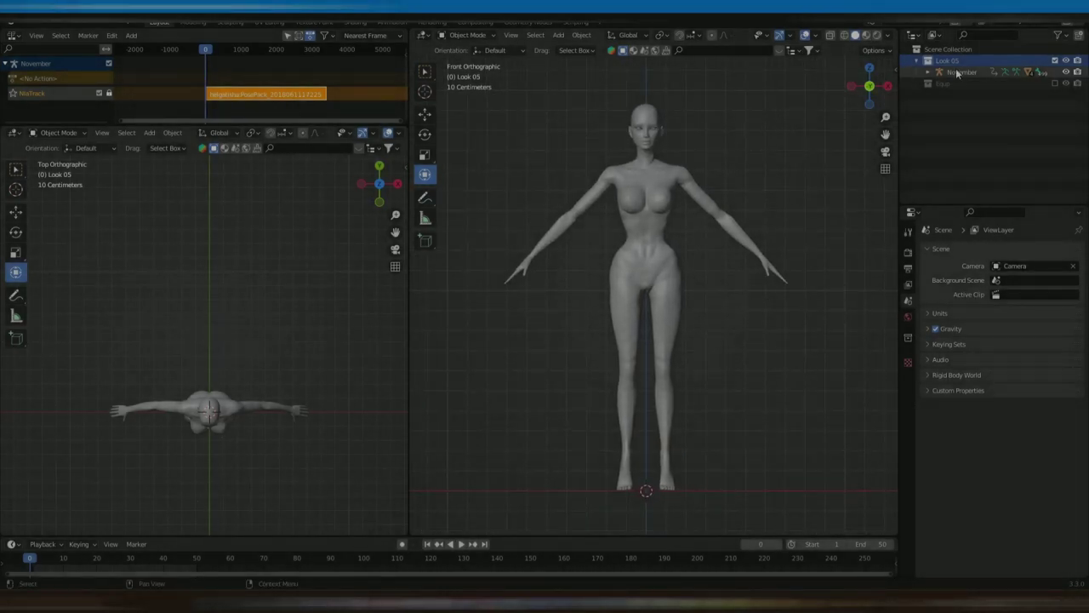
# - Add a UV sphere at the figure's feet and raise it about 0.083 m along Z
pyautogui.hotkey('shift', 'a')
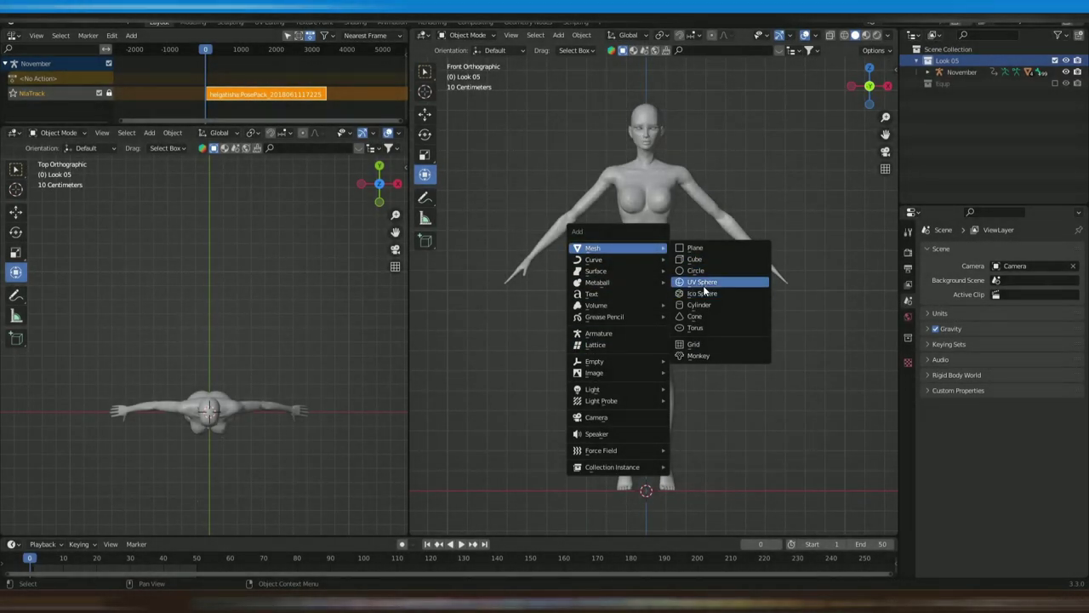
pyautogui.click(703, 285)
pyautogui.moveTo(604, 467); pyautogui.dragTo(603, 390, button='middle')
pyautogui.moveTo(647, 347); pyautogui.dragTo(655, 329)
pyautogui.scroll(-2, 694, 328)
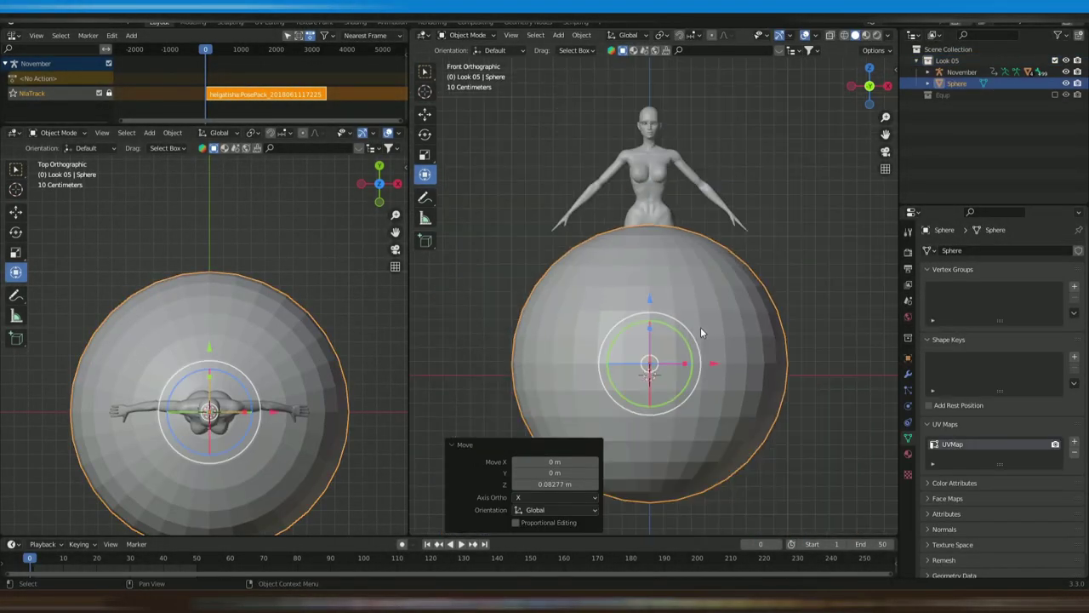
# - Scale the sphere up by about 1.155 and lower it about 0.07 m along Z
pyautogui.press('s')
pyautogui.click(722, 316)
pyautogui.press('g')
pyautogui.press('z')
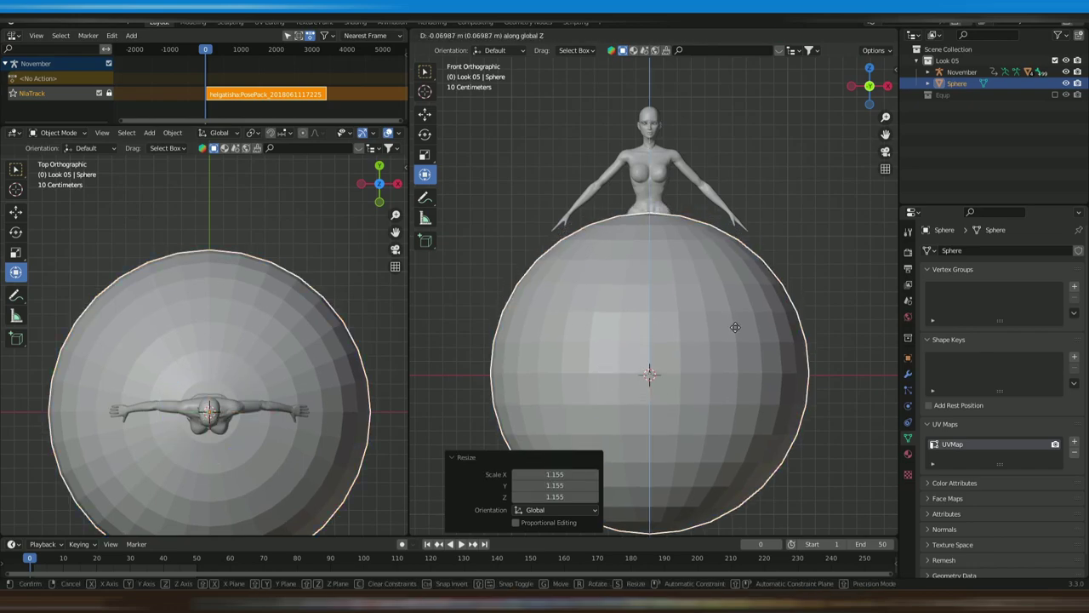
pyautogui.click(736, 329)
# - In Edit Mode with X-ray on, delete the faces of the sphere's lower half
pyautogui.press('Tab')
pyautogui.hotkey('alt', 'z')
pyautogui.moveTo(504, 528); pyautogui.dragTo(521, 357, button='middle')
pyautogui.moveTo(748, 352); pyautogui.dragTo(851, 388)
pyautogui.rightClick(715, 389)
pyautogui.click(708, 576)
# - Adjust the size and height of the whole half-sphere so its rim rests at the feet and its crown meets the waist
pyautogui.keyDown('shift'); pyautogui.moveTo(705, 281); pyautogui.dragTo(705, 469, button='middle'); pyautogui.keyUp('shift')
pyautogui.scroll(2, 705, 469)
pyautogui.press('a')
pyautogui.press('s')
pyautogui.moveTo(680, 268); pyautogui.dragTo(681, 267)
pyautogui.moveTo(681, 238); pyautogui.dragTo(670, 261)
pyautogui.moveTo(676, 237); pyautogui.dragTo(679, 241)
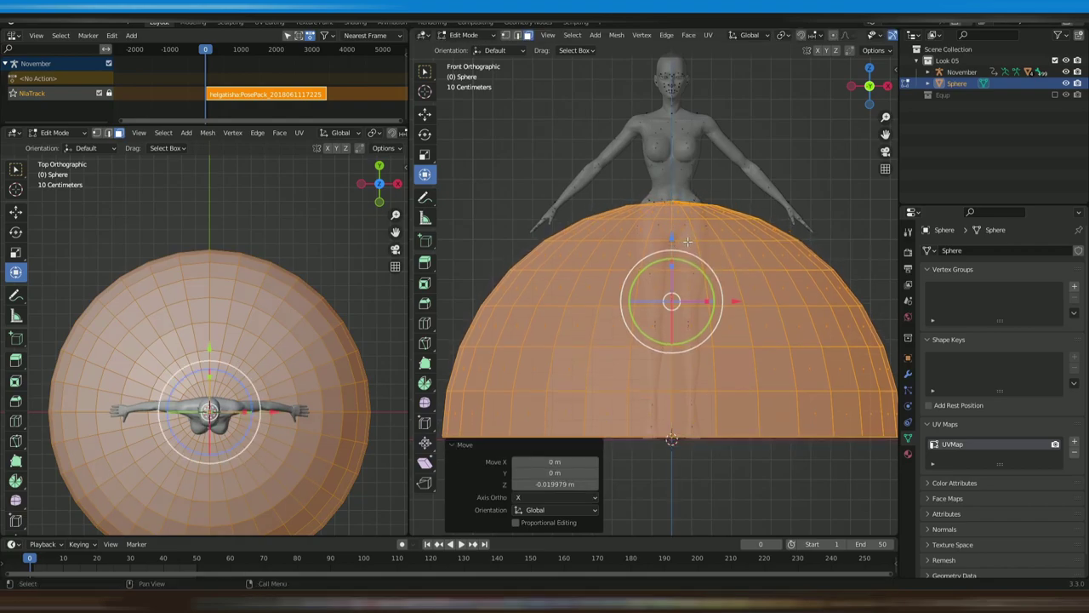
# - In side view, move the hem edge loop and the loop above it toward the figure's back along Y
pyautogui.keyDown('shift'); pyautogui.moveTo(188, 341); pyautogui.dragTo(203, 313, button='middle'); pyautogui.keyUp('shift')
pyautogui.press('KP_3')
pyautogui.scroll(-3, 693, 292)
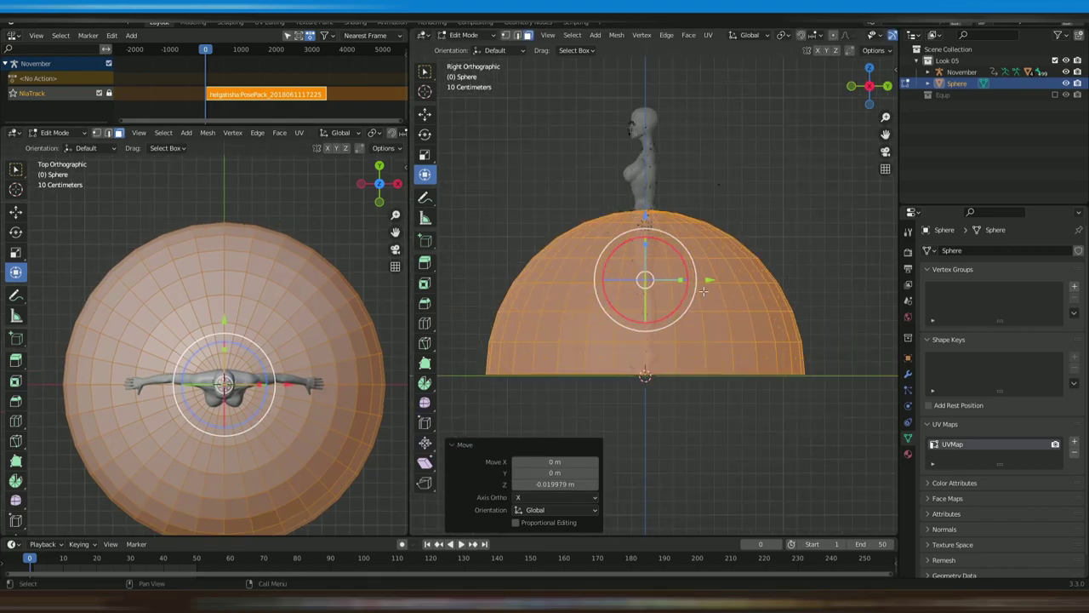
pyautogui.click(516, 36)
pyautogui.doubleClick(660, 375)
pyautogui.moveTo(712, 376); pyautogui.dragTo(784, 376)
pyautogui.doubleClick(730, 343)
pyautogui.moveTo(719, 345); pyautogui.dragTo(791, 345)
# - Move the next three higher edge loops of the skirt toward the back along Y
pyautogui.doubleClick(722, 311)
pyautogui.moveTo(718, 314); pyautogui.dragTo(792, 314)
pyautogui.doubleClick(711, 283)
pyautogui.moveTo(717, 287); pyautogui.dragTo(773, 292)
pyautogui.doubleClick(707, 258)
pyautogui.moveTo(711, 258); pyautogui.dragTo(733, 260)
# - Rescale the two edge loops just below the waist, the upper one by about 0.791
pyautogui.scroll(6, 643, 213)
pyautogui.doubleClick(741, 249)
pyautogui.press('s')
pyautogui.click(796, 198)
pyautogui.doubleClick(744, 220)
pyautogui.press('s')
pyautogui.click(792, 206)
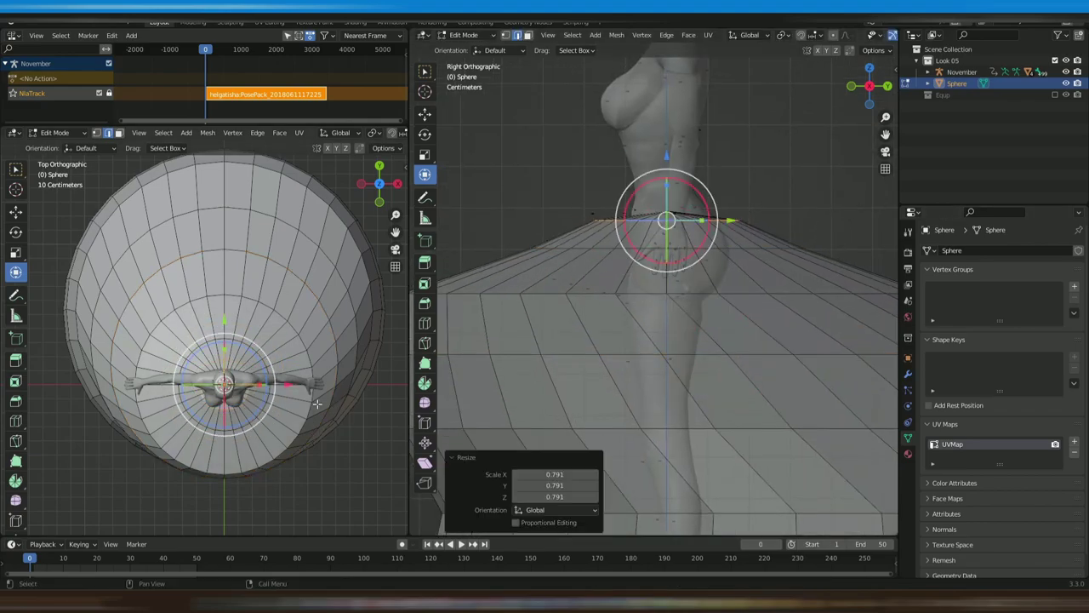
# - Show the front view beside the side view and rescale the skirt's edge loop at hip height
pyautogui.press('KP_1')
pyautogui.scroll(6, 258, 301)
pyautogui.scroll(-1, 258, 302)
pyautogui.doubleClick(595, 293)
pyautogui.scroll(-3, 723, 286)
pyautogui.press('s')
pyautogui.click(720, 287)
# - Rescale the next lower edge loop and move it and the loop beneath it slightly forward along Y
pyautogui.doubleClick(757, 324)
pyautogui.press('s')
pyautogui.click(757, 270)
pyautogui.moveTo(761, 327); pyautogui.dragTo(743, 326)
pyautogui.keyDown('shift'); pyautogui.moveTo(746, 333); pyautogui.dragTo(738, 305, button='middle'); pyautogui.keyUp('shift')
pyautogui.doubleClick(770, 343)
pyautogui.moveTo(789, 346); pyautogui.dragTo(783, 347)
# - Move the thigh-height edge loop and the one below it backward, and the loop under them forward along Y
pyautogui.keyDown('alt'); pyautogui.click(739, 300); pyautogui.keyUp('alt')
pyautogui.moveTo(739, 299); pyautogui.dragTo(751, 299)
pyautogui.keyDown('alt'); pyautogui.click(779, 343); pyautogui.keyUp('alt')
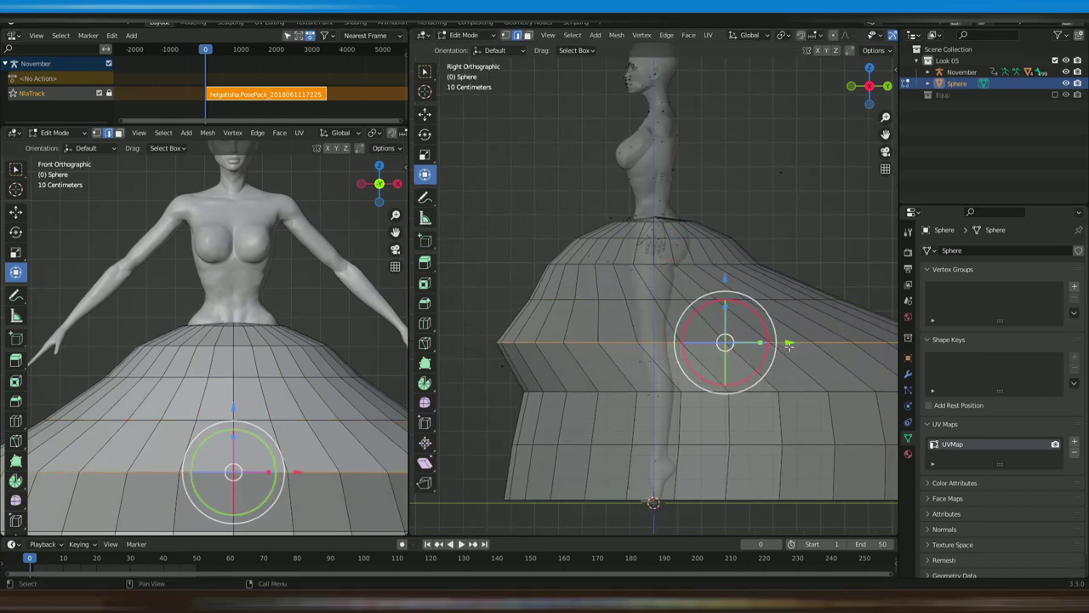
pyautogui.moveTo(788, 343); pyautogui.dragTo(805, 343)
pyautogui.keyDown('alt'); pyautogui.click(792, 392); pyautogui.keyUp('alt')
pyautogui.moveTo(839, 391); pyautogui.dragTo(812, 391)
# - Reposition and rescale the skirt's middle edge loops to even out its side profile
pyautogui.scroll(-2, 811, 383)
pyautogui.keyDown('shift'); pyautogui.moveTo(809, 374); pyautogui.dragTo(768, 367, button='middle'); pyautogui.keyUp('shift')
pyautogui.keyDown('alt'); pyautogui.click(757, 316); pyautogui.keyUp('alt')
pyautogui.moveTo(738, 316); pyautogui.dragTo(694, 286)
pyautogui.press('s')
pyautogui.click(833, 250)
pyautogui.keyDown('alt'); pyautogui.click(721, 288); pyautogui.keyUp('alt')
pyautogui.press('s')
pyautogui.click(737, 289)
# - Rescale the thigh-height edge loop and move it slightly forward along Y
pyautogui.scroll(2, 694, 287)
pyautogui.keyDown('alt'); pyautogui.click(750, 348); pyautogui.keyUp('alt')
pyautogui.keyDown('shift'); pyautogui.moveTo(702, 358); pyautogui.dragTo(714, 336, button='middle'); pyautogui.keyUp('shift')
pyautogui.keyDown('alt'); pyautogui.click(722, 290); pyautogui.keyUp('alt')
pyautogui.scroll(-2, 722, 289)
pyautogui.press('s')
pyautogui.click(720, 293)
pyautogui.moveTo(698, 289); pyautogui.dragTo(691, 290)
# - Nudge the edge loop above the hem forward along Y and rescale it to follow the skirt's slope
pyautogui.keyDown('alt'); pyautogui.click(701, 359); pyautogui.keyUp('alt')
pyautogui.moveTo(741, 360)
pyautogui.mouseDown()
pyautogui.moveTo(716, 361)
pyautogui.moveTo(740, 361)
pyautogui.mouseUp()
pyautogui.press('s')
pyautogui.click(728, 362)
# - Scale the hem edge loop by about 0.923 and move it about 0.13 m backward along Y
pyautogui.keyDown('alt'); pyautogui.click(726, 398); pyautogui.keyUp('alt')
pyautogui.press('s')
pyautogui.click(768, 394)
pyautogui.scroll(-2, 756, 382)
pyautogui.keyDown('shift'); pyautogui.moveTo(750, 377); pyautogui.dragTo(737, 377, button='middle'); pyautogui.keyUp('shift')
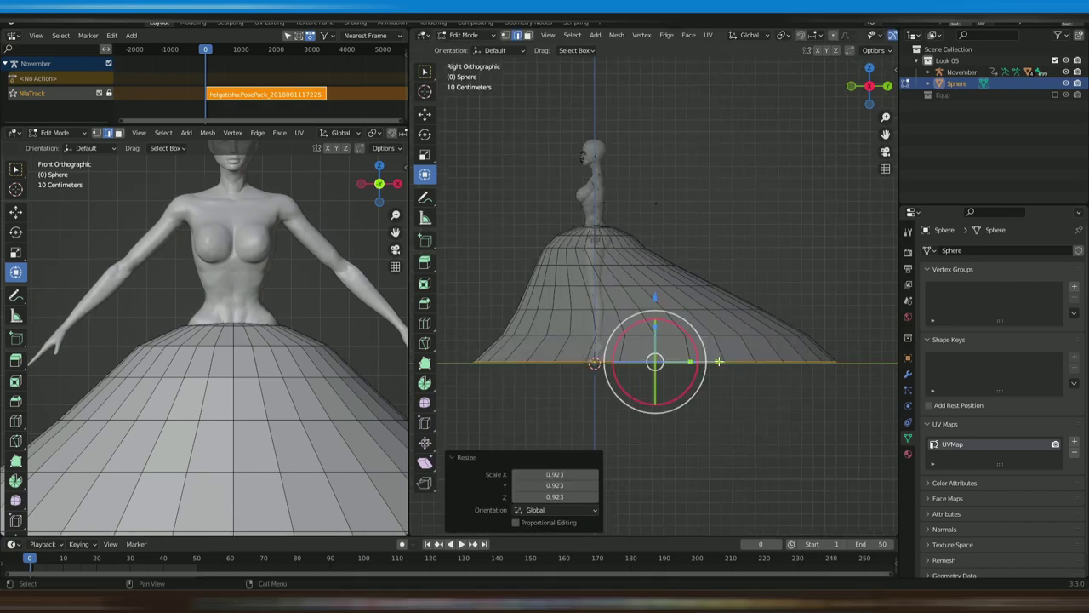
pyautogui.moveTo(738, 362); pyautogui.dragTo(736, 362)
pyautogui.scroll(-5, 255, 342)
pyautogui.moveTo(330, 322); pyautogui.dragTo(233, 348, button='middle')
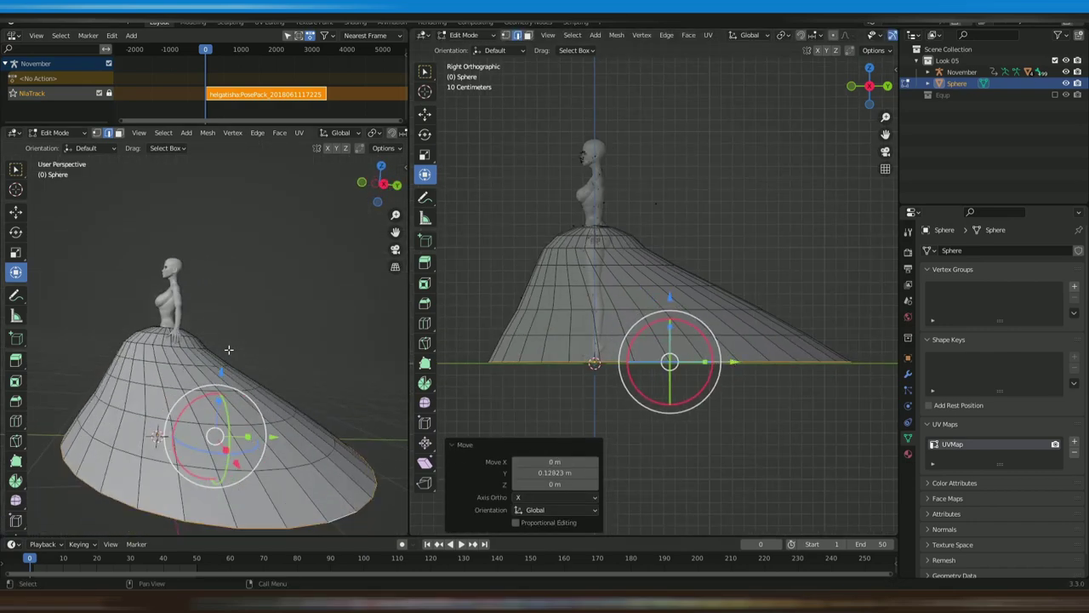
# - Move the edge loop at hip height slightly backward along Y
pyautogui.scroll(5, 571, 250)
pyautogui.keyDown('shift'); pyautogui.moveTo(571, 250); pyautogui.dragTo(627, 263, button='middle'); pyautogui.keyUp('shift')
pyautogui.keyDown('alt'); pyautogui.click(627, 262); pyautogui.keyUp('alt')
pyautogui.moveTo(749, 261); pyautogui.dragTo(757, 261)
pyautogui.click(625, 228)
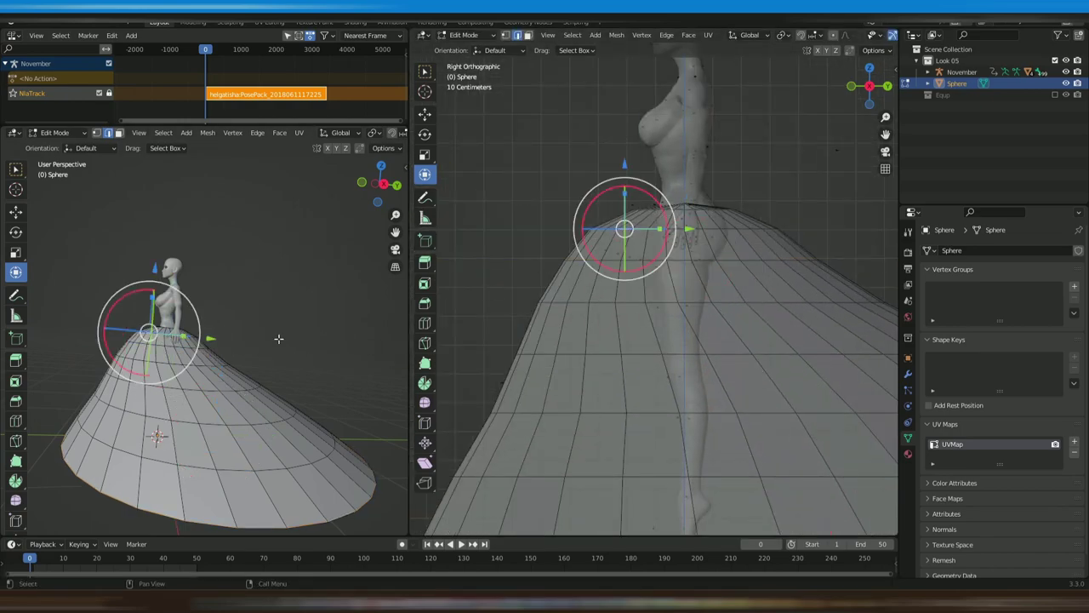
# - Align the waist edge loop with the body along Y in top view and rescale a loop below it
pyautogui.press('KP_7')
pyautogui.scroll(5, 278, 338)
pyautogui.keyDown('alt'); pyautogui.click(640, 210); pyautogui.keyUp('alt')
pyautogui.moveTo(242, 237)
pyautogui.mouseDown()
pyautogui.moveTo(243, 255)
pyautogui.moveTo(245, 234)
pyautogui.mouseUp()
pyautogui.keyDown('alt'); pyautogui.click(231, 384); pyautogui.keyUp('alt')
pyautogui.press('s')
pyautogui.moveTo(647, 315); pyautogui.dragTo(819, 314, button='middle')
pyautogui.press('KP_1')
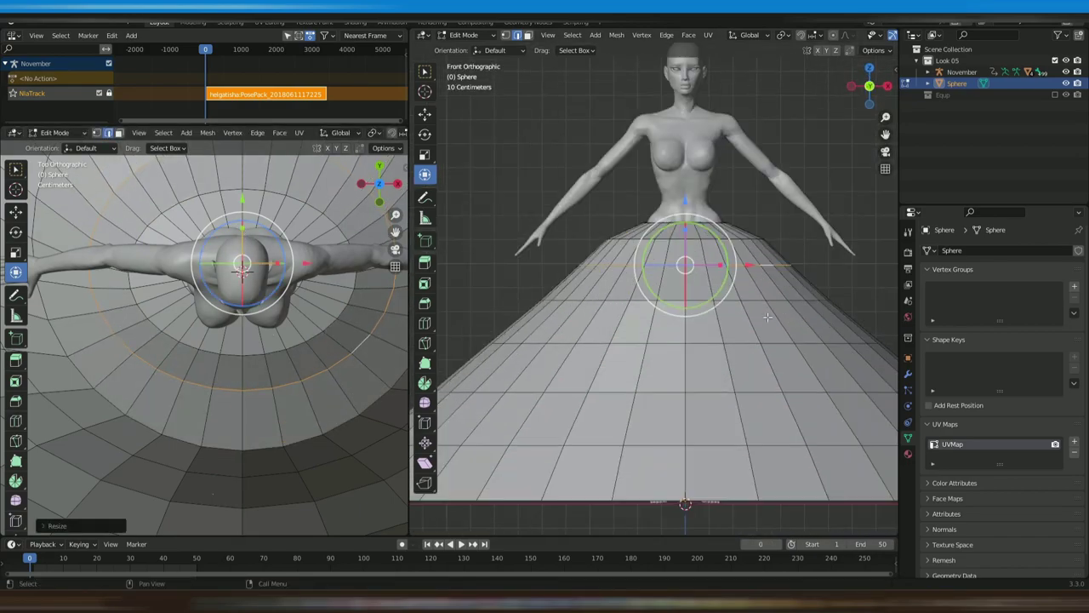
# - Move the upper-thigh edge loop of the skirt slightly forward along Y in side view
pyautogui.press('KP_3')
pyautogui.scroll(2, 767, 317)
pyautogui.keyDown('alt'); pyautogui.click(826, 306); pyautogui.keyUp('alt')
pyautogui.moveTo(758, 305); pyautogui.dragTo(752, 306)
# - Scale the mid-skirt edge loop along Y to smooth the train's slope
pyautogui.scroll(-2, 753, 306)
pyautogui.keyDown('shift'); pyautogui.moveTo(749, 344); pyautogui.dragTo(716, 335, button='middle'); pyautogui.keyUp('shift')
pyautogui.keyDown('alt'); pyautogui.click(716, 336); pyautogui.keyUp('alt')
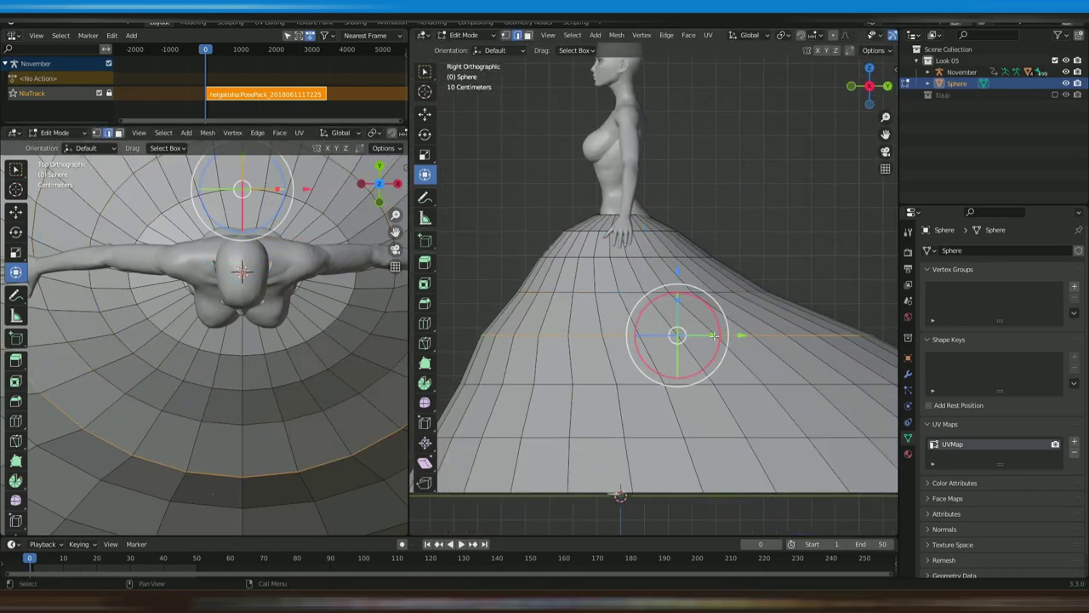
pyautogui.press('s')
pyautogui.press('y')
pyautogui.click(708, 336)
# - Scale the two edge loops above the hem along Y, the lower one by about 0.937
pyautogui.keyDown('alt'); pyautogui.click(751, 383); pyautogui.keyUp('alt')
pyautogui.press('s')
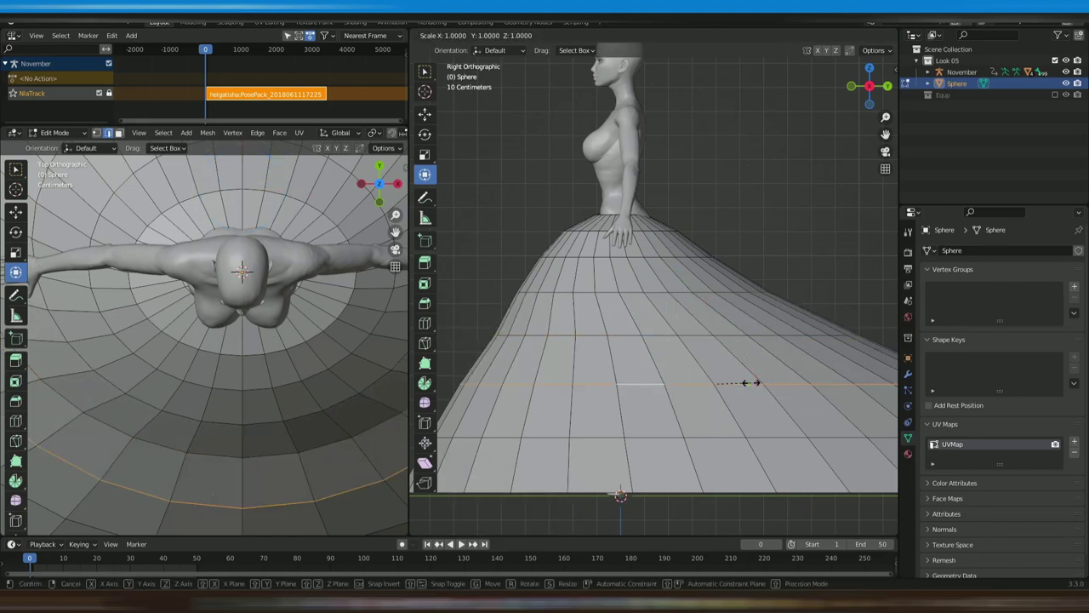
pyautogui.press('y')
pyautogui.click(749, 382)
pyautogui.keyDown('shift'); pyautogui.moveTo(749, 382); pyautogui.dragTo(779, 310, button='middle'); pyautogui.keyUp('shift')
pyautogui.keyDown('alt'); pyautogui.click(751, 359); pyautogui.keyUp('alt')
pyautogui.press('s')
pyautogui.press('y')
pyautogui.click(751, 351)
pyautogui.scroll(-9, 249, 401)
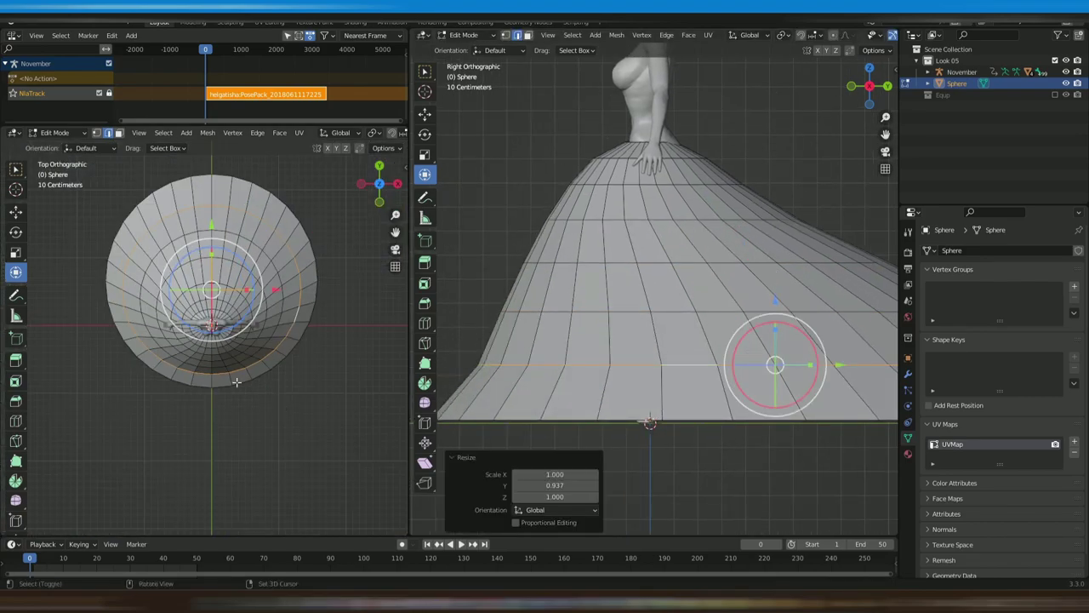
pyautogui.moveTo(248, 402); pyautogui.dragTo(237, 349, button='middle')
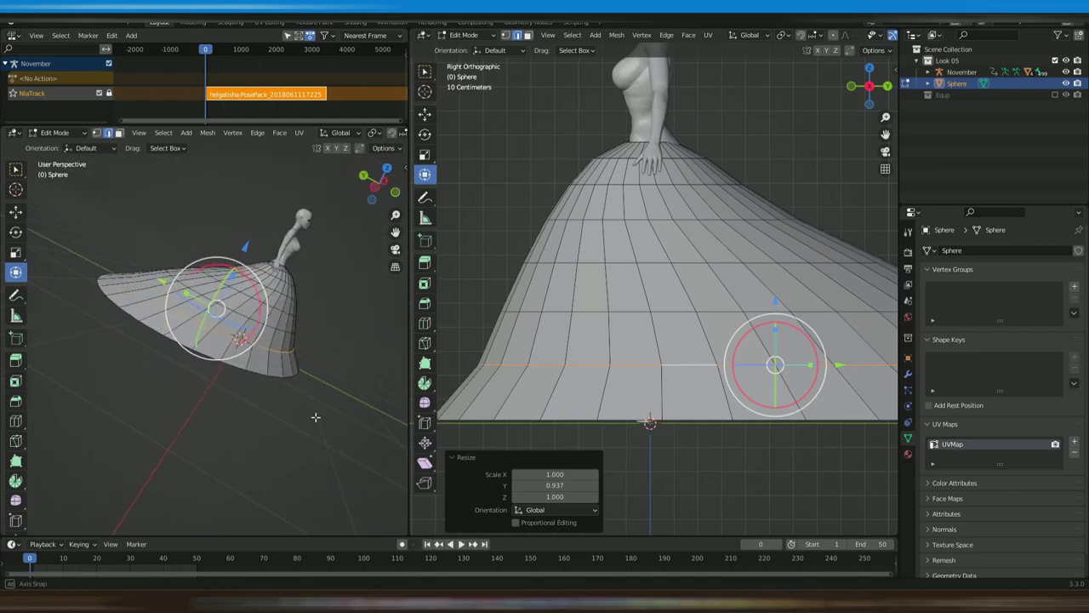
pyautogui.moveTo(307, 432); pyautogui.dragTo(280, 429, button='middle')
# - Move the second edge loop above the hem slightly forward and scale it by about 1.019 along Y
pyautogui.scroll(-1, 804, 339)
pyautogui.keyDown('shift'); pyautogui.moveTo(804, 339); pyautogui.dragTo(745, 326, button='middle'); pyautogui.keyUp('shift')
pyautogui.keyDown('alt'); pyautogui.click(677, 314); pyautogui.keyUp('alt')
pyautogui.click(744, 326)
pyautogui.moveTo(723, 313); pyautogui.dragTo(717, 312)
pyautogui.press('s')
pyautogui.click(721, 314)
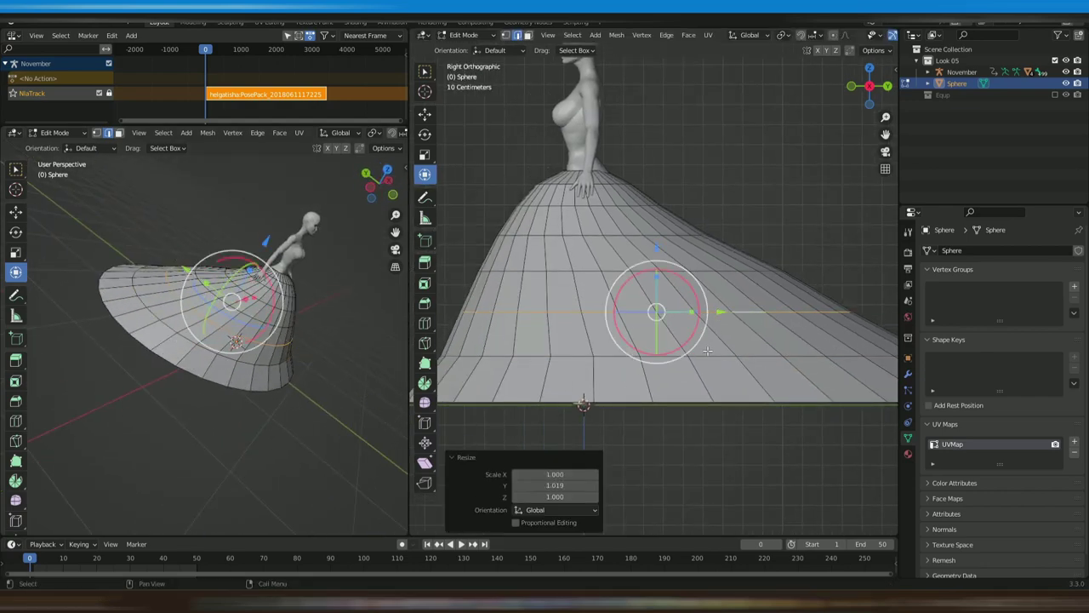
# - Scale the hem edge loop by about 0.94 along Y
pyautogui.scroll(-1, 685, 357)
pyautogui.keyDown('alt'); pyautogui.click(659, 381); pyautogui.keyUp('alt')
pyautogui.scroll(-1, 658, 379)
pyautogui.press('s')
pyautogui.press('y')
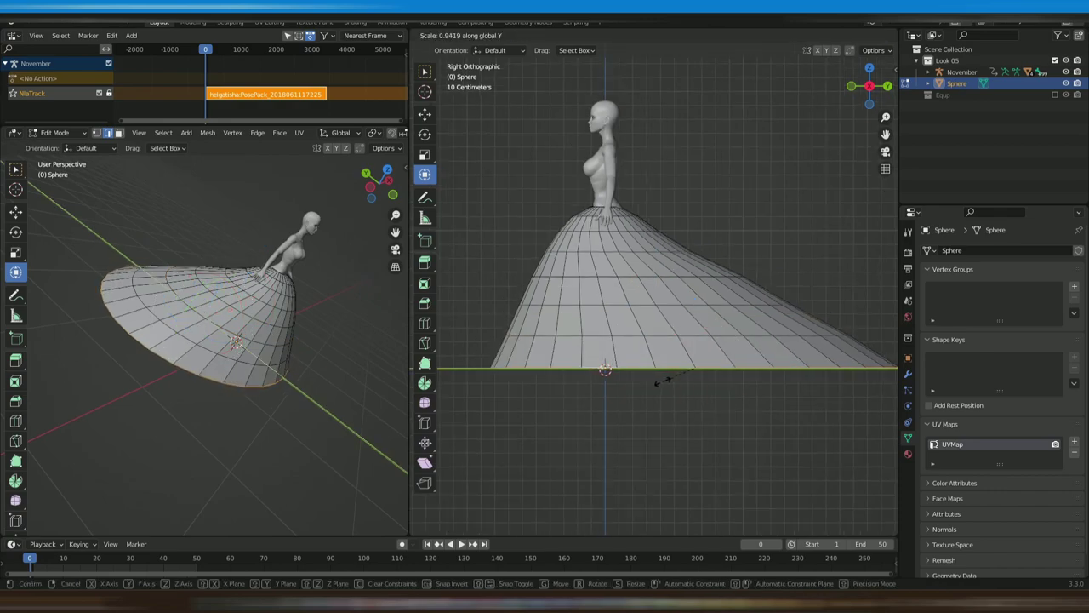
pyautogui.click(664, 382)
pyautogui.click(759, 370)
pyautogui.scroll(-1, 804, 331)
pyautogui.moveTo(302, 446); pyautogui.dragTo(203, 456, button='middle')
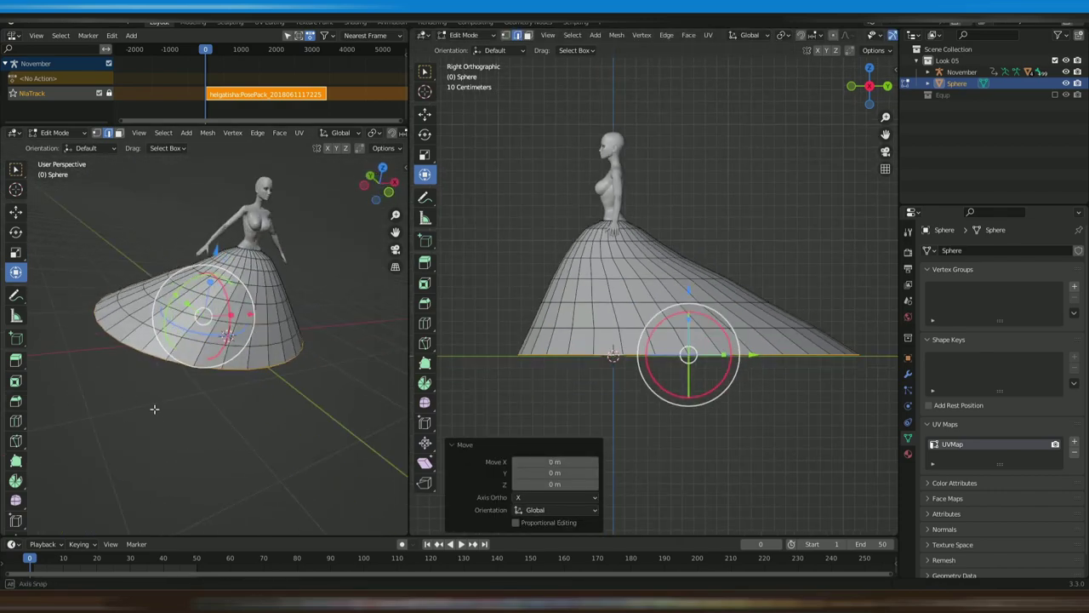
# - Select the vertical edge loop down the skirt's centre in top view and add a second vertical loop
pyautogui.scroll(2, 223, 358)
pyautogui.press('KP_7')
pyautogui.keyDown('alt'); pyautogui.click(219, 370); pyautogui.keyUp('alt')
pyautogui.keyDown('shift'); pyautogui.moveTo(223, 362); pyautogui.dragTo(223, 524, button='middle'); pyautogui.keyUp('shift')
pyautogui.keyDown('alt'); pyautogui.keyDown('shift'); pyautogui.click(219, 340); pyautogui.keyUp('shift'); pyautogui.keyUp('alt')
pyautogui.moveTo(298, 442); pyautogui.dragTo(233, 365, button='middle')
pyautogui.press('KP_7')
# - Add evenly spaced vertical edge loops on one side of the skirt to the selection in top view
pyautogui.keyDown('alt'); pyautogui.keyDown('shift'); pyautogui.click(292, 329); pyautogui.keyUp('shift'); pyautogui.keyUp('alt')
pyautogui.keyDown('shift'); pyautogui.moveTo(355, 270); pyautogui.dragTo(292, 336, button='middle'); pyautogui.keyUp('shift')
pyautogui.keyDown('alt'); pyautogui.keyDown('shift'); pyautogui.click(304, 277); pyautogui.keyUp('shift'); pyautogui.keyUp('alt')
pyautogui.keyDown('shift'); pyautogui.moveTo(299, 236); pyautogui.dragTo(376, 314, button='middle'); pyautogui.keyUp('shift')
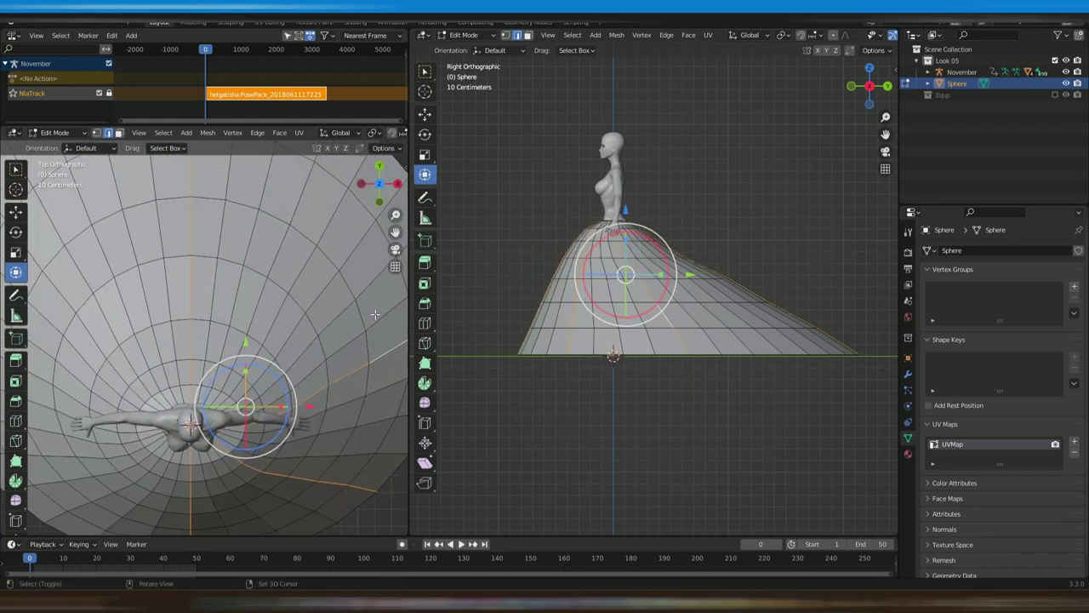
pyautogui.hotkey('ctrl', 'z')
pyautogui.keyDown('alt'); pyautogui.keyDown('shift'); pyautogui.click(320, 231); pyautogui.keyUp('shift'); pyautogui.keyUp('alt')
pyautogui.keyDown('shift'); pyautogui.moveTo(319, 231); pyautogui.dragTo(374, 294, button='middle'); pyautogui.keyUp('shift')
pyautogui.keyDown('shift'); pyautogui.moveTo(189, 519); pyautogui.dragTo(224, 306, button='middle'); pyautogui.keyUp('shift')
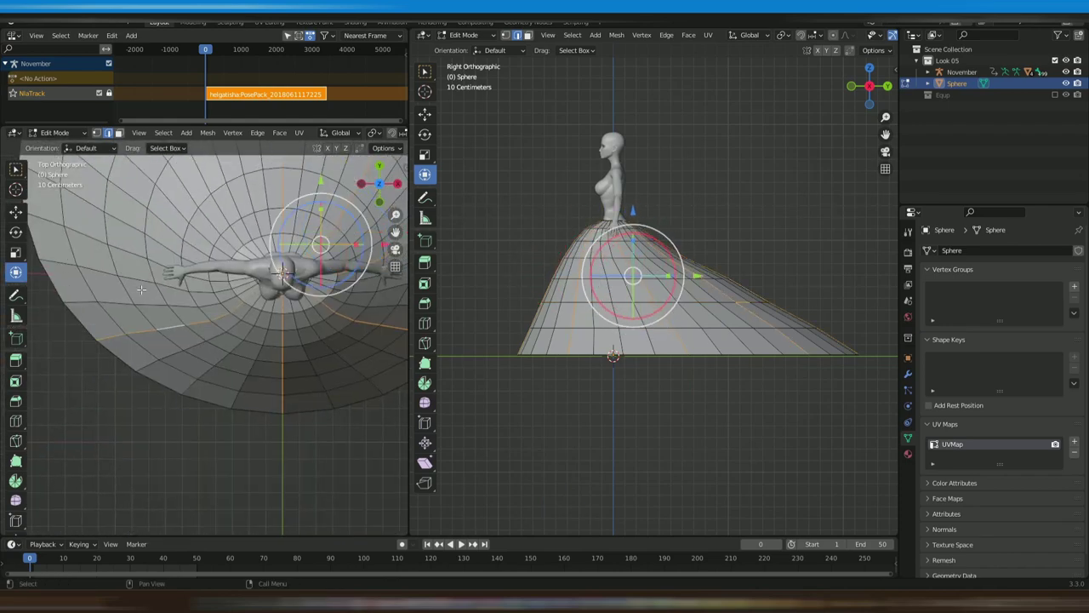
# - Extend the selection with matching vertical edge loops on the skirt's opposite side
pyautogui.keyDown('alt'); pyautogui.keyDown('shift'); pyautogui.click(145, 215); pyautogui.keyUp('shift'); pyautogui.keyUp('alt')
pyautogui.keyDown('shift'); pyautogui.moveTo(147, 214); pyautogui.dragTo(162, 306, button='middle'); pyautogui.keyUp('shift')
pyautogui.keyDown('alt'); pyautogui.keyDown('shift'); pyautogui.click(182, 207); pyautogui.keyUp('shift'); pyautogui.keyUp('alt')
pyautogui.keyDown('shift'); pyautogui.moveTo(182, 208); pyautogui.dragTo(177, 266, button='middle'); pyautogui.keyUp('shift')
pyautogui.scroll(-3, 179, 268)
# - Scale the selected vertical edge loops inward with Z locked and bevel them with three segments
pyautogui.press('KP_1')
pyautogui.keyDown('shift'); pyautogui.moveTo(217, 453); pyautogui.dragTo(186, 418, button='middle'); pyautogui.keyUp('shift')
pyautogui.hotkey('shift', 'z')
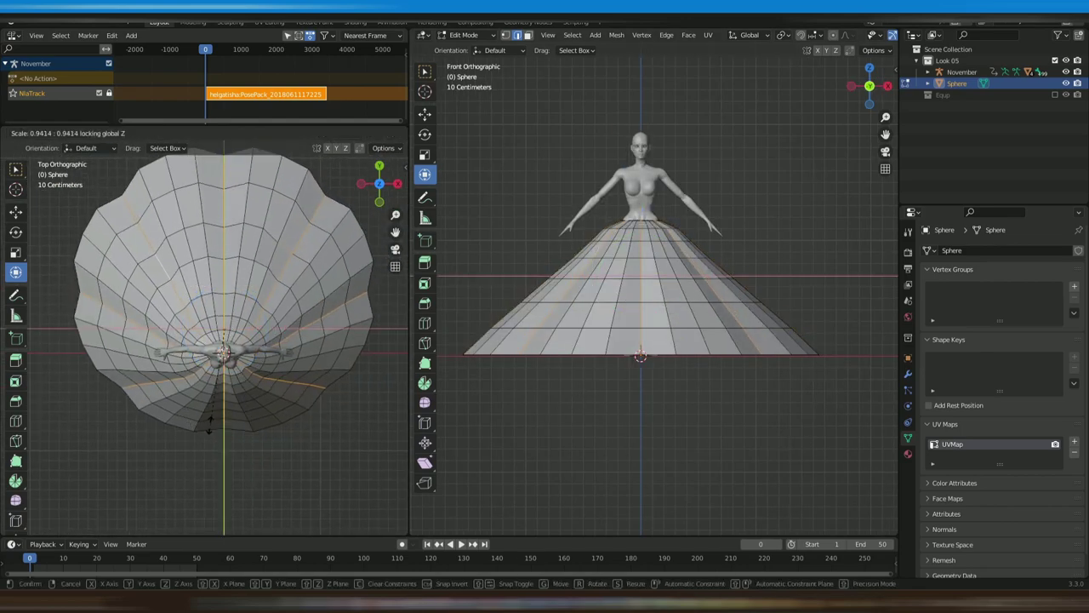
pyautogui.click(219, 397)
pyautogui.moveTo(228, 466); pyautogui.dragTo(214, 449, button='middle')
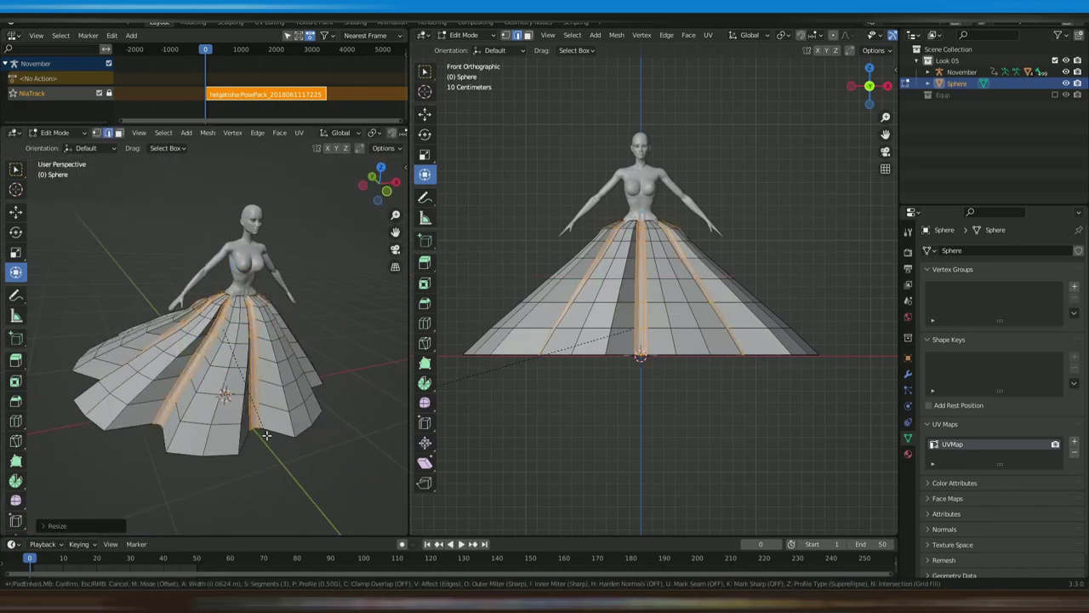
pyautogui.moveTo(206, 437); pyautogui.dragTo(189, 409, button='middle')
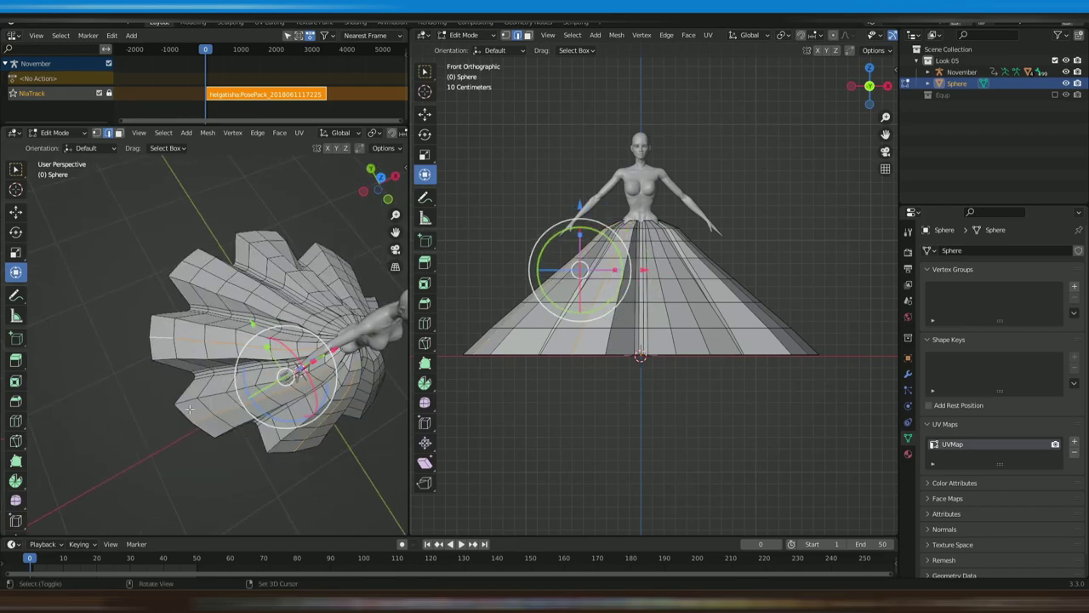
# - Select the vertical edge loops running along the pleat ridges around the skirt
pyautogui.keyDown('alt'); pyautogui.keyDown('shift'); pyautogui.click(264, 235); pyautogui.keyUp('shift'); pyautogui.keyUp('alt')
pyautogui.press('KP_7')
pyautogui.scroll(3, 272, 358)
pyautogui.keyDown('alt'); pyautogui.keyDown('shift'); pyautogui.click(272, 333); pyautogui.keyUp('shift'); pyautogui.keyUp('alt')
pyautogui.keyDown('alt'); pyautogui.keyDown('shift'); pyautogui.click(287, 292); pyautogui.keyUp('shift'); pyautogui.keyUp('alt')
pyautogui.keyDown('shift'); pyautogui.moveTo(289, 298); pyautogui.dragTo(286, 417, button='middle'); pyautogui.keyUp('shift')
pyautogui.keyDown('alt'); pyautogui.keyDown('shift'); pyautogui.click(290, 278); pyautogui.keyUp('shift'); pyautogui.keyUp('alt')
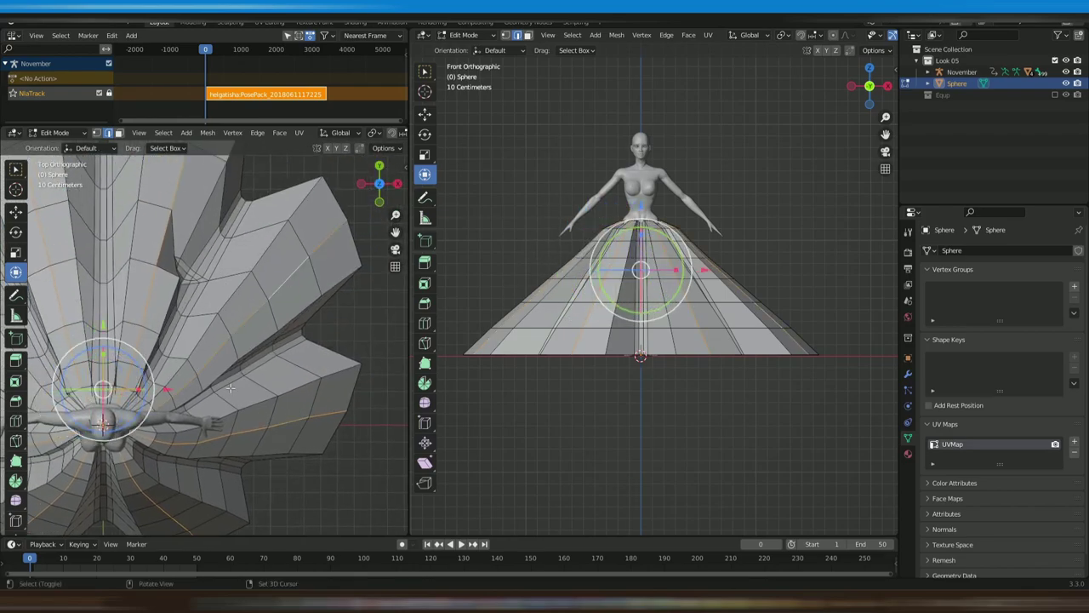
# - Undo the ridge selection, the fold bevel and the inward scaling of the vertical edge loops
pyautogui.moveTo(247, 372); pyautogui.dragTo(133, 468, button='middle')
pyautogui.hotkey('ctrl', 'z')
pyautogui.hotkey('ctrl', 'z')
pyautogui.hotkey('ctrl', 'z')
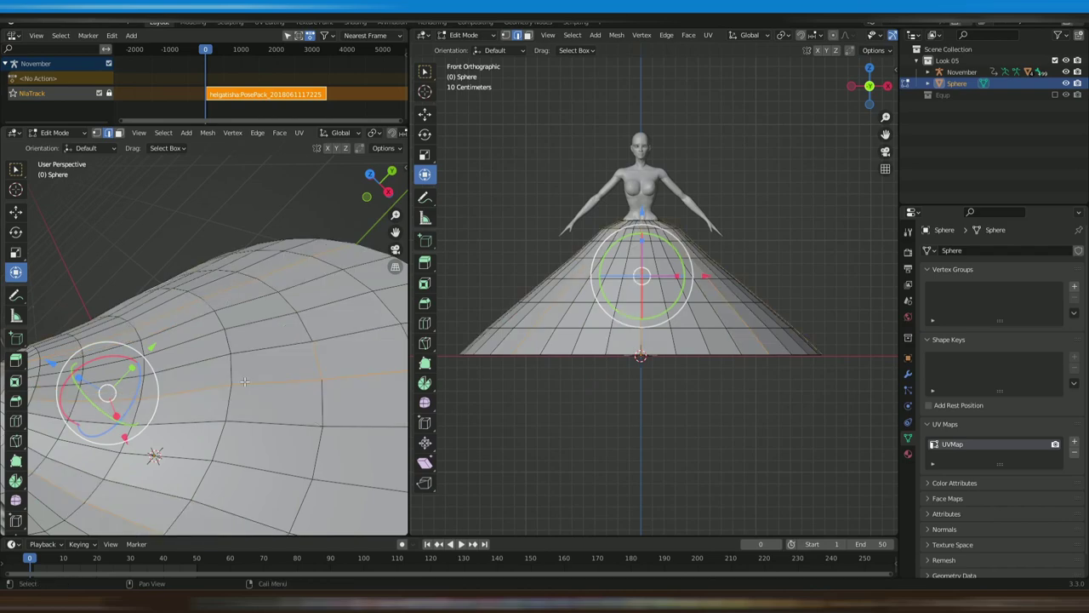
# - Try scaling the vertical fold loops inward again and beveling them with two segments
pyautogui.scroll(-5, 323, 385)
pyautogui.moveTo(324, 385); pyautogui.dragTo(329, 349, button='middle')
pyautogui.press('s')
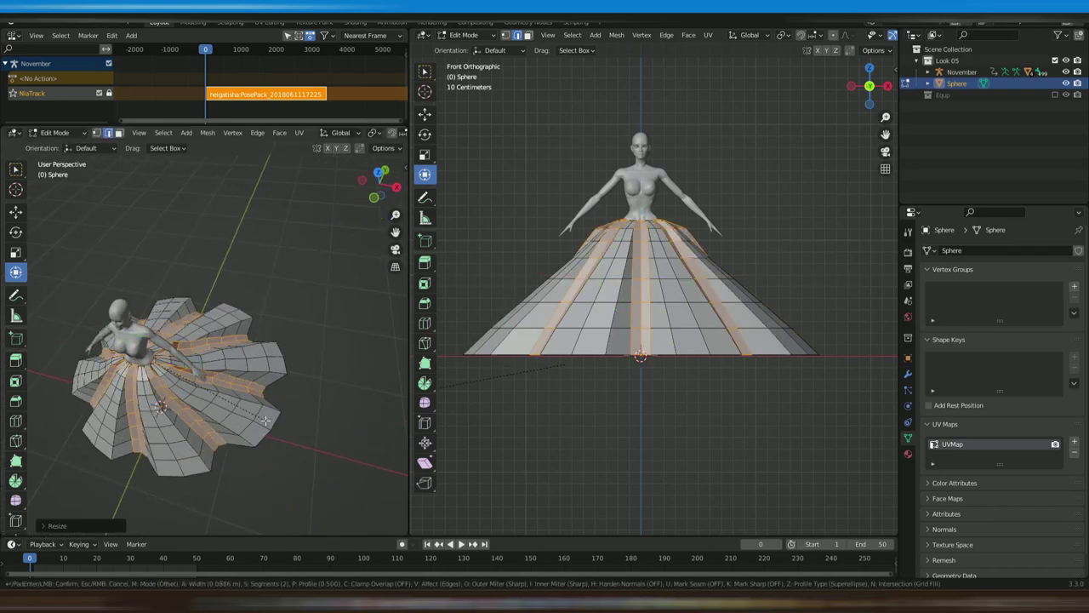
# - Select the ridge edge loops between the folds and scale them outward with Z locked
pyautogui.keyDown('alt'); pyautogui.click(223, 434); pyautogui.keyUp('alt')
pyautogui.moveTo(211, 415); pyautogui.dragTo(256, 438, button='middle')
pyautogui.keyDown('alt'); pyautogui.keyDown('shift'); pyautogui.click(256, 450); pyautogui.keyUp('shift'); pyautogui.keyUp('alt')
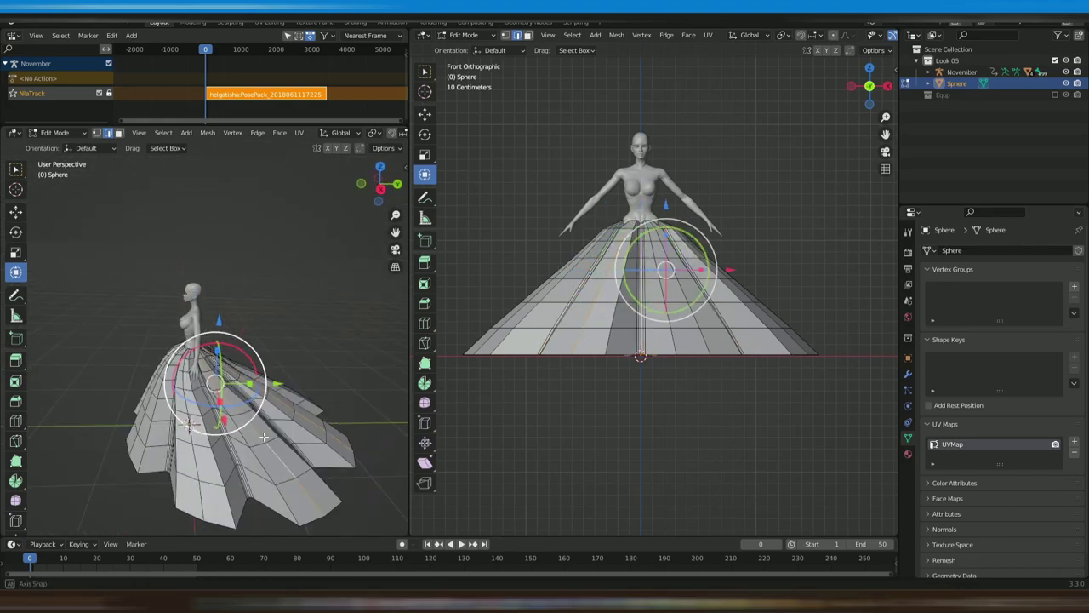
pyautogui.moveTo(187, 462); pyautogui.dragTo(252, 419, button='middle')
pyautogui.press('KP_7')
pyautogui.press('s')
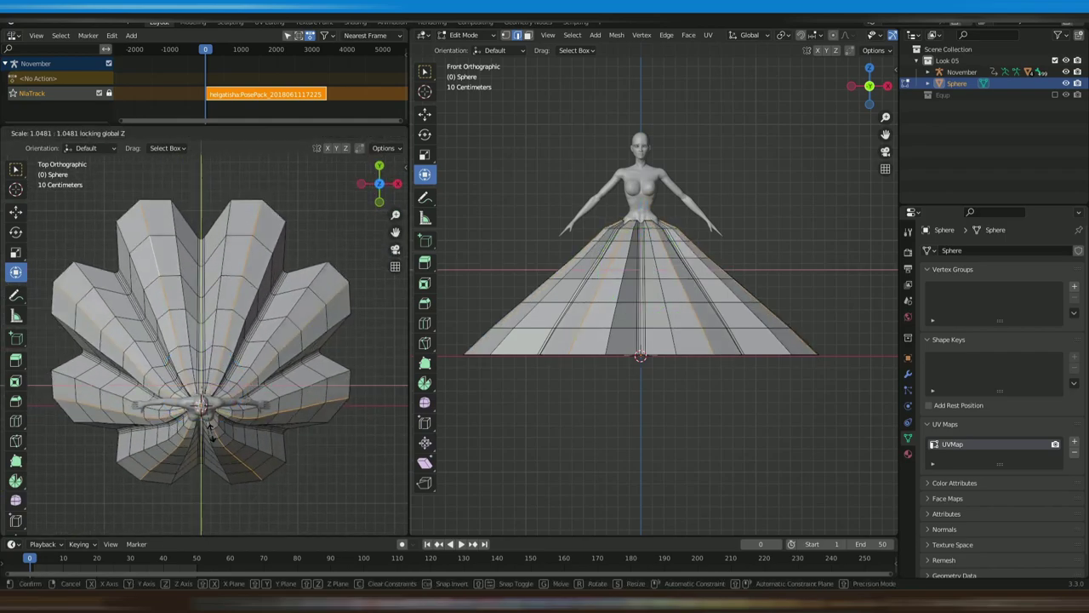
pyautogui.click(218, 434)
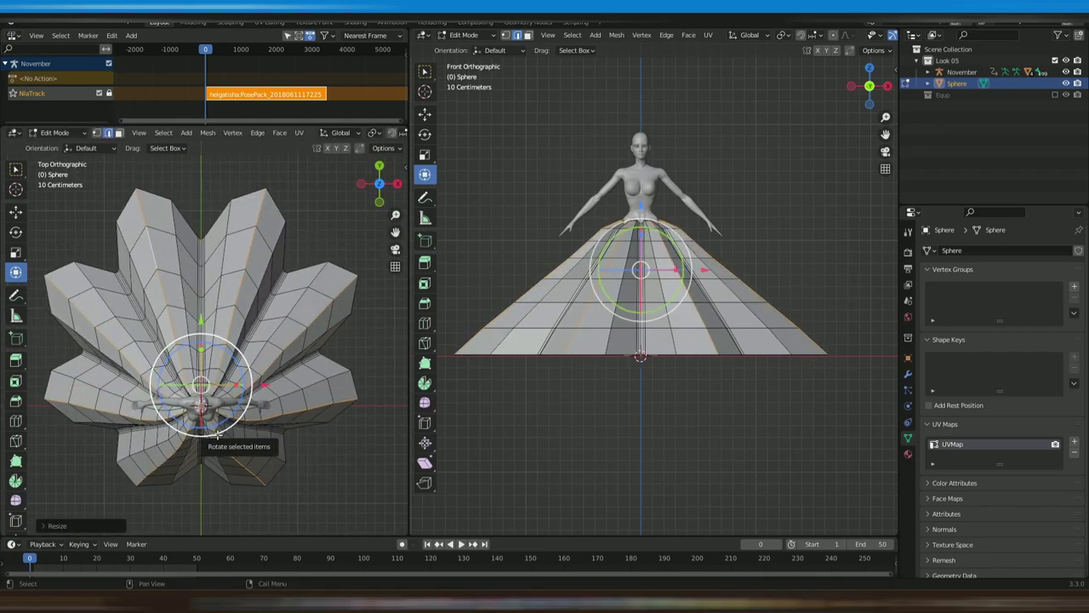
# - Undo the whole pleating attempt, back to the smooth skirt
pyautogui.hotkey('ctrl', 'z')
pyautogui.hotkey('ctrl', 'z')
pyautogui.hotkey('ctrl', 'z')
pyautogui.hotkey('ctrl', 'z')
# - Select five horizontal edge loops above the hem in front view and try narrowing them along X
pyautogui.scroll(1, 544, 329)
pyautogui.keyDown('shift'); pyautogui.moveTo(544, 329); pyautogui.dragTo(550, 344, button='middle'); pyautogui.keyUp('shift')
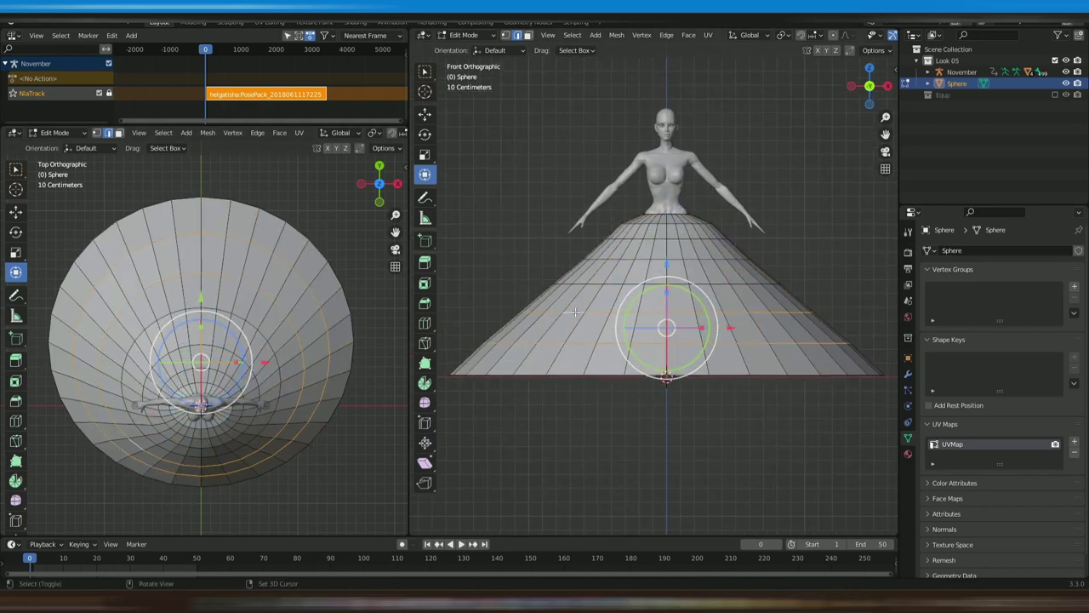
pyautogui.keyDown('alt'); pyautogui.keyDown('shift'); pyautogui.click(608, 260); pyautogui.keyUp('shift'); pyautogui.keyUp('alt')
pyautogui.keyDown('shift'); pyautogui.moveTo(607, 259); pyautogui.dragTo(565, 311, button='middle'); pyautogui.keyUp('shift')
pyautogui.scroll(2, 569, 309)
pyautogui.keyDown('alt'); pyautogui.keyDown('shift'); pyautogui.click(620, 291); pyautogui.keyUp('shift'); pyautogui.keyUp('alt')
pyautogui.press('s')
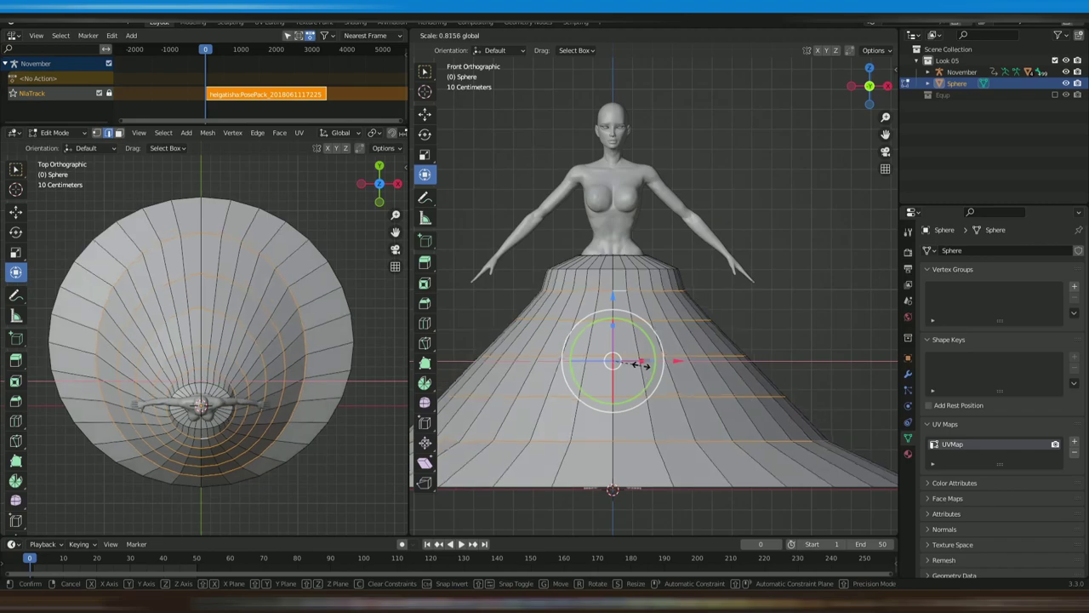
pyautogui.rightClick(641, 366)
# - Add the hem edge loop to the selected horizontal loops and scale them all by about 0.826 along X
pyautogui.keyDown('shift'); pyautogui.moveTo(641, 366); pyautogui.dragTo(748, 309, button='middle'); pyautogui.keyUp('shift')
pyautogui.keyDown('alt'); pyautogui.keyDown('shift'); pyautogui.click(631, 431); pyautogui.keyUp('shift'); pyautogui.keyUp('alt')
pyautogui.keyDown('shift'); pyautogui.moveTo(630, 431); pyautogui.dragTo(595, 452, button='middle'); pyautogui.keyUp('shift')
pyautogui.press('s')
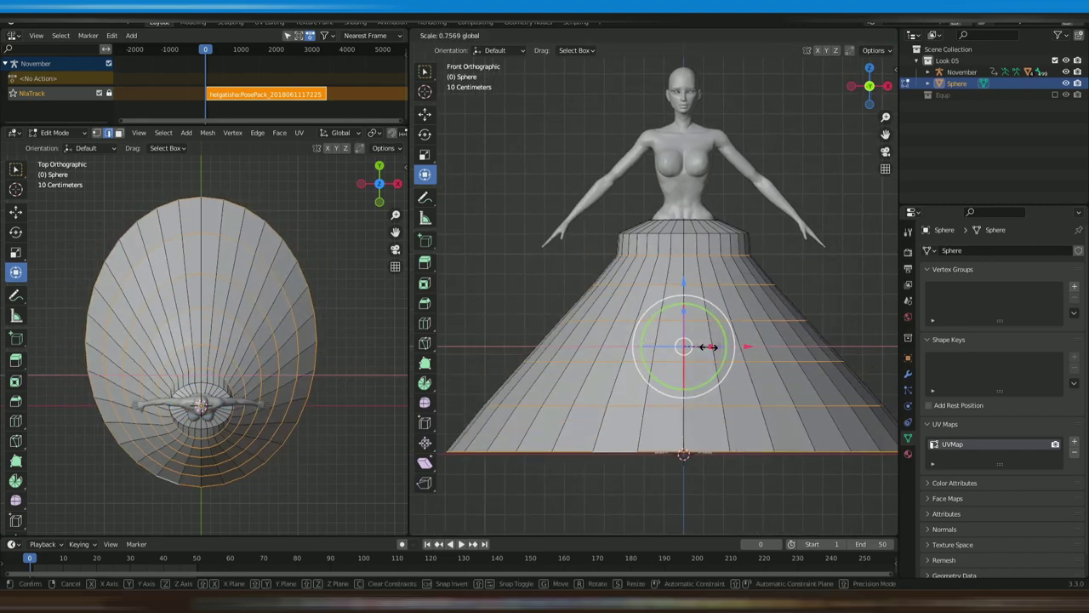
pyautogui.click(708, 346)
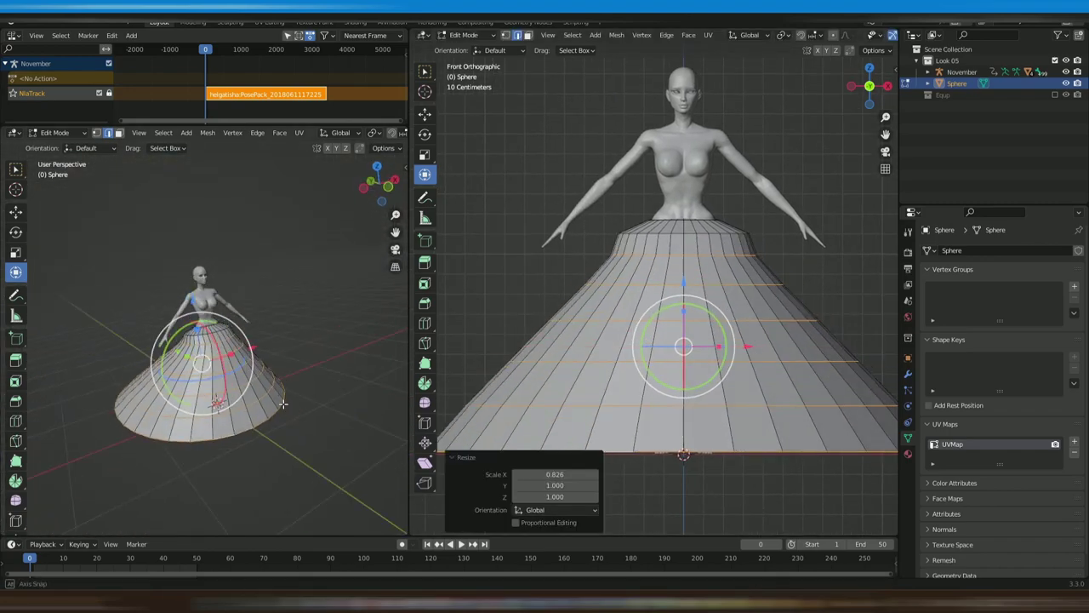
# - Narrow the wide edge loops just below the waist along X to smooth the silhouette
pyautogui.keyDown('alt'); pyautogui.click(627, 236); pyautogui.keyUp('alt')
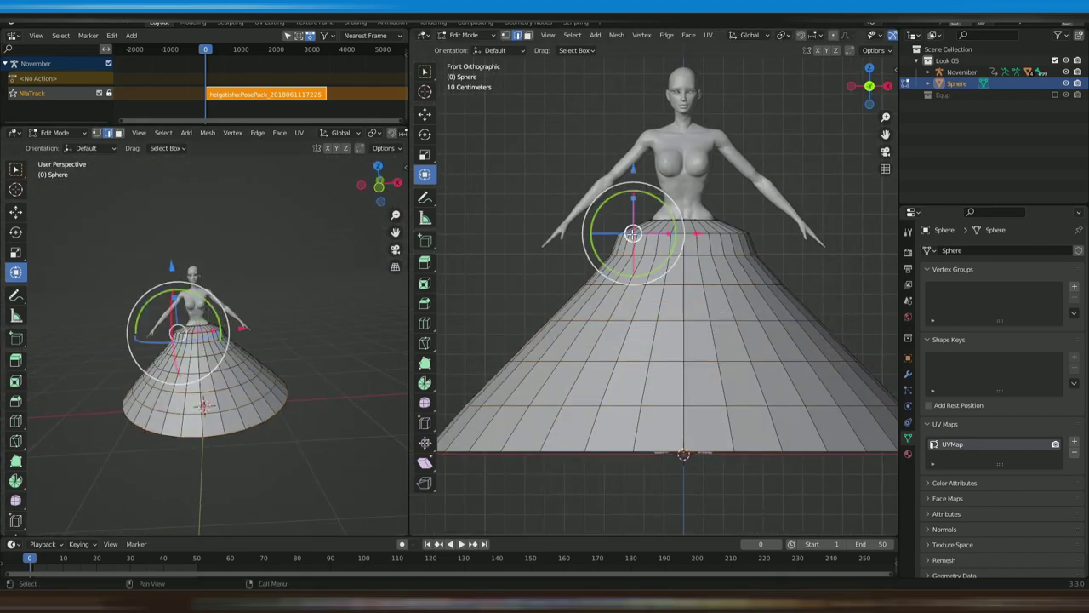
pyautogui.scroll(2, 673, 299)
pyautogui.click(724, 279)
# - Move the horizontal edge loop at the skirt's mid-height slightly forward along Y in right view
pyautogui.moveTo(248, 351); pyautogui.dragTo(357, 328, button='middle')
pyautogui.press('KP_3')
pyautogui.keyDown('alt'); pyautogui.click(239, 347); pyautogui.keyUp('alt')
pyautogui.click(234, 347)
pyautogui.moveTo(263, 346); pyautogui.dragTo(256, 346)
pyautogui.scroll(-1, 256, 346)
pyautogui.moveTo(256, 345)
pyautogui.keyDown('shift'); pyautogui.mouseDown(button='middle')
pyautogui.moveTo(239, 341)
pyautogui.moveTo(270, 330)
pyautogui.mouseUp(button='middle'); pyautogui.keyUp('shift')
pyautogui.scroll(1, 270, 331)
pyautogui.scroll(-3, 682, 400)
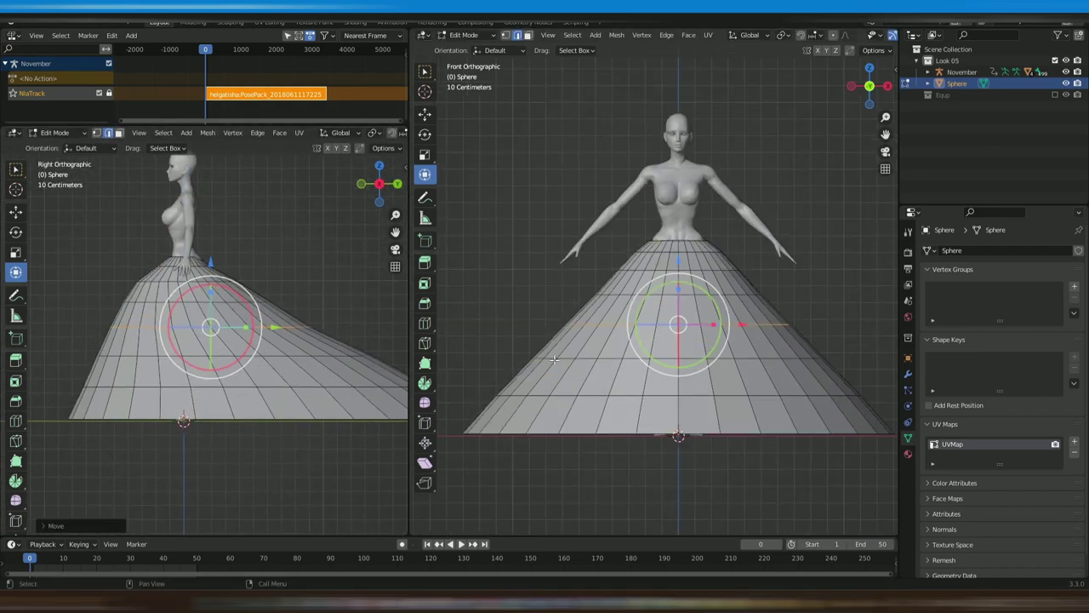
# - Narrow two horizontal edge loops in the skirt's upper half along X, one after the other
pyautogui.scroll(3, 661, 285)
pyautogui.keyDown('alt'); pyautogui.click(630, 299); pyautogui.keyUp('alt')
pyautogui.click(720, 300)
pyautogui.keyDown('alt'); pyautogui.click(731, 350); pyautogui.keyUp('alt')
pyautogui.press('s')
pyautogui.click(723, 351)
# - Narrow the second horizontal edge loop above the hem along X, followed by the one directly above the hem
pyautogui.scroll(1, 723, 353)
pyautogui.keyDown('shift'); pyautogui.moveTo(723, 391); pyautogui.dragTo(725, 342, button='middle'); pyautogui.keyUp('shift')
pyautogui.keyDown('alt'); pyautogui.click(724, 372); pyautogui.keyUp('alt')
pyautogui.press('s')
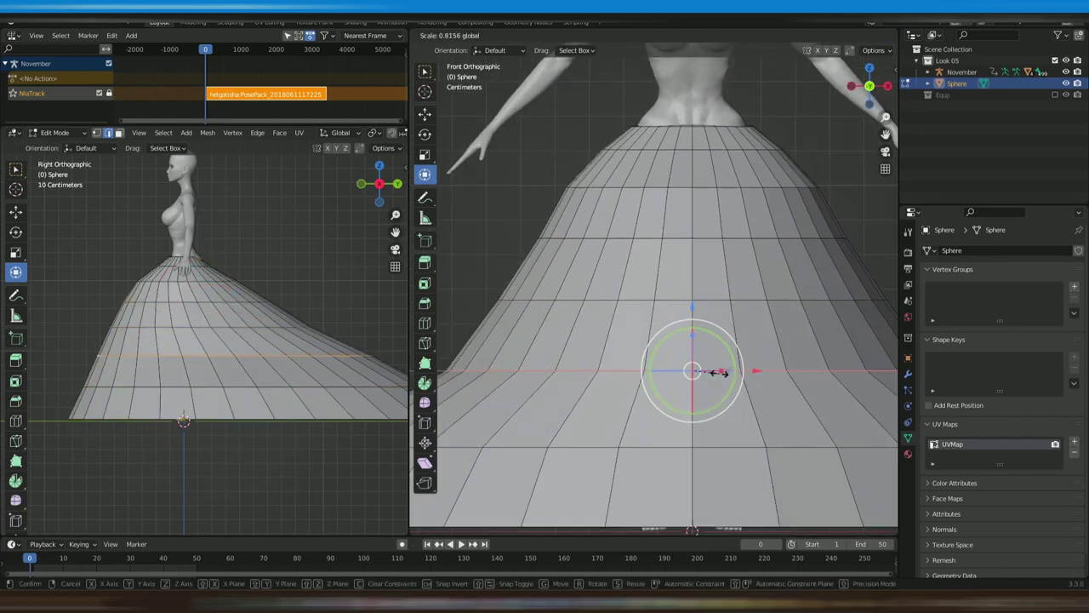
pyautogui.click(720, 373)
pyautogui.scroll(-3, 717, 372)
pyautogui.keyDown('shift'); pyautogui.moveTo(707, 378); pyautogui.dragTo(703, 330, button='middle'); pyautogui.keyUp('shift')
pyautogui.keyDown('alt'); pyautogui.click(703, 330); pyautogui.keyUp('alt')
pyautogui.press('s')
pyautogui.click(702, 332)
# - Scale the hem edge loop by about 0.882 along X
pyautogui.keyDown('alt'); pyautogui.click(707, 377); pyautogui.keyUp('alt')
pyautogui.moveTo(707, 377); pyautogui.dragTo(702, 377)
pyautogui.moveTo(247, 409); pyautogui.dragTo(359, 370, button='middle')
pyautogui.scroll(-5, 170, 474)
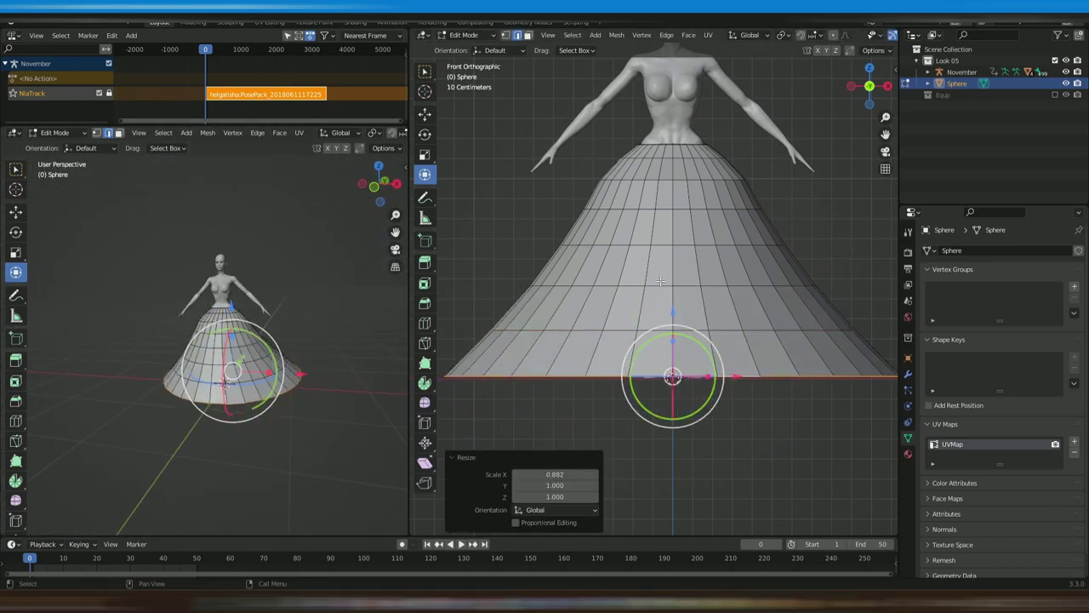
# - Select the skirt's centre vertical edge loop plus evenly spaced vertical loops on one side in top view
pyautogui.scroll(7, 365, 299)
pyautogui.click(290, 282)
pyautogui.keyDown('alt'); pyautogui.click(290, 282); pyautogui.keyUp('alt')
pyautogui.keyDown('shift'); pyautogui.moveTo(293, 285); pyautogui.dragTo(314, 162, button='middle'); pyautogui.keyUp('shift')
pyautogui.keyDown('alt'); pyautogui.keyDown('shift'); pyautogui.click(309, 426); pyautogui.keyUp('shift'); pyautogui.keyUp('alt')
pyautogui.keyDown('shift'); pyautogui.moveTo(372, 452); pyautogui.dragTo(300, 397, button='middle'); pyautogui.keyUp('shift')
pyautogui.keyDown('alt'); pyautogui.keyDown('shift'); pyautogui.click(329, 356); pyautogui.keyUp('shift'); pyautogui.keyUp('alt')
pyautogui.keyDown('shift'); pyautogui.moveTo(330, 357); pyautogui.dragTo(289, 384, button='middle'); pyautogui.keyUp('shift')
pyautogui.keyDown('alt'); pyautogui.keyDown('shift'); pyautogui.click(335, 250); pyautogui.keyUp('shift'); pyautogui.keyUp('alt')
pyautogui.keyDown('shift'); pyautogui.moveTo(334, 250); pyautogui.dragTo(316, 336, button='middle'); pyautogui.keyUp('shift')
# - Add the matching evenly spaced vertical edge loops on the skirt's other side to the fold selection
pyautogui.keyDown('alt'); pyautogui.keyDown('shift'); pyautogui.click(257, 240); pyautogui.keyUp('shift'); pyautogui.keyUp('alt')
pyautogui.keyDown('shift'); pyautogui.moveTo(257, 240); pyautogui.dragTo(375, 251, button='middle'); pyautogui.keyUp('shift')
pyautogui.keyDown('alt'); pyautogui.keyDown('shift'); pyautogui.click(223, 258); pyautogui.keyUp('shift'); pyautogui.keyUp('alt')
pyautogui.keyDown('shift'); pyautogui.moveTo(224, 258); pyautogui.dragTo(240, 217, button='middle'); pyautogui.keyUp('shift')
pyautogui.keyDown('alt'); pyautogui.keyDown('shift'); pyautogui.click(177, 303); pyautogui.keyUp('shift'); pyautogui.keyUp('alt')
pyautogui.keyDown('shift'); pyautogui.moveTo(176, 303); pyautogui.dragTo(192, 248, button='middle'); pyautogui.keyUp('shift')
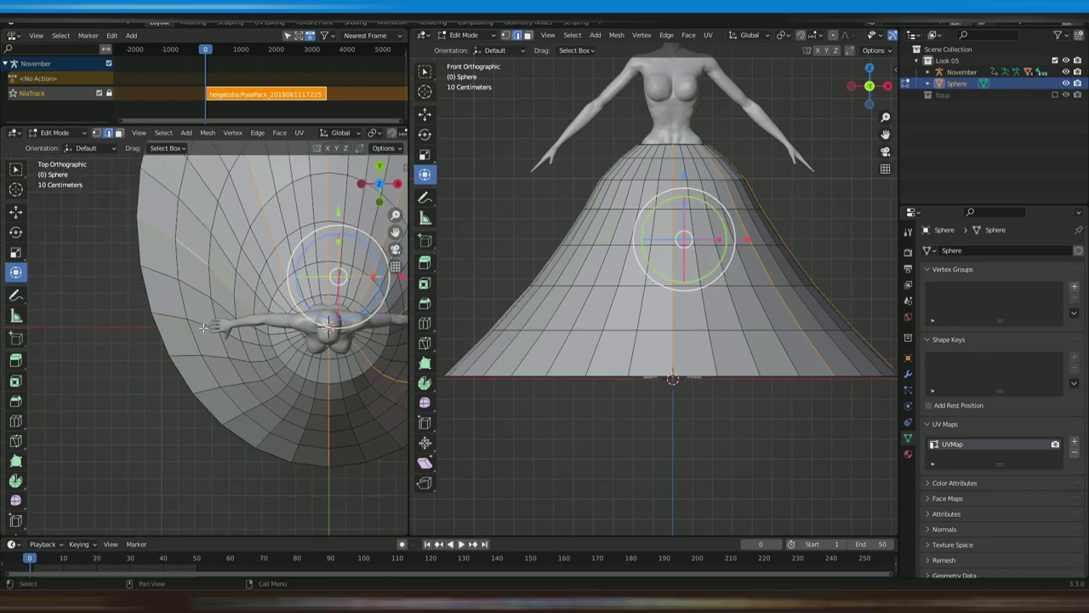
pyautogui.keyDown('alt'); pyautogui.keyDown('shift'); pyautogui.click(233, 385); pyautogui.keyUp('shift'); pyautogui.keyUp('alt')
pyautogui.keyDown('shift'); pyautogui.moveTo(233, 386); pyautogui.dragTo(195, 368, button='middle'); pyautogui.keyUp('shift')
# - Scale the selected fold loops inward by about 0.754 in X and Y, and bevel them with four segments
pyautogui.hotkey('shift', 'z')
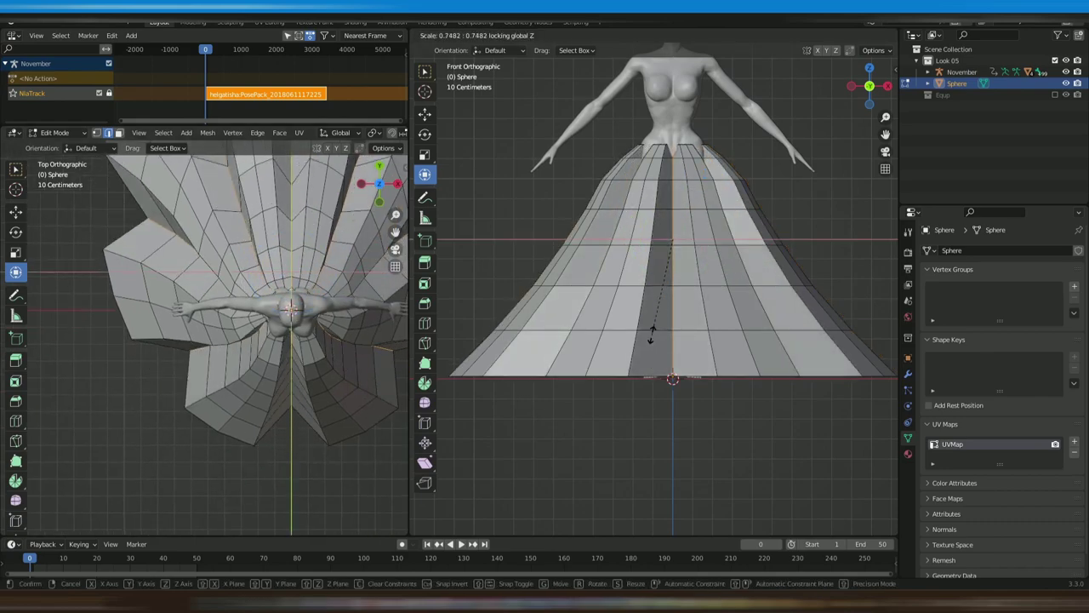
pyautogui.click(652, 336)
pyautogui.moveTo(285, 398); pyautogui.dragTo(312, 353, button='middle')
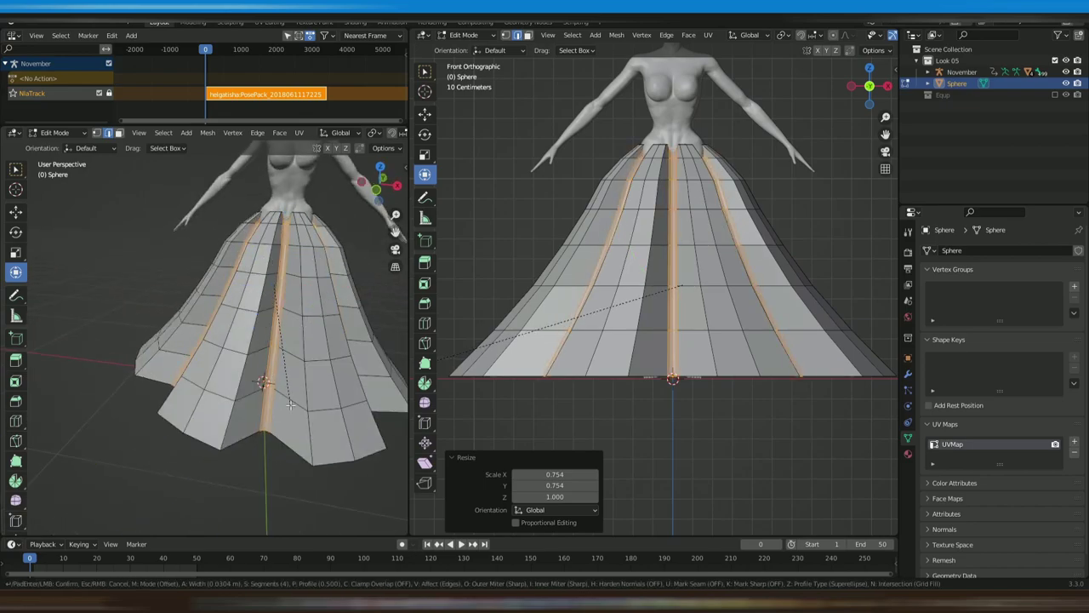
pyautogui.click(291, 405)
# - Select the vertical edge loops along the pleat ridges between the beveled folds, all around the skirt
pyautogui.keyDown('alt'); pyautogui.click(204, 342); pyautogui.keyUp('alt')
pyautogui.keyDown('alt'); pyautogui.keyDown('shift'); pyautogui.click(175, 357); pyautogui.keyUp('shift'); pyautogui.keyUp('alt')
pyautogui.moveTo(281, 365); pyautogui.dragTo(230, 362, button='middle')
pyautogui.keyDown('alt'); pyautogui.keyDown('shift'); pyautogui.click(255, 362); pyautogui.keyUp('shift'); pyautogui.keyUp('alt')
pyautogui.moveTo(383, 417); pyautogui.dragTo(255, 408, button='middle')
pyautogui.scroll(-6, 341, 434)
pyautogui.keyDown('alt'); pyautogui.keyDown('shift'); pyautogui.click(230, 366); pyautogui.keyUp('shift'); pyautogui.keyUp('alt')
pyautogui.keyDown('alt'); pyautogui.keyDown('shift'); pyautogui.click(221, 366); pyautogui.keyUp('shift'); pyautogui.keyUp('alt')
pyautogui.keyDown('alt'); pyautogui.keyDown('shift'); pyautogui.click(217, 370); pyautogui.keyUp('shift'); pyautogui.keyUp('alt')
pyautogui.moveTo(340, 426); pyautogui.dragTo(298, 430, button='middle')
pyautogui.press('KP_7')
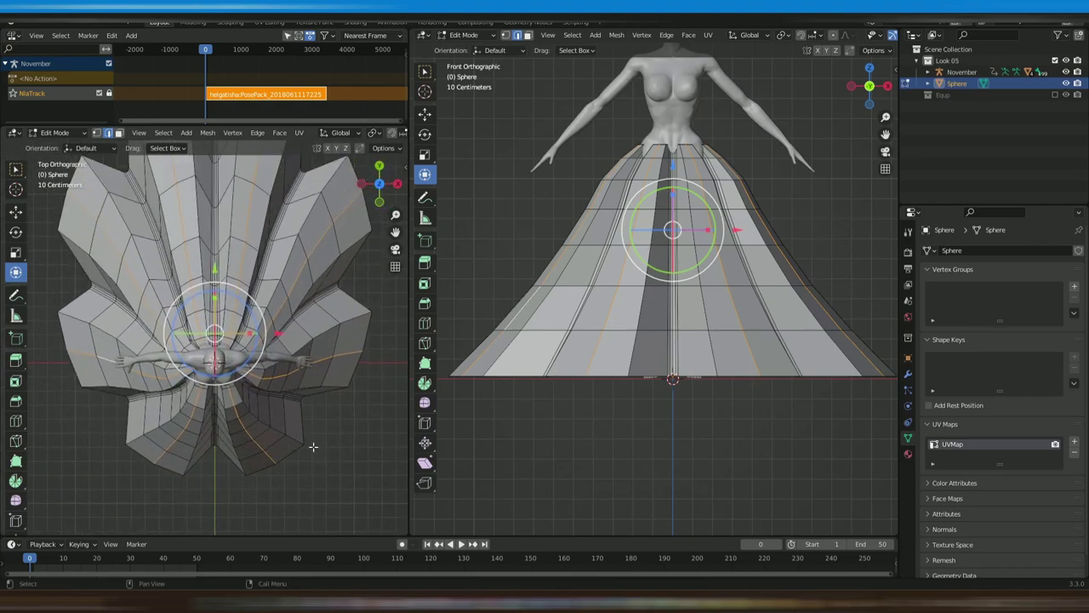
# - Scale the selected ridge loops outward with Z locked and bevel them with four segments
pyautogui.press('s')
pyautogui.hotkey('shift', 'z')
pyautogui.click(335, 454)
pyautogui.hotkey('ctrl', 'b')
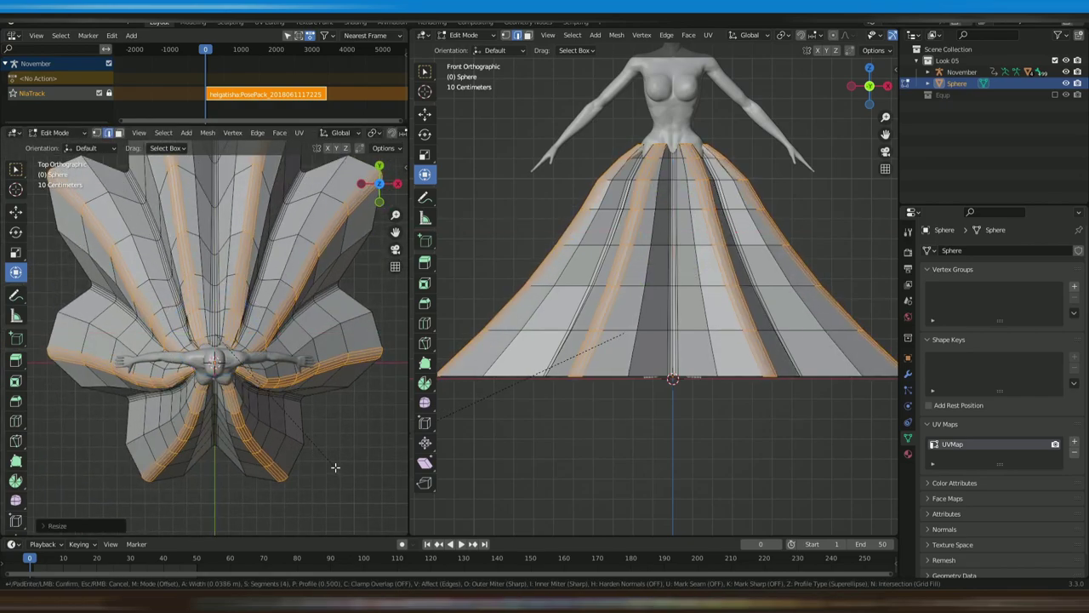
pyautogui.click(335, 466)
# - Select the skirt's horizontal edge loops between waist and hem and shift them slightly along Y in the side view
pyautogui.keyDown('alt'); pyautogui.click(527, 376); pyautogui.keyUp('alt')
pyautogui.moveTo(192, 434); pyautogui.dragTo(254, 343, button='middle')
pyautogui.scroll(-3, 254, 343)
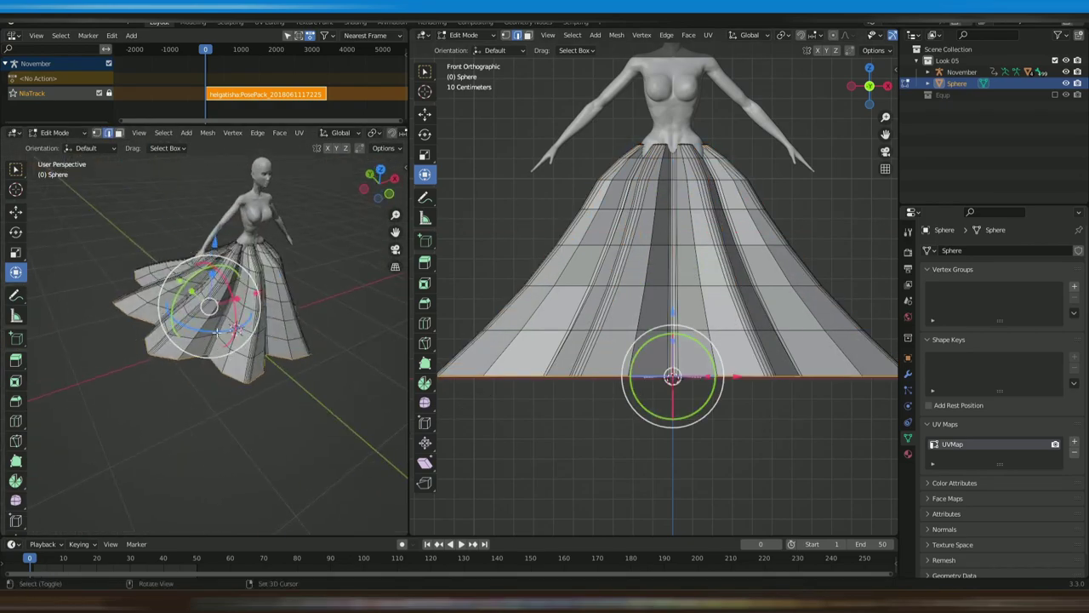
pyautogui.press('3')
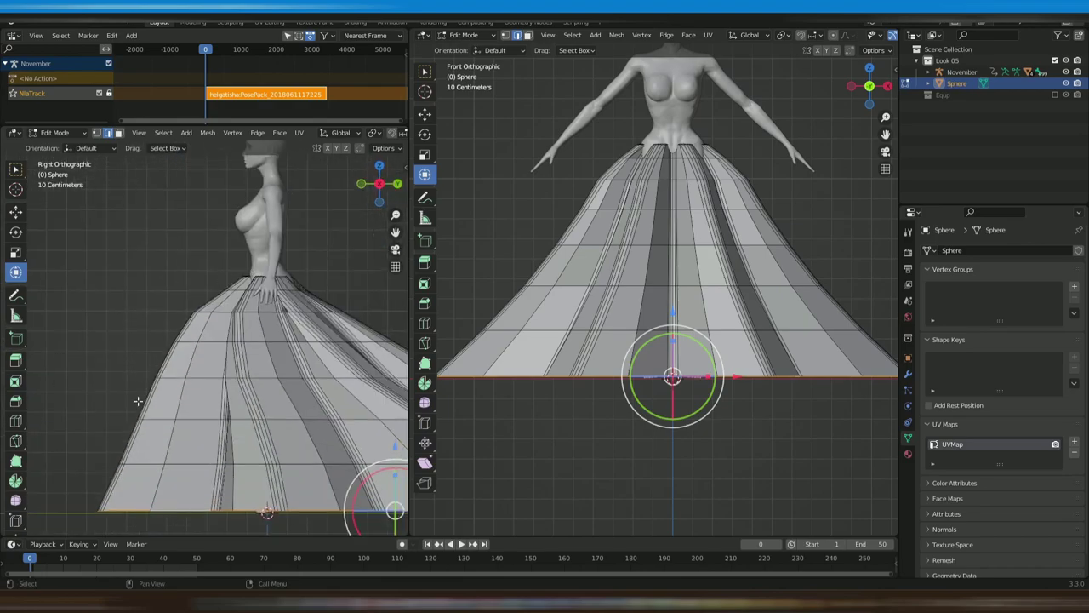
pyautogui.keyDown('shift'); pyautogui.moveTo(129, 412); pyautogui.dragTo(121, 414, button='middle'); pyautogui.keyUp('shift')
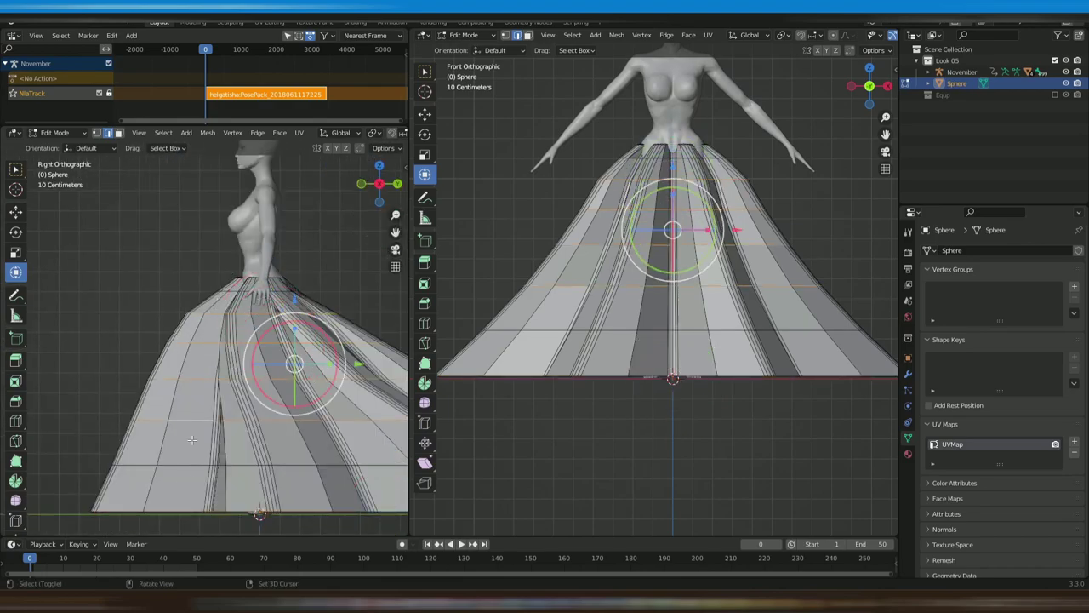
pyautogui.moveTo(366, 383); pyautogui.dragTo(339, 385)
pyautogui.hotkey('ctrl', 'z')
pyautogui.scroll(-3, 320, 403)
pyautogui.keyDown('shift'); pyautogui.moveTo(320, 403); pyautogui.dragTo(276, 377, button='middle'); pyautogui.keyUp('shift')
pyautogui.scroll(2, 251, 376)
pyautogui.moveTo(260, 338); pyautogui.dragTo(263, 338)
pyautogui.scroll(2, 204, 256)
pyautogui.keyDown('shift'); pyautogui.moveTo(200, 251); pyautogui.dragTo(242, 353, button='middle'); pyautogui.keyUp('shift')
# - Select further horizontal edge loops of the skirt and nudge them along Y to refine its side profile
pyautogui.keyDown('alt'); pyautogui.keyDown('shift'); pyautogui.click(276, 322); pyautogui.keyUp('shift'); pyautogui.keyUp('alt')
pyautogui.scroll(-2, 277, 340)
pyautogui.moveTo(274, 373); pyautogui.dragTo(269, 373)
pyautogui.keyDown('shift'); pyautogui.moveTo(269, 374); pyautogui.dragTo(178, 324, button='middle'); pyautogui.keyUp('shift')
pyautogui.keyDown('alt'); pyautogui.click(253, 368); pyautogui.keyUp('alt')
pyautogui.moveTo(206, 367); pyautogui.dragTo(232, 367)
pyautogui.scroll(-2, 231, 366)
pyautogui.scroll(2, 323, 350)
pyautogui.keyDown('alt'); pyautogui.click(327, 420); pyautogui.keyUp('alt')
pyautogui.keyDown('shift'); pyautogui.moveTo(239, 367); pyautogui.dragTo(290, 384, button='middle'); pyautogui.keyUp('shift')
pyautogui.scroll(-3, 328, 388)
pyautogui.moveTo(287, 384); pyautogui.dragTo(281, 383)
pyautogui.scroll(1, 280, 383)
# - Return the skirt to Object Mode and shade it smooth
pyautogui.moveTo(281, 357)
pyautogui.mouseDown(button='middle')
pyautogui.moveTo(200, 400)
pyautogui.moveTo(405, 360)
pyautogui.moveTo(244, 341)
pyautogui.moveTo(270, 377)
pyautogui.moveTo(277, 338)
pyautogui.mouseUp(button='middle')
pyautogui.scroll(4, 270, 383)
pyautogui.press('Tab')
pyautogui.rightClick(306, 357)
pyautogui.click(306, 356)
pyautogui.scroll(-5, 272, 369)
pyautogui.click(313, 373)
pyautogui.moveTo(298, 374); pyautogui.dragTo(149, 392, button='middle')
pyautogui.scroll(-2, 598, 446)
# - Delete the female figure and its parts from the scene, keeping only the skirt mesh
pyautogui.click(929, 74)
pyautogui.click(962, 72)
pyautogui.keyDown('shift'); pyautogui.click(966, 153); pyautogui.keyUp('shift')
pyautogui.press('Delete')
pyautogui.click(641, 285)
# - Export the skirt as a Wavefront OBJ named Hoop 03.obj into the Collection Two Nude folder
pyautogui.click(25, 23)
pyautogui.moveTo(42, 190)
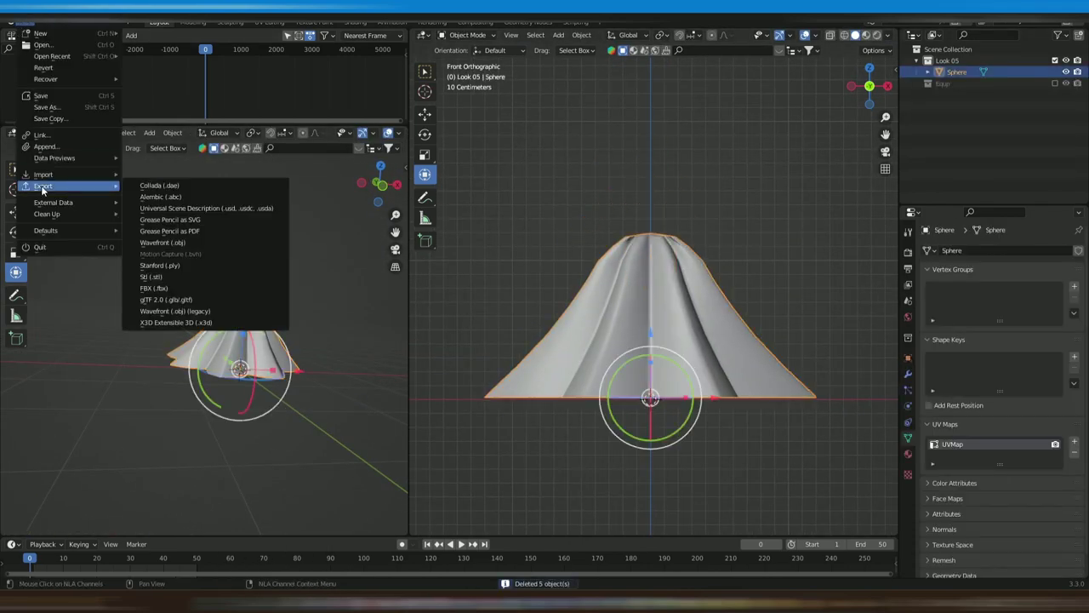
pyautogui.click(178, 245)
pyautogui.click(306, 358)
pyautogui.scroll(-5, 593, 285)
pyautogui.doubleClick(591, 276)
pyautogui.doubleClick(452, 224)
pyautogui.doubleClick(553, 294)
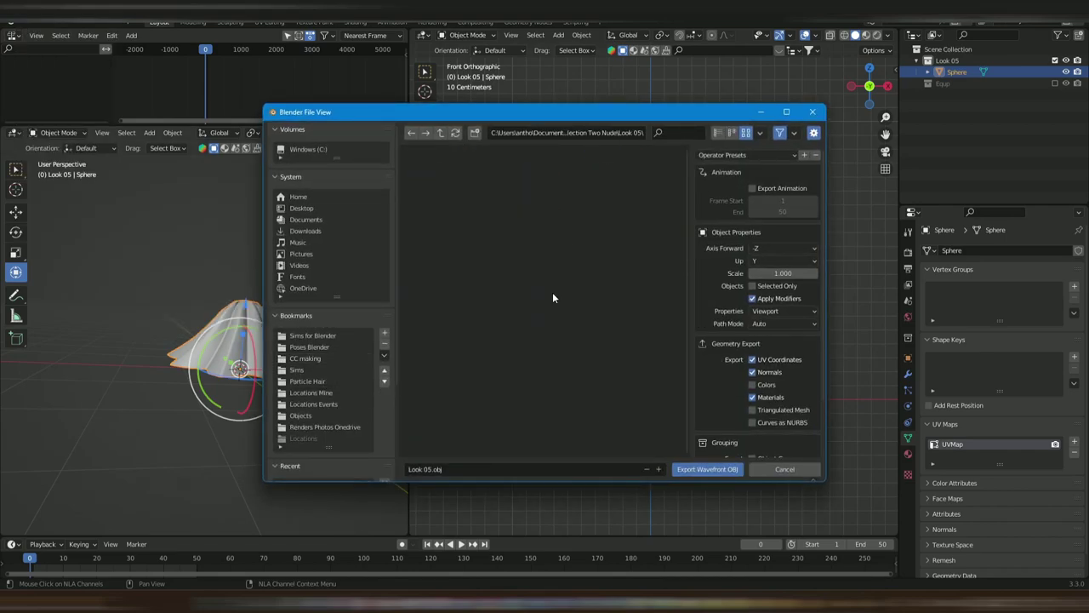
pyautogui.click(440, 134)
pyautogui.click(443, 388)
pyautogui.click(434, 469)
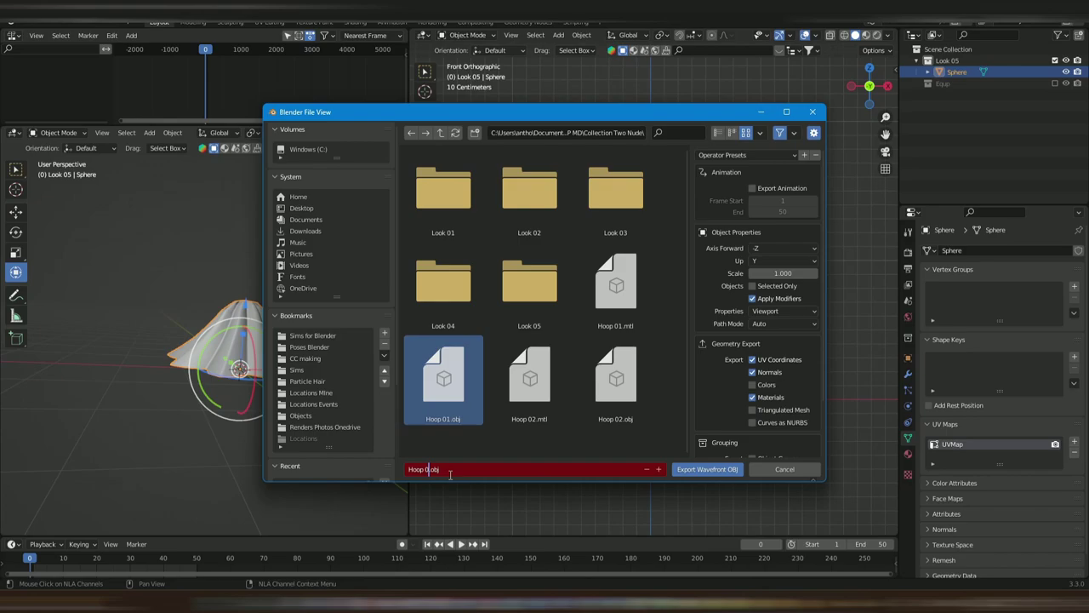
pyautogui.press('Return')
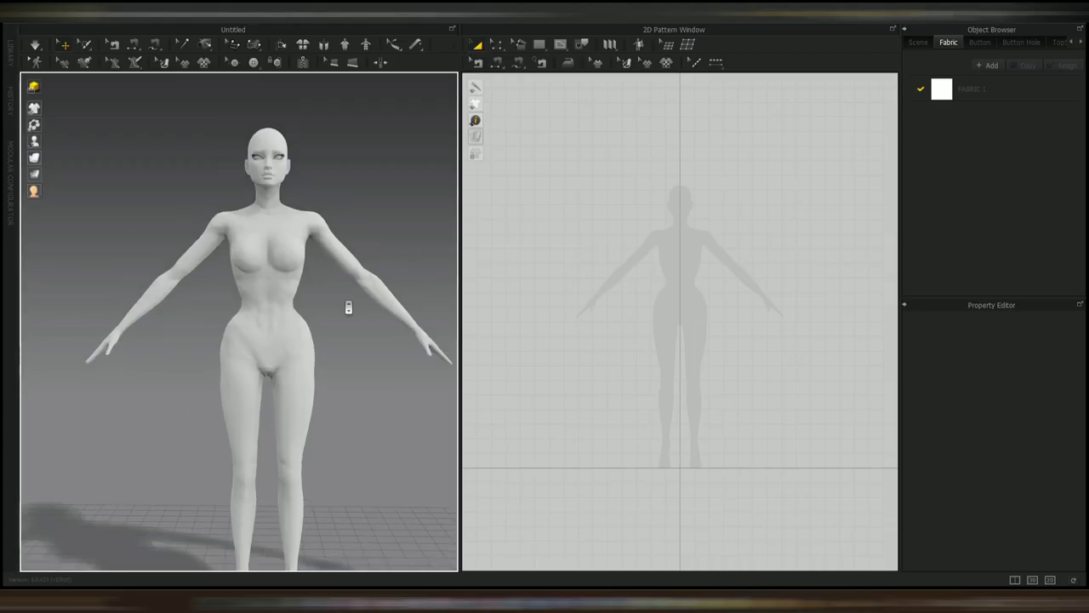
# - Switch to Marvelous Designer and import Hoop 03.obj into the scene with the avatar
pyautogui.scroll(-3, 348, 307)
pyautogui.moveTo(348, 308); pyautogui.dragTo(255, 314, button='right')
pyautogui.click(34, 13)
pyautogui.moveTo(56, 116)
pyautogui.click(149, 122)
pyautogui.click(70, 33)
pyautogui.doubleClick(151, 218)
pyautogui.click(552, 445)
pyautogui.moveTo(311, 393); pyautogui.dragTo(76, 400, button='right')
pyautogui.moveTo(407, 417); pyautogui.dragTo(225, 389, button='right')
pyautogui.scroll(5, 757, 185)
pyautogui.moveTo(758, 186); pyautogui.dragTo(868, 362, button='middle')
pyautogui.scroll(2, 698, 256)
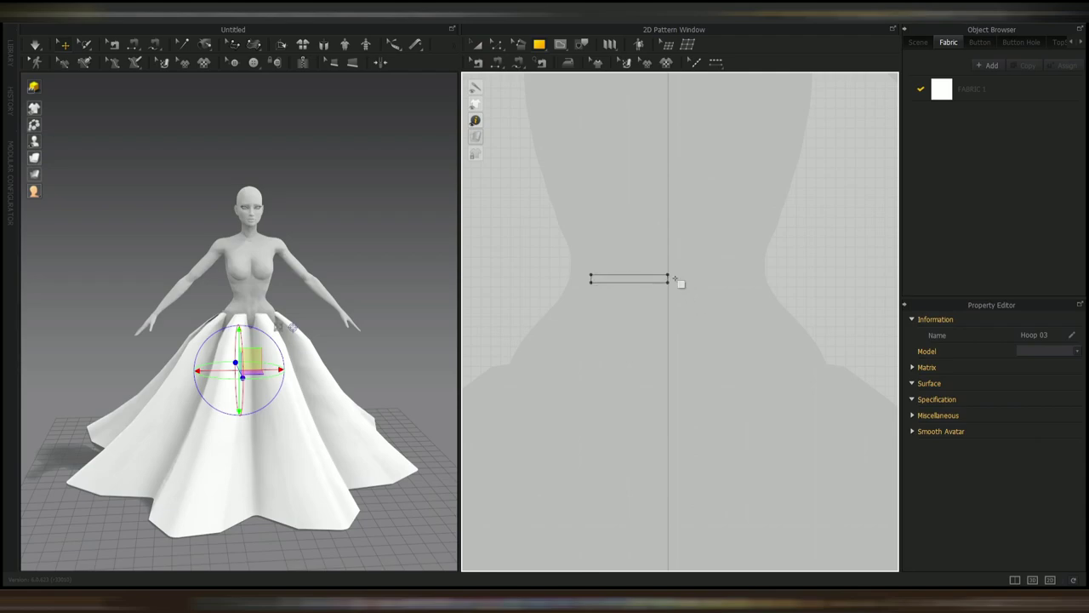
pyautogui.moveTo(675, 278); pyautogui.dragTo(675, 277)
pyautogui.scroll(2, 675, 277)
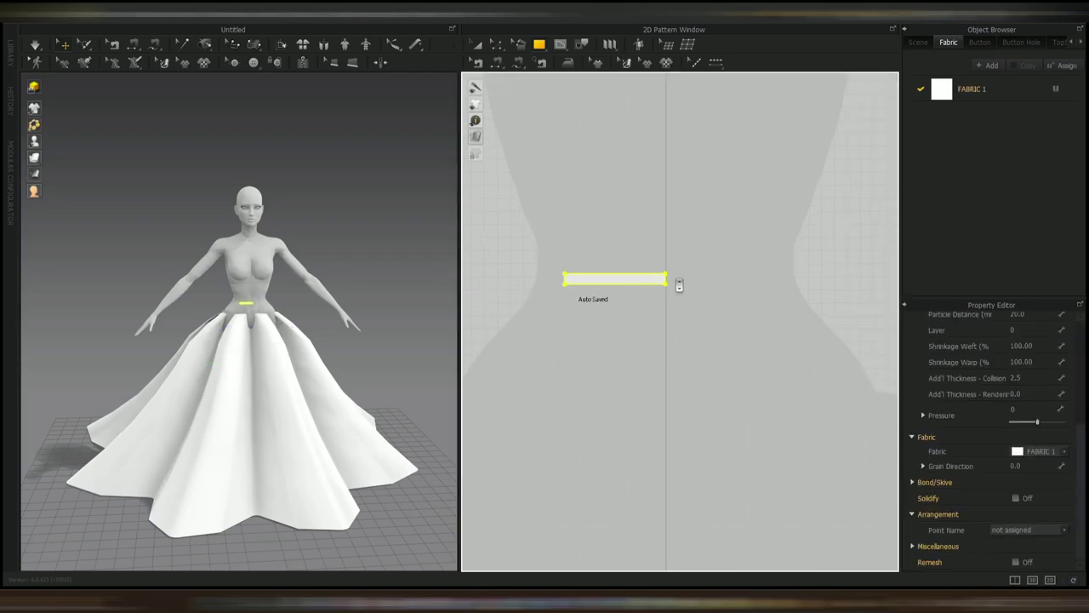
pyautogui.scroll(-4, 643, 252)
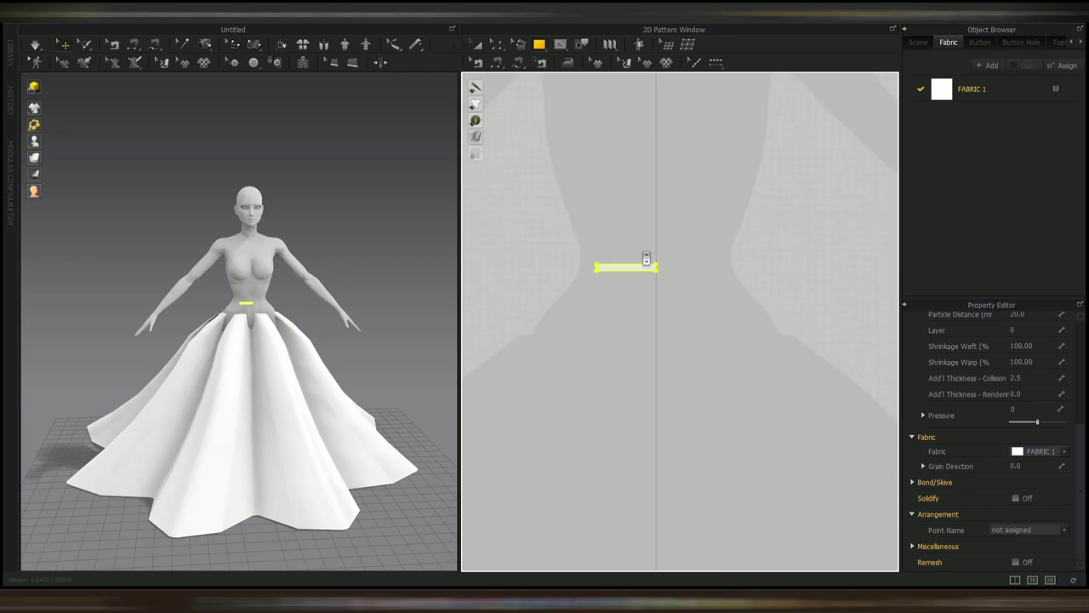
pyautogui.press('Delete')
# - Save the project as Look 05 in the Look 05 folder
pyautogui.click(34, 12)
pyautogui.moveTo(60, 80)
pyautogui.click(161, 81)
pyautogui.click(270, 33)
pyautogui.click(135, 165)
pyautogui.doubleClick(135, 167)
pyautogui.click(196, 352)
pyautogui.write('Look 05')
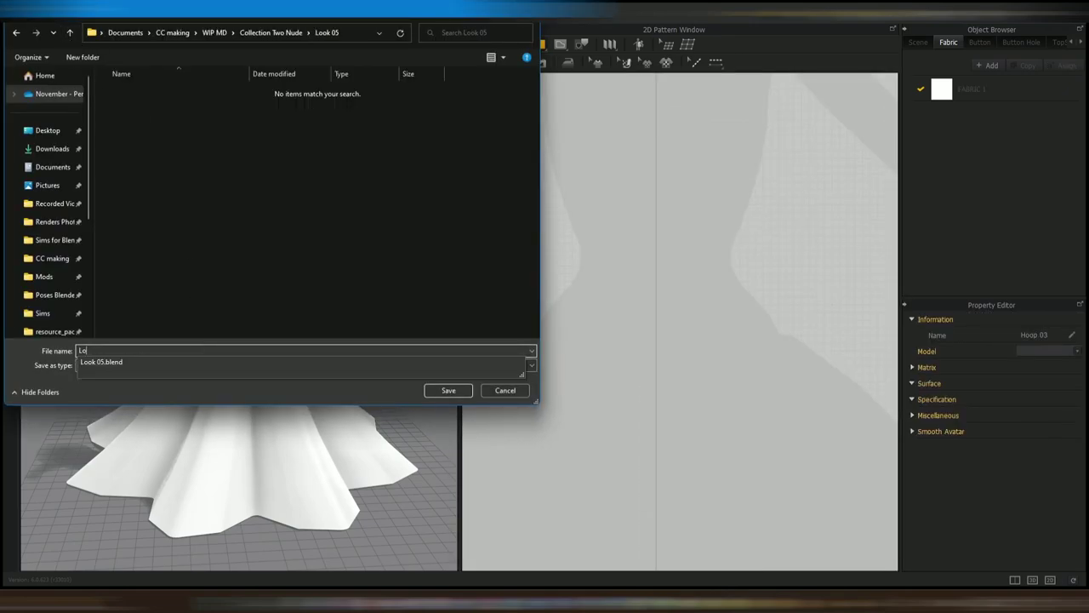
pyautogui.press('Return')
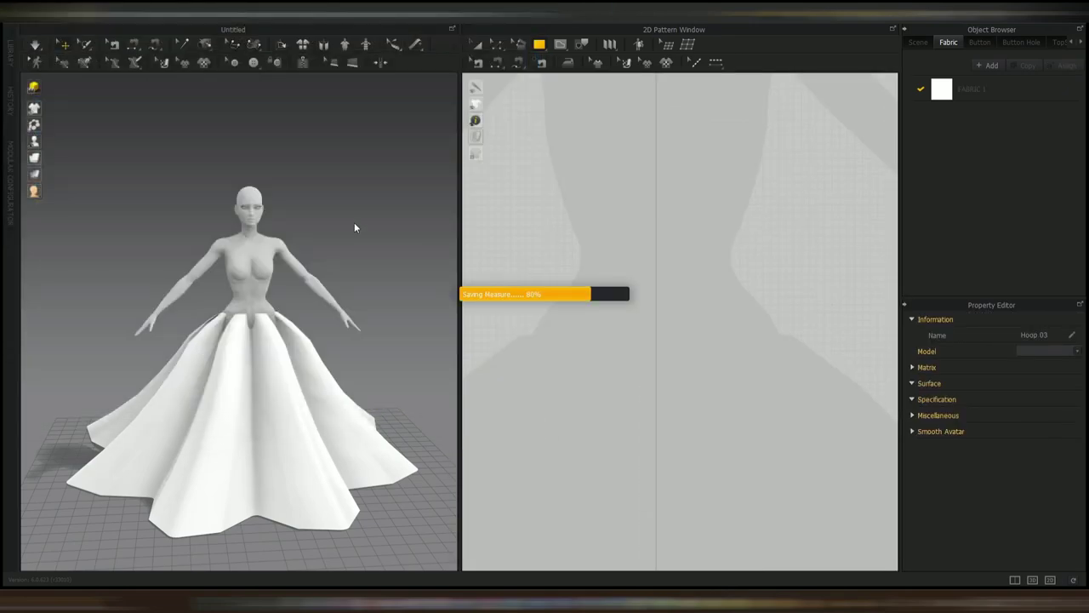
# - Create a waistband rectangle 2 cm high, align its end with the centre line, and set its particle distance to 10
pyautogui.scroll(-1, 604, 339)
pyautogui.click(635, 274)
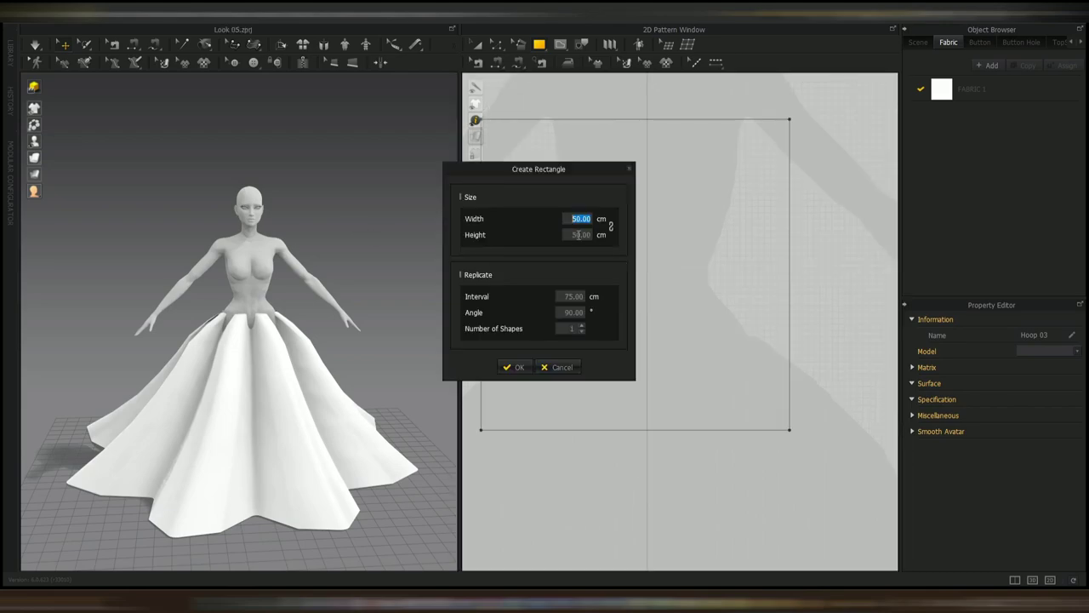
pyautogui.write('2')
pyautogui.press('Return')
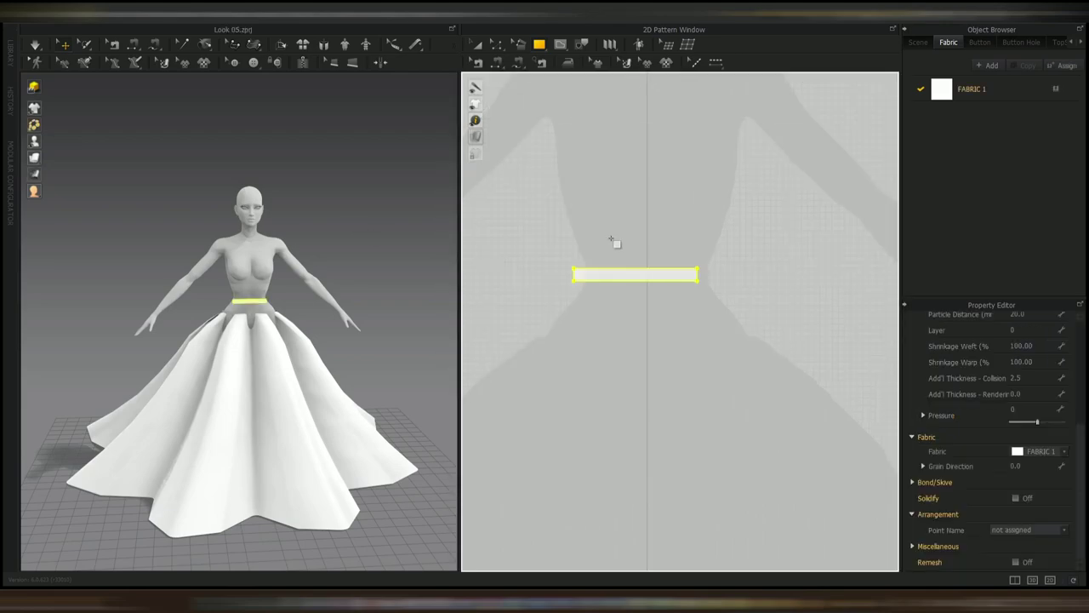
pyautogui.scroll(2, 1035, 381)
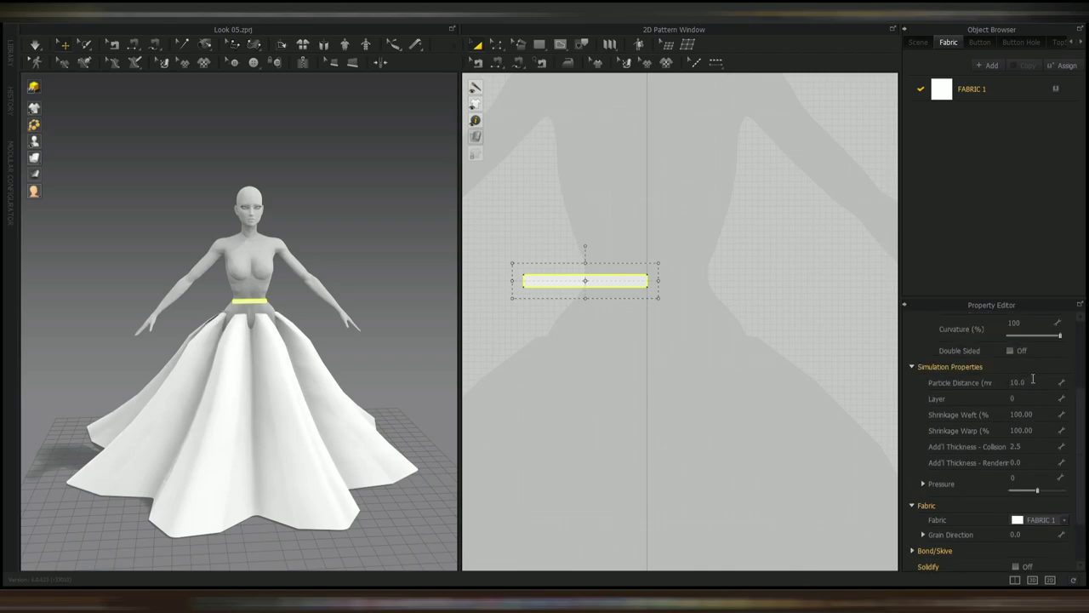
# - Place a mirrored copy of the waistband across the centre line and sew the two outer ends together
pyautogui.scroll(3, 732, 289)
pyautogui.click(845, 412)
pyautogui.scroll(-4, 845, 412)
pyautogui.moveTo(845, 412); pyautogui.dragTo(717, 412, button='middle')
pyautogui.press('n')
pyautogui.click(535, 330)
pyautogui.click(827, 329)
pyautogui.scroll(-1, 615, 388)
# - Show the avatar's arrangement points and place the waistband on the front waist point
pyautogui.hotkey('shift', 'f')
pyautogui.scroll(3, 222, 352)
pyautogui.moveTo(271, 341)
pyautogui.mouseDown(button='right')
pyautogui.moveTo(221, 352)
pyautogui.moveTo(253, 330)
pyautogui.mouseUp(button='right')
pyautogui.moveTo(254, 330); pyautogui.dragTo(274, 271, button='middle')
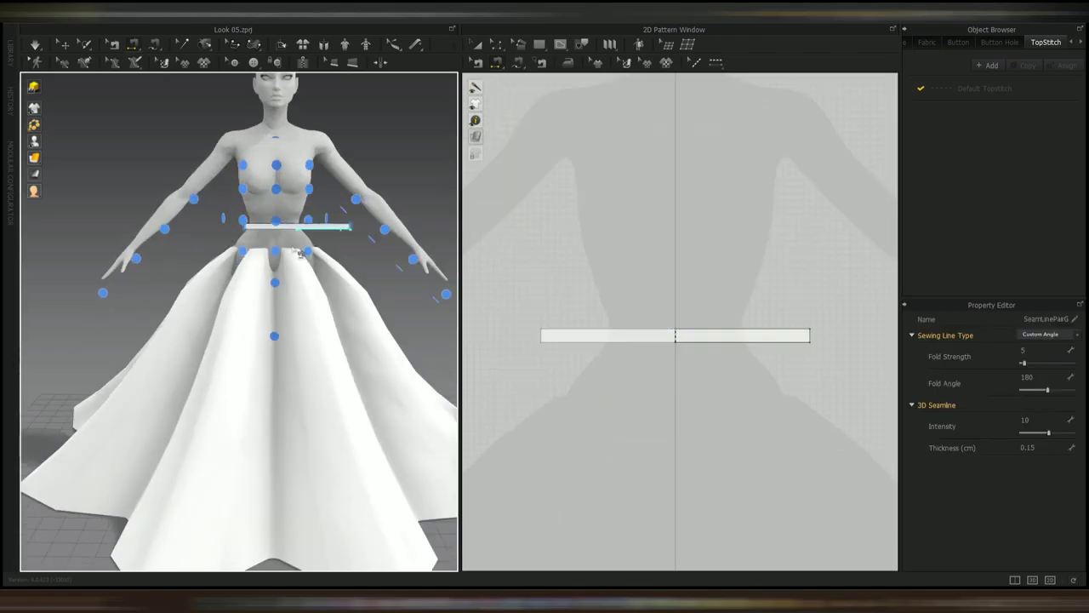
pyautogui.press('q')
pyautogui.click(293, 227)
pyautogui.click(276, 224)
# - Reduce the waistband's arrangement offset and move it slightly down around the waist
pyautogui.moveTo(276, 227); pyautogui.dragTo(300, 336, button='right')
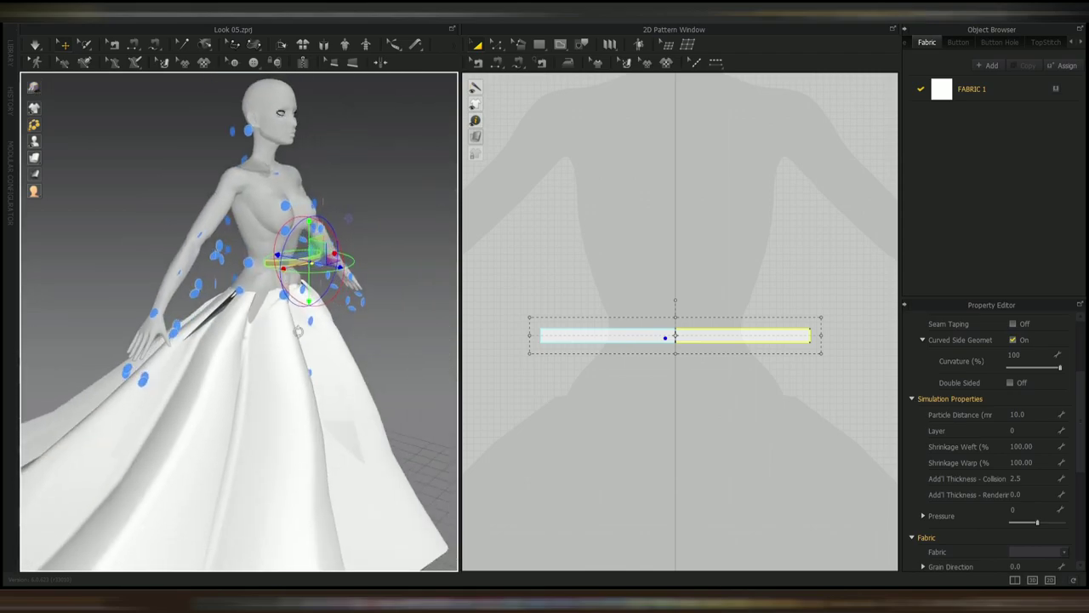
pyautogui.moveTo(300, 336); pyautogui.dragTo(338, 301, button='middle')
pyautogui.scroll(4, 338, 301)
pyautogui.scroll(-5, 1031, 511)
pyautogui.moveTo(1037, 504); pyautogui.dragTo(1008, 506)
pyautogui.moveTo(349, 264); pyautogui.dragTo(349, 276)
pyautogui.moveTo(340, 285)
pyautogui.mouseDown(button='right')
pyautogui.moveTo(396, 290)
pyautogui.moveTo(341, 288)
pyautogui.mouseUp(button='right')
# - Lengthen the waistband pattern on both sides and simulate it onto the waist
pyautogui.moveTo(530, 335); pyautogui.dragTo(491, 335)
pyautogui.moveTo(341, 303); pyautogui.dragTo(217, 309, button='right')
pyautogui.moveTo(821, 336); pyautogui.dragTo(846, 335)
pyautogui.scroll(-4, 348, 350)
pyautogui.moveTo(348, 350); pyautogui.dragTo(273, 264, button='right')
pyautogui.press('space')
pyautogui.press('space')
pyautogui.click(260, 292)
# - Create a large circle pattern, about 1884 cm in circumference, beside the avatar silhouette with the Ellipse tool
pyautogui.scroll(-5, 242, 261)
pyautogui.scroll(-7, 630, 342)
pyautogui.moveTo(630, 342); pyautogui.dragTo(653, 311, button='middle')
pyautogui.moveTo(256, 340)
pyautogui.mouseDown(button='right')
pyautogui.moveTo(311, 341)
pyautogui.moveTo(251, 340)
pyautogui.mouseUp(button='right')
pyautogui.scroll(-3, 669, 390)
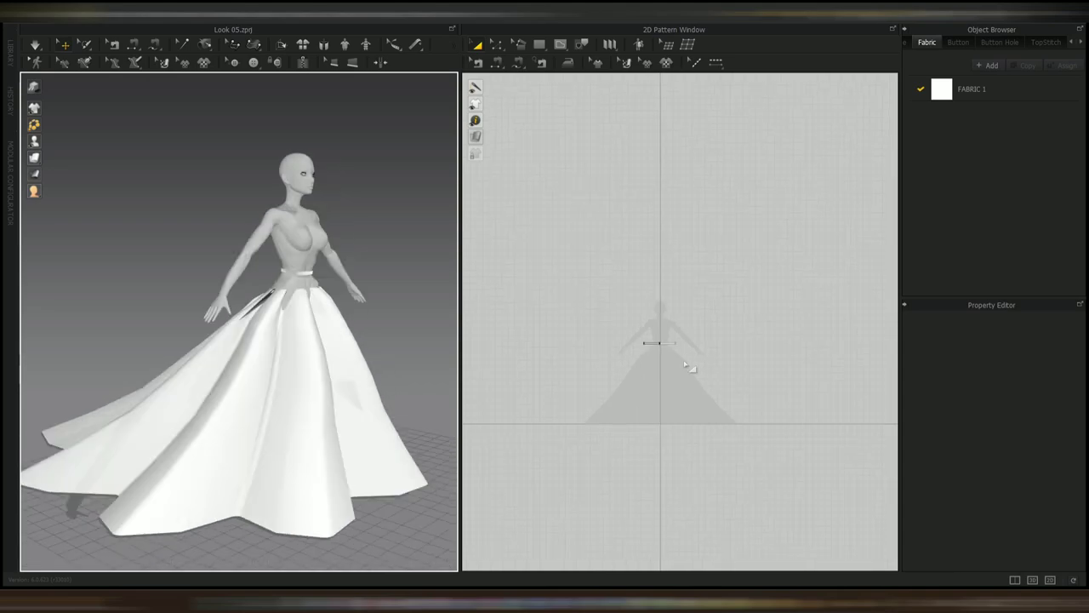
pyautogui.click(539, 45)
pyautogui.click(559, 92)
pyautogui.moveTo(827, 219); pyautogui.dragTo(710, 190, button='middle')
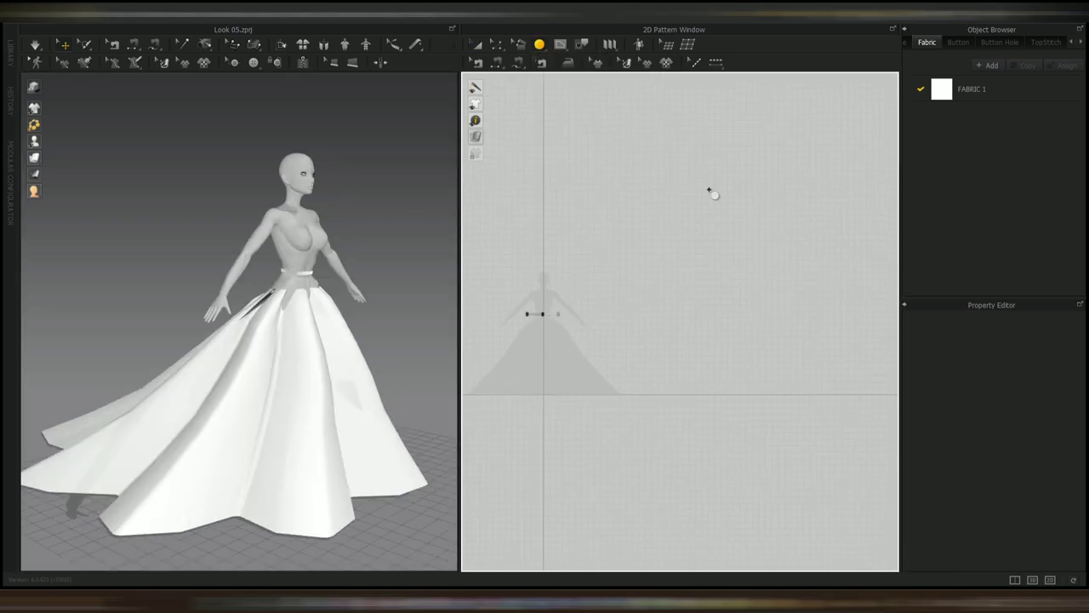
pyautogui.click(709, 189)
pyautogui.doubleClick(586, 223)
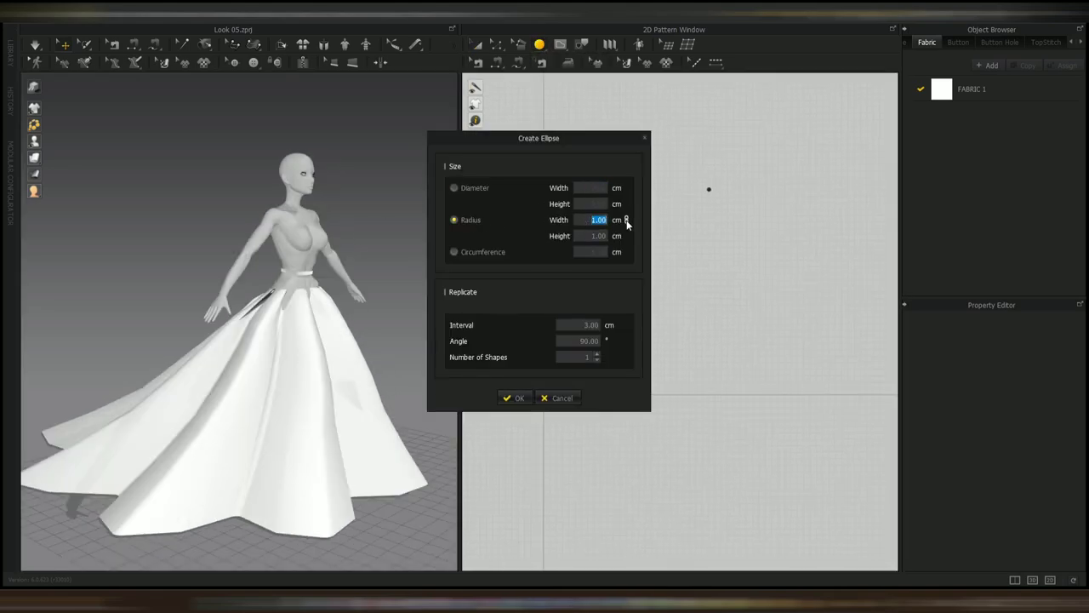
pyautogui.press('Return')
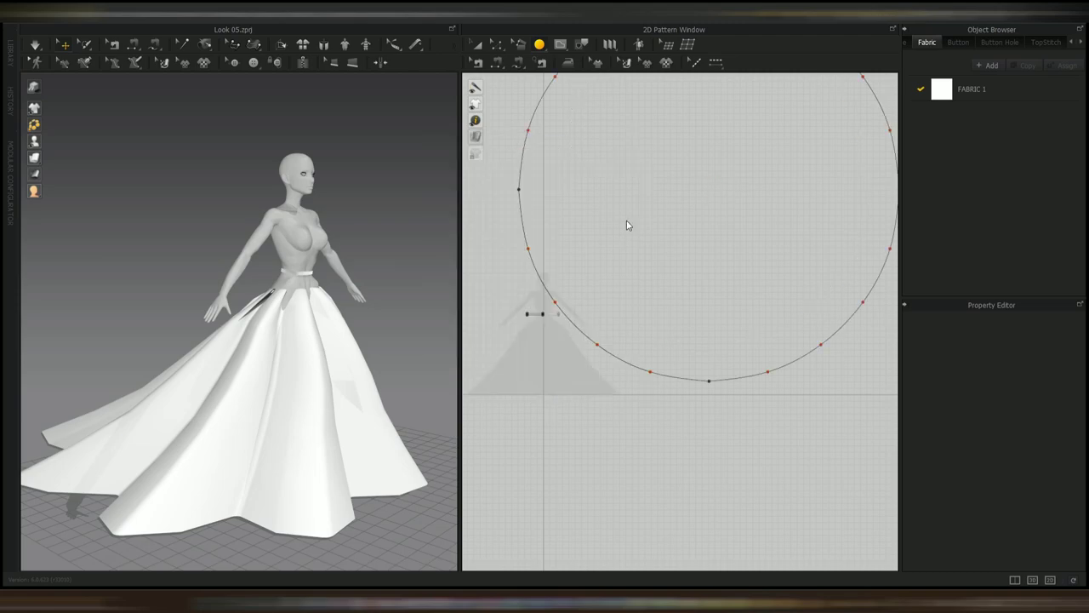
# - Offset the circle's entire outline inward by 250 cm as an internal line
pyautogui.press('z')
pyautogui.click(670, 376)
pyautogui.keyDown('shift'); pyautogui.click(769, 371); pyautogui.keyUp('shift')
pyautogui.moveTo(817, 222); pyautogui.dragTo(808, 273, button='middle')
pyautogui.keyDown('shift'); pyautogui.click(865, 148); pyautogui.keyUp('shift')
pyautogui.keyDown('shift'); pyautogui.click(553, 119); pyautogui.keyUp('shift')
pyautogui.rightClick(553, 119)
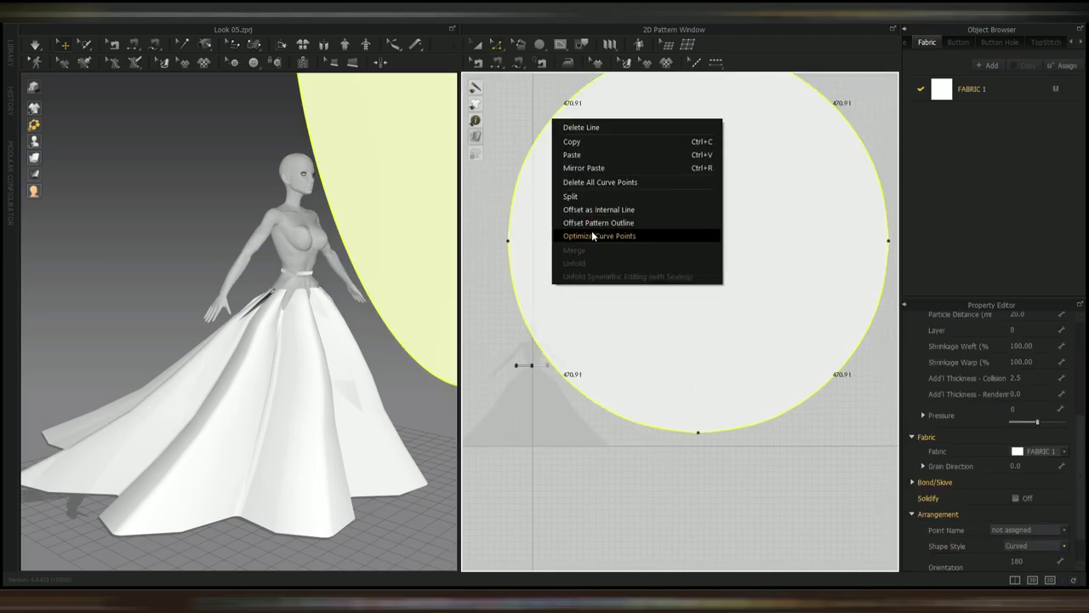
pyautogui.click(591, 210)
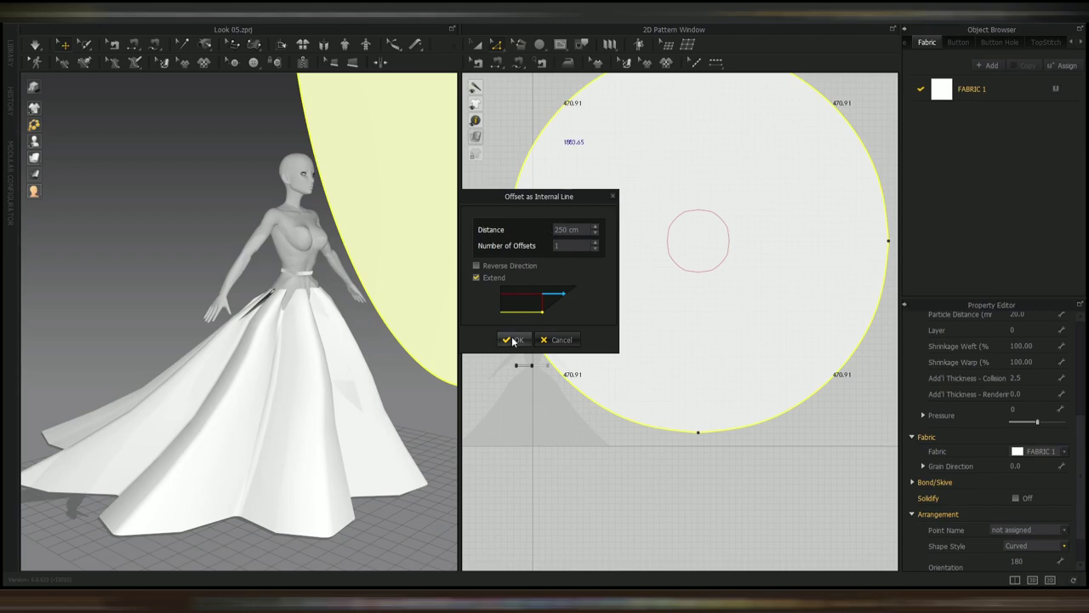
pyautogui.click(514, 339)
# - Move the internal circle straight down so it sits 130 cm from the pattern's lower outline
pyautogui.click(716, 274)
pyautogui.moveTo(717, 306); pyautogui.dragTo(715, 333)
pyautogui.rightClick(715, 335)
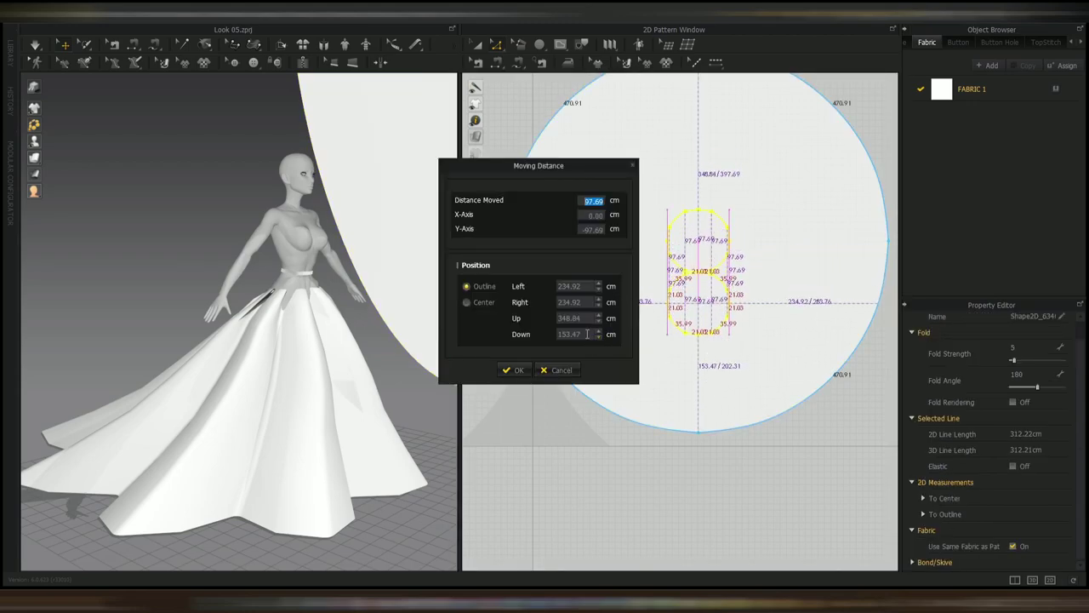
pyautogui.write('150')
pyautogui.press('BackSpace')
pyautogui.press('BackSpace')
pyautogui.write('30')
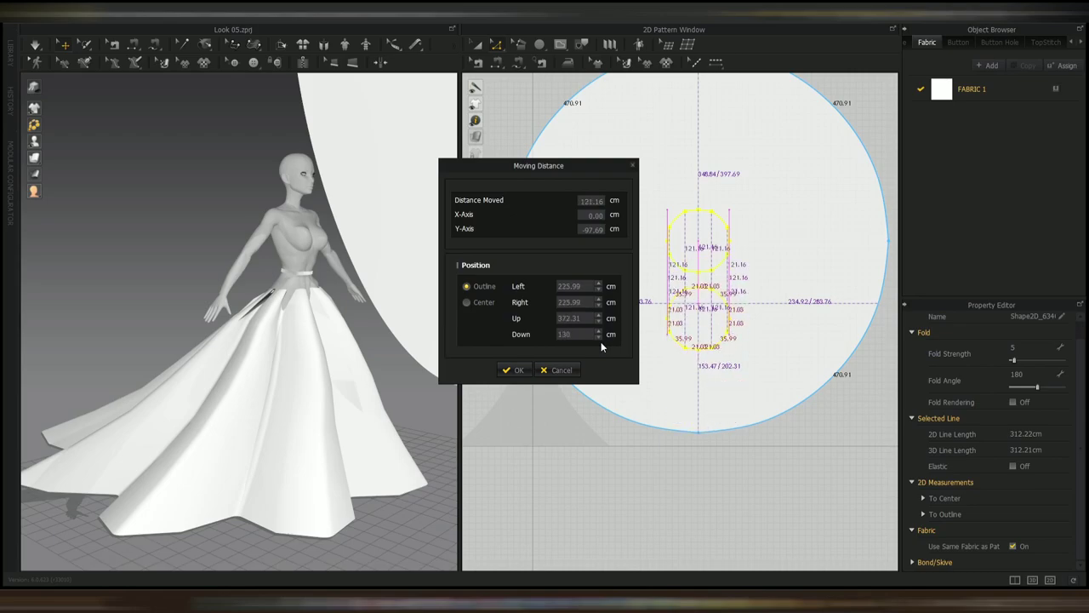
pyautogui.press('Return')
# - Convert the internal circle into a hole in the circle pattern
pyautogui.scroll(-8, 326, 417)
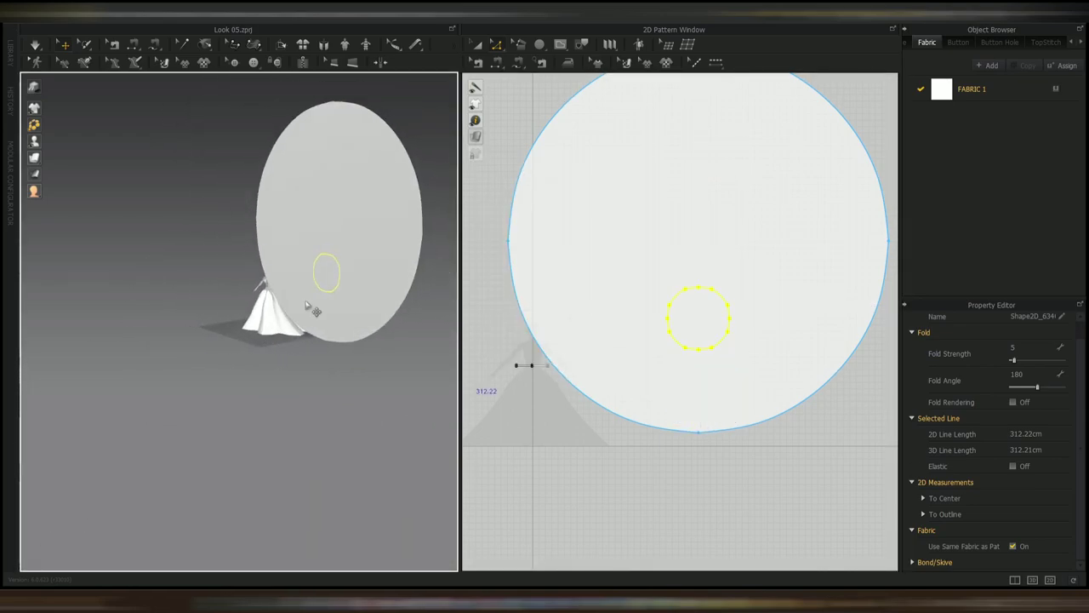
pyautogui.rightClick(719, 345)
pyautogui.click(762, 464)
# - Rotate the circle pattern horizontal and position it above the hoop skirt with its hole around the avatar's waist
pyautogui.moveTo(221, 315); pyautogui.dragTo(402, 318, button='right')
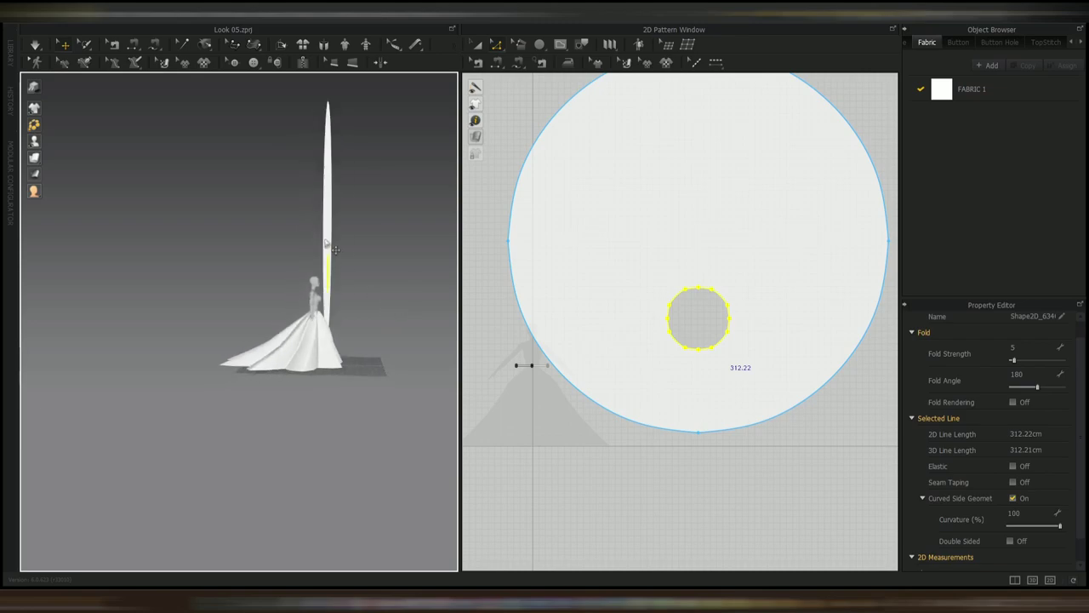
pyautogui.click(328, 241)
pyautogui.moveTo(367, 224); pyautogui.dragTo(317, 207)
pyautogui.moveTo(317, 207); pyautogui.dragTo(230, 281, button='right')
pyautogui.press('2')
pyautogui.moveTo(210, 201); pyautogui.dragTo(209, 263)
pyautogui.moveTo(336, 298); pyautogui.dragTo(340, 364, button='right')
pyautogui.scroll(5, 338, 382)
pyautogui.scroll(-5, 268, 360)
# - Delete the waist hole from the circle pattern
pyautogui.rightClick(722, 345)
pyautogui.click(659, 487)
pyautogui.moveTo(274, 342); pyautogui.dragTo(320, 349, button='right')
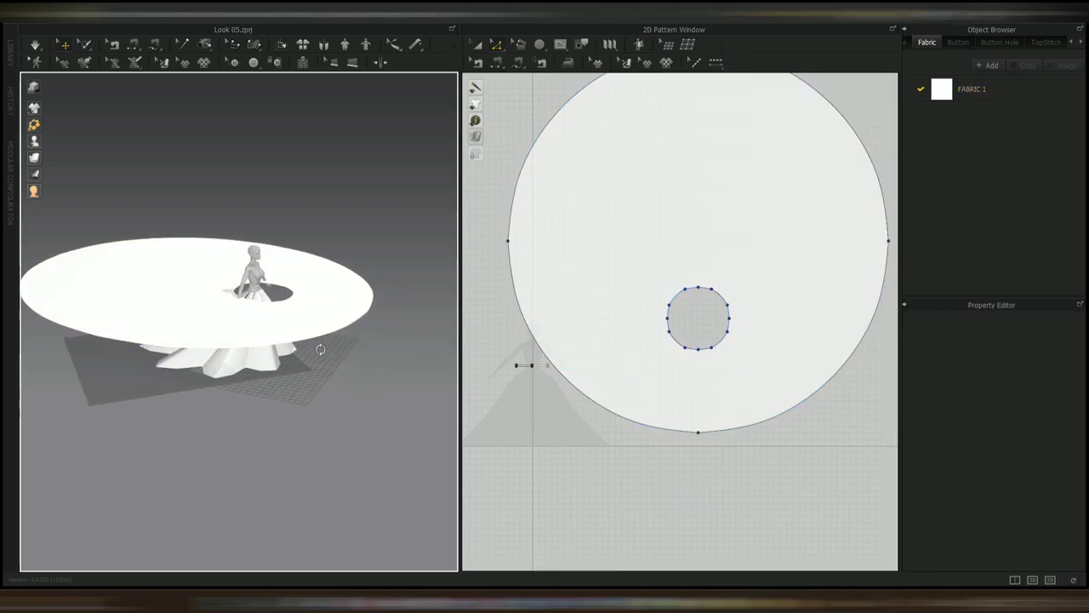
pyautogui.moveTo(630, 269); pyautogui.dragTo(749, 361)
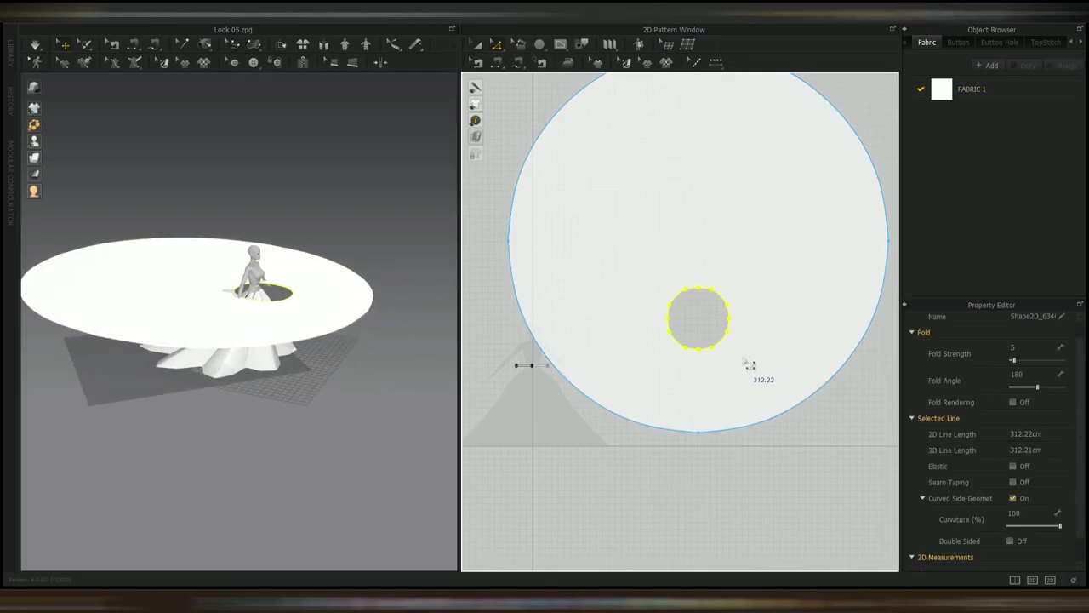
pyautogui.press('Delete')
pyautogui.scroll(-3, 757, 279)
# - Scale the whole circle pattern to 90 percent of its width and height
pyautogui.press('a')
pyautogui.click(758, 279)
pyautogui.moveTo(854, 117); pyautogui.dragTo(840, 131)
pyautogui.rightClick(840, 131)
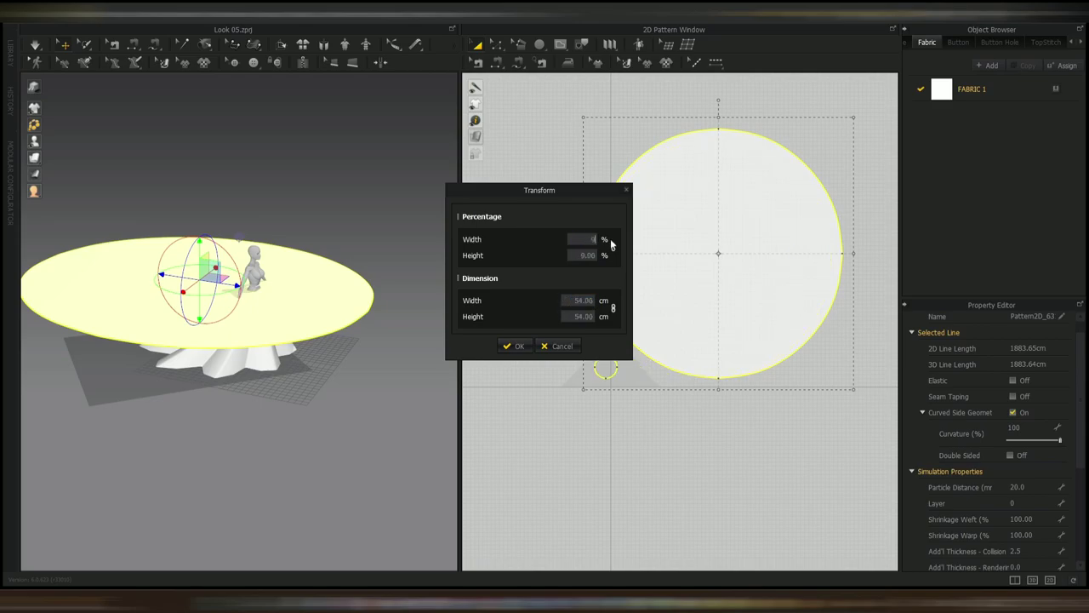
pyautogui.write('90')
pyautogui.press('Return')
# - Offset the circle's entire outline inward by about 200 cm as an internal line
pyautogui.click(653, 365)
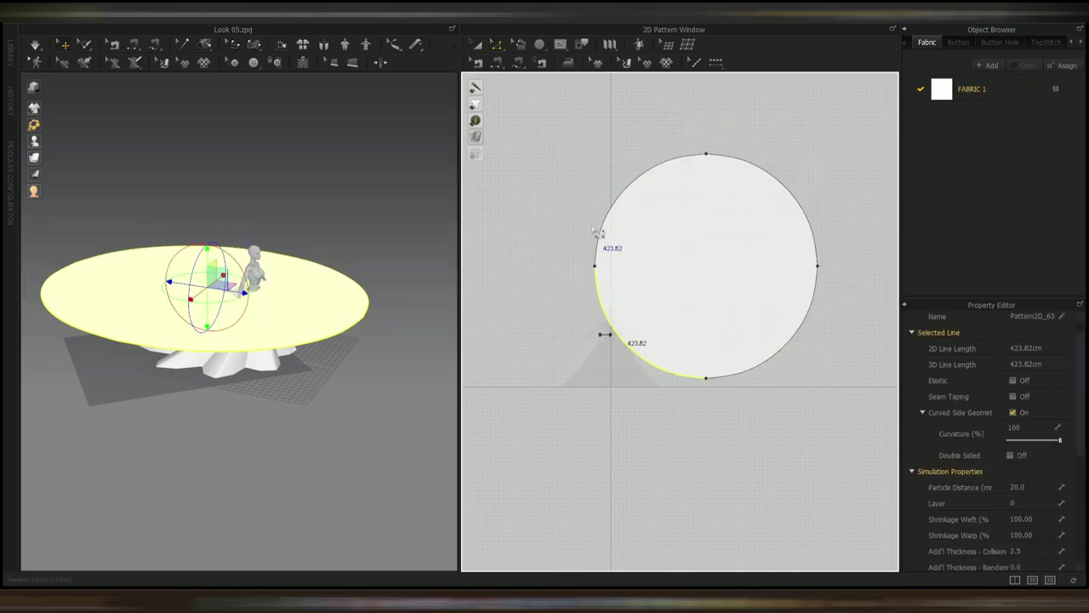
pyautogui.keyDown('shift'); pyautogui.click(819, 294); pyautogui.keyUp('shift')
pyautogui.rightClick(819, 293)
pyautogui.click(832, 373)
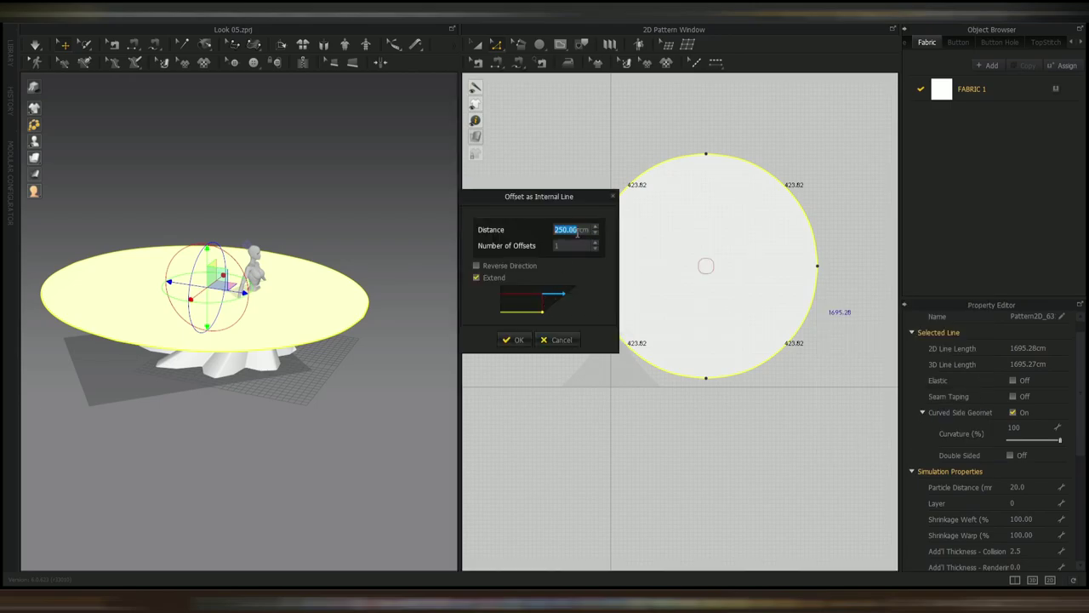
pyautogui.press('Return')
# - Move the internal circle straight down to 125 cm from the pattern's lower outline and convert it into a hole
pyautogui.doubleClick(717, 292)
pyautogui.moveTo(717, 294); pyautogui.dragTo(716, 300)
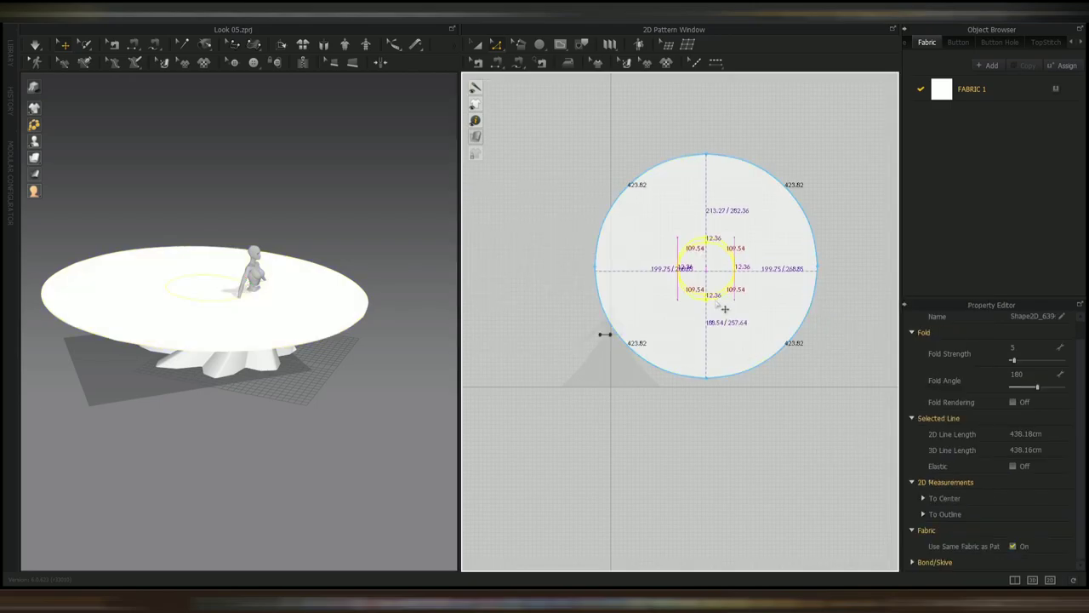
pyautogui.rightClick(716, 301)
pyautogui.write('125')
pyautogui.click(511, 355)
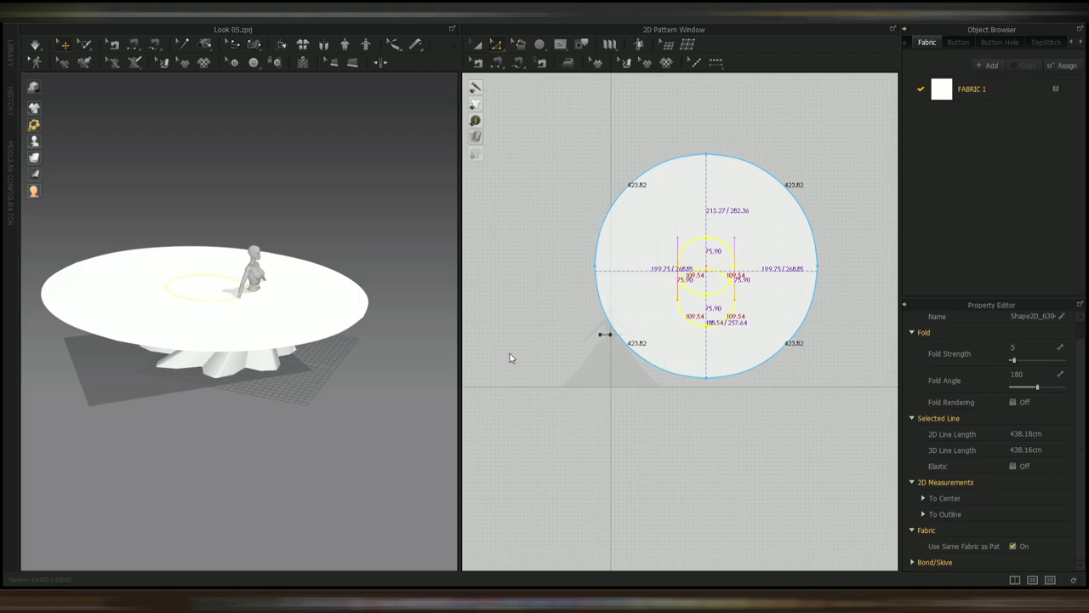
pyautogui.rightClick(730, 312)
pyautogui.click(765, 432)
# - Move the waistband pattern sideways onto the avatar silhouette's centre line
pyautogui.scroll(5, 618, 355)
pyautogui.press('a')
pyautogui.moveTo(696, 319); pyautogui.dragTo(745, 318)
pyautogui.moveTo(746, 318); pyautogui.dragTo(615, 356, button='middle')
pyautogui.scroll(-5, 614, 356)
pyautogui.scroll(3, 604, 280)
# - Sew the edge of the circle's hole to the full lower edge of the waistband with M:N free sewing
pyautogui.press('m')
pyautogui.click(837, 205)
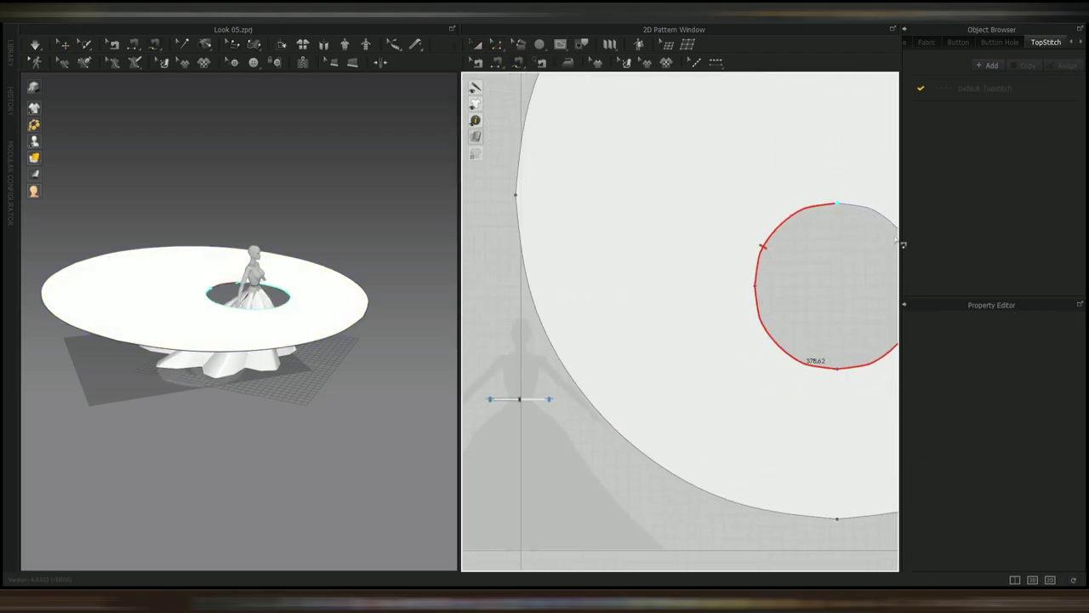
pyautogui.scroll(6, 479, 429)
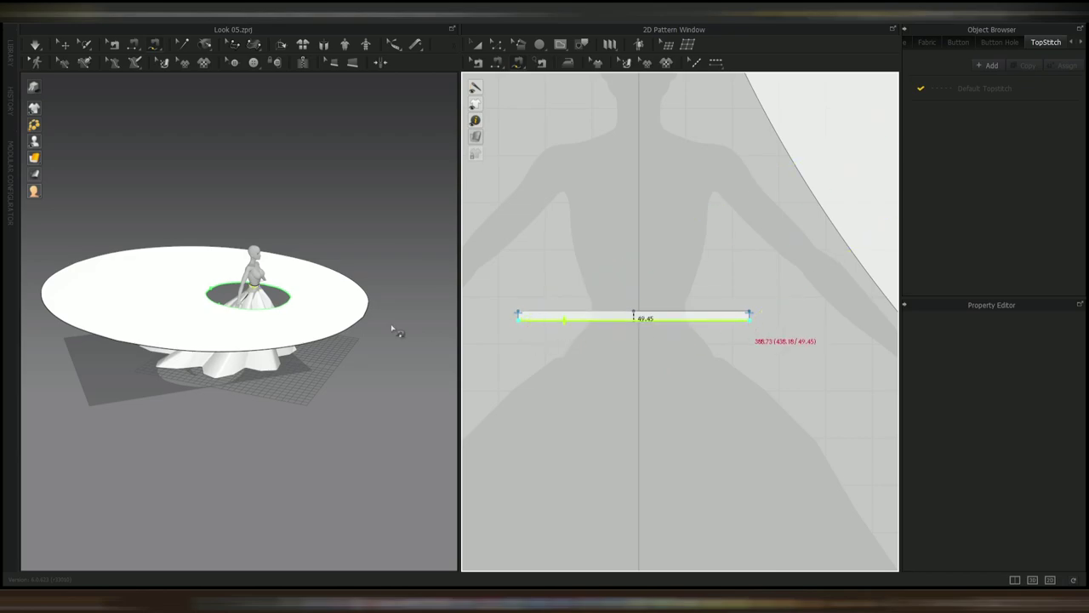
pyautogui.press('Return')
# - Set the circle skirt's particle distance to 50 mm
pyautogui.press('a')
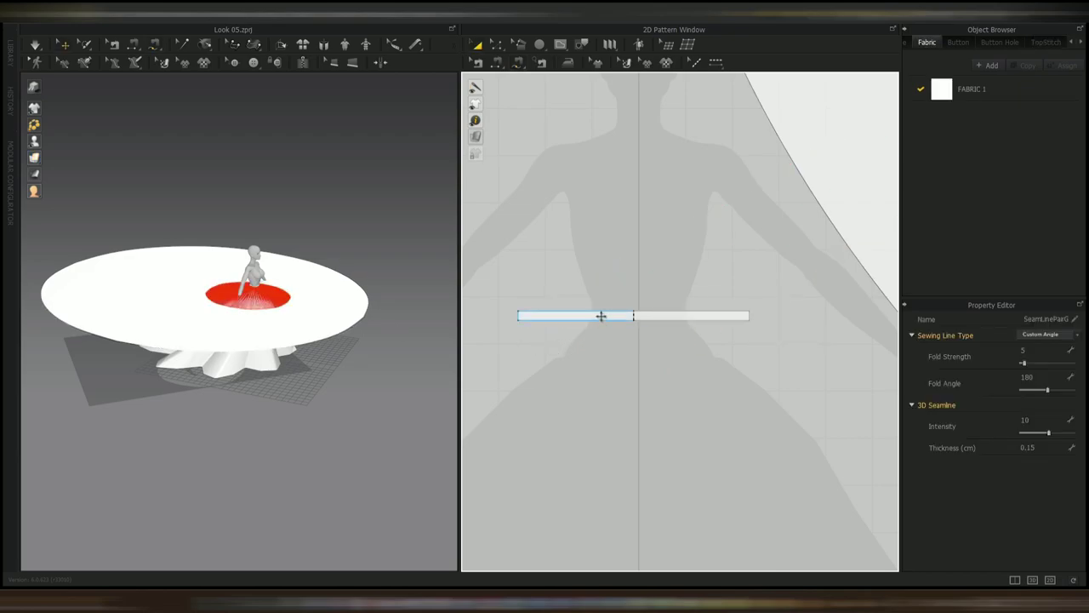
pyautogui.click(603, 316)
pyautogui.scroll(4, 356, 272)
pyautogui.moveTo(356, 273); pyautogui.dragTo(266, 252, button='right')
pyautogui.click(304, 338)
pyautogui.scroll(-3, 314, 350)
pyautogui.scroll(-4, 265, 253)
pyautogui.scroll(-10, 746, 279)
pyautogui.click(1037, 487)
pyautogui.write('50')
pyautogui.press('Return')
pyautogui.scroll(-5, 988, 526)
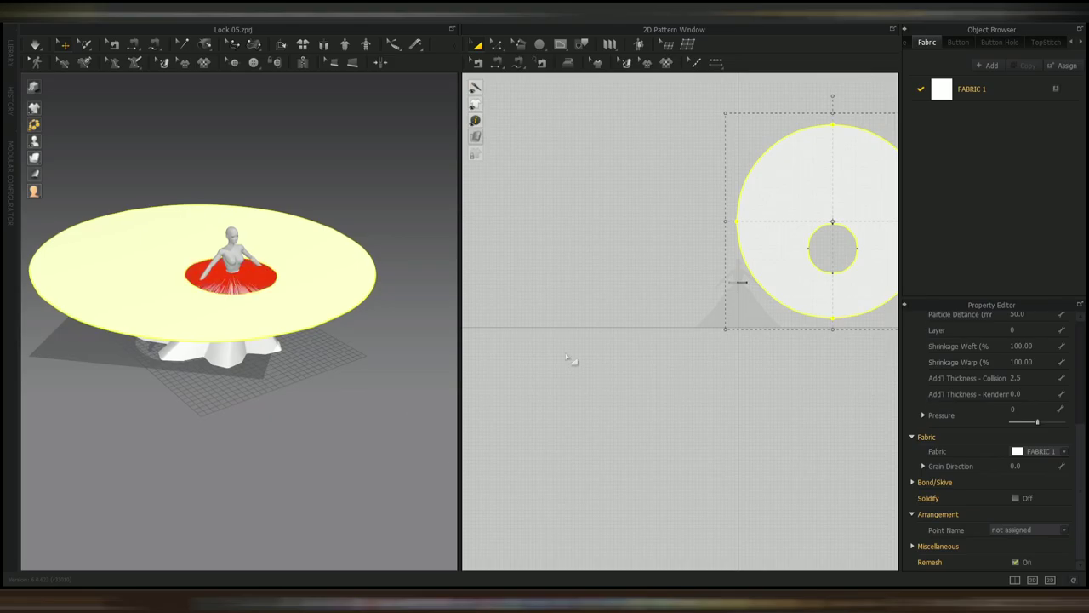
# - Simulate the garment over the hoop skirt and strengthen the circle skirt's fabric
pyautogui.scroll(3, 230, 281)
pyautogui.rightClick(231, 195)
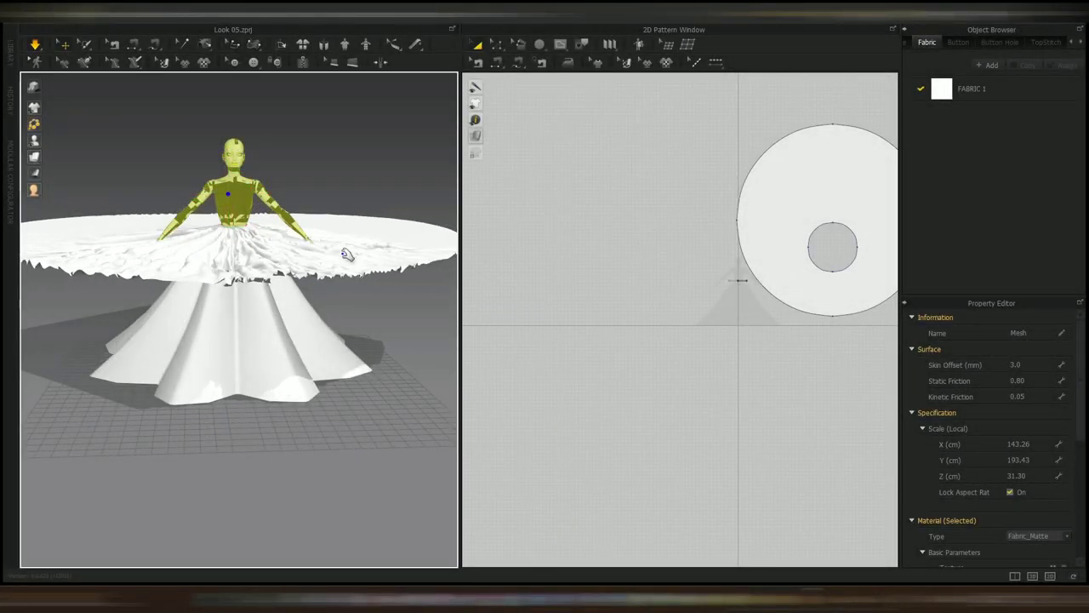
pyautogui.click(365, 261)
pyautogui.hotkey('ctrl', 'h')
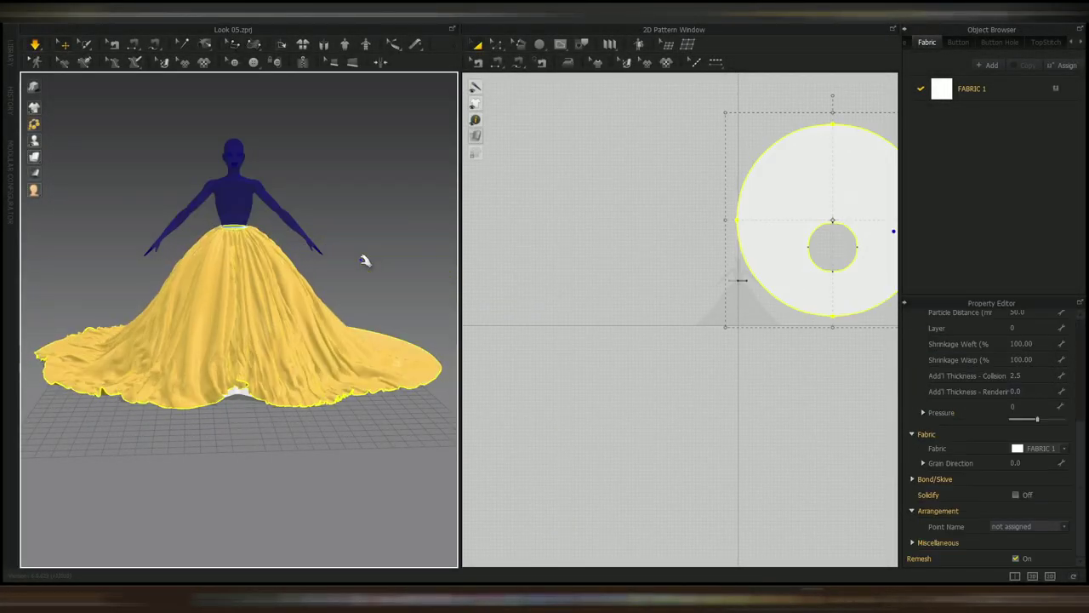
# - Pull the circle skirt's hem outward along the avatar's left side while the simulation runs
pyautogui.moveTo(365, 260); pyautogui.dragTo(309, 418, button='right')
pyautogui.scroll(-2, 309, 418)
pyautogui.moveTo(309, 418); pyautogui.dragTo(281, 337, button='middle')
pyautogui.moveTo(88, 275); pyautogui.dragTo(327, 228, button='right')
pyautogui.moveTo(330, 227); pyautogui.dragTo(360, 235)
pyautogui.moveTo(302, 382); pyautogui.dragTo(358, 247, button='right')
pyautogui.moveTo(368, 234); pyautogui.dragTo(411, 209)
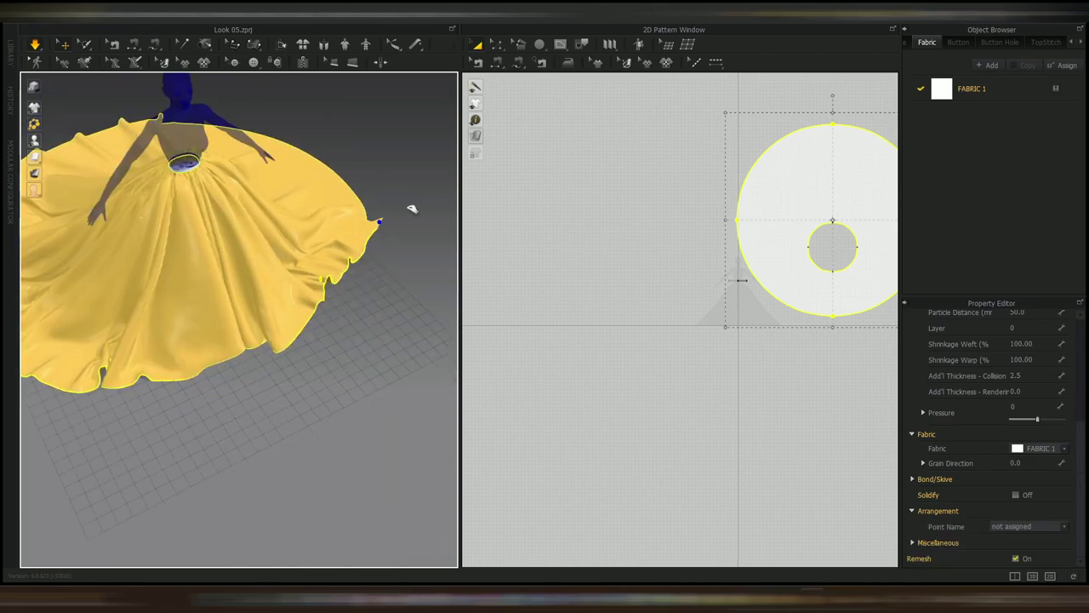
pyautogui.moveTo(326, 284); pyautogui.dragTo(401, 298)
# - Pull the opposite side and rear of the simulated skirt's hem outward to spread the train
pyautogui.moveTo(327, 341); pyautogui.dragTo(173, 406, button='right')
pyautogui.moveTo(173, 406); pyautogui.dragTo(283, 444, button='middle')
pyautogui.moveTo(177, 273); pyautogui.dragTo(57, 287)
pyautogui.moveTo(139, 218); pyautogui.dragTo(85, 202)
pyautogui.moveTo(127, 383); pyautogui.dragTo(405, 362, button='right')
pyautogui.moveTo(112, 292); pyautogui.dragTo(121, 257, button='right')
pyautogui.moveTo(121, 257); pyautogui.dragTo(97, 236)
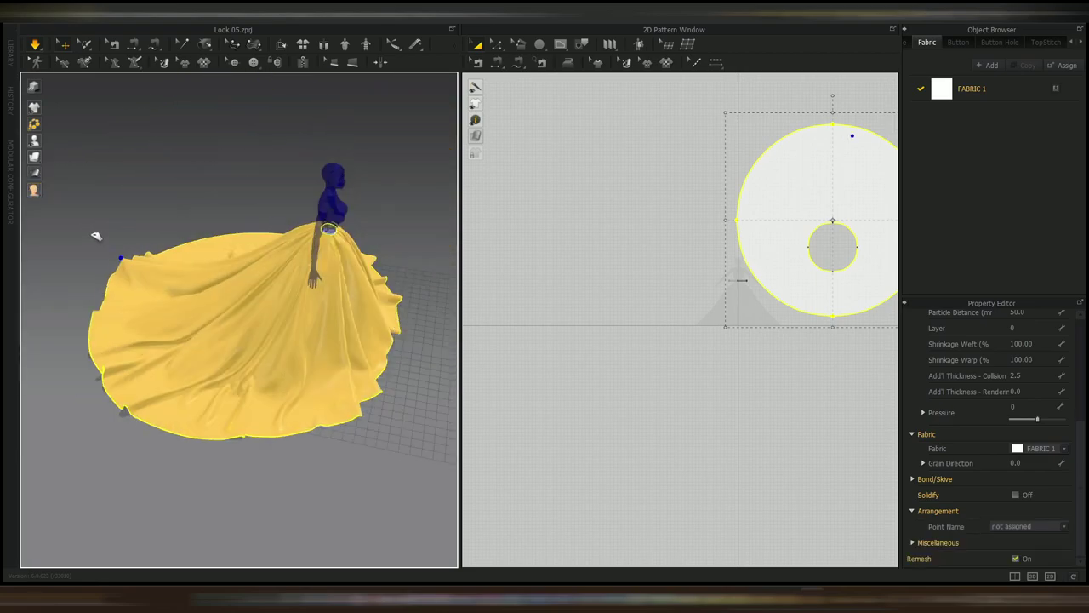
pyautogui.moveTo(102, 241); pyautogui.dragTo(128, 310, button='right')
pyautogui.moveTo(140, 208); pyautogui.dragTo(90, 151)
# - Spread the front and side hem of the simulated skirt outward around the hoop skirt
pyautogui.moveTo(127, 323); pyautogui.dragTo(255, 319, button='right')
pyautogui.moveTo(292, 237); pyautogui.dragTo(302, 196)
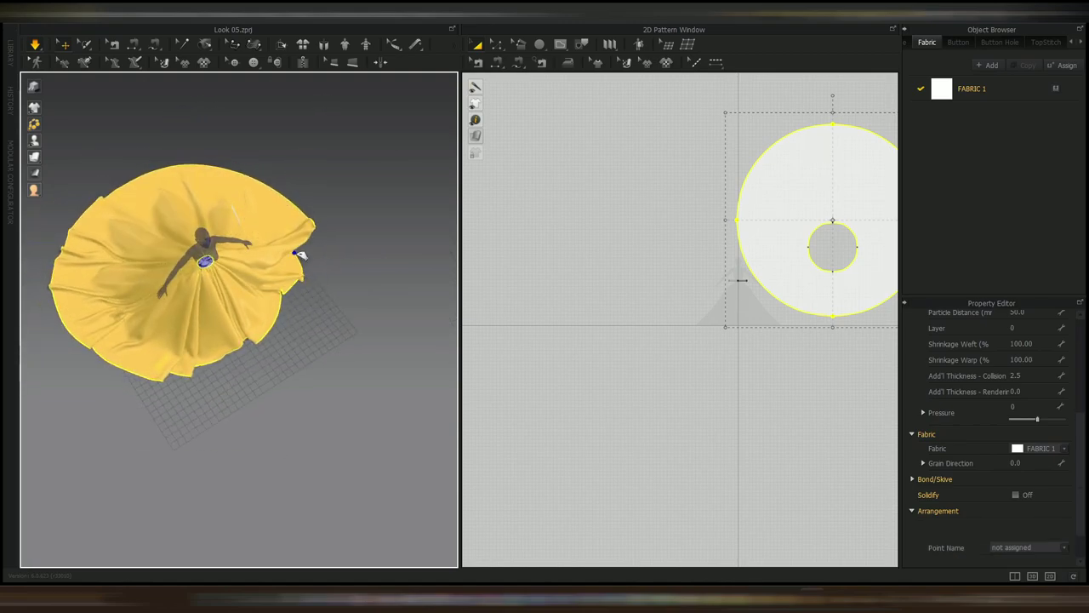
pyautogui.moveTo(324, 223); pyautogui.dragTo(333, 189, button='right')
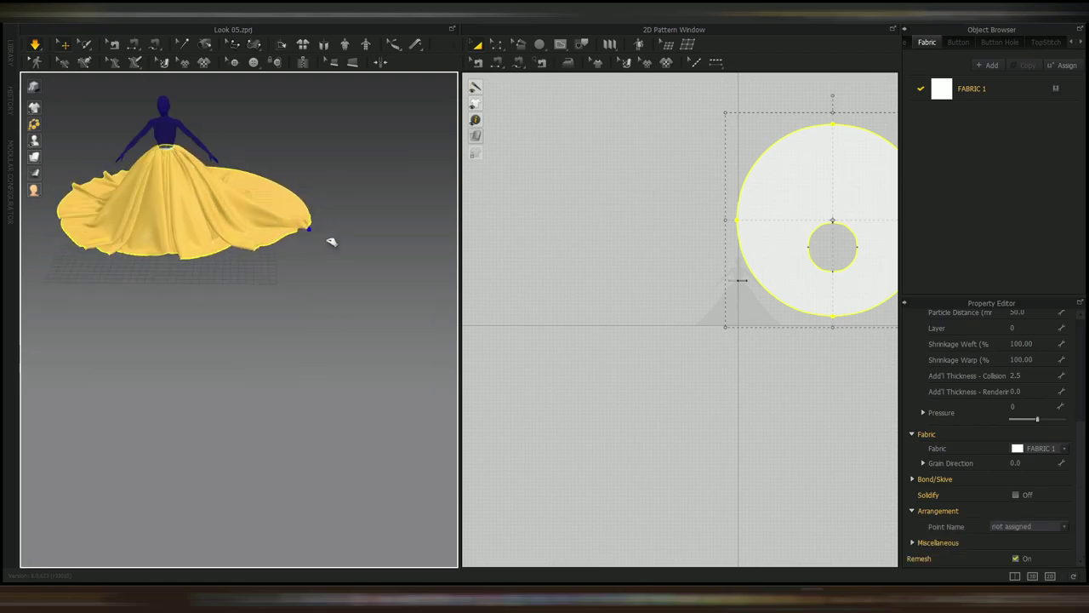
pyautogui.moveTo(328, 238); pyautogui.dragTo(332, 293, button='right')
pyautogui.moveTo(291, 323); pyautogui.dragTo(183, 332, button='right')
pyautogui.moveTo(225, 266); pyautogui.dragTo(177, 268, button='right')
pyautogui.moveTo(179, 268); pyautogui.dragTo(160, 269)
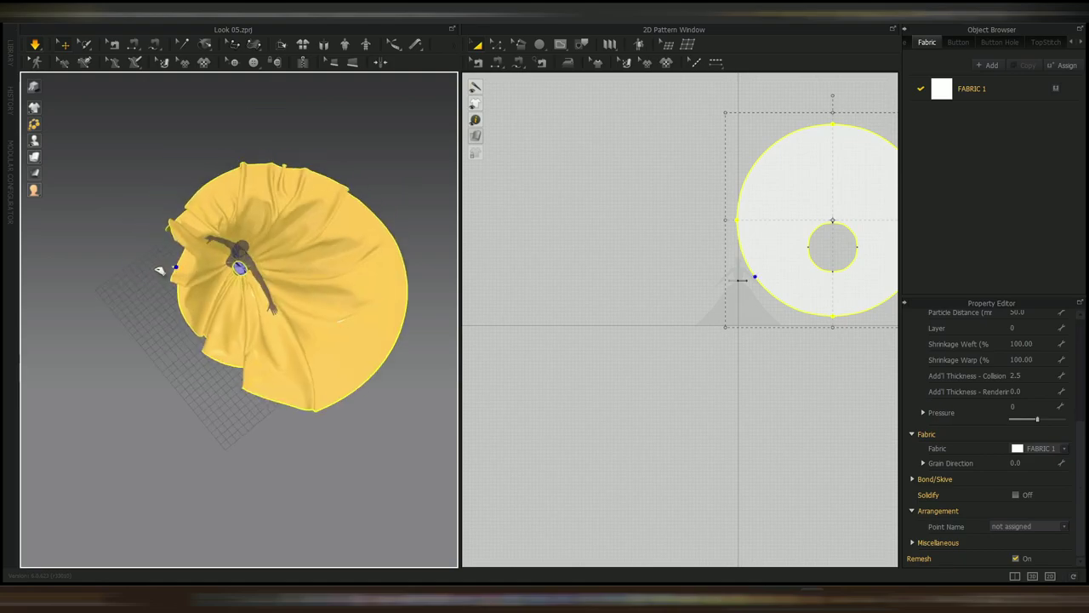
pyautogui.moveTo(102, 276); pyautogui.dragTo(277, 209, button='right')
pyautogui.moveTo(194, 304); pyautogui.dragTo(221, 314)
pyautogui.moveTo(239, 328); pyautogui.dragTo(170, 293, button='right')
# - Set FABRIC 1's physical property preset to Silk_Organza
pyautogui.click(1017, 88)
pyautogui.click(1040, 527)
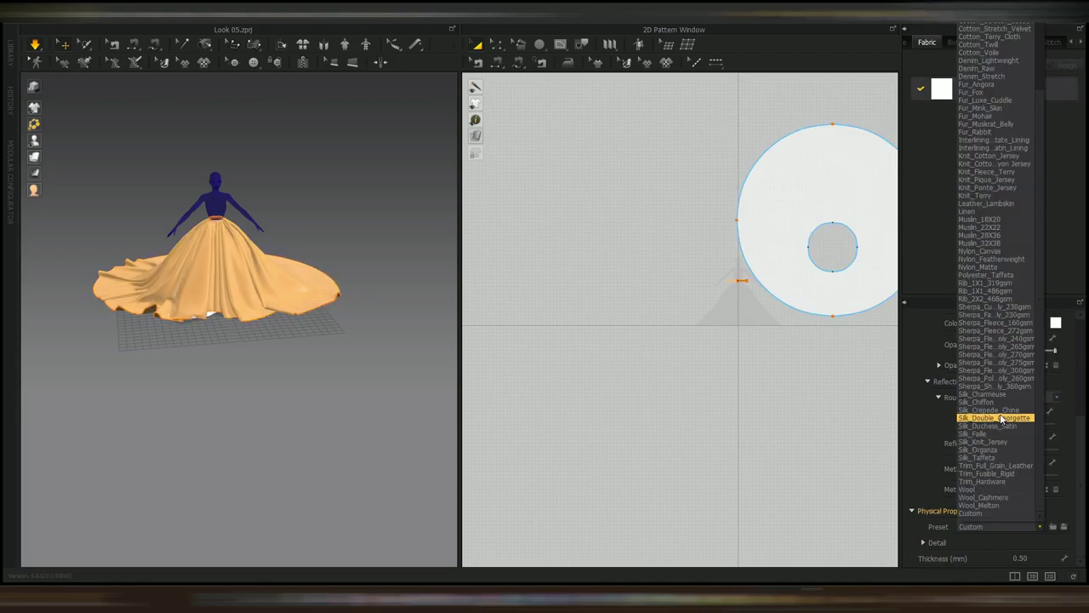
pyautogui.click(995, 450)
# - Pull the silk skirt's hem outward at several points around the avatar to smooth its folds
pyautogui.moveTo(315, 341); pyautogui.dragTo(209, 339, button='right')
pyautogui.moveTo(201, 329); pyautogui.dragTo(232, 334)
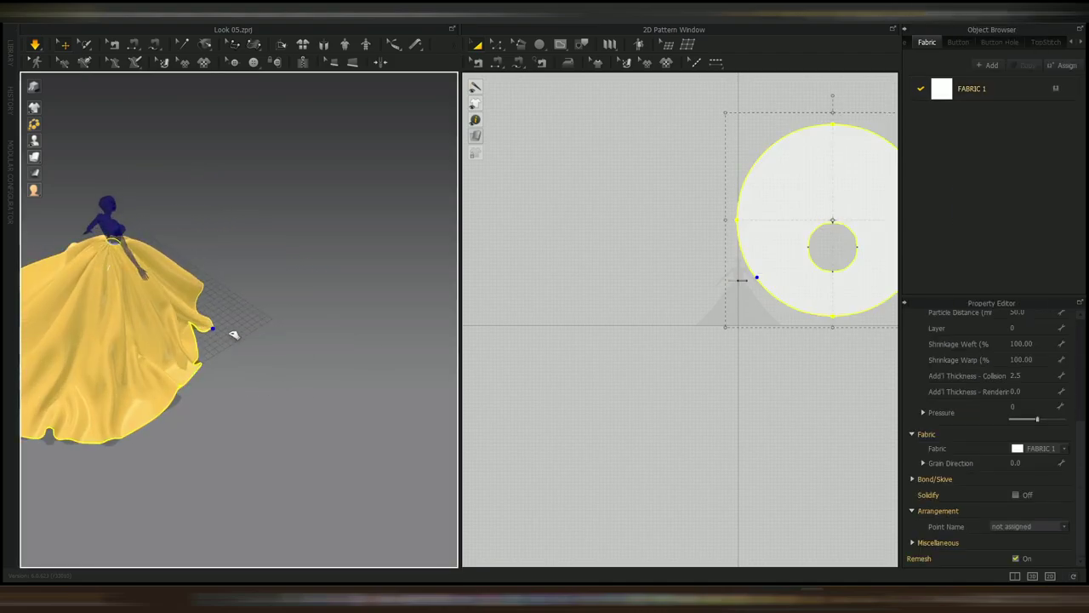
pyautogui.moveTo(207, 334); pyautogui.dragTo(274, 341, button='right')
pyautogui.moveTo(296, 163); pyautogui.dragTo(298, 97)
pyautogui.moveTo(323, 258); pyautogui.dragTo(307, 283)
pyautogui.moveTo(247, 145); pyautogui.dragTo(268, 171)
pyautogui.moveTo(267, 171); pyautogui.dragTo(299, 182, button='right')
pyautogui.moveTo(299, 182)
pyautogui.mouseDown()
pyautogui.moveTo(315, 191)
pyautogui.moveTo(295, 165)
pyautogui.mouseUp()
pyautogui.moveTo(295, 165); pyautogui.dragTo(176, 282, button='right')
pyautogui.moveTo(134, 280); pyautogui.dragTo(88, 252)
pyautogui.moveTo(136, 332); pyautogui.dragTo(238, 340, button='right')
# - Stop the simulation and reset the circle skirt to its flat 3D arrangement above the hoop skirt
pyautogui.press('space')
pyautogui.scroll(-3, 264, 343)
pyautogui.moveTo(239, 340)
pyautogui.mouseDown(button='middle')
pyautogui.moveTo(252, 319)
pyautogui.moveTo(238, 331)
pyautogui.mouseUp(button='middle')
pyautogui.click(296, 257)
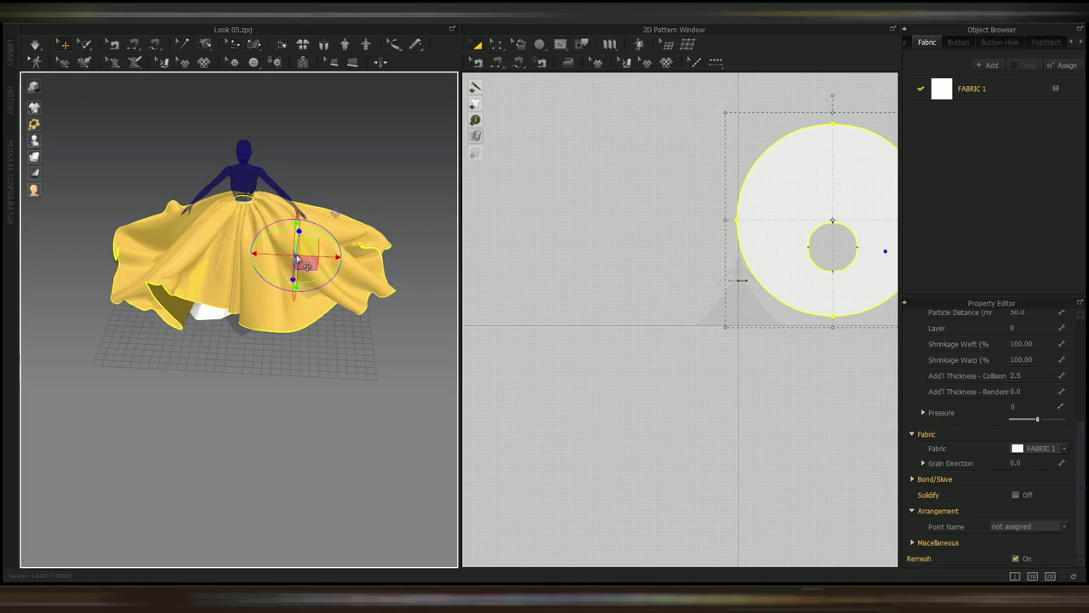
pyautogui.rightClick(216, 243)
pyautogui.click(286, 261)
pyautogui.moveTo(326, 259); pyautogui.dragTo(299, 261, button='right')
# - Draw a straight vertical internal line from the circle's topmost outline point to the top of its hole
pyautogui.scroll(4, 711, 207)
pyautogui.moveTo(711, 208); pyautogui.dragTo(379, 298, button='middle')
pyautogui.press('g')
pyautogui.click(653, 108)
pyautogui.scroll(8, 654, 333)
pyautogui.click(653, 307)
pyautogui.press('Return')
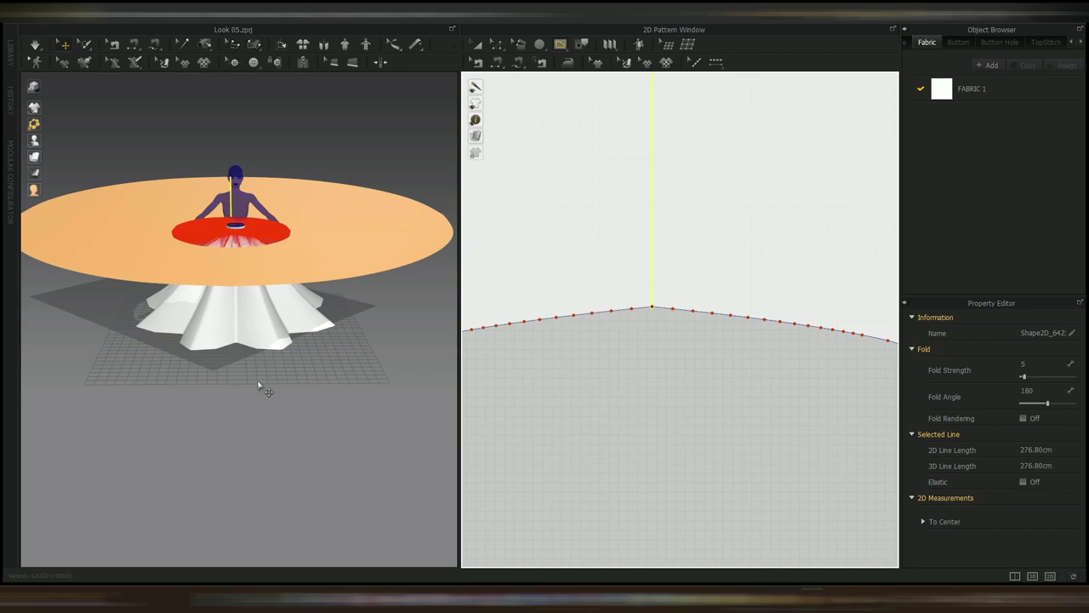
# - Cut the circle pattern open along the vertical internal line
pyautogui.rightClick(653, 226)
pyautogui.click(693, 355)
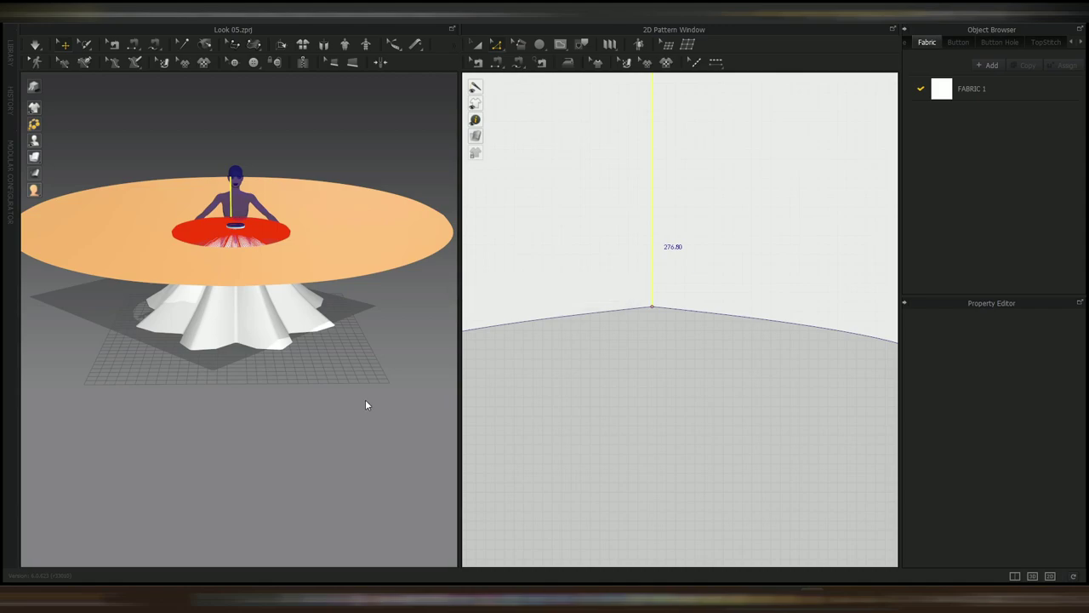
pyautogui.scroll(-4, 366, 400)
pyautogui.scroll(3, 639, 331)
# - Offset the cut edge along the curve as two internal lines, about 129 cm and 120 cm away on either side
pyautogui.click(679, 245)
pyautogui.scroll(-10, 681, 332)
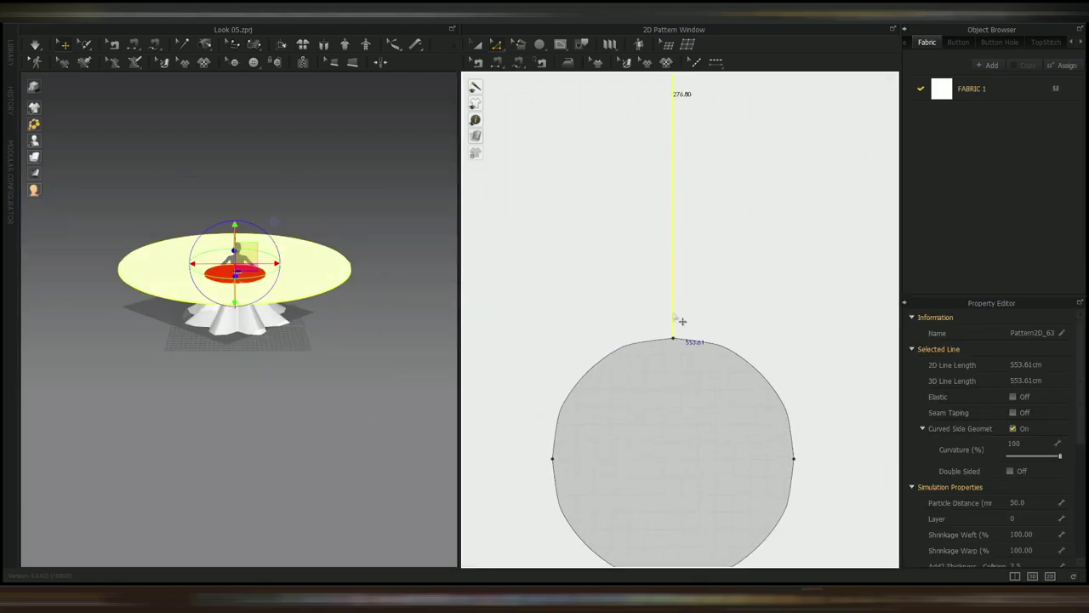
pyautogui.rightClick(672, 281)
pyautogui.click(724, 370)
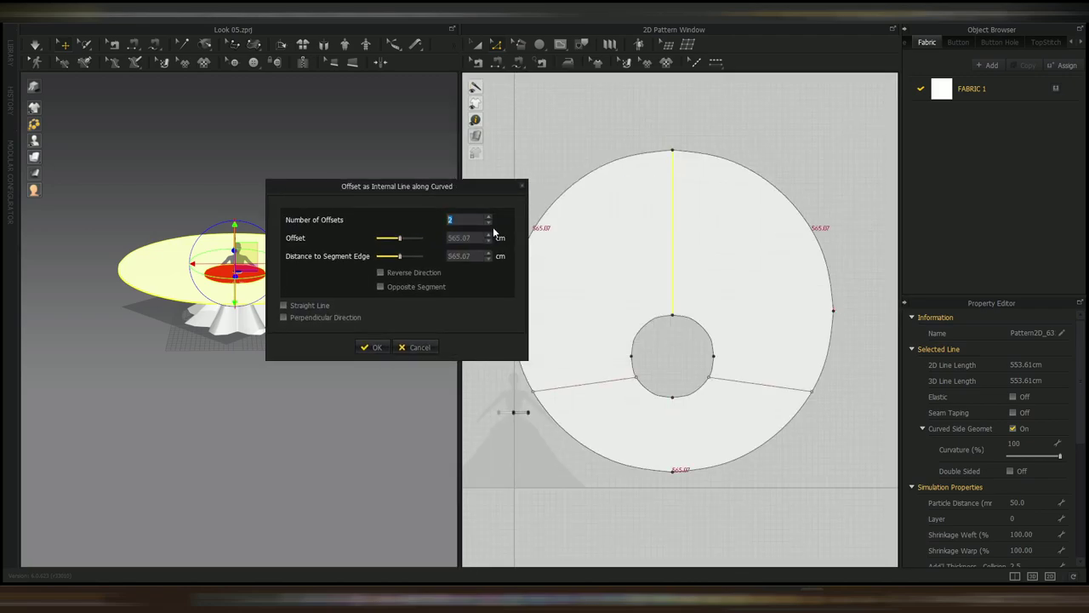
pyautogui.moveTo(398, 242); pyautogui.dragTo(417, 246)
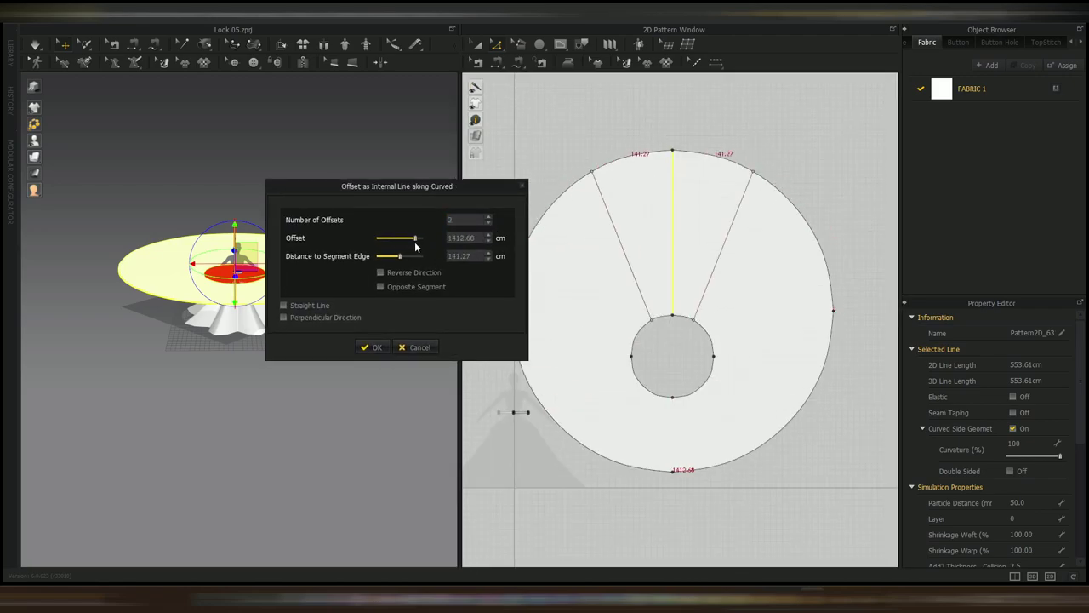
pyautogui.click(373, 347)
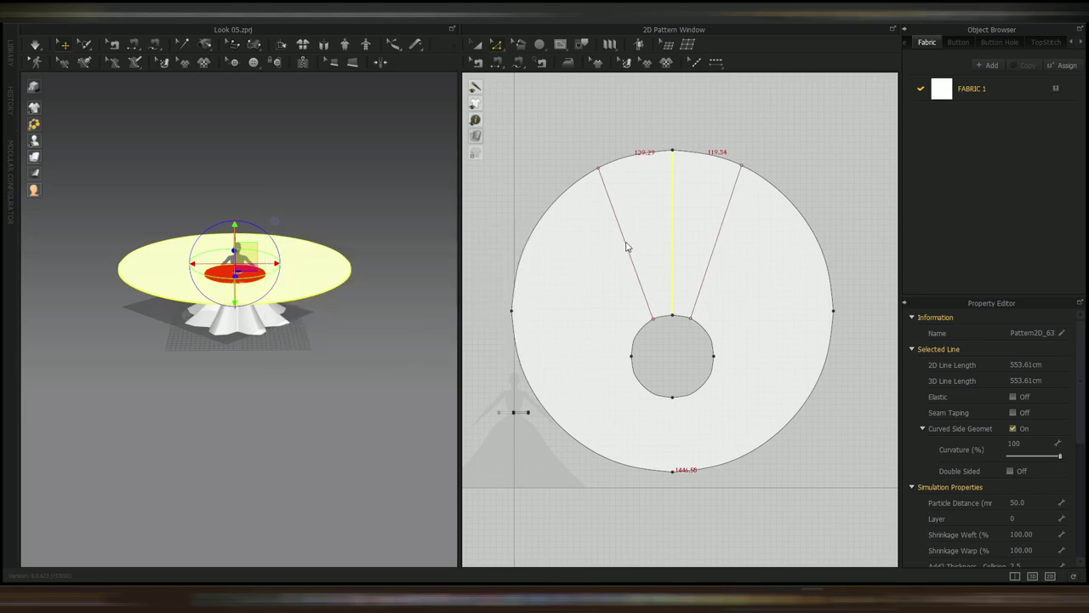
# - Cut the circle along the two slanted internal lines and delete the two wedge pieces between them
pyautogui.scroll(-2, 635, 305)
pyautogui.click(642, 293)
pyautogui.keyDown('shift'); pyautogui.click(690, 284); pyautogui.keyUp('shift')
pyautogui.rightClick(690, 284)
pyautogui.click(720, 388)
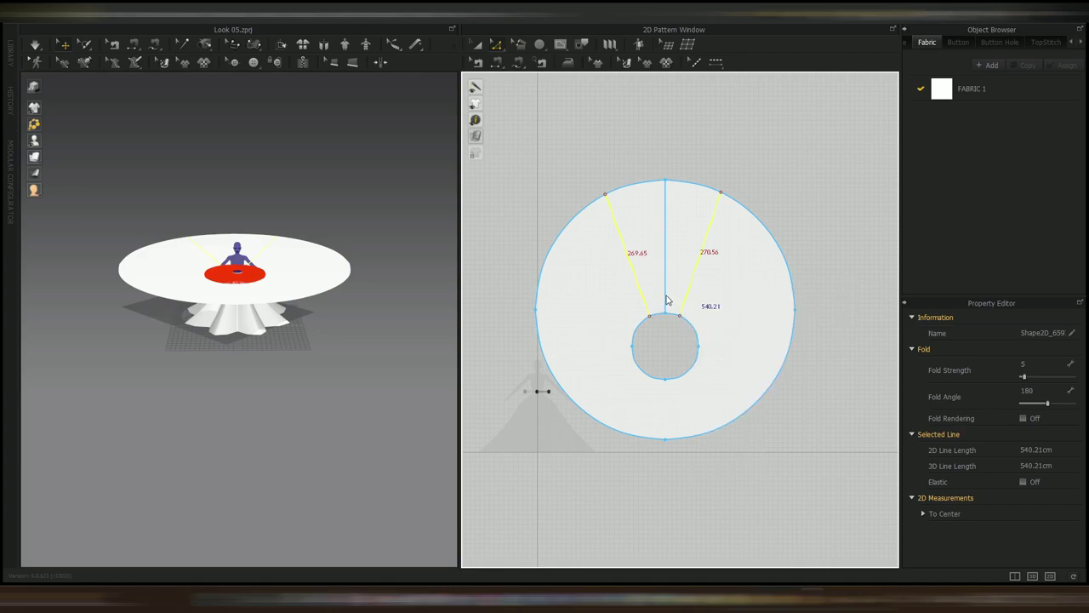
pyautogui.press('a')
pyautogui.click(643, 258)
pyautogui.keyDown('shift'); pyautogui.click(686, 234); pyautogui.keyUp('shift')
pyautogui.press('Delete')
# - Sew the two straight edges of the wedge opening together with segment sewing
pyautogui.press('n')
pyautogui.click(635, 277)
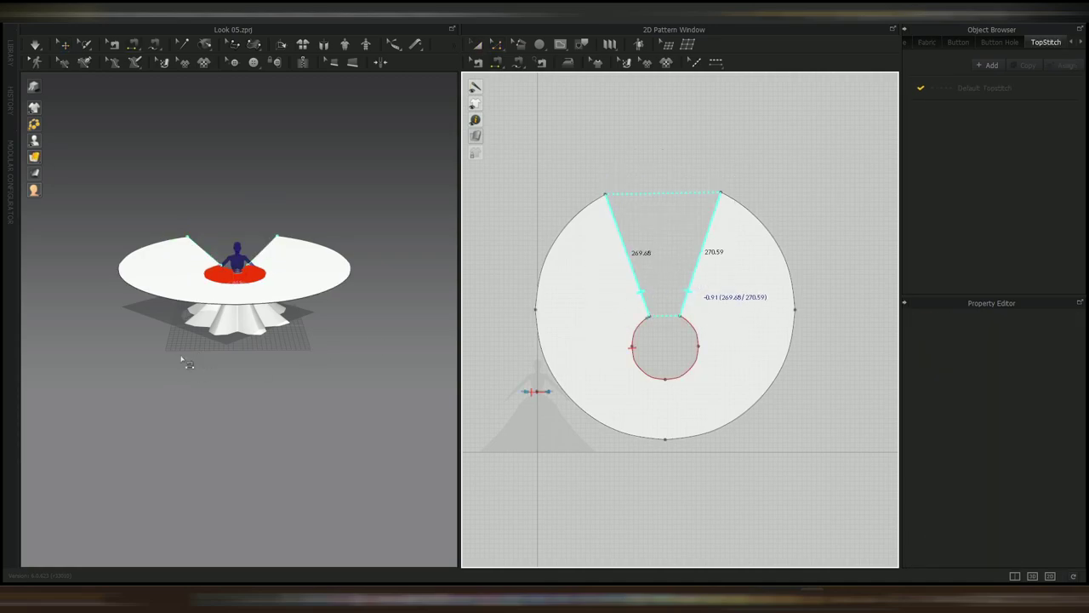
pyautogui.moveTo(182, 358)
pyautogui.mouseDown(button='right')
pyautogui.moveTo(208, 354)
pyautogui.moveTo(183, 367)
pyautogui.mouseUp(button='right')
pyautogui.scroll(4, 239, 294)
# - Set FABRIC 1's physical property preset to Default for Simulation
pyautogui.press('a')
pyautogui.click(239, 294)
pyautogui.click(1014, 94)
pyautogui.scroll(-10, 1013, 494)
pyautogui.click(1034, 525)
pyautogui.scroll(10, 994, 175)
pyautogui.click(994, 30)
# - Extend the skirt seam on the waistband's lower edge to the waistband's left end
pyautogui.moveTo(259, 428); pyautogui.dragTo(362, 281, button='right')
pyautogui.scroll(3, 345, 281)
pyautogui.scroll(4, 536, 395)
pyautogui.moveTo(746, 312); pyautogui.dragTo(853, 289, button='middle')
pyautogui.scroll(4, 660, 364)
pyautogui.press('b')
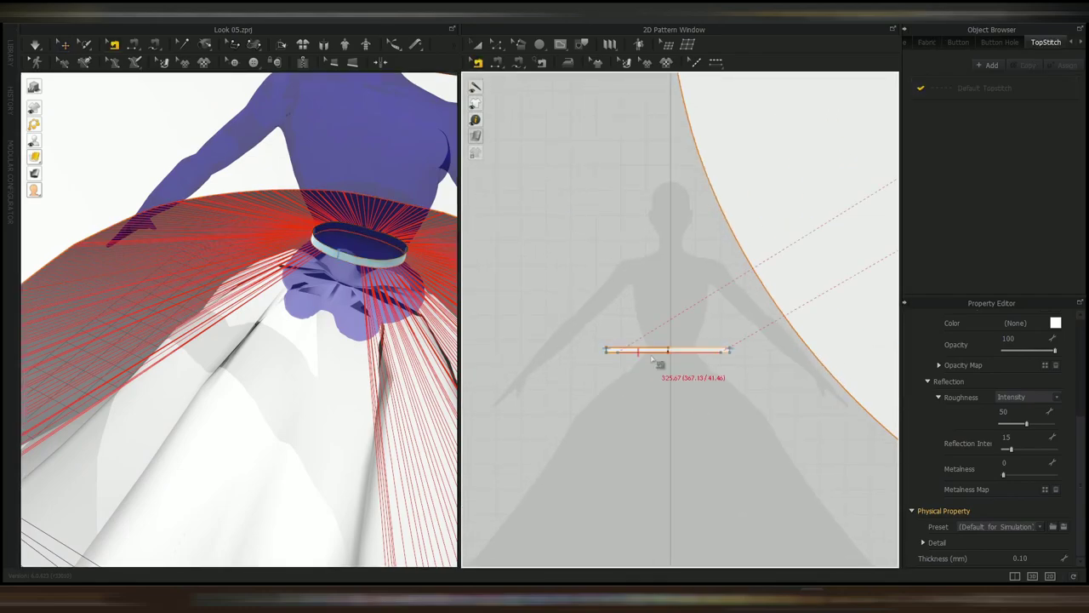
pyautogui.scroll(6, 621, 353)
pyautogui.click(604, 353)
pyautogui.moveTo(605, 355); pyautogui.dragTo(558, 355)
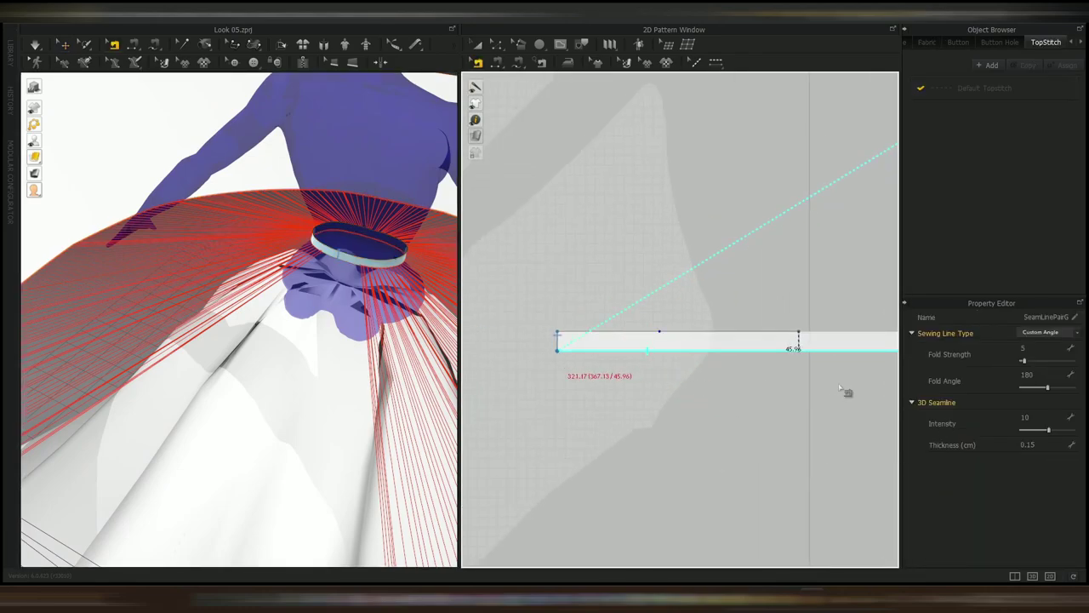
# - Extend the same seam to the waistband's right end so it covers the full lower edge
pyautogui.scroll(3, 838, 389)
pyautogui.moveTo(838, 389); pyautogui.dragTo(566, 364, button='middle')
pyautogui.scroll(-3, 566, 364)
pyautogui.moveTo(758, 332); pyautogui.dragTo(785, 332)
pyautogui.scroll(-3, 730, 386)
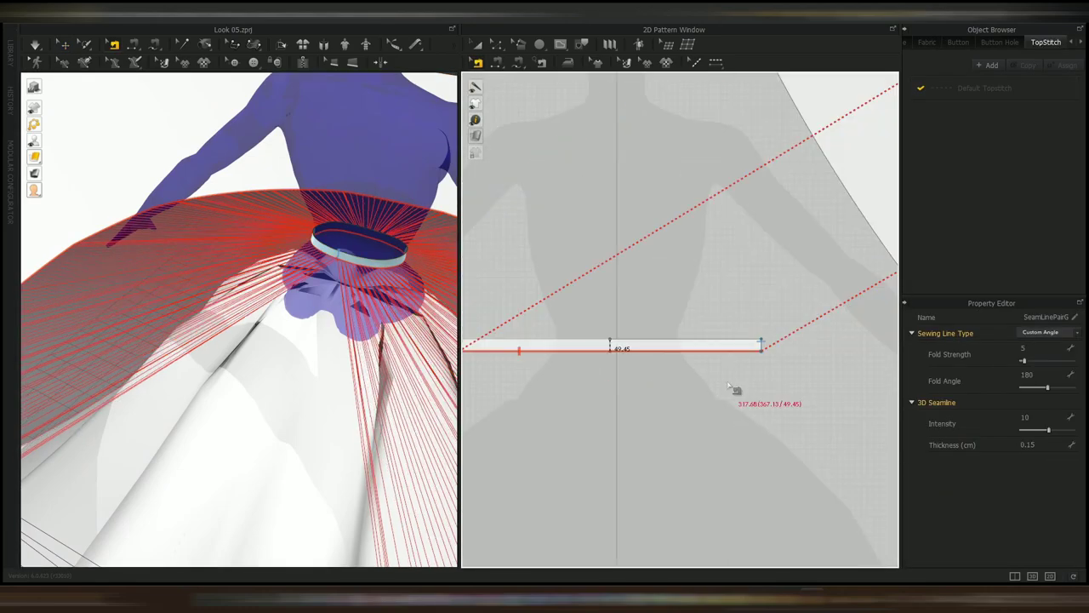
pyautogui.scroll(-6, 418, 400)
pyautogui.scroll(-4, 734, 384)
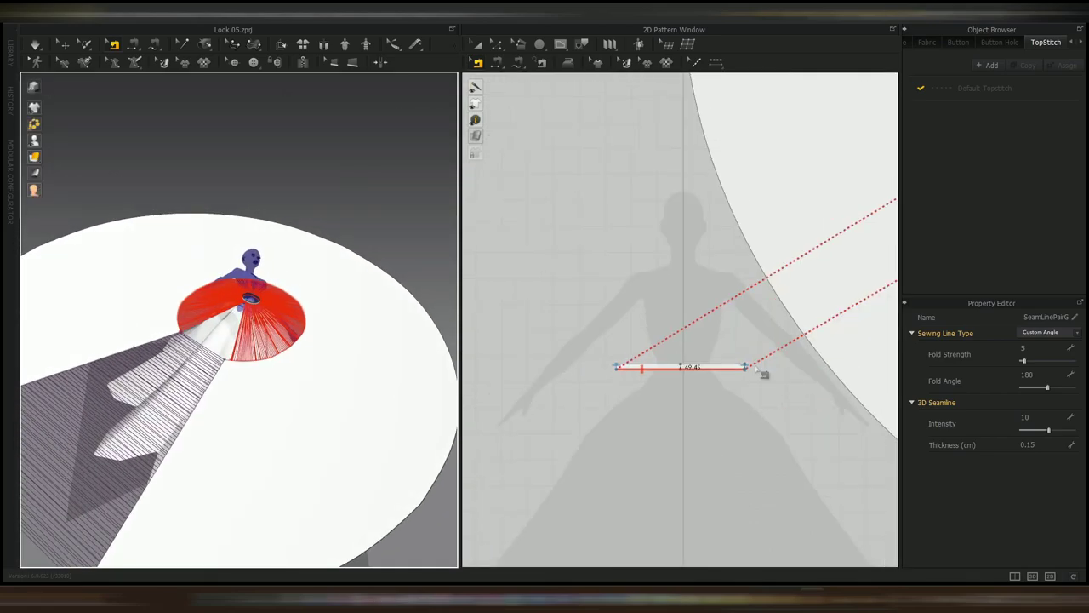
# - Extend the waistband seam along the skirt's inner waist curve to the corner of the wedge opening
pyautogui.scroll(5, 713, 267)
pyautogui.moveTo(714, 266); pyautogui.dragTo(458, 466, button='middle')
pyautogui.moveTo(629, 237); pyautogui.dragTo(666, 222)
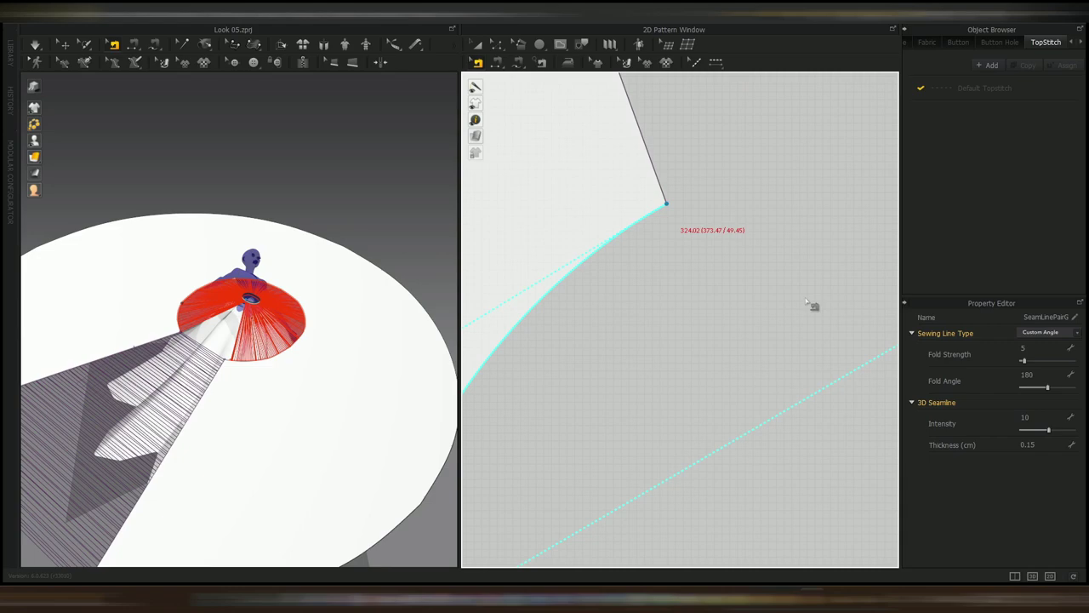
pyautogui.scroll(3, 808, 303)
pyautogui.scroll(-4, 808, 303)
pyautogui.moveTo(808, 303); pyautogui.dragTo(594, 296, button='middle')
pyautogui.scroll(3, 710, 267)
pyautogui.scroll(-7, 737, 268)
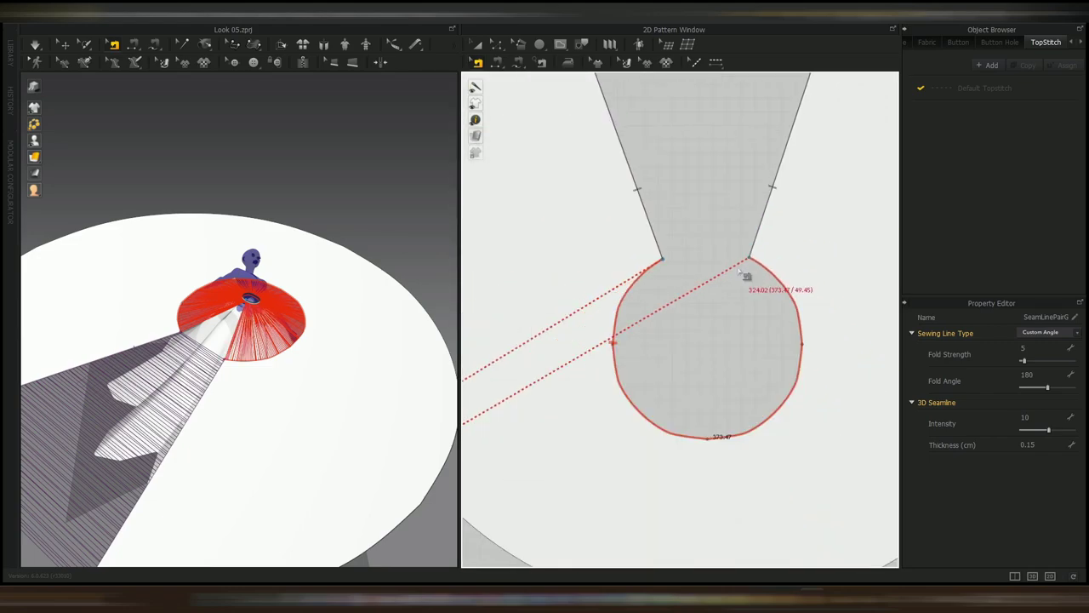
# - Start the simulation and pull the skirt's hem while it drapes over the hoop skirt
pyautogui.moveTo(308, 345); pyautogui.dragTo(234, 301, button='right')
pyautogui.scroll(-2, 234, 301)
pyautogui.press('space')
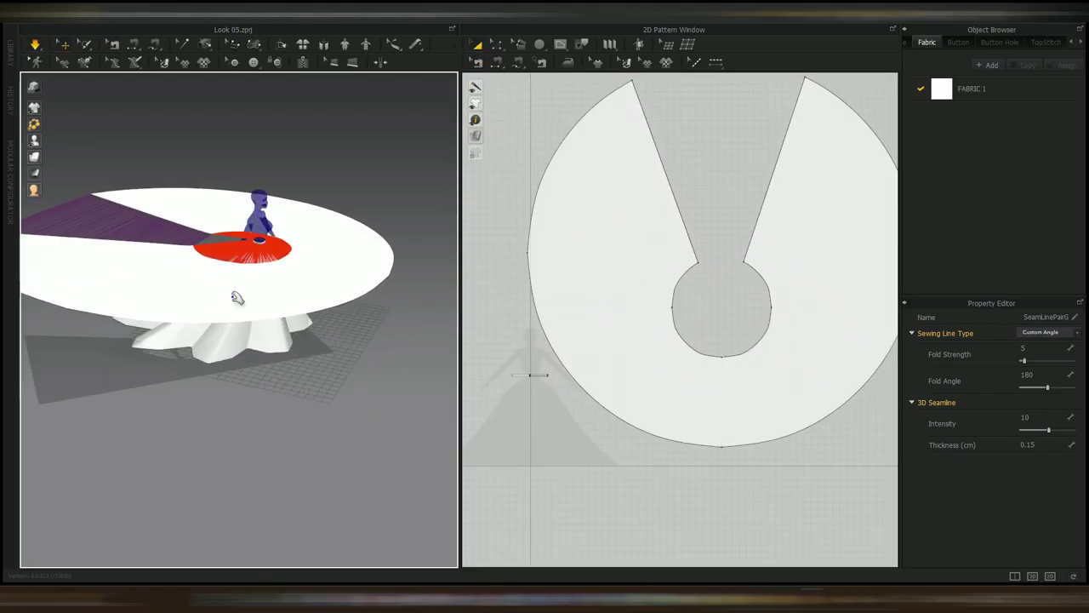
pyautogui.moveTo(335, 287); pyautogui.dragTo(233, 356)
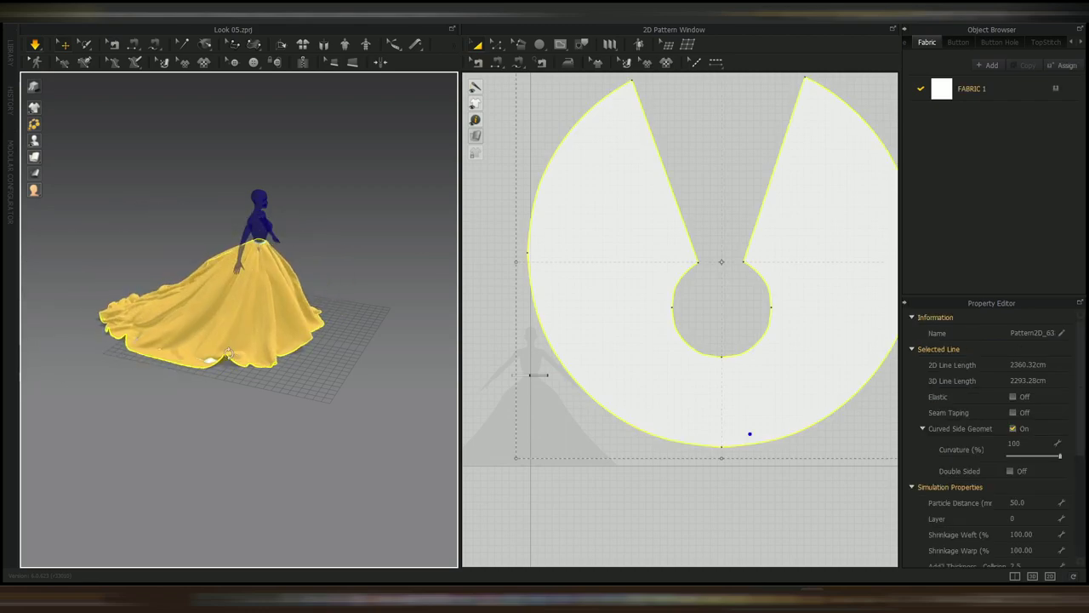
# - Pull the skirt's back hem outward at several places to spread the fabric into a train
pyautogui.moveTo(234, 356); pyautogui.dragTo(281, 398, button='right')
pyautogui.moveTo(222, 406); pyautogui.dragTo(426, 378)
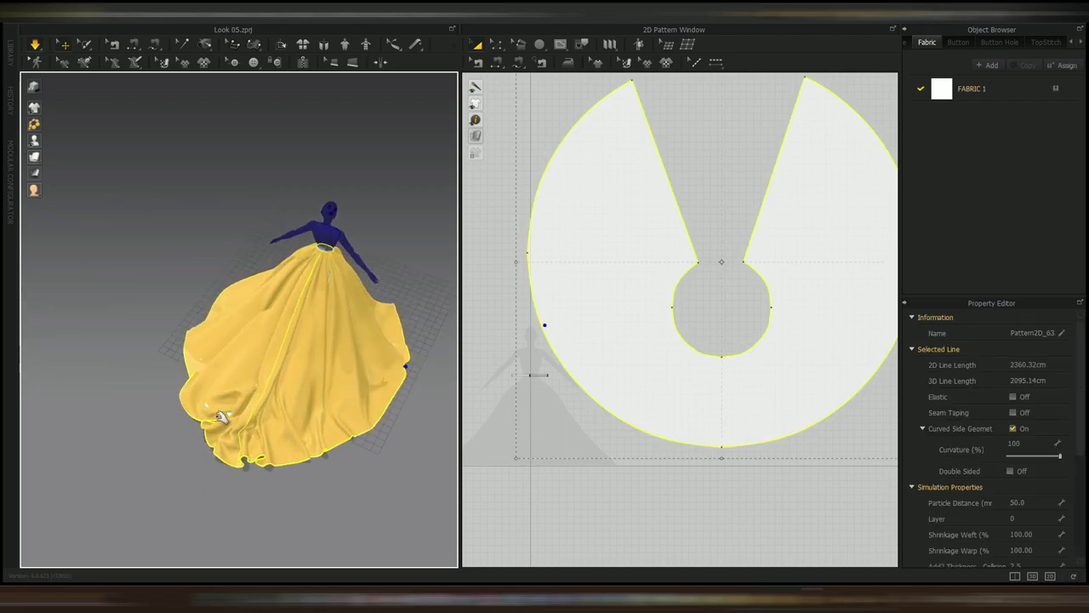
pyautogui.moveTo(214, 431); pyautogui.dragTo(61, 469)
pyautogui.moveTo(207, 486); pyautogui.dragTo(276, 421, button='right')
pyautogui.moveTo(183, 395); pyautogui.dragTo(290, 409)
pyautogui.moveTo(231, 435); pyautogui.dragTo(293, 444)
pyautogui.moveTo(243, 426); pyautogui.dragTo(316, 409, button='right')
pyautogui.moveTo(333, 420); pyautogui.dragTo(391, 367)
pyautogui.moveTo(268, 340); pyautogui.dragTo(331, 302, button='right')
pyautogui.moveTo(368, 316); pyautogui.dragTo(403, 322)
# - Pull the side hem near the avatar's arm outward to spread that side of the skirt
pyautogui.click(243, 192)
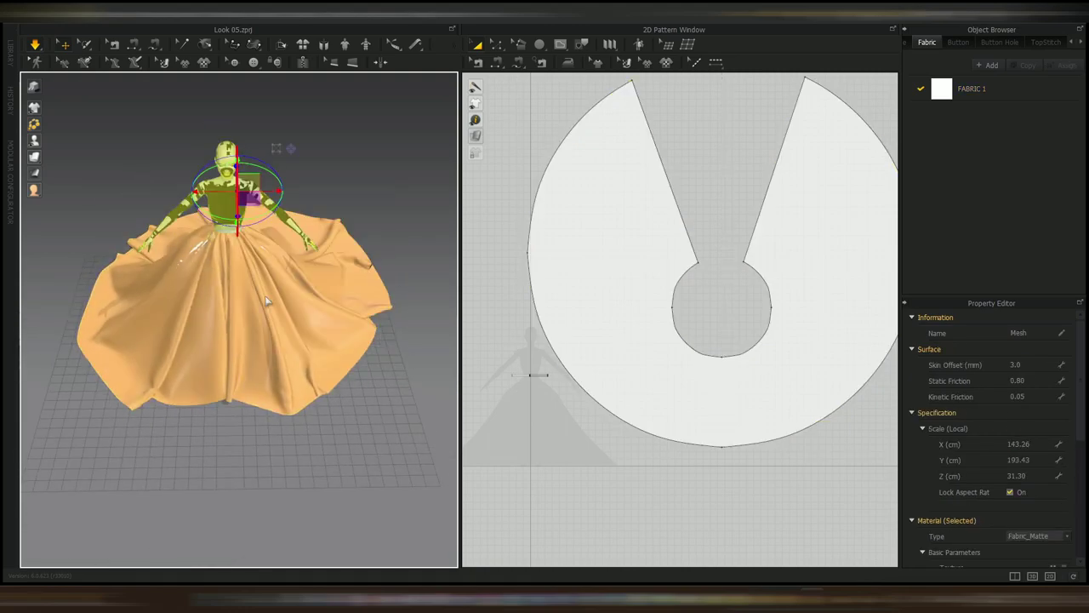
pyautogui.moveTo(201, 248); pyautogui.dragTo(96, 355)
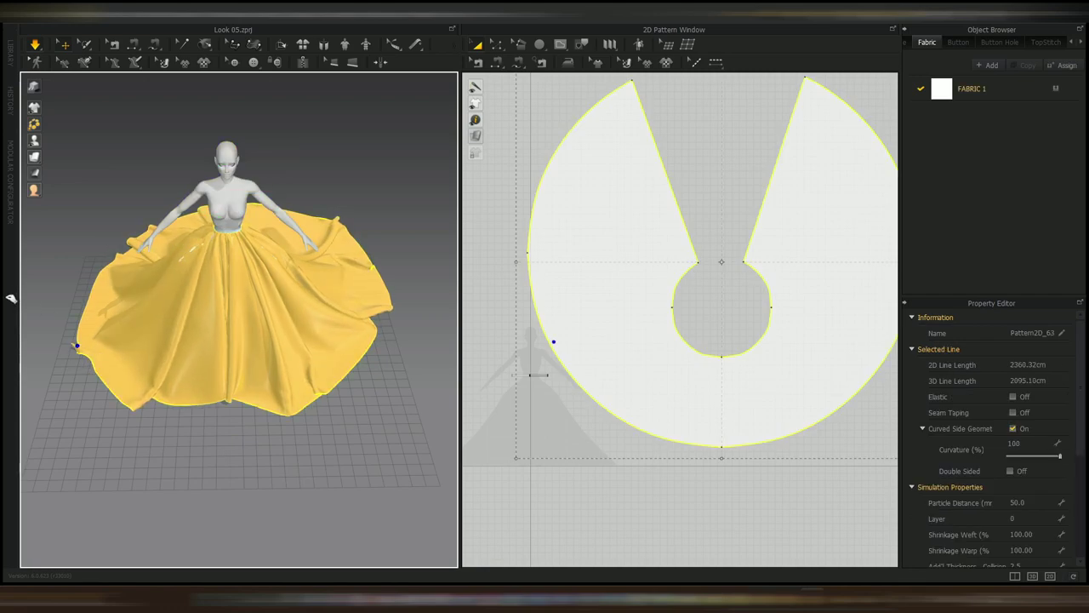
pyautogui.moveTo(12, 299); pyautogui.dragTo(12, 297)
pyautogui.moveTo(34, 320); pyautogui.dragTo(81, 354, button='right')
pyautogui.moveTo(80, 354); pyautogui.dragTo(223, 265, button='middle')
pyautogui.moveTo(208, 262); pyautogui.dragTo(7, 226)
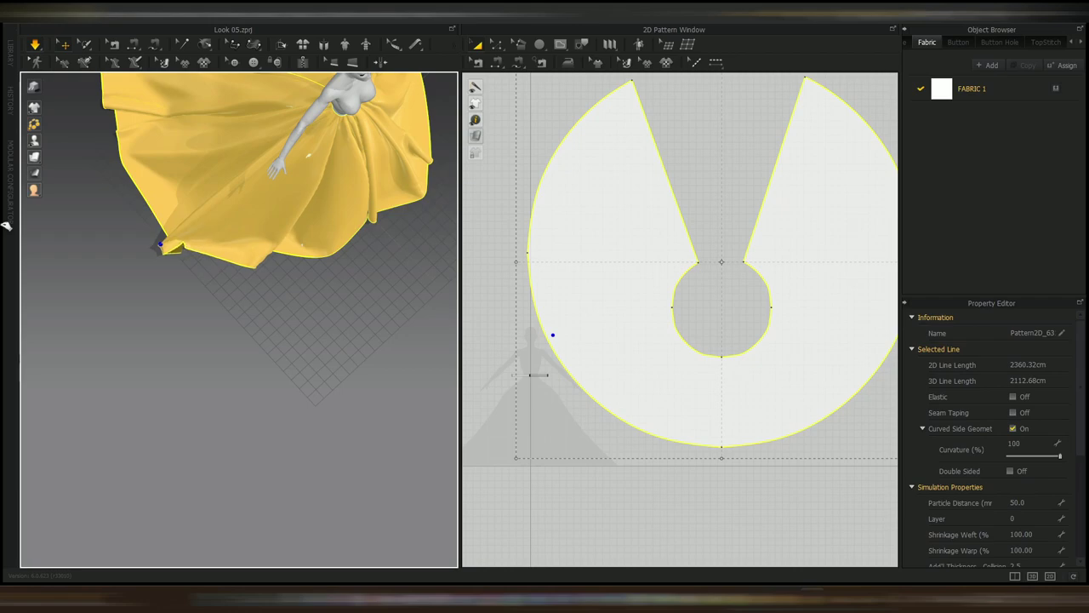
pyautogui.moveTo(117, 199); pyautogui.dragTo(224, 242, button='right')
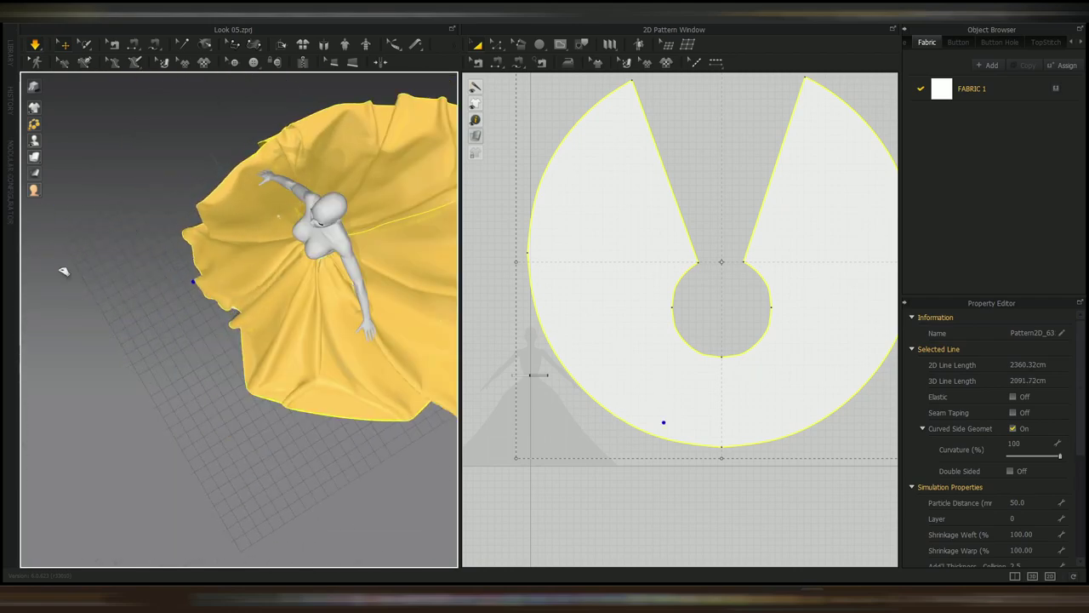
# - Pull the hem at the front and on the other side outward to even out the skirt's folds
pyautogui.moveTo(108, 265); pyautogui.dragTo(195, 329)
pyautogui.moveTo(197, 332); pyautogui.dragTo(165, 299, button='right')
pyautogui.moveTo(265, 310); pyautogui.dragTo(299, 321, button='right')
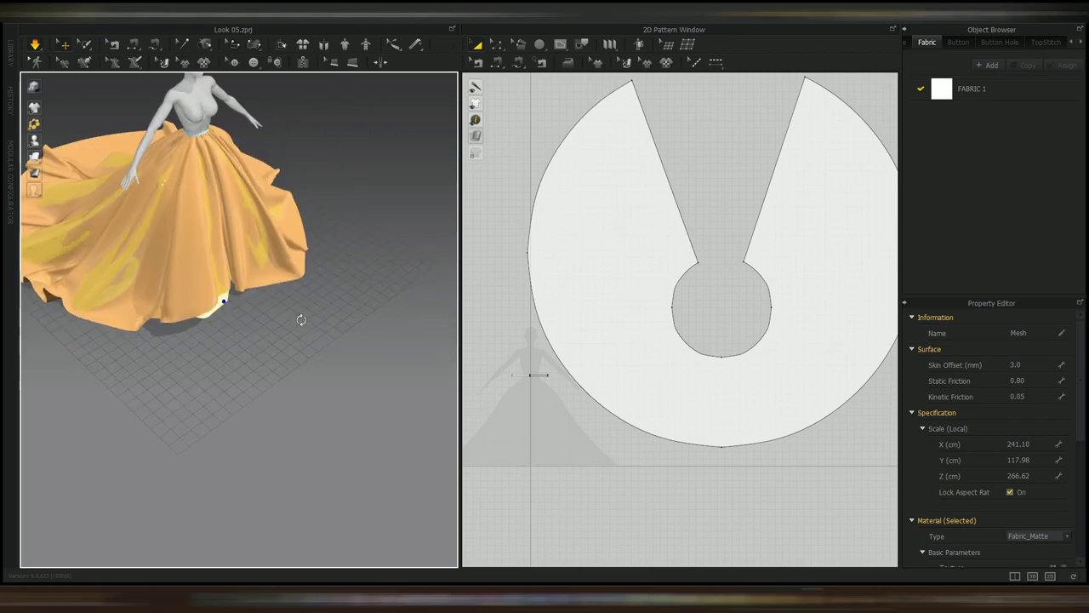
pyautogui.moveTo(298, 277); pyautogui.dragTo(321, 267)
pyautogui.moveTo(321, 267); pyautogui.dragTo(325, 191, button='right')
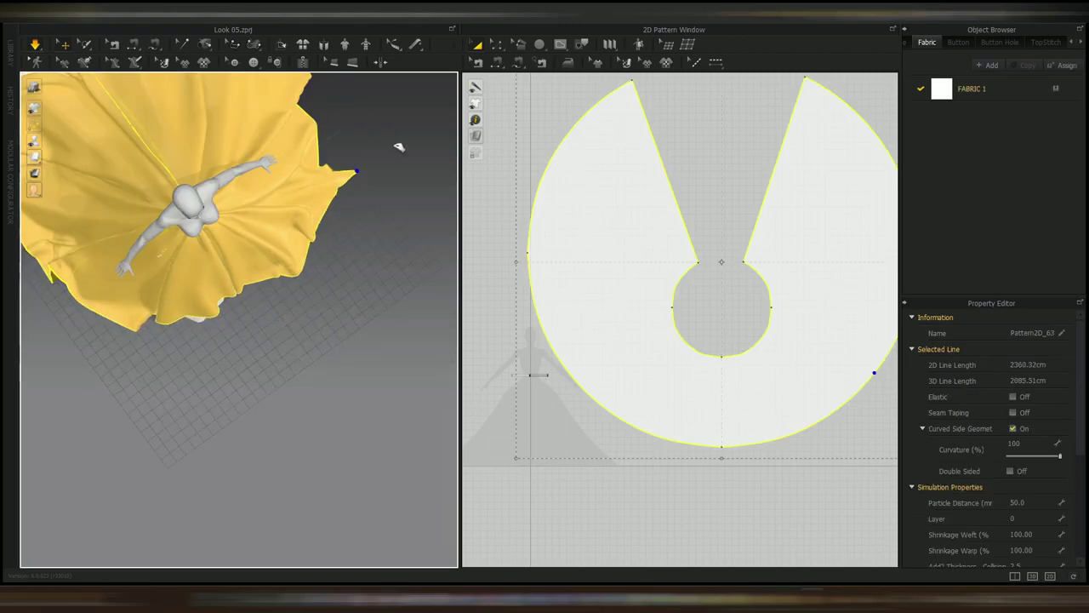
pyautogui.moveTo(402, 147); pyautogui.dragTo(285, 226, button='right')
pyautogui.moveTo(276, 220); pyautogui.dragTo(337, 213)
pyautogui.moveTo(335, 212); pyautogui.dragTo(272, 256, button='right')
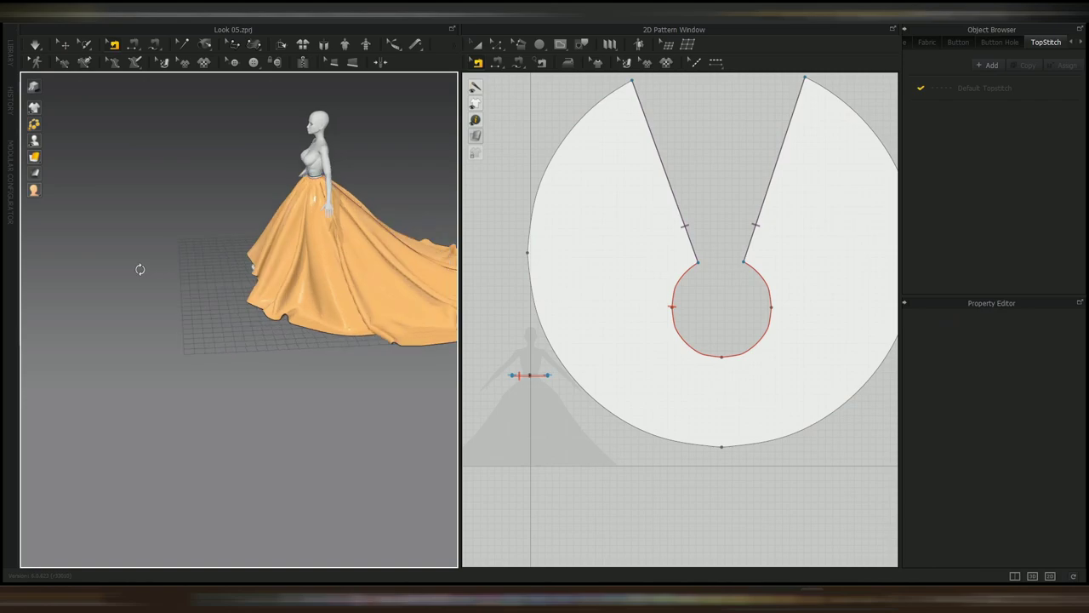
pyautogui.moveTo(139, 268); pyautogui.dragTo(253, 265, button='right')
pyautogui.moveTo(253, 264); pyautogui.dragTo(338, 265, button='middle')
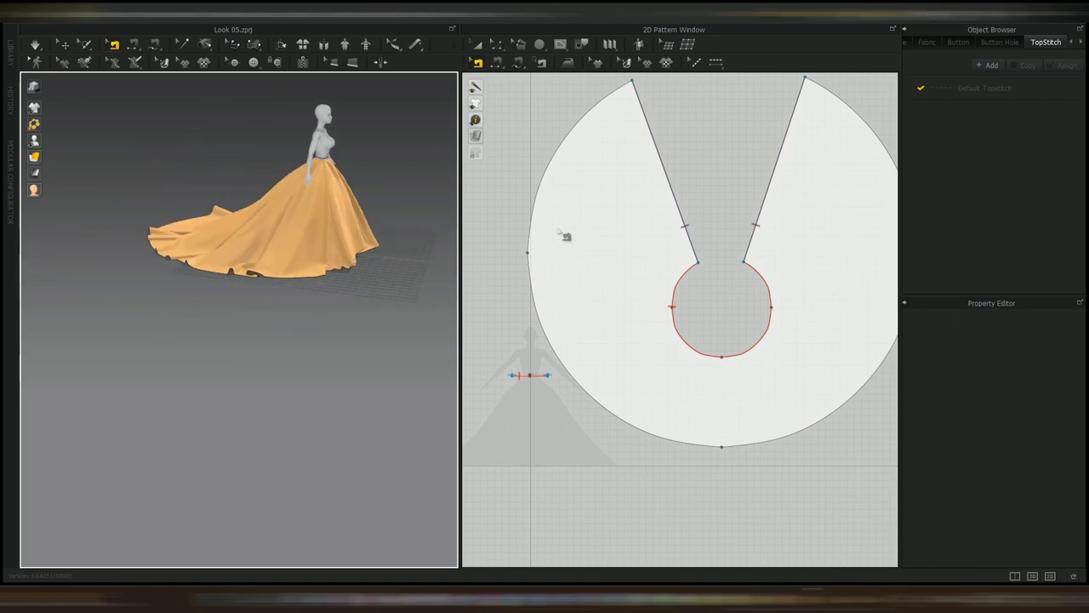
# - Offset the skirt's whole outer hem as one internal line 30 cm inward, extended to the wedge edges
pyautogui.press('z')
pyautogui.click(531, 220)
pyautogui.moveTo(850, 299); pyautogui.dragTo(810, 312, button='middle')
pyautogui.keyDown('shift'); pyautogui.click(869, 228); pyautogui.keyUp('shift')
pyautogui.rightClick(869, 227)
pyautogui.click(922, 319)
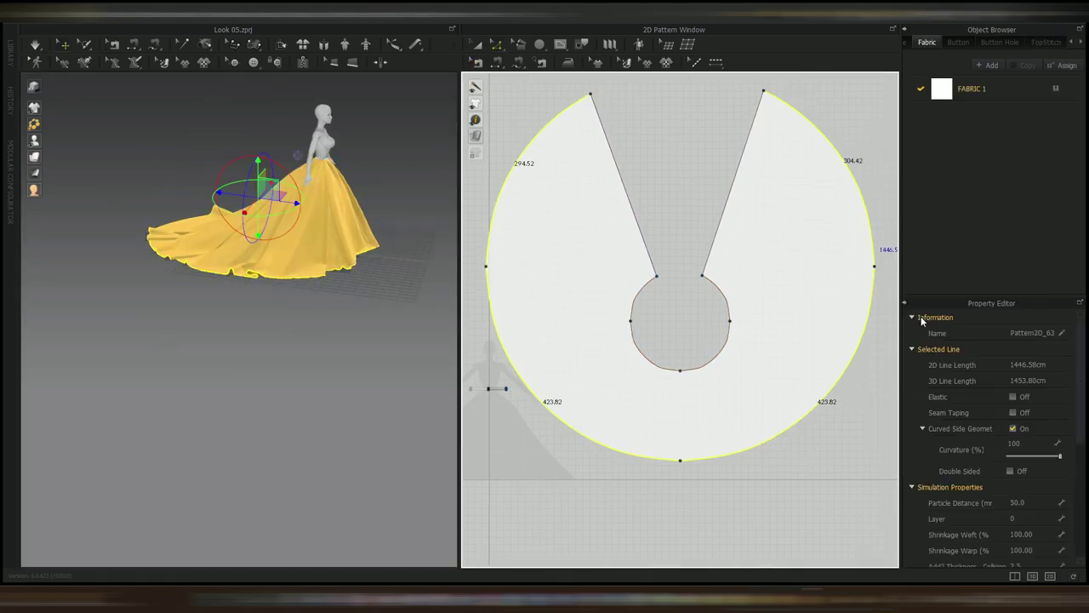
pyautogui.moveTo(589, 228); pyautogui.dragTo(537, 228)
pyautogui.write('30')
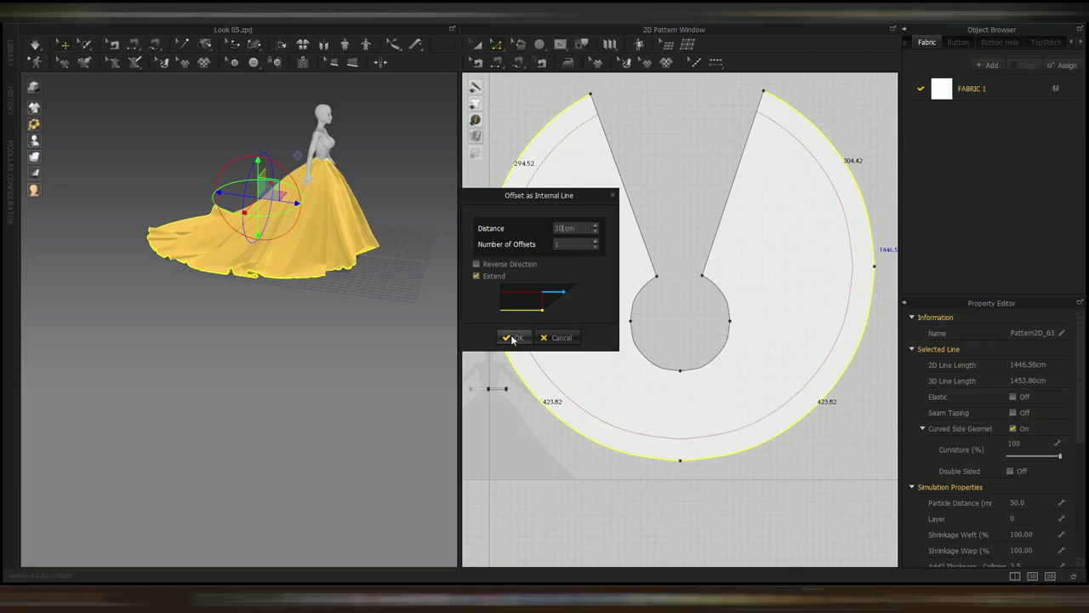
pyautogui.click(513, 337)
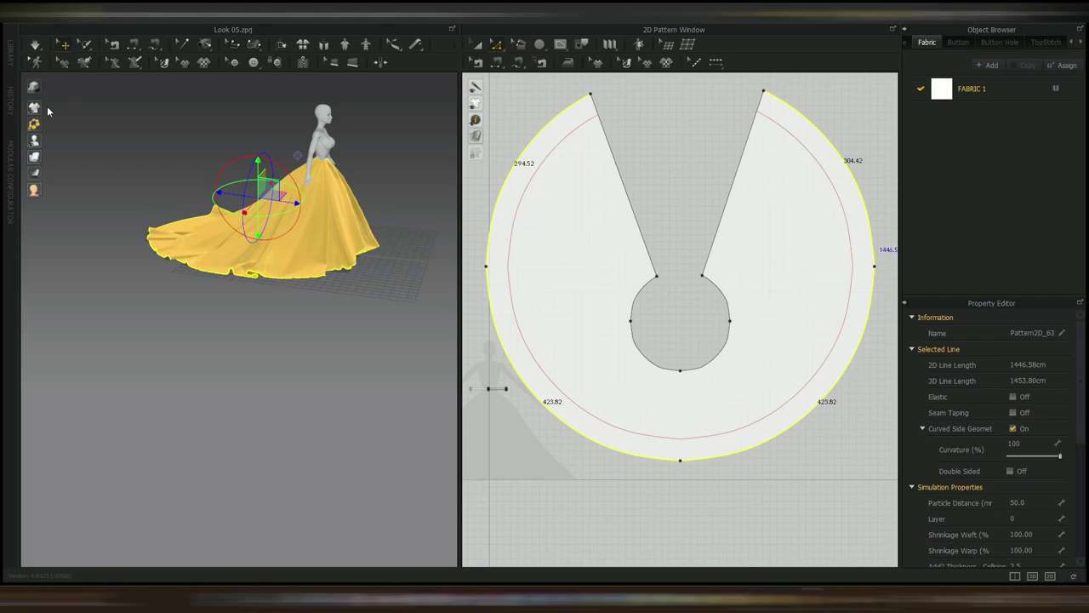
# - Show the internal lines on the 3D garment and view the skirt from the front
pyautogui.rightClick(155, 213)
pyautogui.moveTo(34, 108)
pyautogui.click(85, 109)
pyautogui.moveTo(340, 288); pyautogui.dragTo(238, 292, button='right')
pyautogui.scroll(4, 239, 280)
pyautogui.moveTo(242, 192); pyautogui.dragTo(243, 248, button='middle')
pyautogui.scroll(3, 514, 292)
pyautogui.moveTo(260, 327); pyautogui.dragTo(287, 336, button='right')
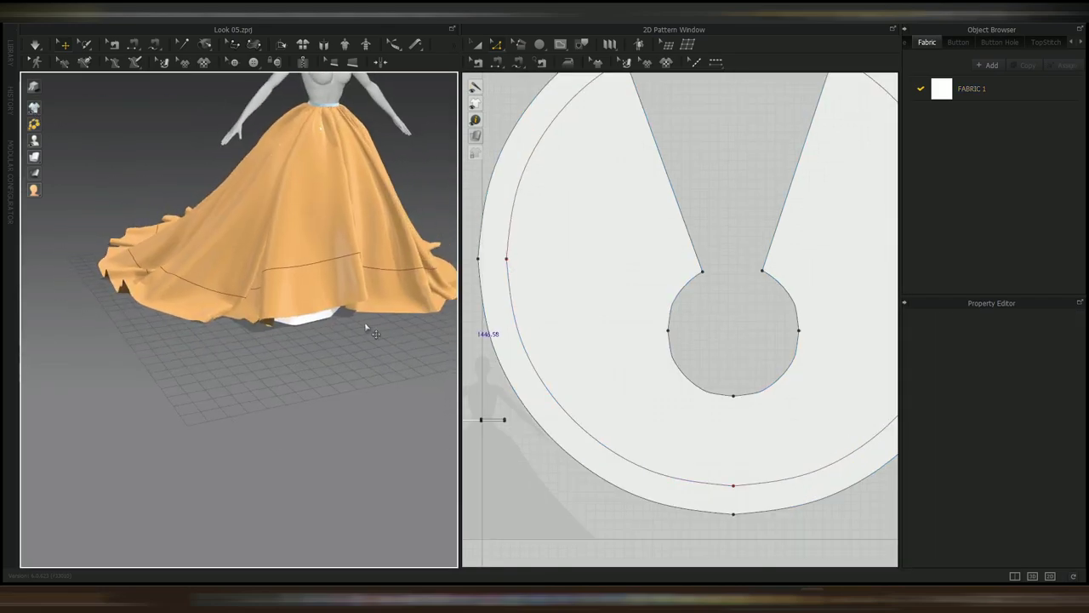
# - Offset the internal hem line inward as three more internal lines spaced 5 cm apart
pyautogui.click(524, 347)
pyautogui.doubleClick(518, 329)
pyautogui.scroll(-3, 557, 348)
pyautogui.rightClick(748, 425)
pyautogui.click(795, 250)
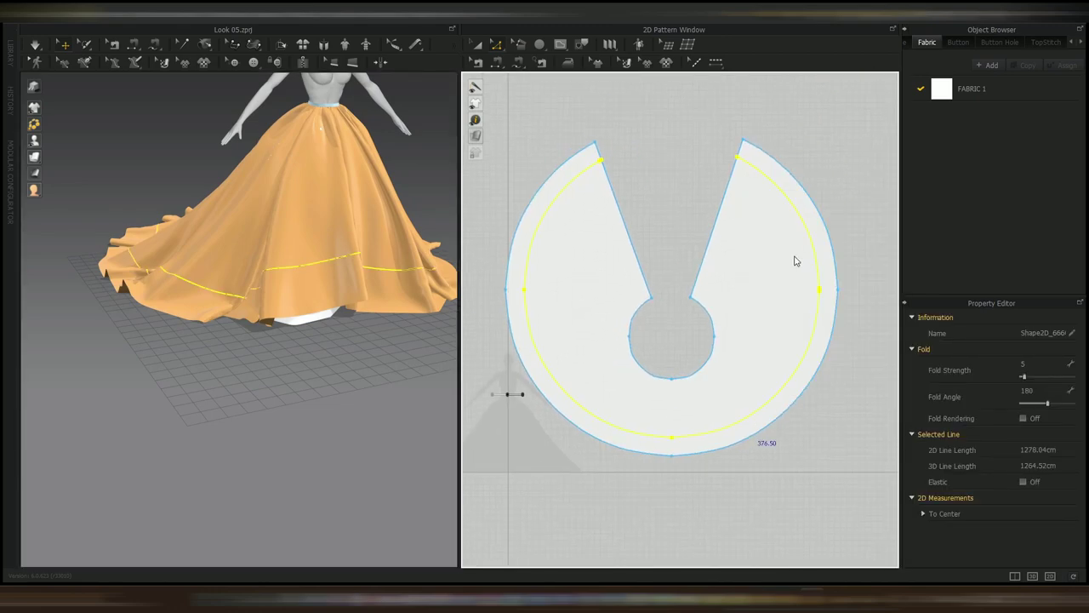
pyautogui.write('5')
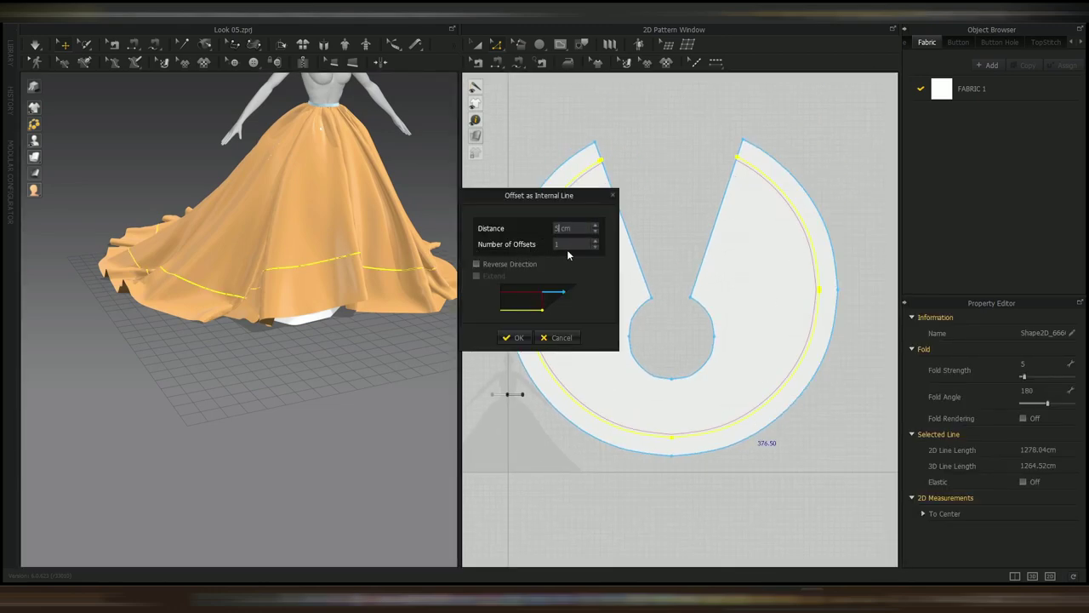
pyautogui.click(595, 242)
pyautogui.click(595, 242)
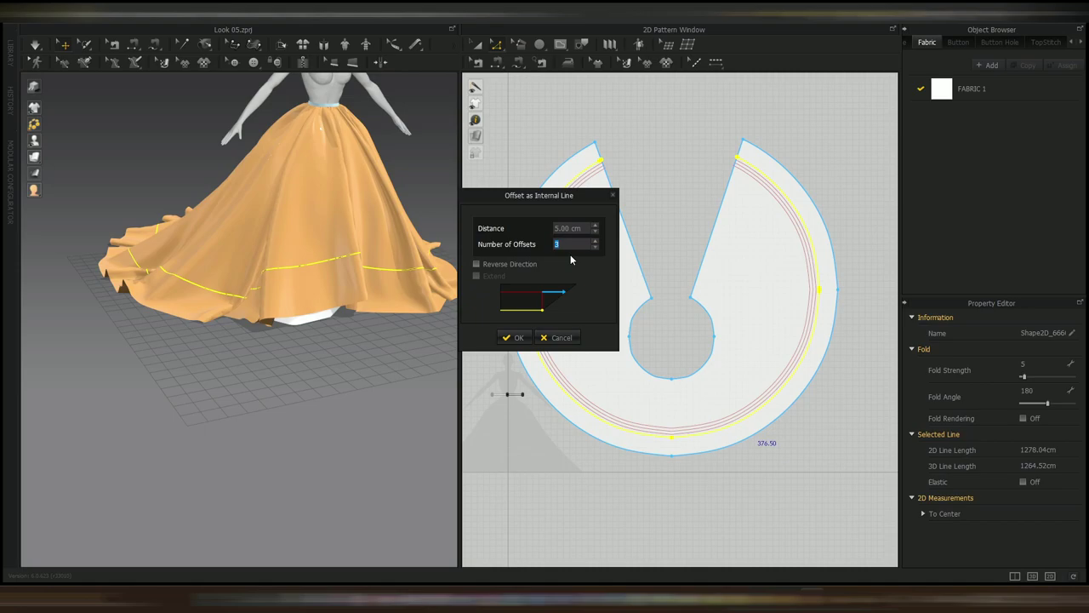
pyautogui.click(511, 338)
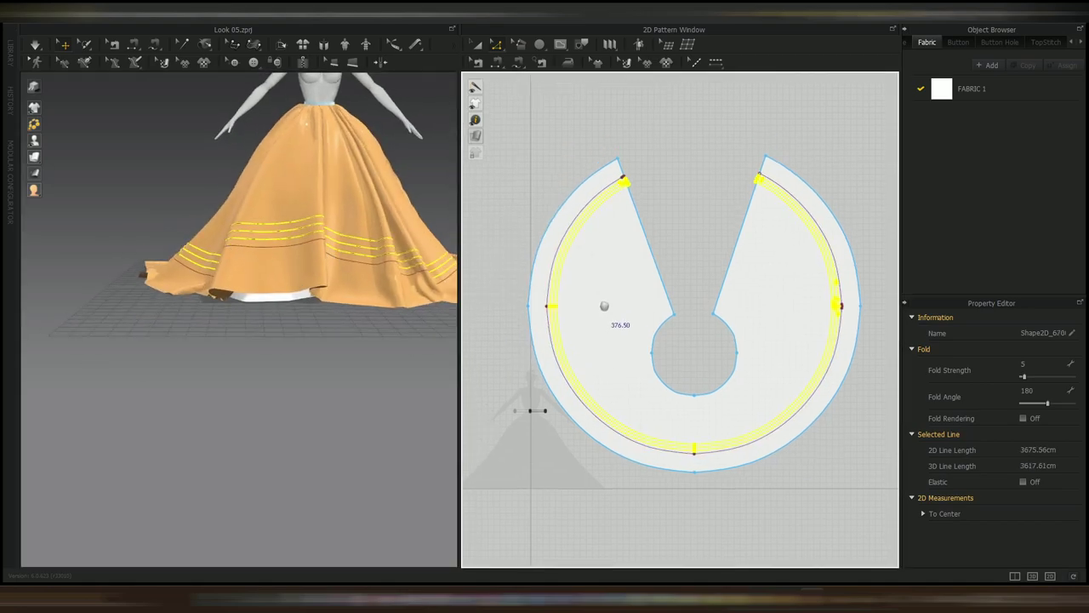
pyautogui.scroll(-3, 587, 239)
pyautogui.click(539, 44)
pyautogui.click(562, 75)
pyautogui.scroll(5, 589, 200)
pyautogui.moveTo(613, 127); pyautogui.dragTo(708, 250, button='middle')
pyautogui.scroll(3, 708, 251)
# - Trim the ends of the three inner offset lines to the skirt's outline at the wedge opening
pyautogui.press('z')
pyautogui.scroll(5, 684, 235)
pyautogui.keyDown('shift'); pyautogui.click(649, 239); pyautogui.keyUp('shift')
pyautogui.scroll(-5, 758, 289)
pyautogui.moveTo(774, 294); pyautogui.dragTo(694, 242, button='middle')
pyautogui.keyDown('shift'); pyautogui.click(793, 254); pyautogui.keyUp('shift')
pyautogui.scroll(-2, 685, 261)
pyautogui.scroll(5, 688, 259)
pyautogui.rightClick(683, 246)
pyautogui.click(725, 338)
pyautogui.scroll(5, 747, 214)
pyautogui.scroll(-3, 713, 247)
pyautogui.scroll(-5, 713, 248)
pyautogui.keyDown('shift'); pyautogui.click(723, 321); pyautogui.keyUp('shift')
pyautogui.scroll(-5, 725, 310)
pyautogui.moveTo(725, 310); pyautogui.dragTo(562, 312, button='middle')
pyautogui.keyDown('shift'); pyautogui.click(688, 317); pyautogui.keyUp('shift')
pyautogui.scroll(-3, 630, 320)
pyautogui.scroll(9, 552, 307)
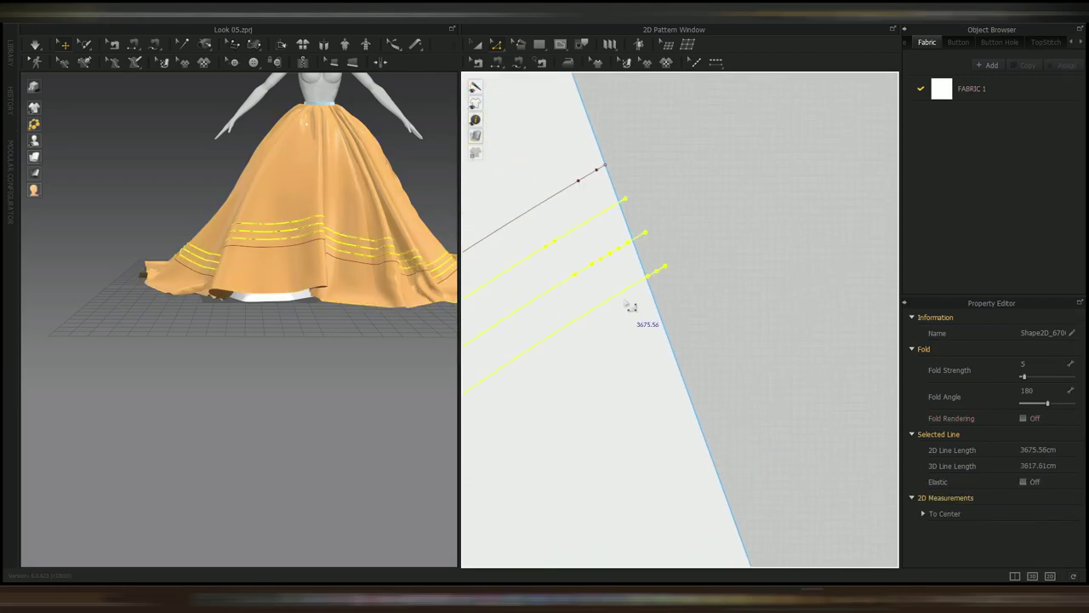
pyautogui.rightClick(620, 293)
pyautogui.moveTo(730, 452)
pyautogui.click(800, 456)
pyautogui.click(766, 248)
# - Delete the short line segment that sticks out past the wedge edge on the innermost offset line
pyautogui.scroll(2, 747, 261)
pyautogui.scroll(2, 696, 270)
pyautogui.click(662, 302)
pyautogui.rightClick(665, 298)
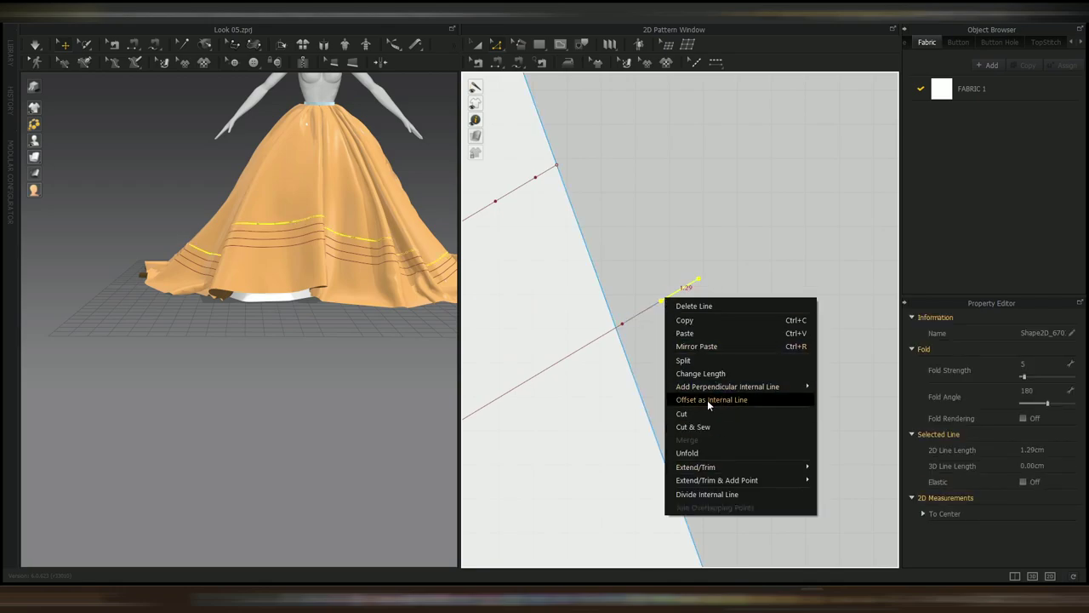
pyautogui.click(688, 310)
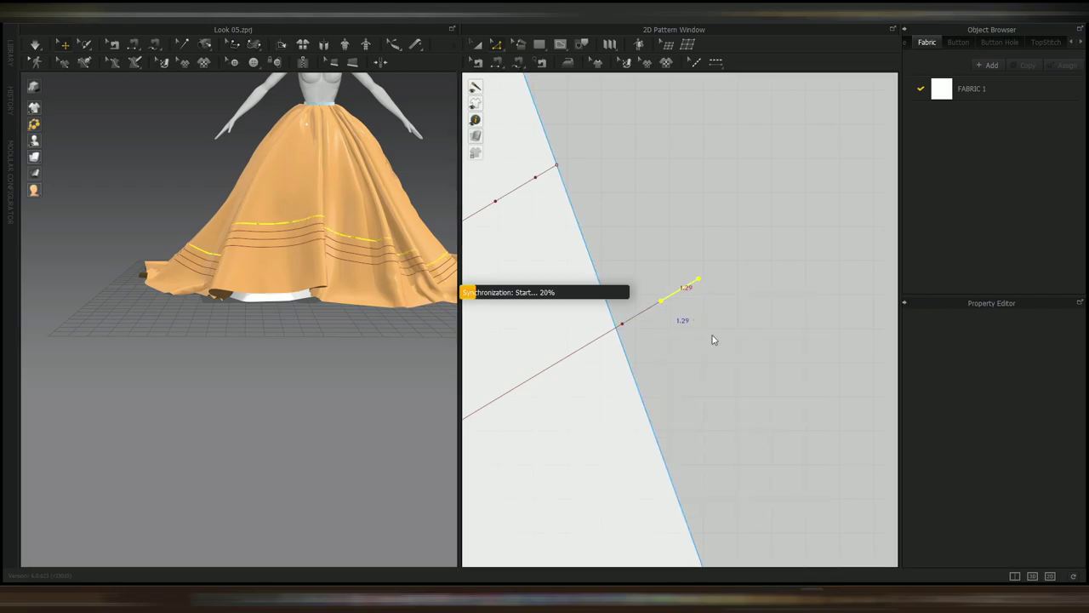
# - Trim the remaining overhang of the innermost offset line back to the skirt's wedge edge
pyautogui.scroll(-10, 714, 339)
pyautogui.moveTo(715, 340); pyautogui.dragTo(754, 285, button='middle')
pyautogui.scroll(5, 611, 286)
pyautogui.scroll(6, 600, 264)
pyautogui.click(619, 213)
pyautogui.rightClick(618, 212)
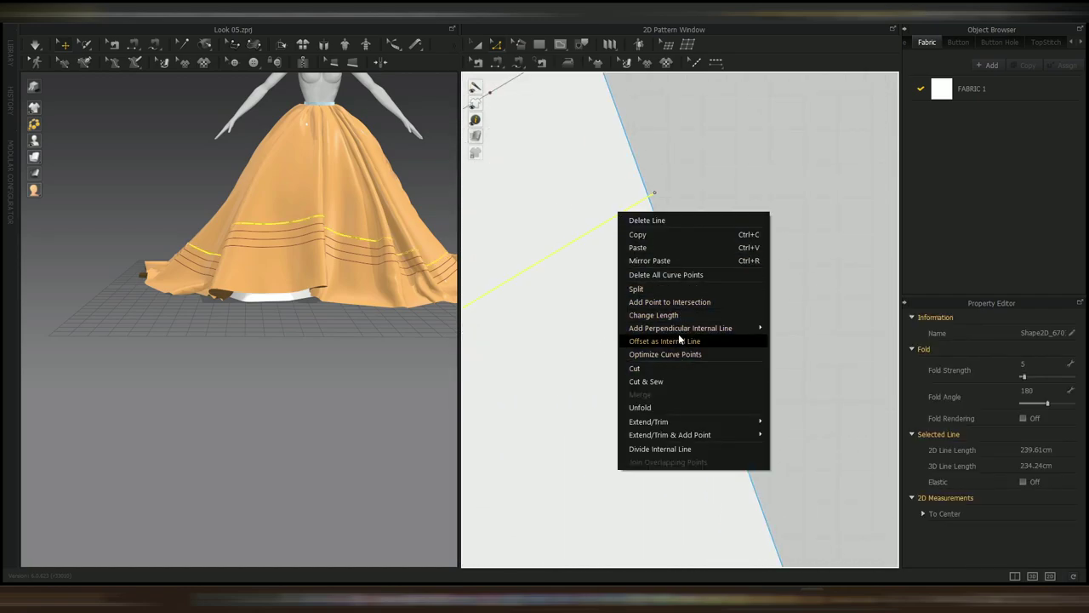
pyautogui.click(681, 368)
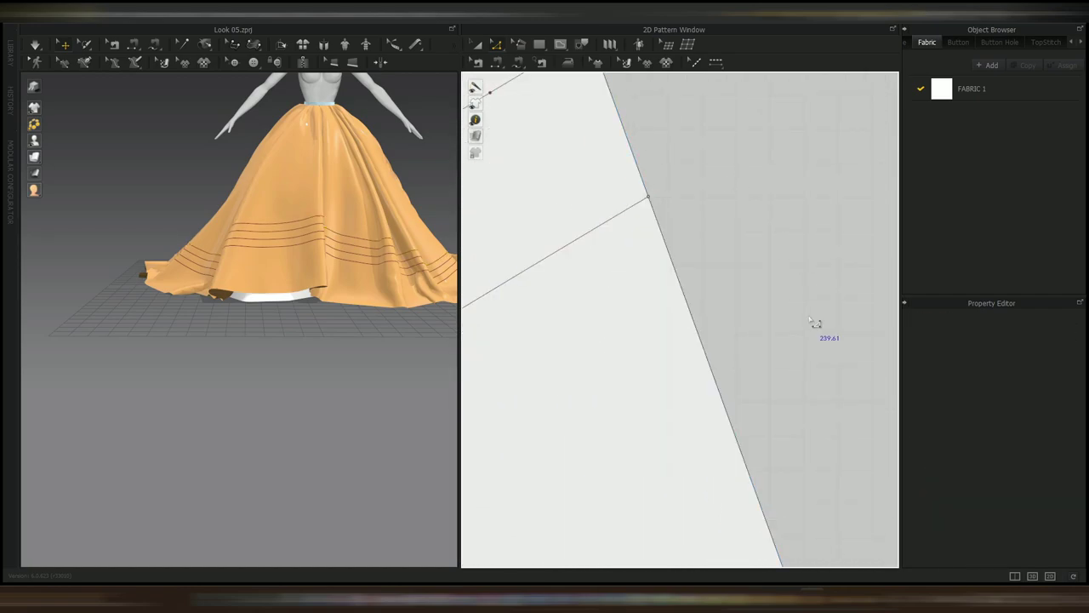
pyautogui.scroll(-6, 833, 341)
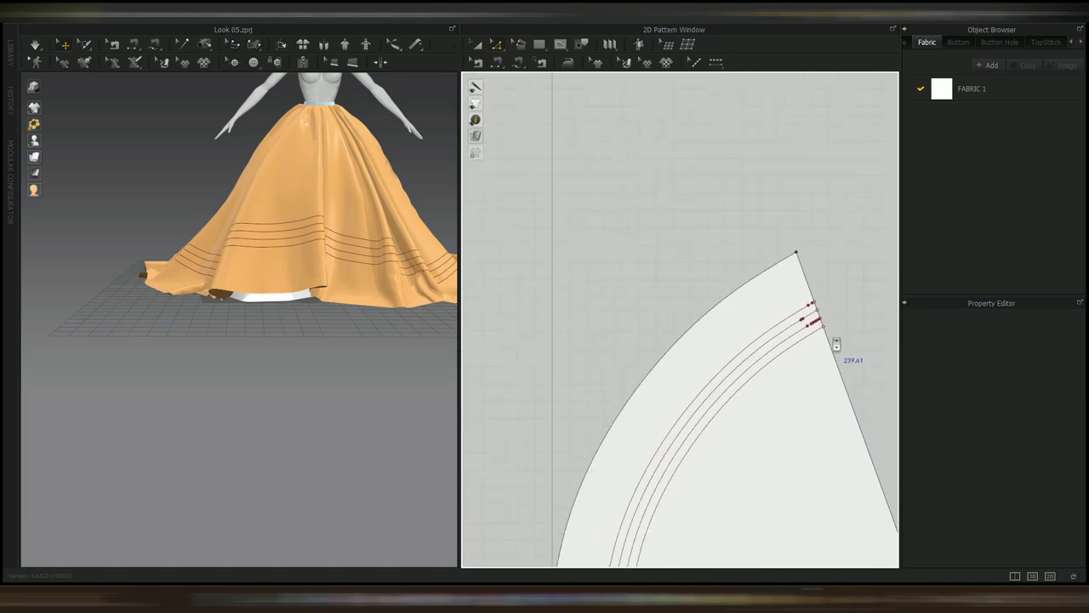
# - Measure the outermost internal line from the wedge edge to its first curve point, including the short end segment
pyautogui.moveTo(833, 340); pyautogui.dragTo(692, 199, button='middle')
pyautogui.scroll(-3, 715, 235)
pyautogui.moveTo(716, 236); pyautogui.dragTo(690, 182, button='middle')
pyautogui.click(593, 145)
pyautogui.scroll(6, 650, 124)
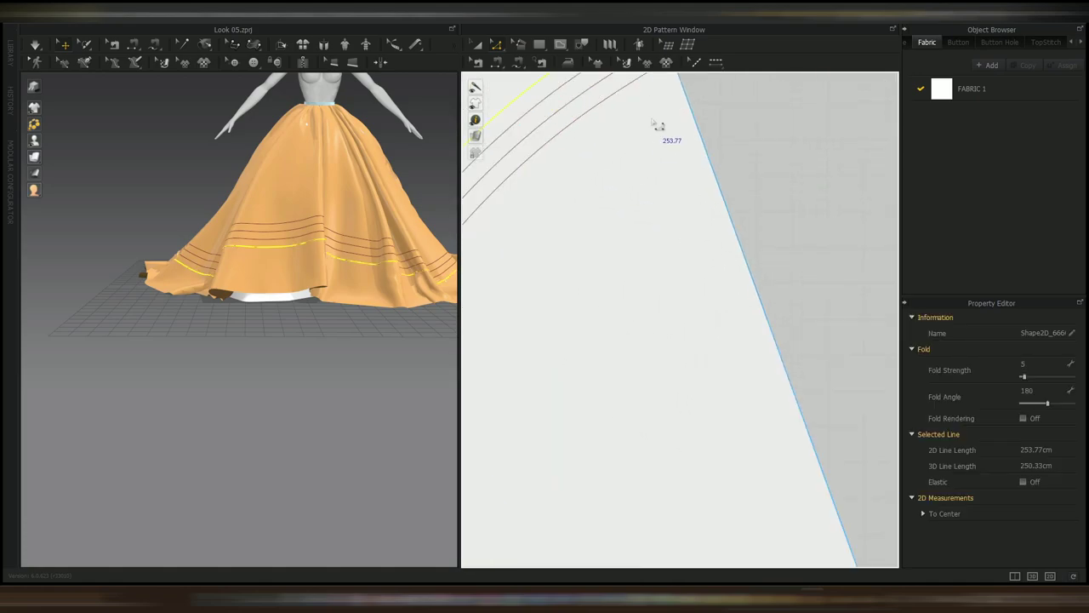
pyautogui.moveTo(651, 127); pyautogui.dragTo(637, 361, button='middle')
pyautogui.keyDown('shift'); pyautogui.click(624, 222); pyautogui.keyUp('shift')
pyautogui.scroll(5, 626, 224)
pyautogui.keyDown('shift'); pyautogui.click(627, 222); pyautogui.keyUp('shift')
pyautogui.scroll(-10, 651, 252)
pyautogui.moveTo(682, 312); pyautogui.dragTo(732, 212, button='middle')
pyautogui.moveTo(676, 291); pyautogui.dragTo(700, 295, button='middle')
# - Create a 525 by 50 cm rectangle pattern below the circle skirt
pyautogui.click(541, 45)
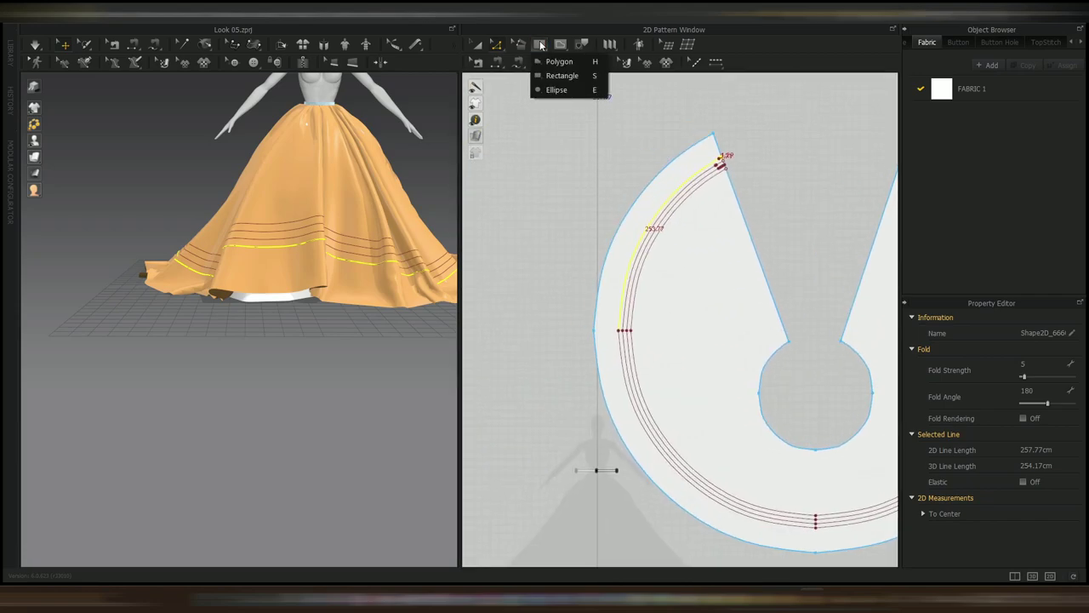
pyautogui.click(557, 76)
pyautogui.scroll(-5, 630, 426)
pyautogui.moveTo(629, 426); pyautogui.dragTo(597, 224, button='middle')
pyautogui.click(604, 322)
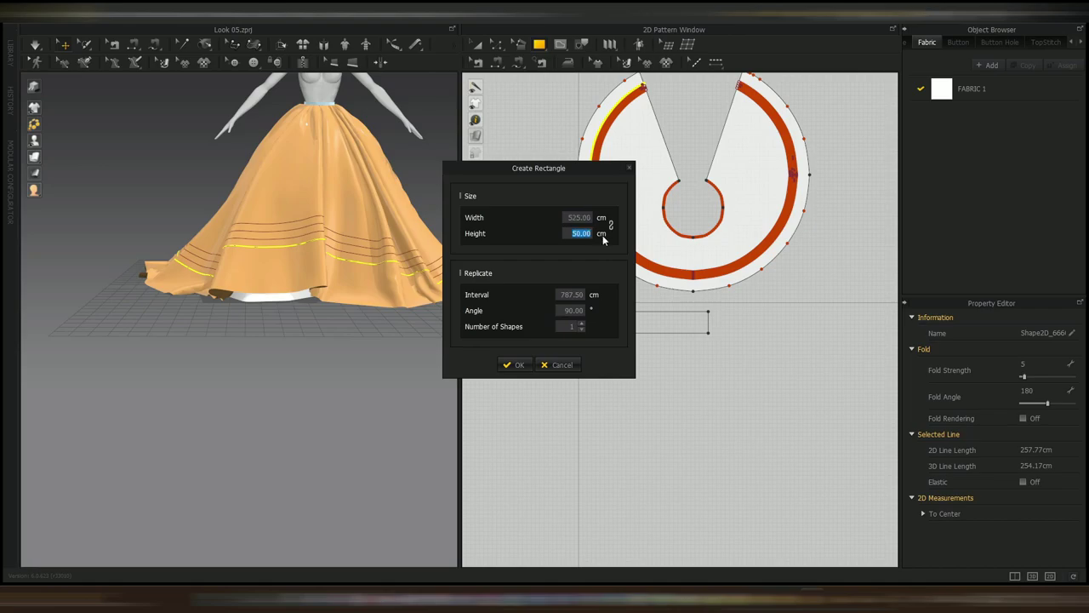
pyautogui.click(517, 365)
pyautogui.scroll(-4, 576, 345)
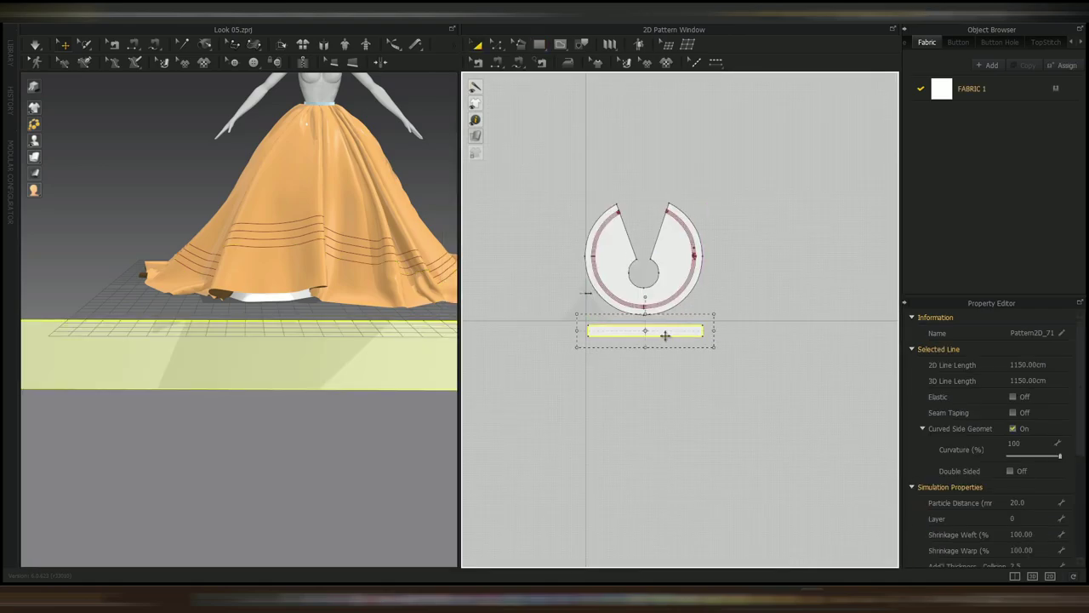
# - Select both short edges of the new rectangle for editing
pyautogui.scroll(5, 631, 332)
pyautogui.press('z')
pyautogui.click(503, 338)
pyautogui.keyDown('shift'); pyautogui.click(846, 333); pyautogui.keyUp('shift')
pyautogui.rightClick(845, 334)
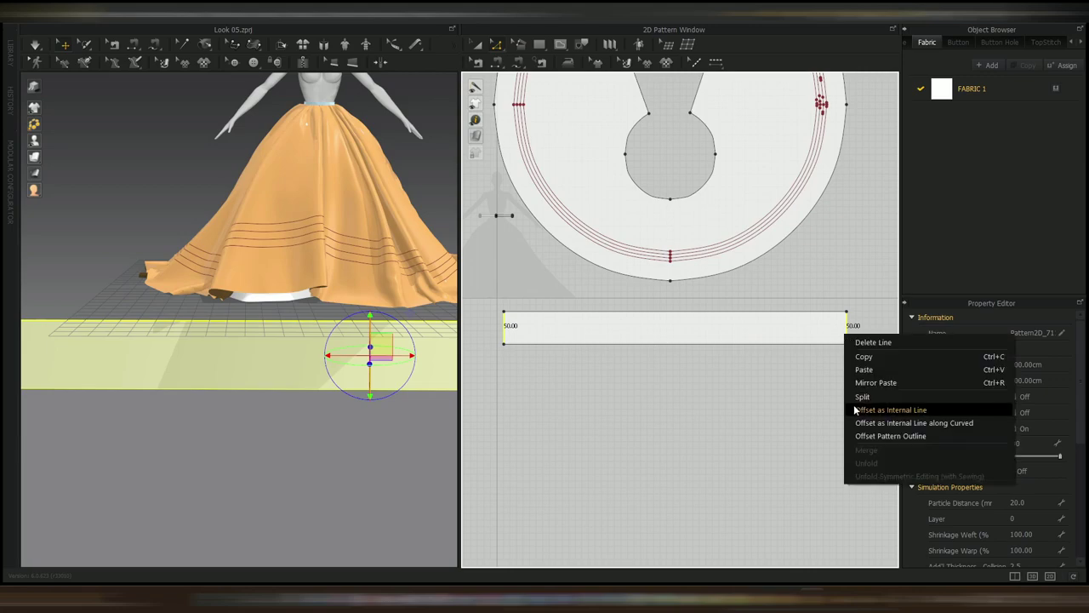
pyautogui.click(855, 408)
pyautogui.moveTo(586, 229); pyautogui.dragTo(539, 228)
pyautogui.click(557, 338)
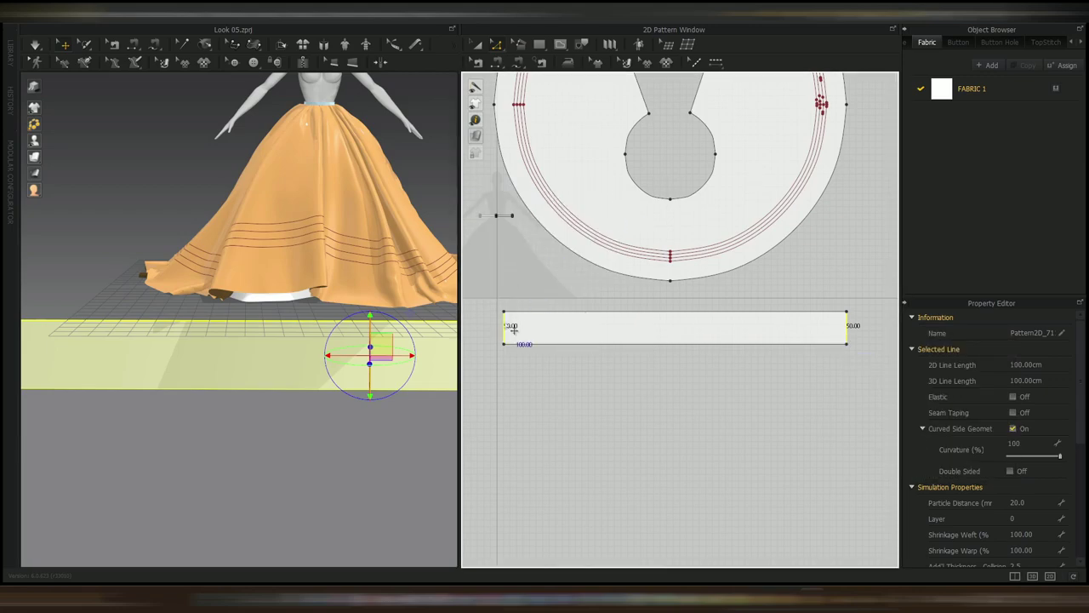
# - Fill the rectangle with 100 internal lines between its short edges using Offset as Internal Line along Curved
pyautogui.rightClick(505, 322)
pyautogui.click(537, 417)
pyautogui.write('100')
pyautogui.moveTo(629, 185); pyautogui.dragTo(412, 179)
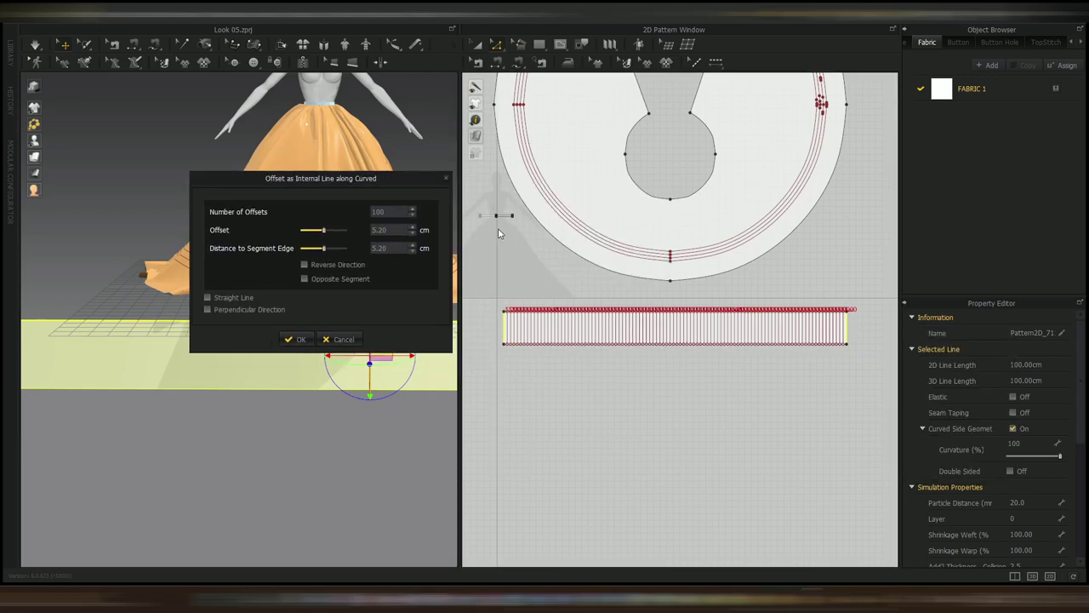
pyautogui.click(297, 338)
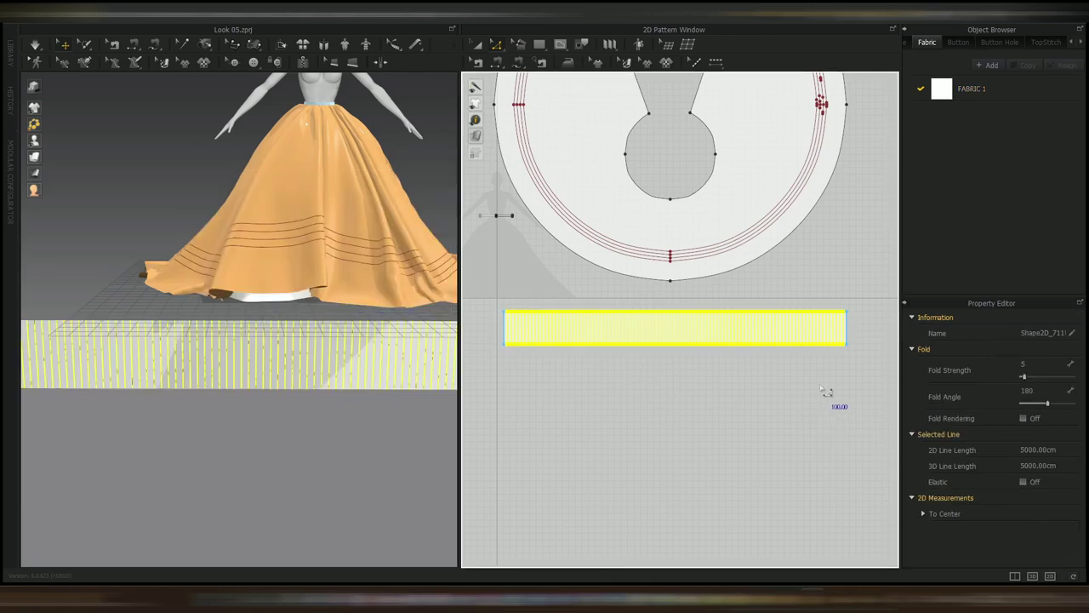
# - Select the new rectangular strip below the skirt and set its particle distance to 30 mm
pyautogui.scroll(5, 574, 353)
pyautogui.press('a')
pyautogui.click(724, 277)
pyautogui.scroll(-5, 985, 484)
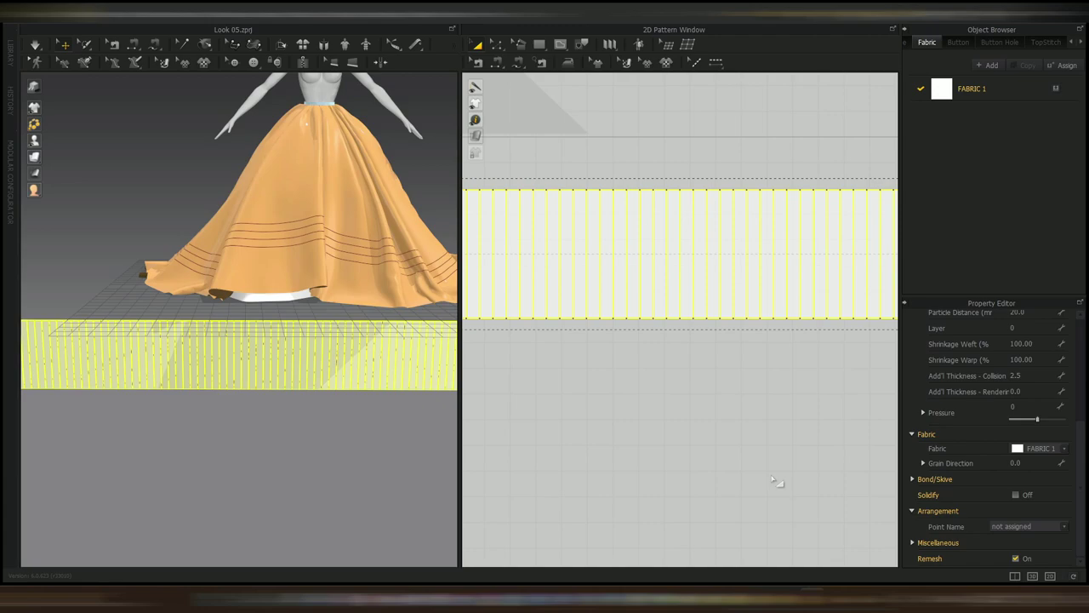
pyautogui.scroll(-5, 843, 417)
pyautogui.moveTo(843, 417); pyautogui.dragTo(764, 391, button='middle')
pyautogui.scroll(2, 1028, 379)
pyautogui.click(1032, 376)
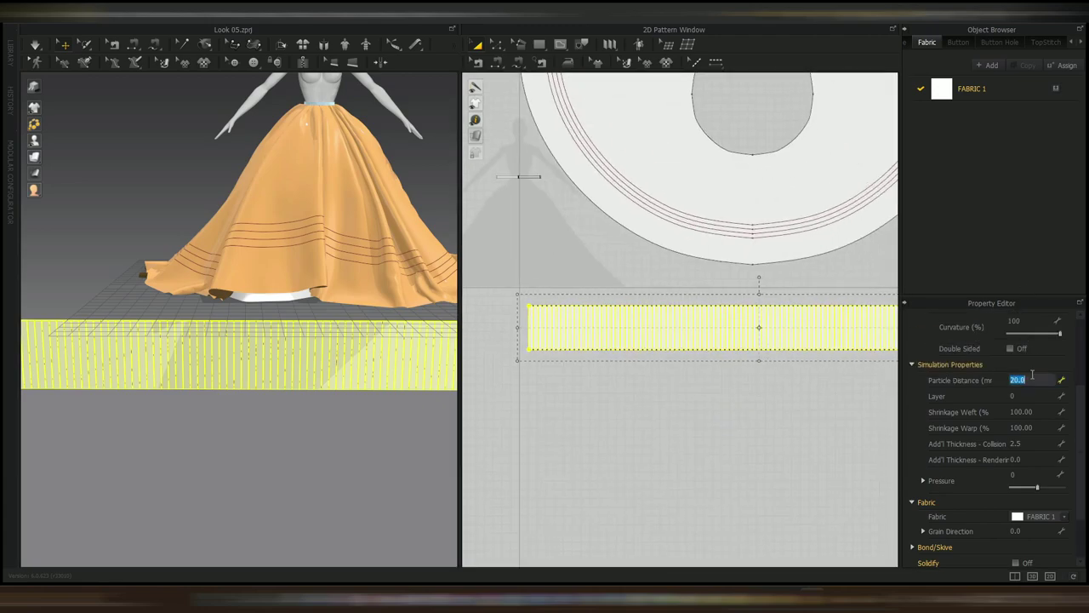
pyautogui.press('Return')
# - Freeze the circle skirt, and move and rotate the strip in 3D until it stands diagonally beside the skirt's train
pyautogui.scroll(-4, 400, 260)
pyautogui.moveTo(400, 262); pyautogui.dragTo(357, 310, button='right')
pyautogui.click(308, 344)
pyautogui.moveTo(306, 343); pyautogui.dragTo(238, 319, button='right')
pyautogui.scroll(-4, 341, 379)
pyautogui.click(340, 379)
pyautogui.moveTo(342, 380); pyautogui.dragTo(451, 400, button='right')
pyautogui.press('4')
pyautogui.moveTo(228, 343); pyautogui.dragTo(228, 364)
pyautogui.moveTo(258, 356); pyautogui.dragTo(267, 372)
pyautogui.moveTo(267, 371); pyautogui.dragTo(311, 396, button='right')
pyautogui.moveTo(256, 400); pyautogui.dragTo(230, 404)
pyautogui.moveTo(230, 404); pyautogui.dragTo(289, 400, button='right')
pyautogui.moveTo(227, 345); pyautogui.dragTo(227, 295)
pyautogui.moveTo(226, 295); pyautogui.dragTo(265, 298, button='right')
pyautogui.moveTo(267, 356); pyautogui.dragTo(270, 345)
pyautogui.moveTo(270, 345); pyautogui.dragTo(200, 366, button='right')
pyautogui.moveTo(262, 310); pyautogui.dragTo(256, 322)
pyautogui.moveTo(256, 322); pyautogui.dragTo(378, 349, button='right')
pyautogui.moveTo(268, 342); pyautogui.dragTo(251, 307)
pyautogui.moveTo(272, 340); pyautogui.dragTo(343, 379, button='right')
pyautogui.scroll(4, 223, 362)
pyautogui.moveTo(320, 355); pyautogui.dragTo(340, 346)
pyautogui.moveTo(383, 383); pyautogui.dragTo(303, 398, button='right')
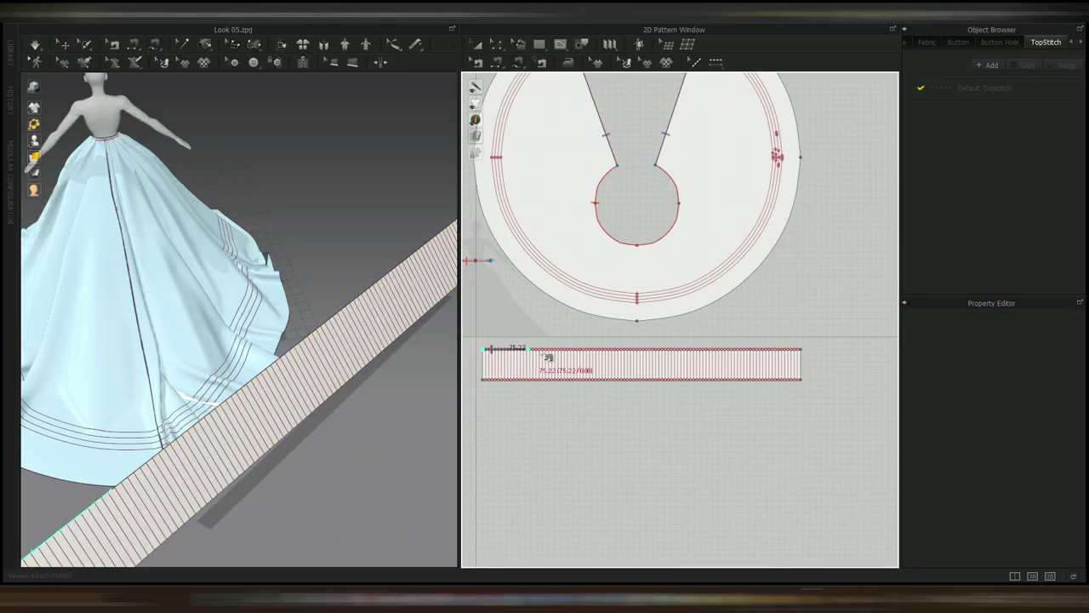
# - Free-sew the strip's upper long edge to the skirt's outermost internal line, from the wedge edge to the first curve point
pyautogui.scroll(6, 831, 230)
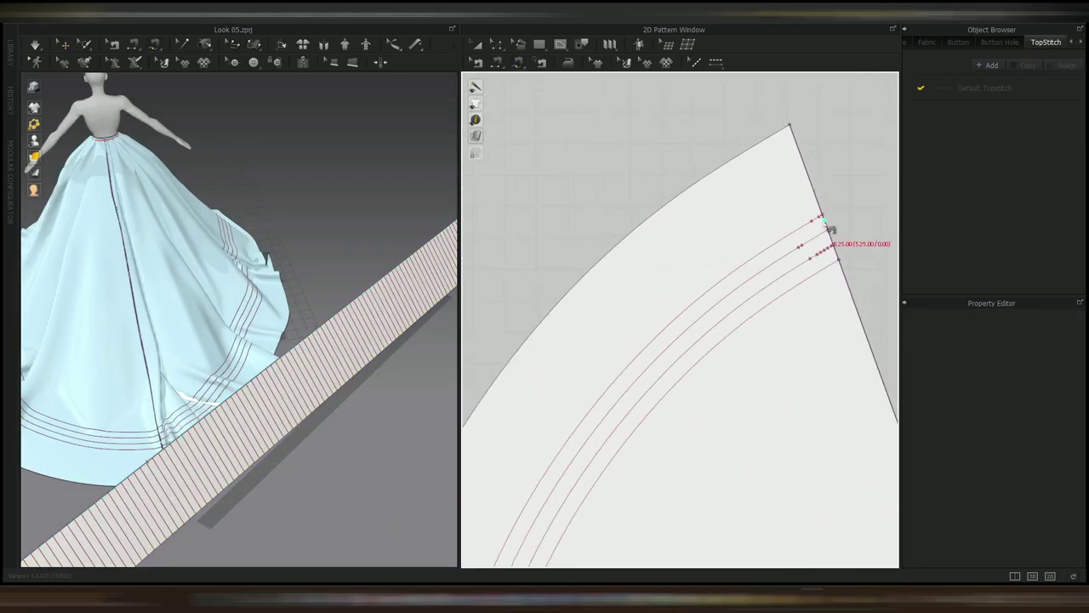
pyautogui.click(823, 216)
pyautogui.scroll(-5, 824, 222)
pyautogui.moveTo(675, 493); pyautogui.dragTo(622, 345, button='middle')
pyautogui.click(602, 344)
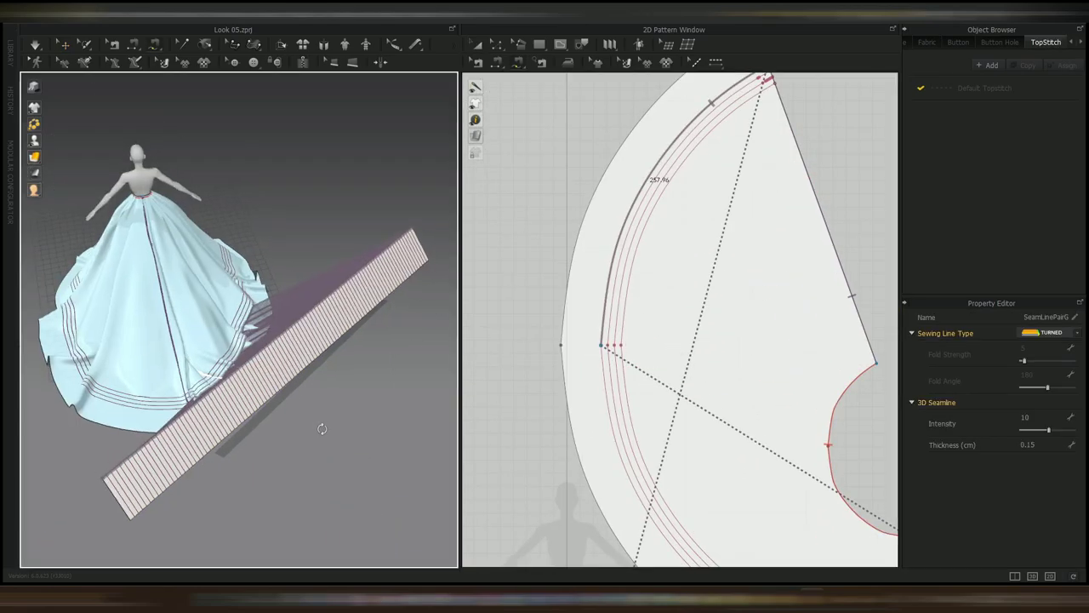
# - Simulate the garment and pull the sewn strip outward so it gathers around the end of the train
pyautogui.moveTo(318, 428); pyautogui.dragTo(190, 406, button='right')
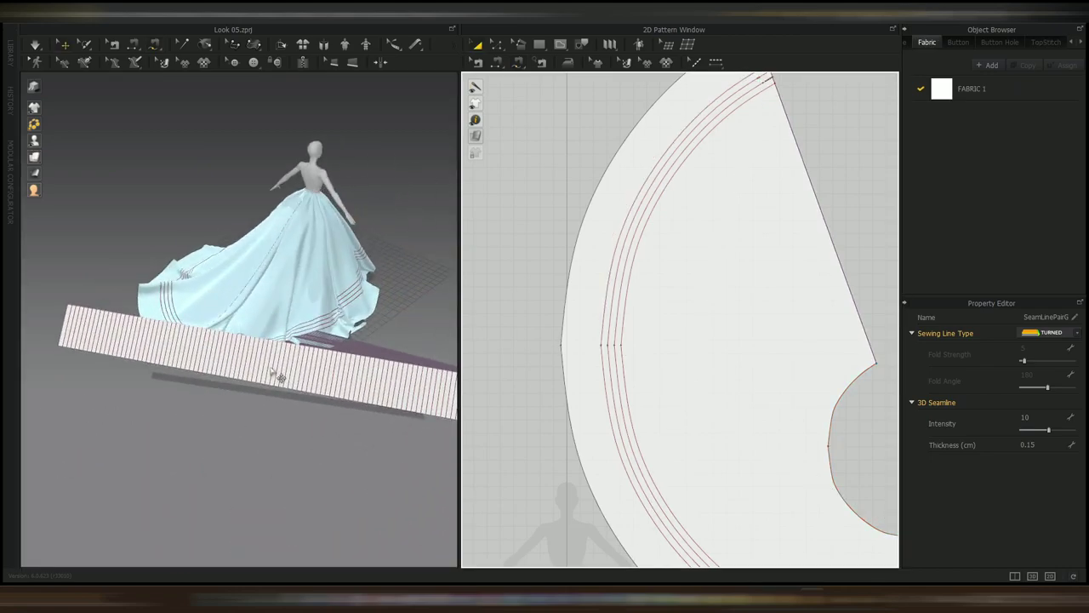
pyautogui.click(280, 378)
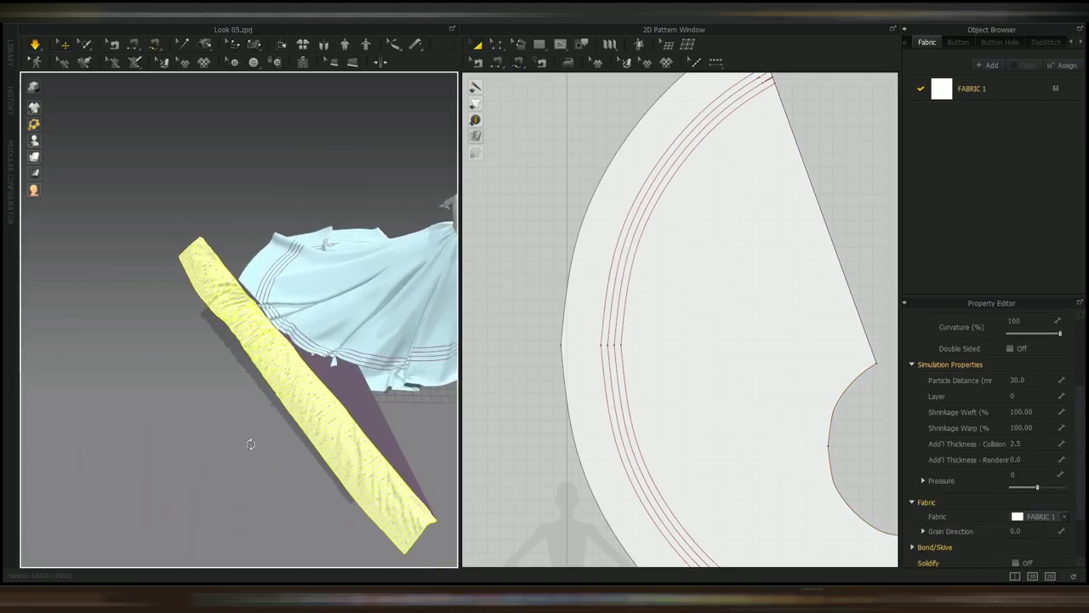
pyautogui.press('space')
pyautogui.moveTo(270, 409); pyautogui.dragTo(243, 388, button='right')
pyautogui.press('space')
pyautogui.moveTo(315, 380); pyautogui.dragTo(311, 376)
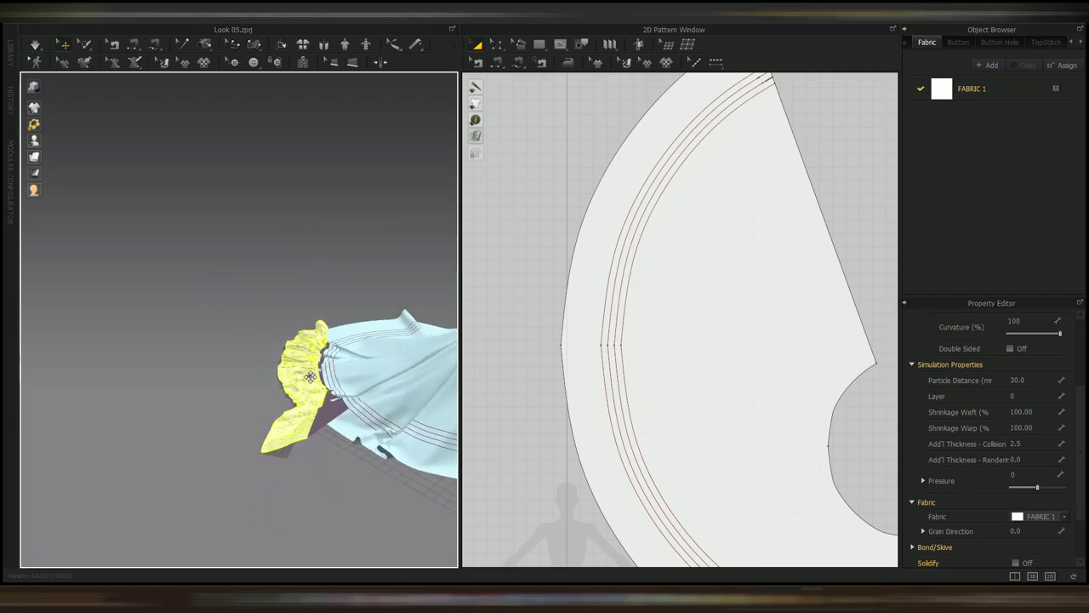
pyautogui.moveTo(288, 424); pyautogui.dragTo(289, 386, button='right')
pyautogui.scroll(3, 370, 427)
pyautogui.press('space')
pyautogui.press('space')
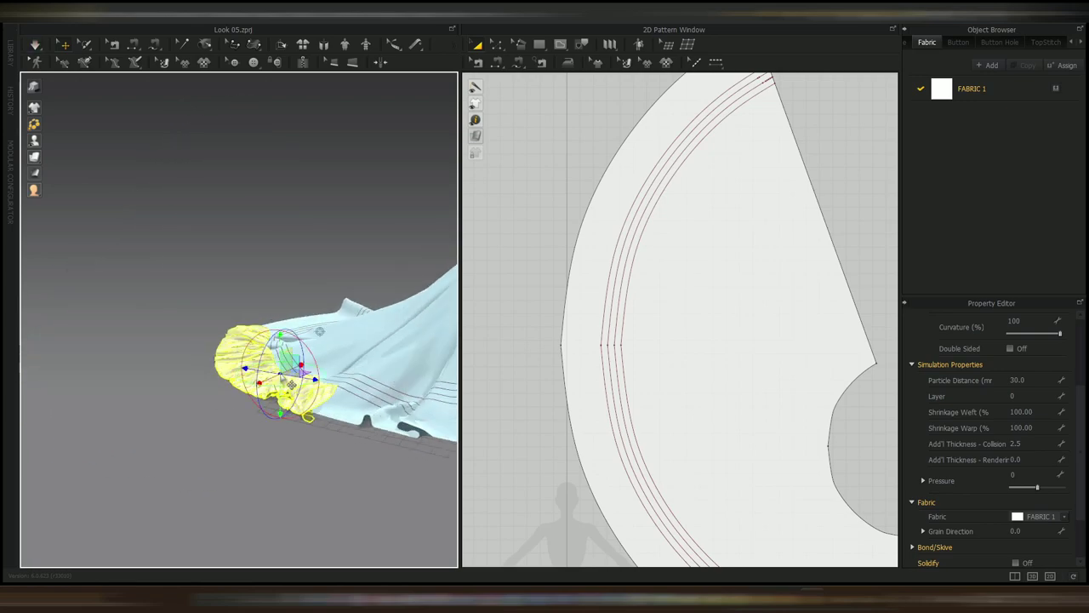
# - Add a second fabric and assign FABRIC 2 to the gathered strip
pyautogui.click(984, 65)
pyautogui.click(307, 384)
pyautogui.click(1063, 520)
pyautogui.click(1045, 545)
pyautogui.click(993, 113)
pyautogui.click(1040, 528)
pyautogui.click(996, 451)
# - Simulate the strip in its new fabric and pull it down and outward around the train's hem
pyautogui.press('space')
pyautogui.moveTo(350, 364); pyautogui.dragTo(375, 388, button='right')
pyautogui.moveTo(291, 355); pyautogui.dragTo(297, 380)
pyautogui.moveTo(294, 374); pyautogui.dragTo(340, 243, button='right')
pyautogui.moveTo(356, 313); pyautogui.dragTo(372, 315)
pyautogui.moveTo(368, 315)
pyautogui.mouseDown(button='right')
pyautogui.moveTo(250, 338)
pyautogui.moveTo(263, 318)
pyautogui.moveTo(303, 334)
pyautogui.moveTo(364, 332)
pyautogui.mouseUp(button='right')
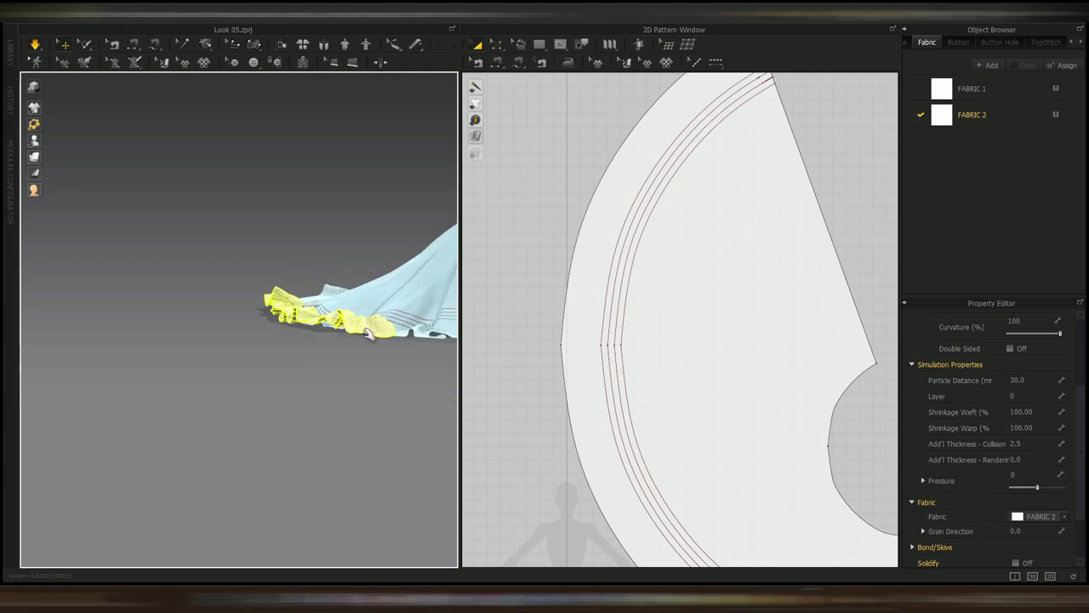
pyautogui.press('space')
pyautogui.moveTo(303, 347); pyautogui.dragTo(201, 430, button='right')
# - Apply alternating pleat folds to all internal lines along the strip with the Pleats Fold tool
pyautogui.click(610, 44)
pyautogui.scroll(2, 766, 175)
pyautogui.scroll(-5, 766, 377)
pyautogui.moveTo(668, 511); pyautogui.dragTo(494, 310, button='middle')
pyautogui.doubleClick(866, 304)
pyautogui.click(512, 362)
# - Simulate the folded strip and tug it outward so the pleats form along the train
pyautogui.press('space')
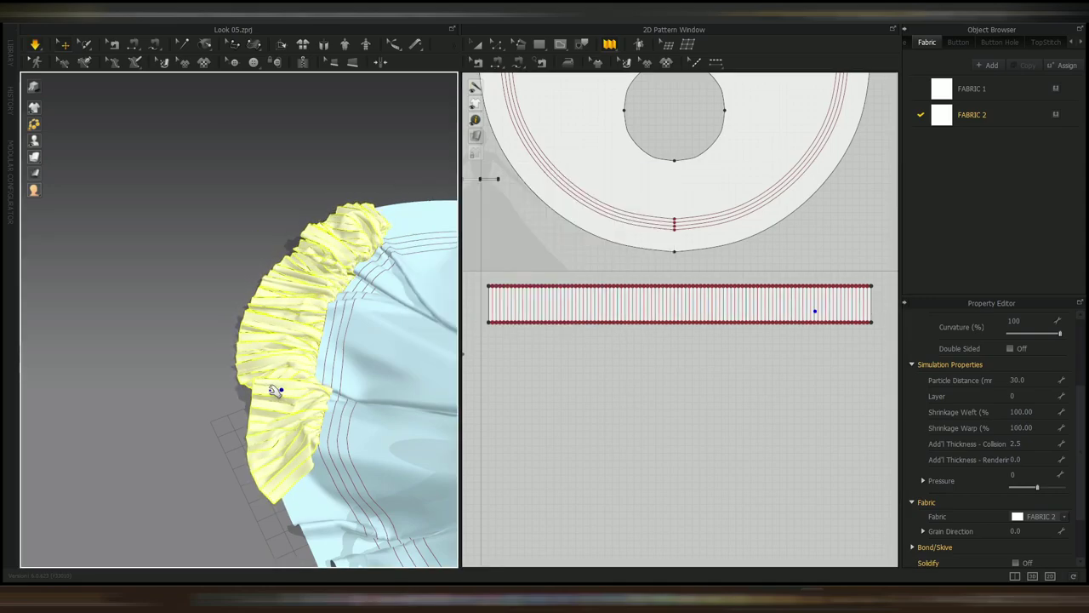
pyautogui.press('space')
pyautogui.click(204, 394)
pyautogui.moveTo(205, 394); pyautogui.dragTo(349, 332, button='right')
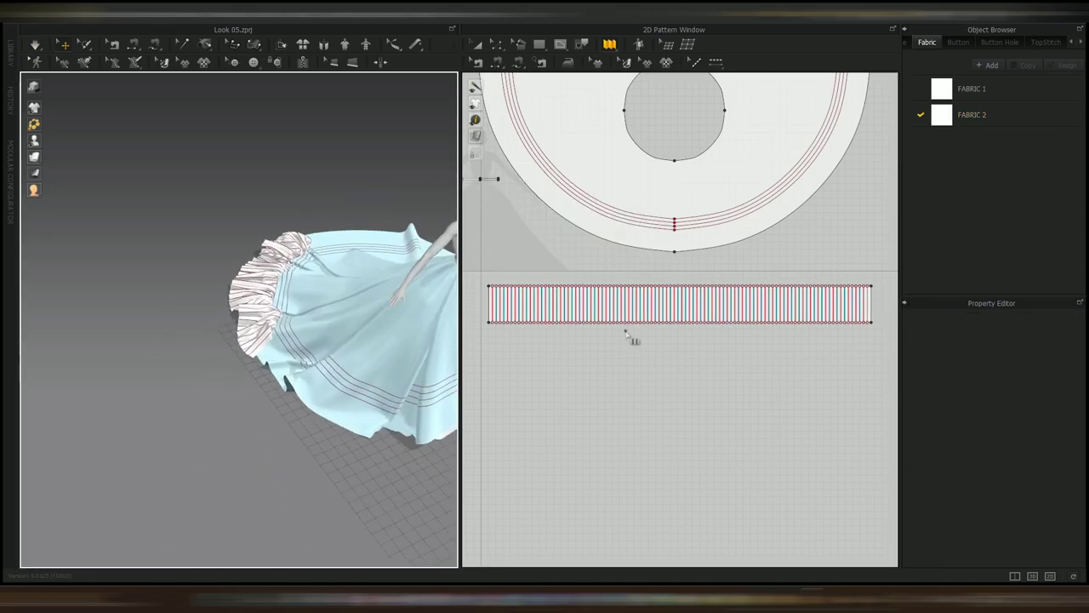
# - Select the pleated strip pattern and set its height to 60 cm, extending it at the lower edge
pyautogui.press('a')
pyautogui.scroll(2, 545, 327)
pyautogui.click(518, 312)
pyautogui.scroll(6, 519, 312)
pyautogui.click(530, 297)
pyautogui.scroll(-7, 520, 295)
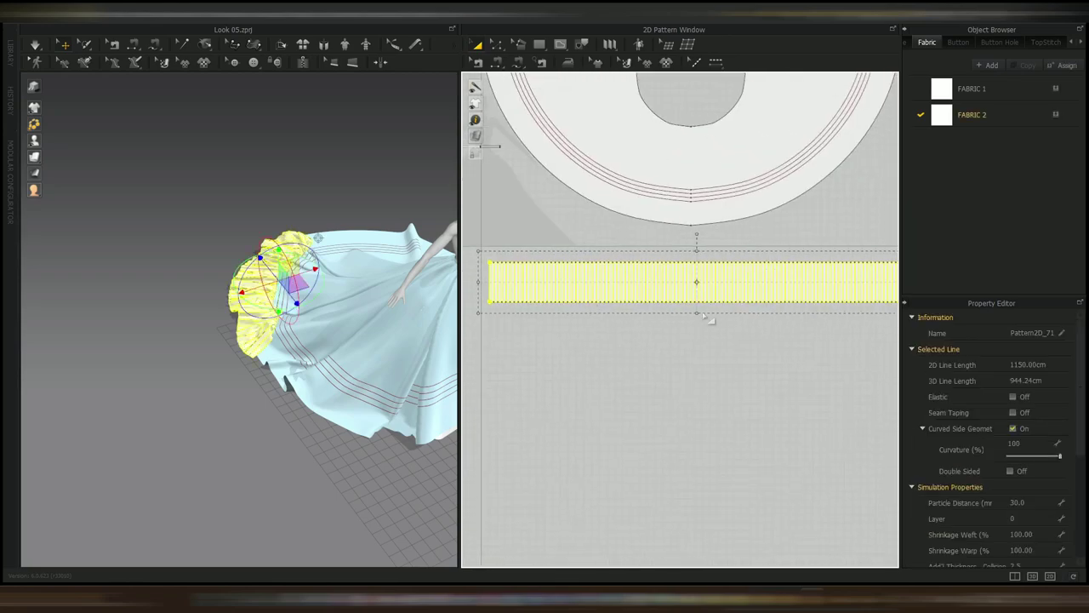
pyautogui.moveTo(697, 309); pyautogui.dragTo(698, 317, button='right')
pyautogui.moveTo(581, 313); pyautogui.dragTo(615, 312)
pyautogui.write('60')
pyautogui.press('Return')
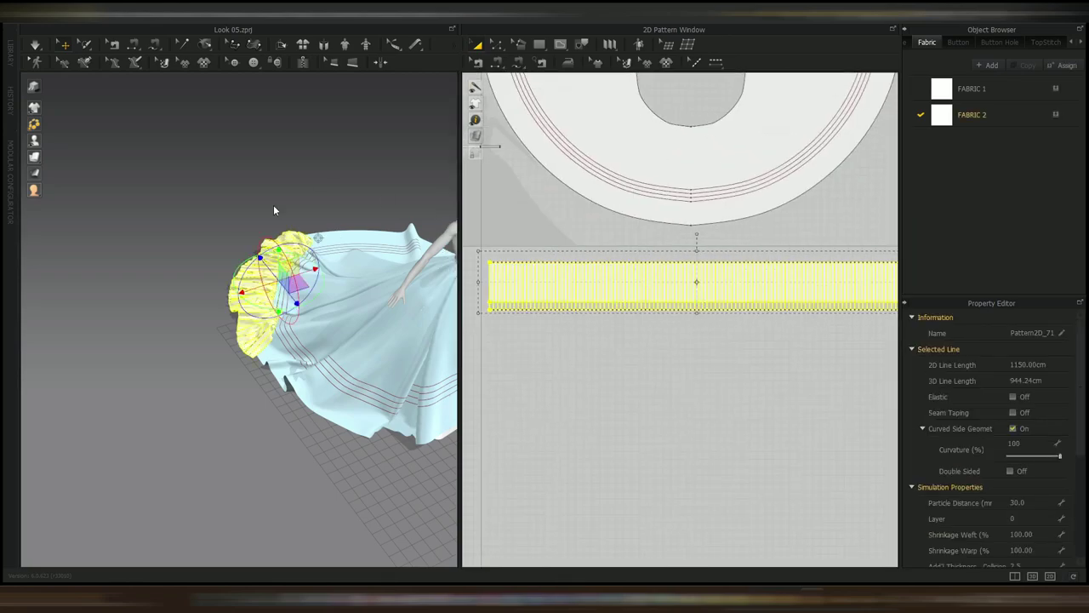
# - Simulate the garment to drape the taller pleated strip around the train
pyautogui.press('space')
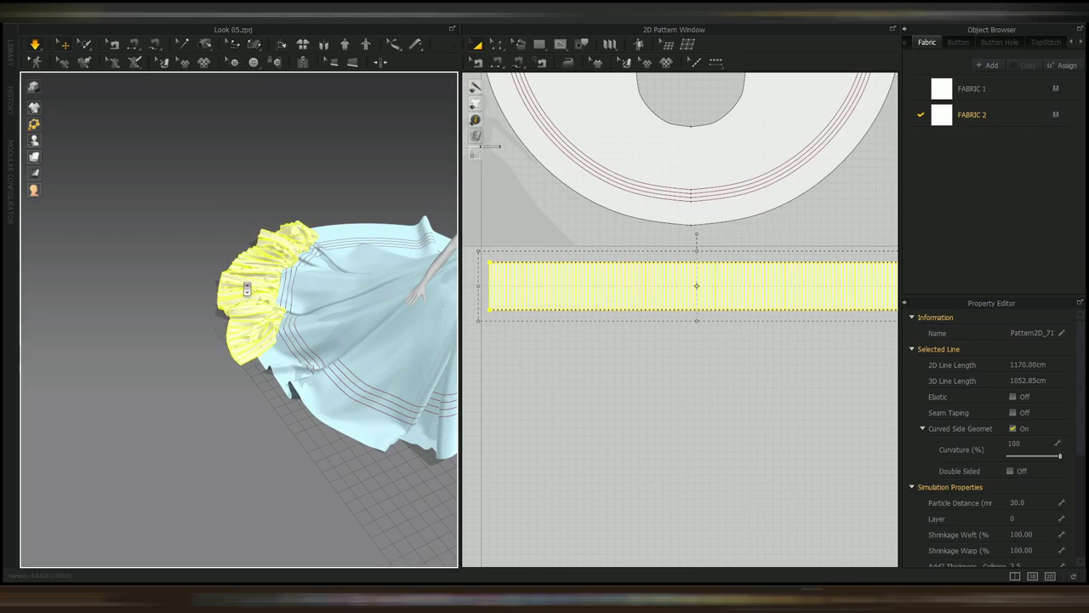
pyautogui.press('space')
pyautogui.moveTo(247, 339); pyautogui.dragTo(264, 281, button='right')
pyautogui.scroll(-4, 263, 255)
pyautogui.moveTo(263, 238); pyautogui.dragTo(277, 243, button='right')
pyautogui.scroll(-3, 581, 304)
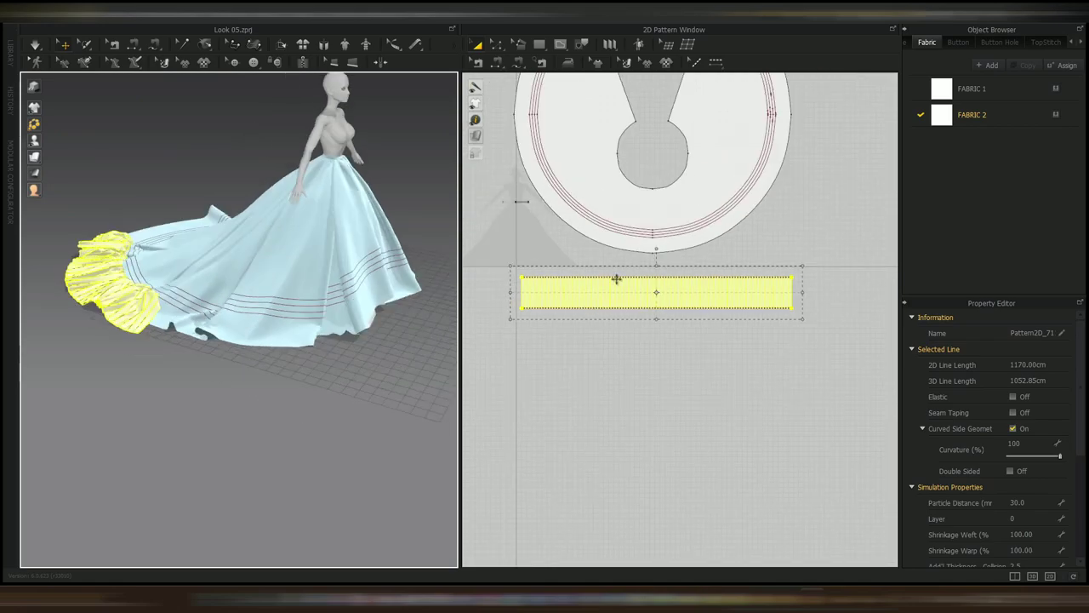
# - Copy the pleated strip and paste the duplicate directly below the original, about 66 cm down
pyautogui.scroll(3, 617, 299)
pyautogui.scroll(3, 672, 326)
pyautogui.click(673, 301)
pyautogui.hotkey('ctrl', 'c')
pyautogui.hotkey('ctrl', 'v')
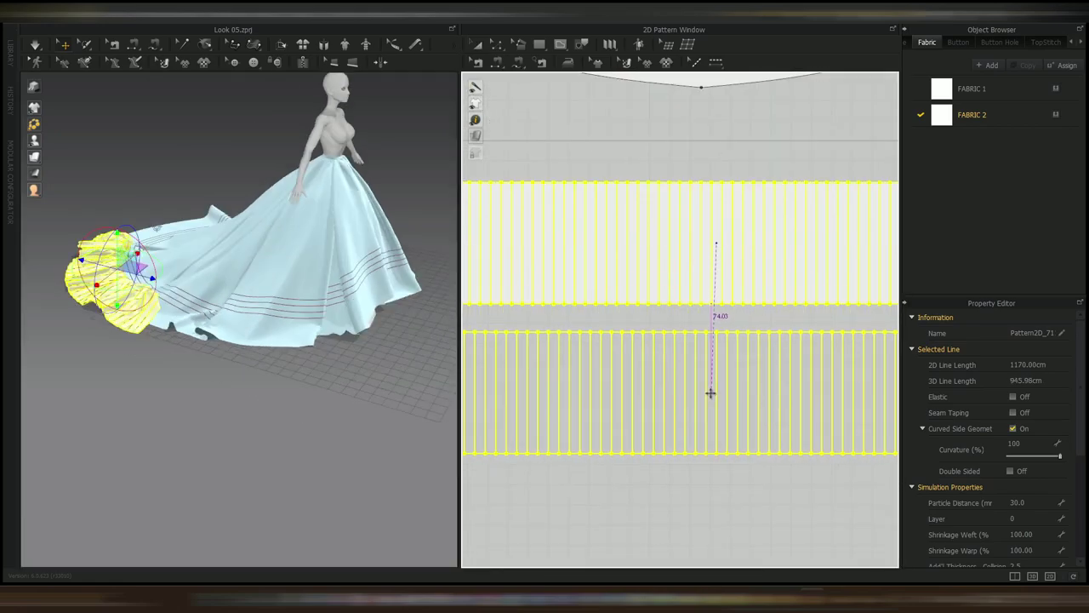
pyautogui.scroll(-2, 704, 391)
pyautogui.scroll(-1, 705, 390)
pyautogui.moveTo(704, 390); pyautogui.dragTo(845, 382, button='middle')
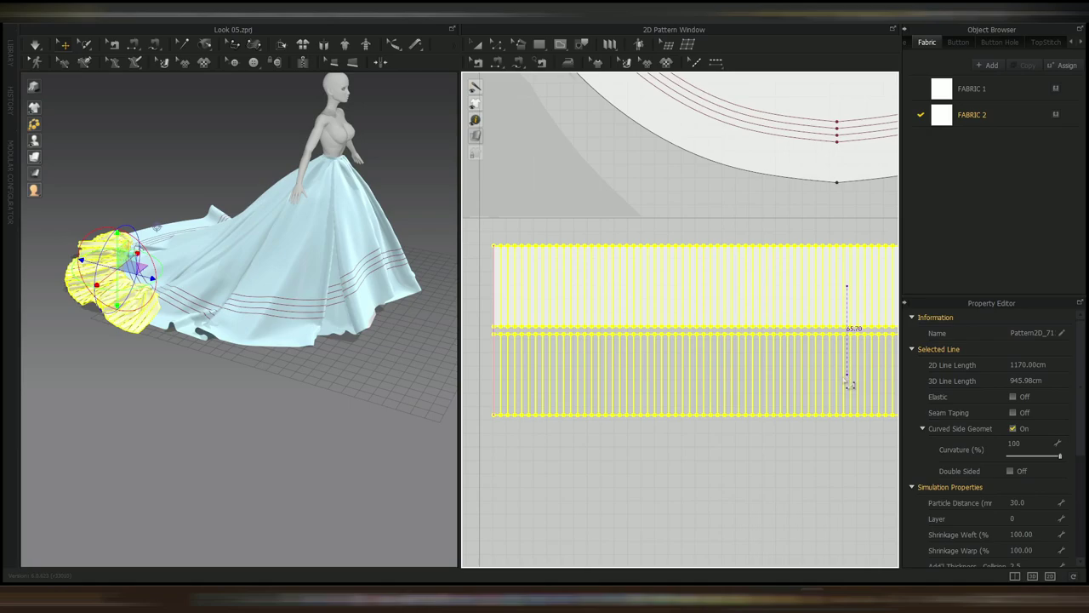
pyautogui.click(845, 381)
# - Move and rotate the duplicated strip in 3D so it stands beside the skirt's next unsewn hem section
pyautogui.scroll(-2, 213, 375)
pyautogui.moveTo(208, 395); pyautogui.dragTo(203, 352, button='right')
pyautogui.moveTo(202, 336); pyautogui.dragTo(381, 272)
pyautogui.moveTo(381, 273); pyautogui.dragTo(360, 370, button='right')
pyautogui.click(352, 356)
pyautogui.moveTo(380, 390); pyautogui.dragTo(403, 344)
pyautogui.moveTo(375, 357); pyautogui.dragTo(255, 294, button='right')
pyautogui.moveTo(212, 233); pyautogui.dragTo(245, 298)
pyautogui.moveTo(247, 300); pyautogui.dragTo(409, 373, button='right')
# - Free-sew the duplicate's upper long edge to the next section of the outermost internal line, down to the bottom curve point
pyautogui.moveTo(621, 365)
pyautogui.mouseDown(button='middle')
pyautogui.moveTo(509, 357)
pyautogui.moveTo(664, 373)
pyautogui.mouseUp(button='middle')
pyautogui.press('m')
pyautogui.click(532, 341)
pyautogui.moveTo(723, 340); pyautogui.dragTo(468, 320, button='middle')
pyautogui.moveTo(681, 321); pyautogui.dragTo(498, 318, button='middle')
pyautogui.click(805, 318)
pyautogui.scroll(-3, 766, 306)
pyautogui.click(538, 203)
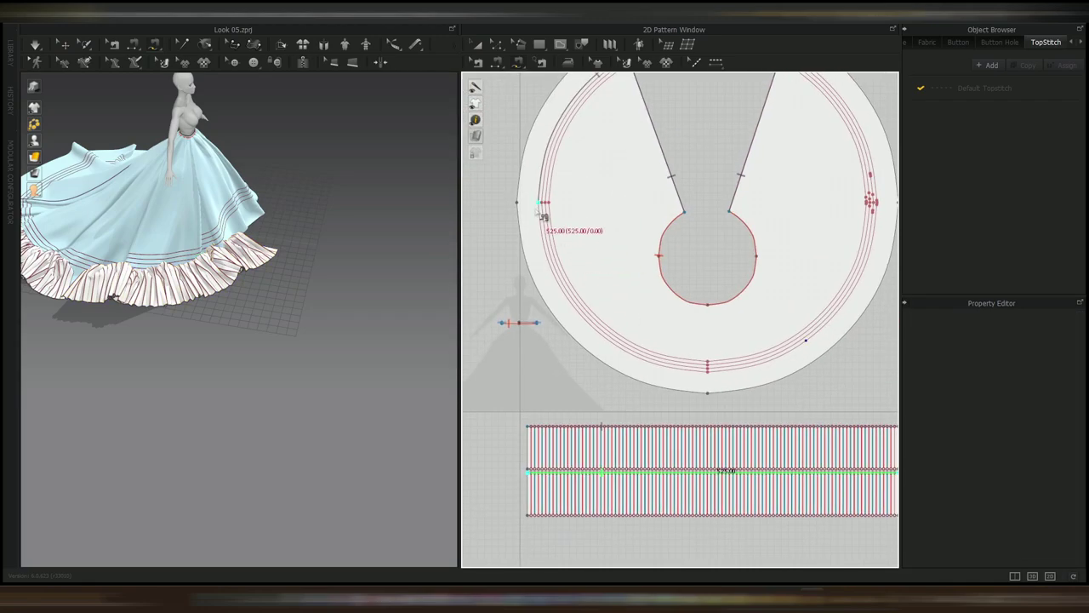
# - Segment-sew the short edges of the two pleated strips together where they meet
pyautogui.moveTo(259, 275)
pyautogui.mouseDown(button='right')
pyautogui.moveTo(301, 275)
pyautogui.moveTo(255, 255)
pyautogui.mouseUp(button='right')
pyautogui.moveTo(255, 255); pyautogui.dragTo(298, 256, button='middle')
pyautogui.moveTo(574, 346); pyautogui.dragTo(556, 343, button='middle')
pyautogui.press('n')
pyautogui.click(509, 493)
pyautogui.moveTo(859, 468); pyautogui.dragTo(782, 450, button='middle')
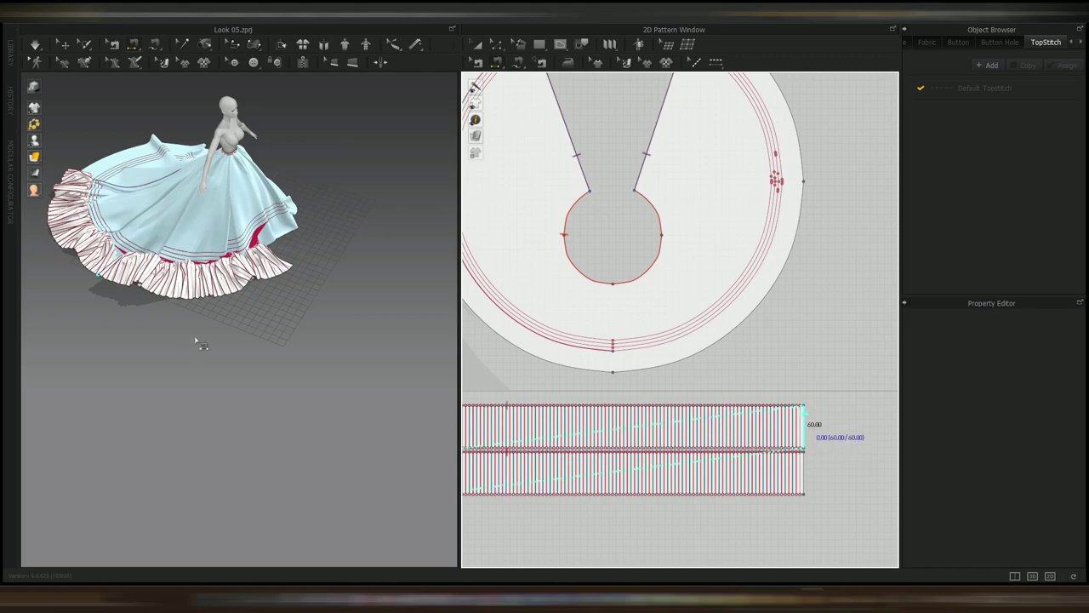
pyautogui.click(804, 424)
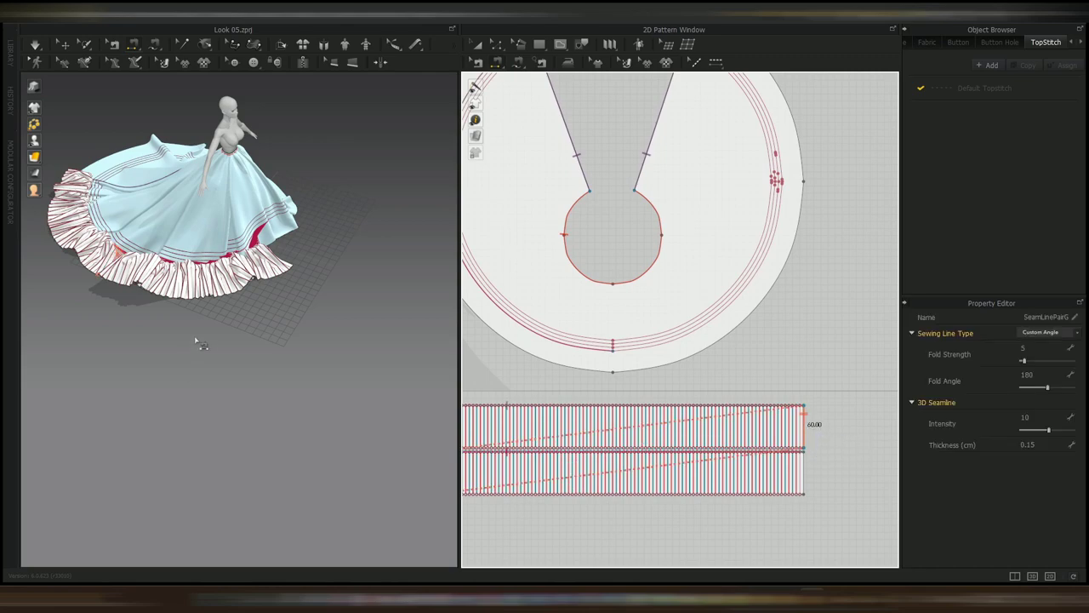
# - Simulate the garment and pull the second strip outward from under the skirt, spreading its pleats around the hem
pyautogui.moveTo(195, 341); pyautogui.dragTo(320, 270, button='right')
pyautogui.press('space')
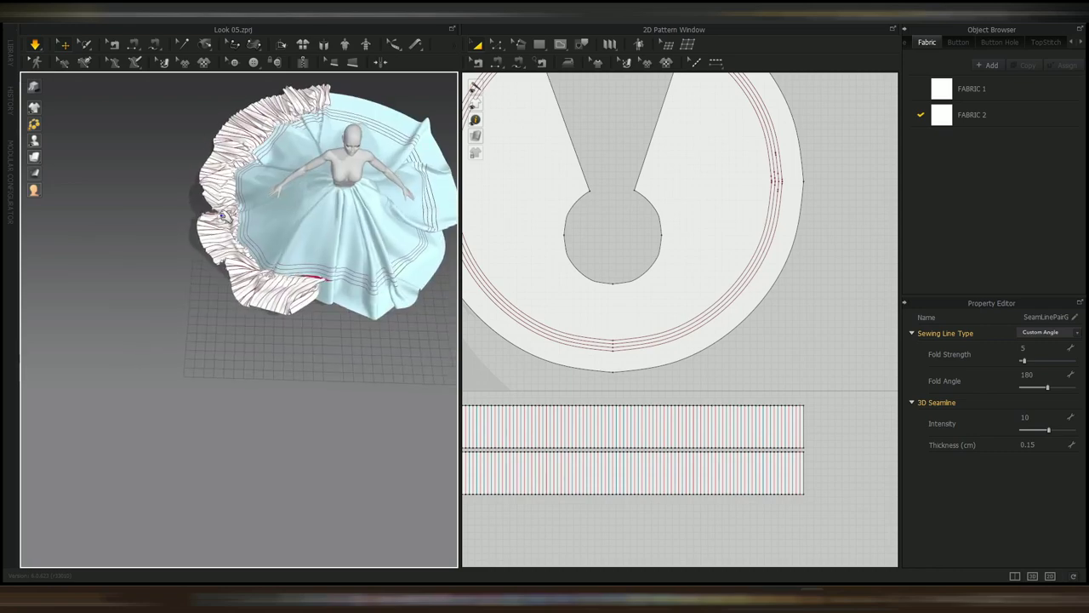
pyautogui.click(200, 220)
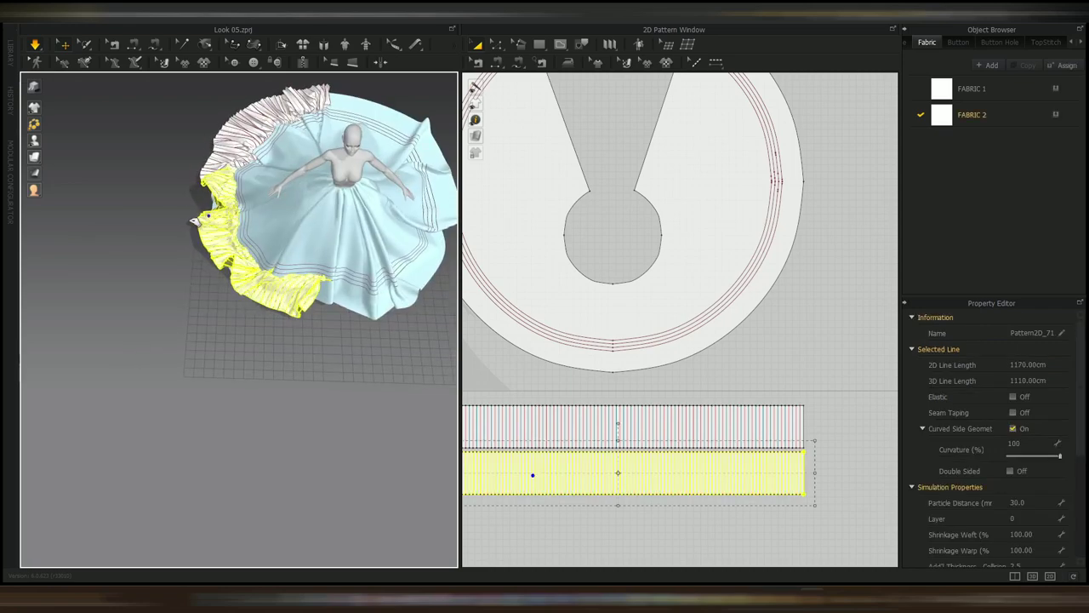
pyautogui.moveTo(201, 220); pyautogui.dragTo(203, 170, button='right')
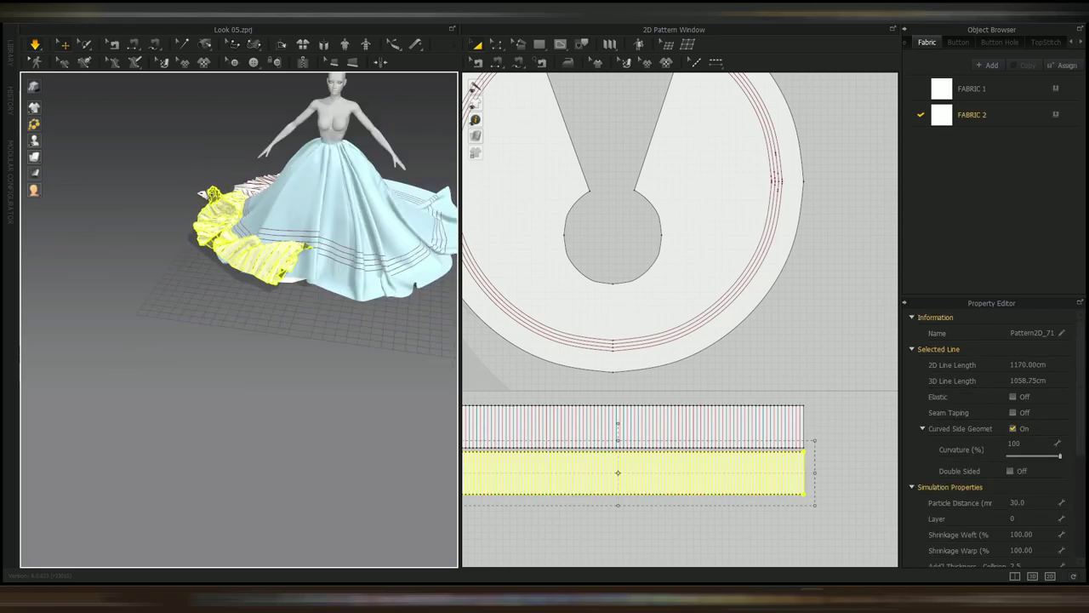
pyautogui.moveTo(213, 204); pyautogui.dragTo(187, 236)
pyautogui.moveTo(187, 235); pyautogui.dragTo(332, 260, button='right')
pyautogui.moveTo(276, 200); pyautogui.dragTo(310, 209)
pyautogui.moveTo(311, 206)
pyautogui.mouseDown(button='right')
pyautogui.moveTo(202, 250)
pyautogui.moveTo(320, 224)
pyautogui.mouseUp(button='right')
pyautogui.moveTo(320, 225); pyautogui.dragTo(326, 235)
pyautogui.moveTo(326, 236); pyautogui.dragTo(319, 271, button='right')
pyautogui.moveTo(168, 269); pyautogui.dragTo(159, 276)
pyautogui.press('space')
# - Unfreeze the circle skirt and freeze the first pleated strip
pyautogui.click(156, 309)
pyautogui.moveTo(157, 309); pyautogui.dragTo(181, 266, button='right')
pyautogui.click(95, 136)
pyautogui.click(212, 173)
pyautogui.hotkey('ctrl', 'h')
# - Set the pleated strips' simulation layer to 1 and simulate the garment, pulling the second strip outward
pyautogui.click(182, 241)
pyautogui.click(1022, 520)
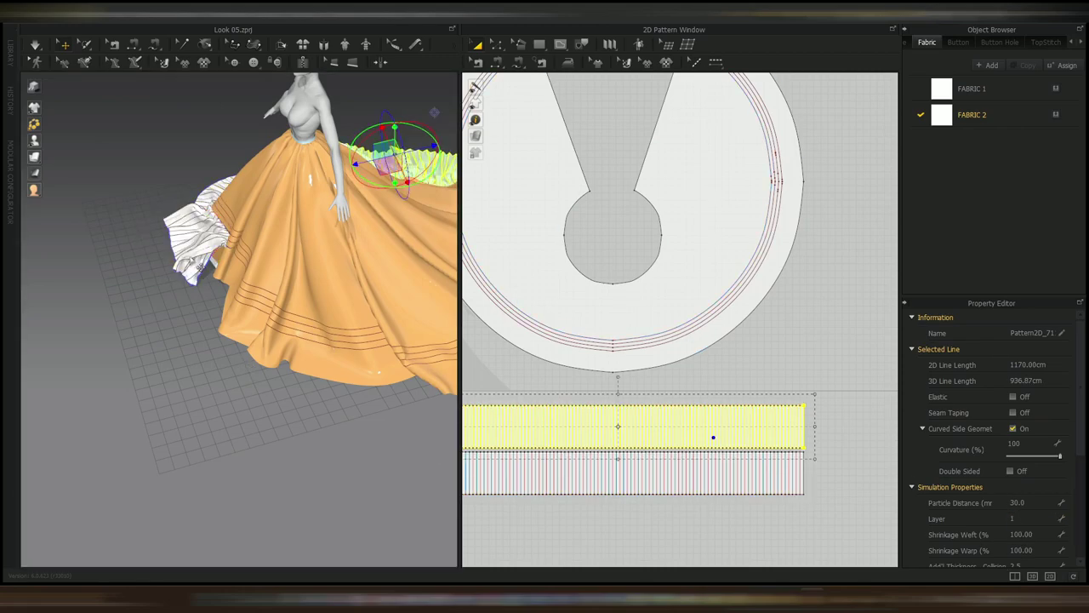
pyautogui.press('space')
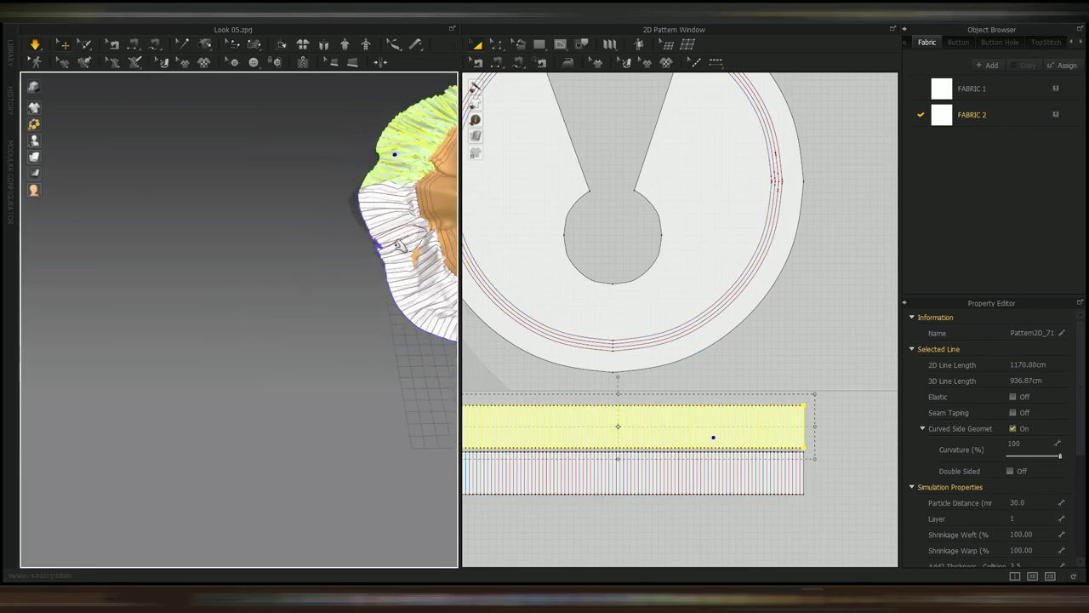
pyautogui.click(398, 245)
pyautogui.moveTo(342, 246)
pyautogui.mouseDown(button='right')
pyautogui.moveTo(394, 268)
pyautogui.moveTo(347, 262)
pyautogui.mouseUp(button='right')
pyautogui.click(252, 325)
pyautogui.moveTo(255, 323); pyautogui.dragTo(188, 311, button='right')
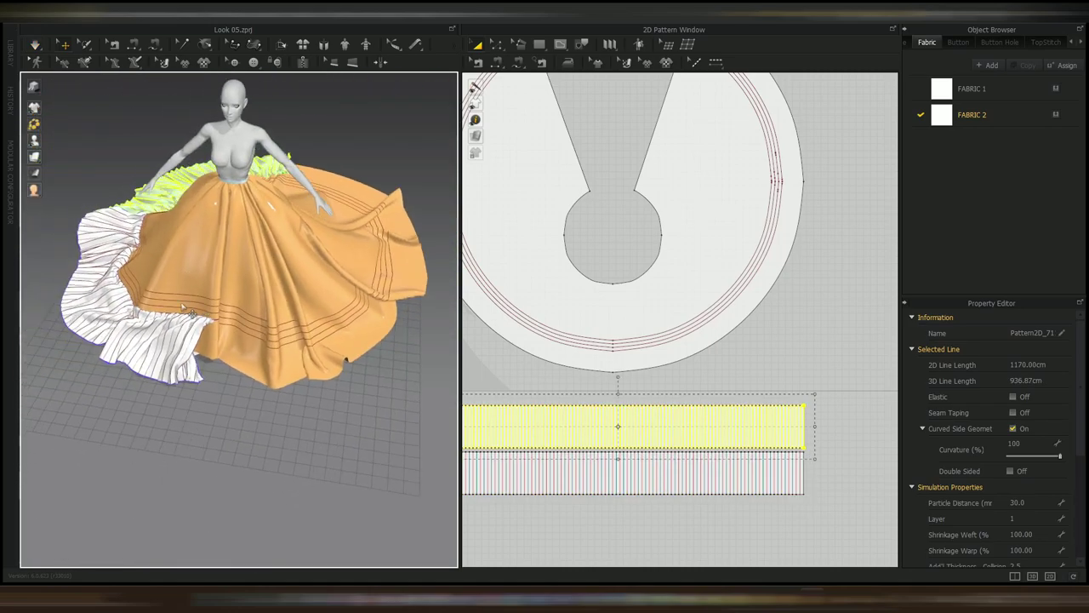
# - Freeze the circle skirt
pyautogui.click(177, 271)
pyautogui.hotkey('ctrl', 'k')
pyautogui.click(120, 300)
pyautogui.moveTo(177, 270); pyautogui.dragTo(174, 326, button='right')
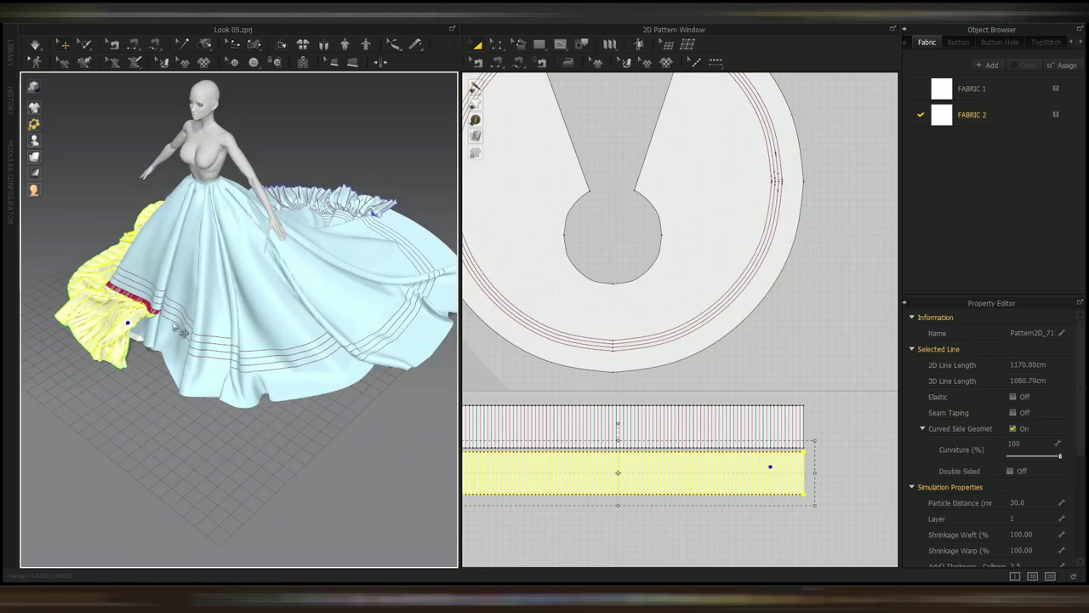
# - Simulate the garment and pull the second pleated strip outward from under the frozen skirt at several places around the hem
pyautogui.click(174, 332)
pyautogui.moveTo(175, 332); pyautogui.dragTo(280, 337, button='right')
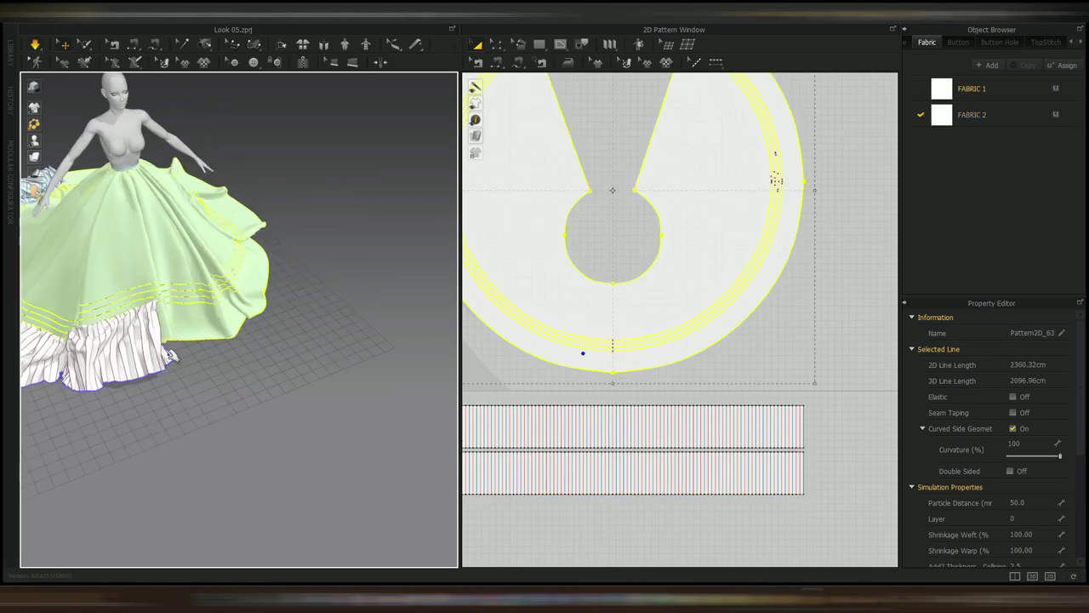
pyautogui.moveTo(173, 374); pyautogui.dragTo(225, 359)
pyautogui.moveTo(77, 320); pyautogui.dragTo(217, 324, button='right')
pyautogui.moveTo(249, 348); pyautogui.dragTo(330, 340)
pyautogui.moveTo(330, 341); pyautogui.dragTo(255, 379, button='right')
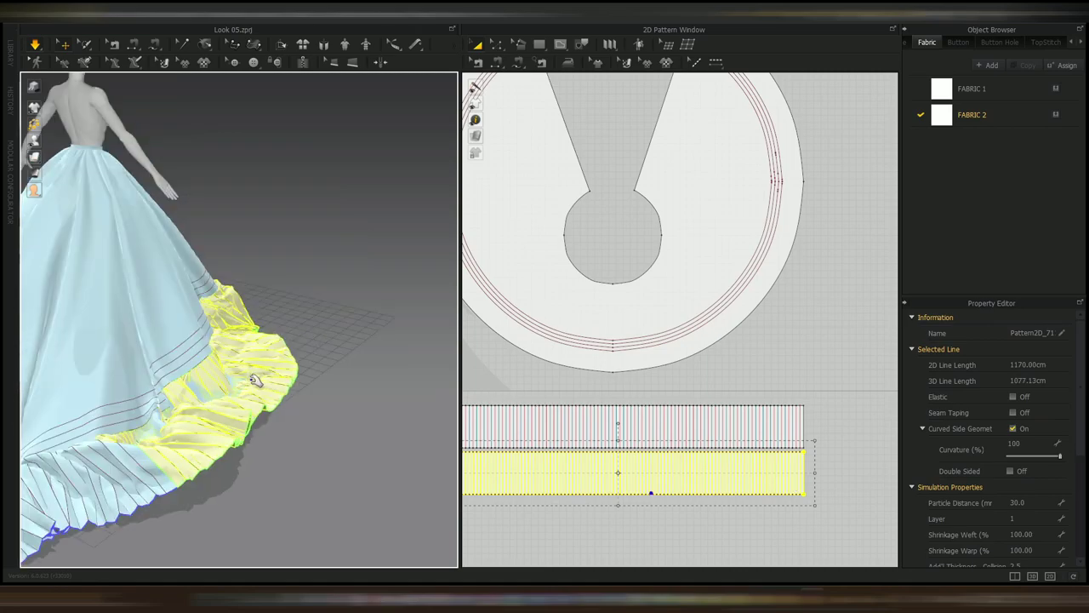
pyautogui.press('space')
pyautogui.click(171, 310)
pyautogui.moveTo(252, 372); pyautogui.dragTo(281, 371)
pyautogui.moveTo(281, 371); pyautogui.dragTo(182, 376, button='right')
pyautogui.click(196, 373)
pyautogui.press('space')
# - Try pulling the bunched edge of the second pleated strip further outward during simulation, and undo the last pulls
pyautogui.moveTo(84, 352); pyautogui.dragTo(275, 195, button='right')
pyautogui.click(1025, 519)
pyautogui.write('0')
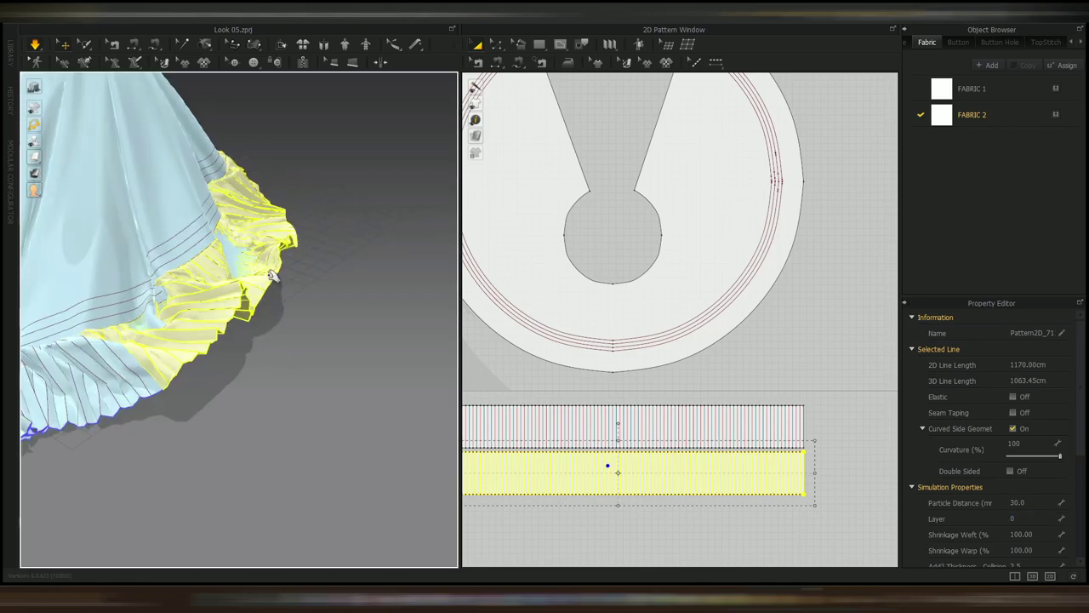
pyautogui.moveTo(275, 271); pyautogui.dragTo(298, 262)
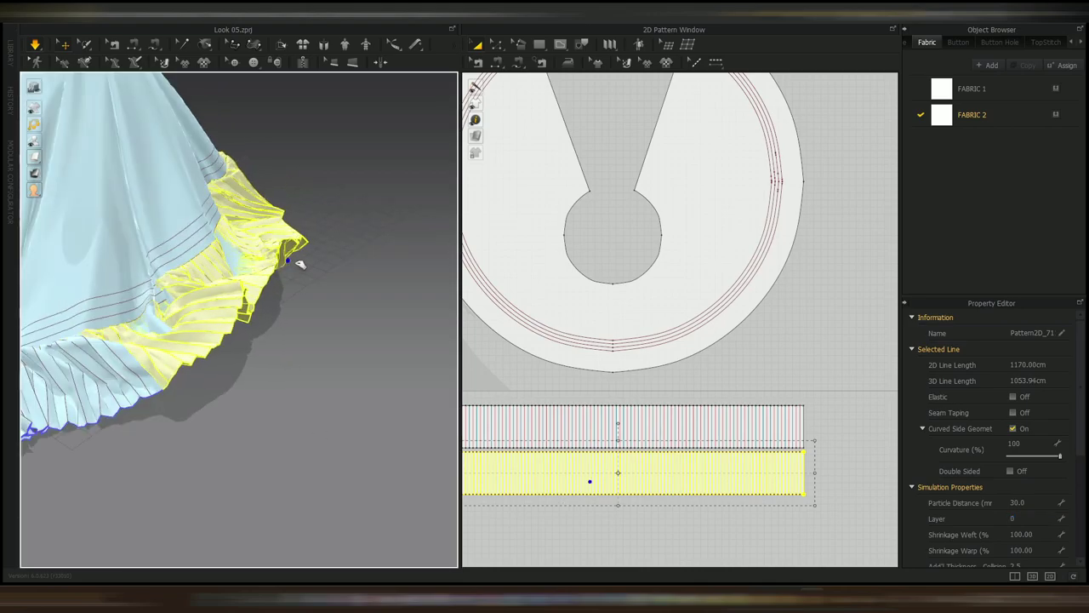
pyautogui.moveTo(298, 262); pyautogui.dragTo(165, 314, button='right')
pyautogui.hotkey('ctrl', 'z')
pyautogui.hotkey('ctrl', 'z')
pyautogui.press('space')
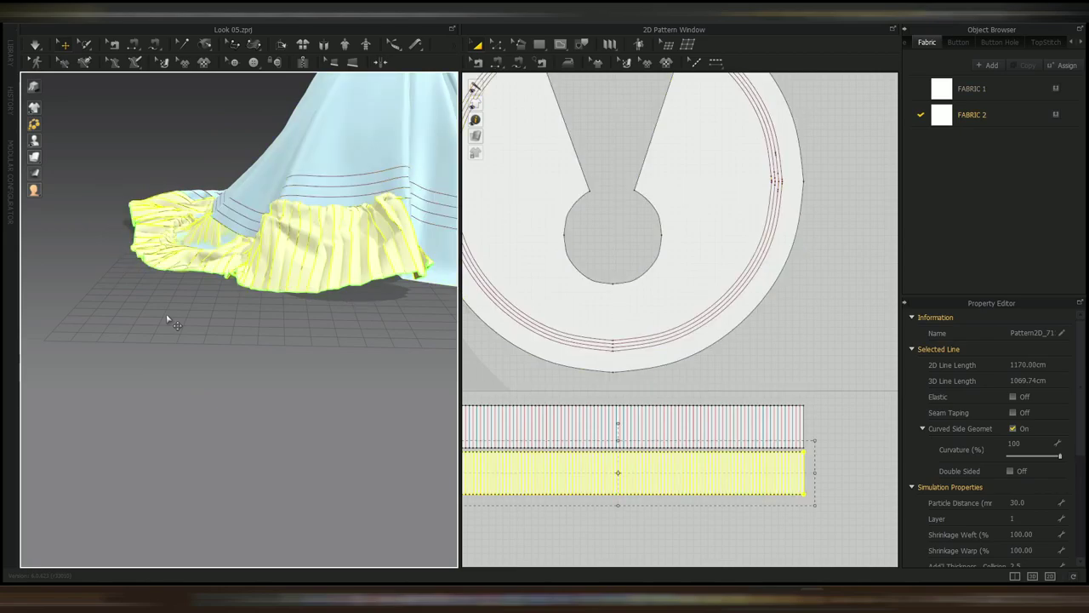
pyautogui.hotkey('ctrl', 'z')
# - Change the physical property preset of FABRIC 2
pyautogui.click(972, 115)
pyautogui.click(997, 527)
pyautogui.click(990, 49)
# - Strengthen the second pleated strip and pull it outward around the hem while simulating
pyautogui.moveTo(298, 249); pyautogui.dragTo(241, 318, button='right')
pyautogui.click(338, 262)
pyautogui.scroll(-3, 296, 323)
pyautogui.press('space')
pyautogui.moveTo(321, 281); pyautogui.dragTo(356, 295)
pyautogui.moveTo(356, 295); pyautogui.dragTo(315, 297, button='right')
pyautogui.moveTo(337, 293); pyautogui.dragTo(341, 314)
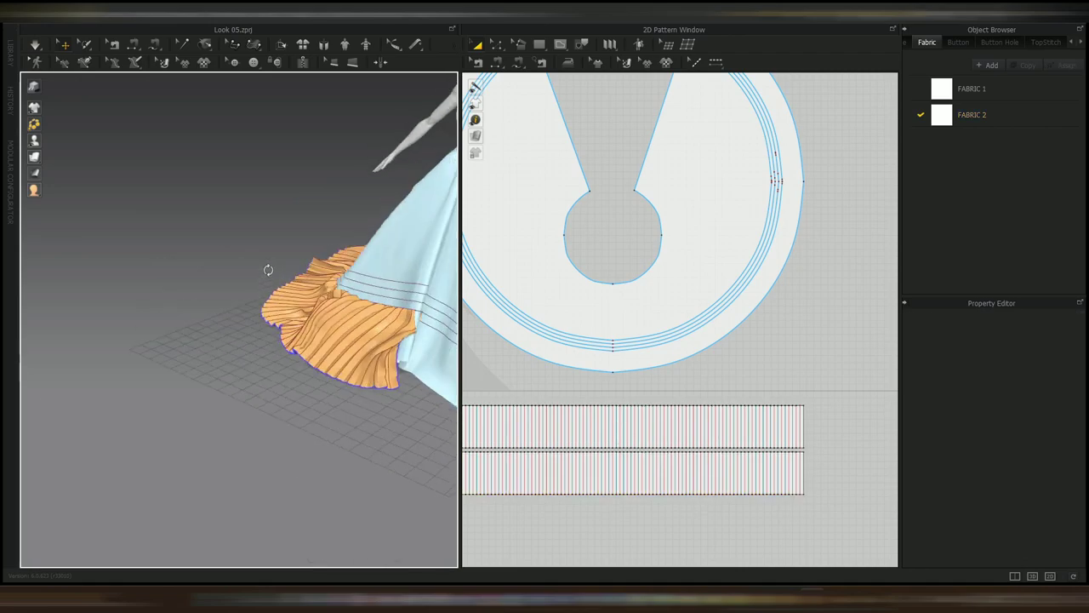
pyautogui.moveTo(267, 270); pyautogui.dragTo(286, 285, button='right')
pyautogui.click(270, 294)
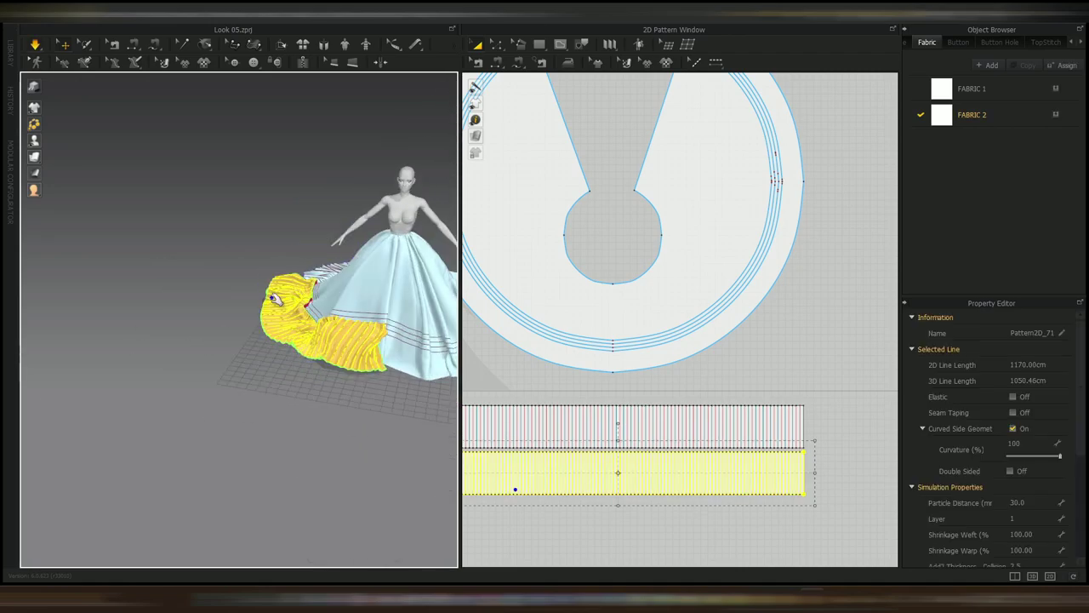
# - Remove the strengthening from the second strip, pull its pleats into place and stop the simulation
pyautogui.rightClick(267, 295)
pyautogui.click(162, 289)
pyautogui.moveTo(162, 289); pyautogui.dragTo(209, 284, button='right')
pyautogui.click(286, 313)
pyautogui.moveTo(268, 323); pyautogui.dragTo(252, 313)
pyautogui.press('space')
pyautogui.moveTo(253, 313); pyautogui.dragTo(217, 294, button='right')
# - Duplicate the second pleated strip directly below the original in the 2D pattern layout
pyautogui.scroll(-3, 693, 209)
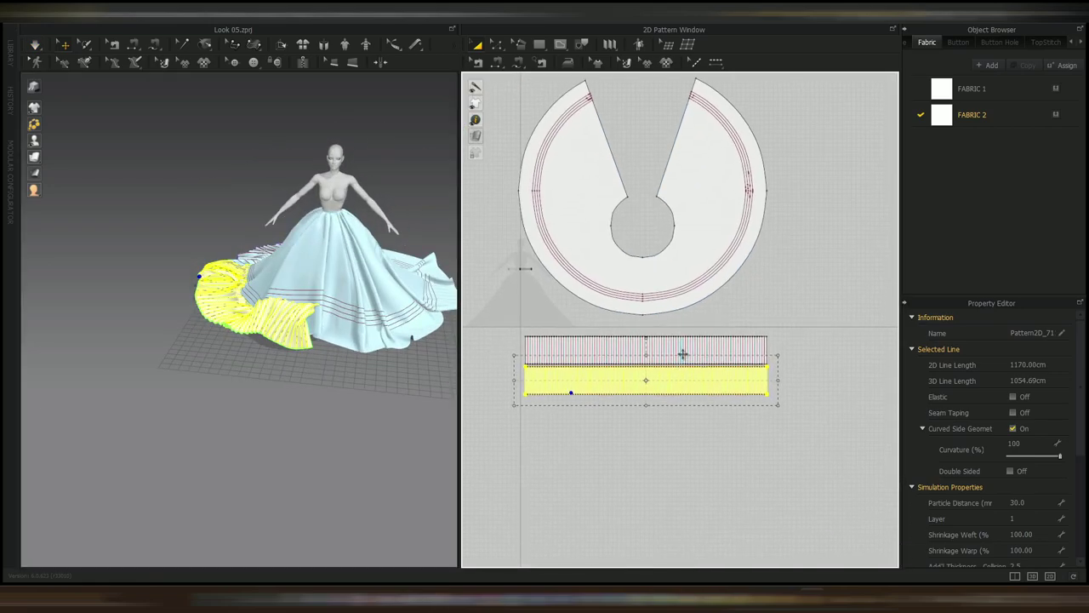
pyautogui.hotkey('ctrl', 'c')
pyautogui.hotkey('ctrl', 'v')
pyautogui.scroll(5, 647, 414)
pyautogui.moveTo(647, 414); pyautogui.dragTo(800, 414, button='middle')
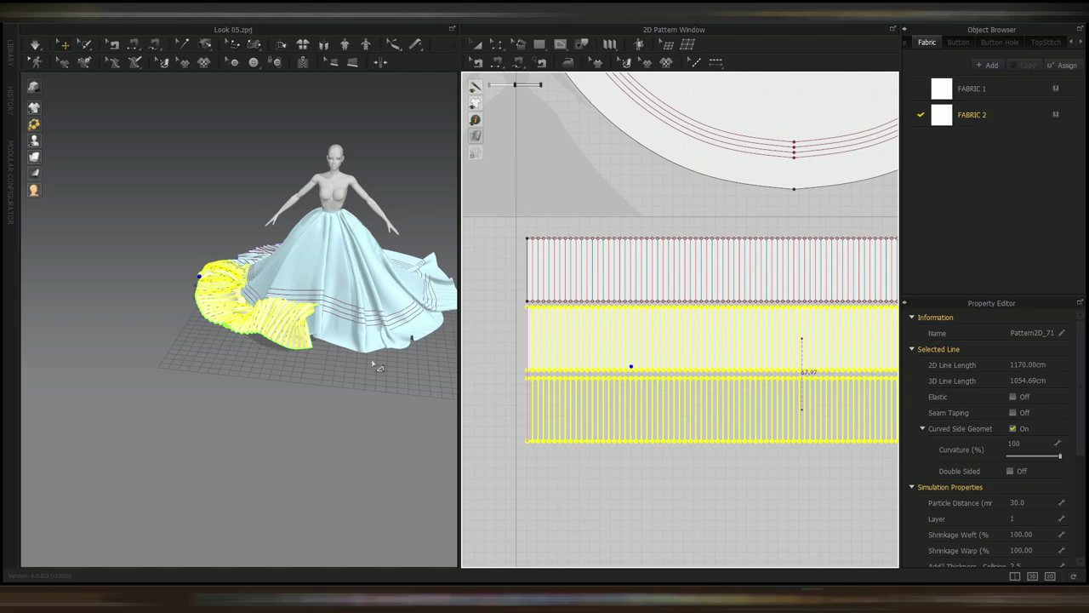
pyautogui.press('space')
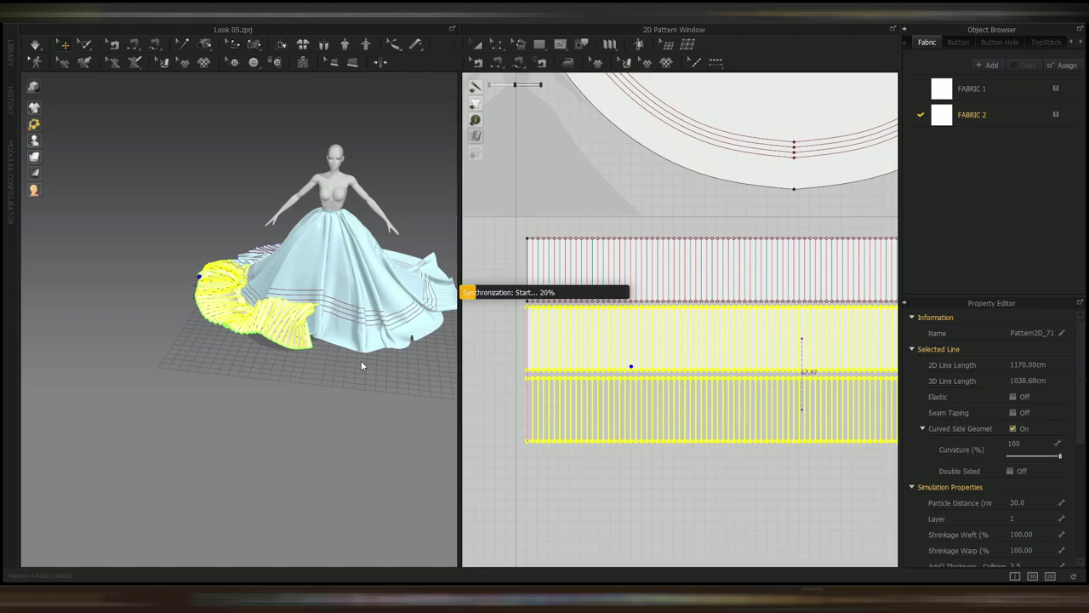
# - Move and rotate the new third strip in 3D so it sits along the skirt's front hem beside the second strip
pyautogui.scroll(-4, 361, 362)
pyautogui.moveTo(361, 362); pyautogui.dragTo(400, 306, button='right')
pyautogui.moveTo(277, 324); pyautogui.dragTo(373, 279)
pyautogui.moveTo(388, 226); pyautogui.dragTo(398, 299, button='right')
pyautogui.click(359, 343)
pyautogui.moveTo(365, 383); pyautogui.dragTo(380, 347)
pyautogui.moveTo(388, 349); pyautogui.dragTo(344, 326, button='right')
pyautogui.scroll(3, 341, 349)
pyautogui.moveTo(315, 406); pyautogui.dragTo(299, 408)
pyautogui.moveTo(305, 379); pyautogui.dragTo(309, 362)
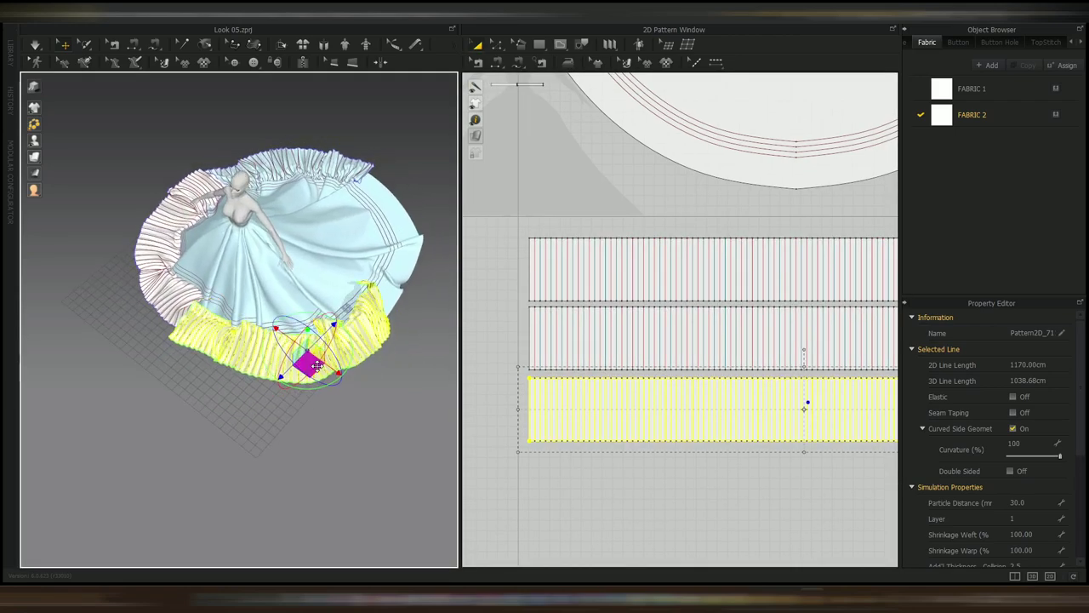
pyautogui.moveTo(340, 366); pyautogui.dragTo(375, 311, button='right')
# - Sew the third strip's upper edge to the skirt's lowest internal line, starting at the front center point, with Free Sewing
pyautogui.scroll(-4, 527, 374)
pyautogui.press('m')
pyautogui.click(529, 375)
pyautogui.scroll(2, 634, 379)
pyautogui.click(715, 376)
pyautogui.moveTo(526, 234); pyautogui.dragTo(621, 360, button='middle')
pyautogui.click(614, 351)
pyautogui.scroll(10, 786, 180)
pyautogui.click(790, 150)
pyautogui.scroll(-2, 360, 415)
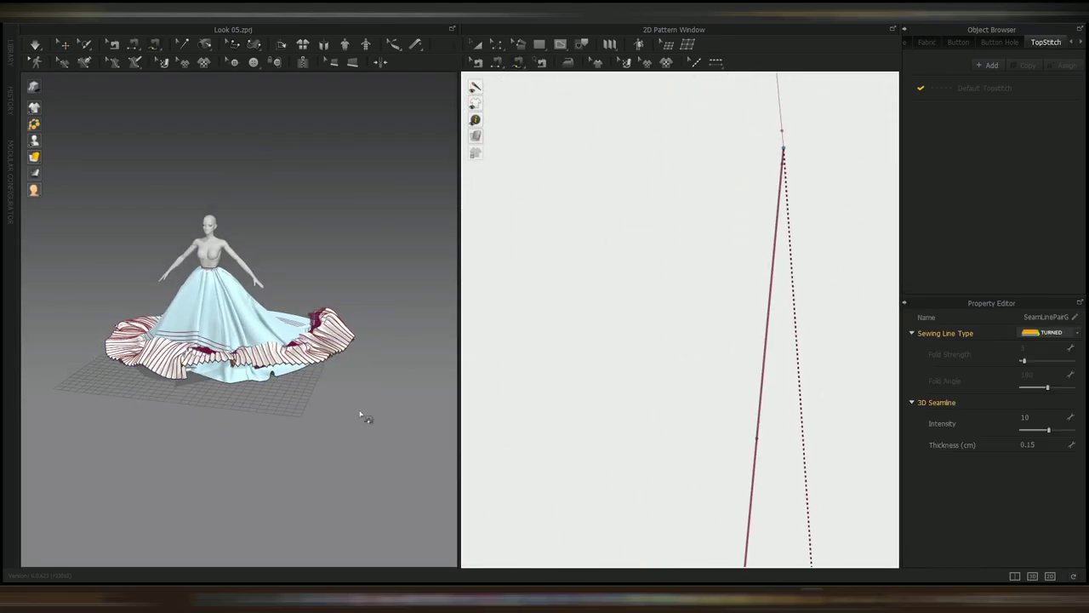
# - Sew the third strip's left end edge to the second strip's right end edge
pyautogui.moveTo(352, 418); pyautogui.dragTo(285, 444, button='right')
pyautogui.scroll(-10, 752, 475)
pyautogui.scroll(5, 686, 387)
pyautogui.click(508, 431)
pyautogui.moveTo(868, 381); pyautogui.dragTo(536, 373, button='middle')
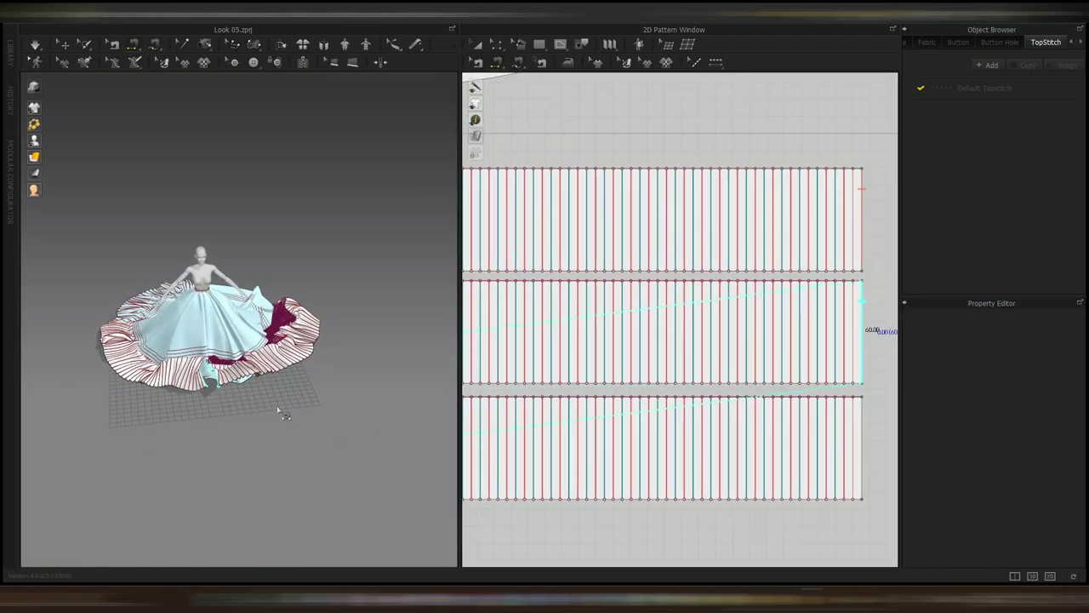
pyautogui.click(861, 316)
pyautogui.scroll(3, 288, 407)
# - Unfreeze the second pleated strip and simulate the garment to draw the third strip onto the hem
pyautogui.moveTo(294, 407); pyautogui.dragTo(309, 372, button='right')
pyautogui.press('space')
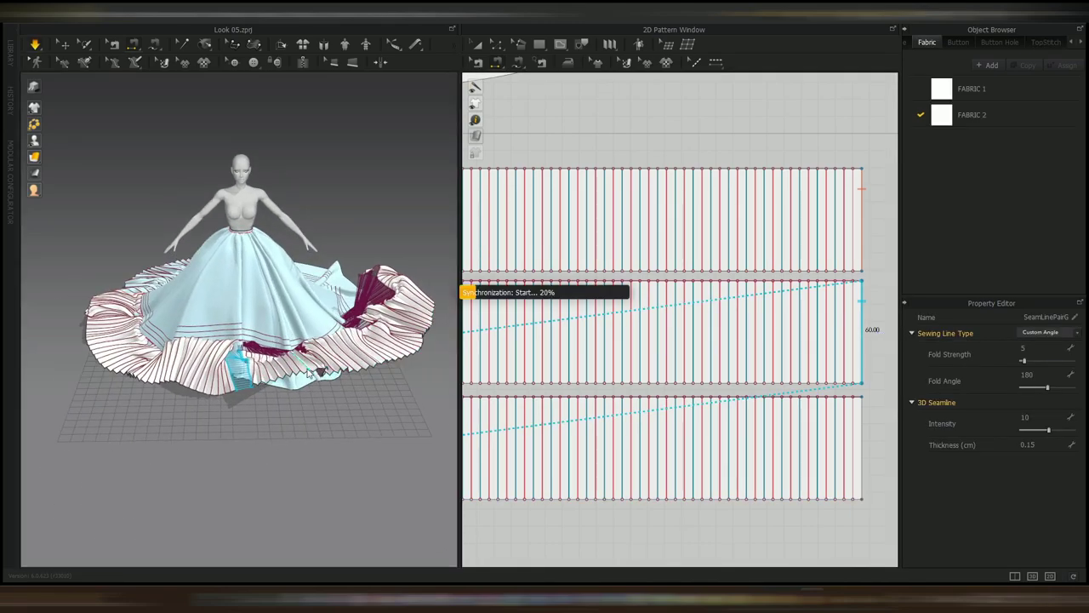
pyautogui.press('q')
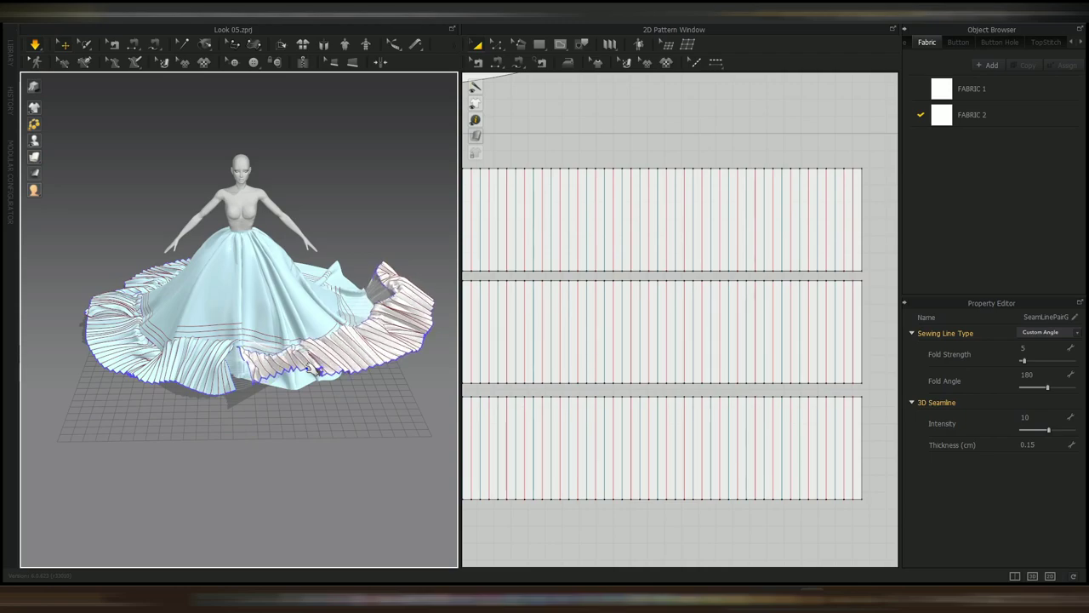
pyautogui.press('space')
pyautogui.press('space')
pyautogui.press('space')
pyautogui.press('space')
pyautogui.press('space')
pyautogui.press('space')
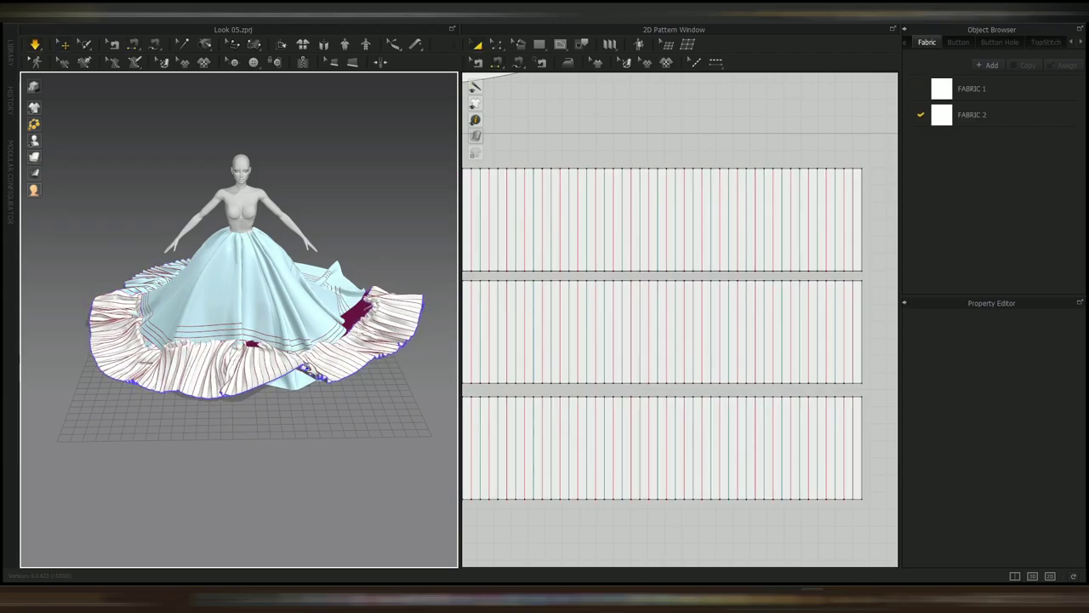
pyautogui.press('space')
pyautogui.press('space')
pyautogui.press('space')
# - Apply the Silk_Organza physical preset to FABRIC 2 and simulate the garment
pyautogui.click(927, 43)
pyautogui.click(1018, 119)
pyautogui.scroll(-10, 1004, 477)
pyautogui.click(1038, 528)
pyautogui.click(995, 462)
pyautogui.press('space')
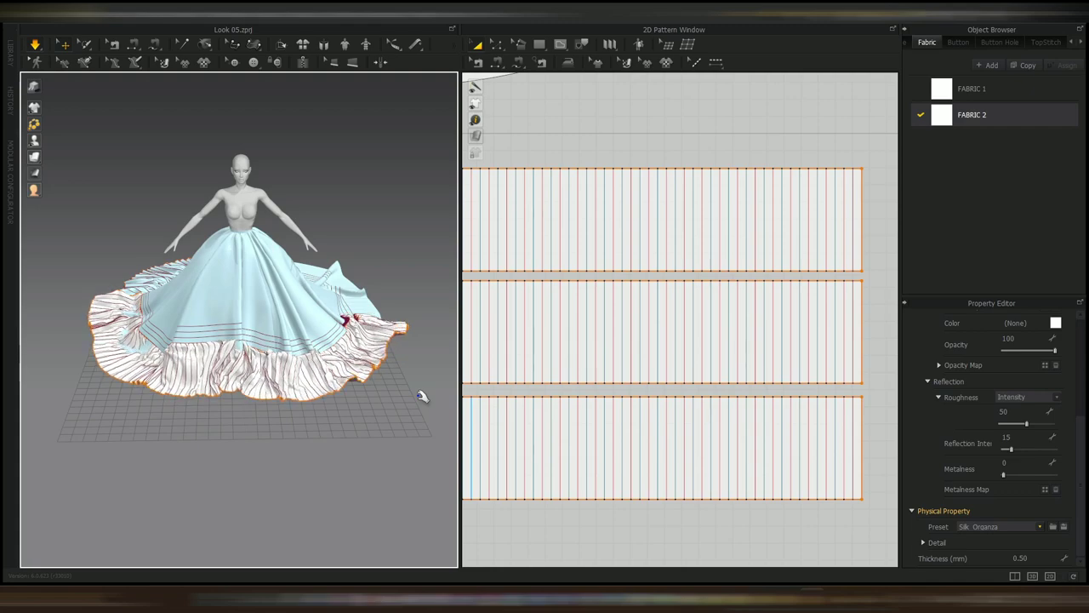
# - Strengthen the second and third pleated strips while the simulation runs
pyautogui.click(232, 373)
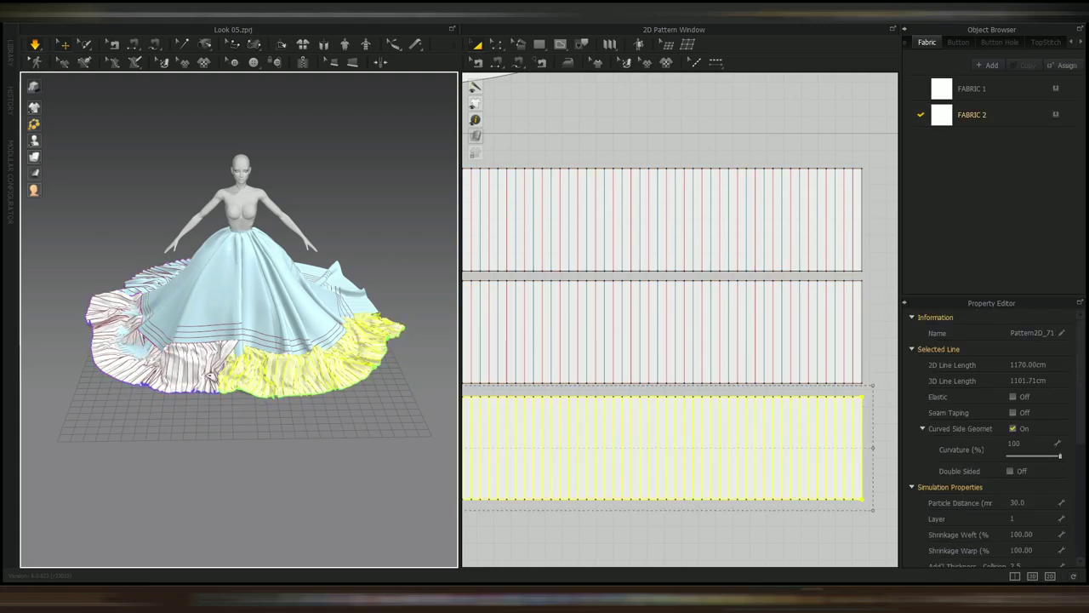
pyautogui.keyDown('shift'); pyautogui.click(205, 374); pyautogui.keyUp('shift')
pyautogui.hotkey('ctrl', 'h')
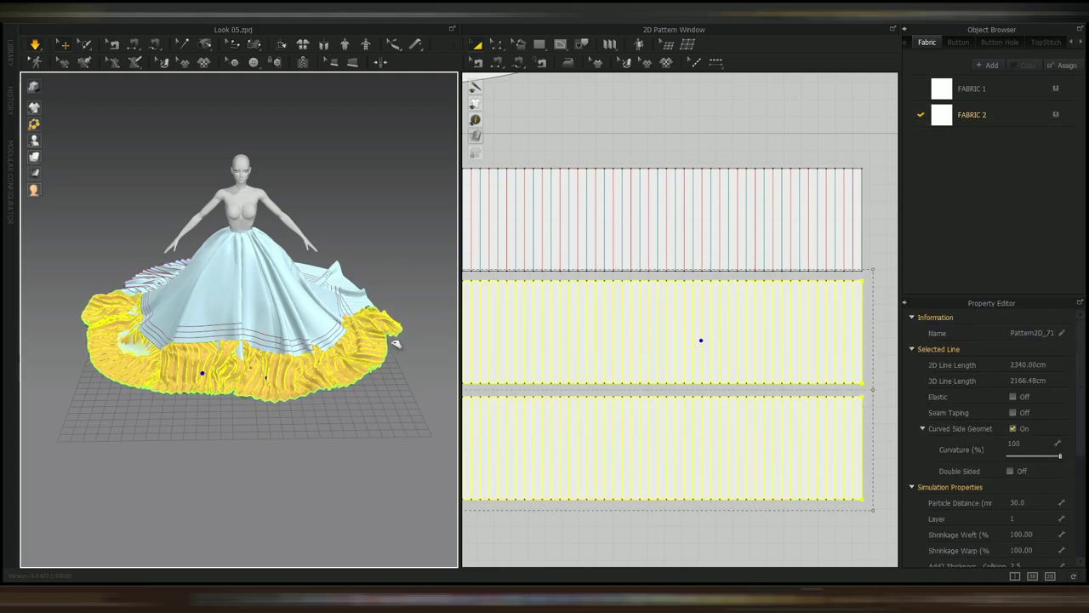
pyautogui.moveTo(412, 354); pyautogui.dragTo(410, 340, button='right')
pyautogui.moveTo(310, 390); pyautogui.dragTo(404, 379, button='right')
pyautogui.moveTo(366, 340); pyautogui.dragTo(374, 442, button='middle')
pyautogui.scroll(-2, 371, 408)
pyautogui.moveTo(370, 400); pyautogui.dragTo(353, 382, button='right')
# - Unfreeze and strengthen the circle skirt, and let it settle with the strips in the simulation
pyautogui.click(333, 351)
pyautogui.moveTo(282, 361); pyautogui.dragTo(313, 359, button='right')
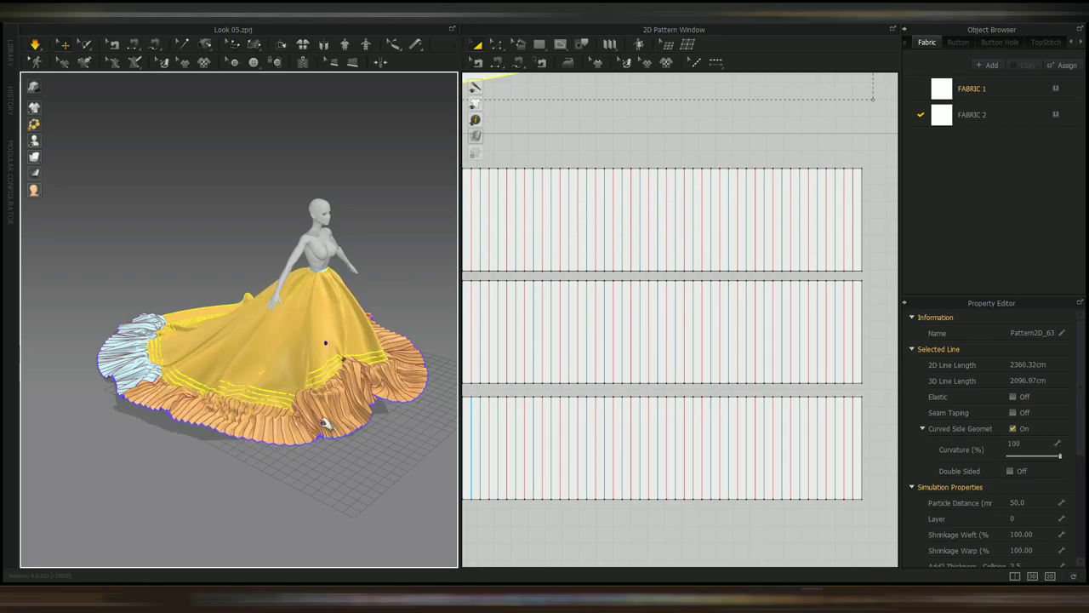
pyautogui.moveTo(326, 424); pyautogui.dragTo(291, 402, button='right')
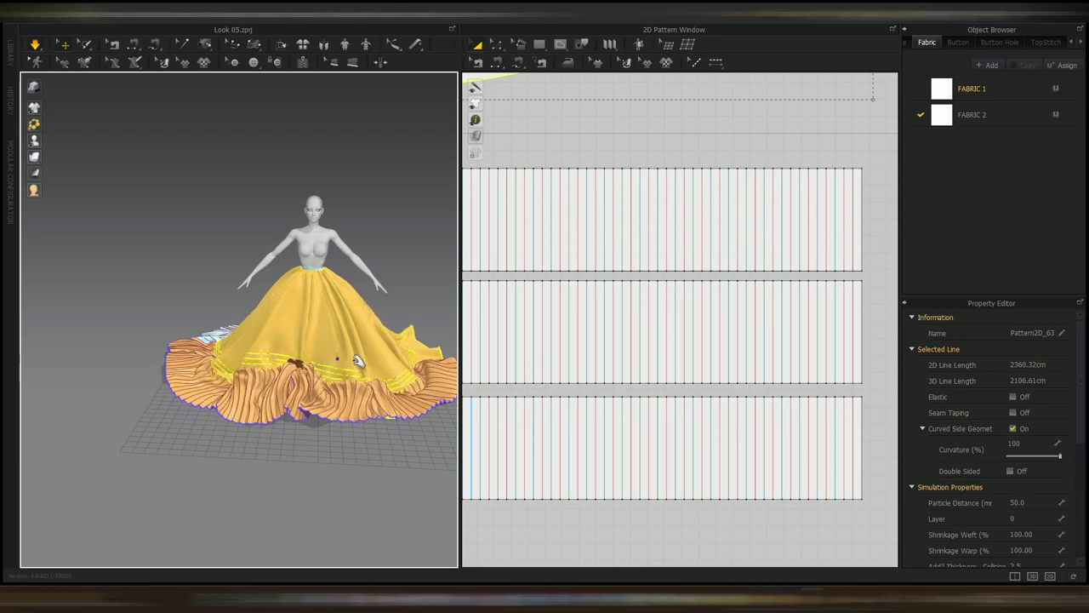
pyautogui.press('space')
# - Try setting the self-collision iteration count to 5 in the simulation properties
pyautogui.click(193, 236)
pyautogui.rightClick(193, 237)
pyautogui.click(242, 461)
pyautogui.click(1039, 428)
pyautogui.write('5')
pyautogui.click(365, 485)
pyautogui.moveTo(364, 485); pyautogui.dragTo(401, 513, button='right')
# - Simulate the strengthened skirt and strips with the first pleated strip still frozen
pyautogui.click(204, 302)
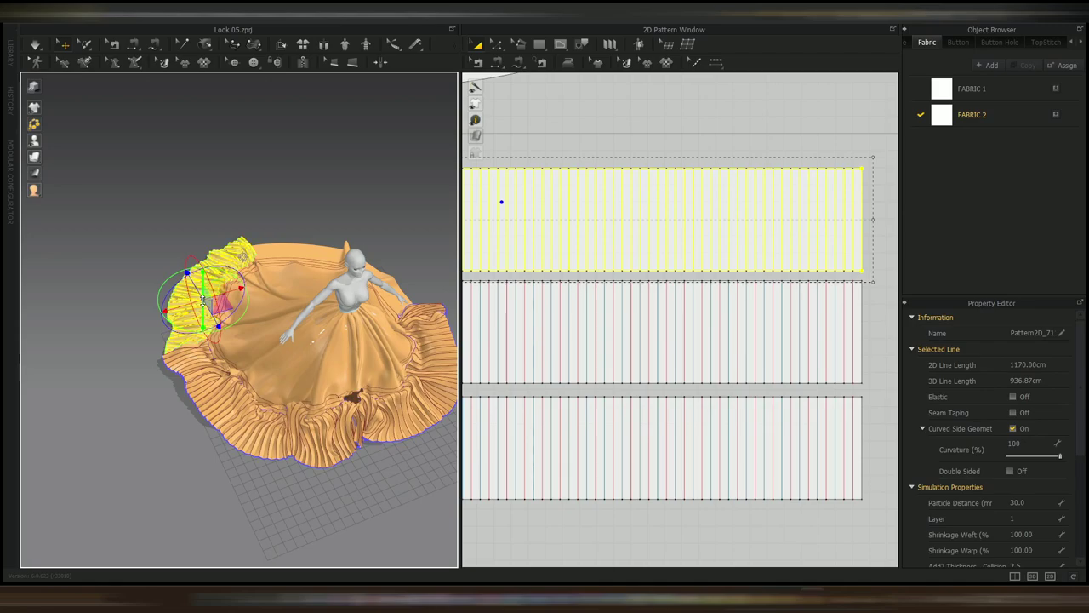
pyautogui.moveTo(358, 286); pyautogui.dragTo(314, 243, button='right')
pyautogui.scroll(-2, 314, 242)
pyautogui.press('space')
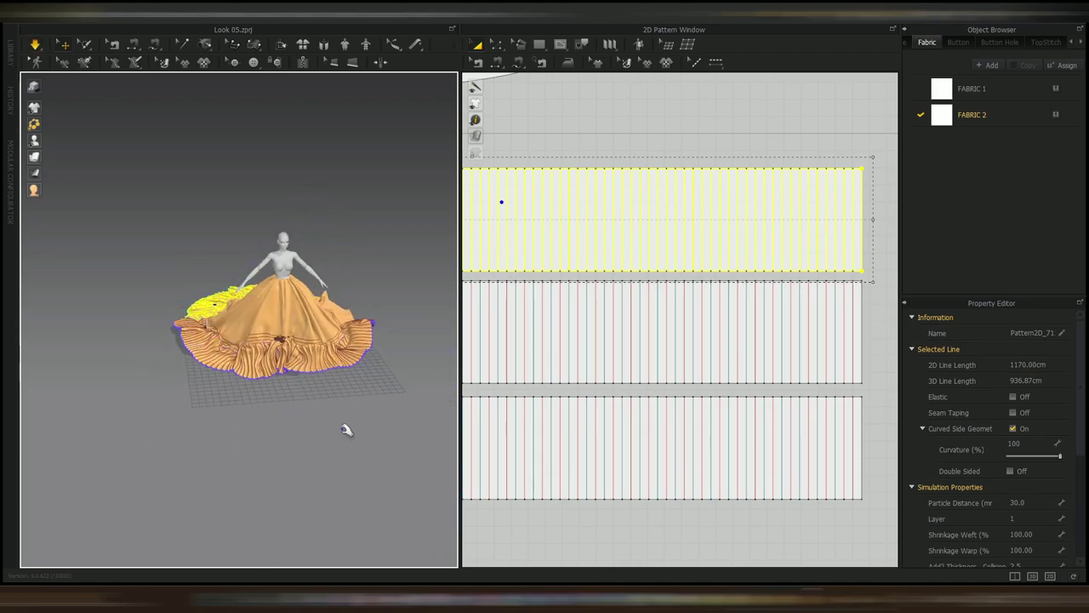
pyautogui.moveTo(346, 430); pyautogui.dragTo(396, 430, button='right')
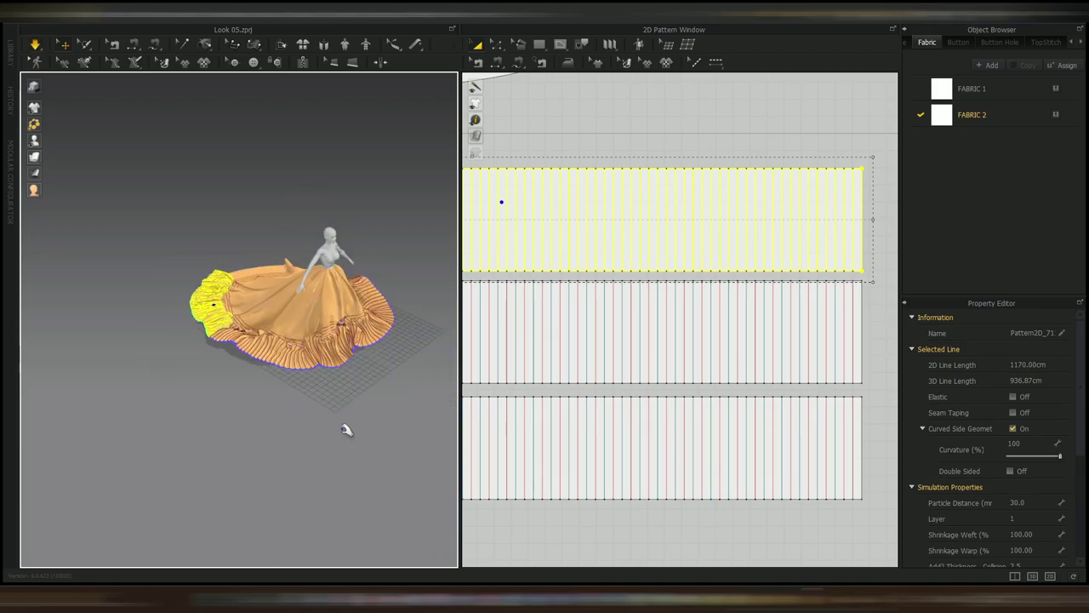
pyautogui.press('space')
pyautogui.press('space')
pyautogui.click(353, 422)
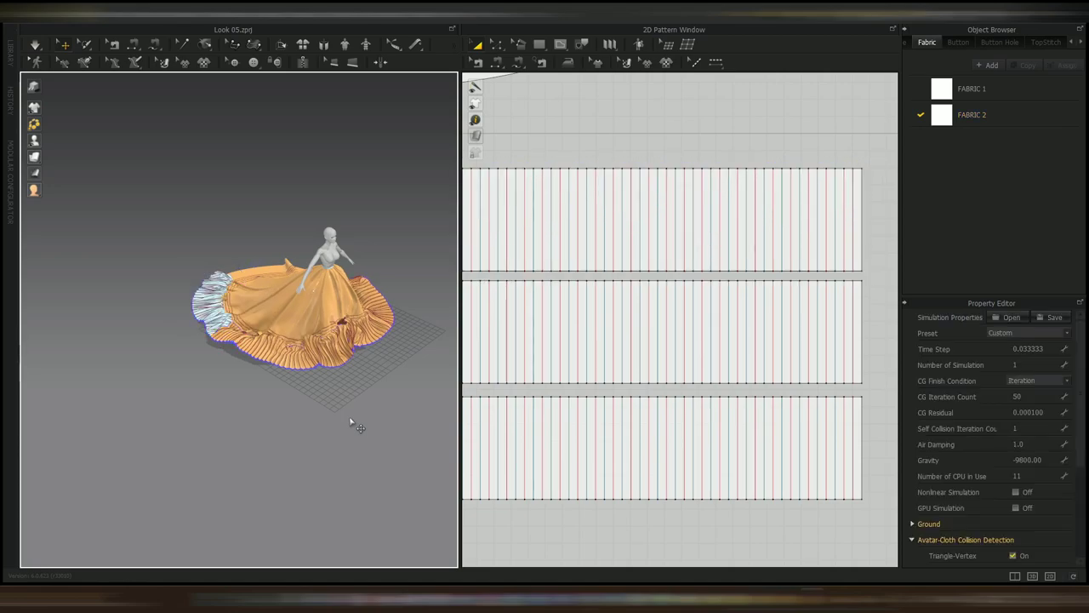
pyautogui.click(342, 316)
pyautogui.press('space')
# - Move the third and second pleated strips outward, away from the skirt's front hem
pyautogui.scroll(3, 377, 407)
pyautogui.moveTo(378, 407); pyautogui.dragTo(342, 435, button='right')
pyautogui.click(175, 307)
pyautogui.scroll(-1, 298, 383)
pyautogui.scroll(-2, 298, 383)
pyautogui.moveTo(279, 276); pyautogui.dragTo(316, 294)
pyautogui.moveTo(316, 366); pyautogui.dragTo(264, 341, button='right')
pyautogui.moveTo(228, 244); pyautogui.dragTo(200, 258)
# - Deactivate the second and third pleated strips together
pyautogui.keyDown('shift'); pyautogui.click(314, 316); pyautogui.keyUp('shift')
pyautogui.rightClick(317, 316)
pyautogui.click(372, 80)
pyautogui.moveTo(264, 290); pyautogui.dragTo(323, 334, button='right')
pyautogui.scroll(2, 323, 335)
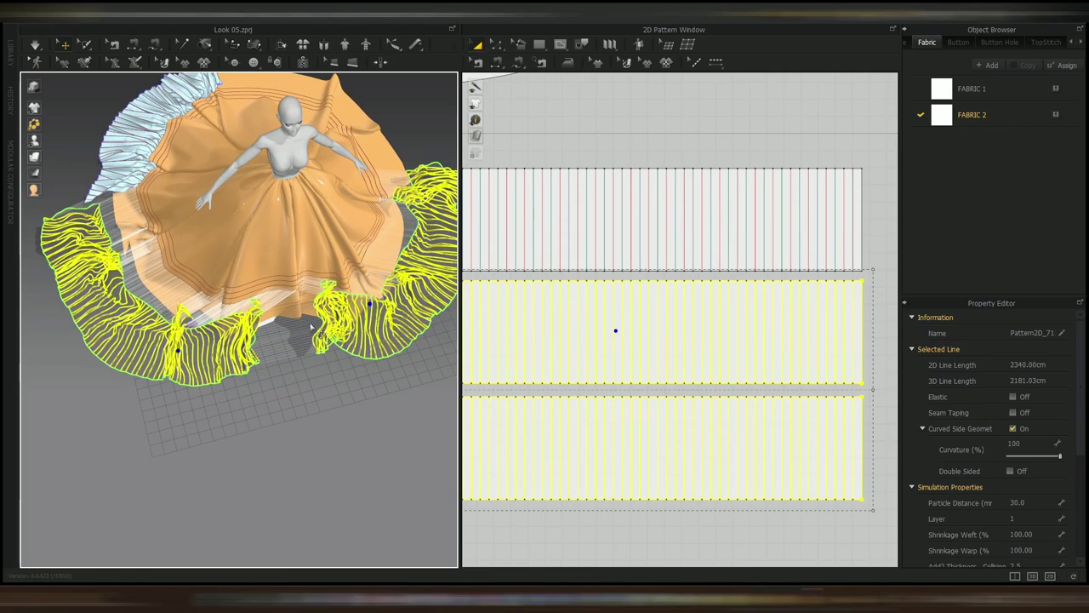
# - Simulate the circle skirt without the deactivated strips, and reactivate both strips
pyautogui.click(152, 262)
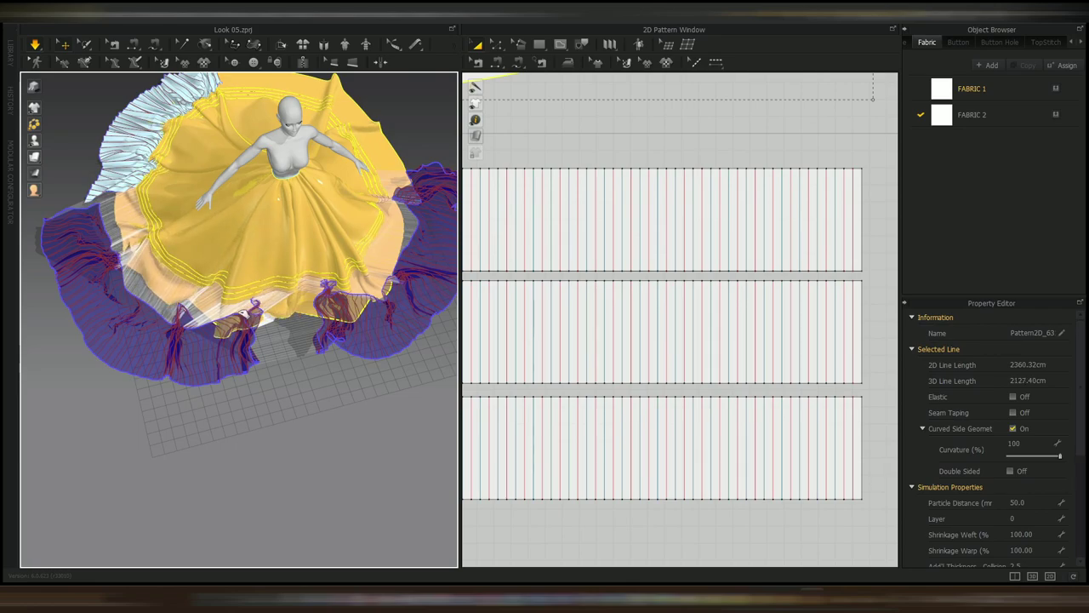
pyautogui.moveTo(288, 318); pyautogui.dragTo(280, 272, button='right')
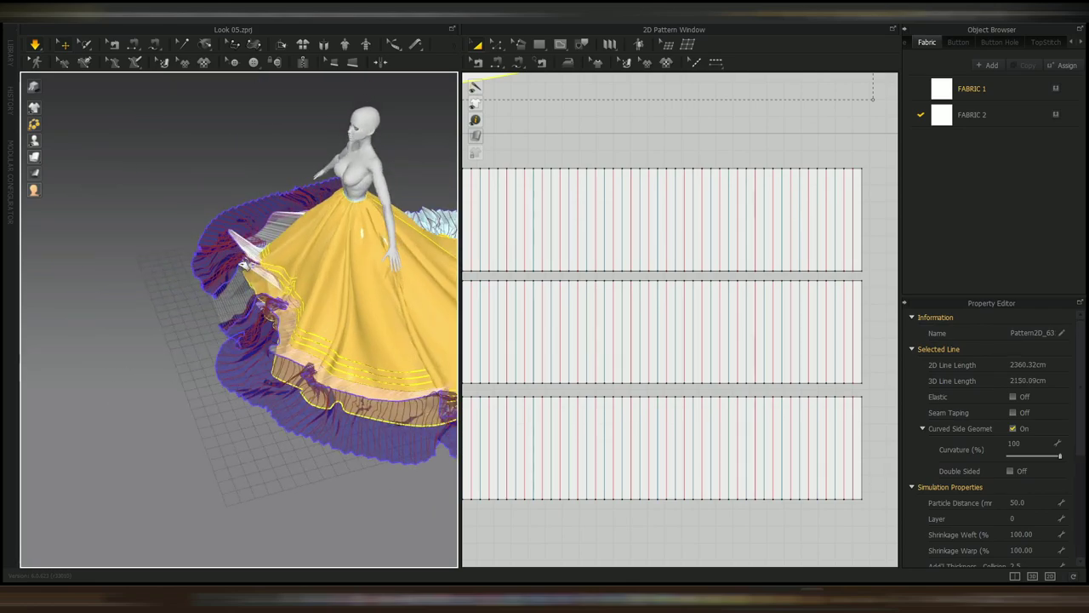
pyautogui.moveTo(242, 299); pyautogui.dragTo(414, 383, button='right')
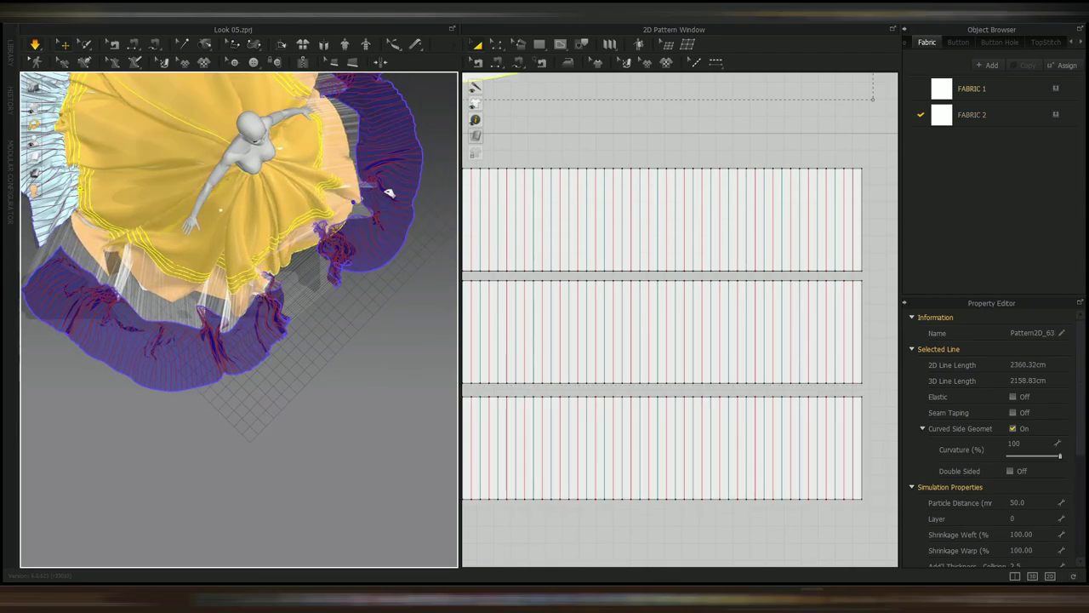
pyautogui.moveTo(277, 319); pyautogui.dragTo(239, 213, button='right')
pyautogui.press('space')
pyautogui.click(271, 220)
# - Shorten the second strip's seam on the skirt's lowest internal line to about 376.5 cm, moving its end away from the front center
pyautogui.scroll(8, 296, 246)
pyautogui.moveTo(333, 326); pyautogui.dragTo(330, 503, button='middle')
pyautogui.click(306, 246)
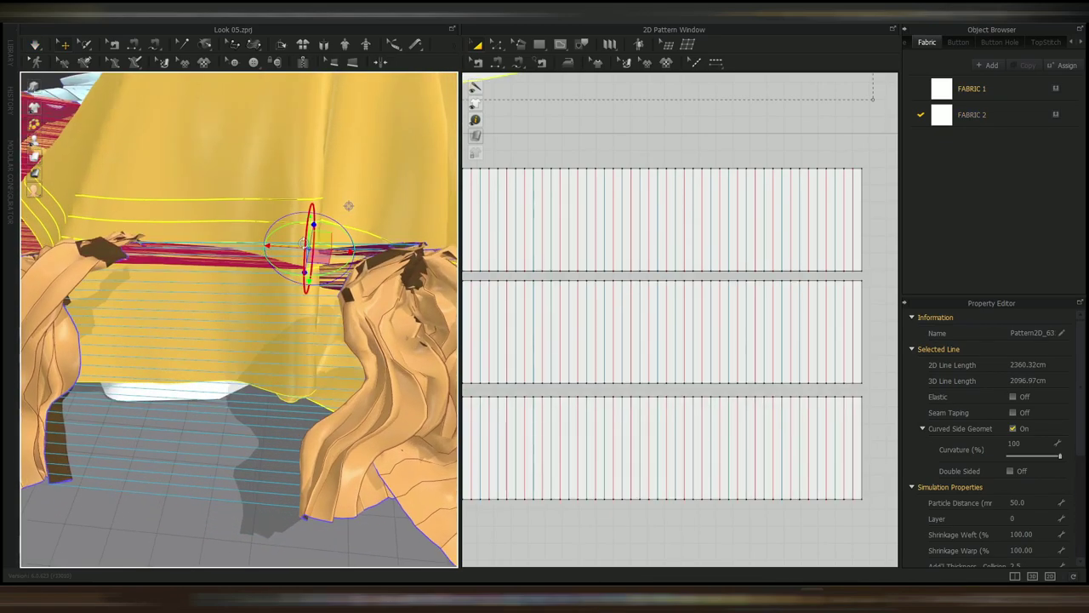
pyautogui.moveTo(349, 206); pyautogui.dragTo(344, 185, button='right')
pyautogui.scroll(-2, 613, 302)
pyautogui.moveTo(613, 301); pyautogui.dragTo(722, 296, button='middle')
pyautogui.moveTo(639, 94); pyautogui.dragTo(775, 240, button='middle')
pyautogui.scroll(3, 775, 240)
pyautogui.press('b')
pyautogui.moveTo(706, 304); pyautogui.dragTo(657, 300)
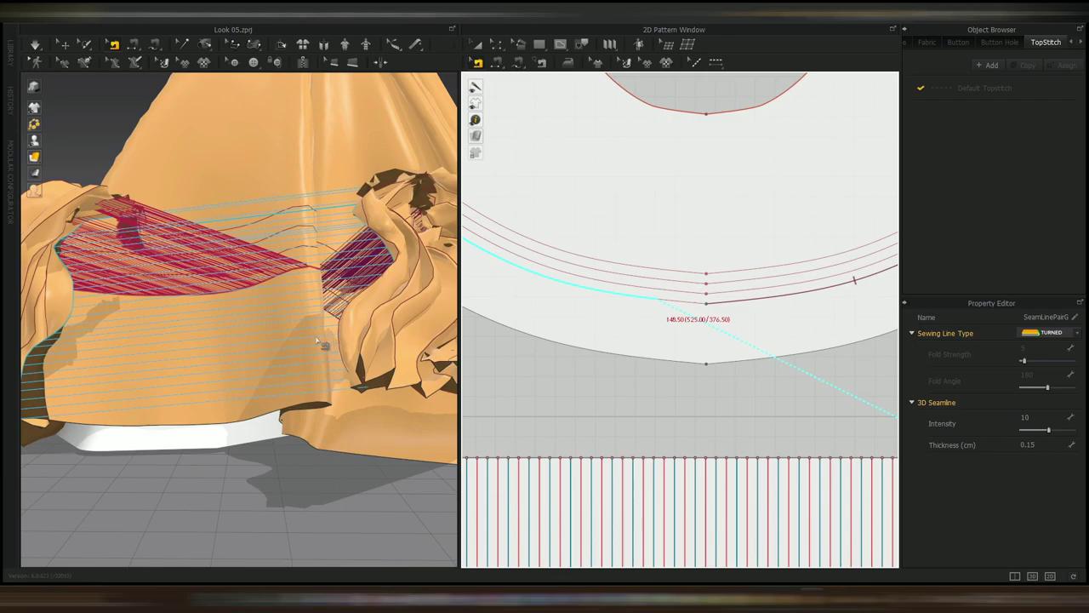
pyautogui.scroll(-3, 340, 348)
pyautogui.moveTo(357, 357); pyautogui.dragTo(313, 395, button='right')
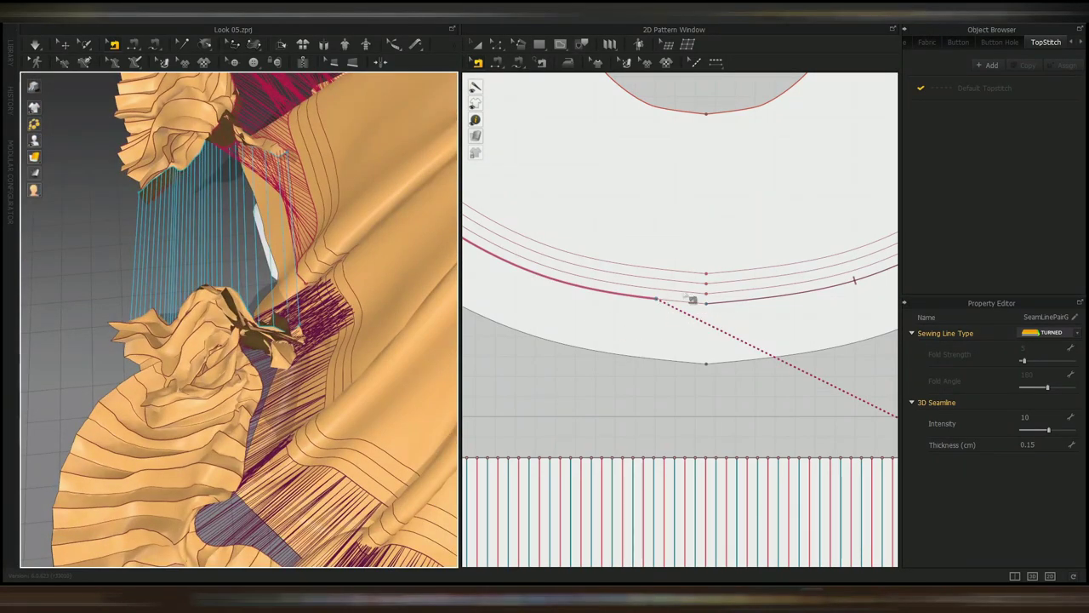
# - Shorten the third strip's seam on the skirt's lowest internal line to about 308.1 cm, moving its end away from the front center
pyautogui.click(709, 308)
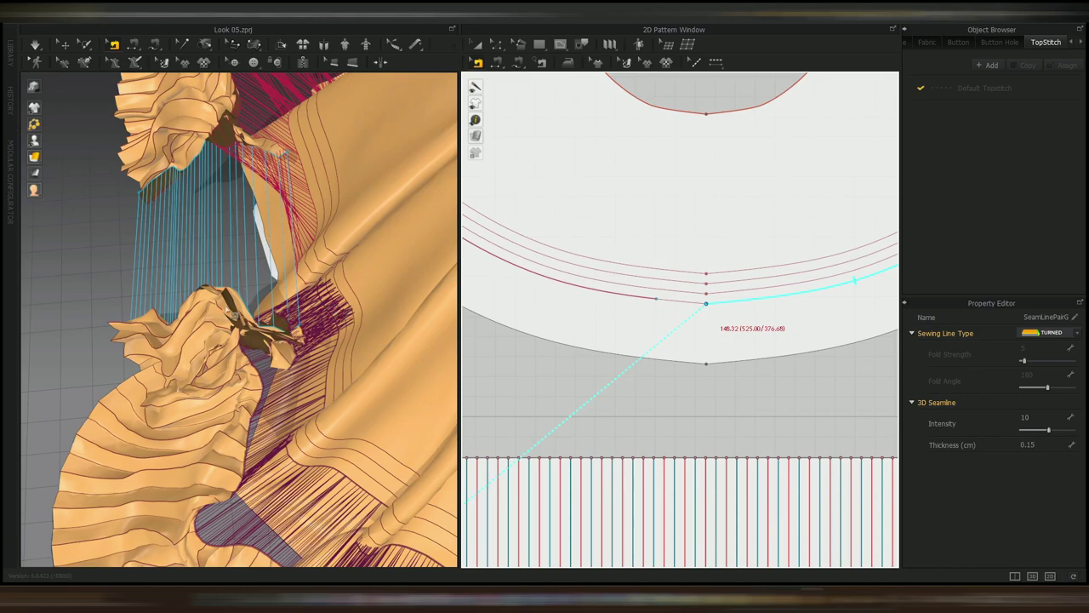
pyautogui.press('space')
pyautogui.press('space')
pyautogui.press('z')
pyautogui.click(738, 292)
pyautogui.moveTo(769, 288); pyautogui.dragTo(741, 292, button='middle')
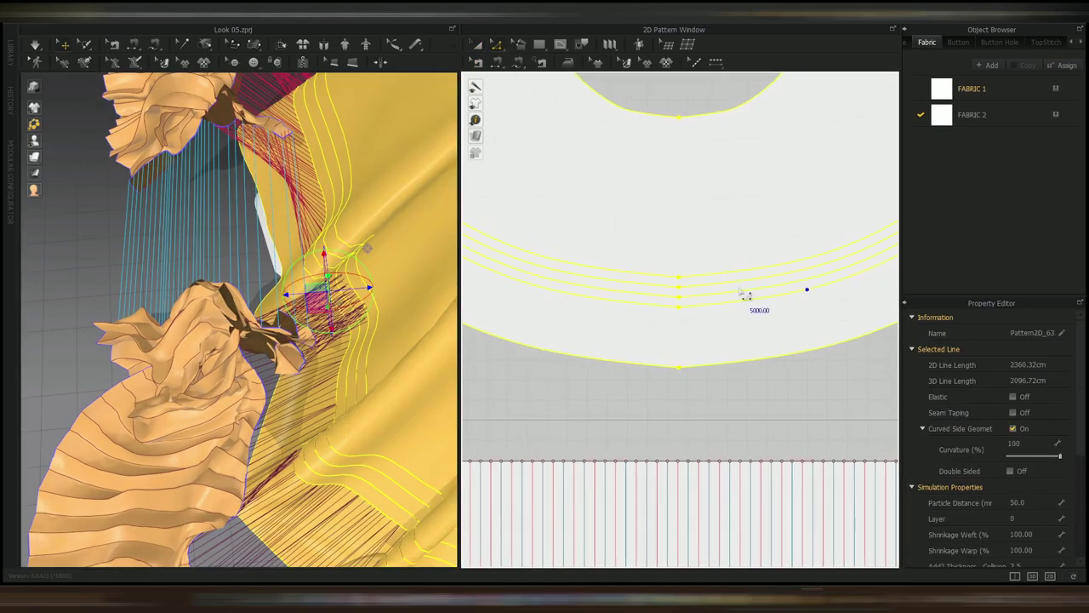
pyautogui.press('b')
pyautogui.moveTo(682, 308); pyautogui.dragTo(786, 295)
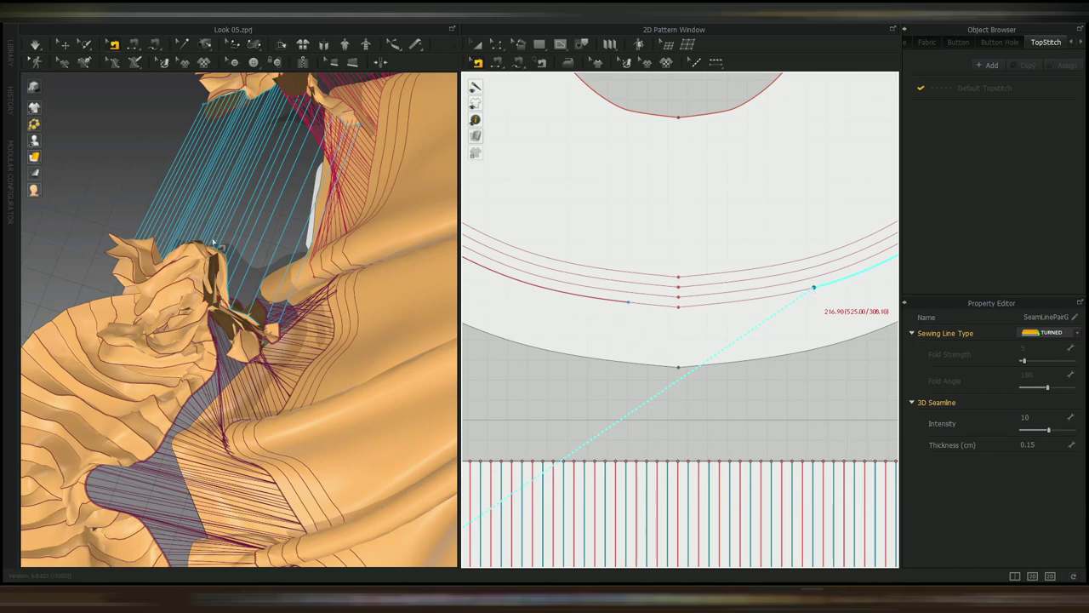
# - Reset the second pleated strip to its flat arrangement in the 3D window
pyautogui.click(213, 242)
pyautogui.scroll(-1, 213, 242)
pyautogui.scroll(-4, 525, 458)
pyautogui.moveTo(524, 459); pyautogui.dragTo(705, 353, button='middle')
pyautogui.rightClick(603, 443)
pyautogui.click(268, 242)
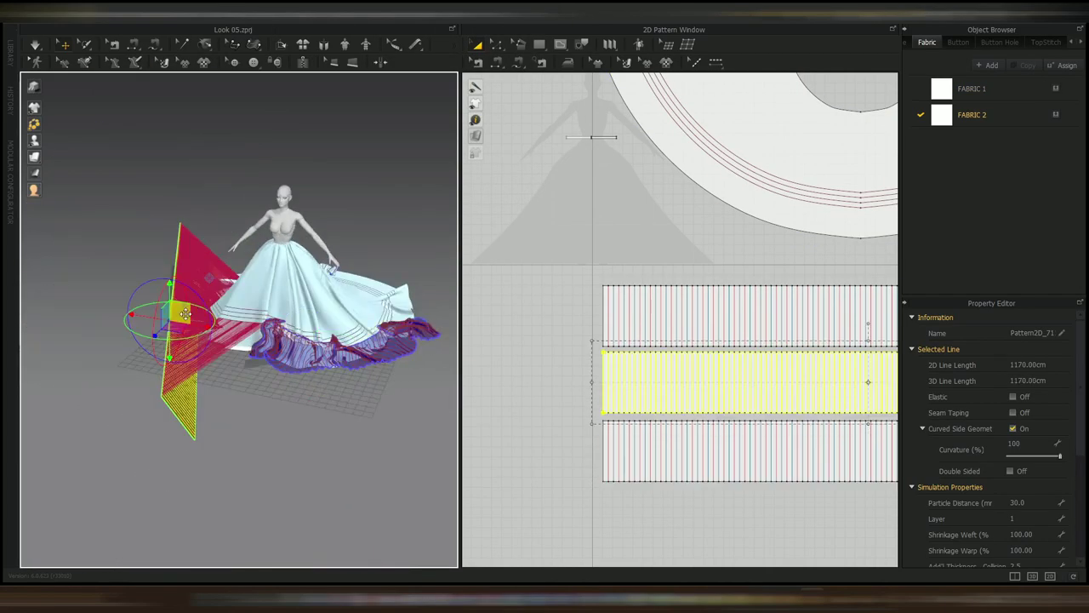
# - Move and rotate the flat second strip in 3D so it stands facing the side of the skirt it is sewn to
pyautogui.moveTo(174, 337); pyautogui.dragTo(208, 331)
pyautogui.moveTo(208, 330); pyautogui.dragTo(323, 379, button='right')
pyautogui.moveTo(166, 354); pyautogui.dragTo(177, 353)
pyautogui.moveTo(209, 277); pyautogui.dragTo(213, 285)
pyautogui.moveTo(213, 285); pyautogui.dragTo(194, 337, button='right')
pyautogui.moveTo(198, 306); pyautogui.dragTo(192, 345)
pyautogui.moveTo(193, 345); pyautogui.dragTo(218, 311, button='right')
# - Try simulating the repositioned second strip onto the skirt, and undo that simulation
pyautogui.press('space')
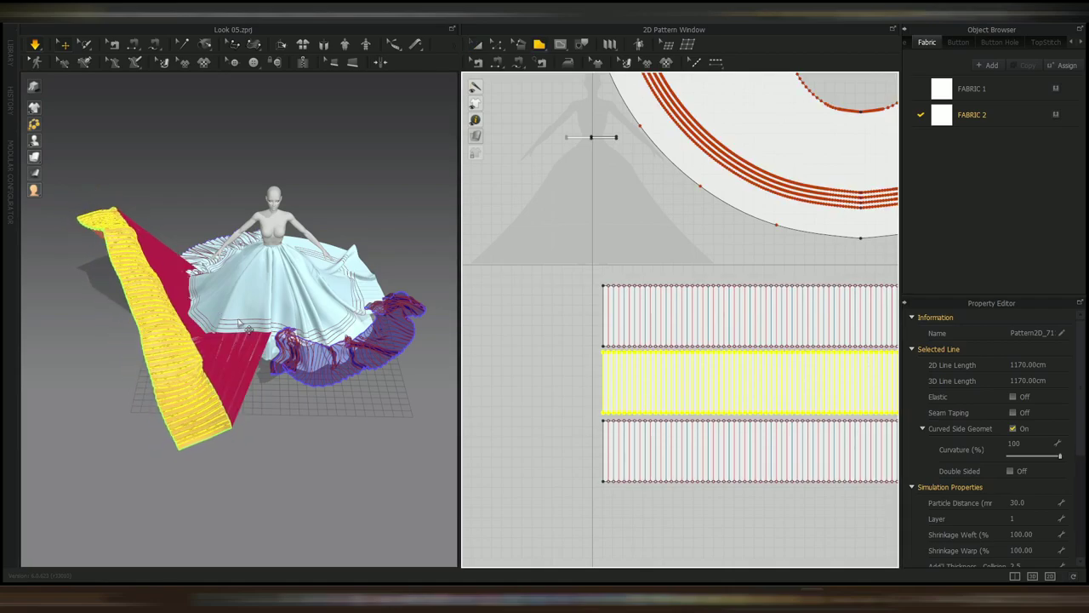
pyautogui.press('space')
pyautogui.moveTo(243, 326); pyautogui.dragTo(299, 363, button='right')
pyautogui.moveTo(298, 363); pyautogui.dragTo(425, 290, button='middle')
pyautogui.hotkey('ctrl', 'z')
# - Flip the second strip in 3D so its other face points outward, and simulate it briefly toward the skirt
pyautogui.click(377, 305)
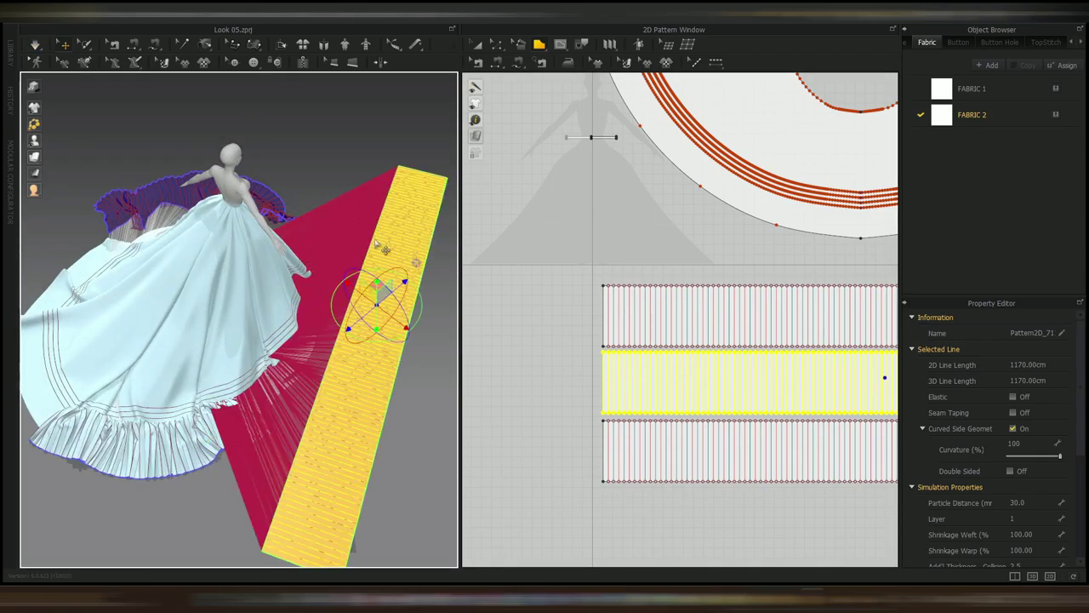
pyautogui.rightClick(391, 248)
pyautogui.click(445, 99)
pyautogui.moveTo(388, 375); pyautogui.dragTo(357, 341, button='right')
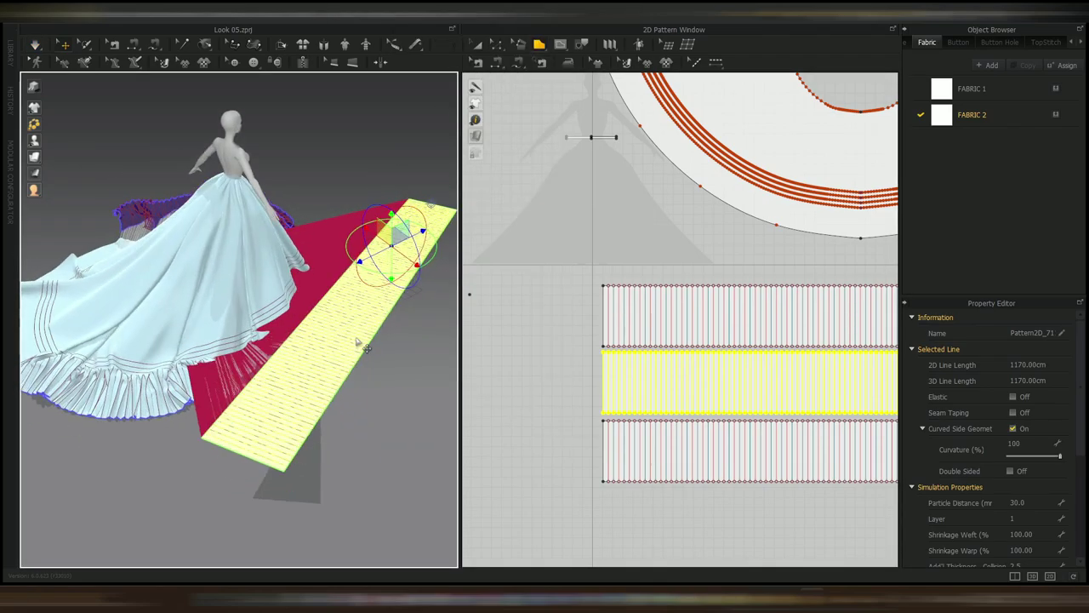
pyautogui.press('space')
pyautogui.press('space')
# - Shorten the second strip's seam to about 258 cm by moving its end to the side point of the lowest internal line, and simulate
pyautogui.click(178, 387)
pyautogui.moveTo(179, 387); pyautogui.dragTo(167, 466, button='right')
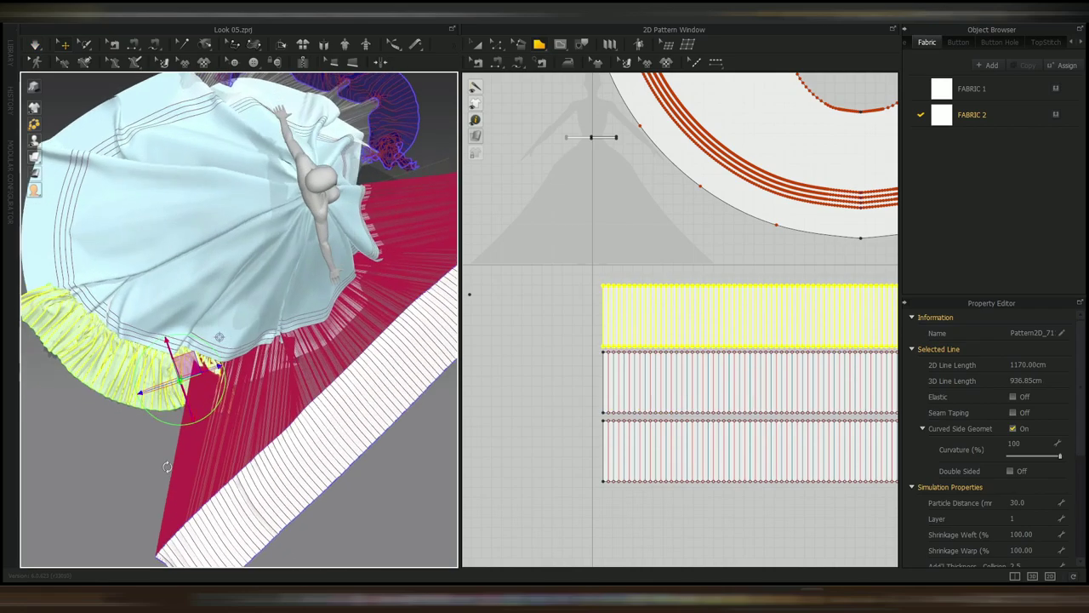
pyautogui.scroll(5, 213, 335)
pyautogui.click(101, 406)
pyautogui.moveTo(649, 307); pyautogui.dragTo(559, 491, button='middle')
pyautogui.press('b')
pyautogui.scroll(5, 551, 243)
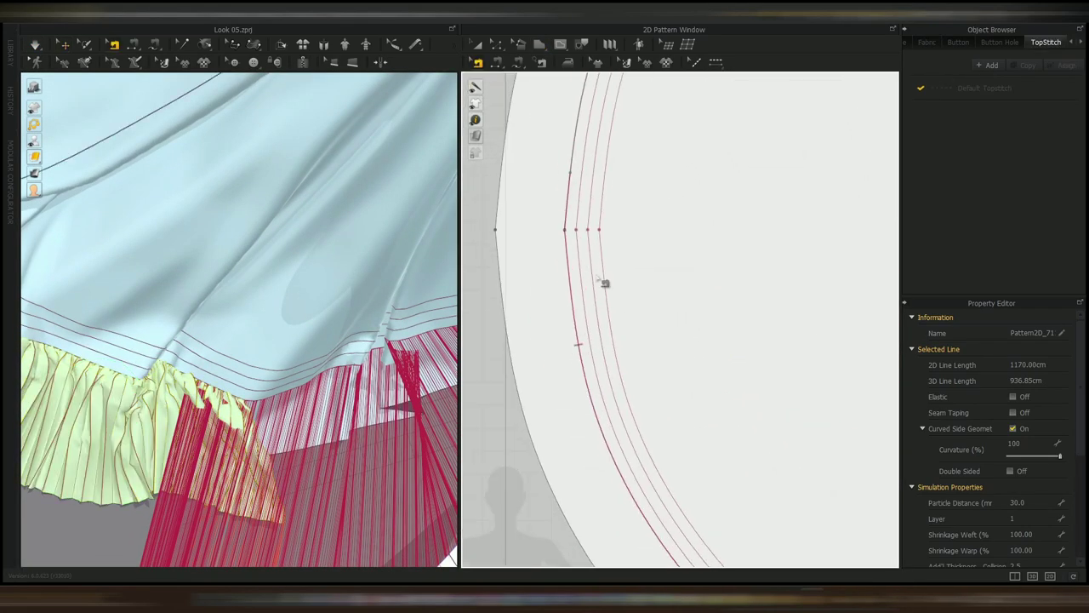
pyautogui.moveTo(571, 174); pyautogui.dragTo(572, 234)
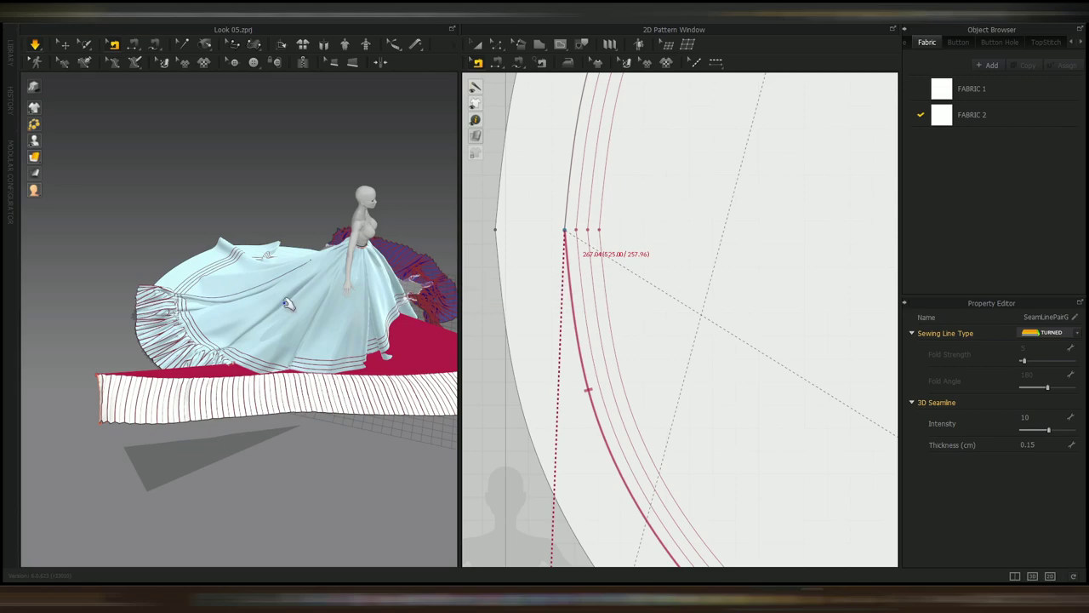
pyautogui.press('space')
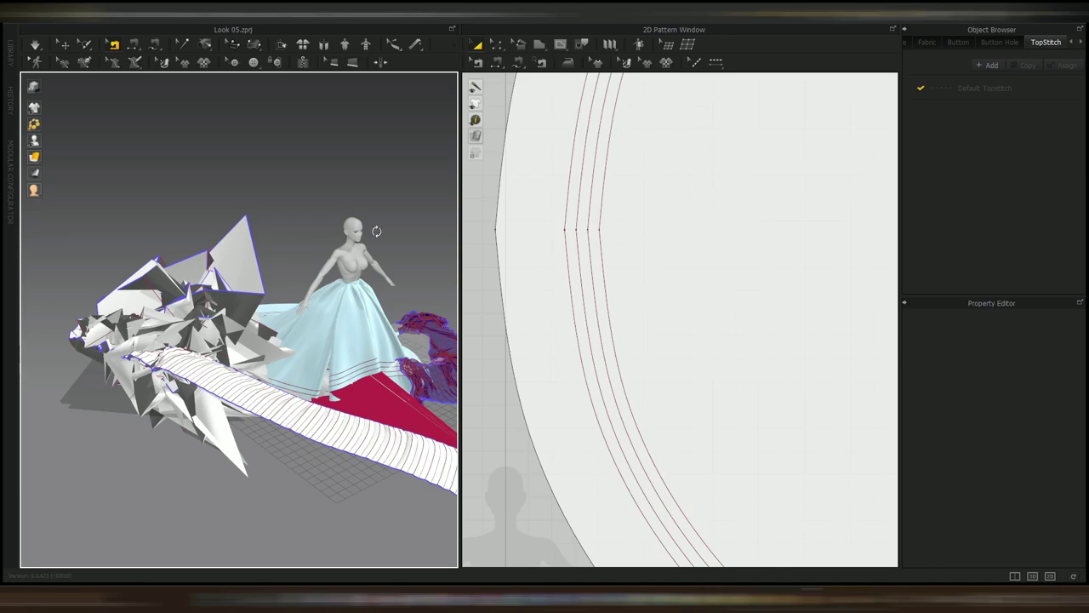
pyautogui.press('space')
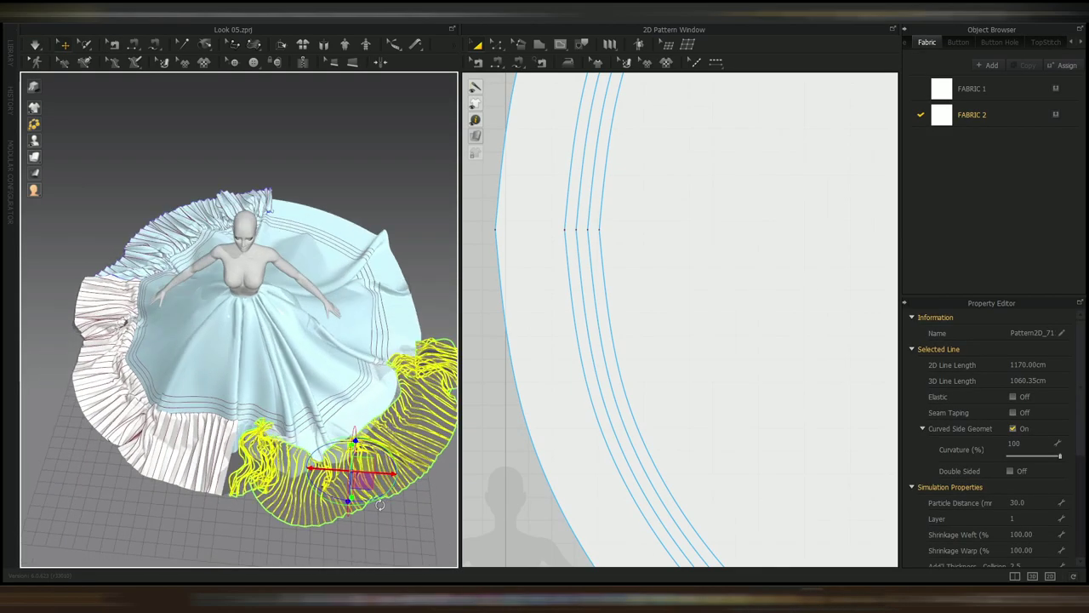
# - Reset the third pleated strip to its flat arrangement in the 3D window
pyautogui.scroll(2, 243, 468)
pyautogui.moveTo(371, 464)
pyautogui.mouseDown(button='right')
pyautogui.moveTo(243, 476)
pyautogui.moveTo(287, 383)
pyautogui.moveTo(351, 398)
pyautogui.moveTo(302, 397)
pyautogui.moveTo(247, 362)
pyautogui.moveTo(293, 342)
pyautogui.mouseUp(button='right')
pyautogui.scroll(-2, 222, 447)
pyautogui.rightClick(309, 341)
pyautogui.click(360, 260)
# - Move and rotate the flat third strip in 3D until it stands upright across the front of the skirt
pyautogui.moveTo(360, 261); pyautogui.dragTo(372, 329, button='right')
pyautogui.moveTo(318, 337)
pyautogui.mouseDown()
pyautogui.moveTo(320, 357)
pyautogui.moveTo(311, 331)
pyautogui.mouseUp()
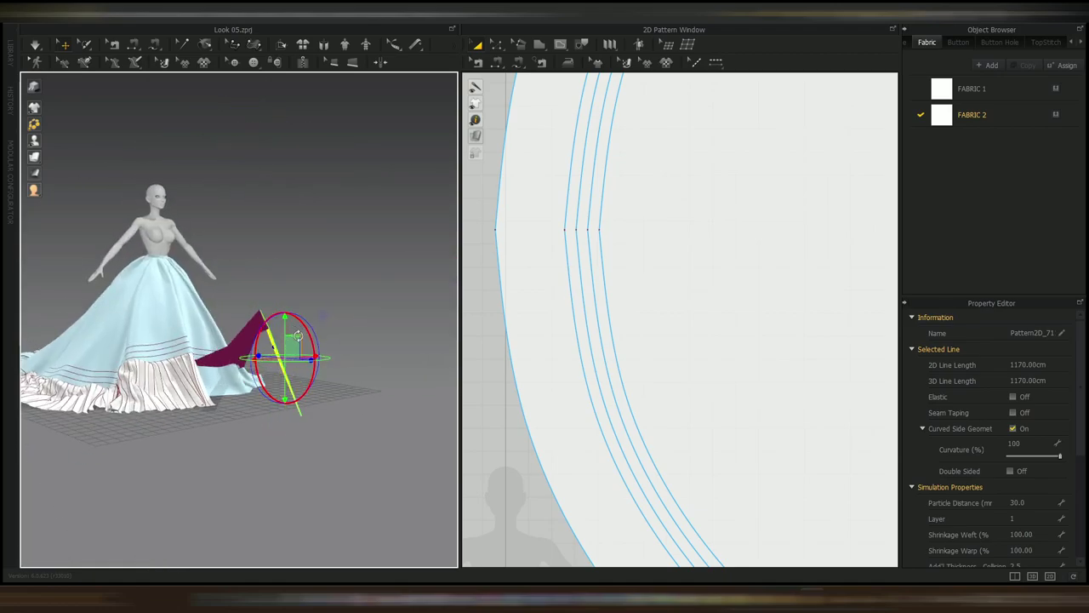
pyautogui.moveTo(311, 323); pyautogui.dragTo(323, 316, button='right')
pyautogui.moveTo(312, 335); pyautogui.dragTo(312, 337)
pyautogui.moveTo(312, 337); pyautogui.dragTo(341, 391, button='right')
pyautogui.moveTo(300, 396); pyautogui.dragTo(311, 374)
pyautogui.moveTo(311, 374); pyautogui.dragTo(316, 460, button='right')
pyautogui.moveTo(267, 383); pyautogui.dragTo(270, 375)
pyautogui.moveTo(341, 374); pyautogui.dragTo(391, 268, button='right')
pyautogui.moveTo(284, 336); pyautogui.dragTo(276, 360)
pyautogui.moveTo(276, 358); pyautogui.dragTo(240, 396, button='right')
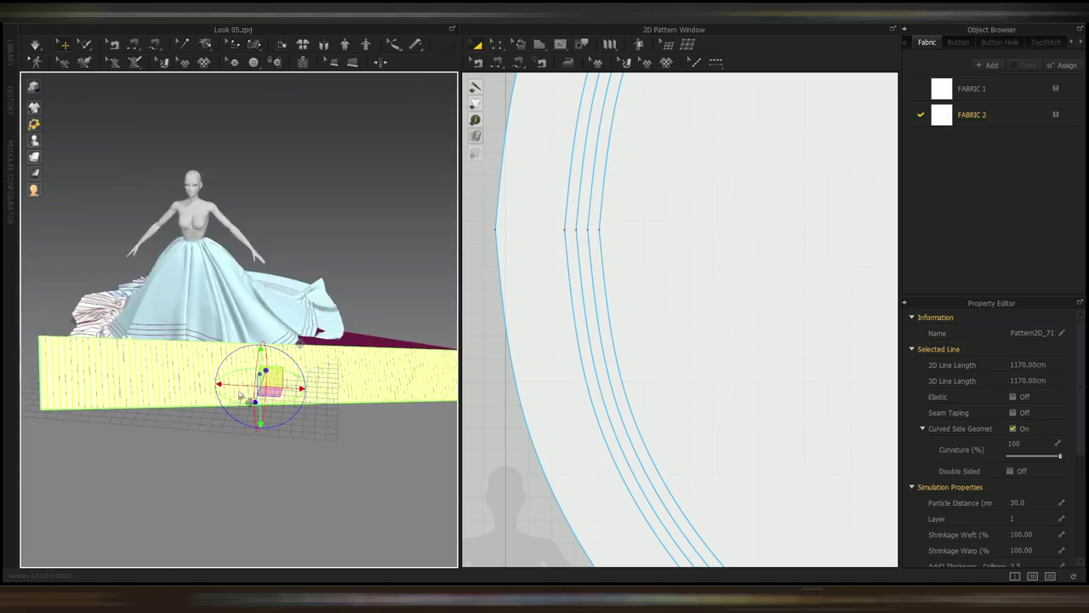
# - Simulate the third strip onto the skirt's lowest internal line, nudging it closer to the skirt between runs
pyautogui.press('space')
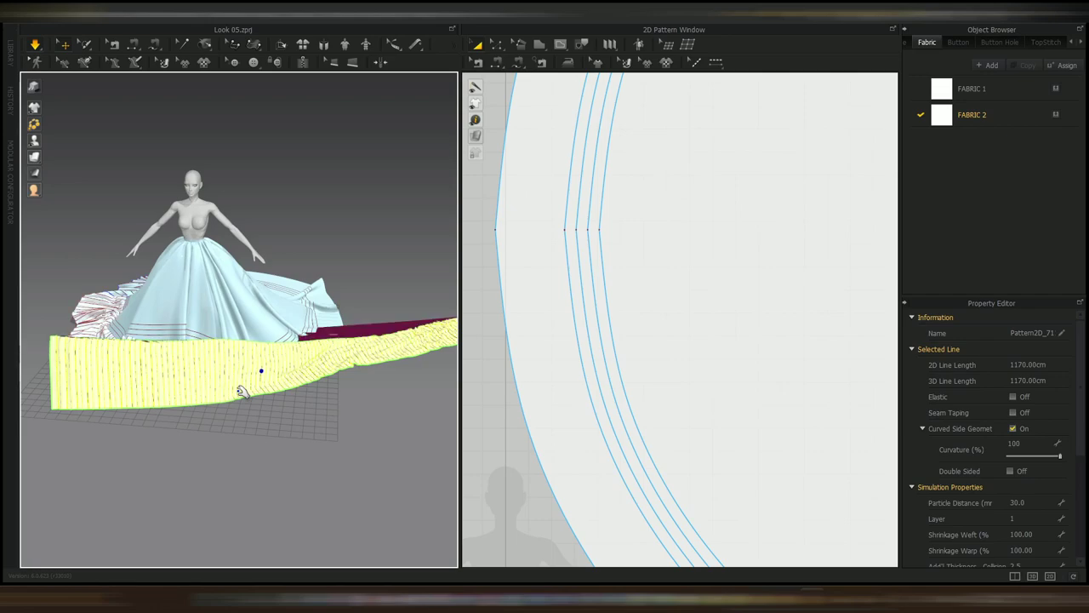
pyautogui.press('space')
pyautogui.click(92, 298)
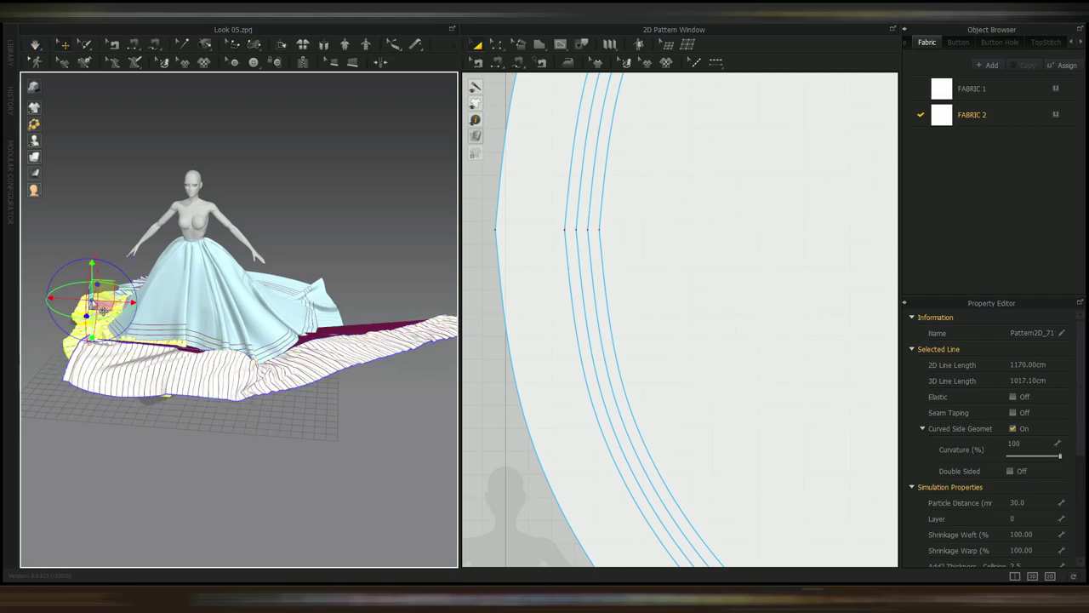
pyautogui.moveTo(183, 374); pyautogui.dragTo(290, 410, button='right')
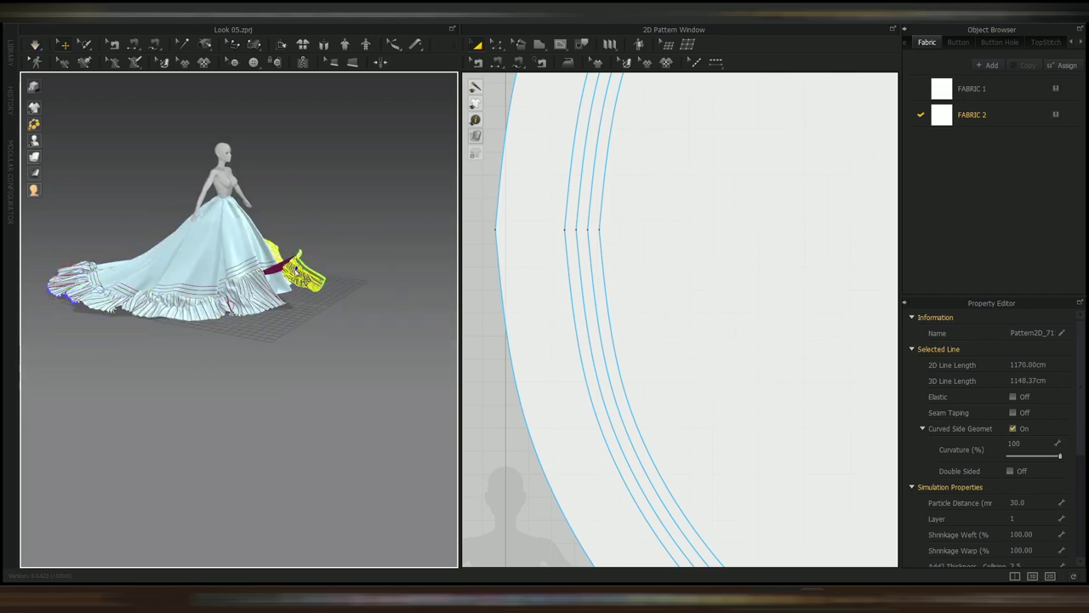
pyautogui.moveTo(312, 285); pyautogui.dragTo(299, 274)
pyautogui.moveTo(327, 328); pyautogui.dragTo(253, 349, button='right')
pyautogui.scroll(3, 252, 349)
pyautogui.press('space')
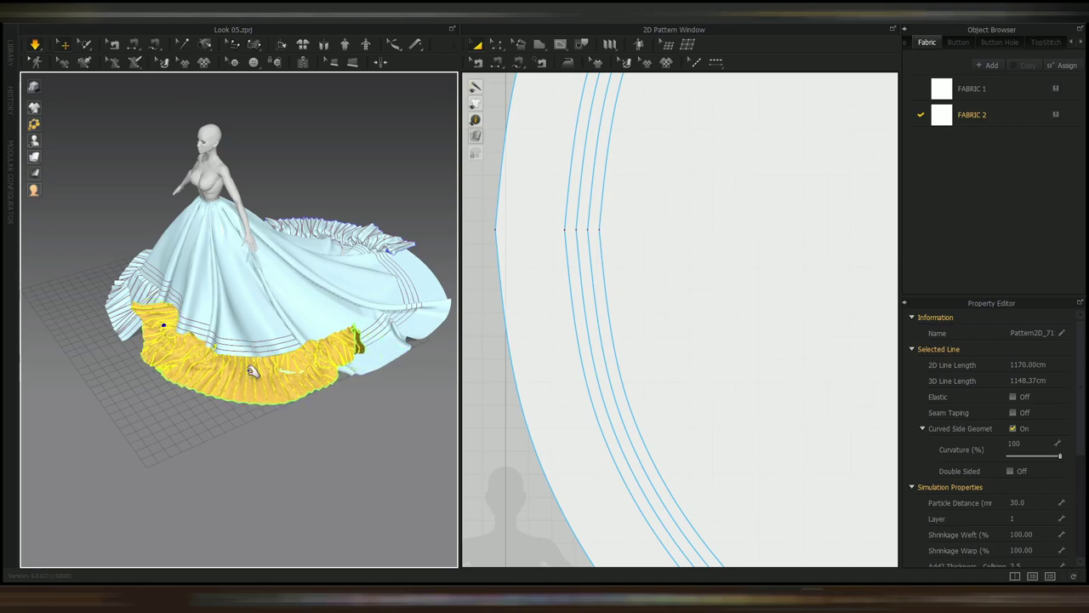
# - Pull the third strip's tangled rear end outward, away from the skirt, to loosen its bunched folds
pyautogui.moveTo(250, 370); pyautogui.dragTo(303, 338, button='right')
pyautogui.moveTo(261, 252); pyautogui.dragTo(300, 272)
pyautogui.click(269, 252)
pyautogui.moveTo(317, 301); pyautogui.dragTo(270, 224, button='right')
pyautogui.moveTo(274, 225); pyautogui.dragTo(98, 259)
pyautogui.moveTo(321, 239); pyautogui.dragTo(343, 346, button='middle')
pyautogui.scroll(5, 343, 346)
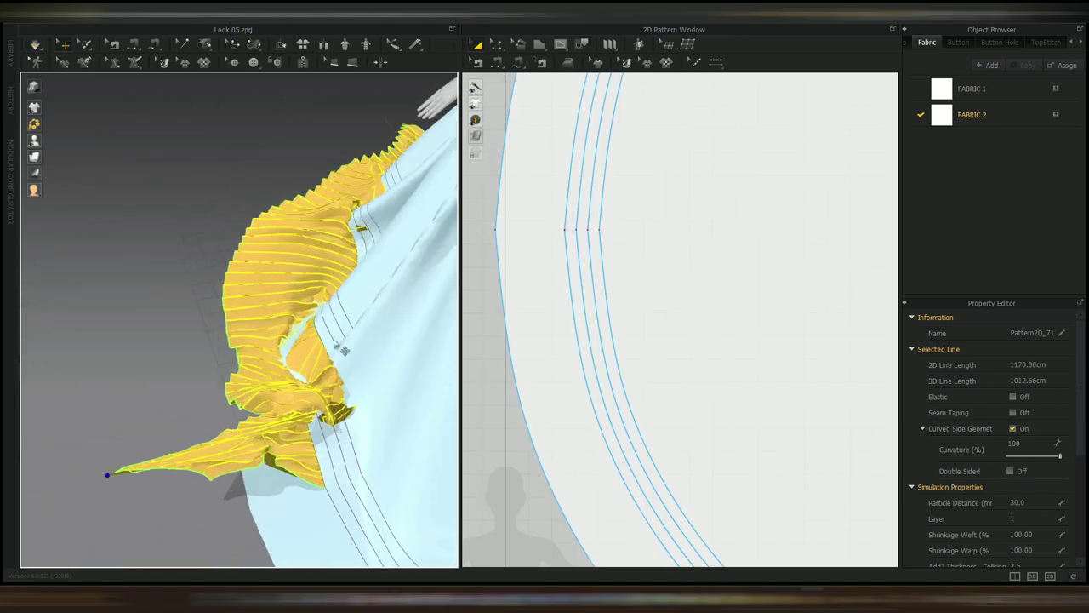
pyautogui.press('space')
# - Resume the simulation and tug the third strip's caught pleats free from the skirt near its rear end
pyautogui.moveTo(228, 322); pyautogui.dragTo(252, 306, button='right')
pyautogui.click(253, 322)
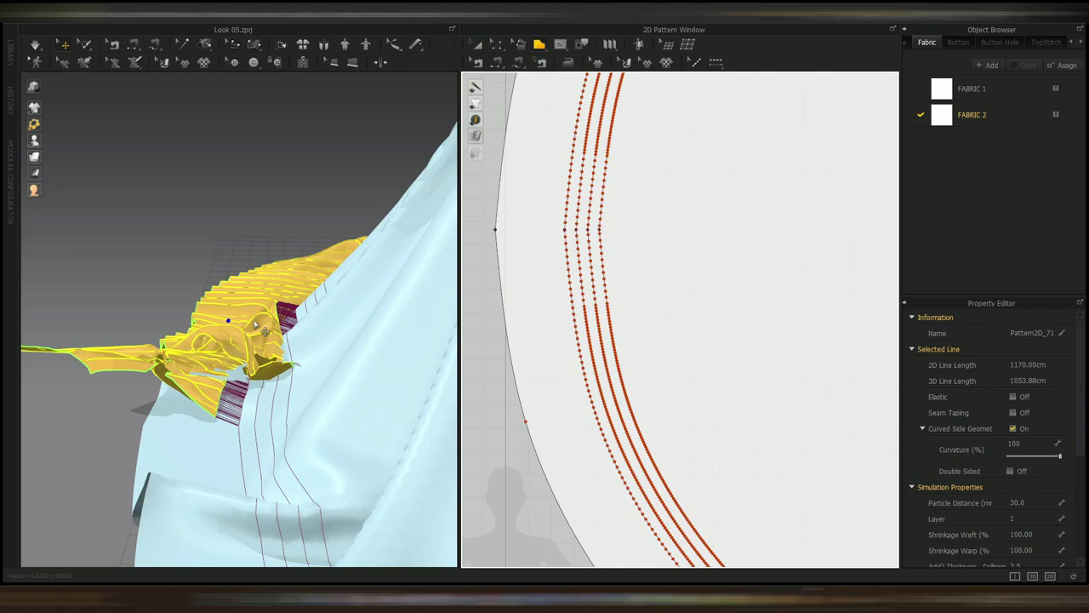
pyautogui.press('space')
pyautogui.moveTo(222, 324); pyautogui.dragTo(213, 352)
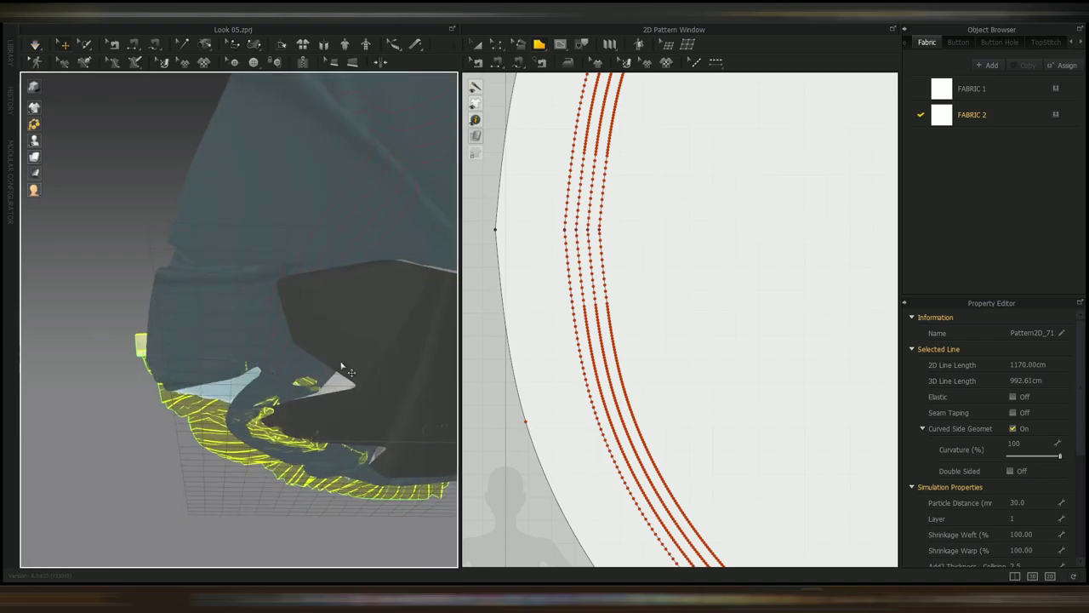
pyautogui.click(340, 380)
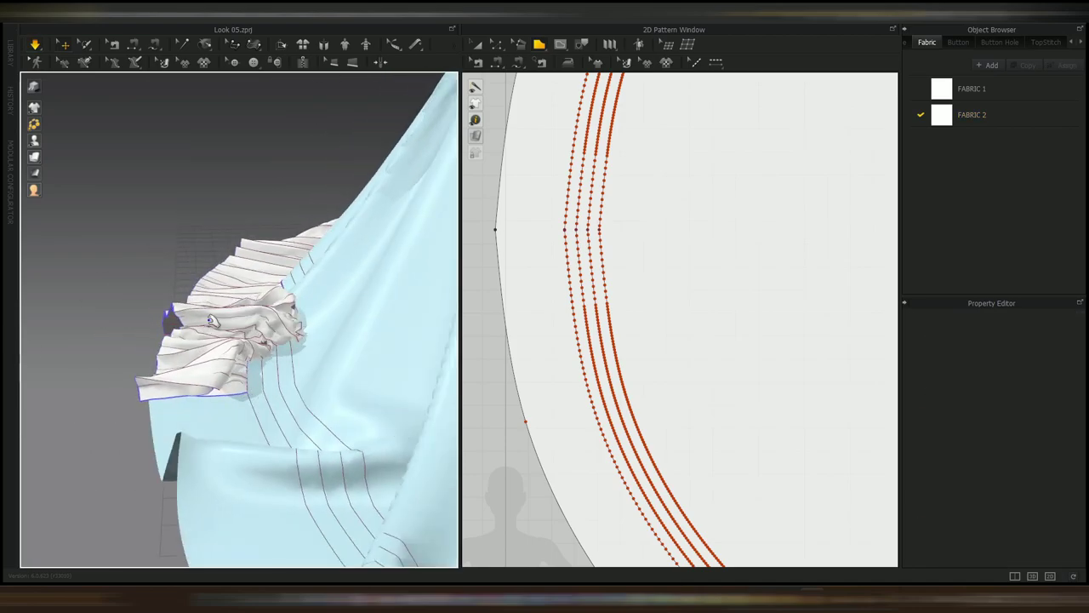
pyautogui.click(212, 320)
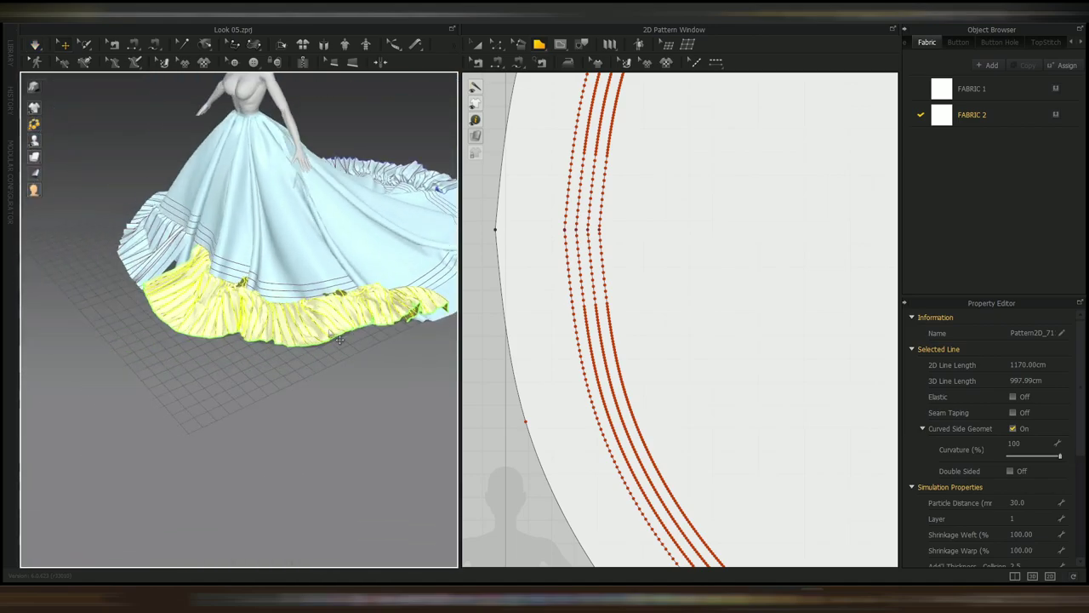
# - Simulate the third strip again while pulling its ruffle outward toward the train to spread the pleats
pyautogui.scroll(5, 275, 443)
pyautogui.scroll(-5, 309, 411)
pyautogui.moveTo(353, 361); pyautogui.dragTo(254, 404, button='right')
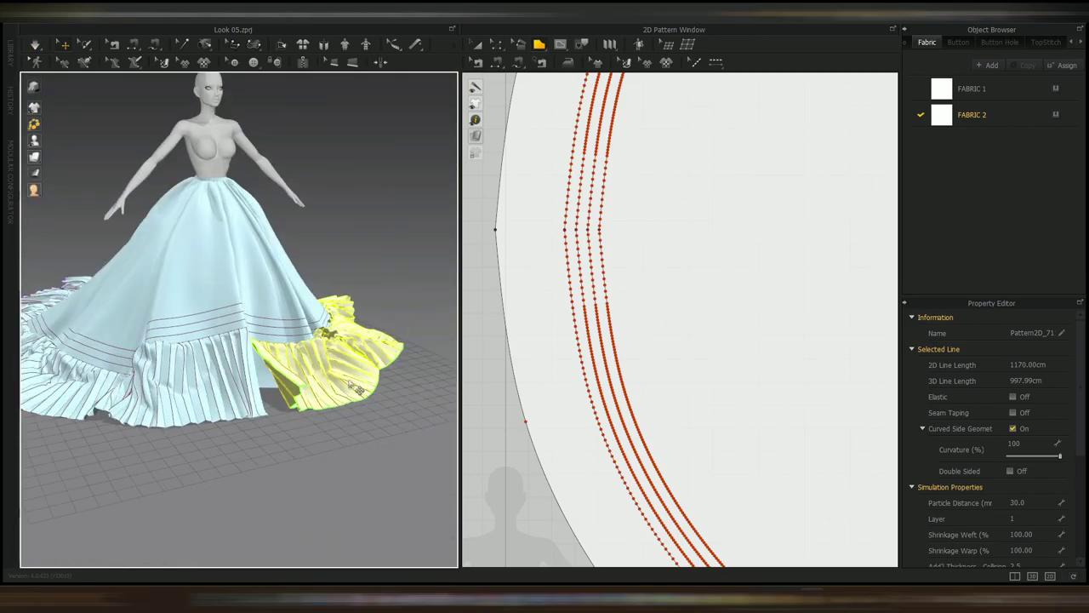
pyautogui.press('space')
pyautogui.moveTo(253, 404); pyautogui.dragTo(516, 394)
pyautogui.moveTo(392, 348); pyautogui.dragTo(438, 304)
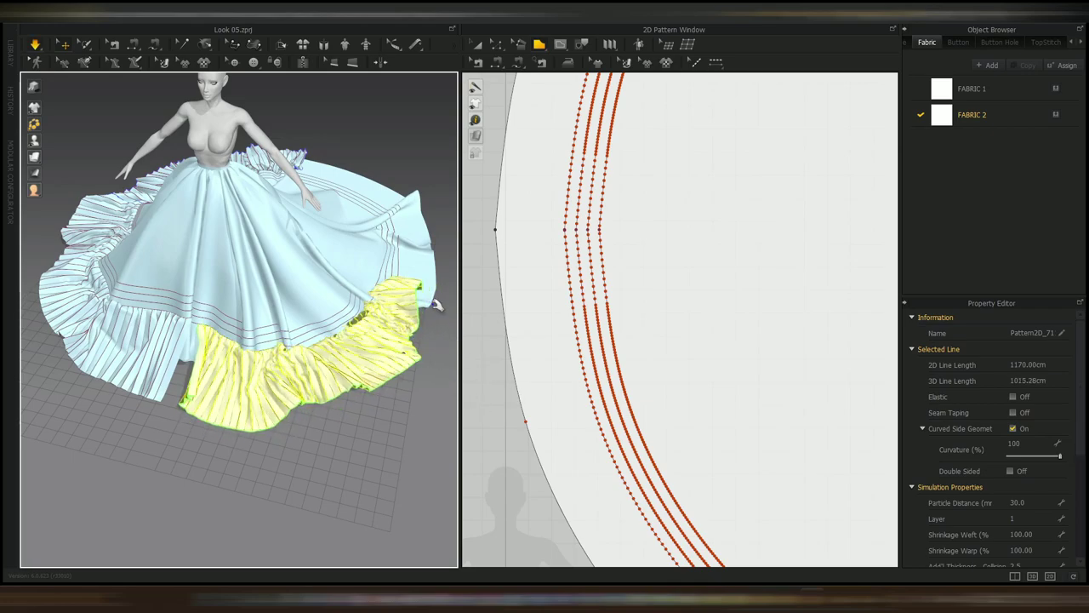
# - Run short simulations and examine up close how the third strip's seam gathers along the skirt
pyautogui.press('space')
pyautogui.moveTo(370, 387); pyautogui.dragTo(415, 372, button='right')
pyautogui.scroll(1, 416, 373)
pyautogui.moveTo(415, 373); pyautogui.dragTo(332, 359, button='middle')
pyautogui.press('space')
pyautogui.moveTo(346, 366); pyautogui.dragTo(366, 374, button='right')
pyautogui.press('space')
pyautogui.scroll(2, 260, 332)
pyautogui.scroll(-3, 260, 331)
pyautogui.scroll(3, 366, 375)
pyautogui.moveTo(281, 366); pyautogui.dragTo(366, 392, button='right')
pyautogui.scroll(-5, 764, 480)
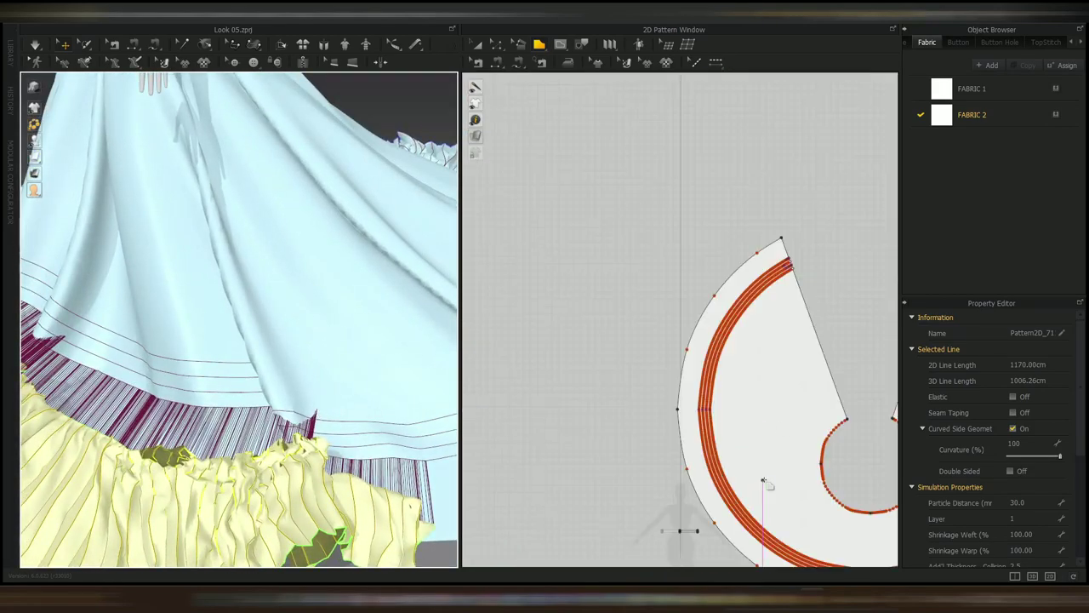
# - Extend the rear end of the third strip's seam along the skirt's lowest internal line to a length of about 334.6 cm
pyautogui.press('m')
pyautogui.scroll(-5, 699, 387)
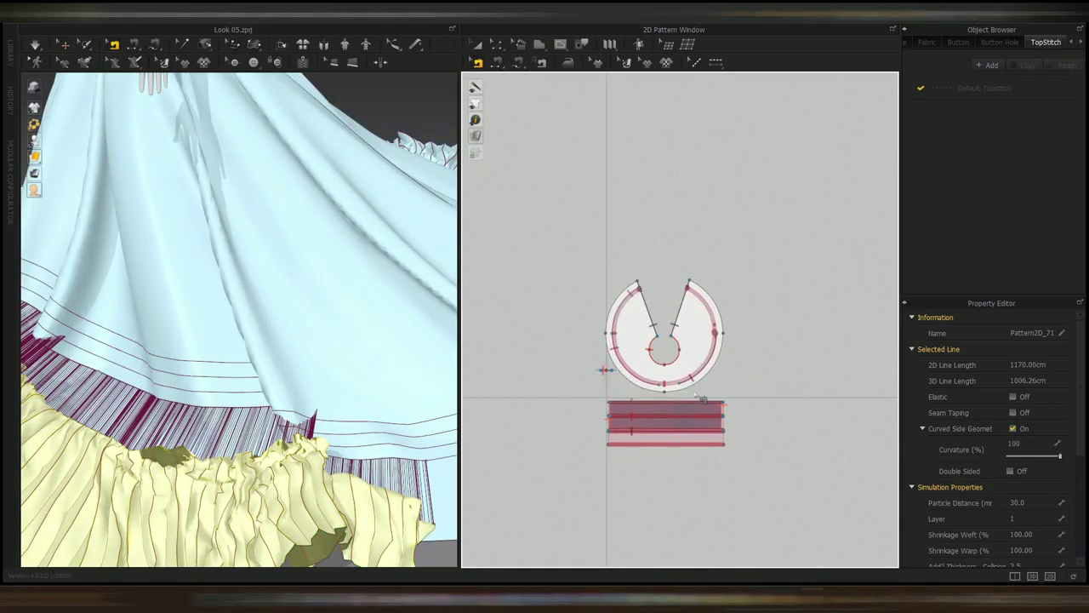
pyautogui.scroll(8, 695, 319)
pyautogui.moveTo(696, 298); pyautogui.dragTo(644, 557, button='middle')
pyautogui.click(760, 300)
pyautogui.press('a')
pyautogui.click(252, 405)
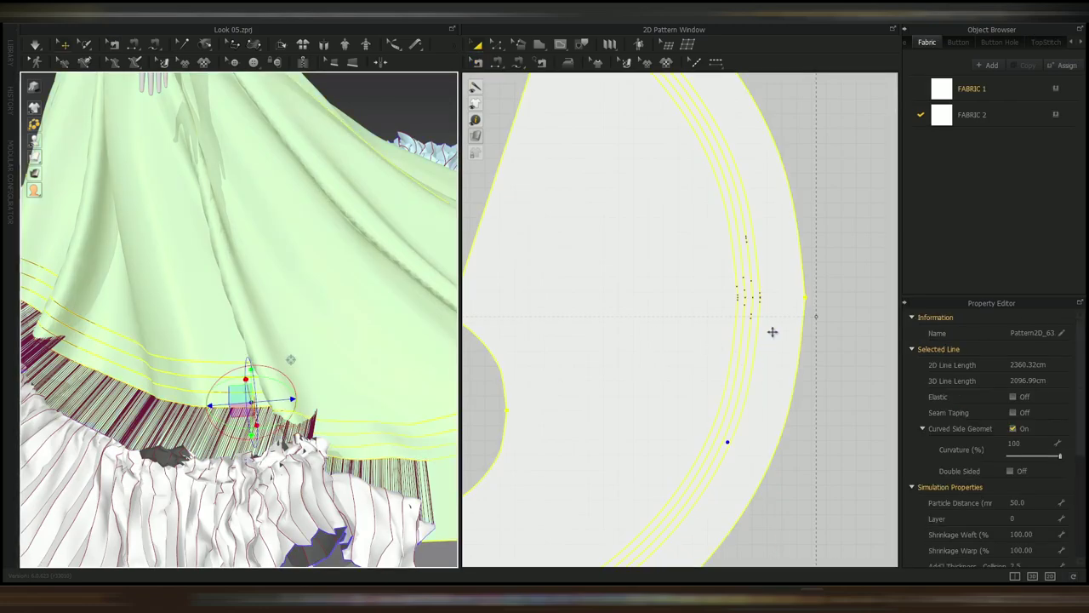
pyautogui.press('b')
pyautogui.moveTo(761, 301); pyautogui.dragTo(728, 455)
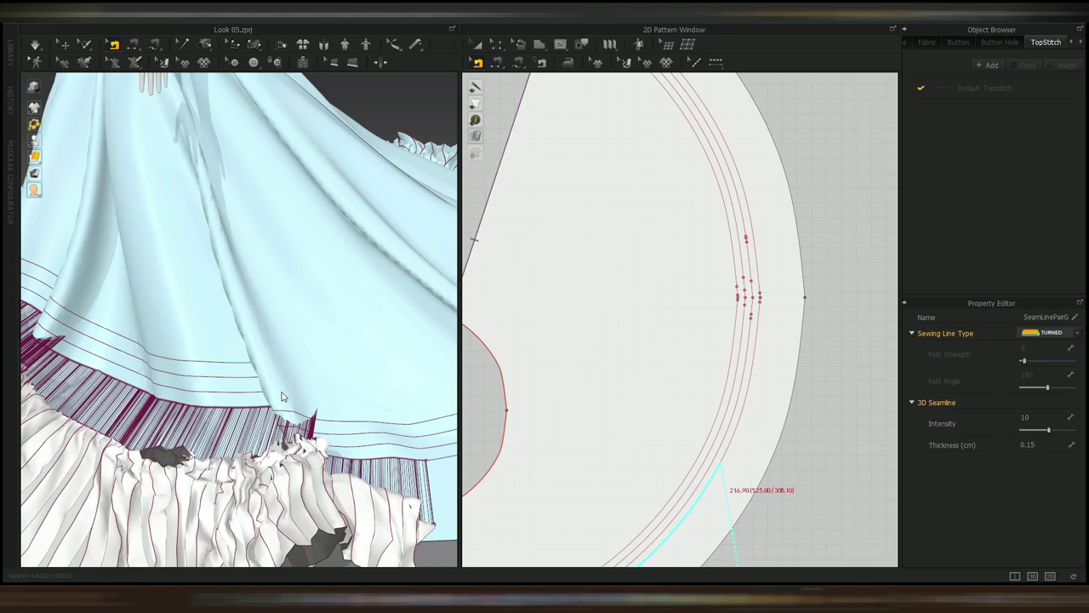
pyautogui.scroll(-5, 283, 397)
pyautogui.moveTo(340, 412); pyautogui.dragTo(434, 426, button='right')
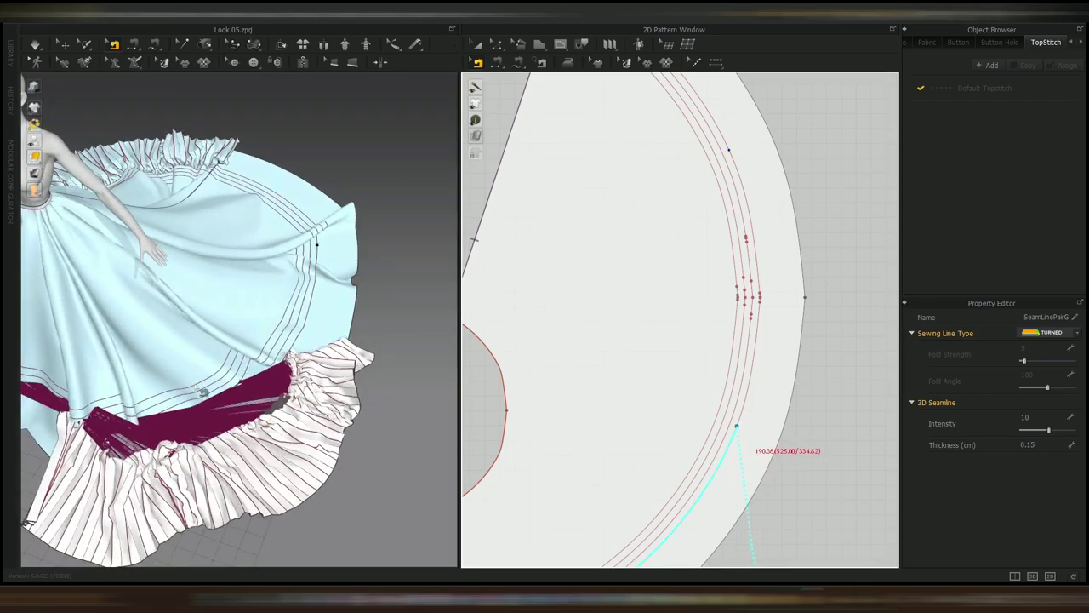
# - Shift the third strip in 3D toward the front of the skirt
pyautogui.moveTo(162, 400); pyautogui.dragTo(265, 383, button='right')
pyautogui.press('q')
pyautogui.moveTo(304, 477); pyautogui.dragTo(195, 489)
# - Try moving the third strip's front seam end next to the second strip's end, for a seam of about 308 cm
pyautogui.moveTo(489, 562); pyautogui.dragTo(709, 343, button='middle')
pyautogui.press('b')
pyautogui.click(565, 436)
pyautogui.moveTo(571, 442); pyautogui.dragTo(579, 415)
pyautogui.scroll(3, 597, 447)
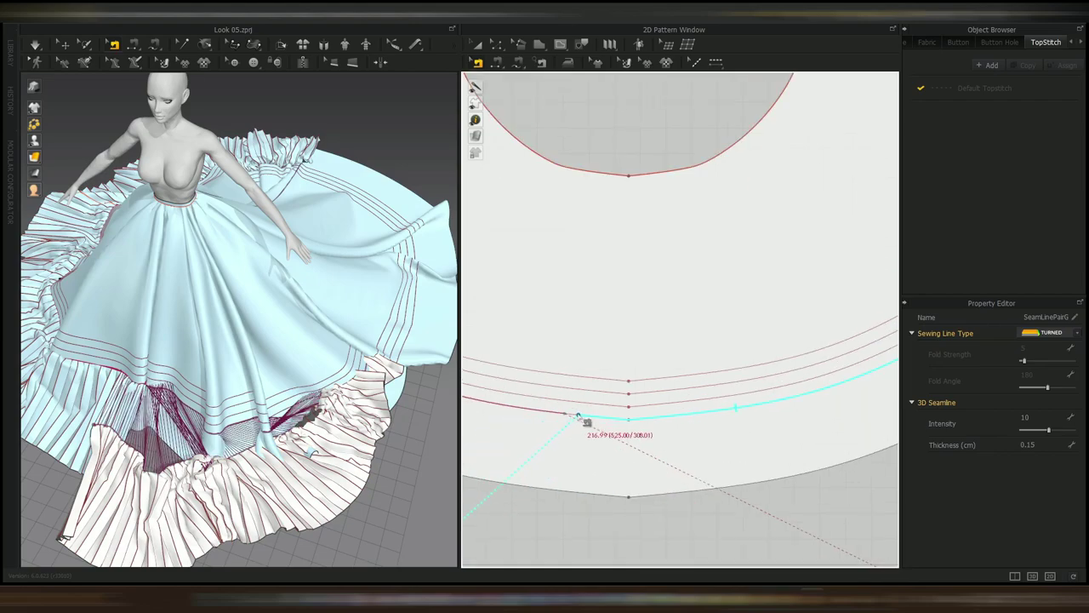
# - Shorten the third strip's seam to about 244.3 cm, moving its front end away from the second strip's end
pyautogui.click(837, 384)
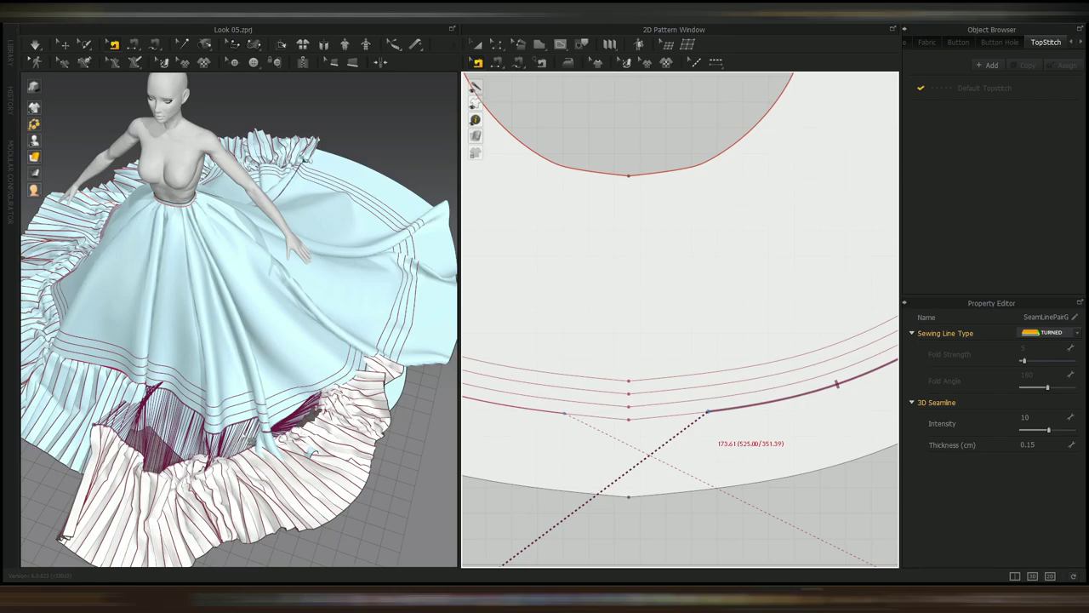
pyautogui.scroll(4, 253, 436)
pyautogui.moveTo(294, 394); pyautogui.dragTo(374, 374, button='right')
pyautogui.moveTo(709, 412); pyautogui.dragTo(742, 412)
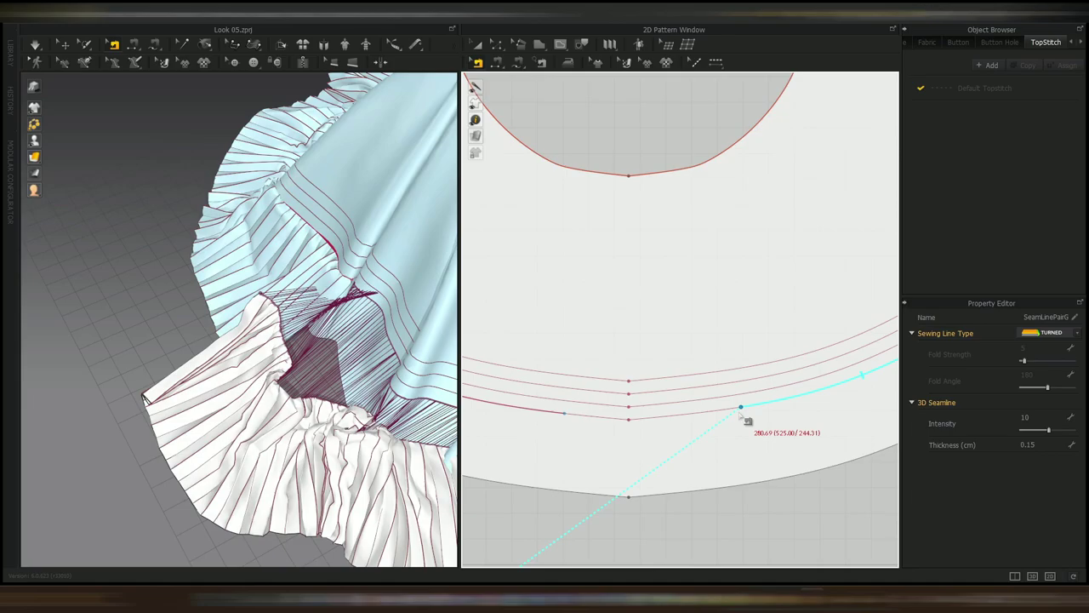
# - Examine the third strip's seam lines around the skirt, especially where they begin beside the second strip
pyautogui.scroll(-2, 742, 411)
pyautogui.scroll(-5, 334, 434)
pyautogui.moveTo(334, 435); pyautogui.dragTo(328, 358, button='right')
pyautogui.scroll(5, 297, 404)
pyautogui.press('q')
pyautogui.click(297, 404)
pyautogui.scroll(-5, 303, 382)
pyautogui.scroll(5, 166, 375)
pyautogui.moveTo(166, 374); pyautogui.dragTo(5, 377, button='right')
pyautogui.moveTo(366, 405); pyautogui.dragTo(236, 406, button='right')
pyautogui.scroll(-5, 234, 377)
pyautogui.scroll(5, 236, 406)
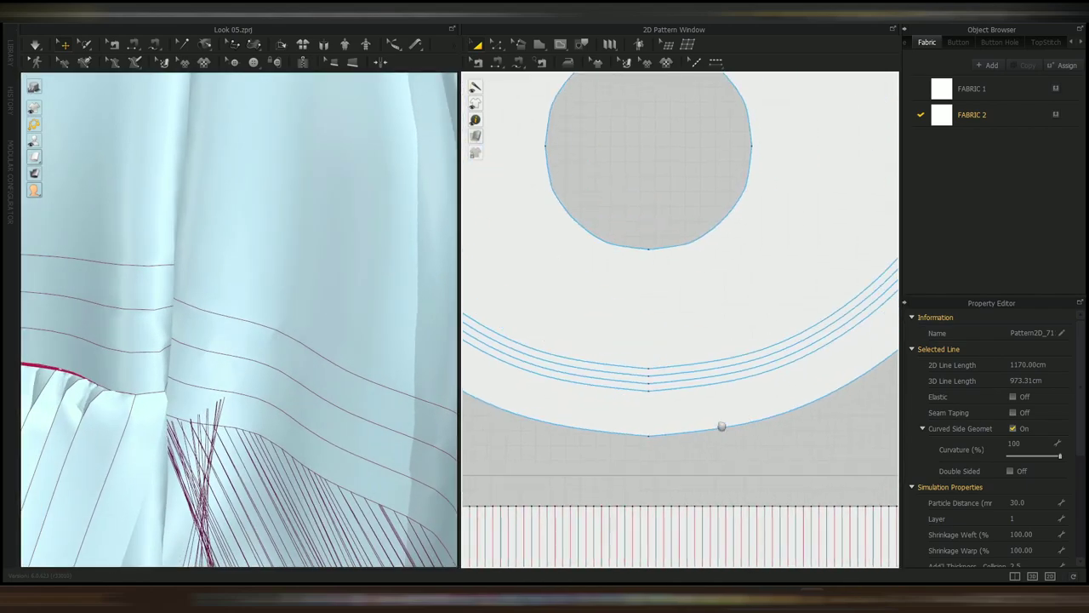
# - Move the front end of the third strip's seam farther from the front center, shortening the seam to about 223.5 cm
pyautogui.press('m')
pyautogui.click(707, 385)
pyautogui.moveTo(707, 383); pyautogui.dragTo(735, 377)
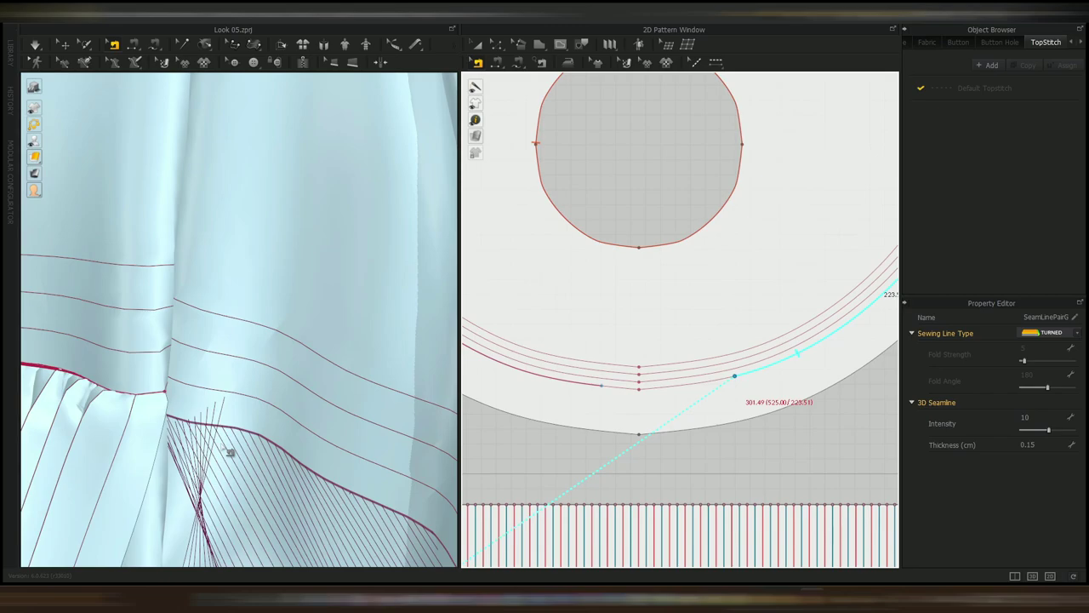
# - Pull in the rear end of the third strip's seam on the lowest internal line to about 217.2 cm
pyautogui.scroll(-4, 228, 446)
pyautogui.moveTo(228, 445); pyautogui.dragTo(374, 383, button='right')
pyautogui.scroll(5, 406, 364)
pyautogui.scroll(-3, 647, 276)
pyautogui.scroll(5, 833, 219)
pyautogui.moveTo(824, 206); pyautogui.dragTo(818, 219)
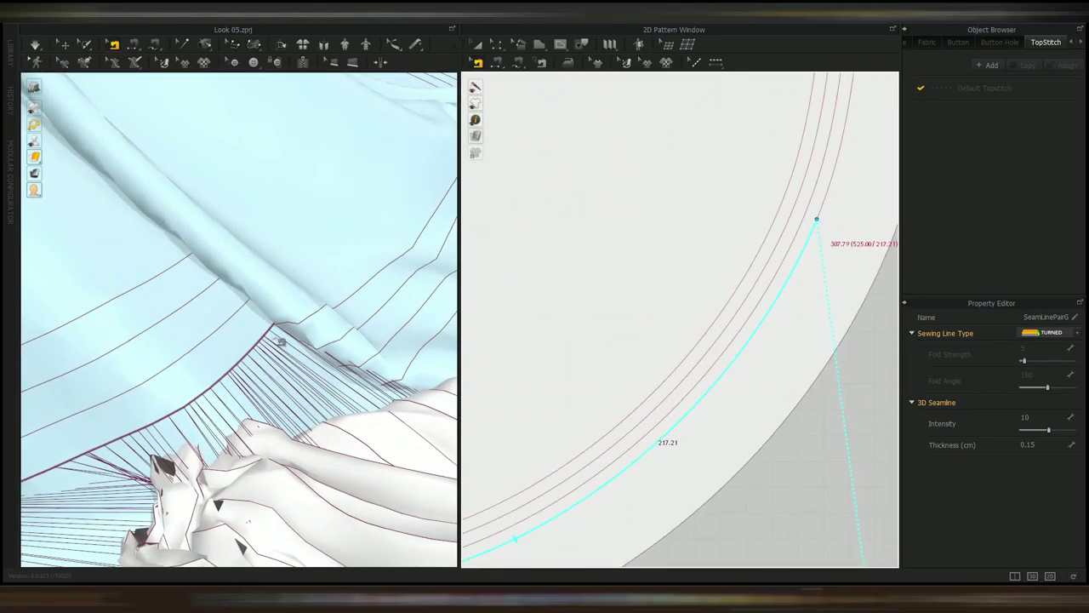
# - Simulate the third strip with its shortened seam so it gathers onto the skirt's hem
pyautogui.scroll(-6, 329, 400)
pyautogui.moveTo(328, 401); pyautogui.dragTo(349, 366, button='right')
pyautogui.scroll(2, 328, 364)
pyautogui.press('space')
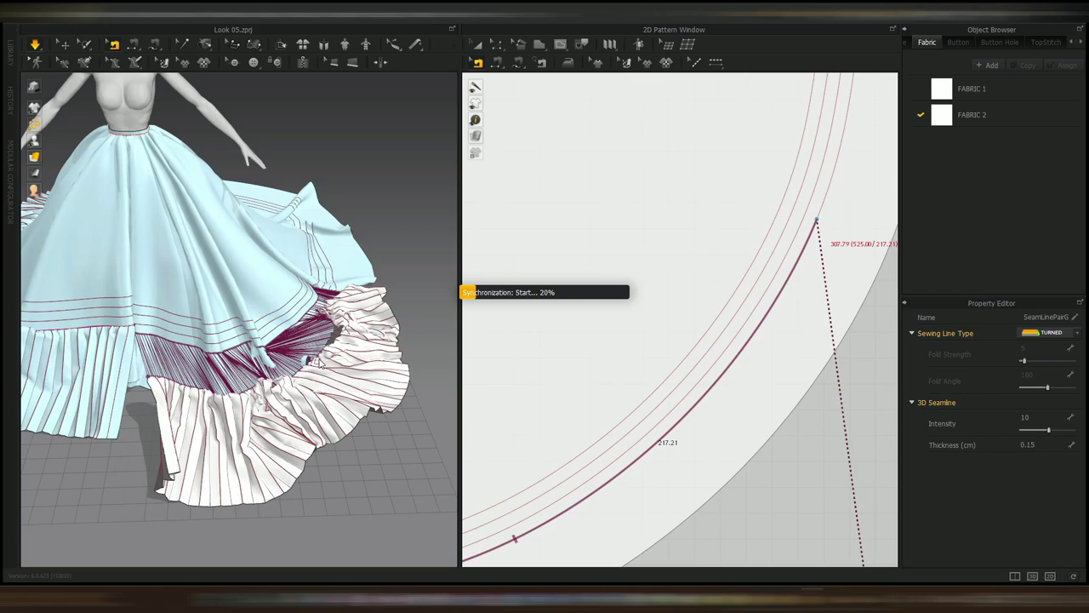
pyautogui.press('q')
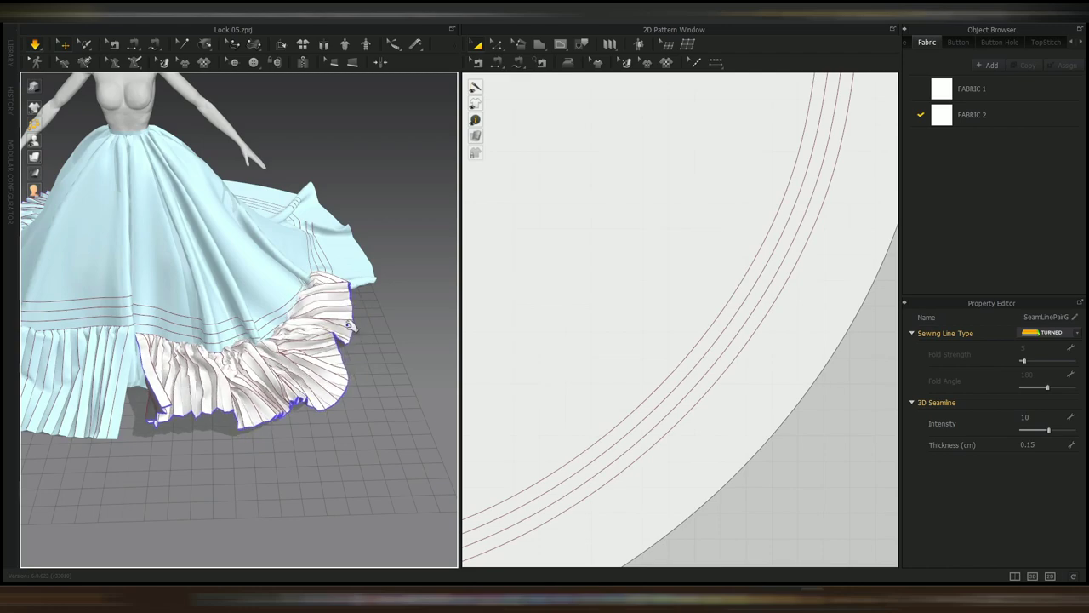
# - Pull the third strip outward during simulation and set its layer to 0
pyautogui.click(362, 334)
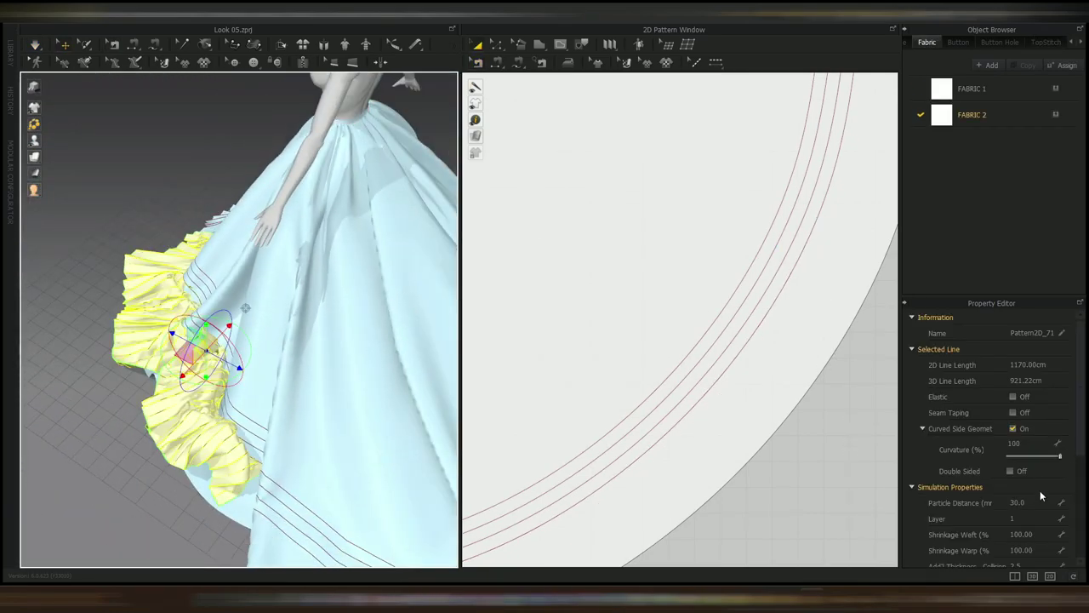
pyautogui.press('space')
pyautogui.moveTo(197, 354); pyautogui.dragTo(166, 368)
pyautogui.press('space')
pyautogui.click(1026, 518)
pyautogui.write('0')
pyautogui.press('Return')
# - Strengthen the third strip and simulate it while pulling the ruffle outward from the skirt's side hem
pyautogui.scroll(-4, 171, 418)
pyautogui.moveTo(172, 418); pyautogui.dragTo(253, 383, button='right')
pyautogui.scroll(3, 253, 382)
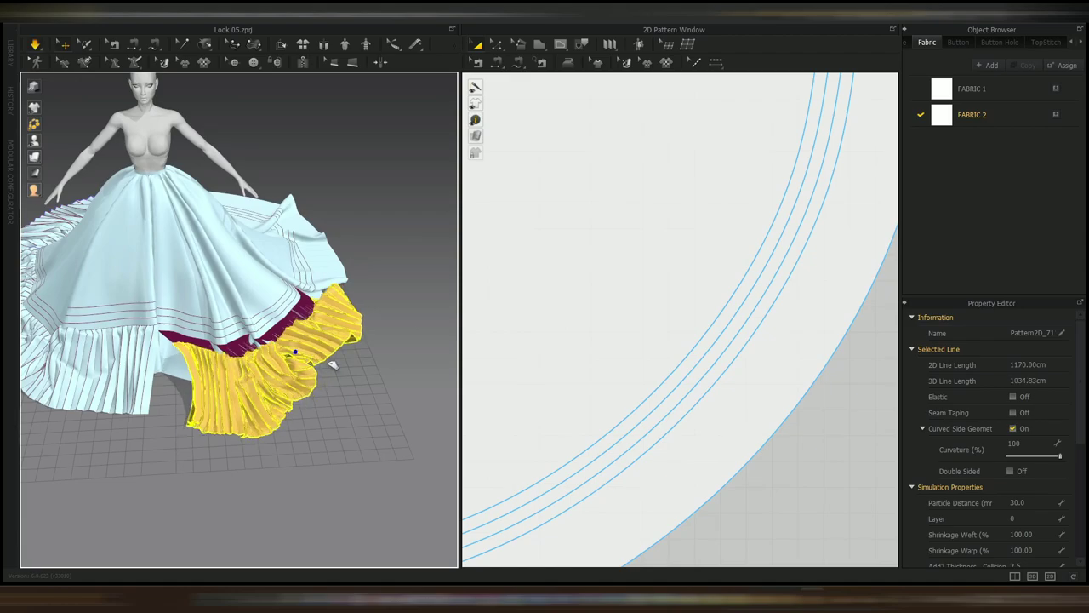
pyautogui.moveTo(356, 383); pyautogui.dragTo(162, 343, button='right')
pyautogui.click(407, 329)
pyautogui.click(319, 364)
pyautogui.press('space')
pyautogui.moveTo(319, 337); pyautogui.dragTo(227, 316)
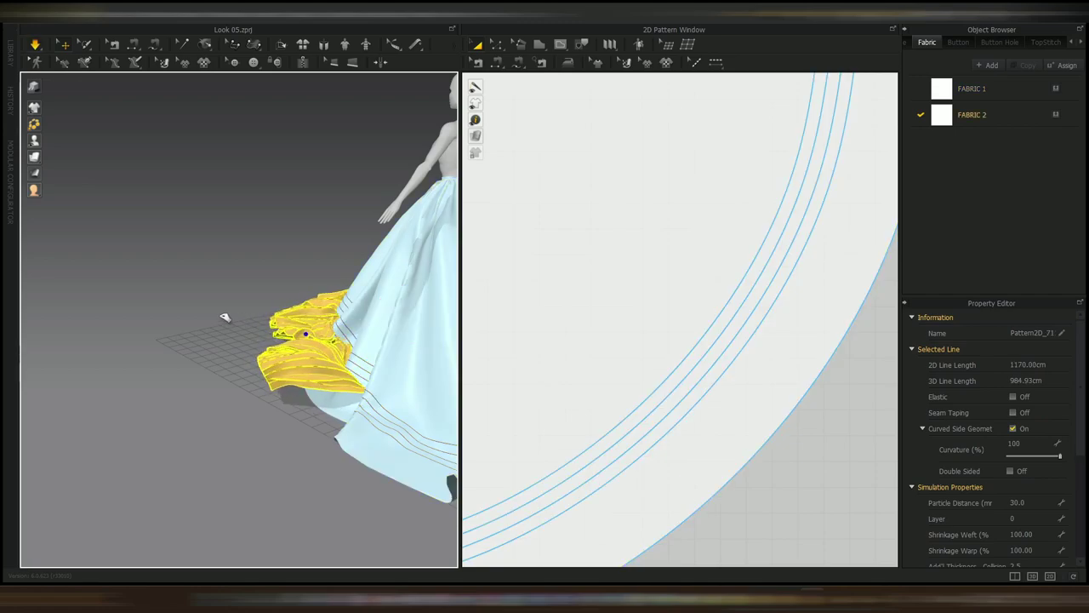
pyautogui.moveTo(250, 394); pyautogui.dragTo(445, 448, button='right')
pyautogui.moveTo(320, 348); pyautogui.dragTo(386, 403)
pyautogui.scroll(-7, 676, 399)
# - Select the skirt's lowest internal line to check its length beside the third strip
pyautogui.press('z')
pyautogui.scroll(3, 676, 400)
pyautogui.click(678, 400)
pyautogui.click(679, 400)
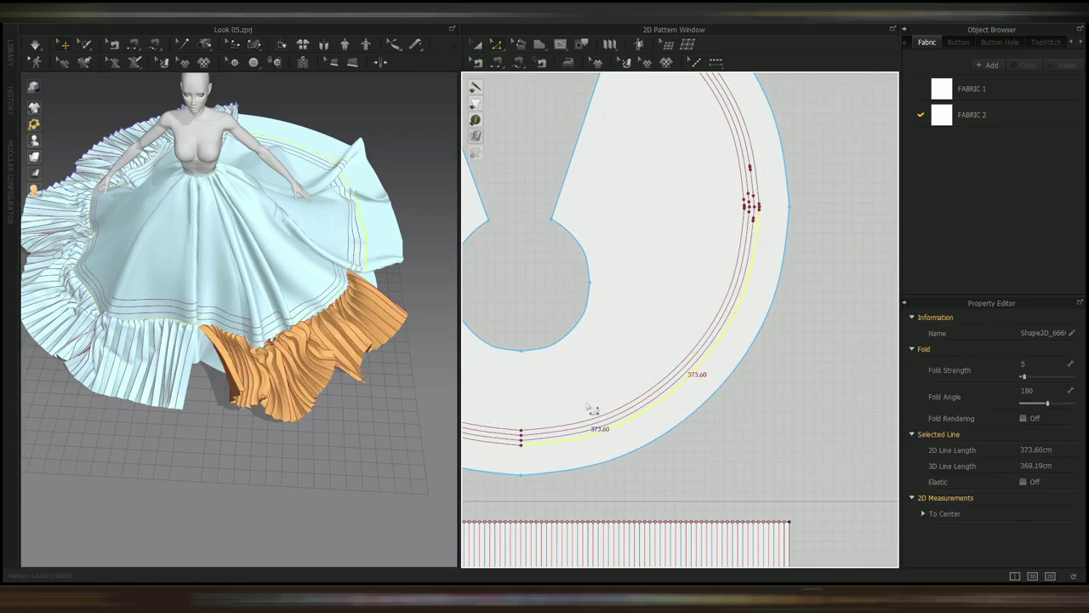
# - Free-sew the third strip's short end to the second strip's short end over 40 cm and simulate to close the gap
pyautogui.scroll(-5, 587, 409)
pyautogui.press('m')
pyautogui.scroll(8, 672, 381)
pyautogui.click(515, 443)
pyautogui.rightClick(516, 358)
pyautogui.click(523, 314)
pyautogui.moveTo(852, 278); pyautogui.dragTo(510, 325, button='middle')
pyautogui.click(603, 352)
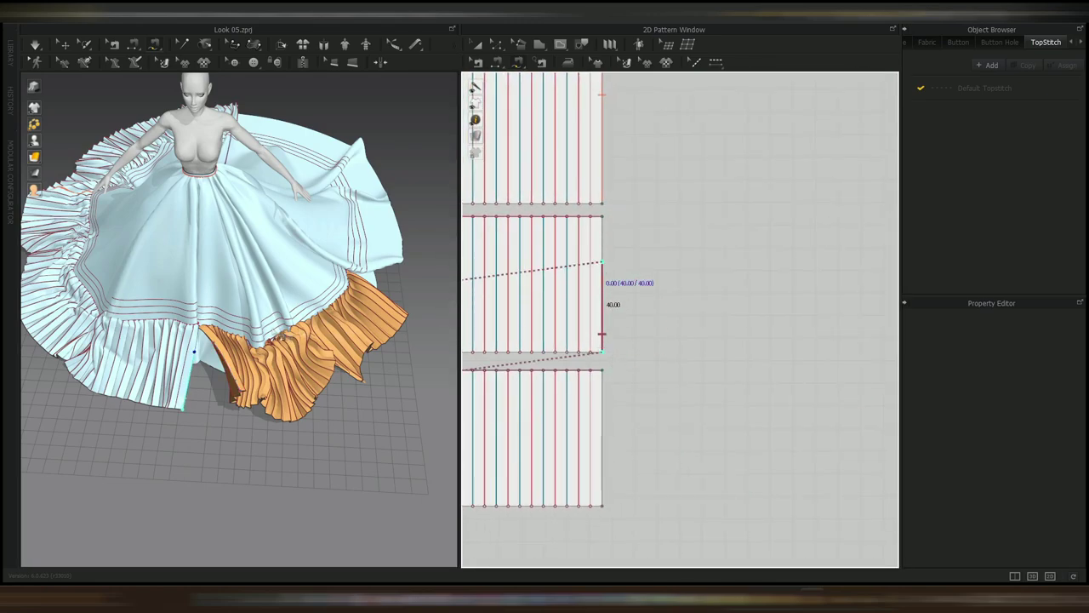
pyautogui.click(603, 262)
pyautogui.press('space')
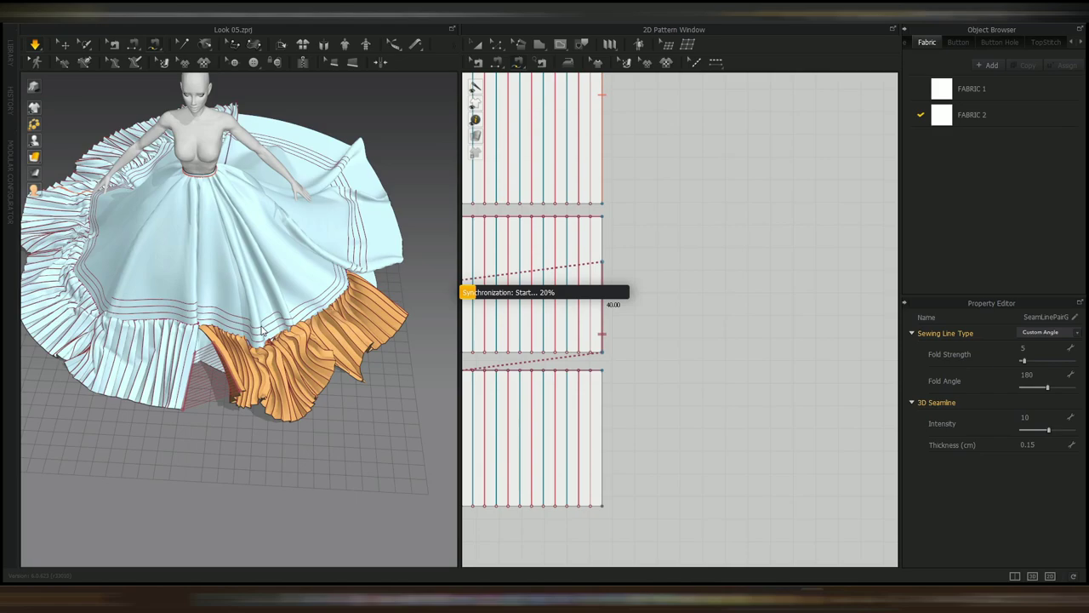
pyautogui.press('q')
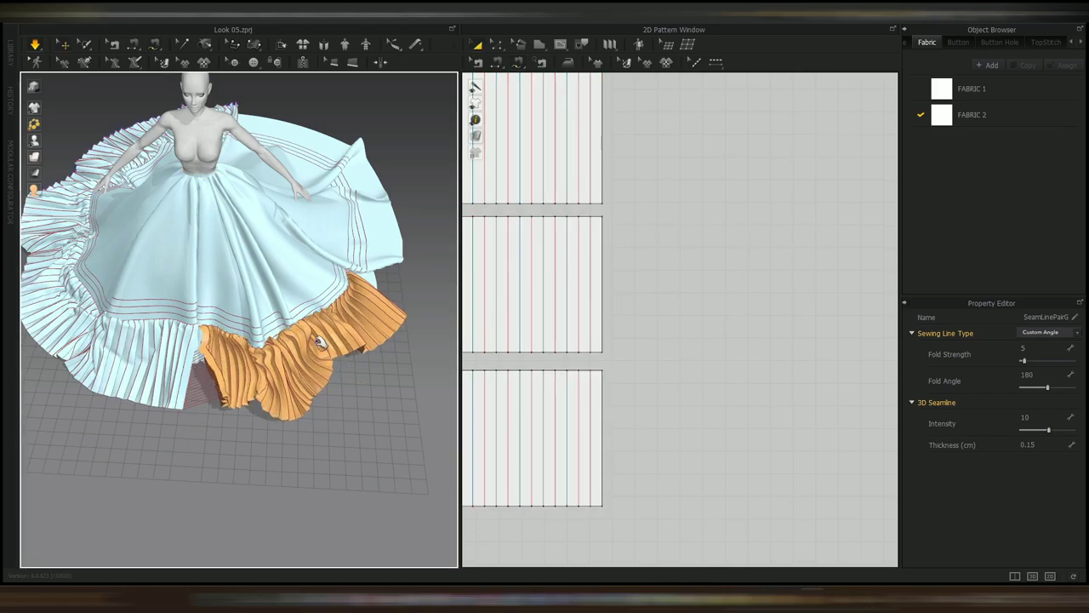
pyautogui.moveTo(318, 342); pyautogui.dragTo(353, 359)
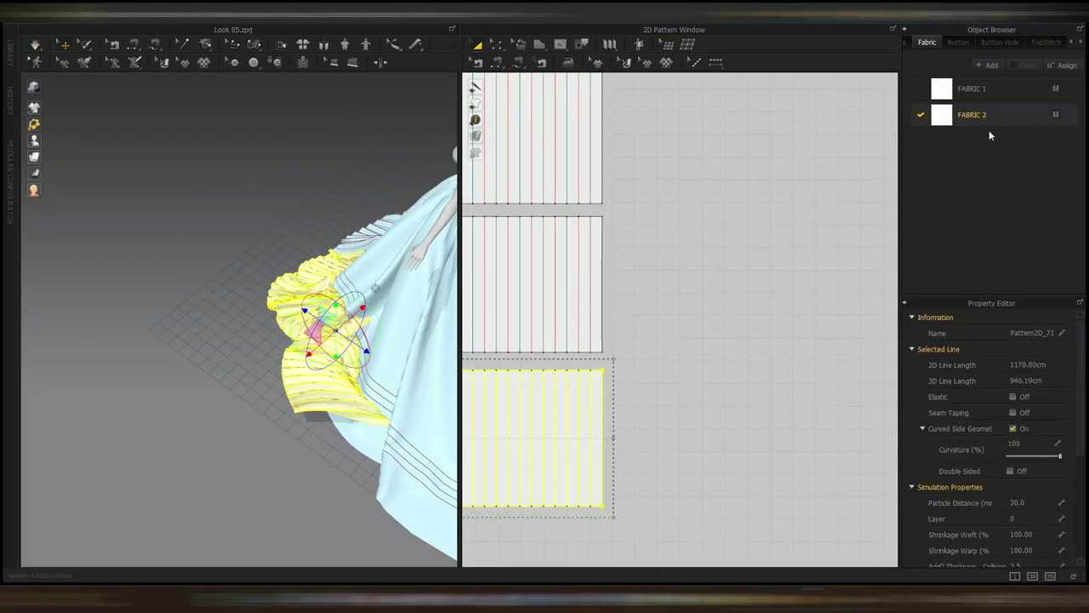
# - Set Fabric 2's physical property preset to Default for Simulation and simulate the ruffles with it
pyautogui.click(997, 118)
pyautogui.scroll(-5, 1042, 525)
pyautogui.click(1042, 527)
pyautogui.click(994, 111)
pyautogui.press('space')
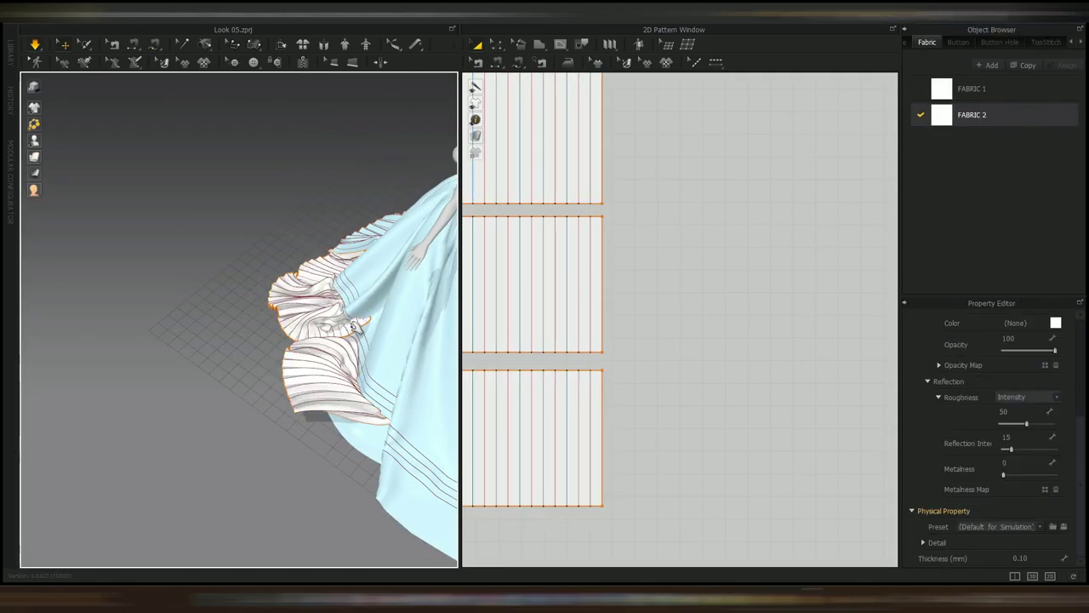
pyautogui.click(353, 327)
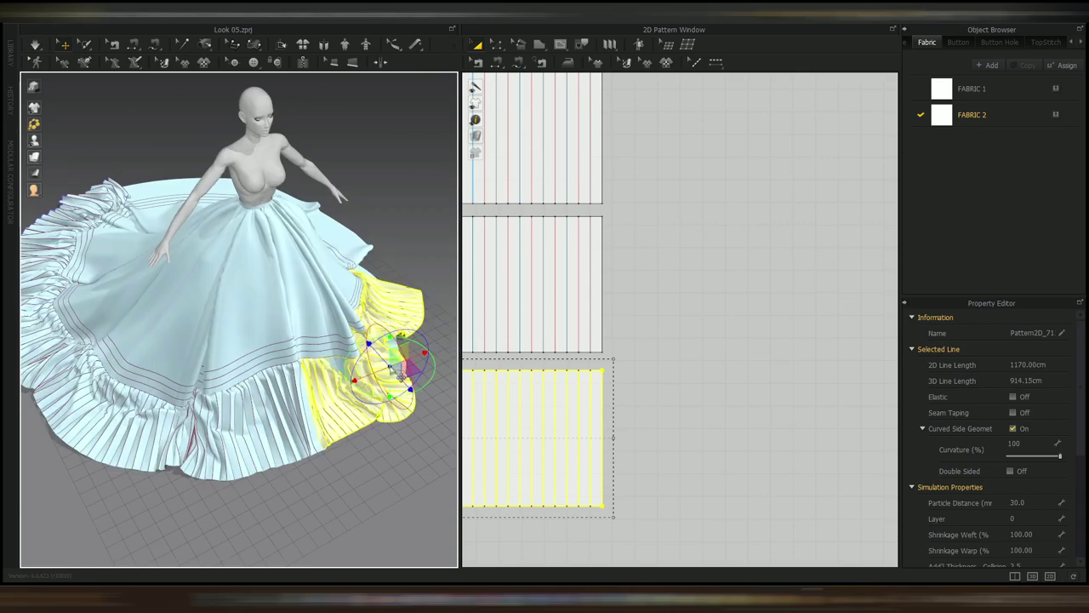
# - Reset the third strip's 3D arrangement
pyautogui.rightClick(391, 368)
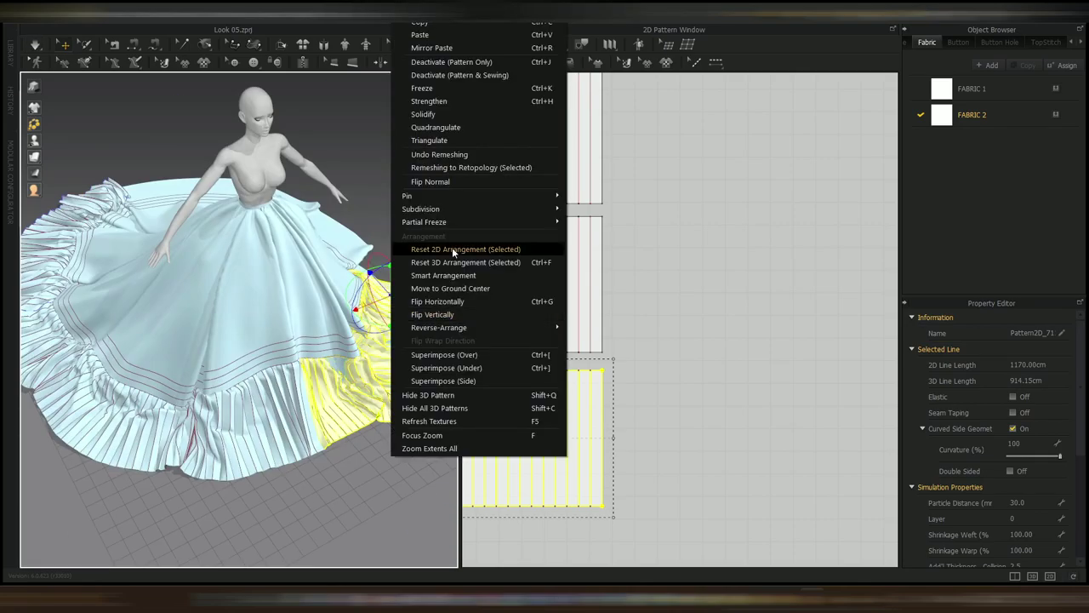
pyautogui.click(442, 262)
pyautogui.moveTo(439, 246); pyautogui.dragTo(344, 350, button='right')
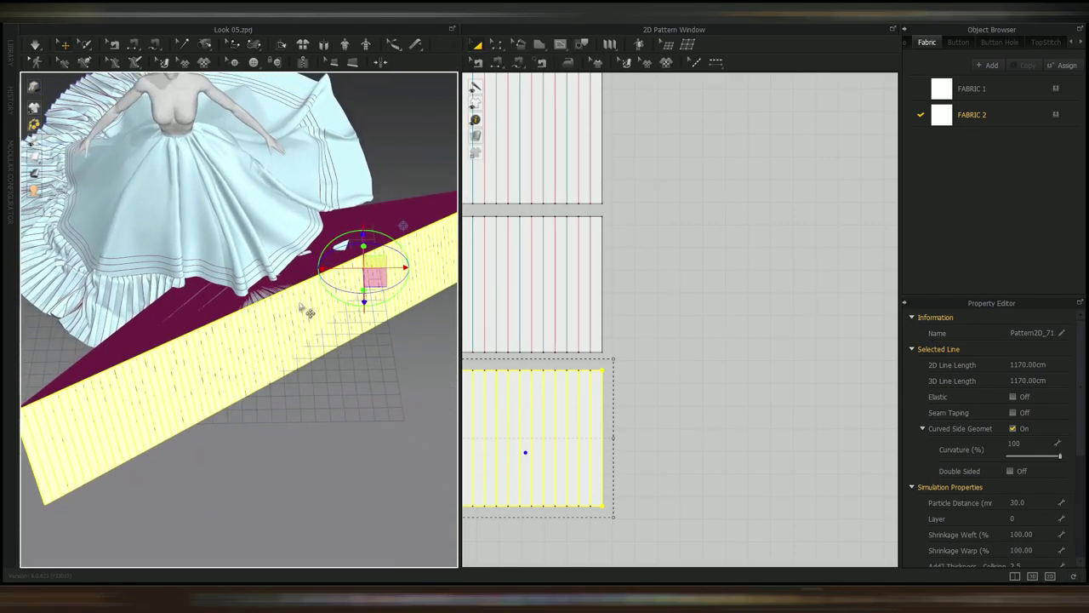
# - Try simulating the flat third strip several times and undo each attempt
pyautogui.press('space')
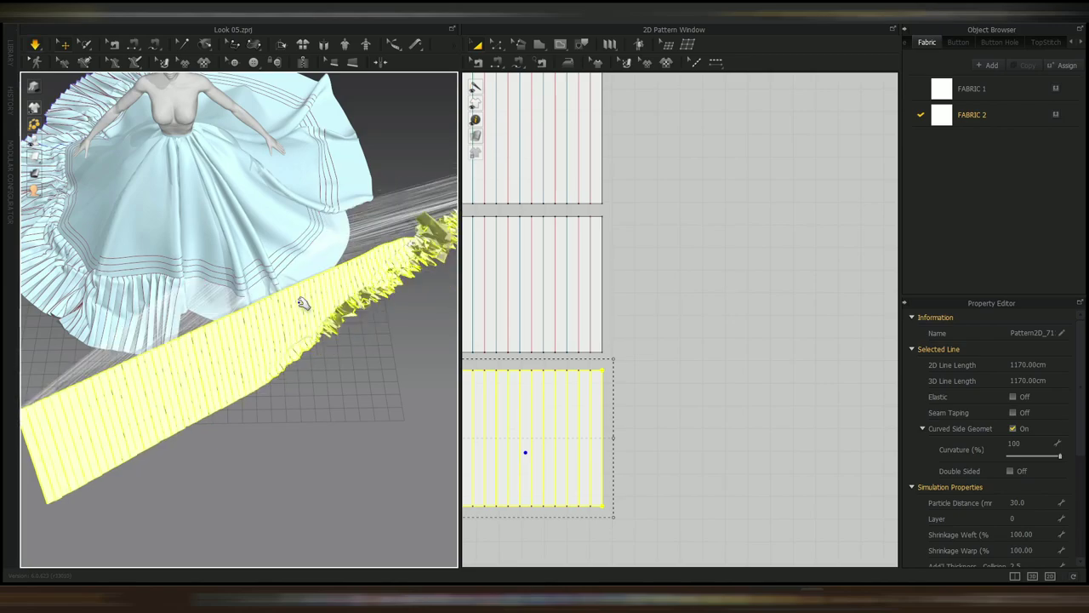
pyautogui.press('space')
pyautogui.hotkey('ctrl', 'z')
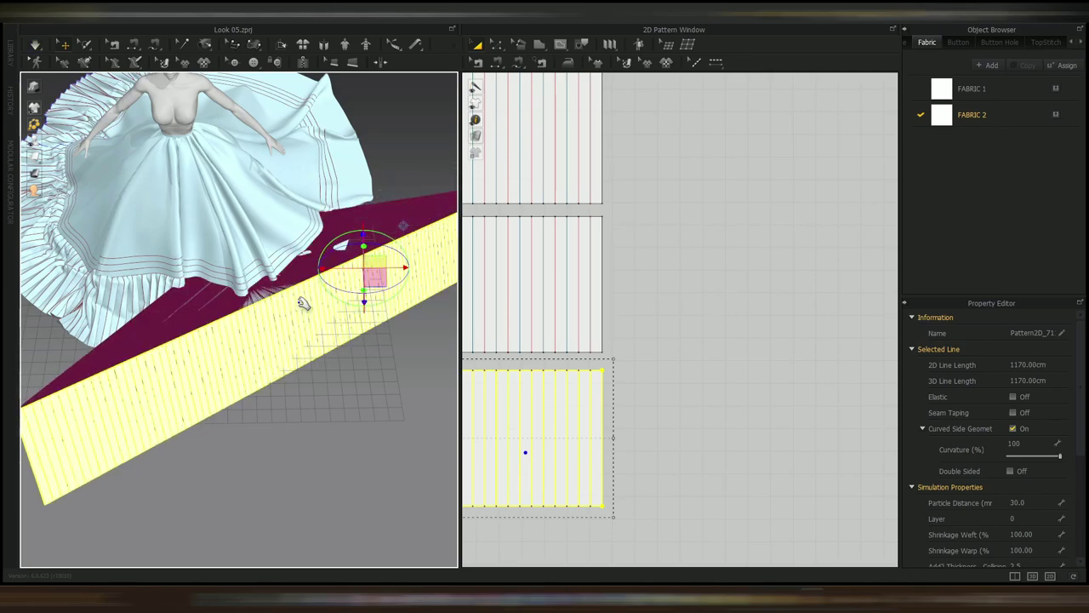
pyautogui.press('space')
pyautogui.press('space')
pyautogui.hotkey('ctrl', 'z')
pyautogui.moveTo(375, 368); pyautogui.dragTo(296, 363, button='right')
pyautogui.moveTo(367, 327); pyautogui.dragTo(372, 289)
pyautogui.moveTo(372, 288)
pyautogui.mouseDown(button='right')
pyautogui.moveTo(346, 367)
pyautogui.moveTo(379, 290)
pyautogui.mouseUp(button='right')
pyautogui.moveTo(379, 290); pyautogui.dragTo(389, 259, button='middle')
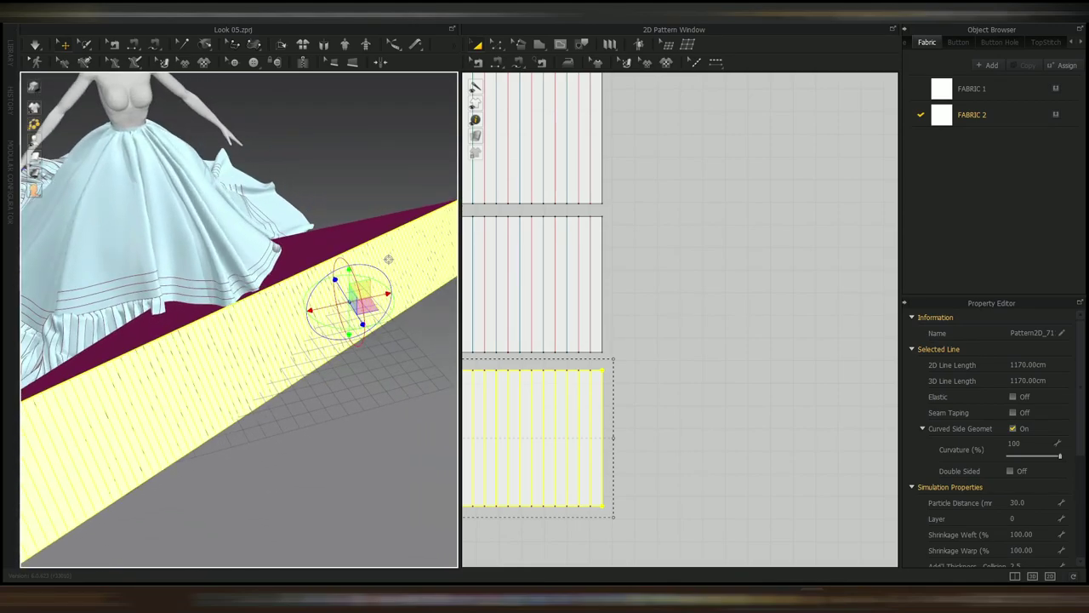
pyautogui.press('space')
pyautogui.press('space')
pyautogui.hotkey('ctrl', 'z')
# - Move and rotate the third strip in 3D so it stands upright alongside the skirt's side hem
pyautogui.scroll(-5, 639, 377)
pyautogui.moveTo(610, 45)
pyautogui.moveTo(652, 399); pyautogui.dragTo(897, 398, button='middle')
pyautogui.click(630, 63)
pyautogui.click(477, 44)
pyautogui.scroll(-3, 315, 318)
pyautogui.moveTo(316, 318); pyautogui.dragTo(294, 366, button='right')
pyautogui.click(279, 305)
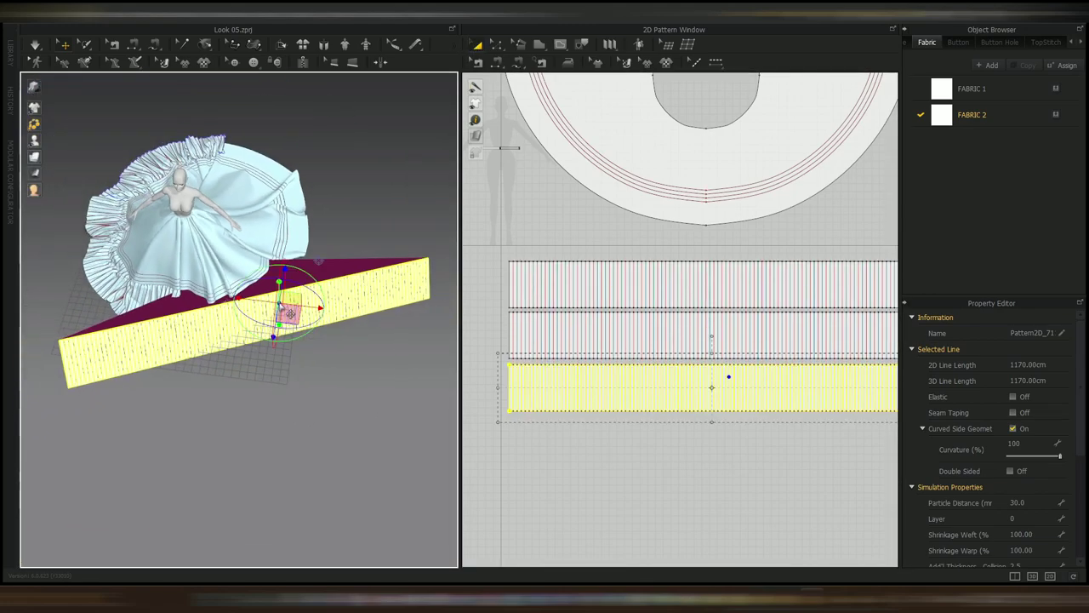
pyautogui.moveTo(316, 325); pyautogui.dragTo(323, 313)
pyautogui.moveTo(322, 332); pyautogui.dragTo(308, 273, button='right')
pyautogui.moveTo(310, 302); pyautogui.dragTo(285, 274)
pyautogui.moveTo(297, 285); pyautogui.dragTo(341, 333, button='right')
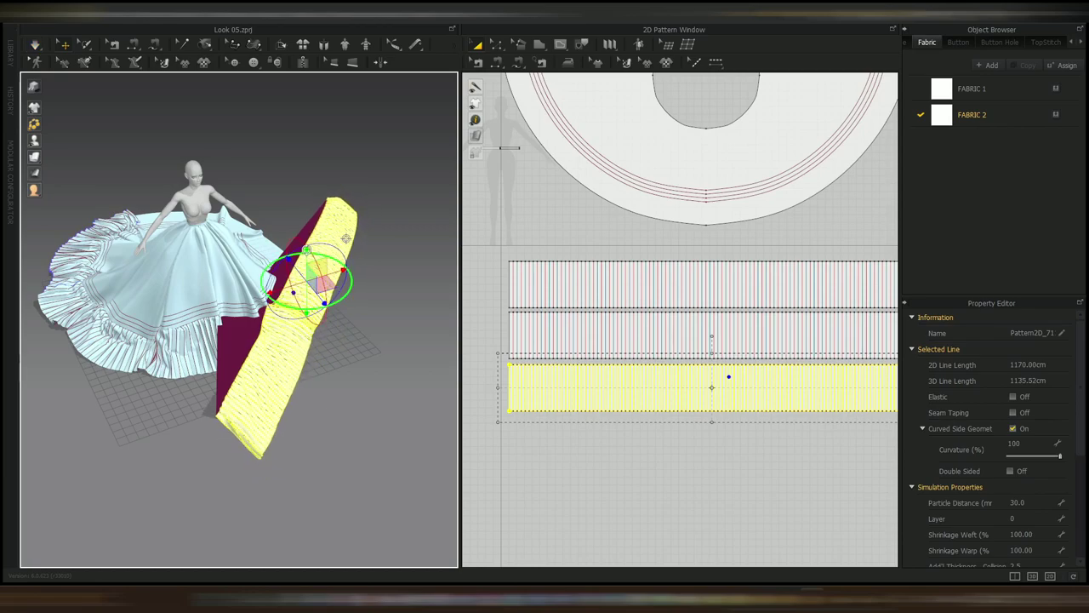
# - Simulate the third strip from its new position in short runs so it gathers onto the skirt's hem line
pyautogui.press('space')
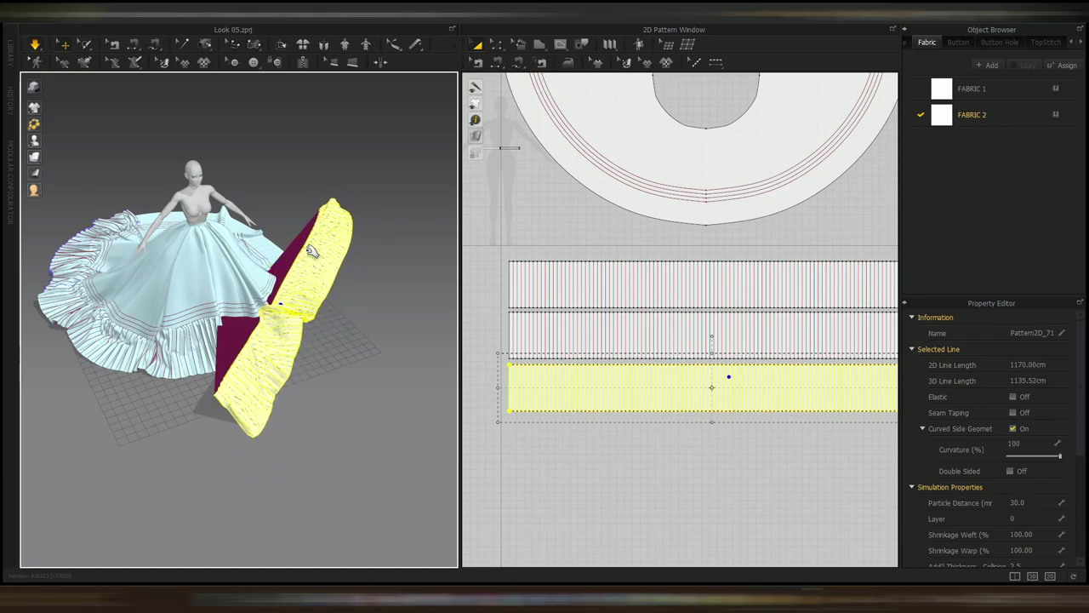
pyautogui.press('space')
pyautogui.moveTo(311, 375); pyautogui.dragTo(194, 358, button='right')
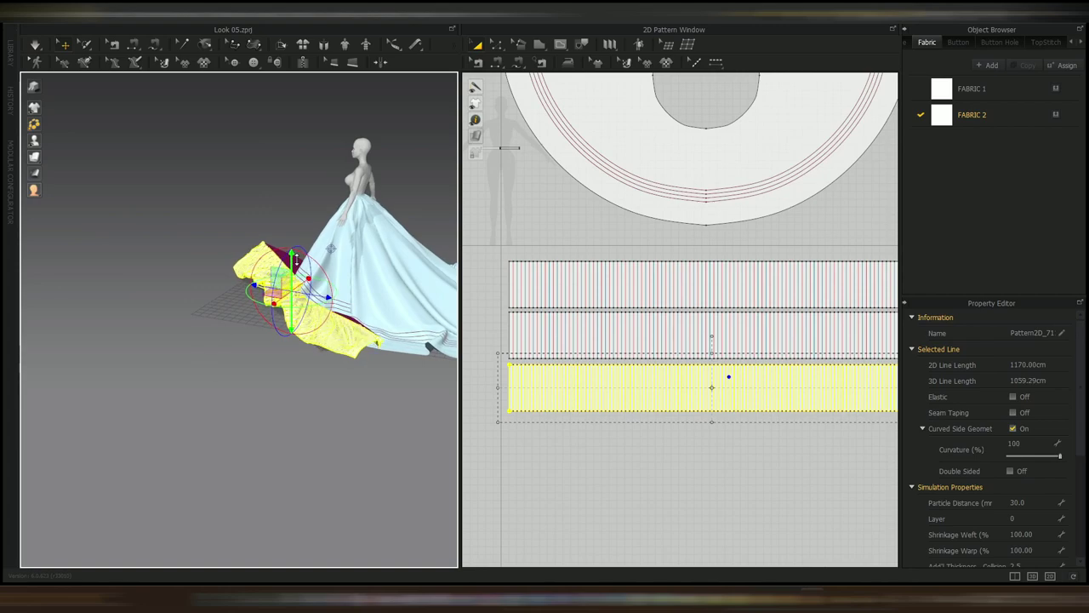
pyautogui.moveTo(297, 294); pyautogui.dragTo(264, 311, button='right')
pyautogui.press('space')
pyautogui.moveTo(284, 258); pyautogui.dragTo(407, 290, button='right')
pyautogui.moveTo(321, 334); pyautogui.dragTo(255, 327, button='right')
pyautogui.press('space')
# - Strengthen the third strip and pull it outward during simulation to spread its ruffles along the hem
pyautogui.click(343, 340)
pyautogui.scroll(5, 247, 316)
pyautogui.click(207, 360)
pyautogui.hotkey('ctrl', 'h')
pyautogui.press('space')
pyautogui.moveTo(188, 364); pyautogui.dragTo(166, 372)
pyautogui.moveTo(172, 329); pyautogui.dragTo(133, 333)
pyautogui.press('space')
pyautogui.click(158, 398)
pyautogui.moveTo(157, 398); pyautogui.dragTo(212, 417, button='right')
pyautogui.scroll(-6, 204, 382)
pyautogui.click(191, 325)
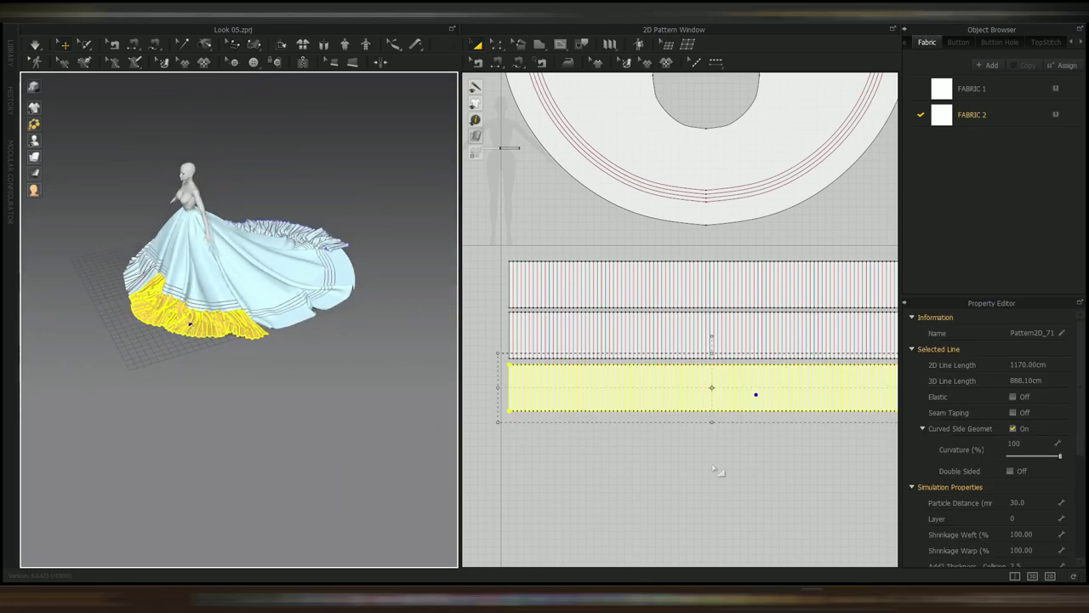
# - Copy the third strip and paste the duplicate directly beneath it in the 2D pattern layout
pyautogui.moveTo(710, 426); pyautogui.dragTo(647, 420, button='middle')
pyautogui.hotkey('ctrl', 'c')
pyautogui.hotkey('ctrl', 'v')
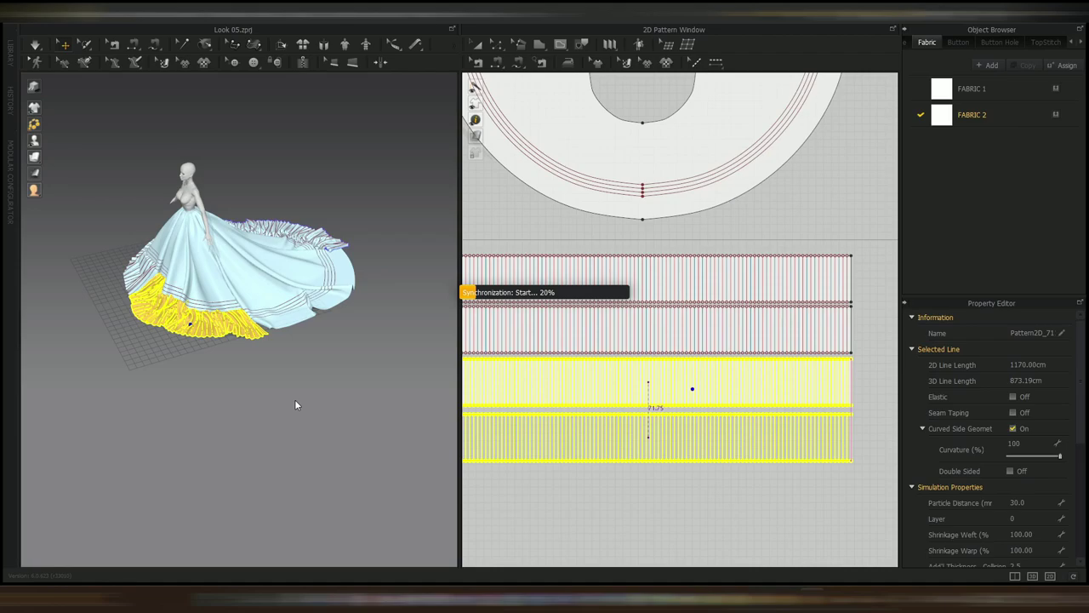
# - Move and rotate the fourth strip in 3D to place it beside the train's bare hem
pyautogui.moveTo(212, 371)
pyautogui.mouseDown(button='right')
pyautogui.moveTo(220, 381)
pyautogui.moveTo(212, 371)
pyautogui.mouseUp(button='right')
pyautogui.click(212, 372)
pyautogui.moveTo(251, 328); pyautogui.dragTo(222, 329)
pyautogui.moveTo(205, 372); pyautogui.dragTo(348, 353)
pyautogui.moveTo(348, 357); pyautogui.dragTo(238, 337, button='right')
pyautogui.moveTo(255, 374); pyautogui.dragTo(297, 323, button='right')
pyautogui.scroll(6, 247, 361)
pyautogui.moveTo(140, 259); pyautogui.dragTo(332, 217, button='middle')
pyautogui.click(223, 324)
# - Free-sew the fourth strip's upper edge to about 309.1 cm of the skirt's internal hem line along the train
pyautogui.moveTo(810, 96); pyautogui.dragTo(627, 394, button='middle')
pyautogui.scroll(5, 662, 319)
pyautogui.press('m')
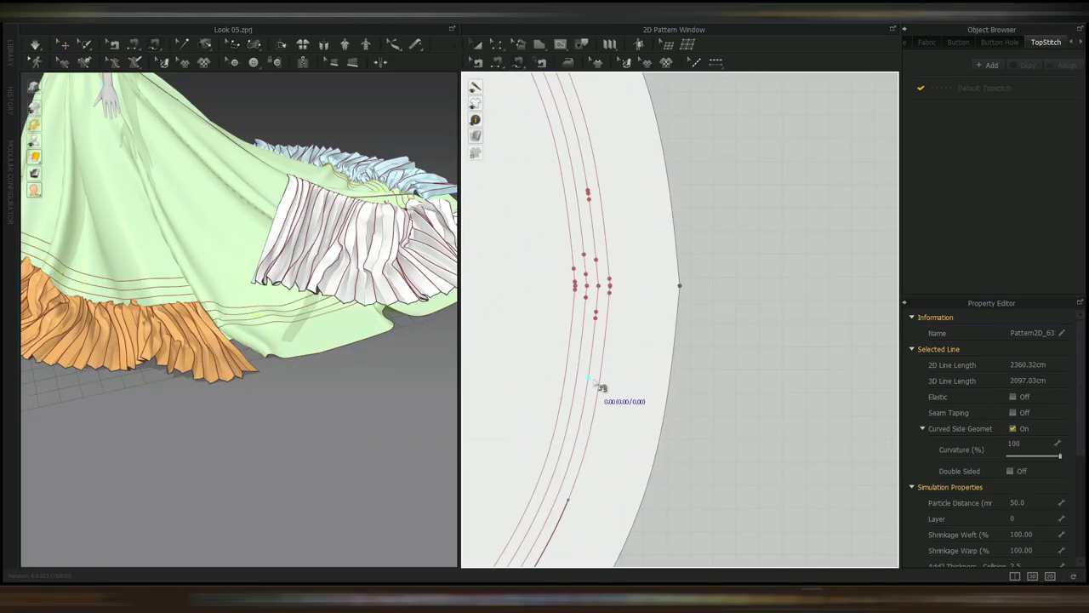
pyautogui.scroll(-5, 629, 392)
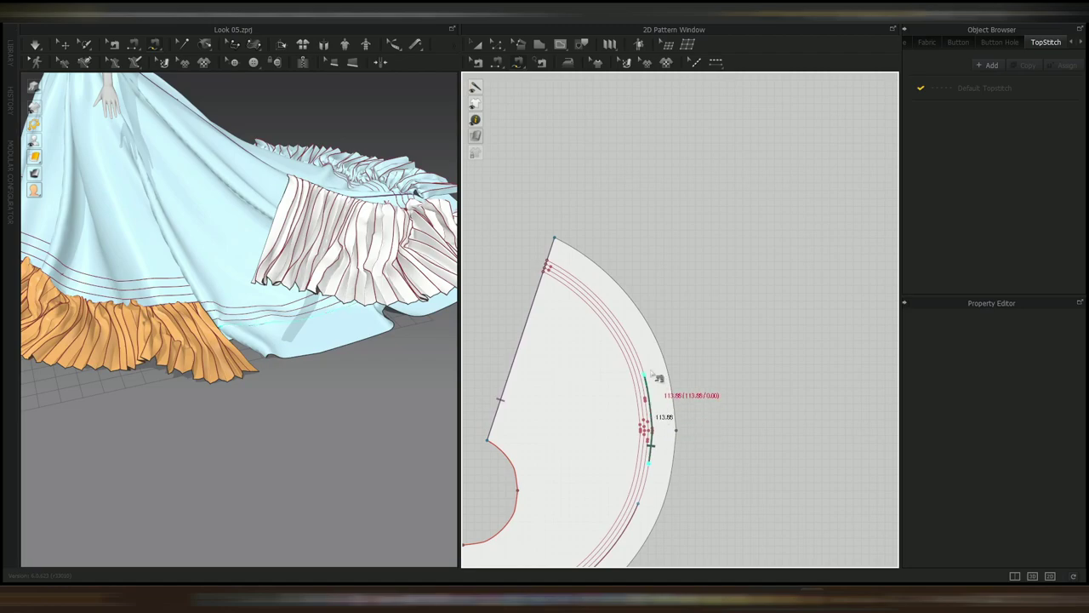
pyautogui.moveTo(698, 465); pyautogui.dragTo(733, 242, button='middle')
pyautogui.moveTo(570, 511); pyautogui.dragTo(757, 252, button='middle')
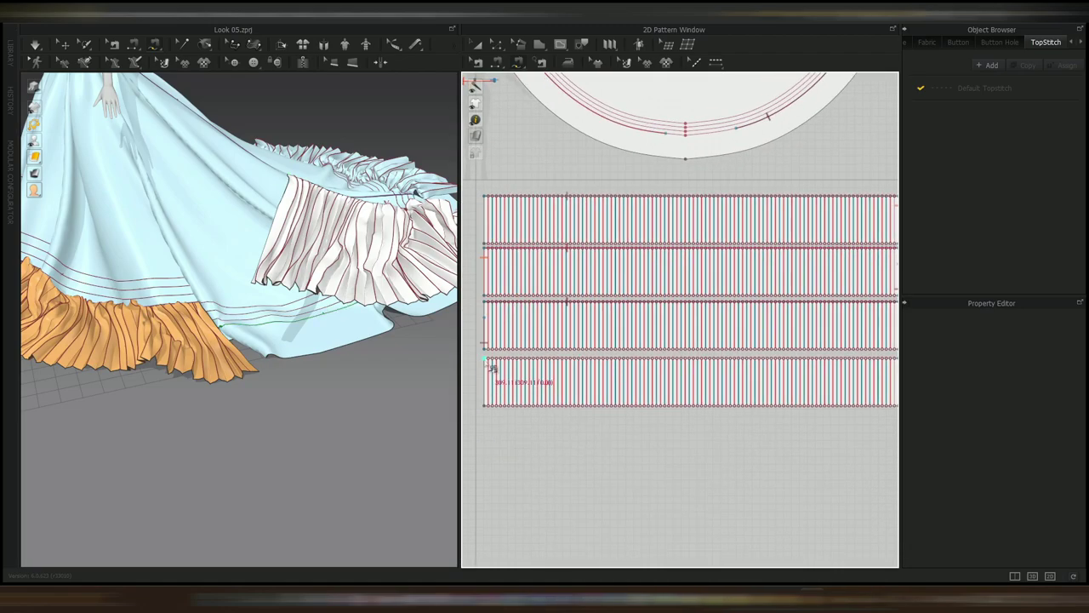
pyautogui.click(487, 361)
pyautogui.moveTo(817, 366); pyautogui.dragTo(642, 391, button='middle')
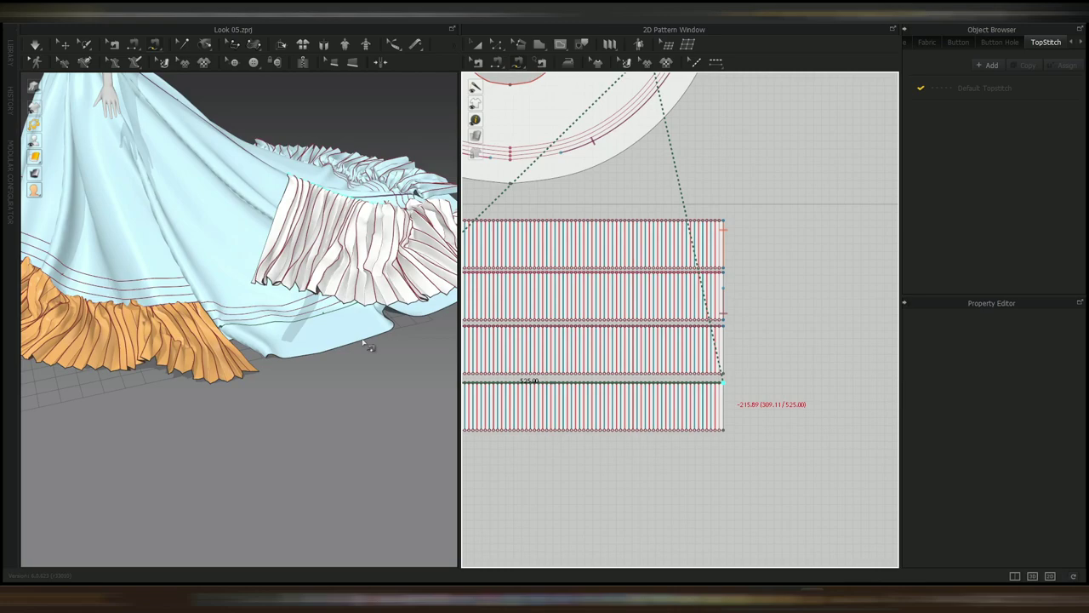
pyautogui.click(722, 375)
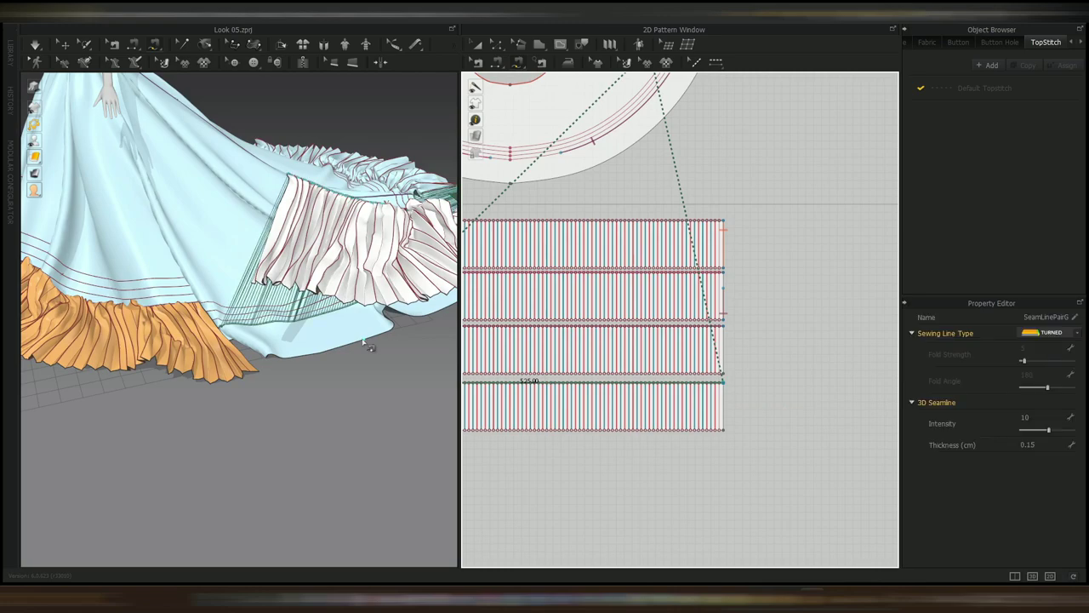
# - Remove strengthening from the third strip and start simulating the newly sewn fourth strip
pyautogui.scroll(-5, 364, 342)
pyautogui.moveTo(363, 342); pyautogui.dragTo(397, 343, button='right')
pyautogui.press('q')
pyautogui.click(184, 333)
pyautogui.hotkey('ctrl', 'h')
pyautogui.moveTo(223, 291); pyautogui.dragTo(291, 319, button='right')
pyautogui.press('space')
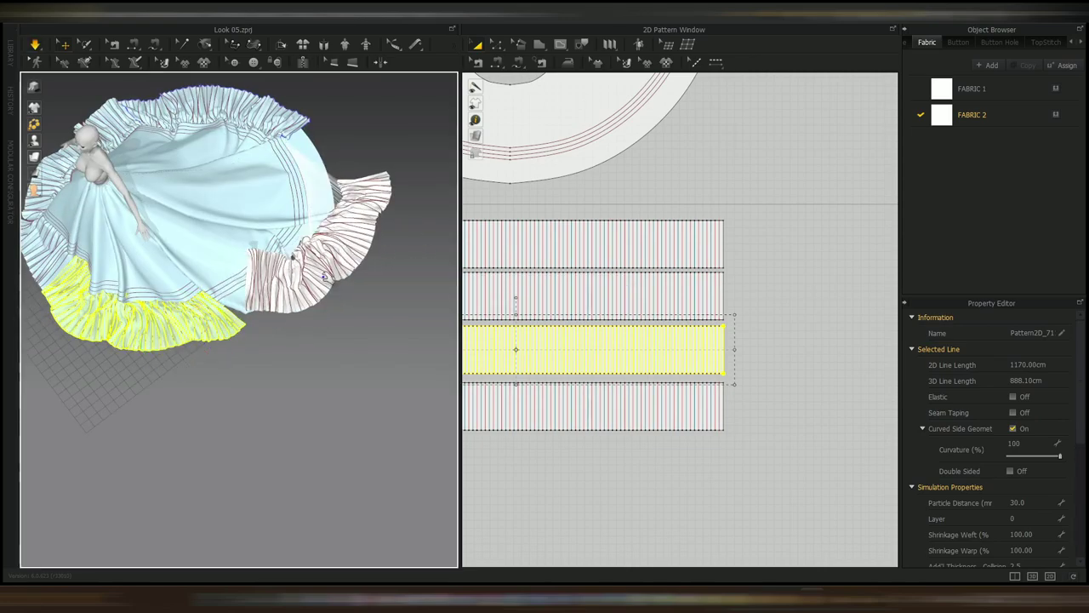
# - Pull the fourth strip outward from several sides during simulation to spread it around the train's hem
pyautogui.moveTo(384, 180); pyautogui.dragTo(378, 119)
pyautogui.press('space')
pyautogui.moveTo(410, 206); pyautogui.dragTo(197, 298, button='right')
pyautogui.press('space')
pyautogui.moveTo(154, 271); pyautogui.dragTo(136, 317)
pyautogui.moveTo(173, 223); pyautogui.dragTo(130, 268)
pyautogui.moveTo(120, 349); pyautogui.dragTo(336, 231, button='right')
pyautogui.moveTo(382, 241); pyautogui.dragTo(386, 243)
pyautogui.moveTo(350, 281); pyautogui.dragTo(372, 283)
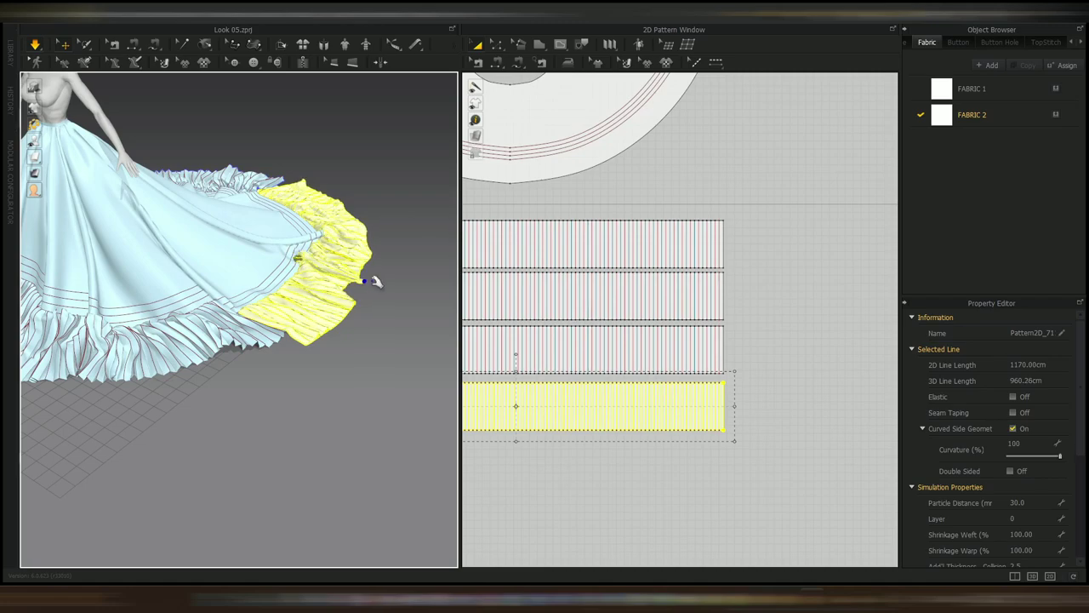
# - Strengthen the fourth strip and pull its ruffle down and away from the train
pyautogui.moveTo(377, 282); pyautogui.dragTo(344, 324, button='right')
pyautogui.moveTo(349, 269); pyautogui.dragTo(285, 347, button='middle')
pyautogui.click(364, 363)
pyautogui.moveTo(364, 364); pyautogui.dragTo(359, 310, button='right')
pyautogui.moveTo(301, 318); pyautogui.dragTo(305, 364)
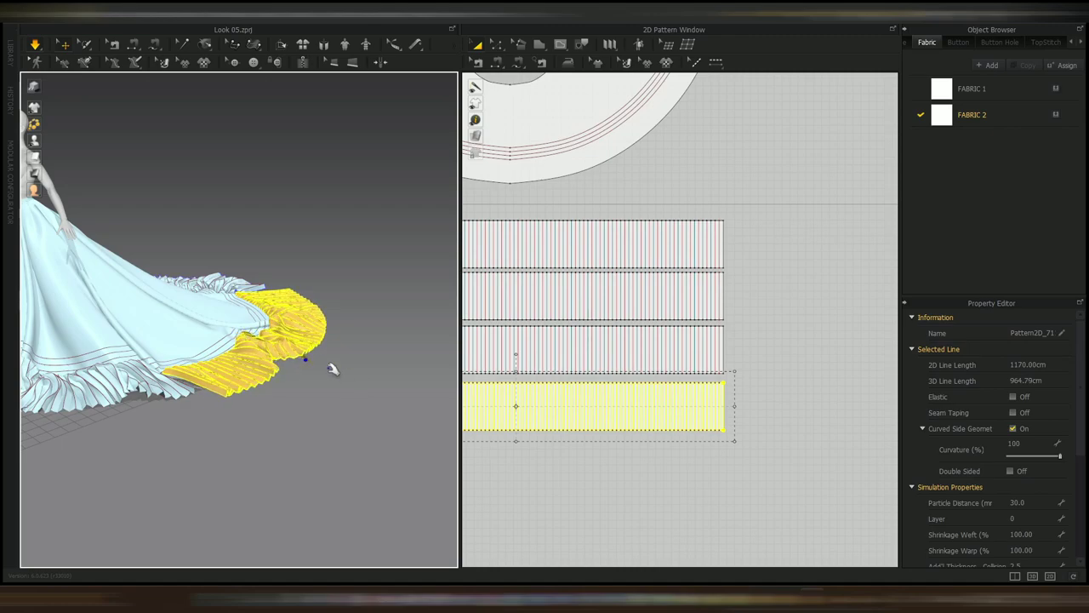
pyautogui.click(339, 394)
# - Free-sew 40 cm of the fourth strip's rear short end to the adjoining strip's short end
pyautogui.moveTo(338, 396); pyautogui.dragTo(327, 449, button='right')
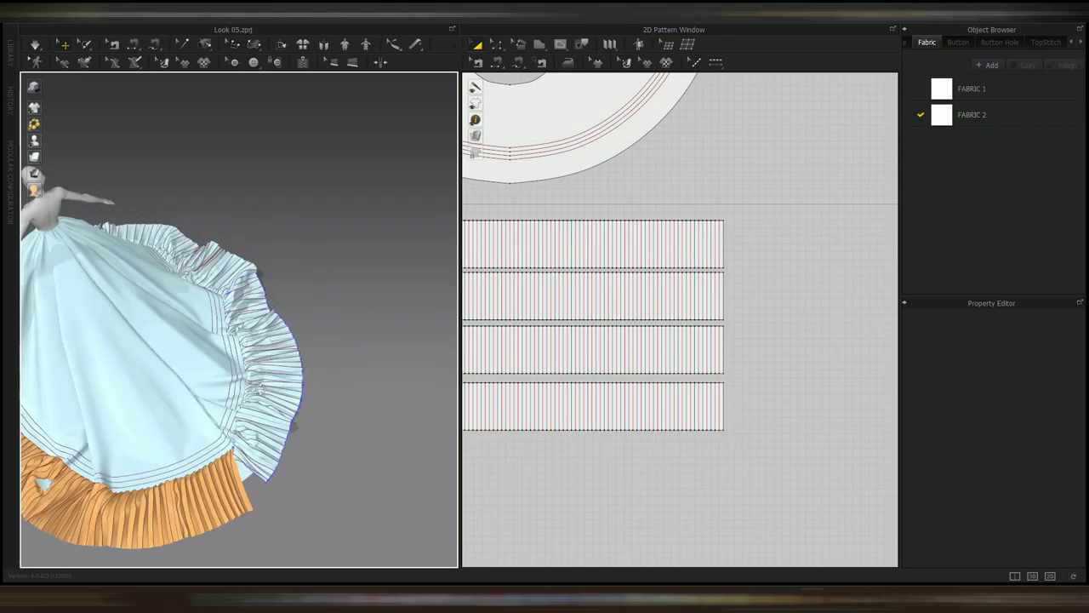
pyautogui.moveTo(341, 454); pyautogui.dragTo(355, 369, button='middle')
pyautogui.press('m')
pyautogui.moveTo(320, 418); pyautogui.dragTo(287, 435, button='right')
pyautogui.moveTo(532, 404); pyautogui.dragTo(510, 338, button='middle')
pyautogui.scroll(6, 821, 366)
pyautogui.click(679, 357)
pyautogui.rightClick(677, 326)
pyautogui.press('Return')
pyautogui.scroll(-6, 817, 366)
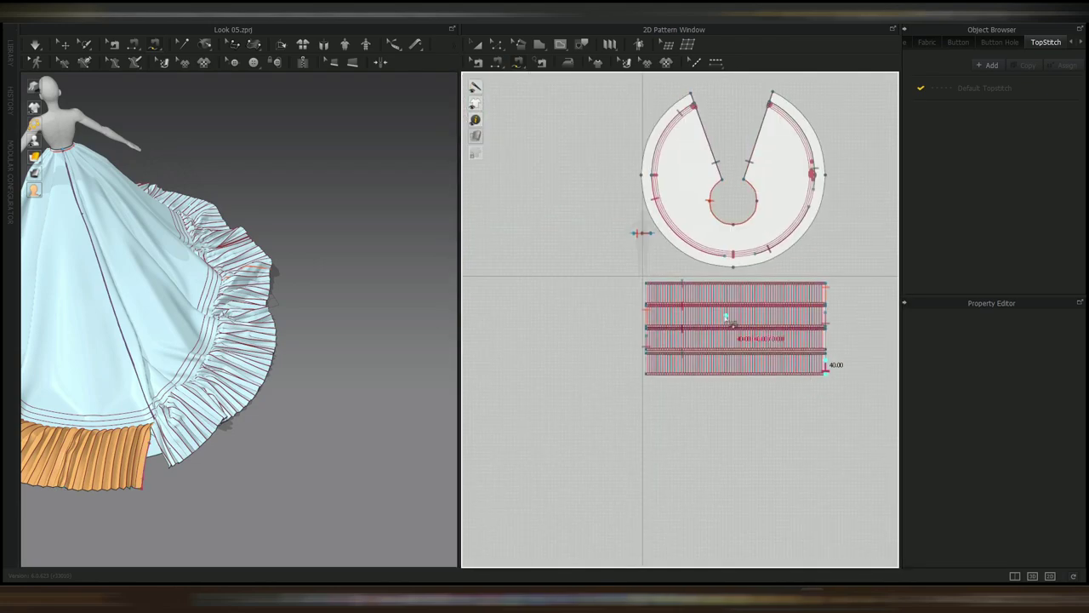
# - Sew the top ruffle strip's left end to the bottom strip's right end along about 40 cm, and simulate the skirt
pyautogui.scroll(8, 654, 298)
pyautogui.click(543, 403)
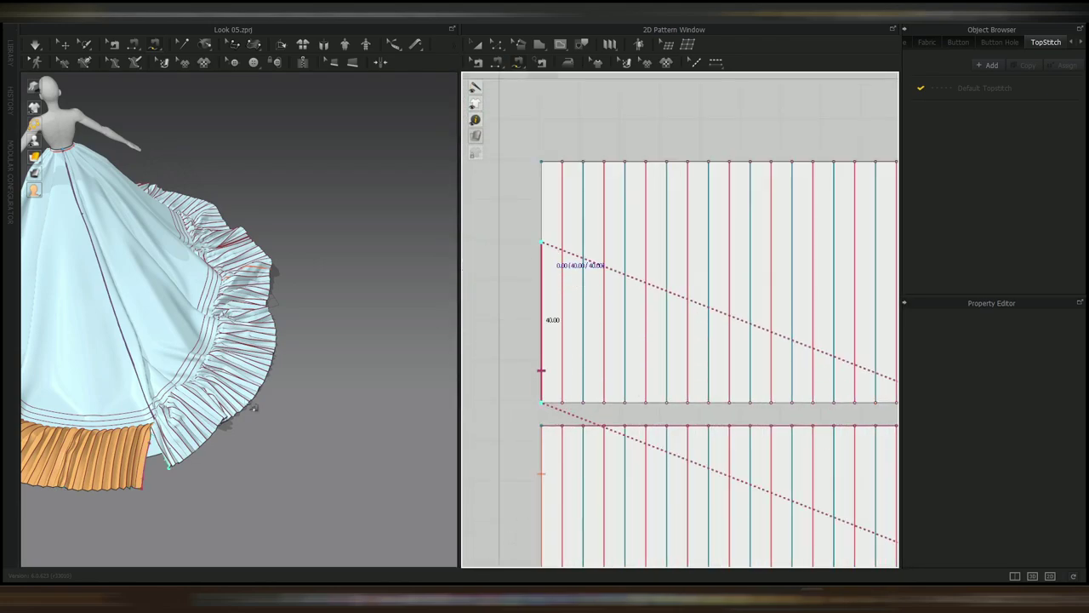
pyautogui.moveTo(250, 420); pyautogui.dragTo(238, 329, button='right')
pyautogui.scroll(4, 204, 389)
pyautogui.scroll(-4, 231, 356)
pyautogui.press('space')
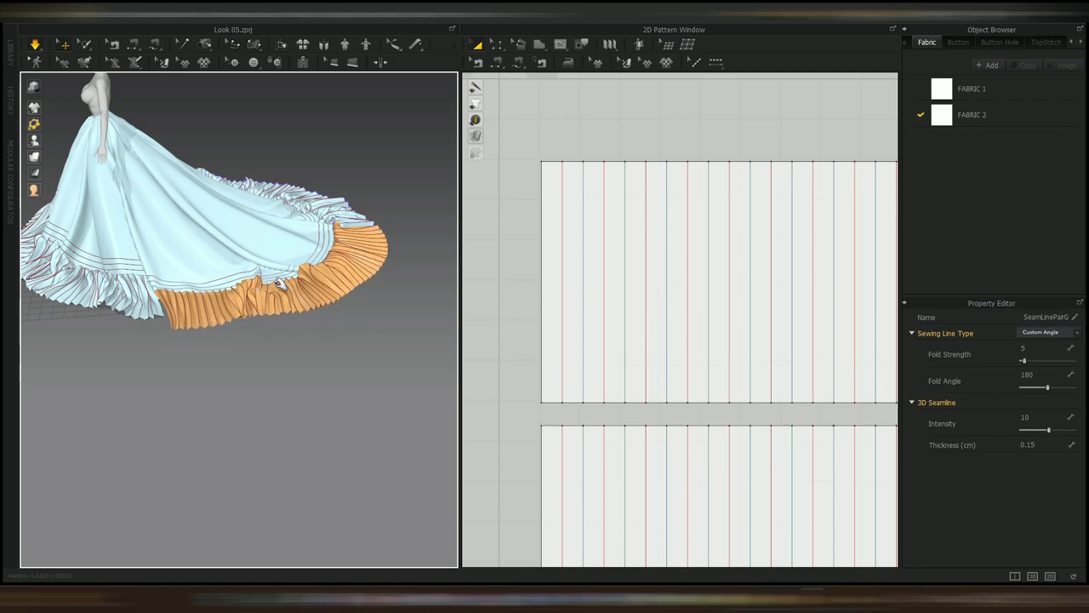
pyautogui.press('b')
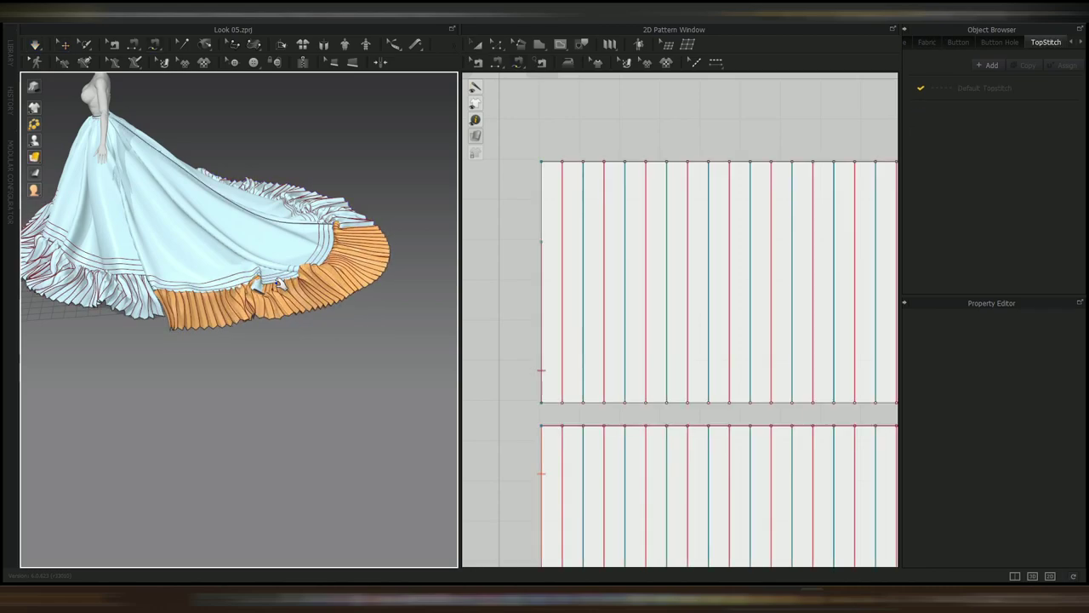
pyautogui.moveTo(316, 374); pyautogui.dragTo(177, 324, button='right')
pyautogui.scroll(-8, 621, 380)
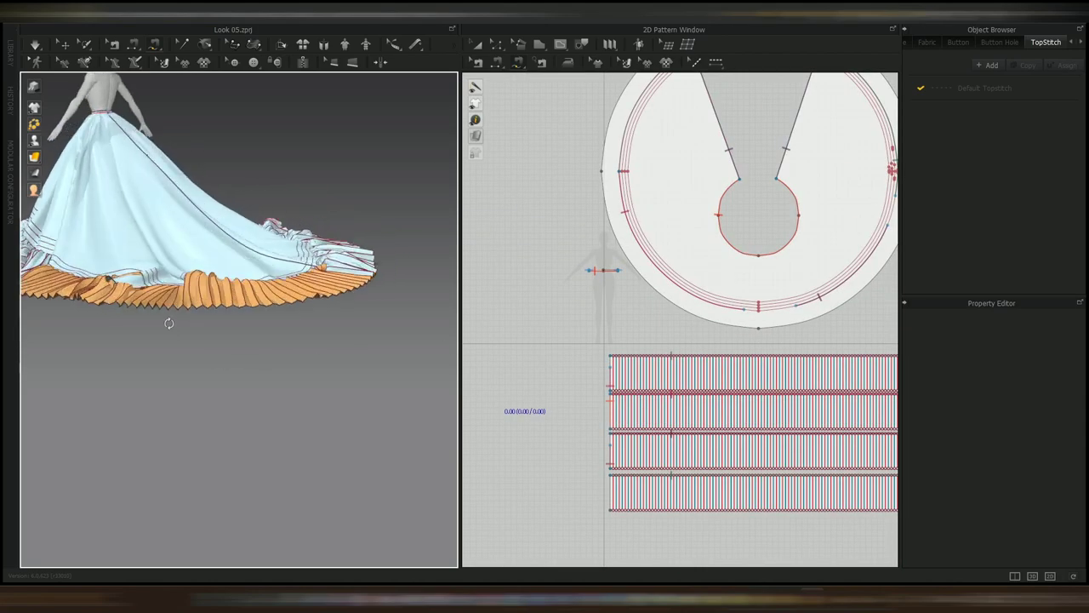
# - Select the first ruffle tier's four strips and paste a copy of them directly below the originals in the 2D pattern
pyautogui.scroll(-2, 177, 324)
pyautogui.scroll(-2, 595, 321)
pyautogui.press('a')
pyautogui.moveTo(587, 340); pyautogui.dragTo(806, 445)
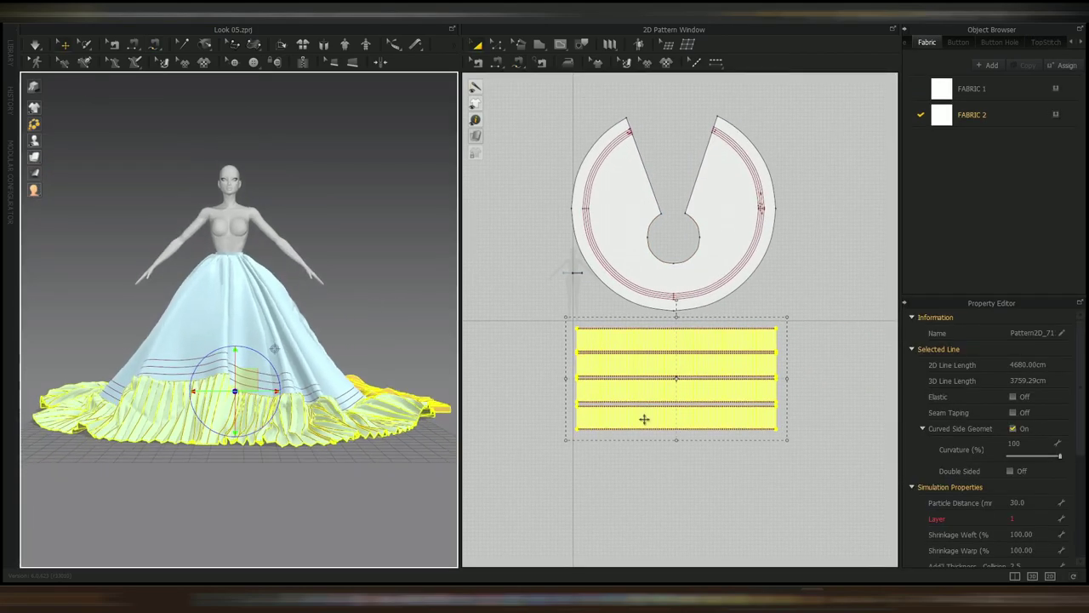
pyautogui.scroll(-1, 676, 470)
pyautogui.moveTo(573, 334); pyautogui.dragTo(774, 483)
pyautogui.hotkey('ctrl', 'v')
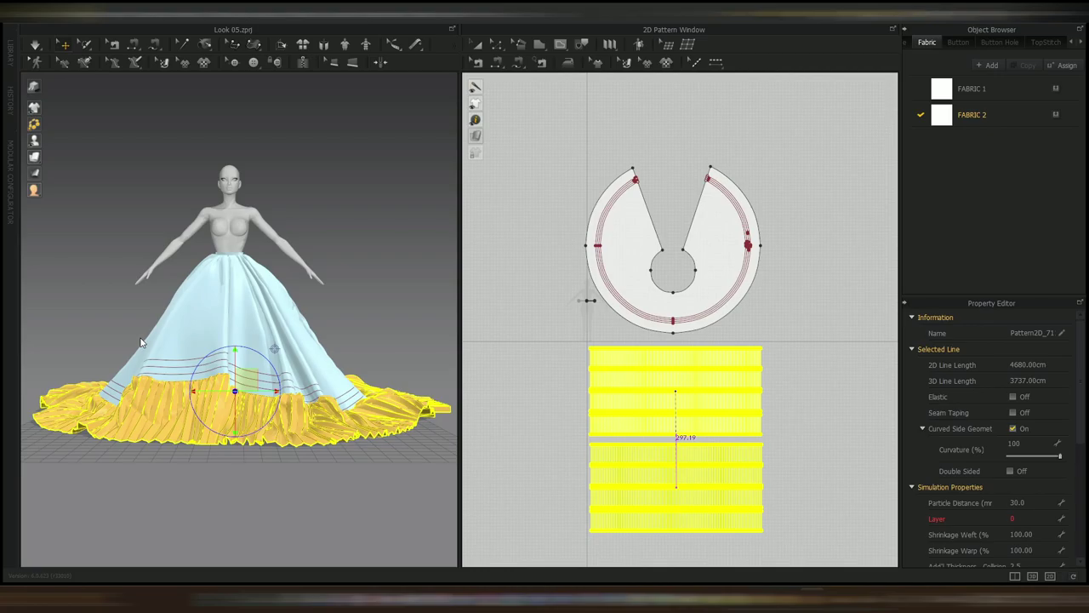
# - Place the copied strips and raise them above the first ruffle tier in the 3D view
pyautogui.scroll(-5, 302, 450)
pyautogui.click(246, 519)
pyautogui.moveTo(246, 545); pyautogui.dragTo(246, 377)
pyautogui.scroll(5, 246, 366)
pyautogui.moveTo(238, 297); pyautogui.dragTo(260, 347, button='right')
pyautogui.scroll(3, 260, 347)
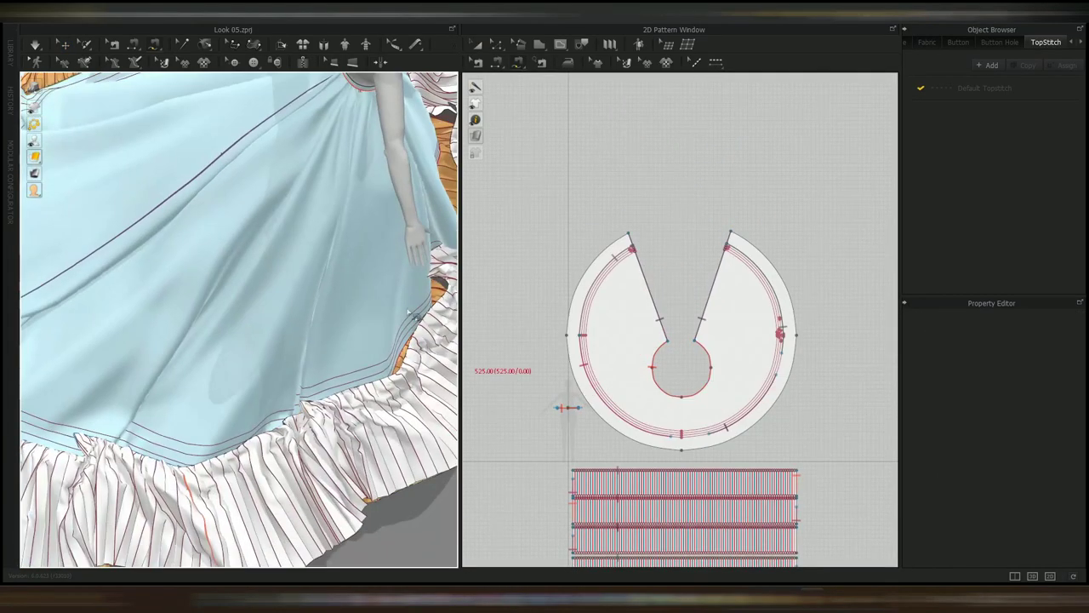
# - Sew the first copied strip's top edge to the skirt's second internal line, starting from the open edge for about 252 cm
pyautogui.scroll(5, 567, 409)
pyautogui.scroll(5, 628, 256)
pyautogui.click(771, 147)
pyautogui.moveTo(477, 375); pyautogui.dragTo(523, 312, button='middle')
pyautogui.scroll(-4, 542, 321)
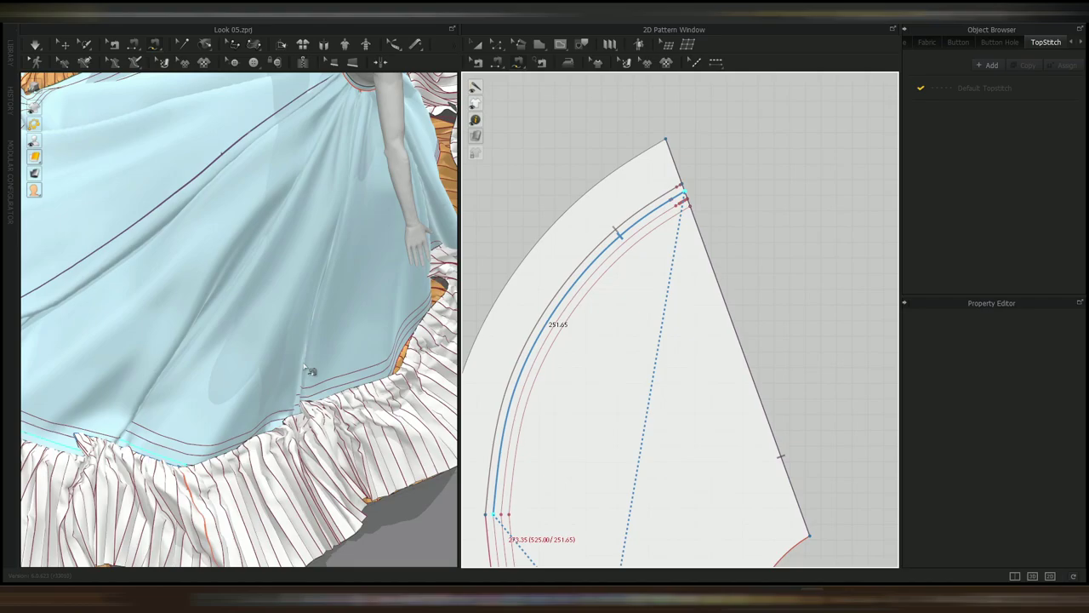
pyautogui.click(493, 514)
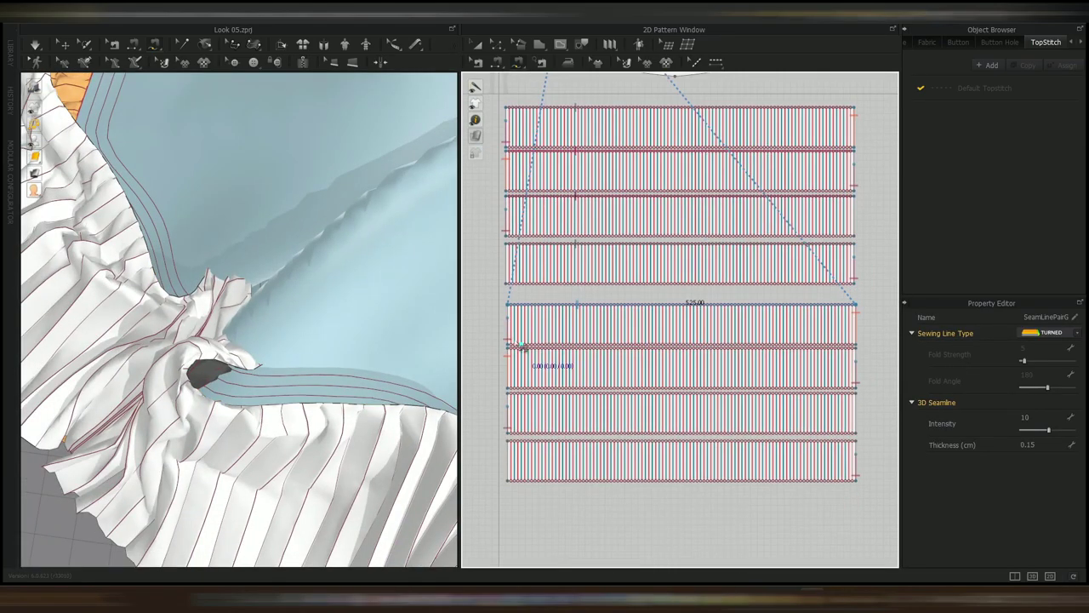
# - Sew the first portion of the second copied strip's top edge to the next curve, about 197 cm, of the skirt's second internal line
pyautogui.click(720, 349)
pyautogui.scroll(-5, 720, 350)
pyautogui.scroll(5, 693, 187)
pyautogui.scroll(4, 495, 311)
pyautogui.click(563, 117)
pyautogui.moveTo(380, 369); pyautogui.dragTo(207, 280, button='right')
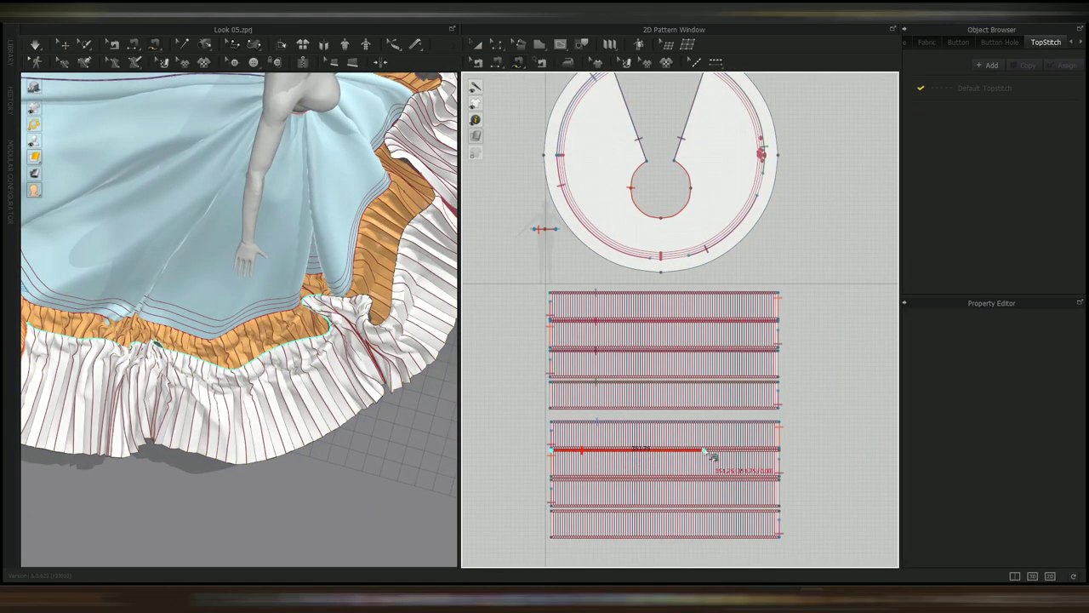
pyautogui.scroll(7, 600, 173)
pyautogui.moveTo(615, 183); pyautogui.dragTo(737, 282, button='middle')
pyautogui.click(571, 208)
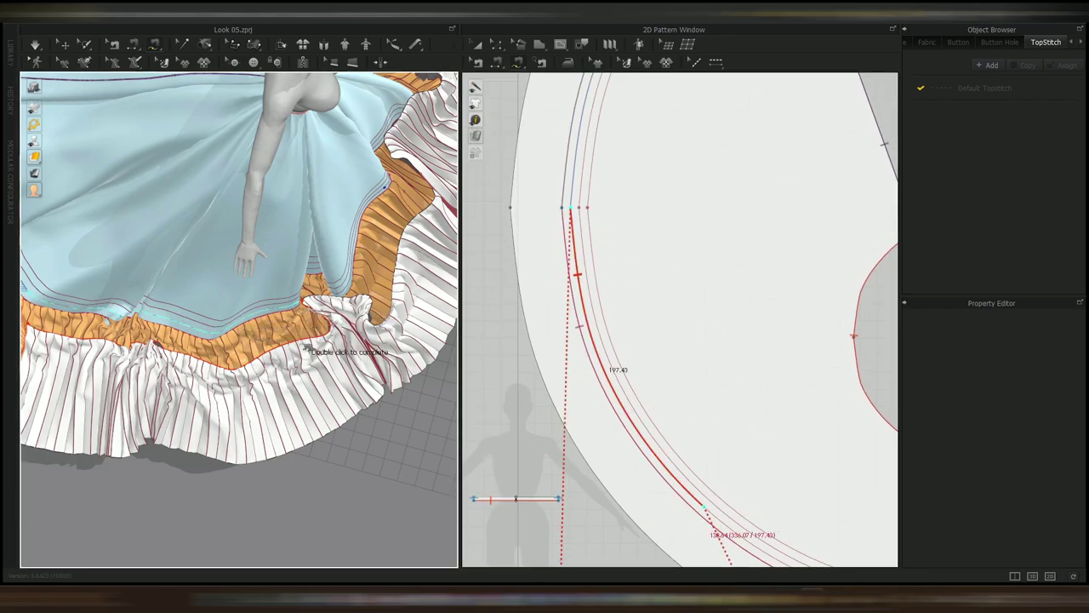
pyautogui.moveTo(395, 365); pyautogui.dragTo(321, 276, button='middle')
pyautogui.moveTo(322, 276); pyautogui.dragTo(403, 287, button='right')
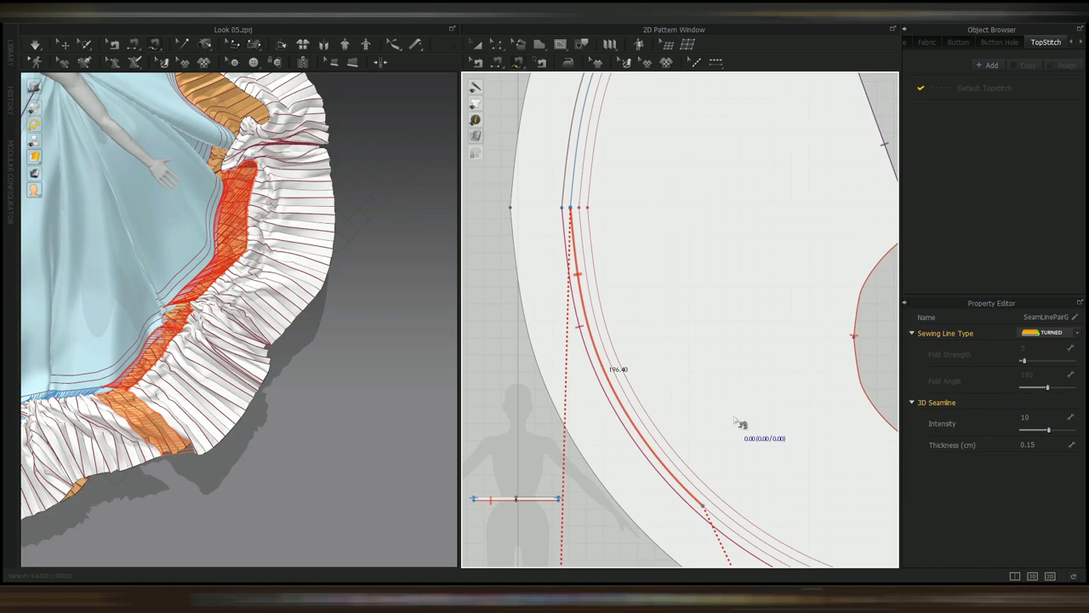
# - Sew the remaining 140 cm or so of the second copied strip's top edge to the following segment of the skirt's second internal line
pyautogui.moveTo(735, 418); pyautogui.dragTo(601, 194, button='middle')
pyautogui.click(694, 363)
pyautogui.moveTo(375, 340); pyautogui.dragTo(229, 341, button='right')
pyautogui.moveTo(344, 246); pyautogui.dragTo(431, 279, button='right')
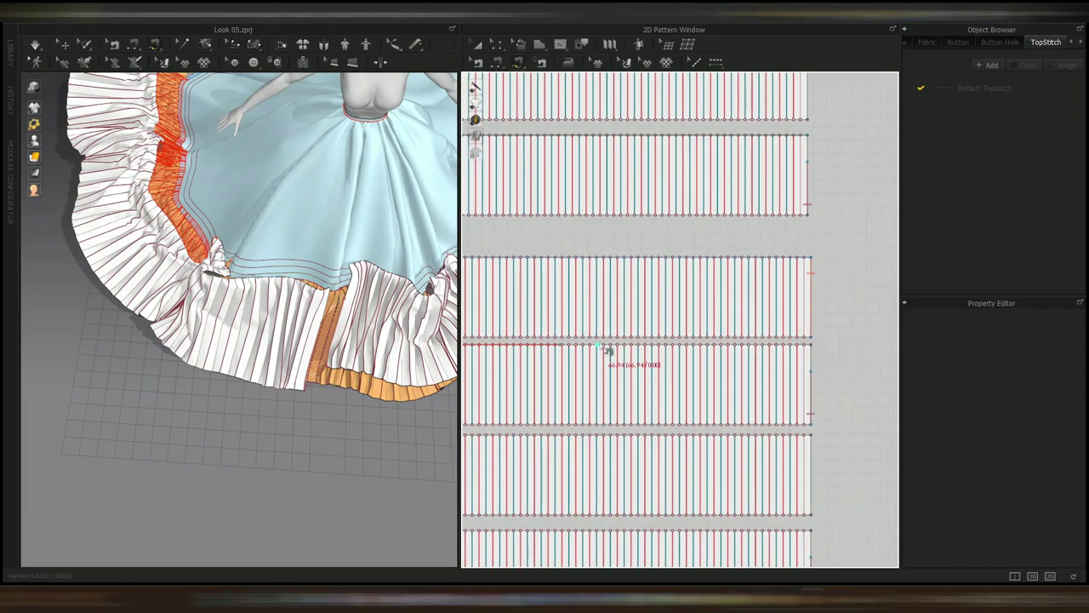
pyautogui.click(625, 347)
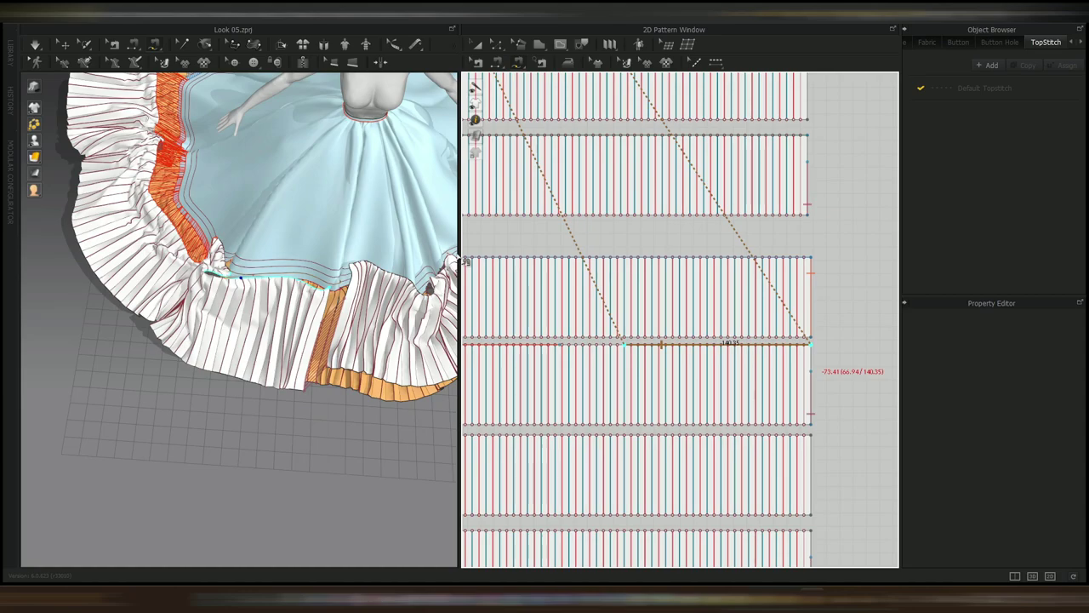
pyautogui.click(464, 260)
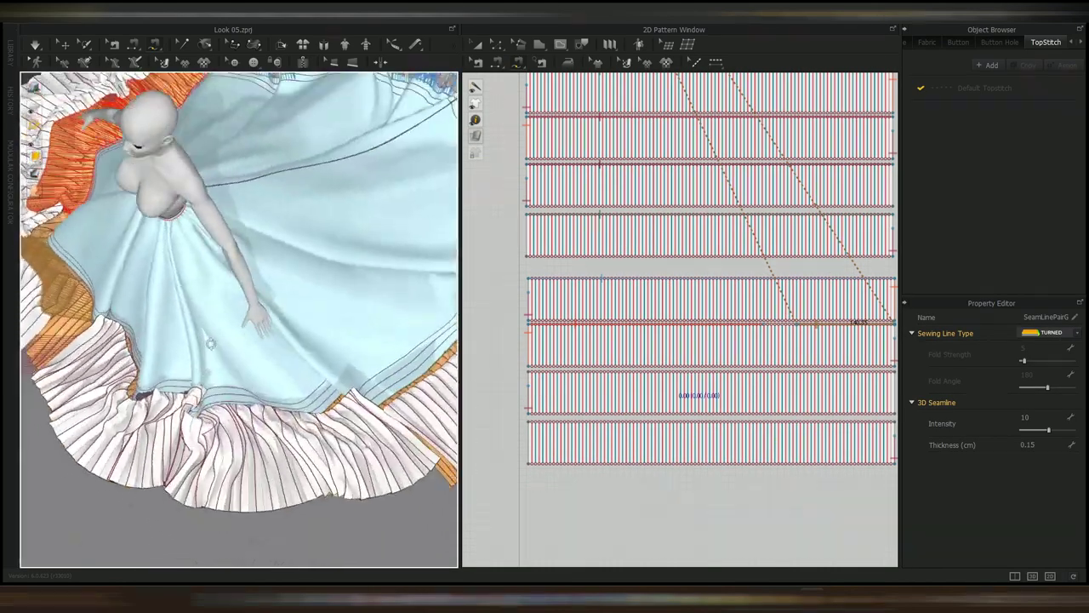
# - Sew the third and fourth copied strips' top edges to the rest of the skirt's second internal line, up to its other open edge
pyautogui.click(530, 372)
pyautogui.moveTo(885, 376); pyautogui.dragTo(797, 367, button='middle')
pyautogui.click(808, 363)
pyautogui.scroll(5, 586, 288)
pyautogui.moveTo(256, 289)
pyautogui.mouseDown(button='right')
pyautogui.moveTo(260, 187)
pyautogui.moveTo(263, 234)
pyautogui.mouseUp(button='right')
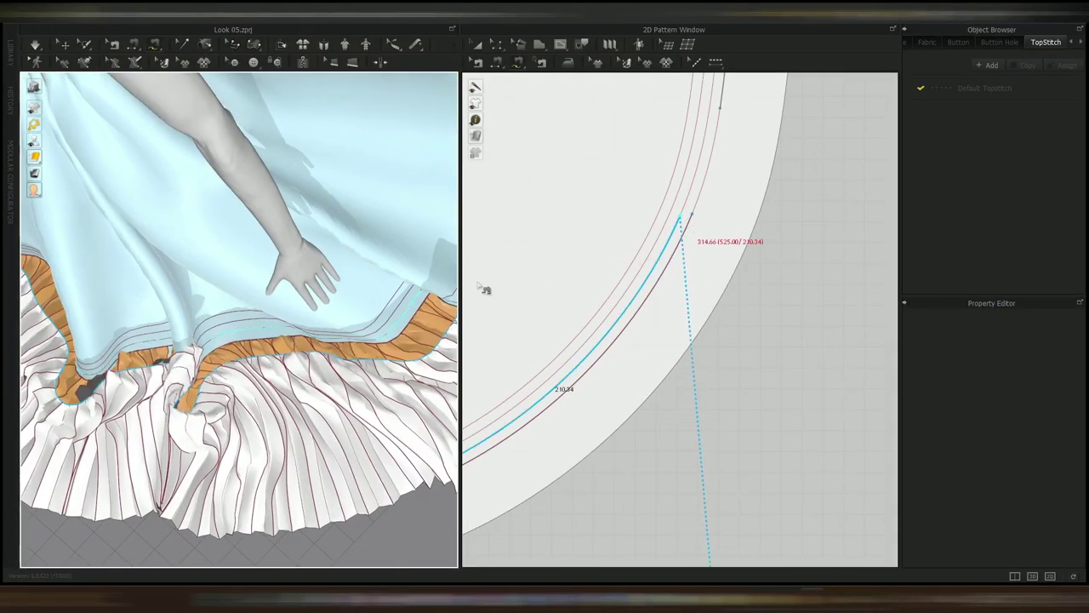
pyautogui.click(417, 345)
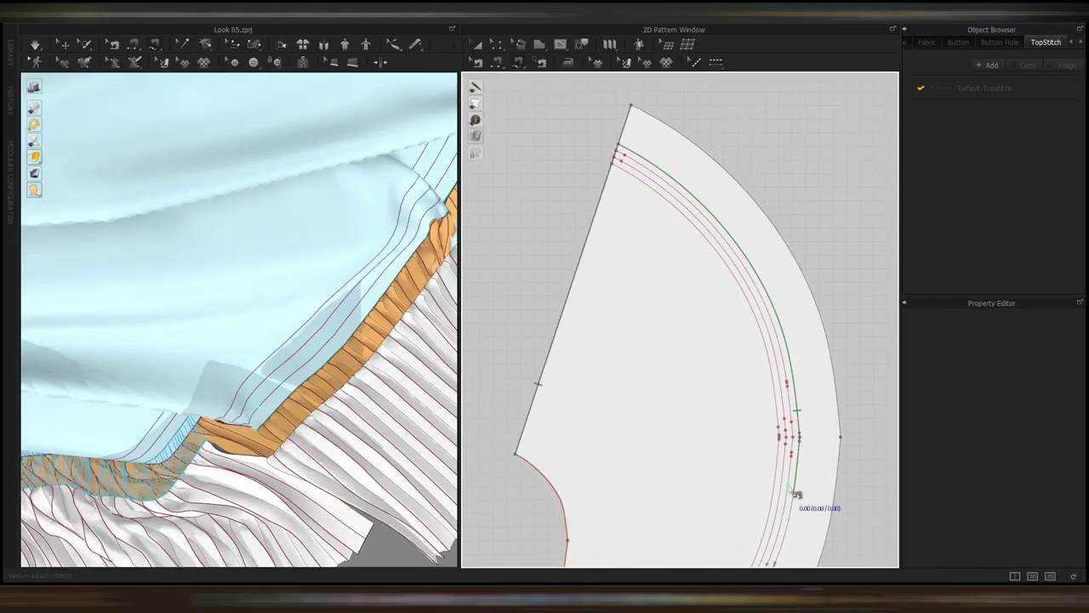
pyautogui.click(786, 503)
pyautogui.click(619, 160)
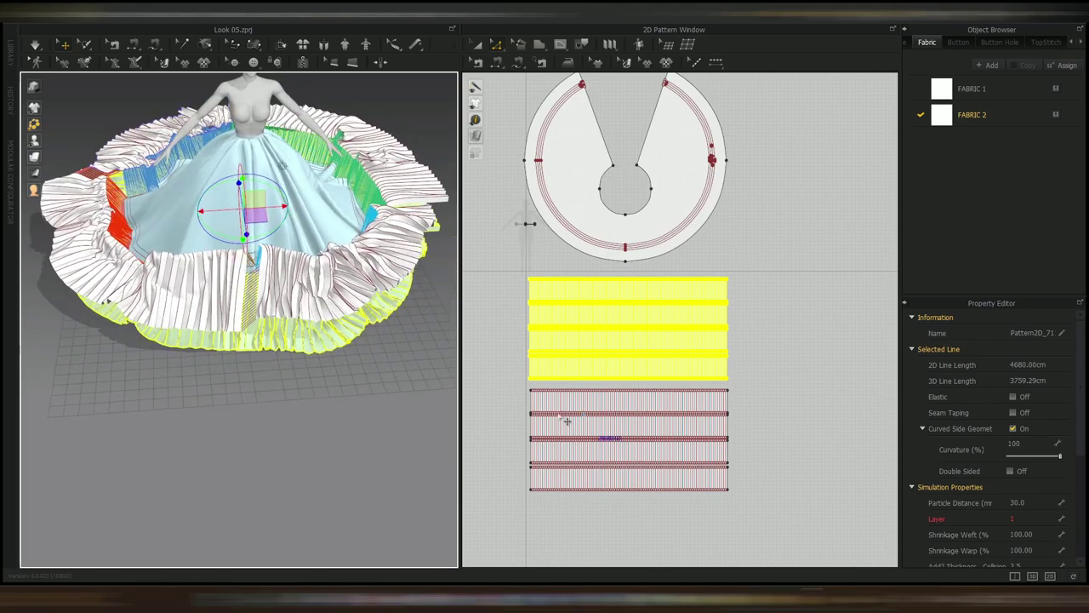
# - Set the second ruffle tier's four strips to layer 2, strengthen them, and simulate the garment
pyautogui.click(567, 418)
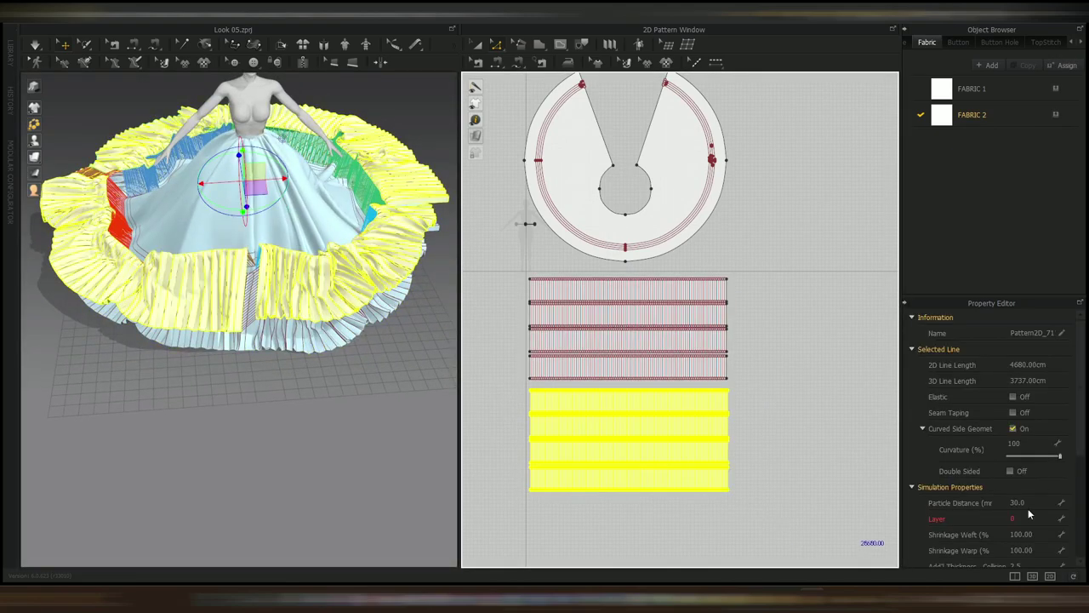
pyautogui.hotkey('ctrl', 'h')
pyautogui.press('space')
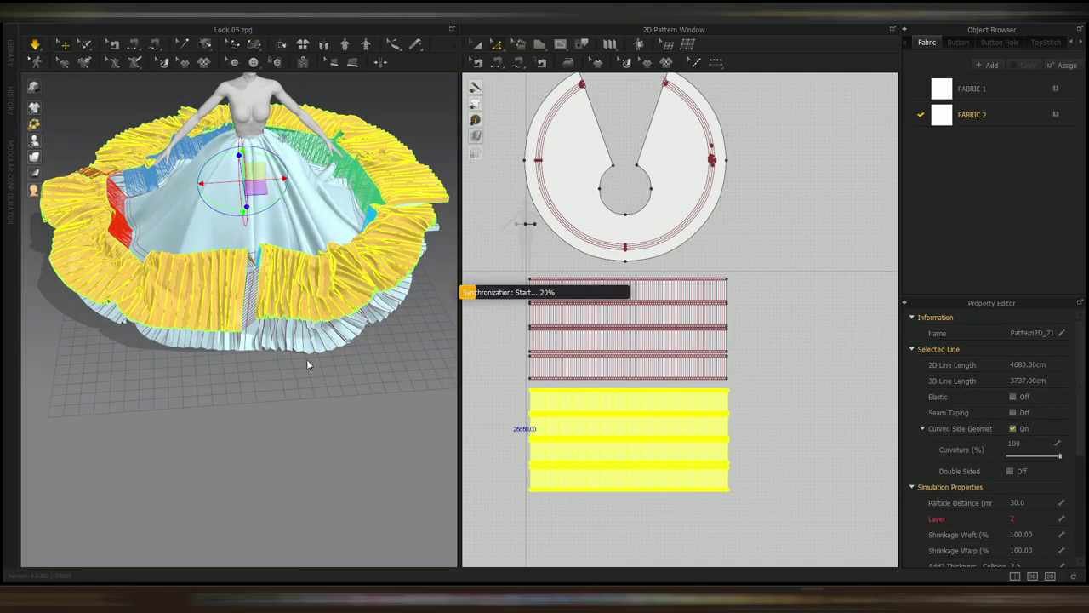
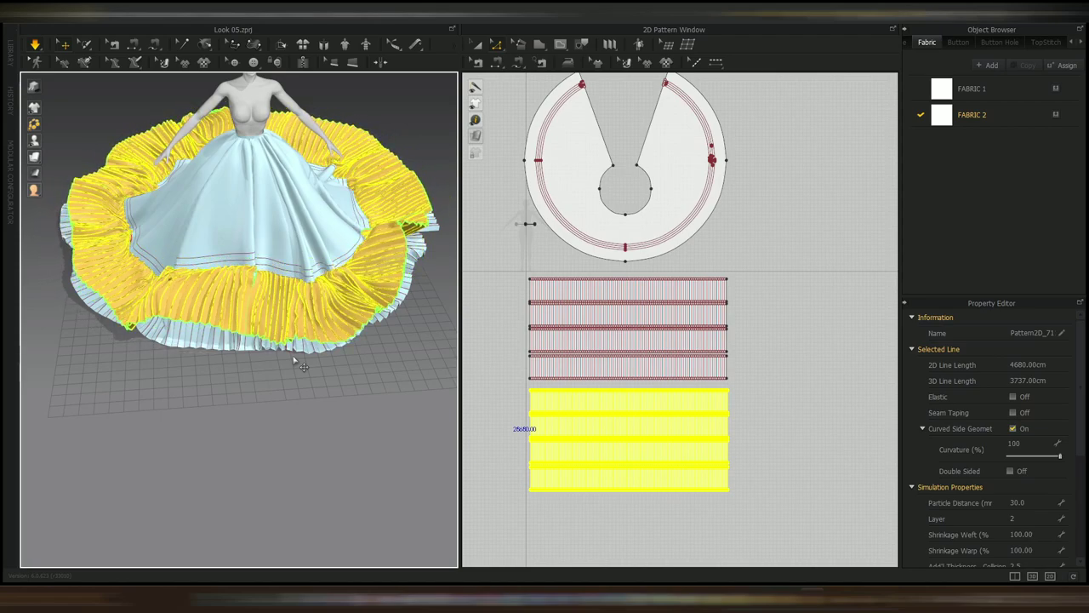
pyautogui.press('2')
pyautogui.press('space')
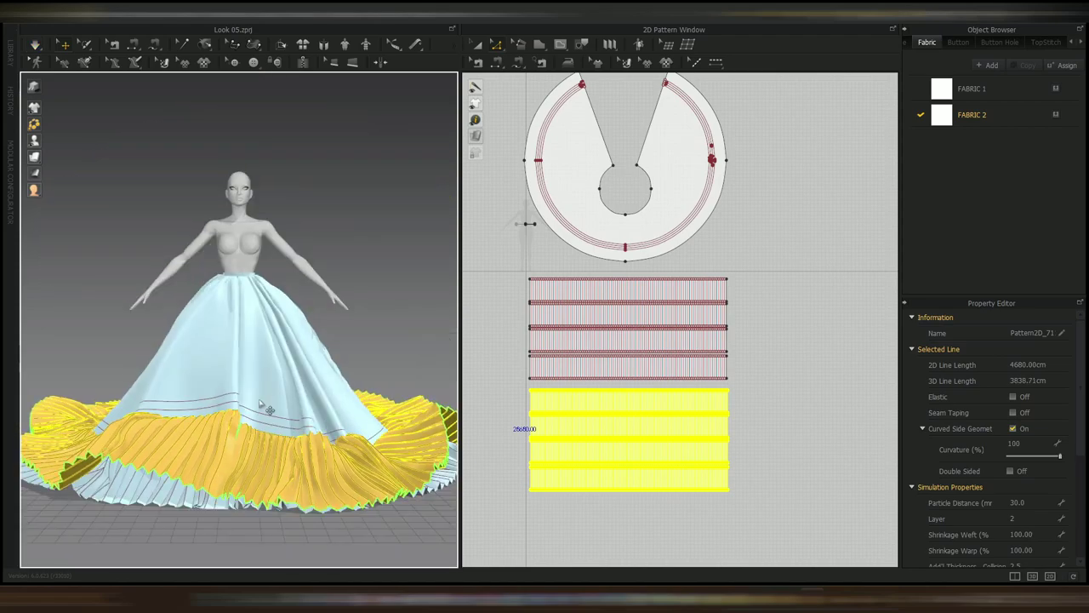
# - Try to pull the bunched section of the second ruffle tier outward along the train during simulation
pyautogui.moveTo(297, 413); pyautogui.dragTo(281, 476, button='right')
pyautogui.scroll(-3, 272, 375)
pyautogui.moveTo(255, 341); pyautogui.dragTo(303, 259, button='right')
pyautogui.moveTo(304, 259); pyautogui.dragTo(124, 295, button='middle')
pyautogui.scroll(4, 254, 328)
pyautogui.press('space')
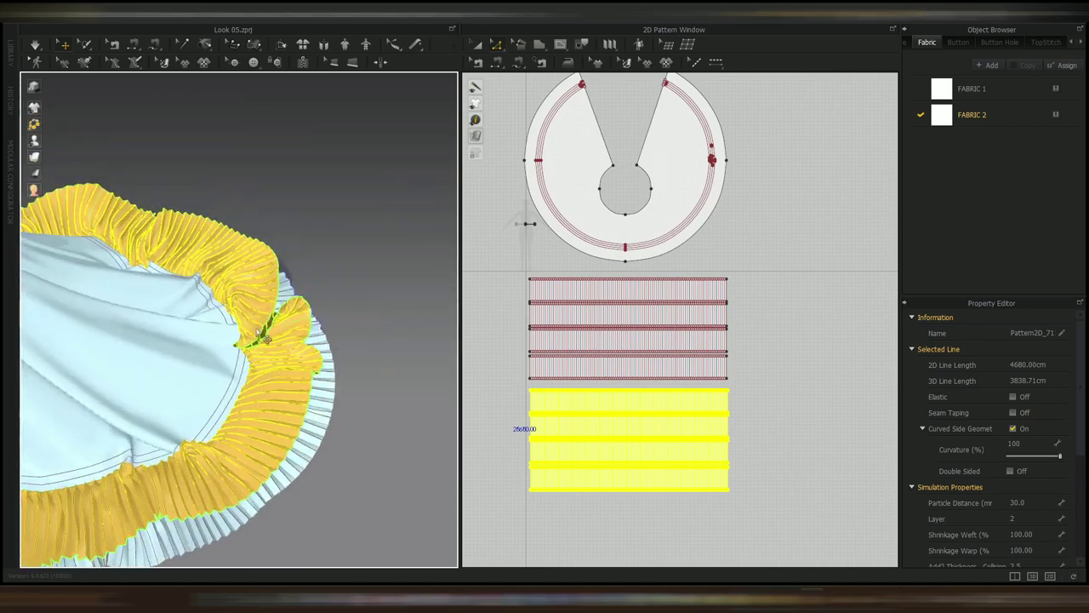
pyautogui.moveTo(258, 344); pyautogui.dragTo(414, 241)
pyautogui.press('space')
# - Undo the last drape of the second ruffle tier and simulate the garment again
pyautogui.scroll(-5, 281, 355)
pyautogui.moveTo(281, 355); pyautogui.dragTo(313, 340, button='right')
pyautogui.press('2')
pyautogui.hotkey('ctrl', 'z')
pyautogui.scroll(5, 239, 364)
pyautogui.scroll(-5, 239, 363)
pyautogui.click(214, 387)
pyautogui.press('space')
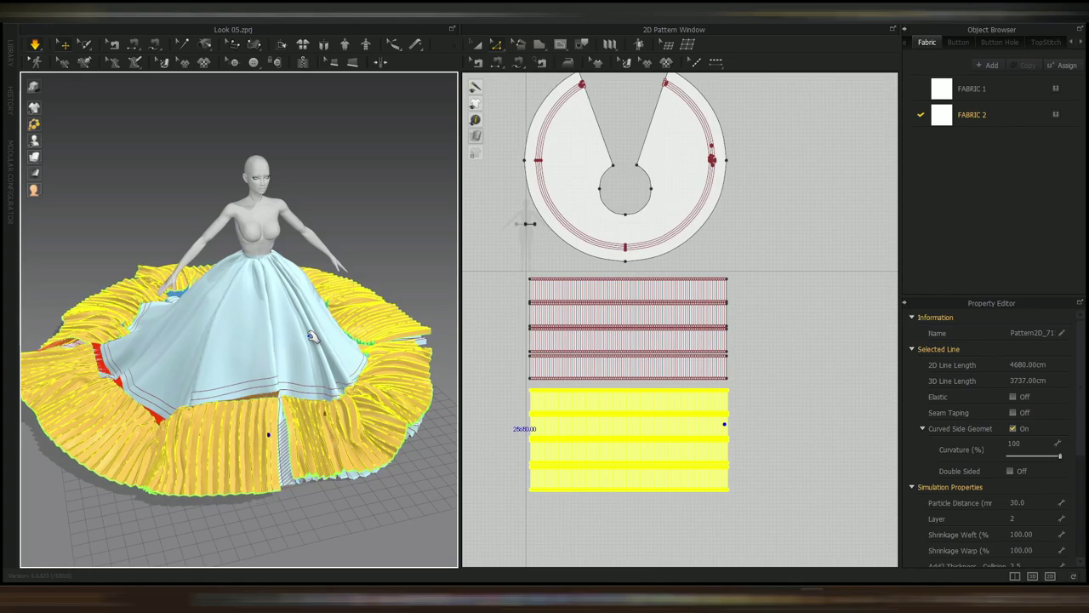
pyautogui.press('space')
pyautogui.moveTo(299, 333); pyautogui.dragTo(340, 293, button='right')
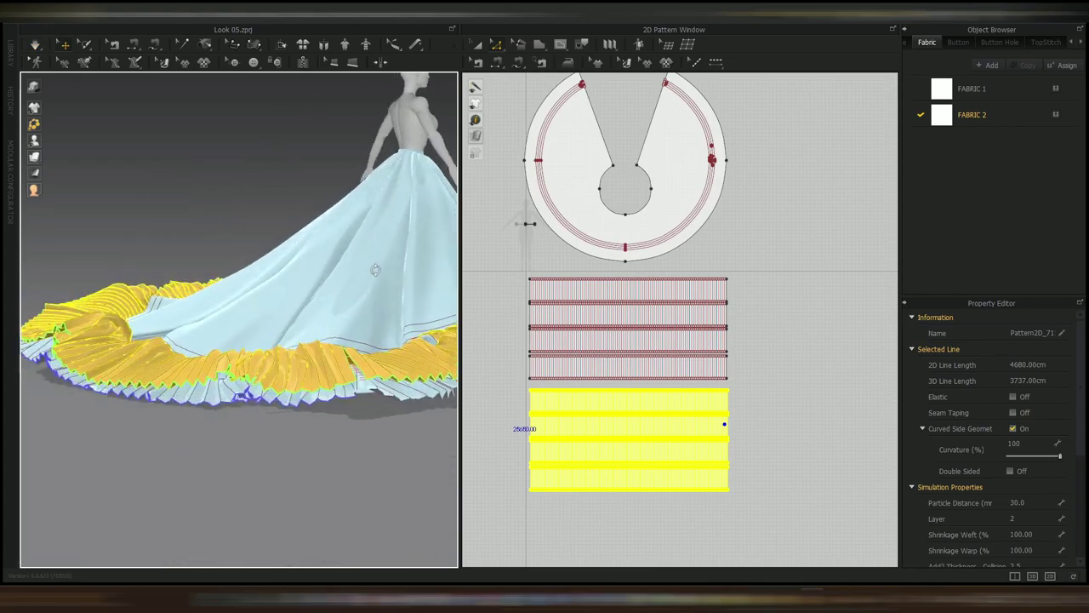
pyautogui.scroll(-3, 243, 288)
pyautogui.click(358, 400)
# - Resize the second ruffle tier's four strips to a height of 55 cm
pyautogui.moveTo(518, 392); pyautogui.dragTo(744, 511)
pyautogui.scroll(-3, 616, 529)
pyautogui.scroll(3, 616, 529)
pyautogui.press('a')
pyautogui.moveTo(626, 429); pyautogui.dragTo(627, 425)
pyautogui.rightClick(628, 425)
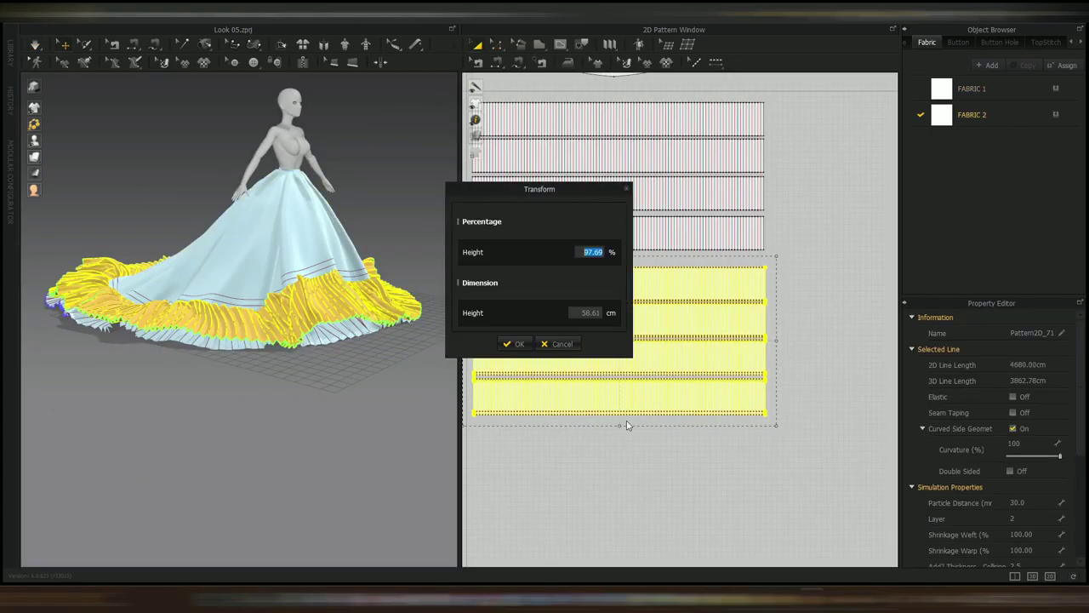
pyautogui.write('98')
pyautogui.press('BackSpace')
pyautogui.write('5')
pyautogui.moveTo(604, 313); pyautogui.dragTo(574, 314)
pyautogui.write('55')
pyautogui.press('Return')
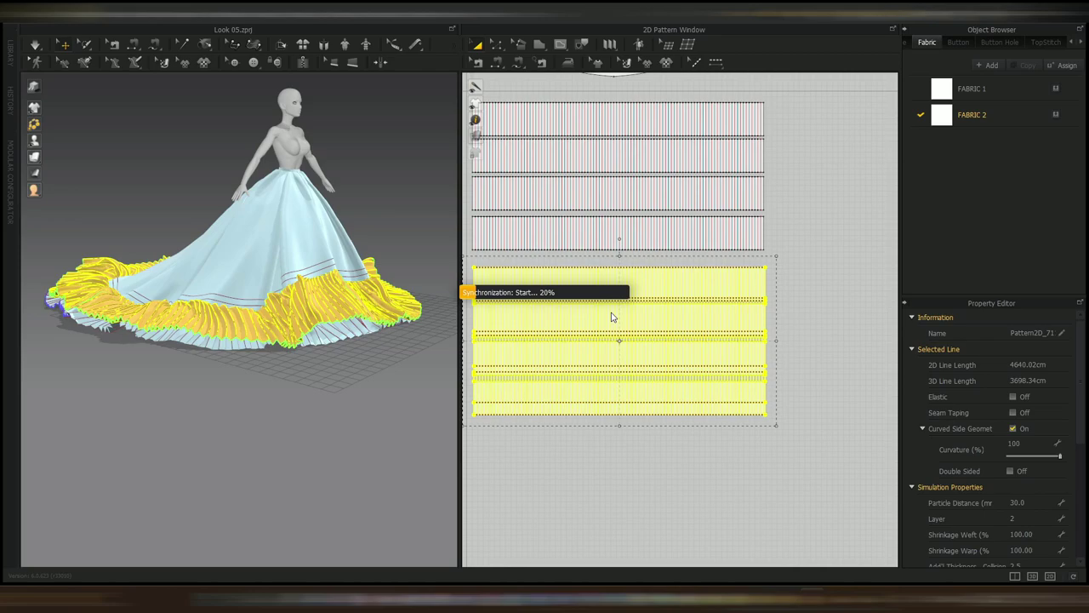
# - Select the second tier's four strips and turn off their strengthening
pyautogui.moveTo(298, 375); pyautogui.dragTo(221, 407, button='right')
pyautogui.scroll(-2, 220, 400)
pyautogui.moveTo(783, 456); pyautogui.dragTo(469, 262)
pyautogui.hotkey('ctrl', 'k')
pyautogui.click(288, 400)
pyautogui.moveTo(288, 400); pyautogui.dragTo(32, 391, button='right')
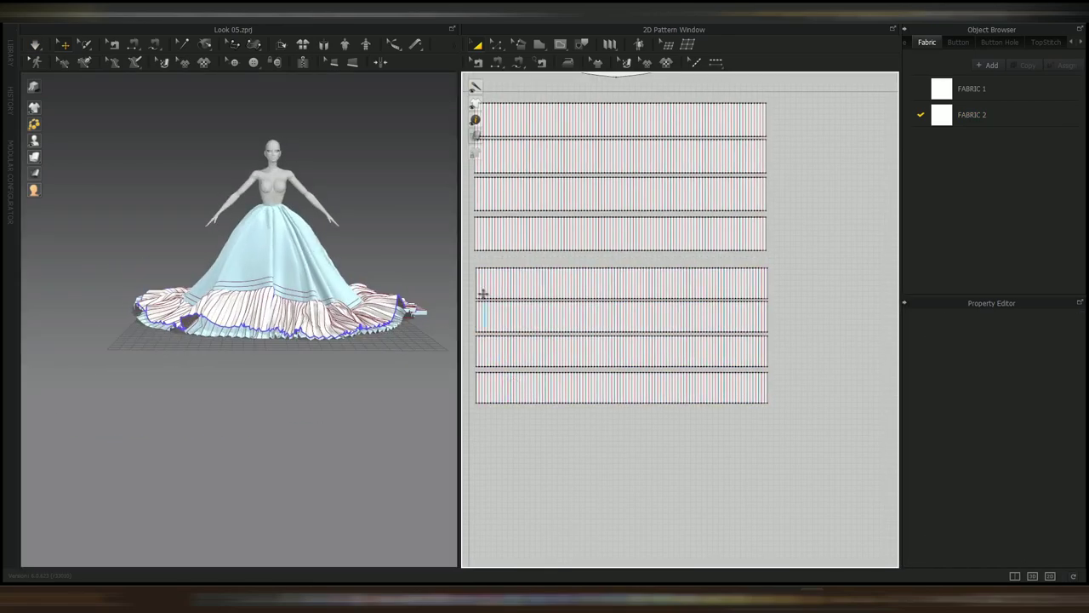
# - Copy the second tier's four strips and paste them beside the first tier's strips as a third ruffle tier
pyautogui.moveTo(701, 463); pyautogui.dragTo(473, 269)
pyautogui.moveTo(790, 446); pyautogui.dragTo(620, 503, button='middle')
pyautogui.hotkey('ctrl', 'c')
pyautogui.hotkey('ctrl', 'v')
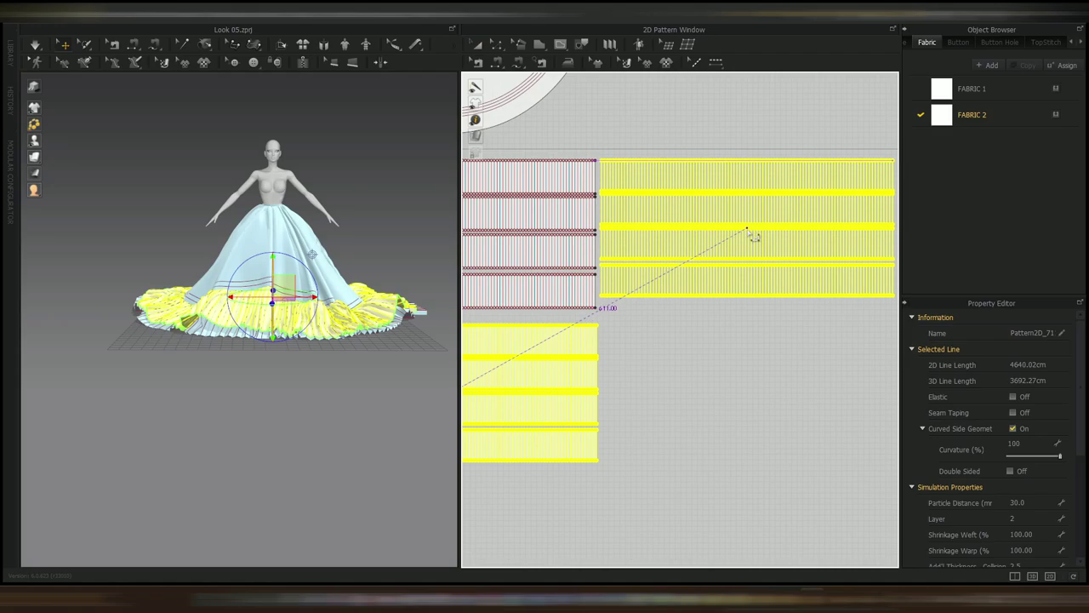
pyautogui.click(743, 330)
pyautogui.scroll(-6, 255, 330)
pyautogui.scroll(8, 267, 293)
pyautogui.press('5')
pyautogui.scroll(-3, 331, 187)
pyautogui.moveTo(331, 187); pyautogui.dragTo(334, 94, button='right')
# - Reduce the height of the third ruffle tier's four strips with an exact transform
pyautogui.moveTo(757, 318); pyautogui.dragTo(684, 321, button='middle')
pyautogui.moveTo(674, 309); pyautogui.dragTo(680, 298)
pyautogui.rightClick(680, 298)
pyautogui.doubleClick(603, 310)
pyautogui.press('Return')
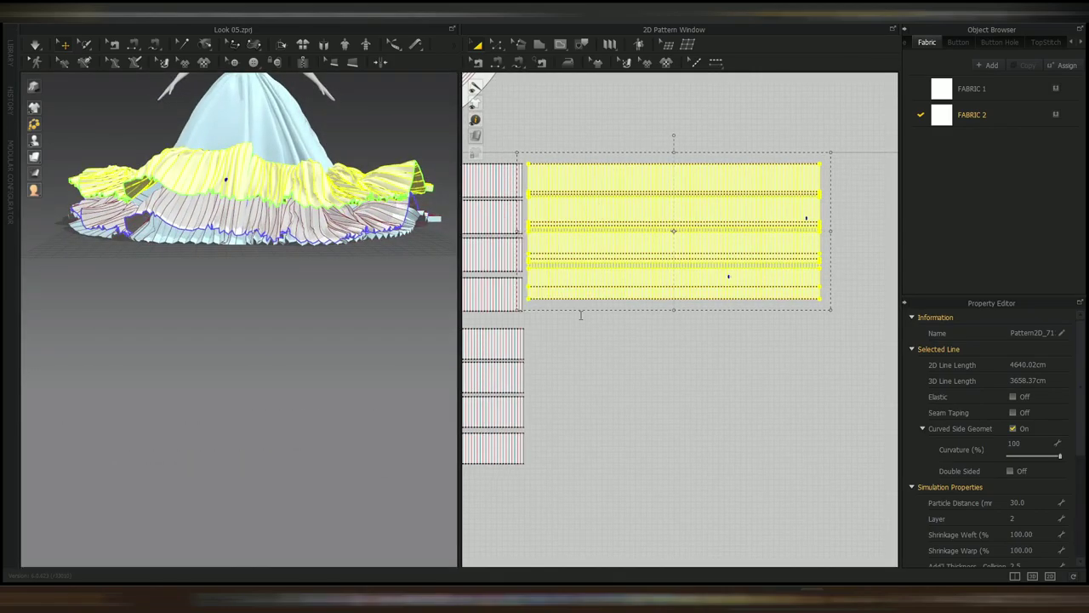
# - Select the second ruffle tier's four strips and freeze them
pyautogui.moveTo(190, 217); pyautogui.dragTo(168, 358, button='middle')
pyautogui.moveTo(168, 358); pyautogui.dragTo(175, 375, button='right')
pyautogui.scroll(6, 179, 340)
pyautogui.moveTo(199, 238); pyautogui.dragTo(255, 289, button='right')
pyautogui.scroll(-3, 607, 348)
pyautogui.moveTo(608, 348); pyautogui.dragTo(819, 339, button='middle')
pyautogui.moveTo(774, 312); pyautogui.dragTo(531, 428)
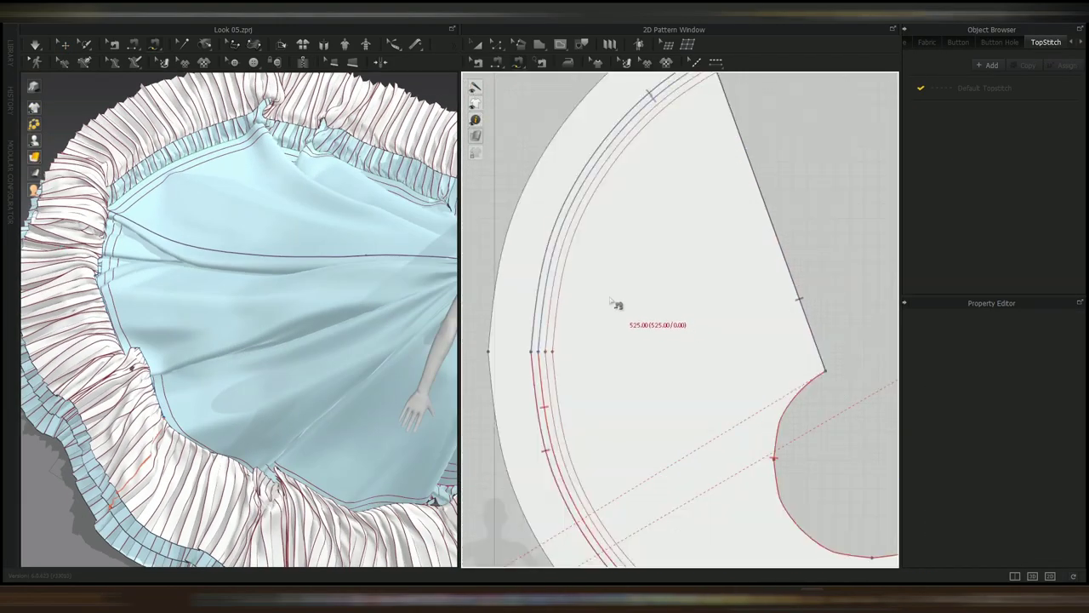
# - Sew the third tier's first strip along its top edge to the skirt's third internal line, starting from the open edge
pyautogui.scroll(8, 724, 141)
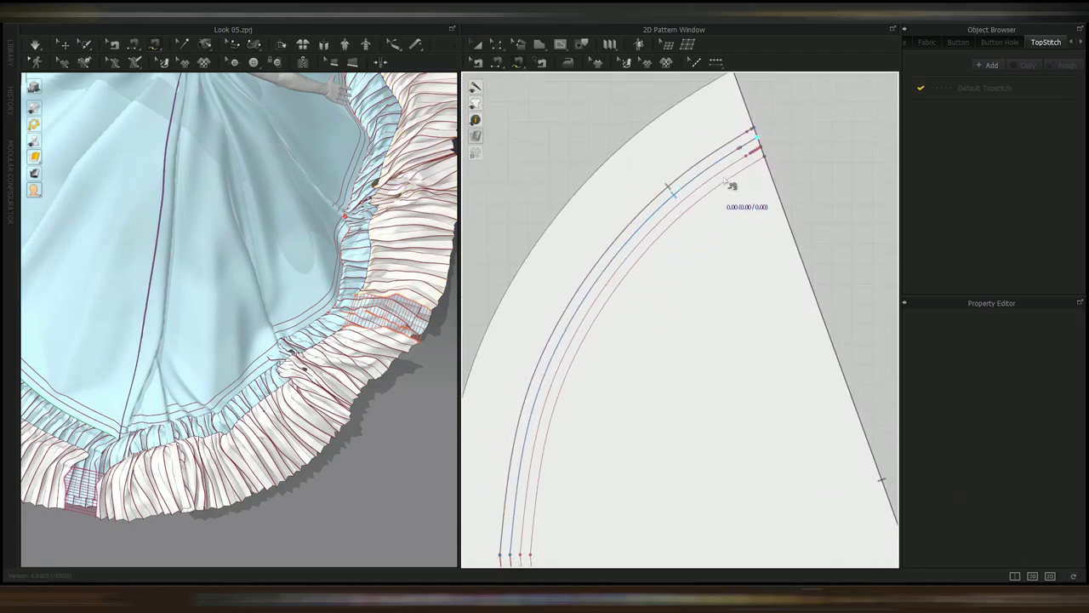
pyautogui.click(765, 155)
pyautogui.click(762, 147)
pyautogui.moveTo(547, 424); pyautogui.dragTo(583, 329, button='middle')
pyautogui.click(557, 460)
pyautogui.moveTo(610, 274); pyautogui.dragTo(607, 303, button='middle')
pyautogui.click(793, 86)
pyautogui.click(554, 488)
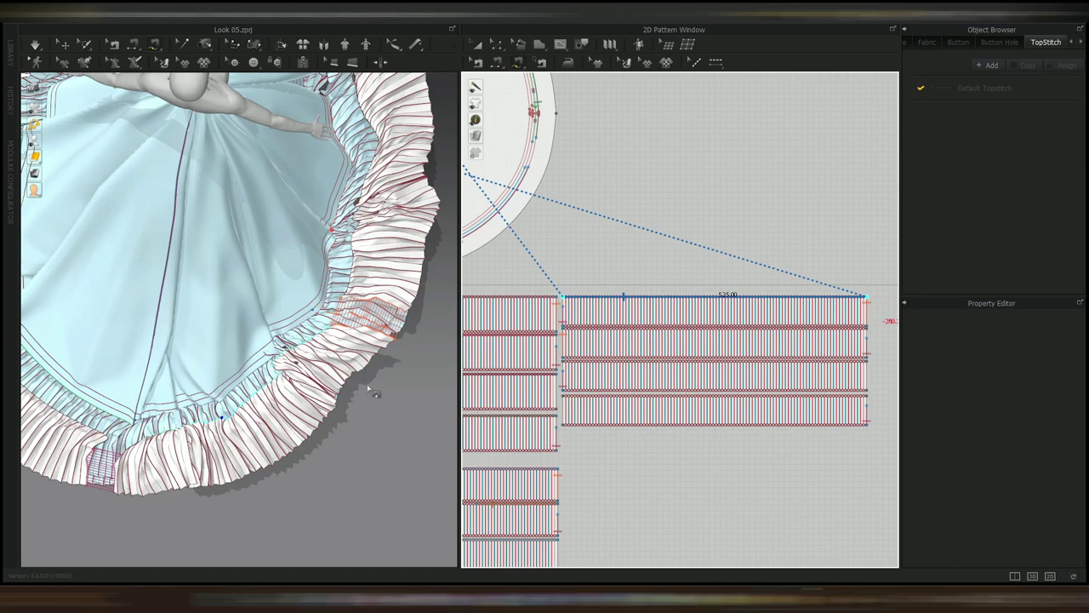
pyautogui.press('Return')
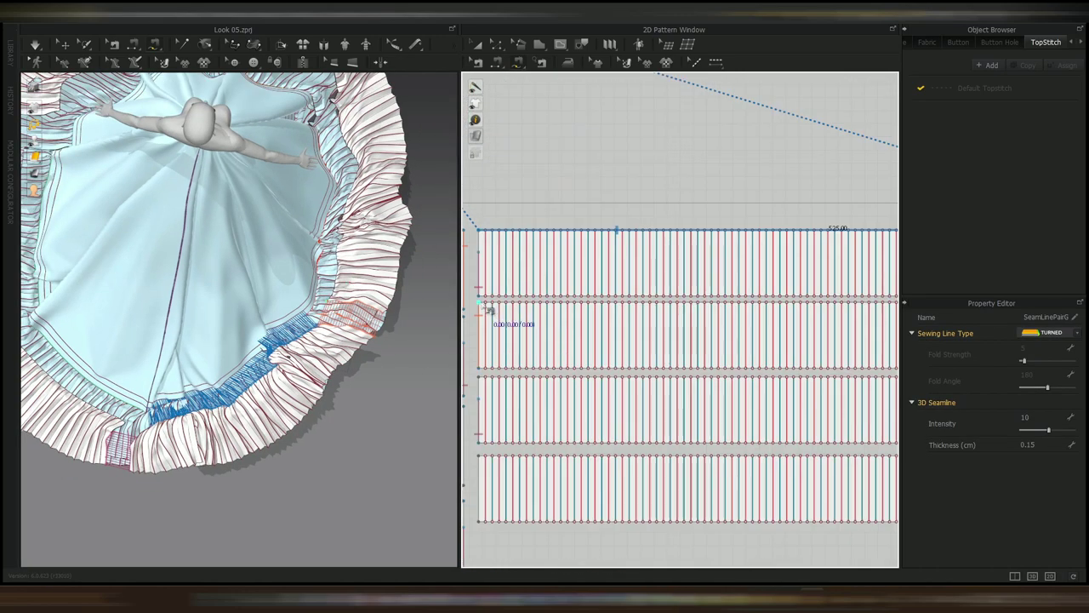
pyautogui.click(610, 372)
pyautogui.click(509, 161)
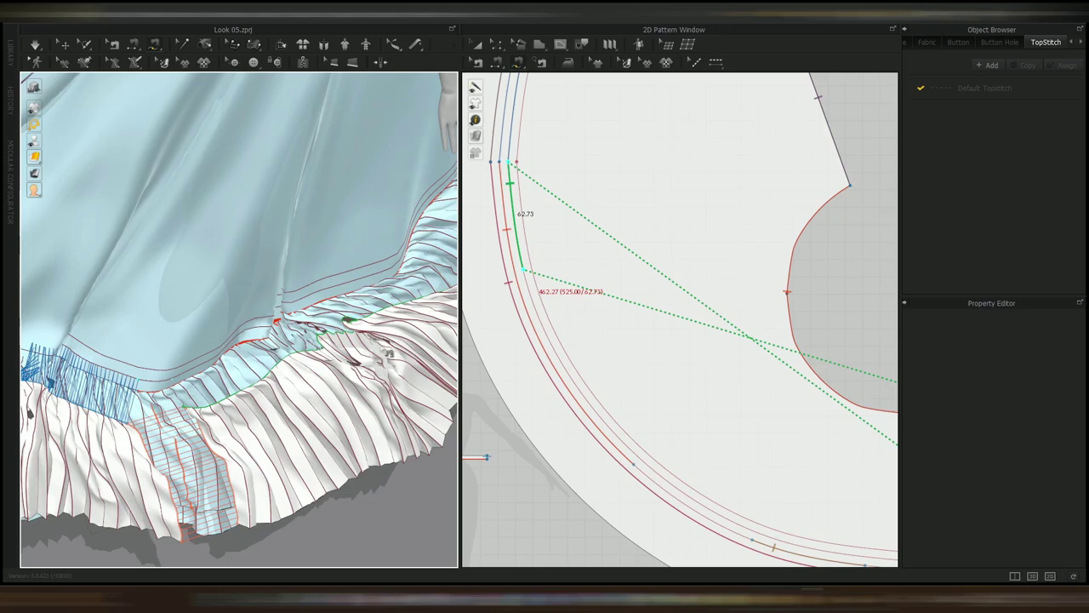
pyautogui.click(523, 271)
pyautogui.scroll(-3, 385, 349)
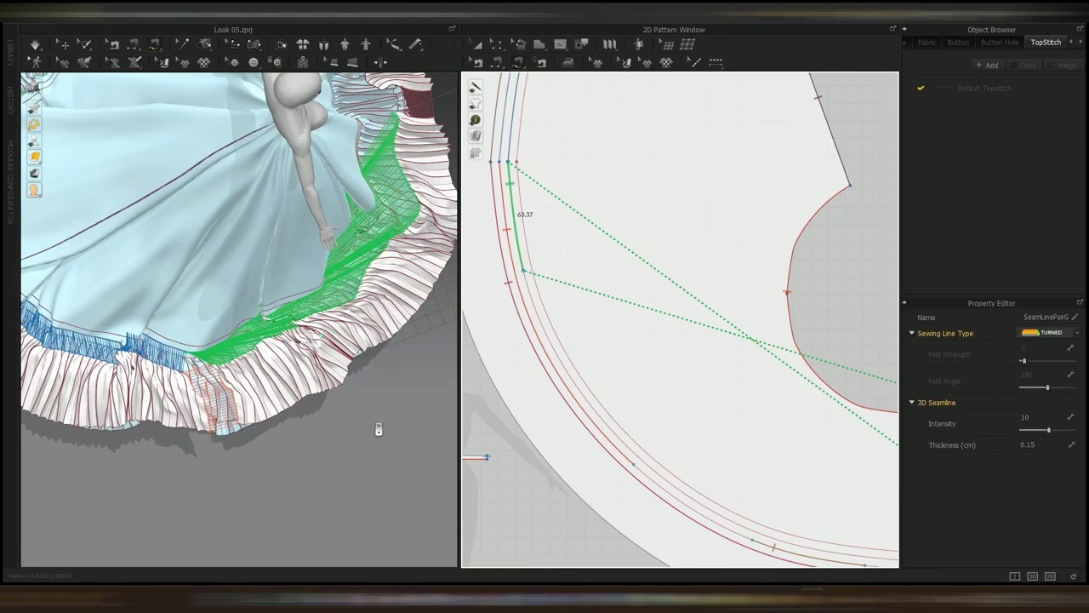
# - Sew part of the third tier's second strip along its top edge to the next stretch of the skirt's third internal line
pyautogui.moveTo(750, 501)
pyautogui.mouseDown(button='middle')
pyautogui.moveTo(740, 479)
pyautogui.moveTo(760, 519)
pyautogui.mouseUp(button='middle')
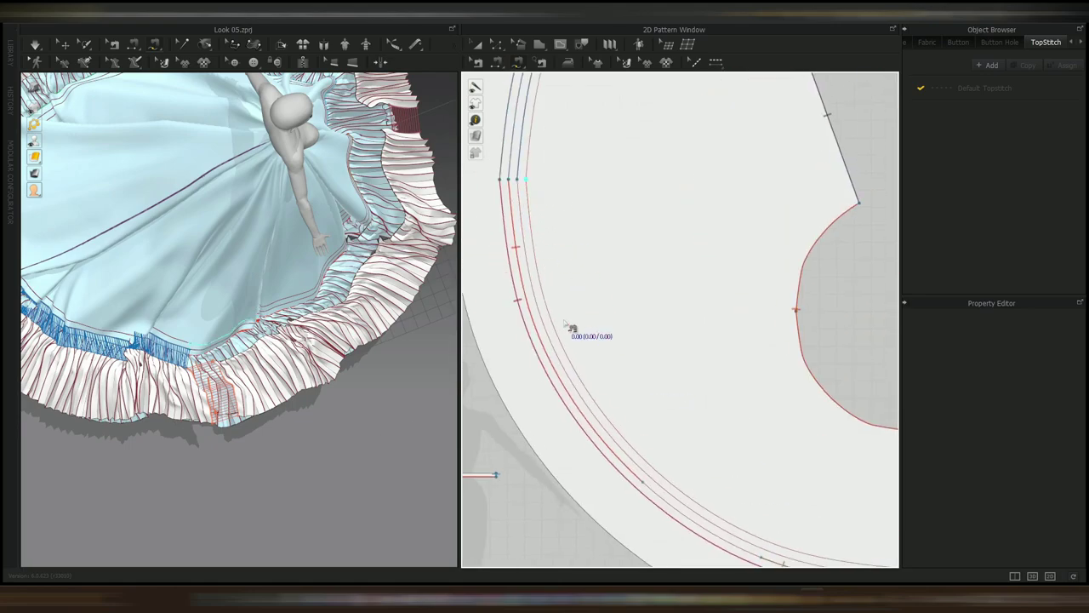
pyautogui.click(518, 180)
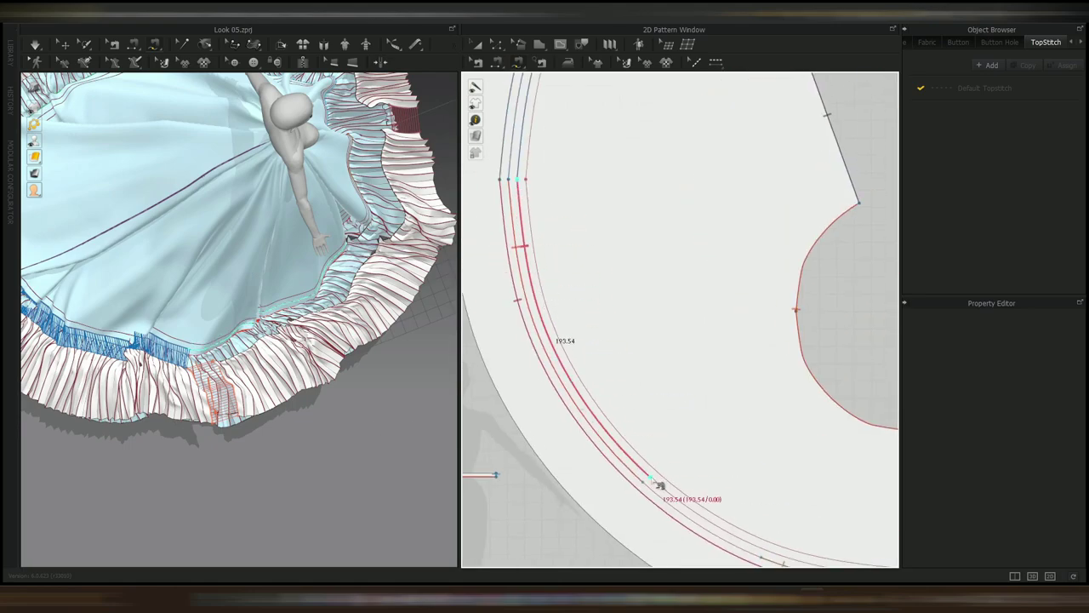
pyautogui.click(652, 478)
pyautogui.scroll(-5, 693, 491)
pyautogui.scroll(3, 696, 286)
pyautogui.click(481, 284)
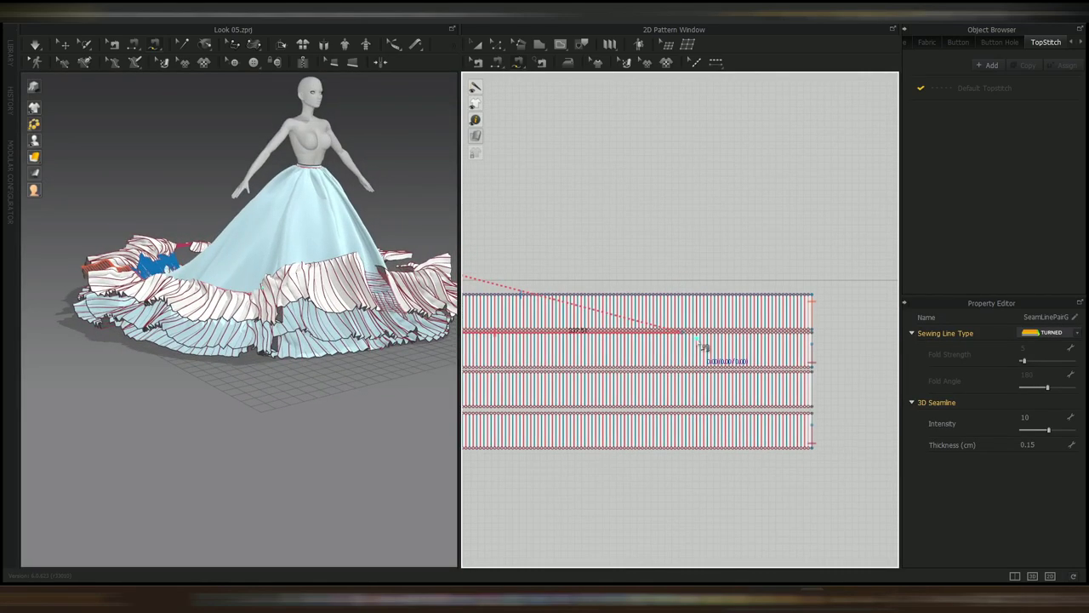
# - Sew a further section of the second strip's top edge to the adjoining short stretch of the skirt's third internal line
pyautogui.scroll(3, 724, 336)
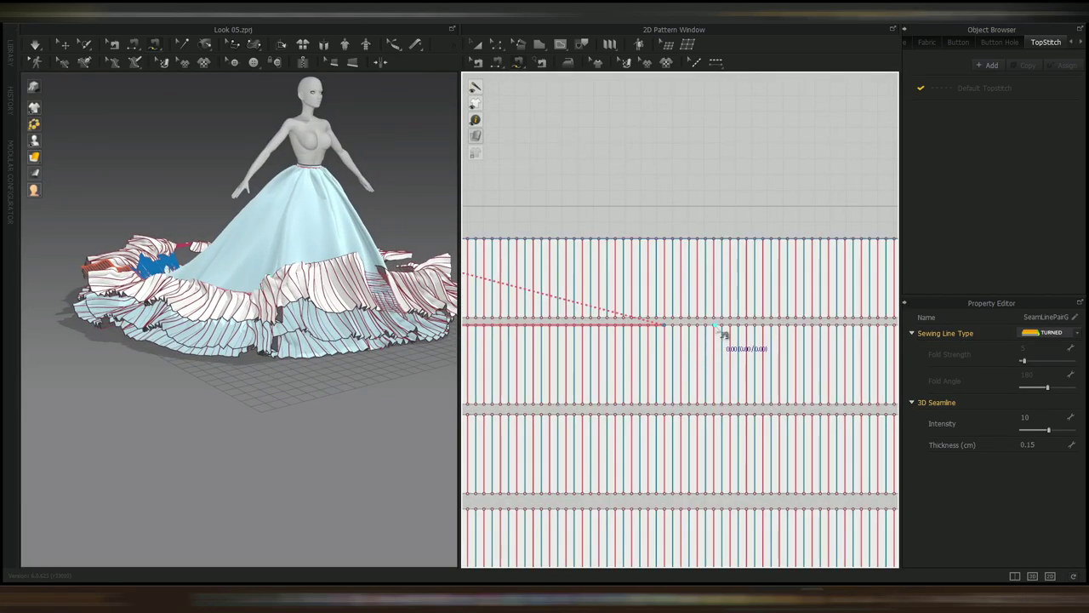
pyautogui.click(779, 329)
pyautogui.scroll(-5, 780, 334)
pyautogui.scroll(5, 706, 359)
pyautogui.scroll(6, 253, 311)
pyautogui.click(262, 354)
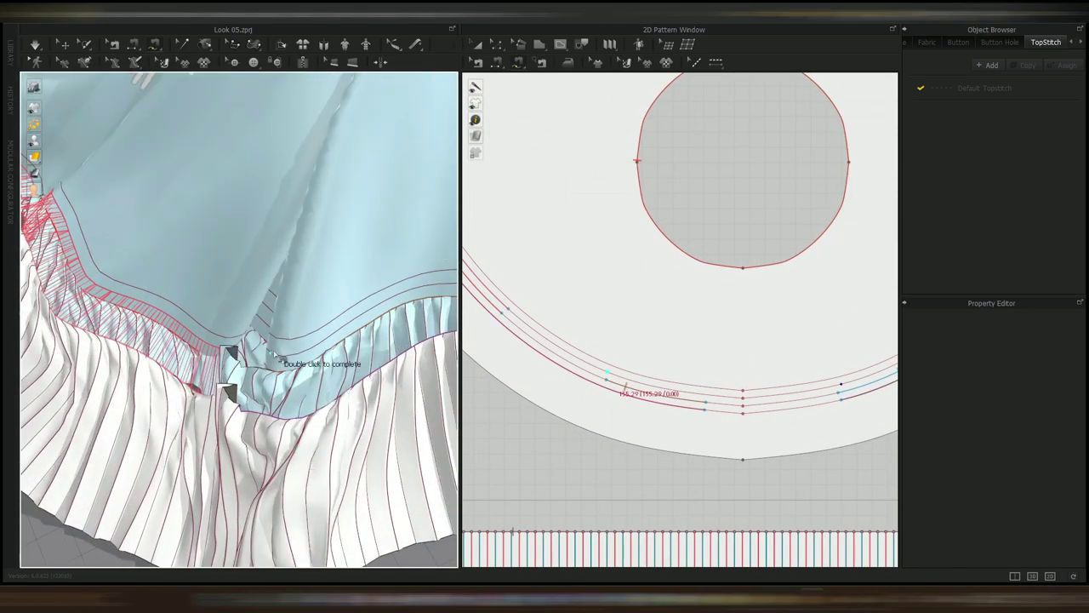
pyautogui.moveTo(398, 311); pyautogui.dragTo(267, 304, button='middle')
pyautogui.moveTo(359, 283); pyautogui.dragTo(238, 437, button='right')
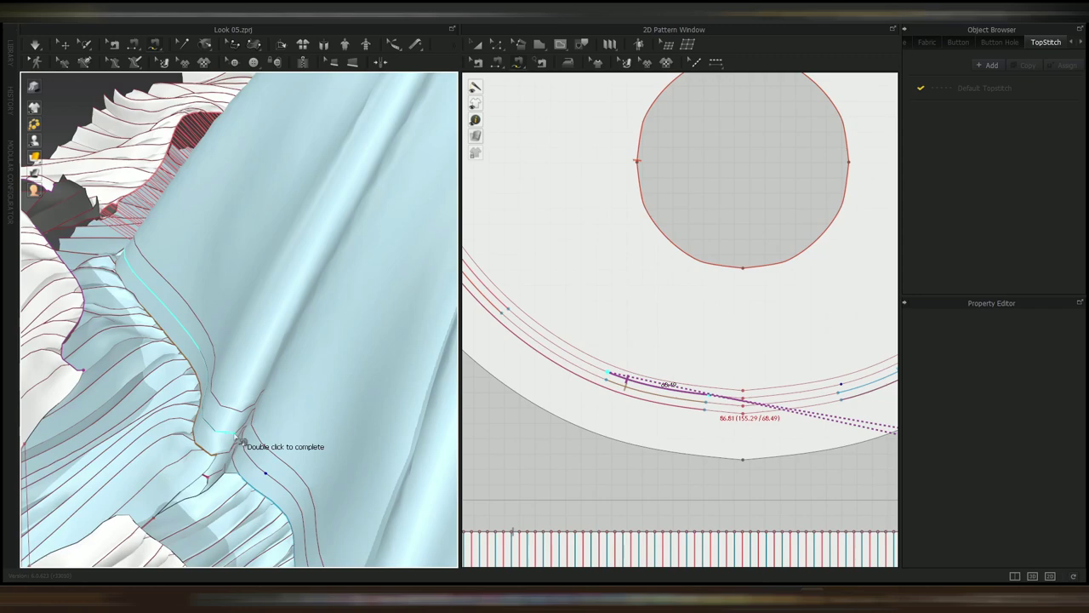
pyautogui.scroll(-4, 240, 441)
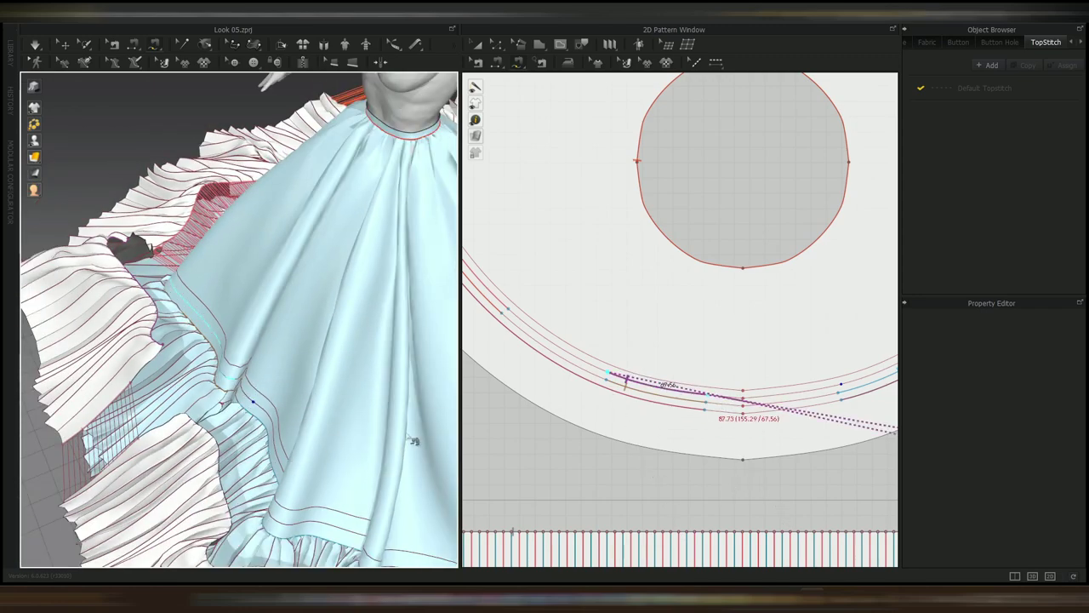
pyautogui.press('Return')
# - Sew the third tier's third strip along its full top edge to the following section of the skirt's third internal line
pyautogui.scroll(-1, 413, 440)
pyautogui.moveTo(413, 440); pyautogui.dragTo(342, 405, button='middle')
pyautogui.scroll(-3, 609, 419)
pyautogui.scroll(3, 749, 403)
pyautogui.moveTo(749, 403); pyautogui.dragTo(559, 409, button='middle')
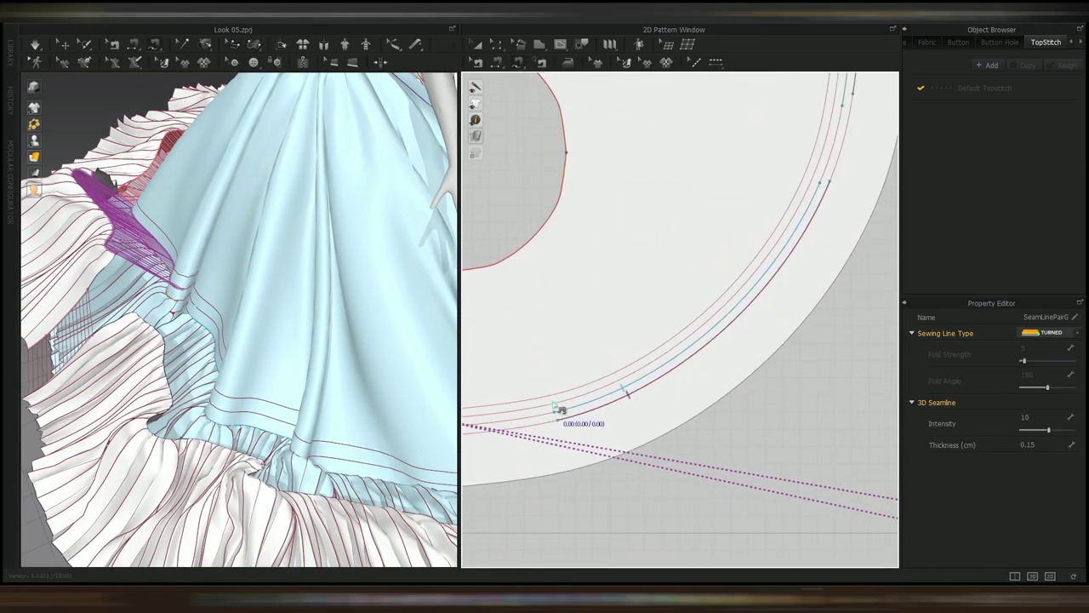
pyautogui.click(555, 403)
pyautogui.moveTo(741, 279); pyautogui.dragTo(613, 376, button='middle')
pyautogui.moveTo(383, 400); pyautogui.dragTo(218, 324, button='middle')
pyautogui.click(692, 278)
pyautogui.scroll(-3, 766, 340)
pyautogui.moveTo(772, 375); pyautogui.dragTo(754, 248, button='middle')
pyautogui.moveTo(868, 490); pyautogui.dragTo(552, 427, button='middle')
pyautogui.scroll(-2, 588, 438)
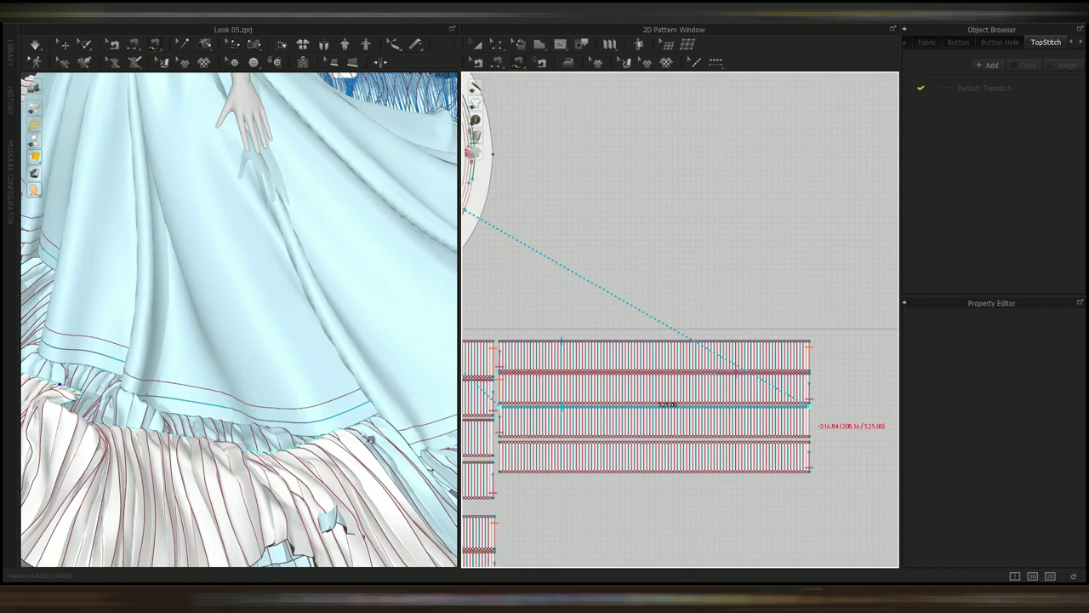
pyautogui.press('Return')
# - Sew the third tier's fourth strip along its top edge to the remaining section of the skirt's third internal line
pyautogui.scroll(-5, 369, 439)
pyautogui.moveTo(370, 439); pyautogui.dragTo(341, 349, button='right')
pyautogui.scroll(4, 340, 349)
pyautogui.scroll(-2, 596, 341)
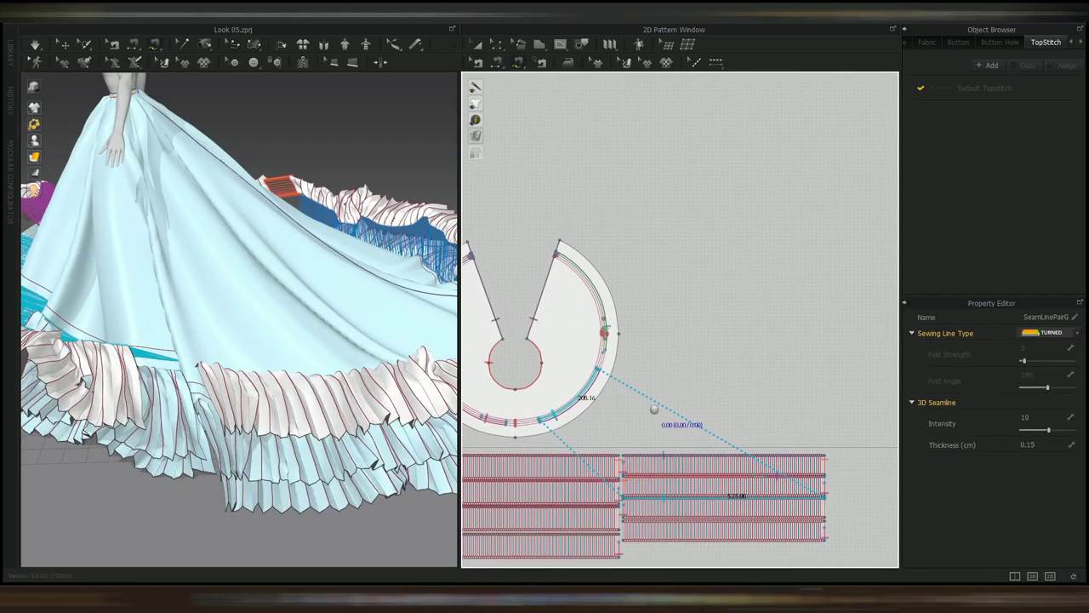
pyautogui.scroll(6, 595, 306)
pyautogui.click(574, 472)
pyautogui.moveTo(607, 313); pyautogui.dragTo(648, 306, button='middle')
pyautogui.scroll(-3, 664, 510)
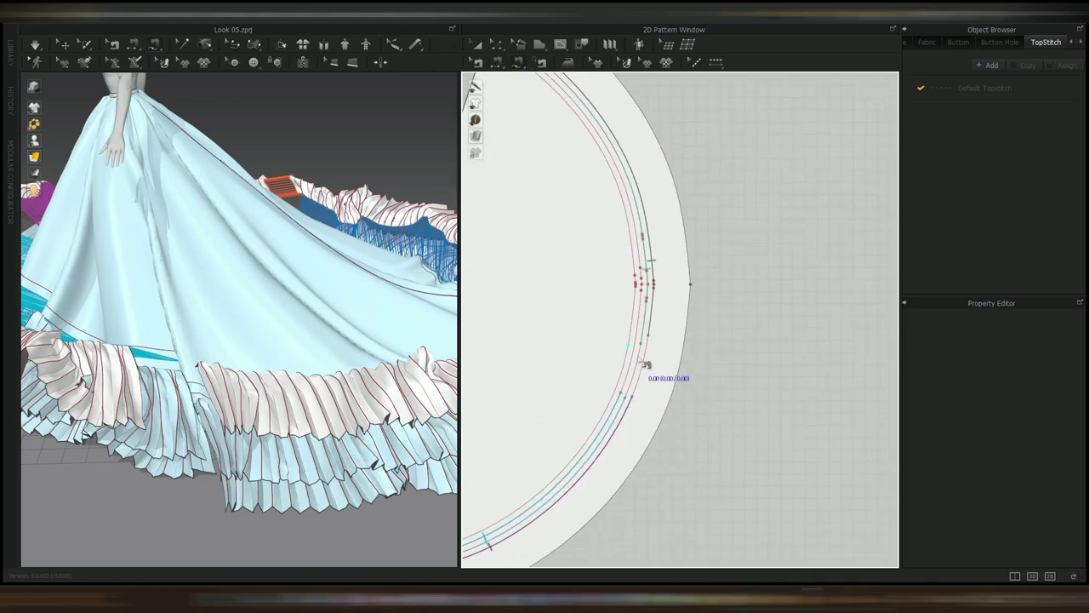
pyautogui.scroll(6, 640, 320)
pyautogui.click(628, 407)
pyautogui.moveTo(652, 196); pyautogui.dragTo(732, 511, button='middle')
pyautogui.moveTo(617, 115); pyautogui.dragTo(877, 541, button='middle')
pyautogui.click(590, 294)
pyautogui.scroll(-6, 596, 306)
pyautogui.moveTo(749, 493); pyautogui.dragTo(714, 318, button='middle')
pyautogui.click(549, 451)
pyautogui.moveTo(749, 452); pyautogui.dragTo(610, 398, button='middle')
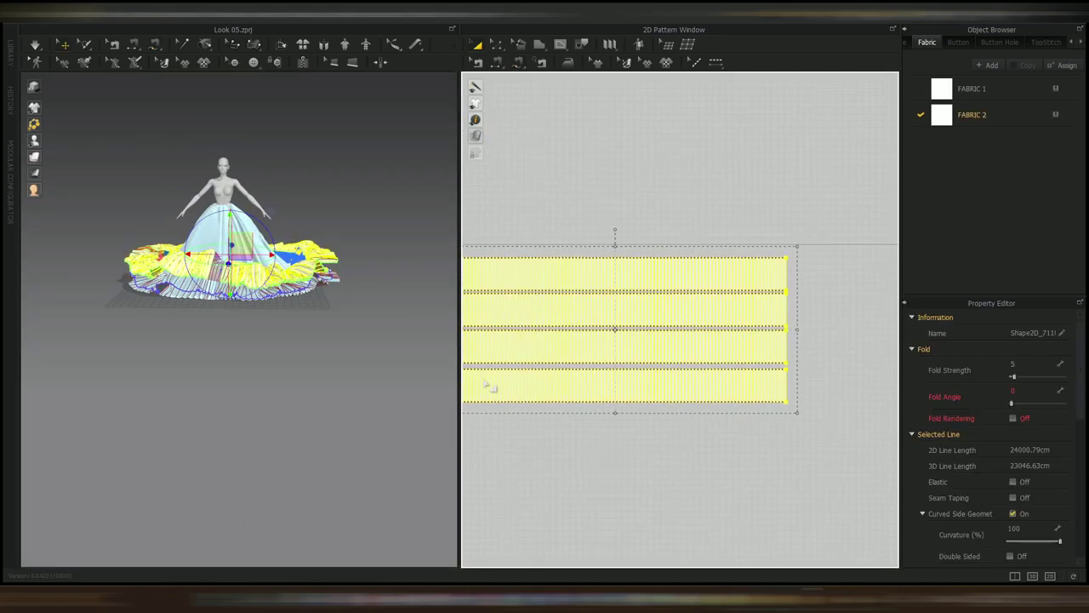
# - Run the simulation to drape the newly sewn third ruffle tier around the skirt
pyautogui.scroll(3, 304, 338)
pyautogui.moveTo(304, 337); pyautogui.dragTo(303, 421, button='middle')
pyautogui.moveTo(304, 421); pyautogui.dragTo(329, 443, button='right')
pyautogui.press('space')
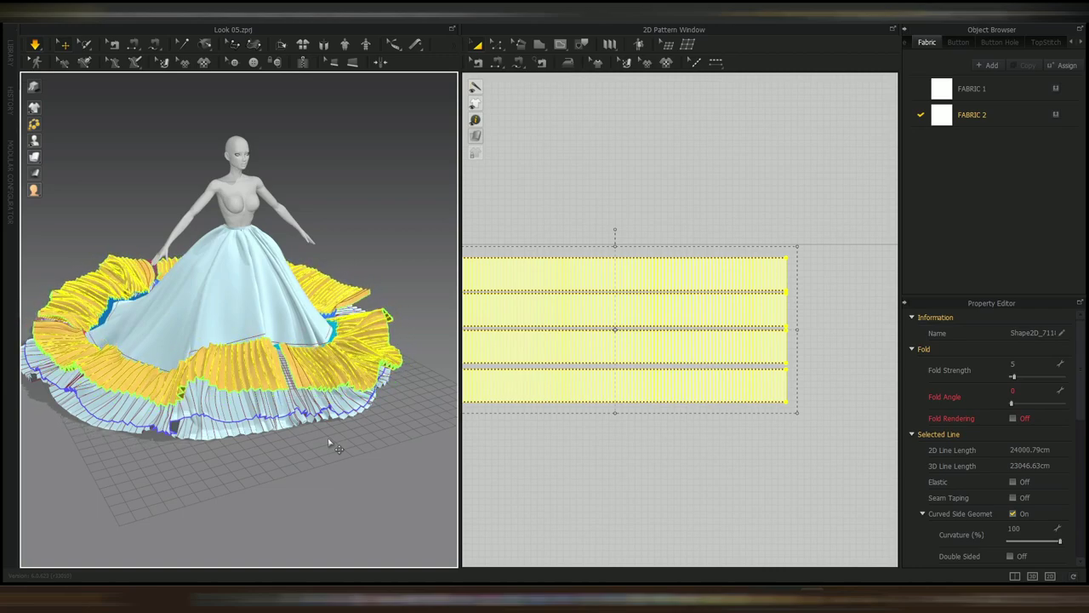
pyautogui.moveTo(364, 435); pyautogui.dragTo(275, 453, button='right')
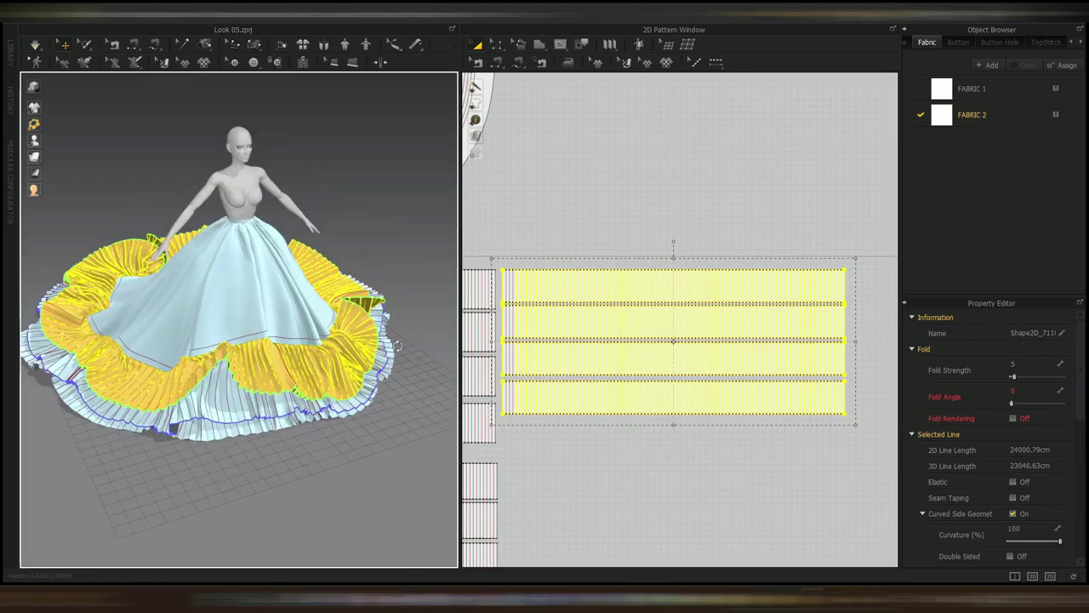
pyautogui.moveTo(398, 347); pyautogui.dragTo(388, 315, button='right')
# - Select the third tier's four strips and simulate while pulling a folded section of the ruffle outward
pyautogui.moveTo(880, 246); pyautogui.dragTo(502, 440)
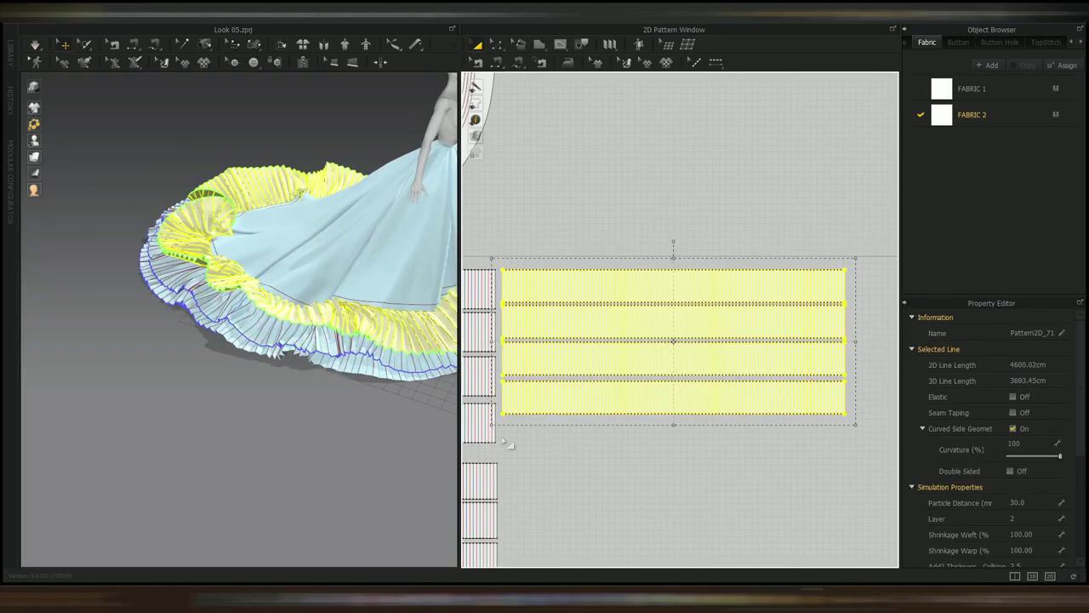
pyautogui.moveTo(360, 381); pyautogui.dragTo(294, 407, button='right')
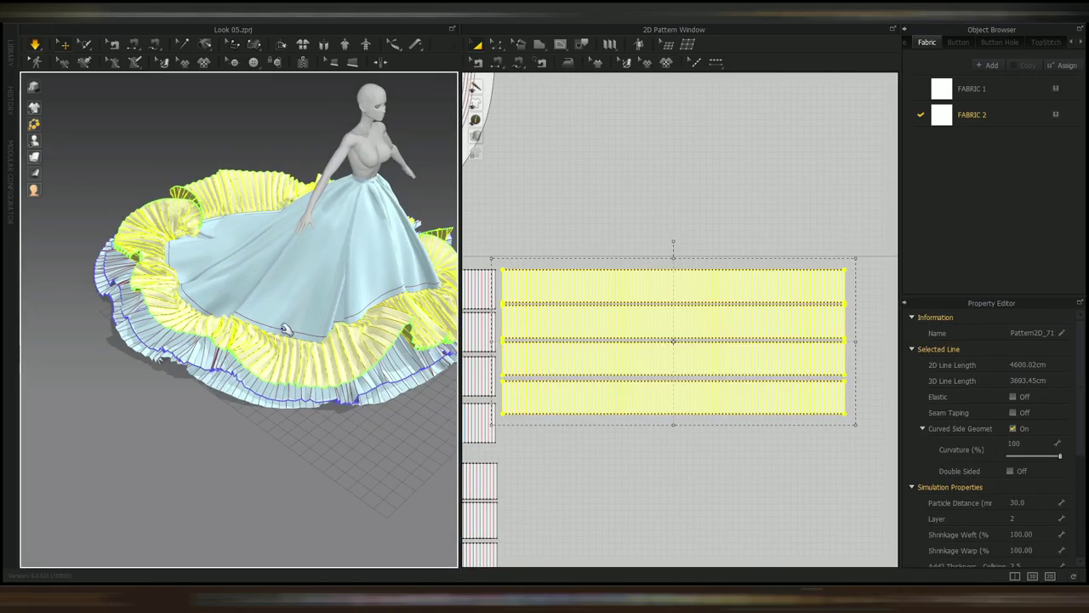
pyautogui.moveTo(278, 328); pyautogui.dragTo(214, 313, button='right')
pyautogui.scroll(3, 358, 313)
pyautogui.moveTo(352, 312); pyautogui.dragTo(401, 340)
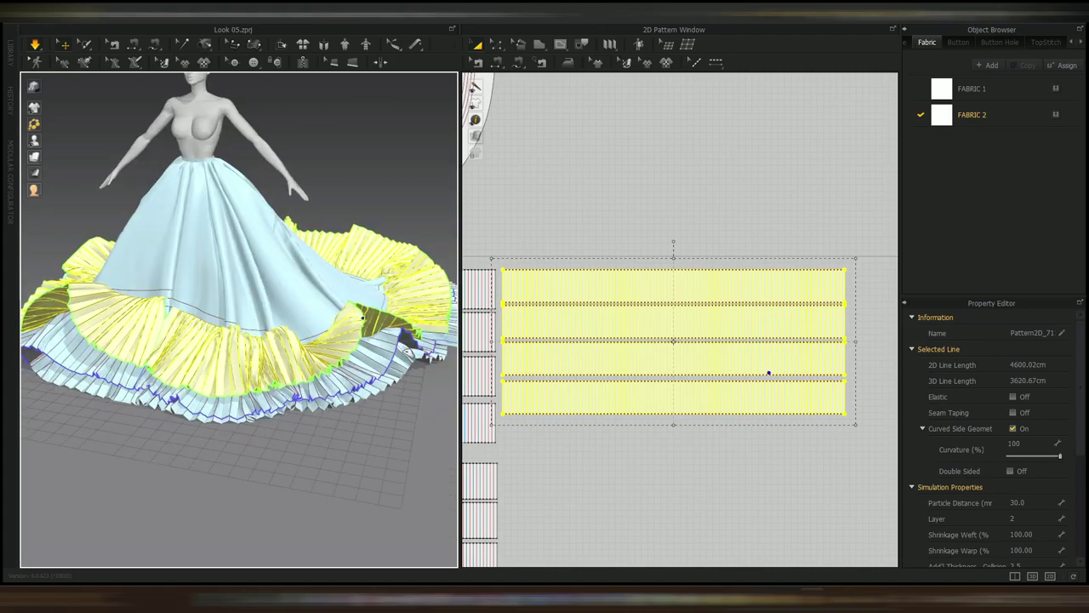
pyautogui.press('space')
# - Strengthen the third tier's third strip and simulate it to straighten its pleats
pyautogui.moveTo(359, 357); pyautogui.dragTo(219, 293, button='right')
pyautogui.moveTo(219, 293); pyautogui.dragTo(232, 364, button='middle')
pyautogui.click(345, 187)
pyautogui.moveTo(361, 255); pyautogui.dragTo(213, 290, button='right')
pyautogui.click(151, 289)
pyautogui.moveTo(161, 285); pyautogui.dragTo(174, 383, button='middle')
pyautogui.keyDown('shift'); pyautogui.click(296, 160); pyautogui.keyUp('shift')
pyautogui.moveTo(313, 149); pyautogui.dragTo(383, 188, button='right')
pyautogui.moveTo(383, 187); pyautogui.dragTo(372, 233, button='middle')
pyautogui.moveTo(366, 241); pyautogui.dragTo(382, 263, button='right')
pyautogui.click(336, 230)
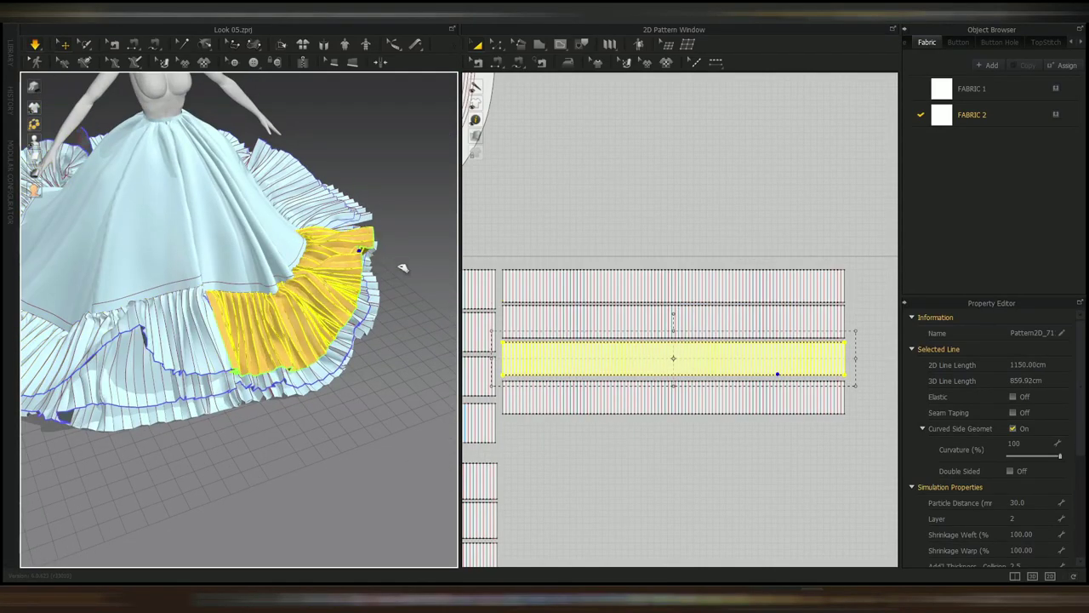
pyautogui.press('space')
# - Strengthen the third tier's second strip and simulate it to even out its ruffle
pyautogui.click(402, 267)
pyautogui.moveTo(401, 266); pyautogui.dragTo(255, 256, button='right')
pyautogui.moveTo(162, 187); pyautogui.dragTo(224, 205, button='middle')
pyautogui.click(195, 249)
pyautogui.moveTo(218, 308); pyautogui.dragTo(205, 246, button='right')
pyautogui.press('space')
pyautogui.click(427, 320)
pyautogui.moveTo(427, 320); pyautogui.dragTo(387, 300, button='right')
pyautogui.scroll(4, 280, 307)
pyautogui.moveTo(275, 311); pyautogui.dragTo(287, 315, button='middle')
# - Pull the crumpled fold of the third tier's second strip outward during simulation
pyautogui.press('space')
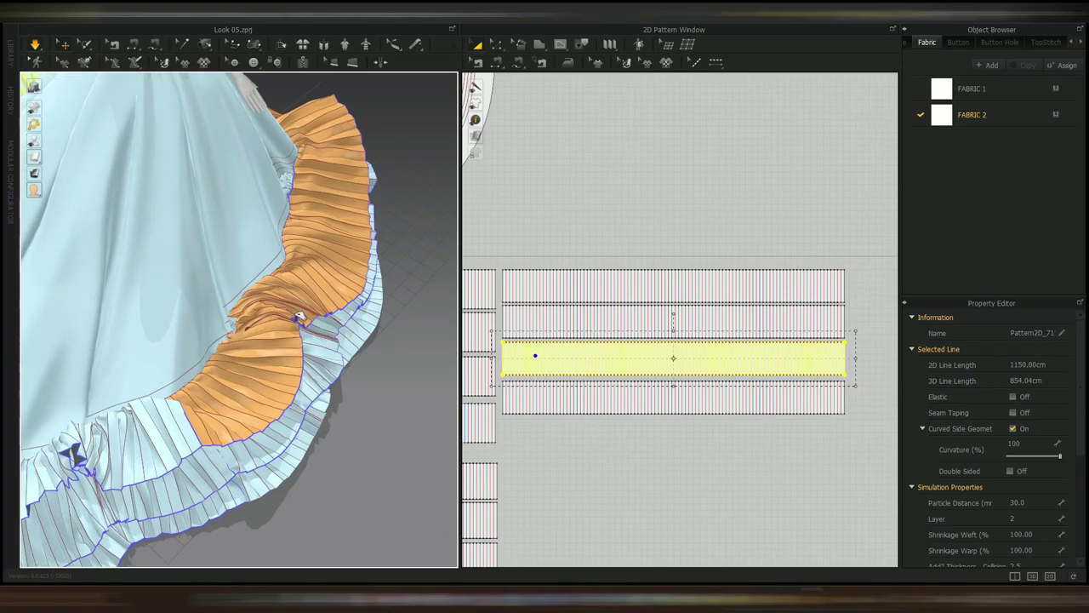
pyautogui.click(298, 314)
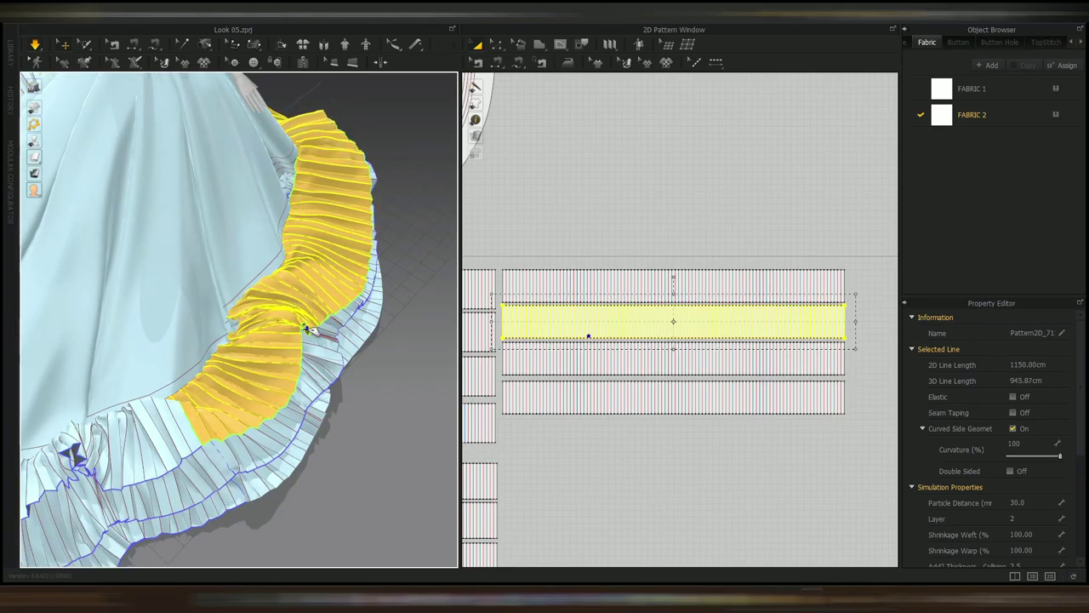
pyautogui.click(377, 372)
pyautogui.moveTo(377, 372); pyautogui.dragTo(281, 357, button='right')
pyautogui.scroll(-4, 281, 358)
pyautogui.press('space')
# - Select the third tier's first strip and simulate while pulling its folded-over section outward
pyautogui.click(207, 295)
pyautogui.moveTo(207, 295); pyautogui.dragTo(340, 272, button='right')
pyautogui.scroll(4, 341, 272)
pyautogui.click(359, 256)
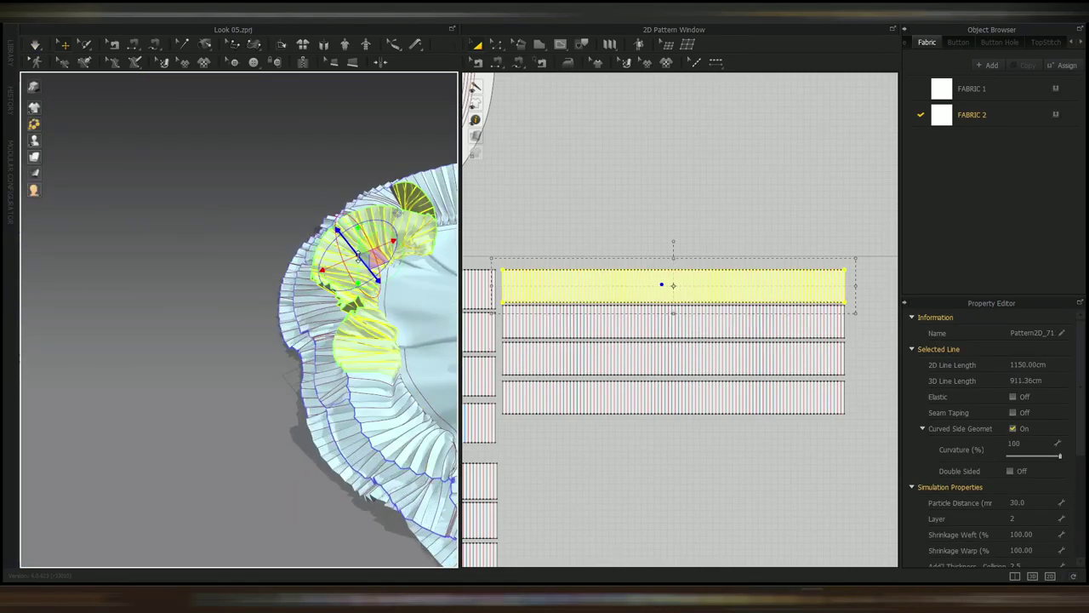
pyautogui.moveTo(435, 238); pyautogui.dragTo(394, 244, button='middle')
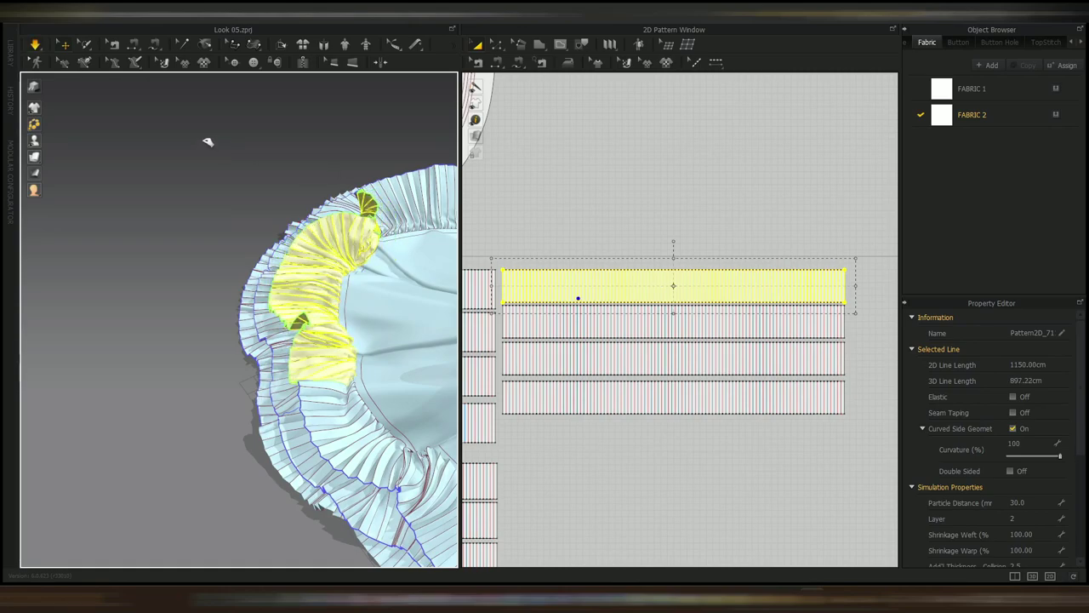
pyautogui.press('space')
# - Strengthen the third tier's first strip, simulate it to open its folds, and remove the strengthening
pyautogui.moveTo(359, 243); pyautogui.dragTo(432, 270, button='right')
pyautogui.scroll(-4, 433, 269)
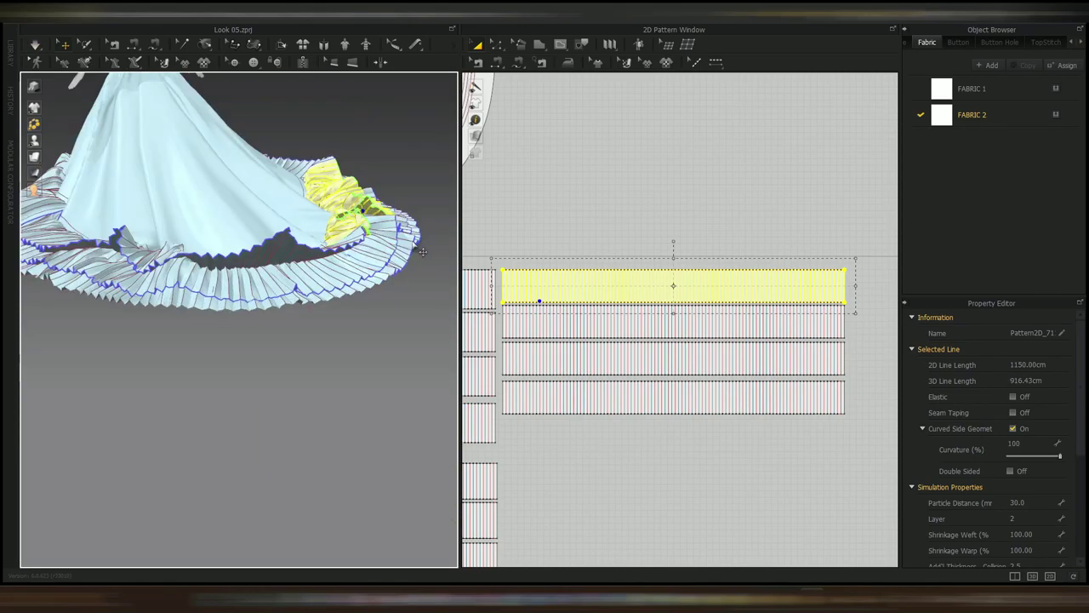
pyautogui.scroll(5, 391, 212)
pyautogui.moveTo(383, 213); pyautogui.dragTo(320, 278, button='middle')
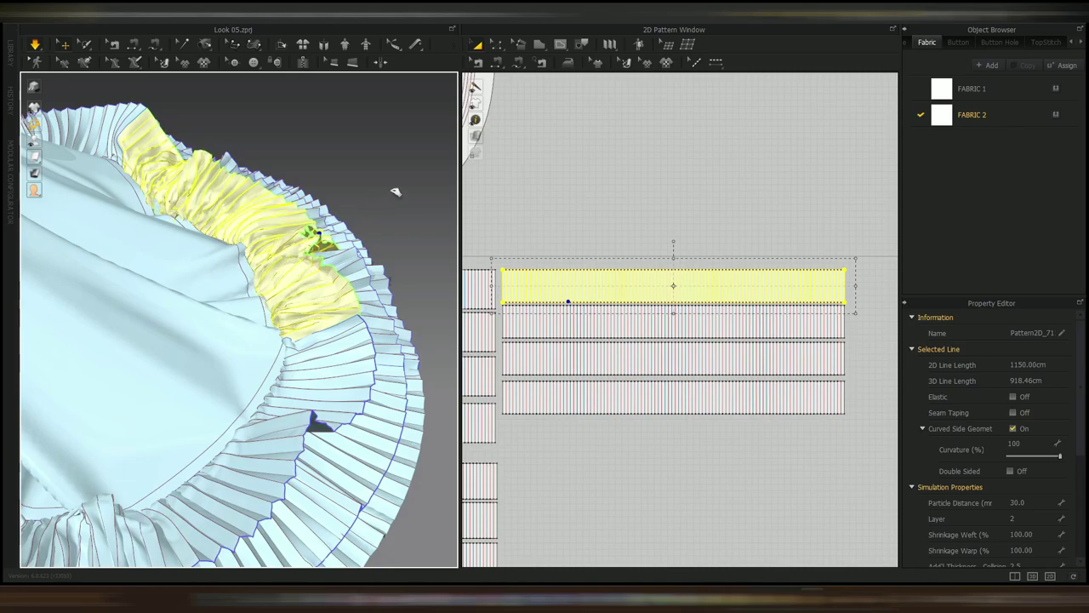
pyautogui.hotkey('ctrl', 'h')
pyautogui.press('space')
pyautogui.moveTo(399, 247); pyautogui.dragTo(355, 244, button='right')
pyautogui.scroll(-3, 298, 223)
pyautogui.hotkey('ctrl', 'h')
pyautogui.press('space')
# - Strengthen the third tier's fourth strip and simulate while pulling its bunched folds outward
pyautogui.click(315, 289)
pyautogui.moveTo(314, 289); pyautogui.dragTo(351, 307, button='right')
pyautogui.hotkey('ctrl', 'h')
pyautogui.press('space')
pyautogui.moveTo(246, 334); pyautogui.dragTo(284, 273, button='right')
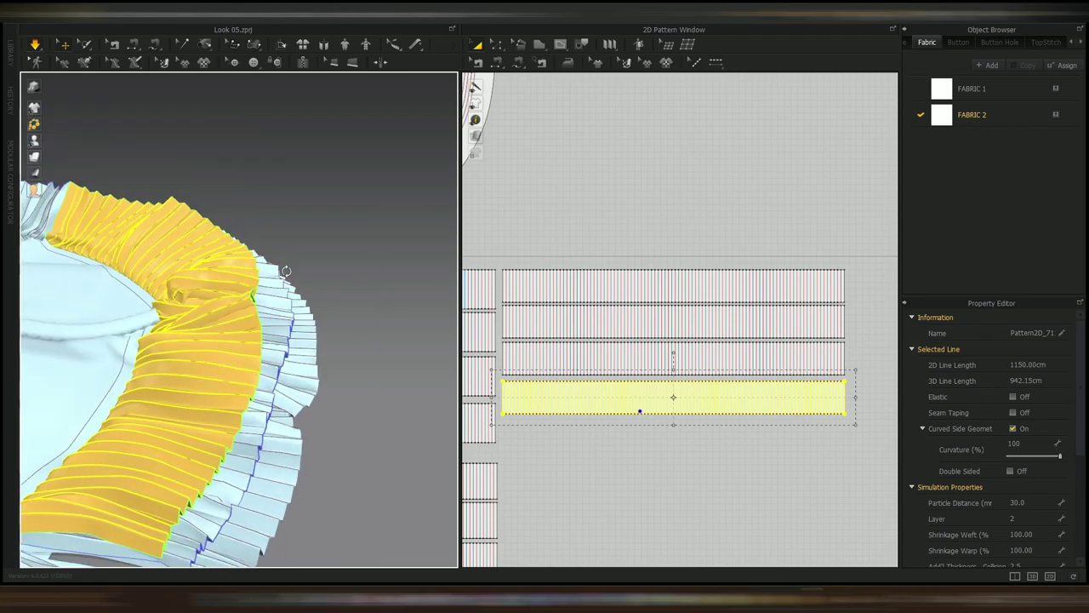
pyautogui.moveTo(234, 298); pyautogui.dragTo(255, 288)
pyautogui.press('space')
pyautogui.moveTo(255, 332); pyautogui.dragTo(91, 287, button='right')
pyautogui.moveTo(91, 287); pyautogui.dragTo(73, 277)
pyautogui.moveTo(73, 277); pyautogui.dragTo(260, 309, button='right')
pyautogui.click(254, 361)
pyautogui.scroll(-3, 253, 361)
pyautogui.moveTo(254, 362); pyautogui.dragTo(415, 360, button='right')
pyautogui.scroll(3, 418, 362)
pyautogui.moveTo(854, 259); pyautogui.dragTo(500, 418)
pyautogui.press('2')
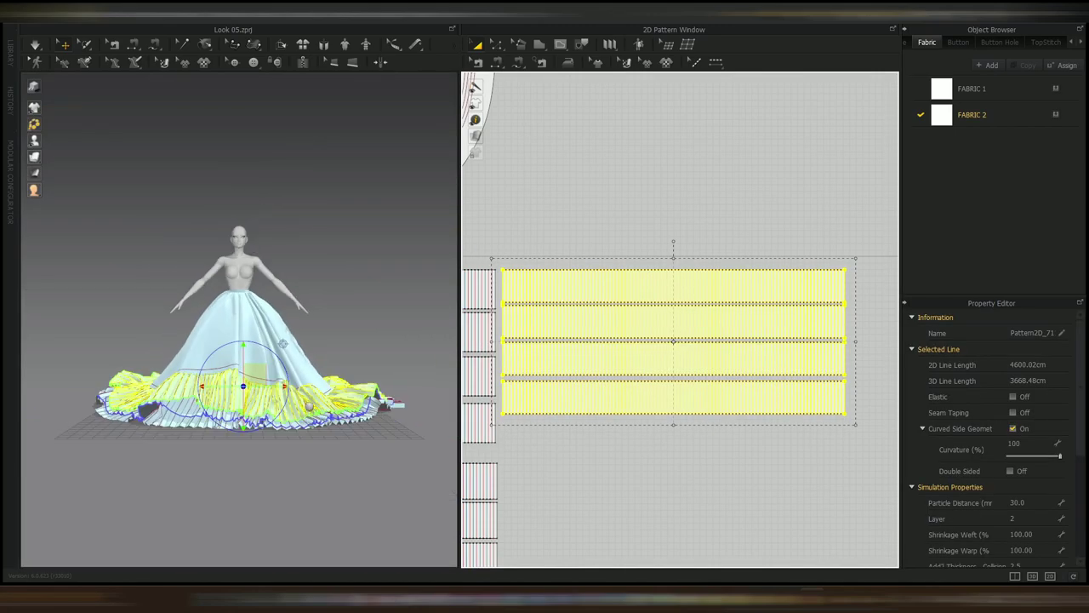
pyautogui.scroll(-3, 681, 452)
pyautogui.moveTo(803, 325); pyautogui.dragTo(582, 449)
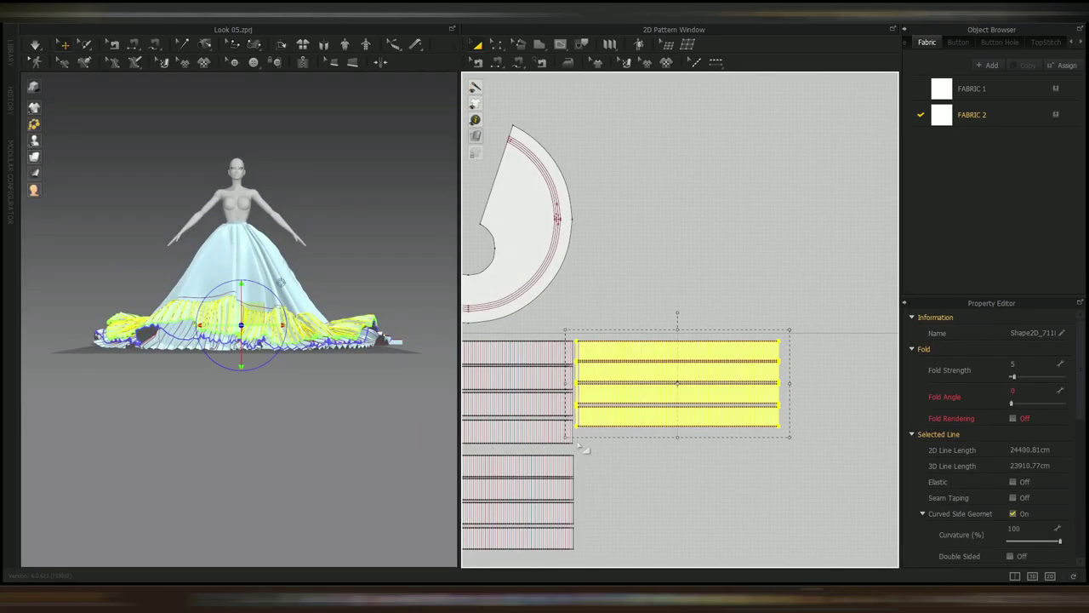
pyautogui.scroll(3, 579, 441)
pyautogui.click(578, 440)
pyautogui.scroll(3, 653, 434)
pyautogui.scroll(-6, 634, 431)
pyautogui.moveTo(587, 310); pyautogui.dragTo(783, 437)
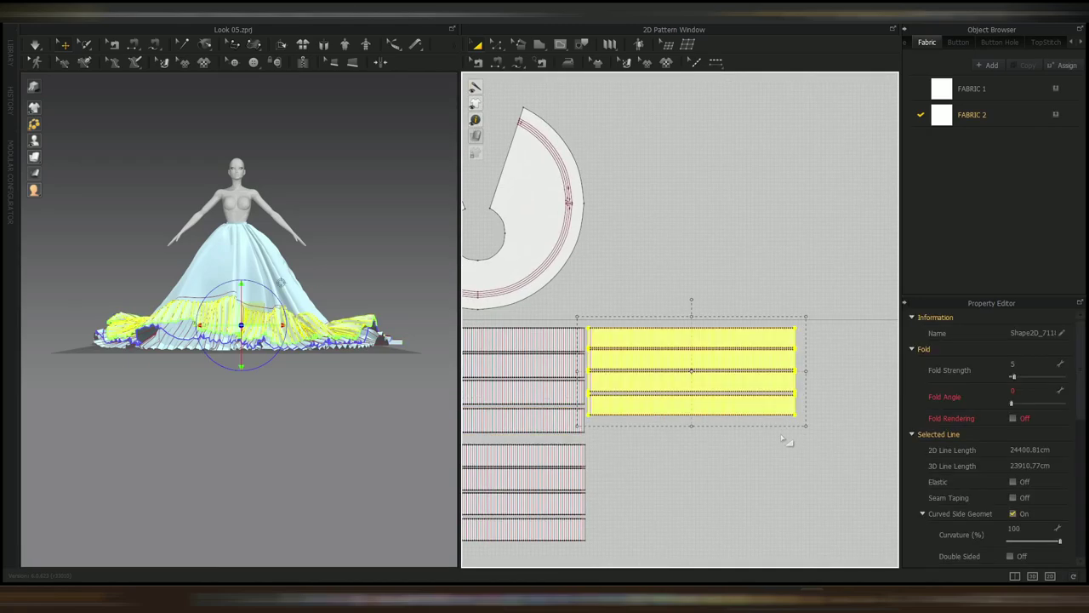
pyautogui.scroll(-2, 671, 470)
pyautogui.scroll(3, 679, 460)
pyautogui.scroll(2, 739, 427)
pyautogui.click(639, 211)
# - Copy the third tier's four strips and paste them directly below the originals as a fourth ruffle tier
pyautogui.moveTo(837, 267); pyautogui.dragTo(527, 434)
pyautogui.hotkey('ctrl', 'c')
pyautogui.hotkey('ctrl', 'v')
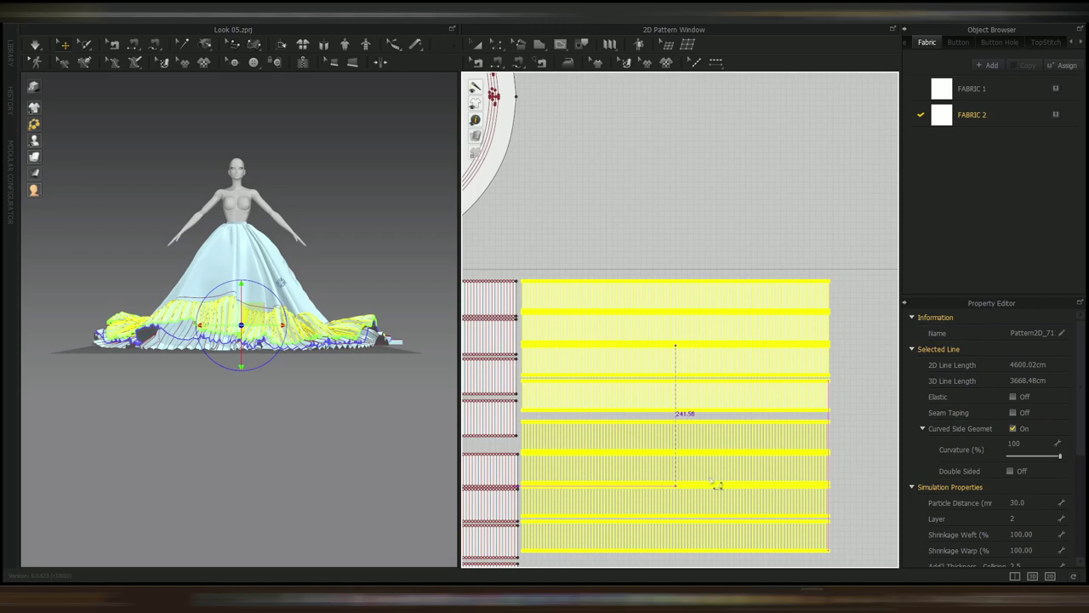
pyautogui.click(715, 483)
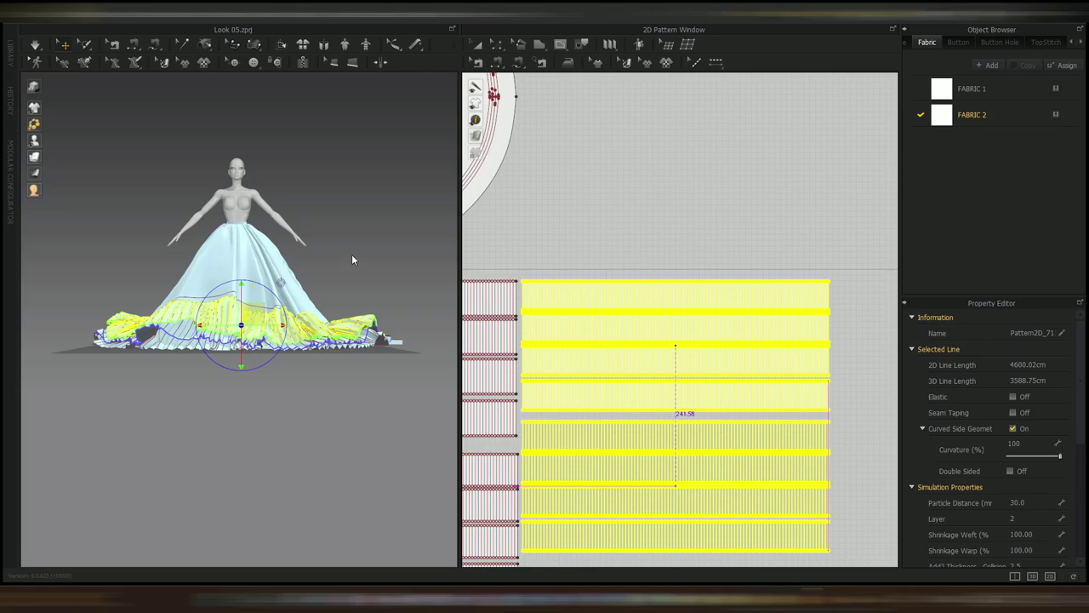
# - Raise the fourth tier's four strips above the lower ruffles in 3D and set their transform height to 40 cm
pyautogui.hotkey('ctrl', 'z')
pyautogui.click(249, 514)
pyautogui.moveTo(250, 511); pyautogui.dragTo(256, 408, button='right')
pyautogui.moveTo(247, 391); pyautogui.dragTo(247, 182)
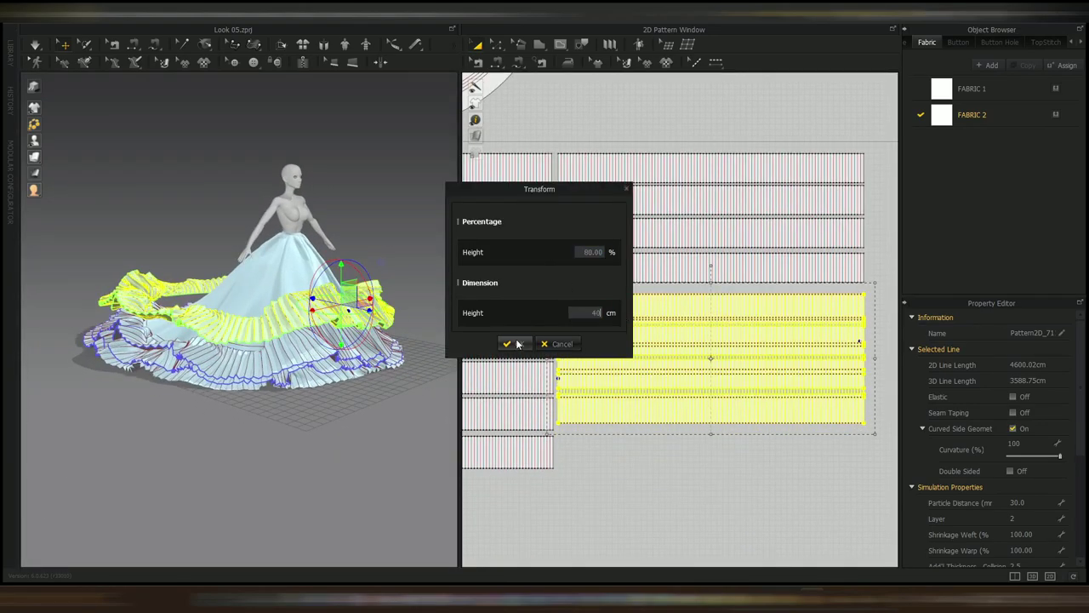
pyautogui.click(513, 344)
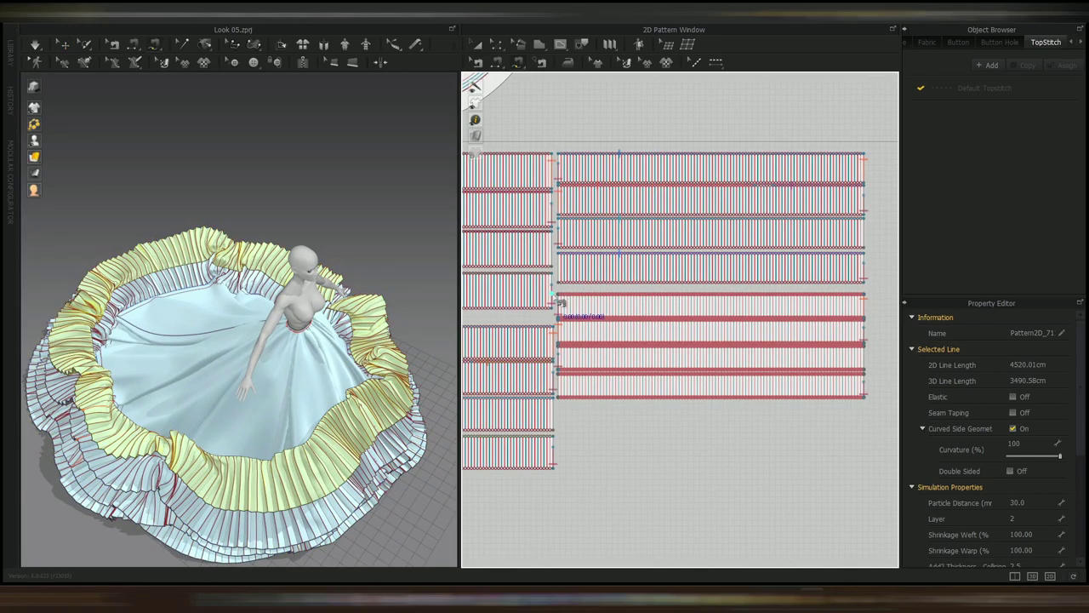
# - Sew the upper edges of the fourth tier's strips to the skirt's innermost curved internal line
pyautogui.press('a')
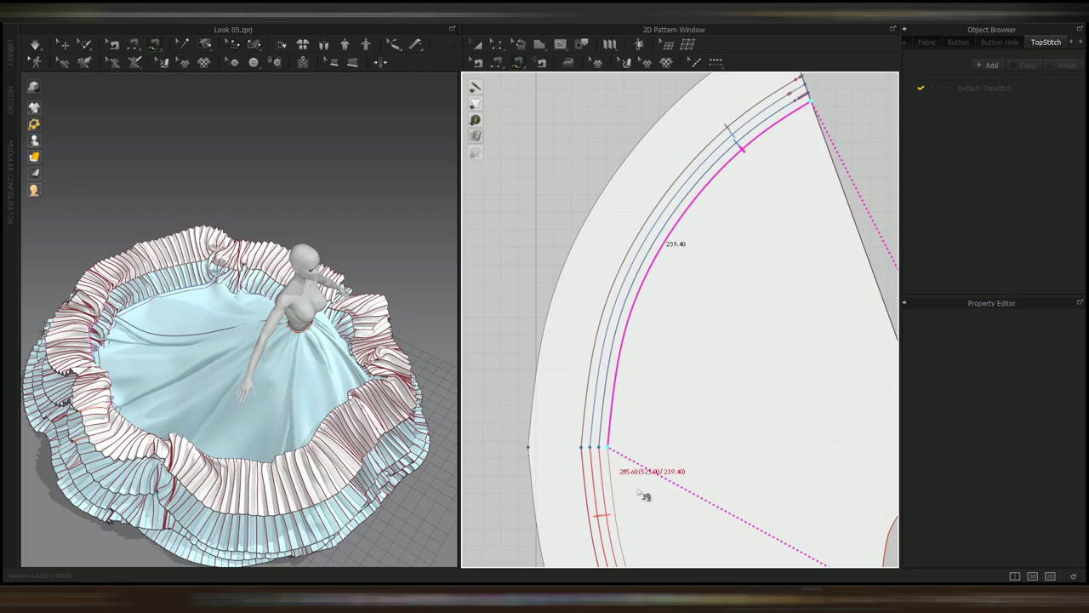
pyautogui.click(644, 496)
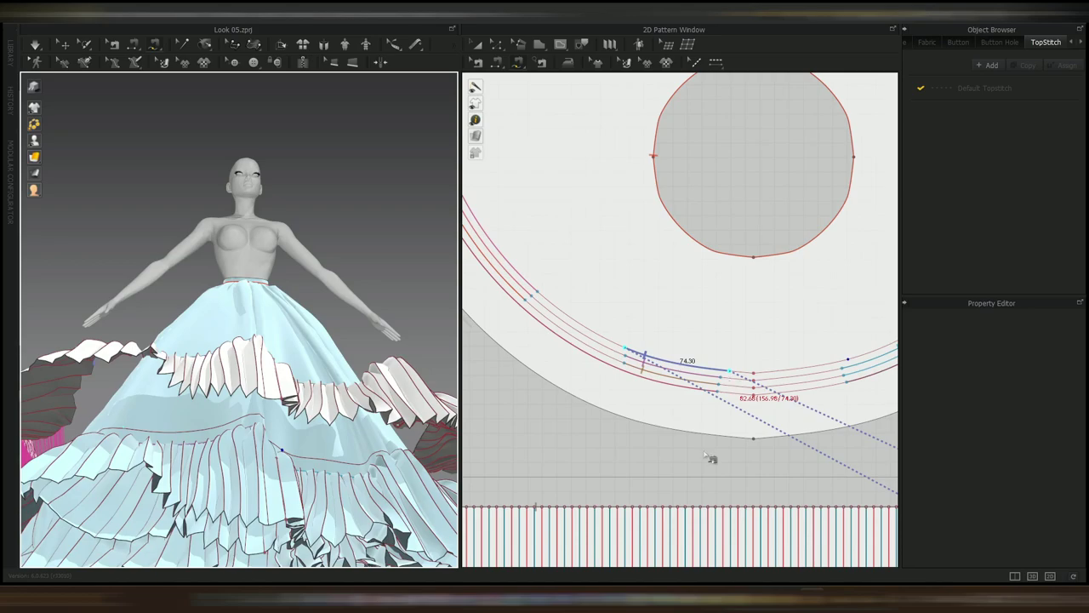
pyautogui.click(715, 454)
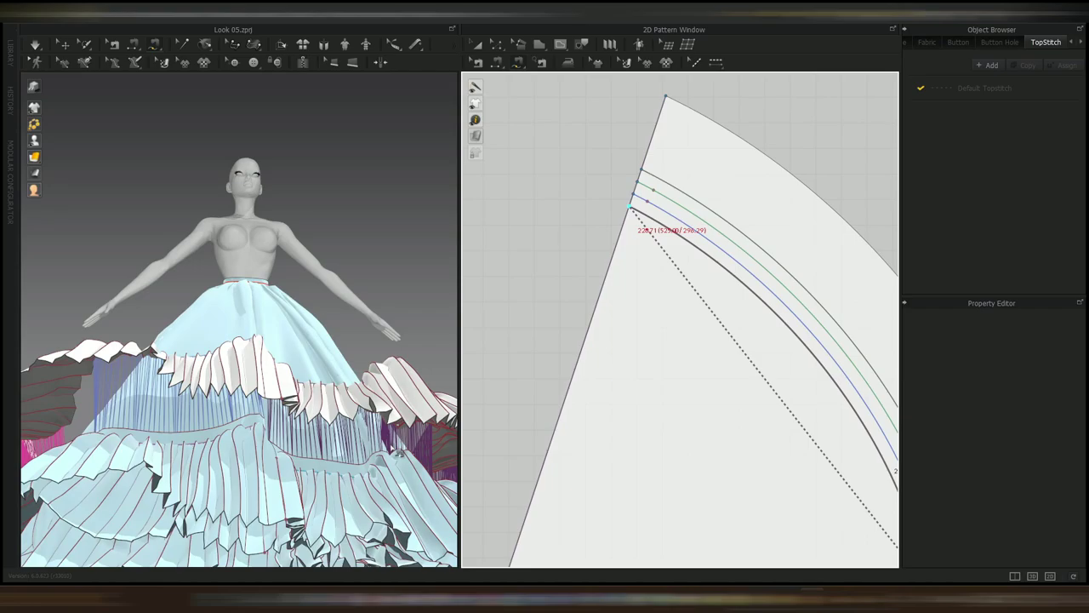
pyautogui.click(630, 206)
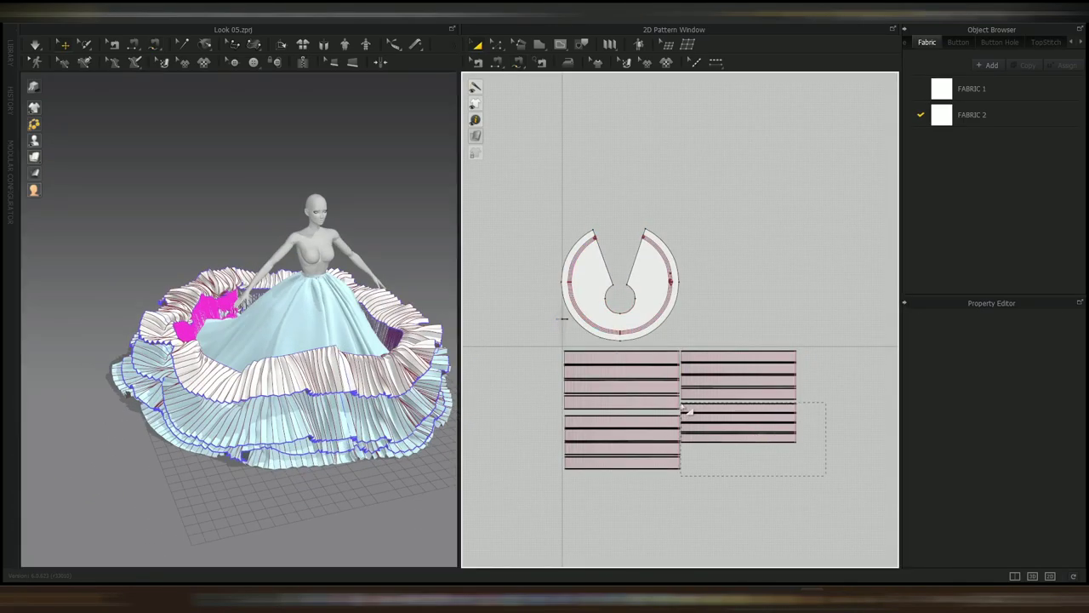
# - Set the fourth tier's four strips to layer 4 and simulate them onto the skirt
pyautogui.click(687, 411)
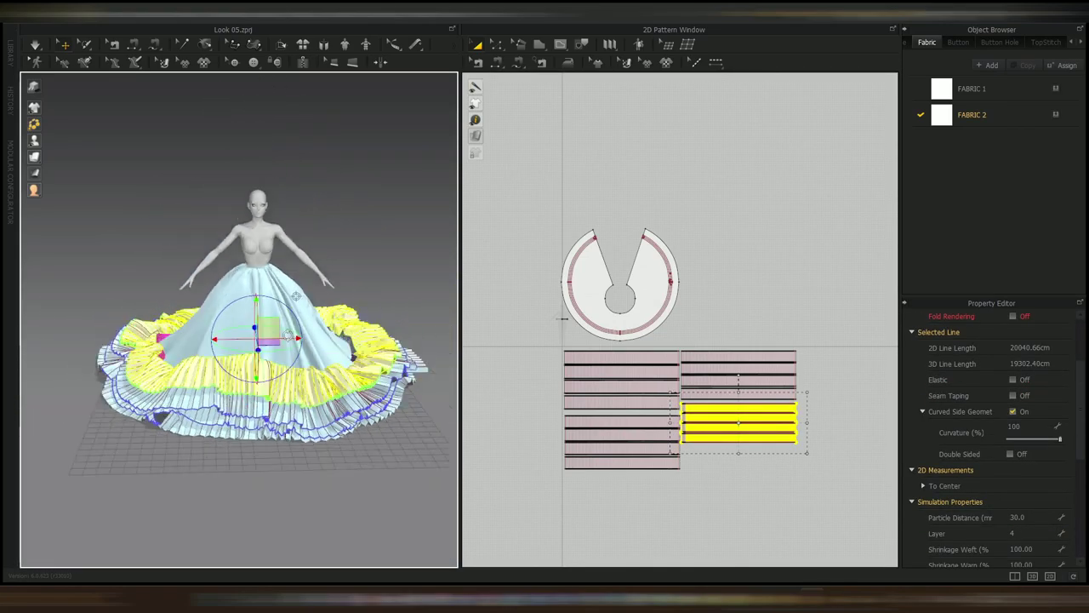
pyautogui.press('space')
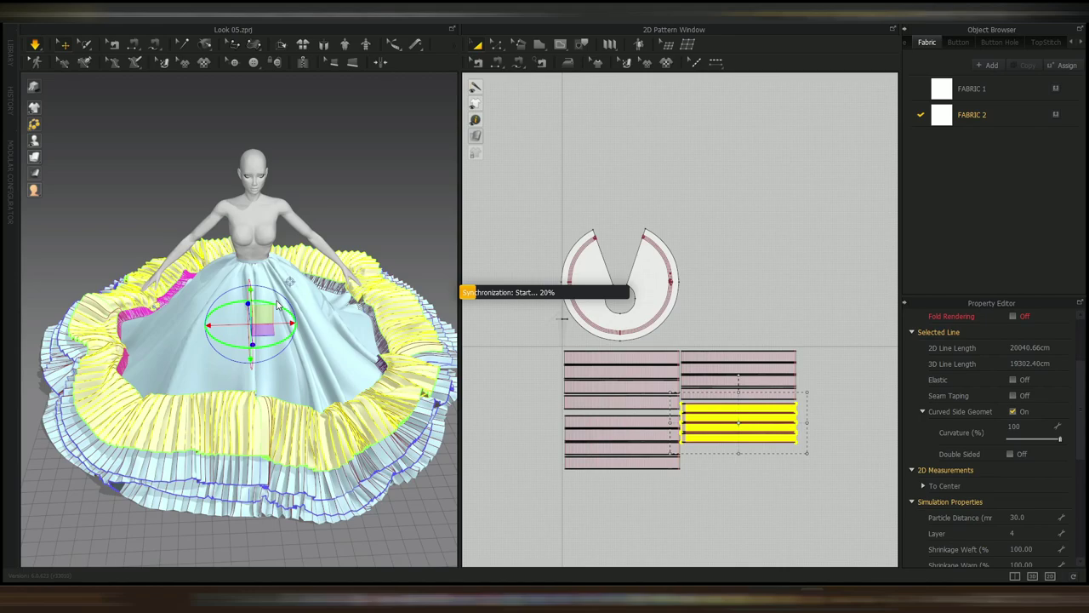
pyautogui.press('space')
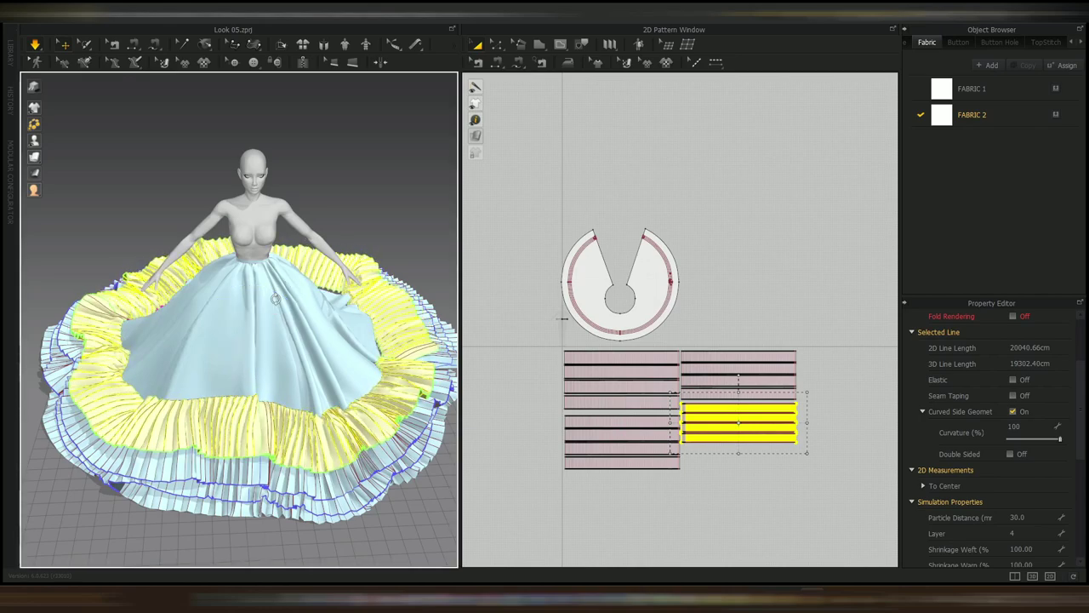
pyautogui.press('space')
# - Set the layer of all patterns to 0, briefly applying strengthening to them and removing it
pyautogui.moveTo(275, 299); pyautogui.dragTo(275, 247, button='right')
pyautogui.scroll(-3, 281, 340)
pyautogui.click(388, 405)
pyautogui.moveTo(275, 341); pyautogui.dragTo(362, 383, button='right')
pyautogui.moveTo(547, 207); pyautogui.dragTo(822, 493)
pyautogui.click(1024, 448)
pyautogui.hotkey('ctrl', 'h')
pyautogui.hotkey('ctrl', 'h')
# - Hide the garment's pattern lines in the 3D view and select all patterns
pyautogui.click(374, 243)
pyautogui.moveTo(375, 243); pyautogui.dragTo(318, 270, button='right')
pyautogui.click(89, 111)
pyautogui.scroll(5, 319, 270)
pyautogui.moveTo(247, 332); pyautogui.dragTo(299, 321, button='right')
pyautogui.scroll(-5, 244, 314)
pyautogui.moveTo(518, 222); pyautogui.dragTo(818, 494)
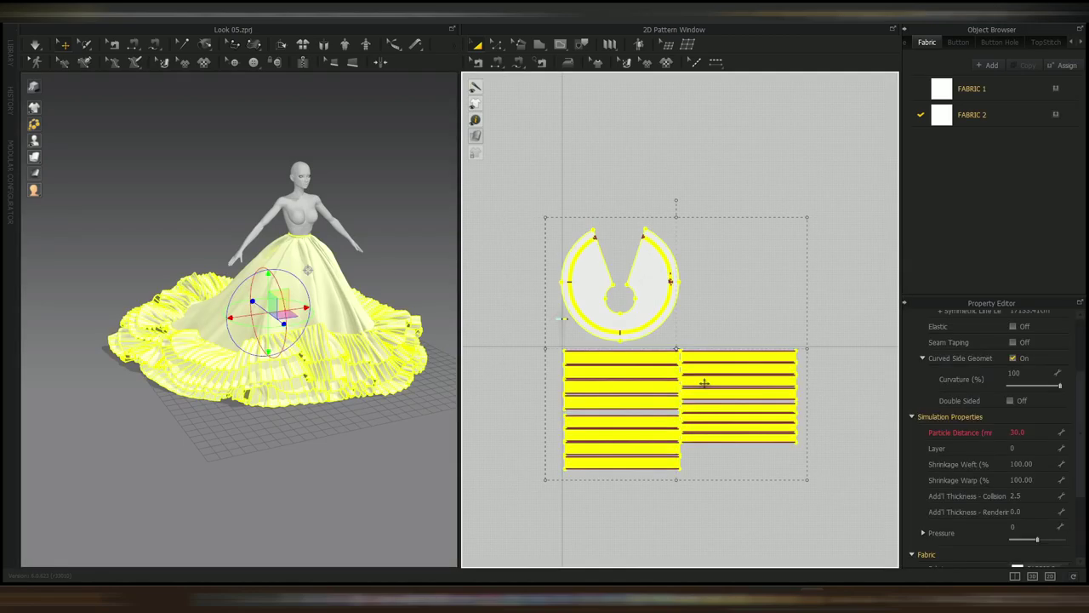
pyautogui.scroll(3, 618, 307)
pyautogui.moveTo(635, 327); pyautogui.dragTo(668, 329)
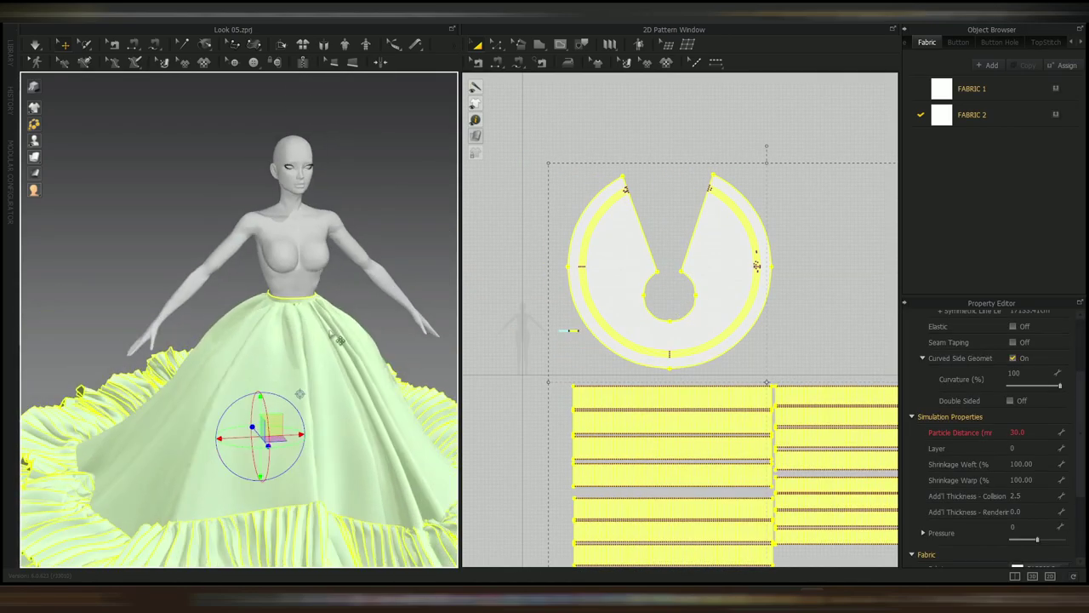
pyautogui.scroll(3, 241, 263)
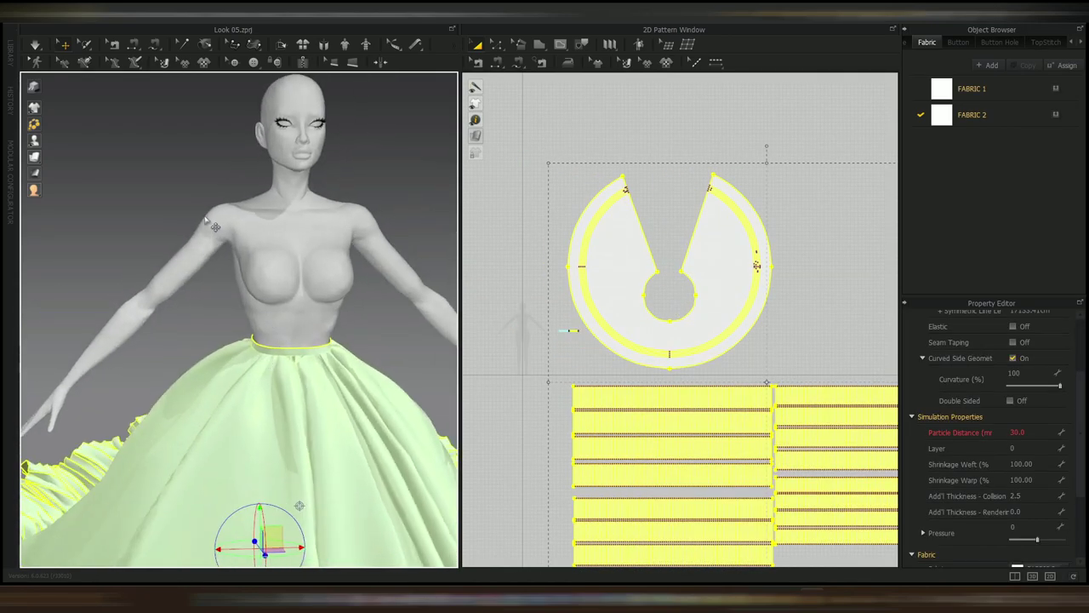
# - Draw a half-bodice polygon over the avatar's torso silhouette, with a neckline about 23 cm and a side edge about 25 cm long
pyautogui.moveTo(291, 266); pyautogui.dragTo(274, 267, button='right')
pyautogui.moveTo(610, 332); pyautogui.dragTo(745, 326, button='middle')
pyautogui.scroll(8, 745, 327)
pyautogui.click(540, 44)
pyautogui.click(550, 62)
pyautogui.scroll(2, 569, 298)
pyautogui.moveTo(565, 300); pyautogui.dragTo(576, 208, button='middle')
pyautogui.click(737, 235)
pyautogui.click(562, 206)
pyautogui.click(611, 278)
pyautogui.moveTo(609, 301); pyautogui.dragTo(606, 277, button='middle')
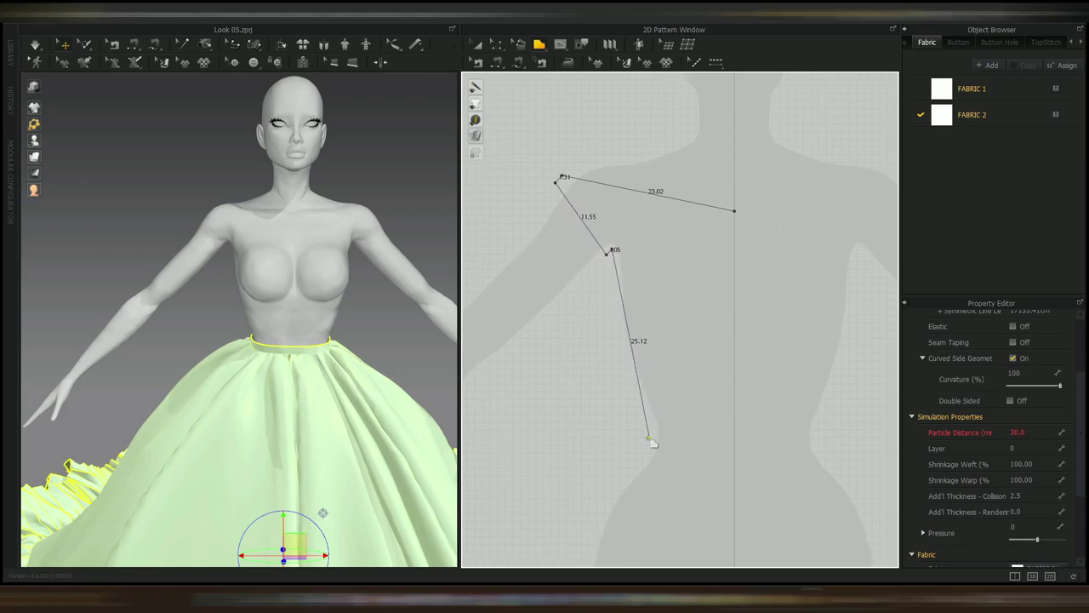
pyautogui.click(646, 441)
pyautogui.click(735, 440)
pyautogui.click(734, 211)
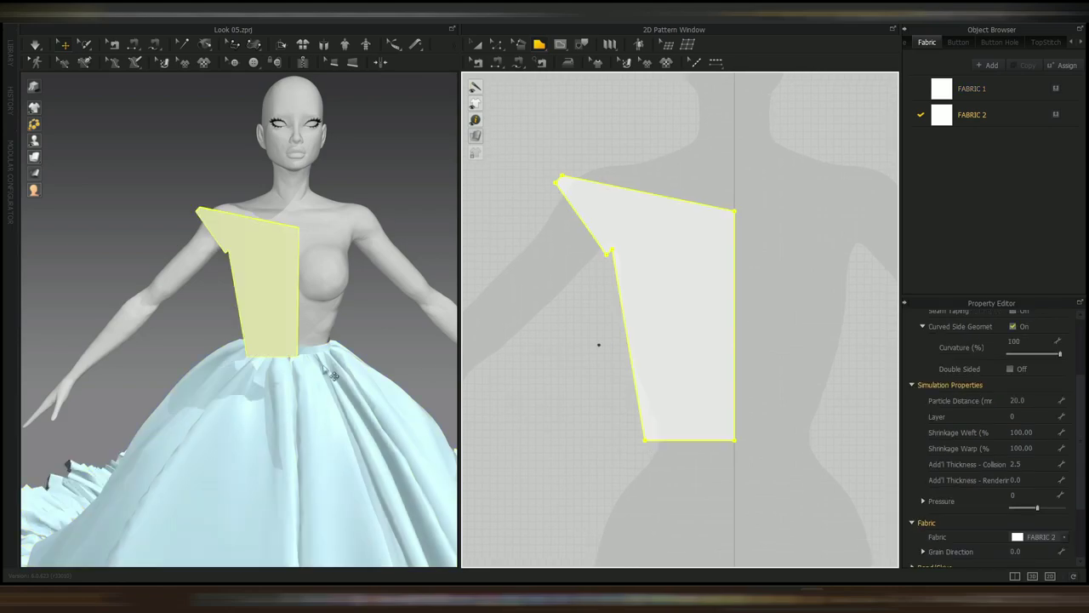
# - Extend the half bodice's shoulder and underarm points outward and round its underarm corner into a curve
pyautogui.moveTo(366, 298); pyautogui.dragTo(390, 301, button='right')
pyautogui.press('z')
pyautogui.moveTo(562, 182); pyautogui.dragTo(540, 181)
pyautogui.moveTo(607, 254); pyautogui.dragTo(589, 254)
pyautogui.moveTo(534, 183); pyautogui.dragTo(529, 188)
pyautogui.moveTo(609, 190); pyautogui.dragTo(603, 208)
pyautogui.click(497, 44)
pyautogui.click(521, 116)
pyautogui.moveTo(612, 251); pyautogui.dragTo(637, 326)
# - Move the waistband pattern directly below the half bodice, aligned with its centre line
pyautogui.press('a')
pyautogui.scroll(-6, 778, 381)
pyautogui.scroll(-2, 779, 381)
pyautogui.moveTo(779, 381); pyautogui.dragTo(726, 321, button='middle')
pyautogui.click(846, 305)
pyautogui.moveTo(846, 305); pyautogui.dragTo(704, 303)
pyautogui.scroll(9, 705, 303)
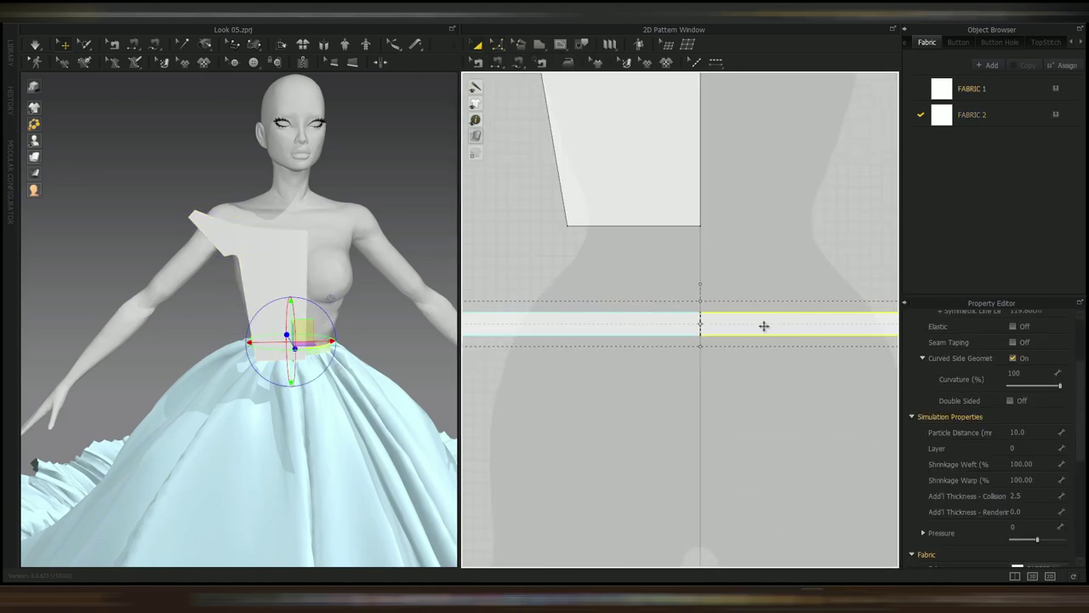
# - Split the upper edge of one half of the waistband into two equal segments
pyautogui.scroll(-2, 766, 325)
pyautogui.moveTo(766, 326); pyautogui.dragTo(796, 349, button='middle')
pyautogui.click(494, 44)
pyautogui.click(520, 99)
pyautogui.rightClick(668, 339)
pyautogui.click(475, 309)
pyautogui.click(513, 382)
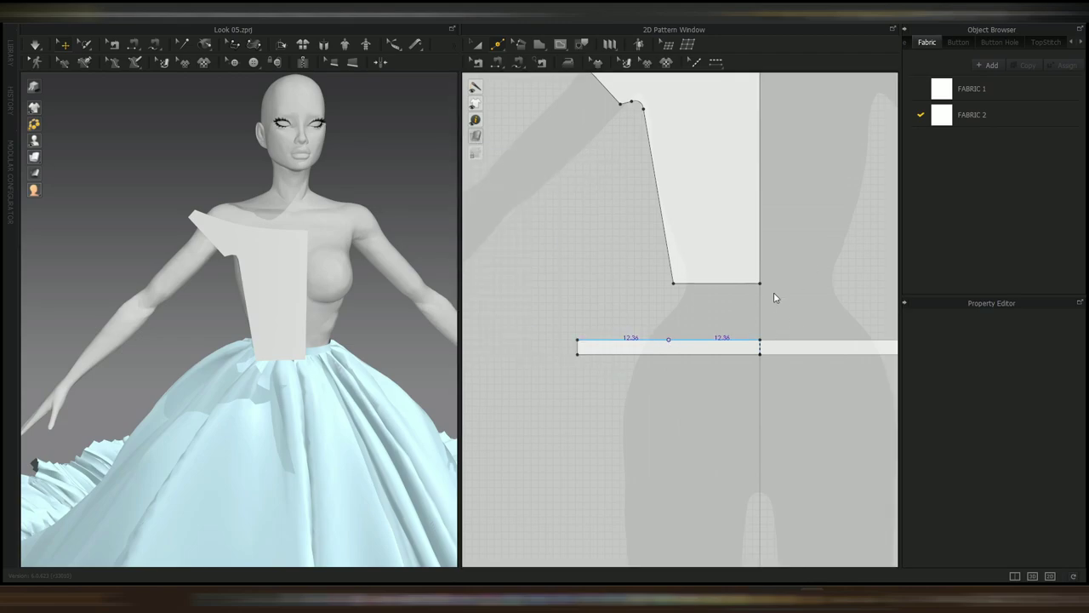
# - Unfold the half bodice symmetrically along its centre edge
pyautogui.press('z')
pyautogui.scroll(-2, 883, 465)
pyautogui.click(783, 245)
pyautogui.rightClick(784, 247)
pyautogui.click(829, 403)
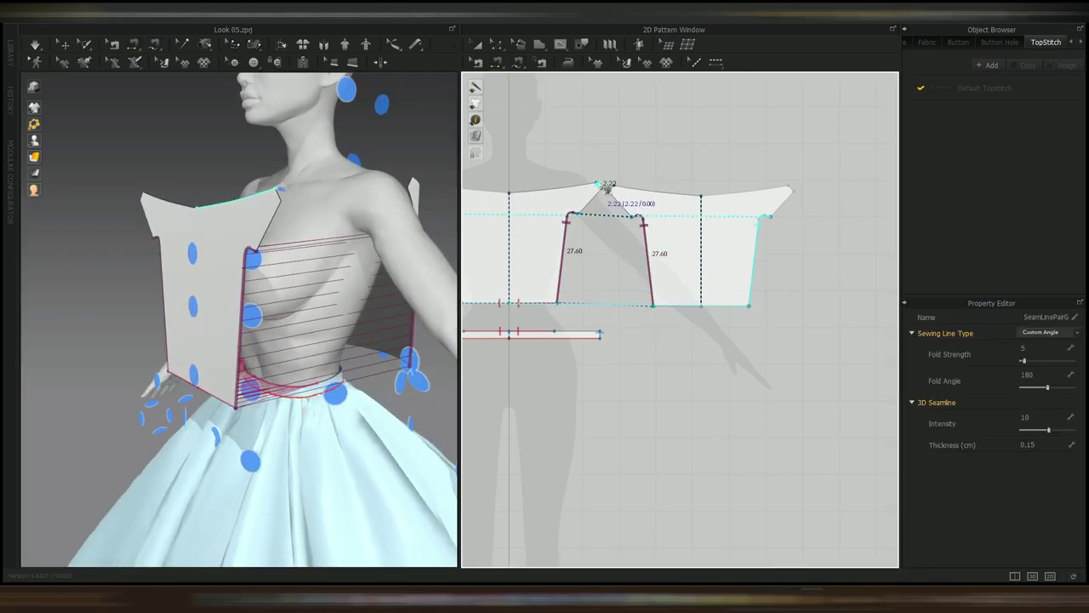
# - Sew the front and back bodice together at the shoulder ends and sew the back's waist edge to the waistband
pyautogui.click(610, 187)
pyautogui.moveTo(340, 324); pyautogui.dragTo(127, 324, button='right')
pyautogui.scroll(4, 238, 323)
pyautogui.click(673, 306)
pyautogui.moveTo(255, 357); pyautogui.dragTo(272, 315, button='right')
pyautogui.click(570, 329)
pyautogui.click(730, 307)
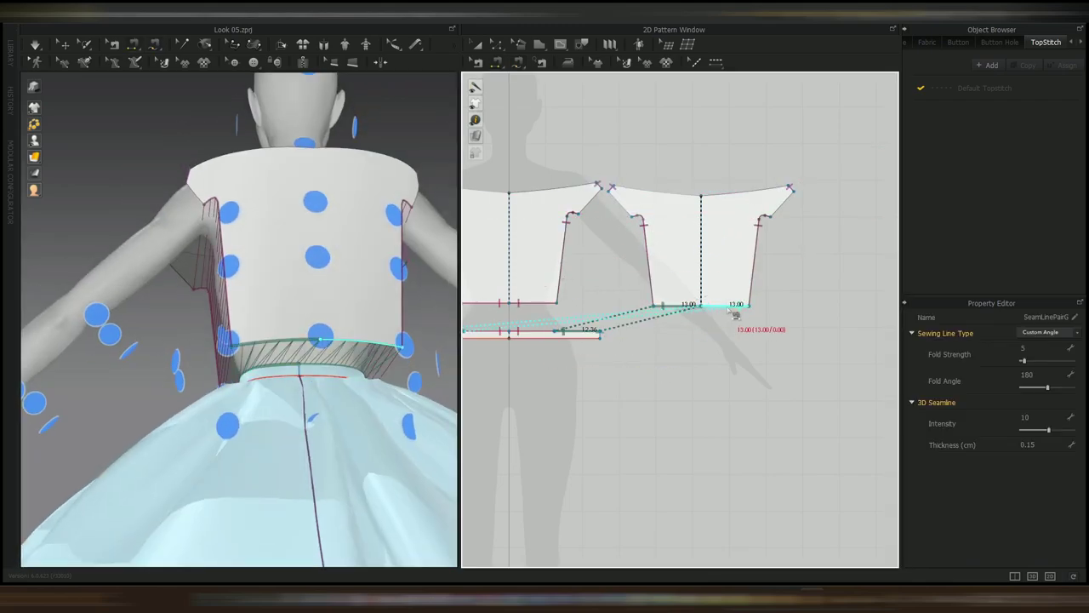
pyautogui.moveTo(494, 353); pyautogui.dragTo(673, 366, button='middle')
pyautogui.click(622, 343)
pyautogui.click(550, 336)
pyautogui.moveTo(780, 471); pyautogui.dragTo(660, 490, button='middle')
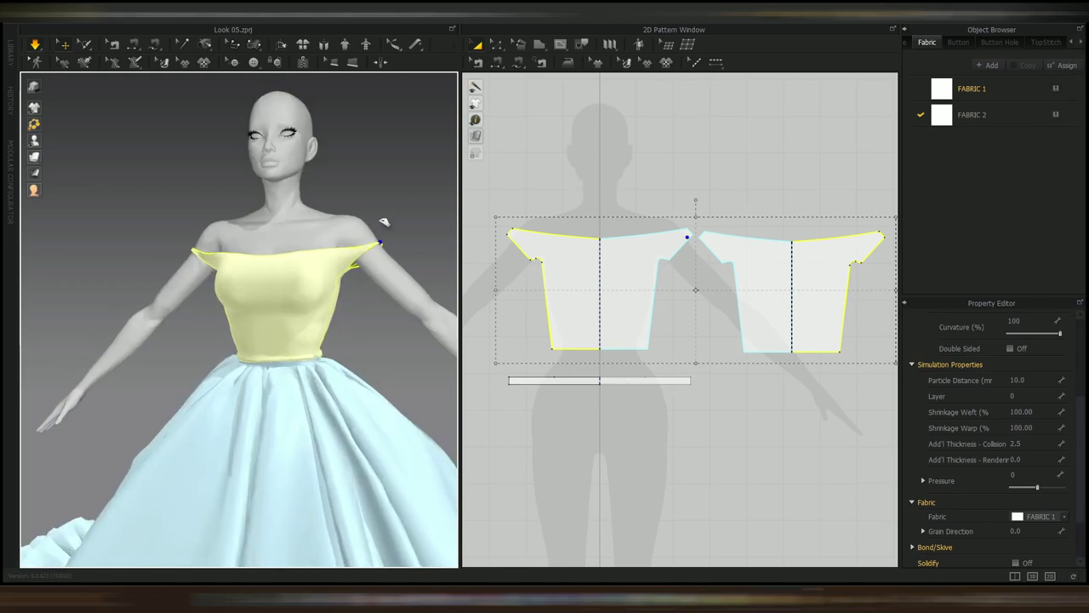
# - Pull the bodice's shoulder up in 3D and extend the upper shoulder corners of the front and back pieces outward
pyautogui.moveTo(385, 222); pyautogui.dragTo(391, 200)
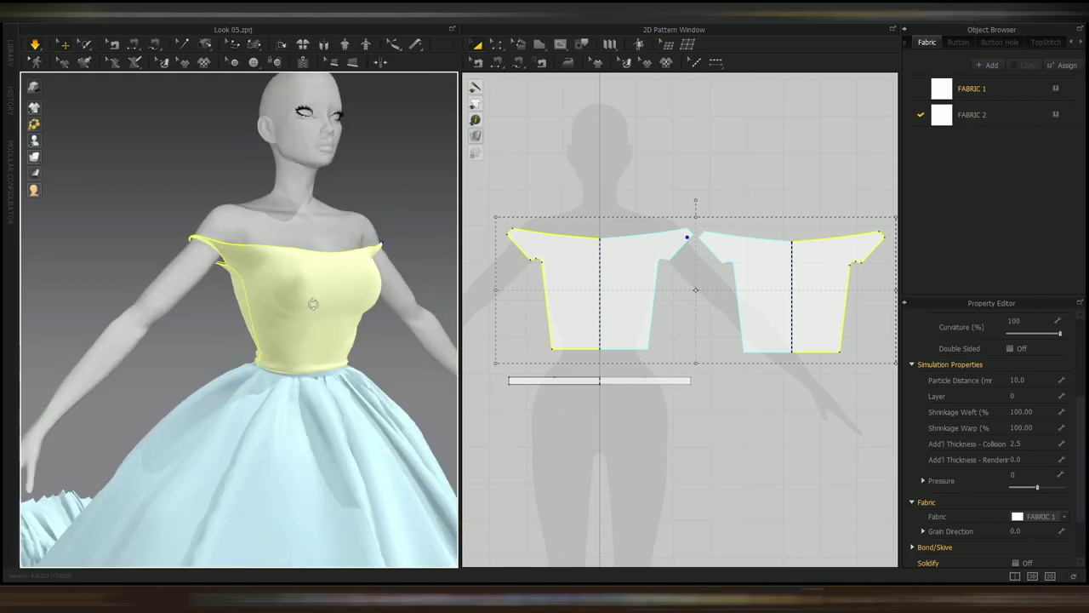
pyautogui.moveTo(313, 304); pyautogui.dragTo(185, 256, button='right')
pyautogui.press('z')
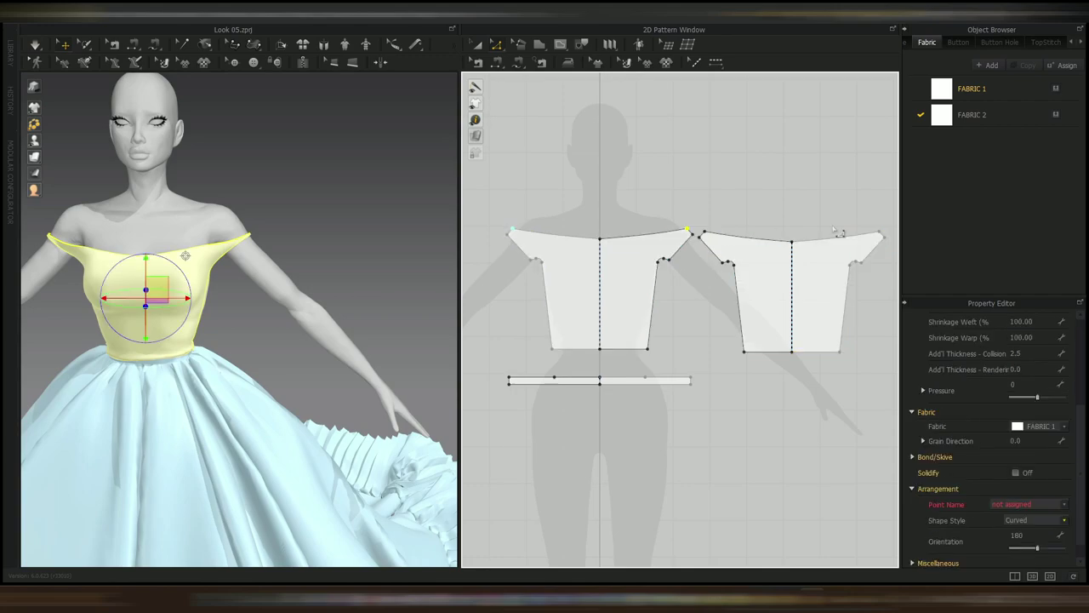
pyautogui.scroll(8, 664, 253)
pyautogui.moveTo(717, 192); pyautogui.dragTo(715, 297, button='middle')
pyautogui.moveTo(816, 198); pyautogui.dragTo(762, 142)
pyautogui.rightClick(761, 141)
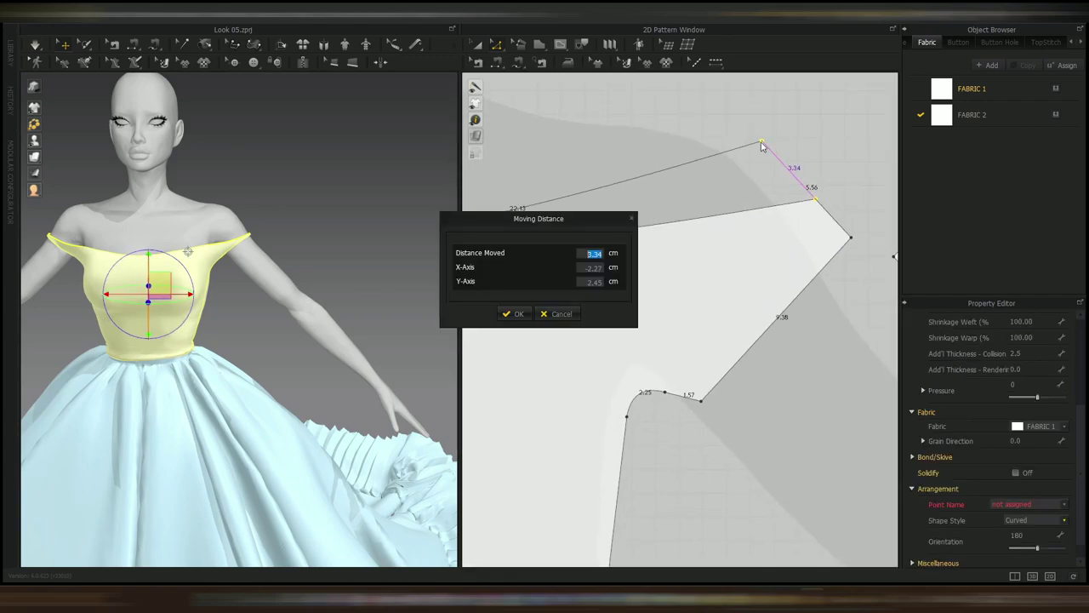
pyautogui.click(515, 313)
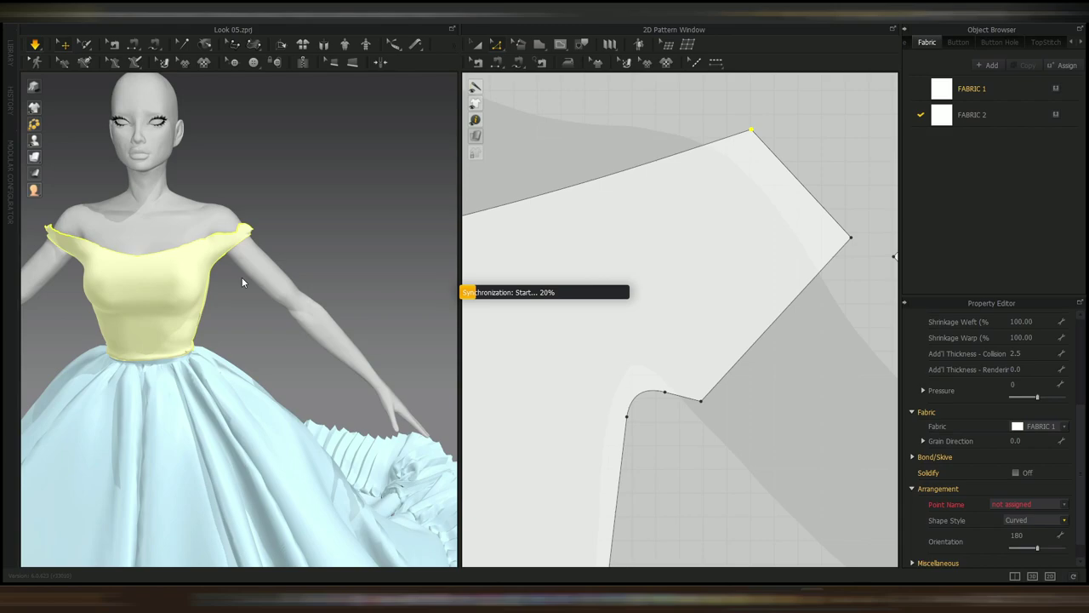
# - Let the simulation settle the reshaped bodice on the avatar, stop it, and check the fit
pyautogui.moveTo(237, 285)
pyautogui.mouseDown(button='right')
pyautogui.moveTo(231, 291)
pyautogui.moveTo(340, 291)
pyautogui.moveTo(243, 358)
pyautogui.moveTo(335, 333)
pyautogui.moveTo(247, 310)
pyautogui.moveTo(299, 297)
pyautogui.moveTo(234, 292)
pyautogui.mouseUp(button='right')
pyautogui.press('space')
pyautogui.scroll(-4, 335, 332)
pyautogui.scroll(-4, 210, 272)
pyautogui.scroll(4, 299, 297)
pyautogui.scroll(3, 234, 292)
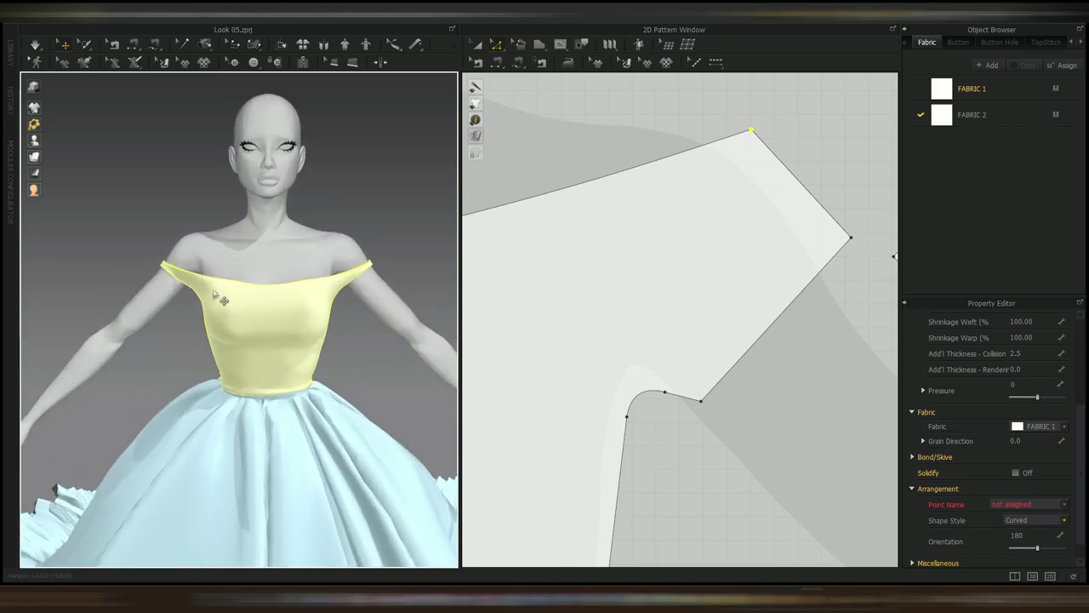
# - Create a circle pattern with a 50 cm radius in the empty area above the bodice patterns
pyautogui.scroll(-10, 553, 320)
pyautogui.moveTo(553, 319); pyautogui.dragTo(640, 344, button='middle')
pyautogui.scroll(-4, 545, 349)
pyautogui.scroll(4, 557, 317)
pyautogui.click(539, 44)
pyautogui.click(562, 90)
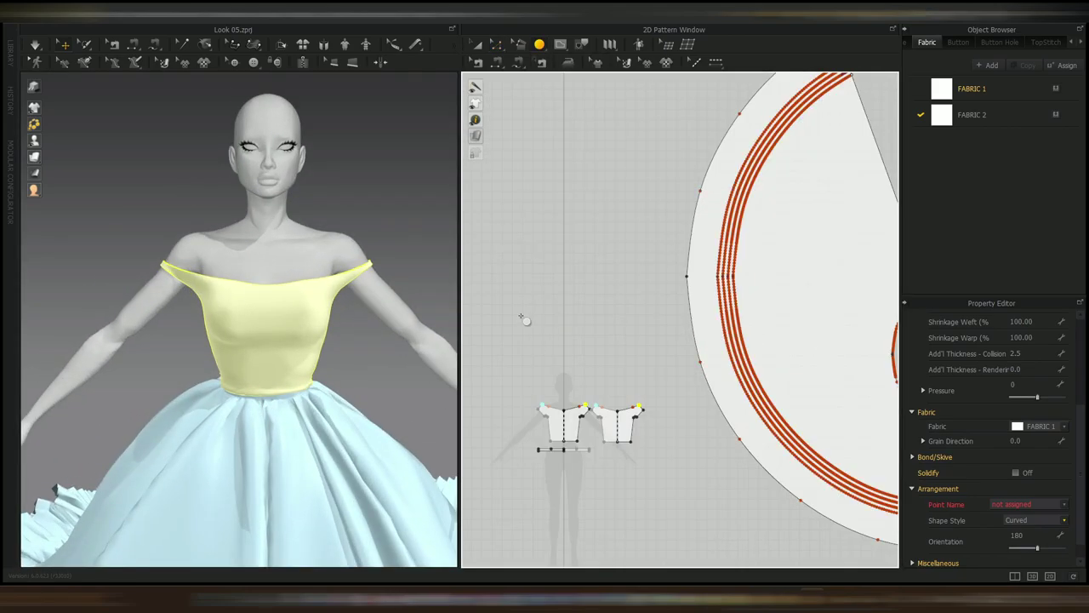
pyautogui.click(521, 316)
pyautogui.click(455, 218)
pyautogui.moveTo(582, 219); pyautogui.dragTo(631, 225)
pyautogui.write('50')
pyautogui.moveTo(555, 132); pyautogui.dragTo(349, 136)
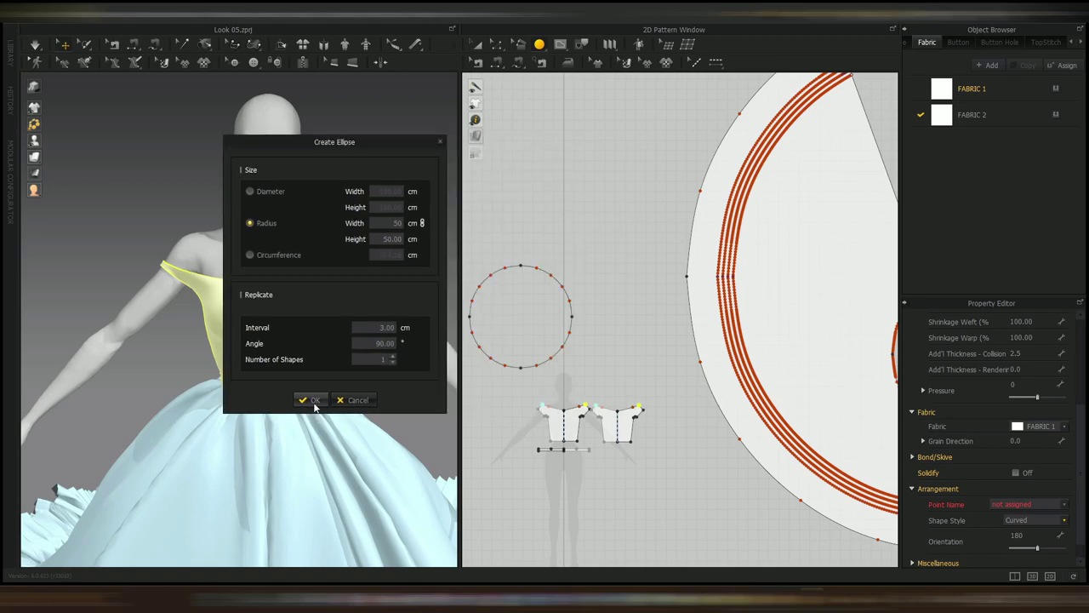
pyautogui.click(313, 401)
# - Offset the circle's entire outline inward by 20 cm as one internal line
pyautogui.scroll(6, 514, 335)
pyautogui.moveTo(644, 328); pyautogui.dragTo(763, 345, button='middle')
pyautogui.click(496, 44)
pyautogui.click(516, 389)
pyautogui.keyDown('shift'); pyautogui.click(530, 176); pyautogui.keyUp('shift')
pyautogui.keyDown('shift'); pyautogui.click(783, 176); pyautogui.keyUp('shift')
pyautogui.rightClick(823, 326)
pyautogui.click(882, 416)
pyautogui.click(596, 247)
pyautogui.click(595, 248)
pyautogui.write('20')
pyautogui.press('Return')
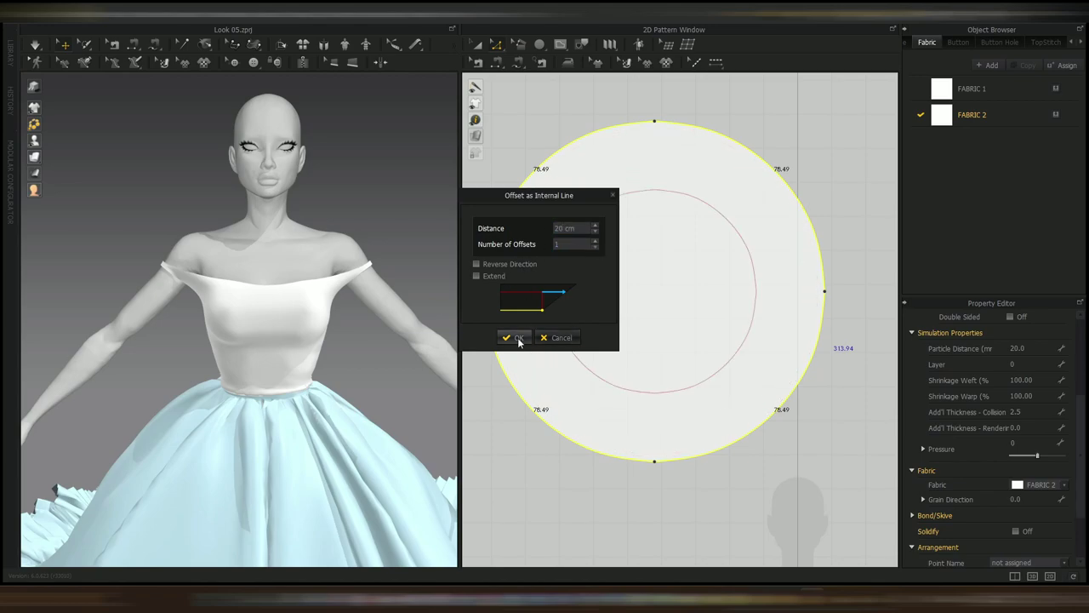
pyautogui.click(517, 338)
# - Convert the inner circle to a hole and draw an internal line straight across the ring from inner to outer edge
pyautogui.rightClick(673, 394)
pyautogui.click(707, 265)
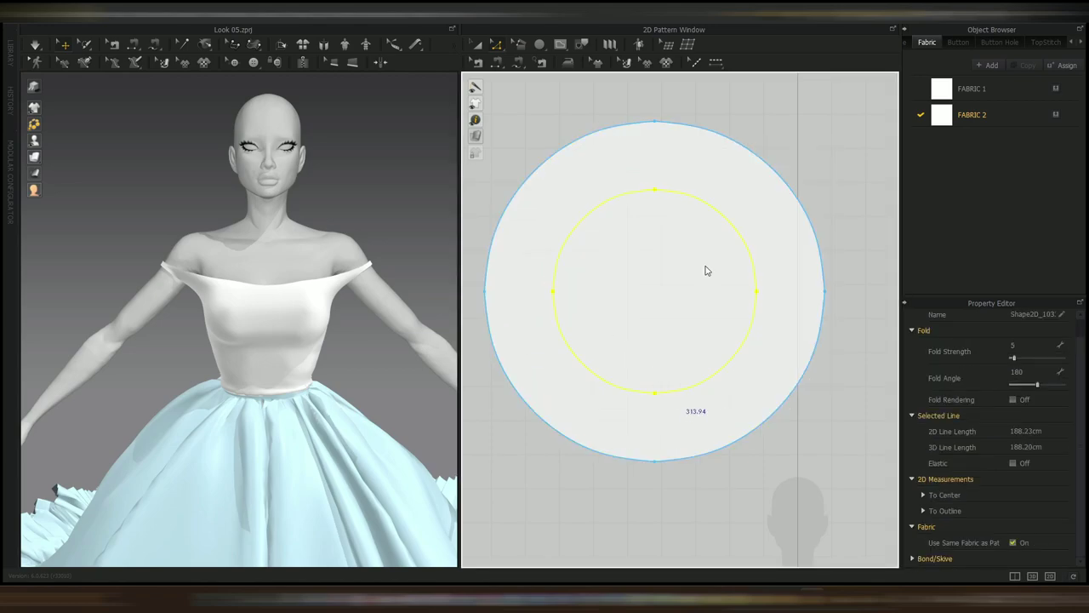
pyautogui.press('g')
pyautogui.click(654, 393)
pyautogui.doubleClick(655, 461)
pyautogui.hotkey('ctrl', 's')
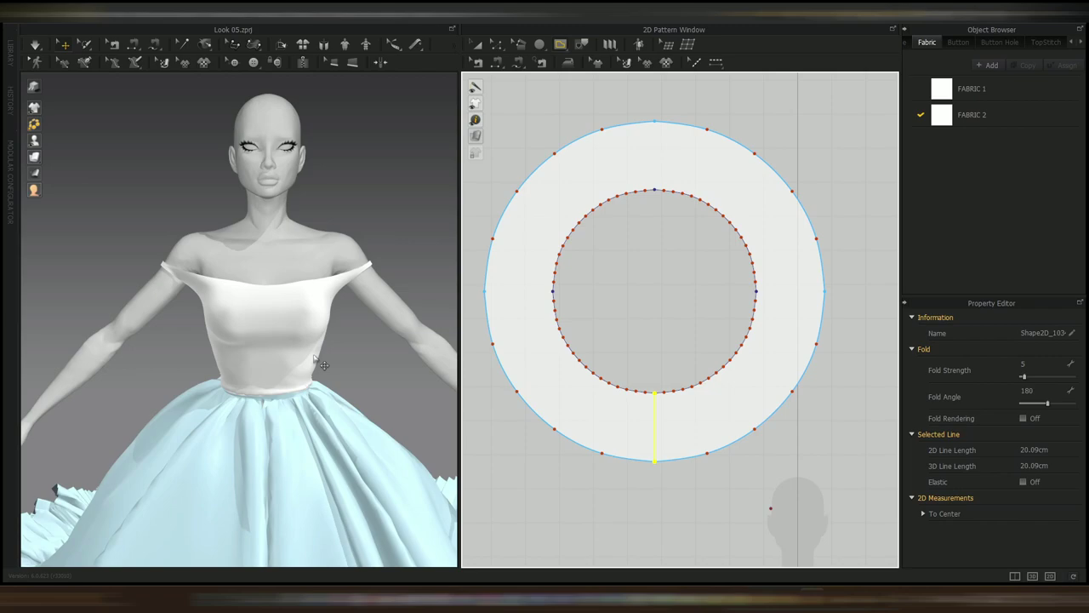
# - Cut the ring open along the internal line across it
pyautogui.scroll(3, 601, 367)
pyautogui.press('z')
pyautogui.rightClick(653, 378)
pyautogui.click(678, 233)
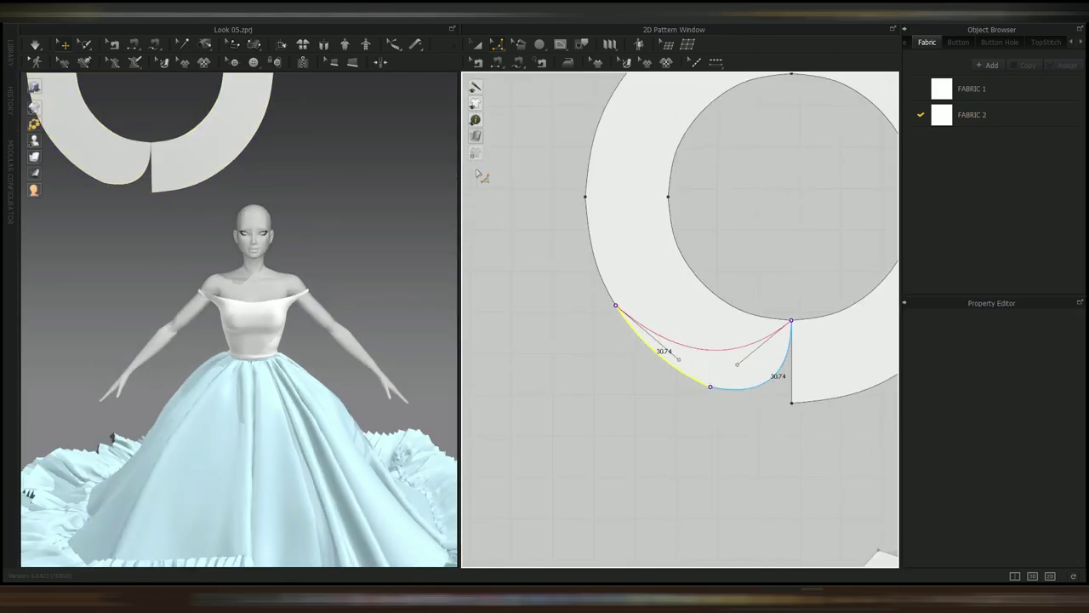
# - Try to curve the ring's outer edge inward beside the cut, and undo it
pyautogui.moveTo(616, 305); pyautogui.dragTo(782, 404)
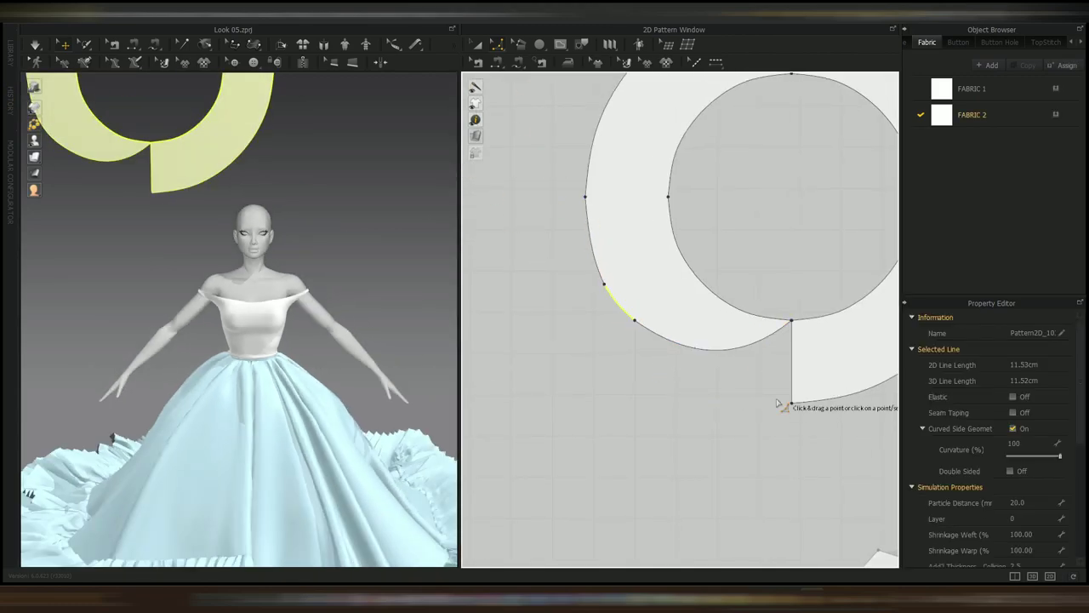
pyautogui.hotkey('ctrl', 'z')
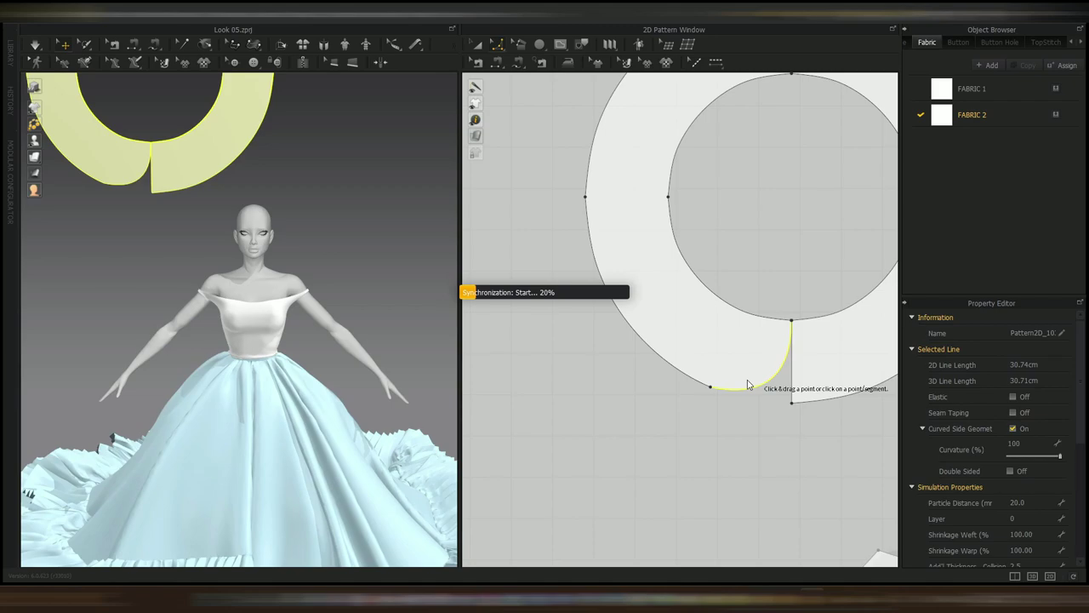
# - Offset the ring's two cut edges along the curve to create 150 internal lines around the ring
pyautogui.scroll(5, 824, 407)
pyautogui.rightClick(621, 342)
pyautogui.click(656, 282)
pyautogui.scroll(-5, 656, 283)
pyautogui.click(646, 263)
pyautogui.click(666, 273)
pyautogui.scroll(5, 657, 272)
pyautogui.scroll(-5, 656, 272)
pyautogui.rightClick(652, 271)
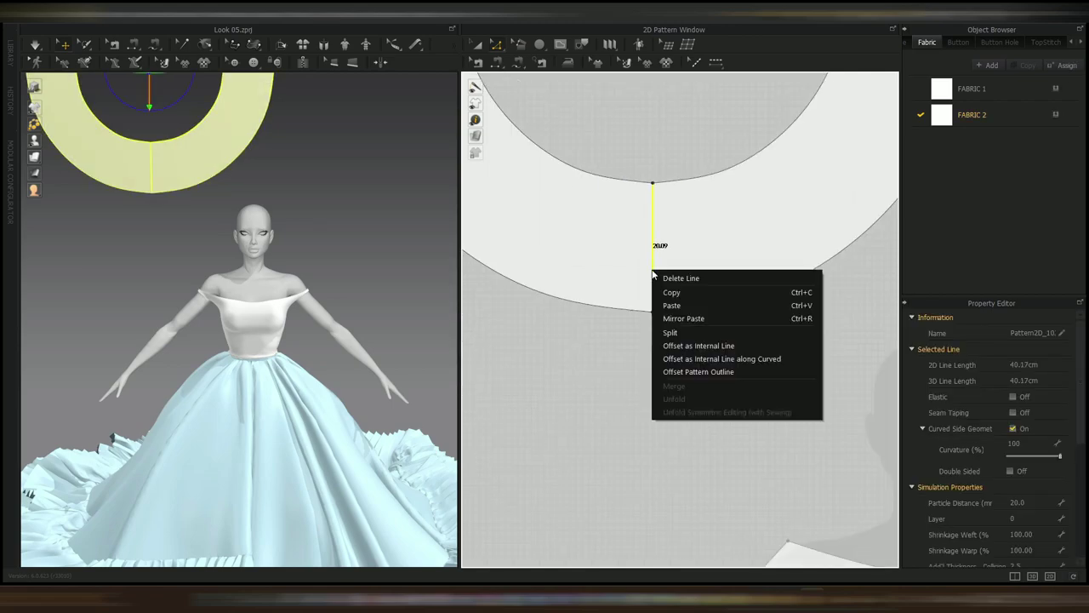
pyautogui.click(724, 358)
pyautogui.write('100150')
pyautogui.click(510, 348)
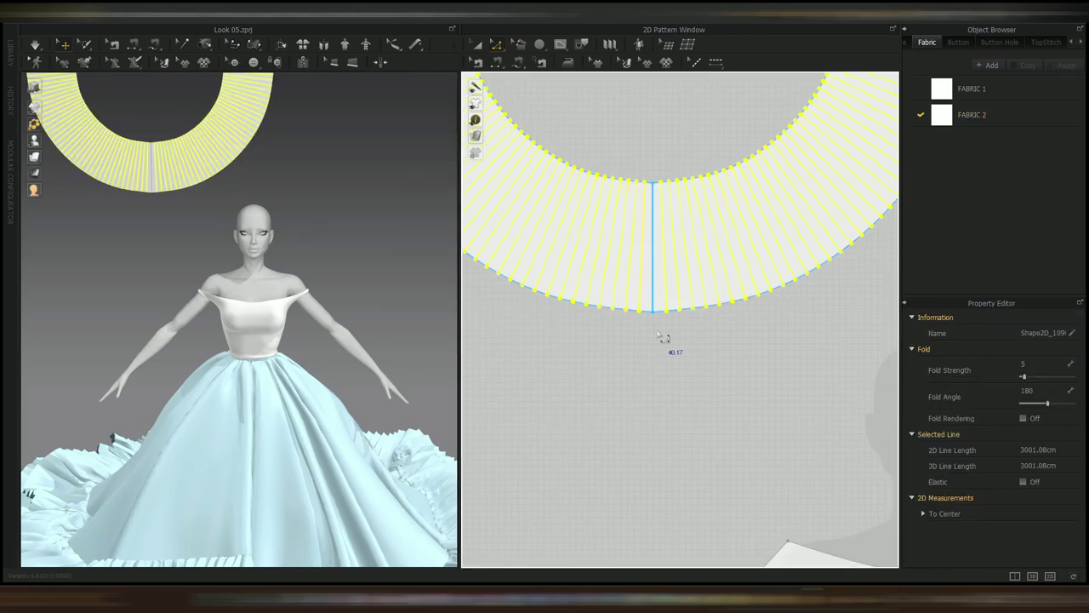
# - Taper one cut end of the ring by bringing its outer corner to the inner edge and curving the outline
pyautogui.scroll(5, 656, 323)
pyautogui.click(498, 44)
pyautogui.rightClick(656, 296)
pyautogui.click(556, 341)
pyautogui.scroll(-5, 675, 351)
pyautogui.click(673, 346)
pyautogui.scroll(2, 670, 356)
pyautogui.moveTo(676, 339); pyautogui.dragTo(572, 311)
pyautogui.scroll(-3, 657, 353)
pyautogui.moveTo(624, 352); pyautogui.dragTo(634, 361, button='middle')
pyautogui.moveTo(618, 350); pyautogui.dragTo(468, 262)
# - Trim the internal lines that run past the ring's tapered outer edge
pyautogui.scroll(3, 612, 341)
pyautogui.moveTo(707, 234); pyautogui.dragTo(472, 399)
pyautogui.rightClick(600, 305)
pyautogui.click(772, 465)
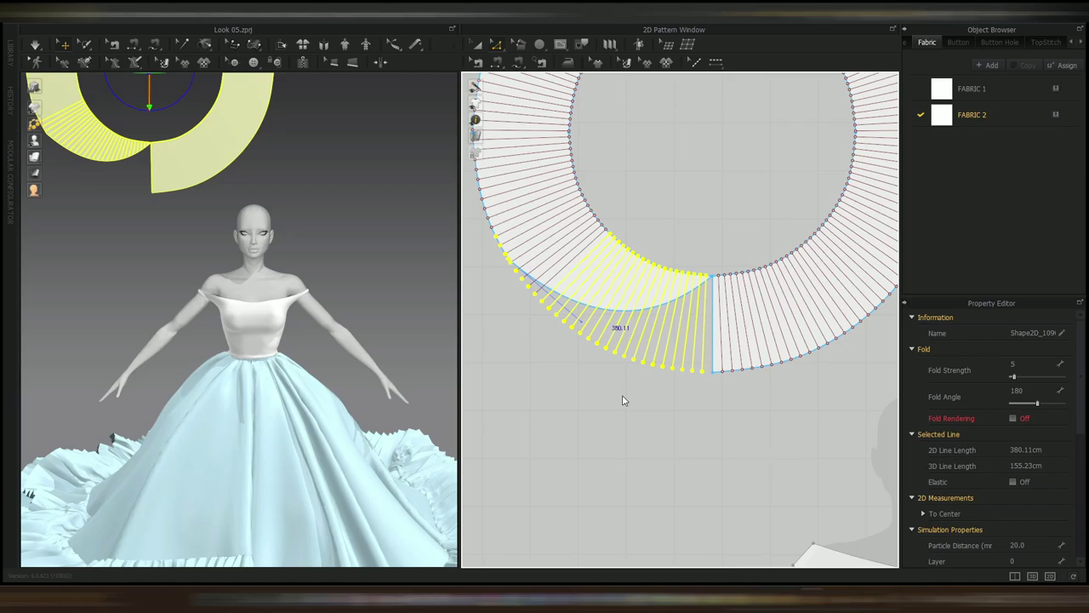
pyautogui.click(622, 400)
pyautogui.scroll(-5, 623, 400)
pyautogui.click(740, 309)
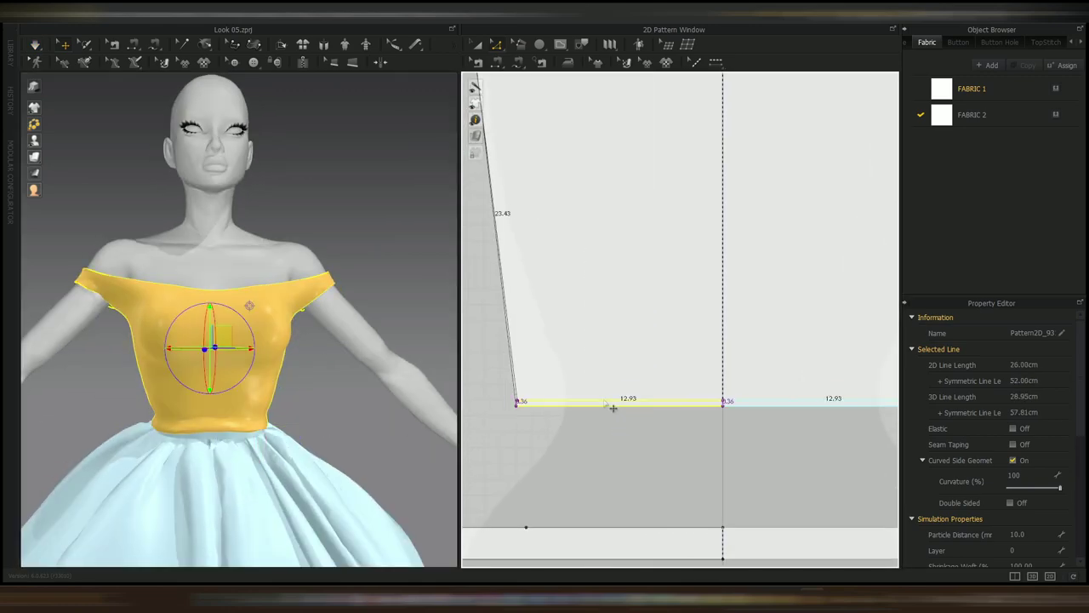
# - Raise the hems of the front and back bodice pieces and simulate the shortened bodice onto the waistband
pyautogui.moveTo(612, 407); pyautogui.dragTo(613, 356)
pyautogui.press('Return')
pyautogui.press('Return')
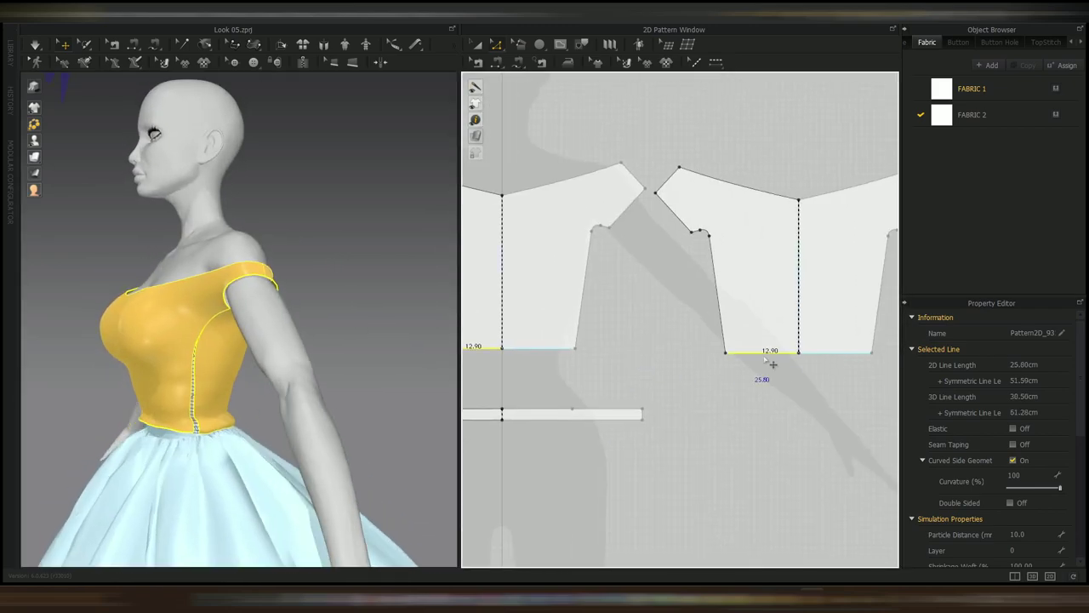
pyautogui.press('Return')
pyautogui.click(515, 312)
pyautogui.moveTo(296, 394); pyautogui.dragTo(392, 390, button='right')
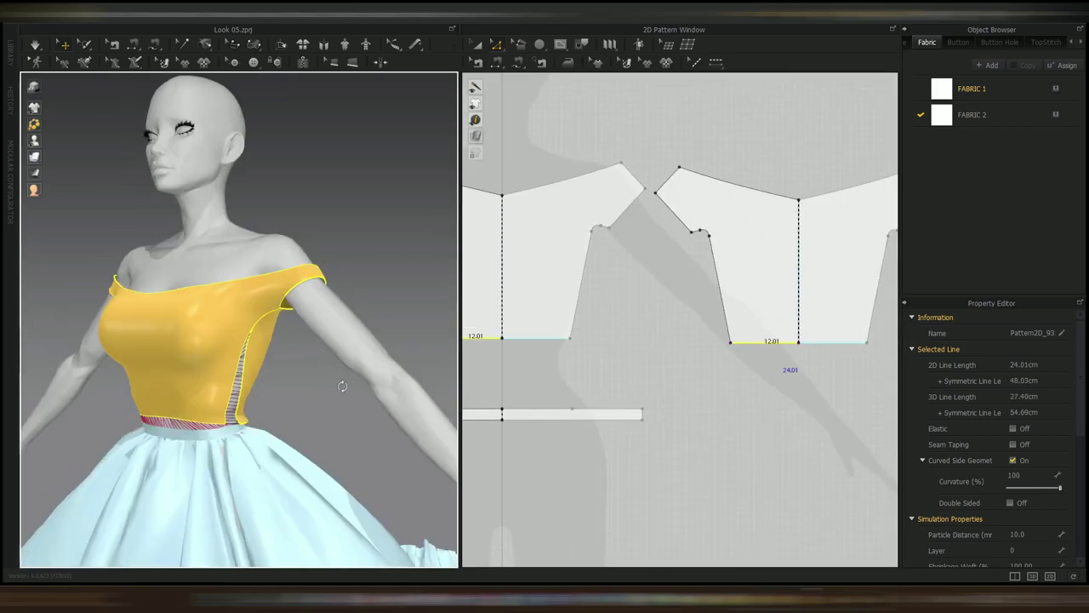
pyautogui.press('space')
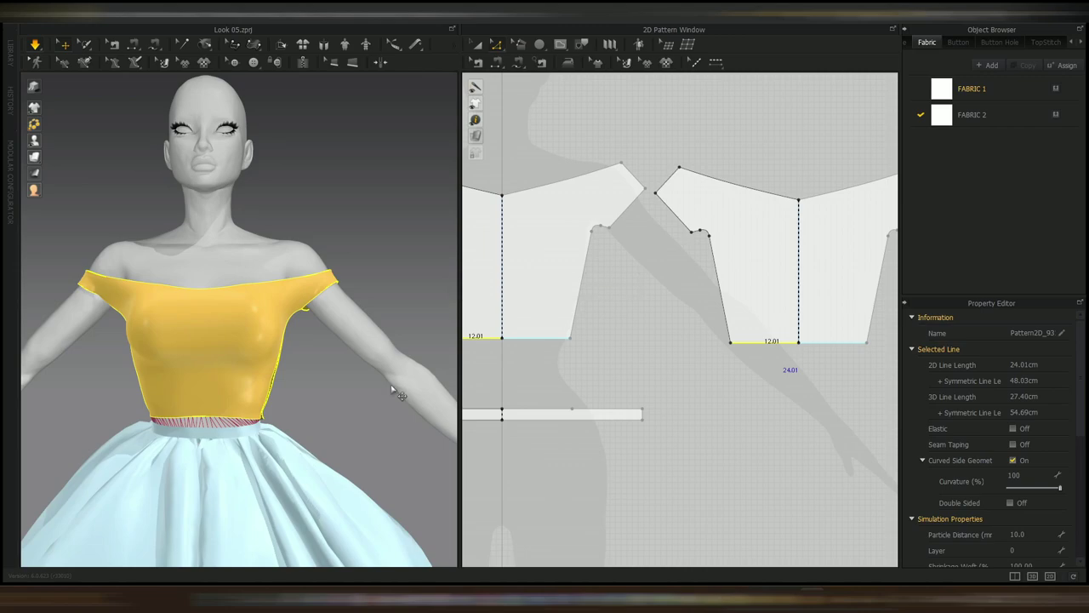
pyautogui.moveTo(355, 389); pyautogui.dragTo(311, 423, button='right')
pyautogui.press('2')
pyautogui.press('space')
pyautogui.moveTo(217, 338); pyautogui.dragTo(264, 340, button='right')
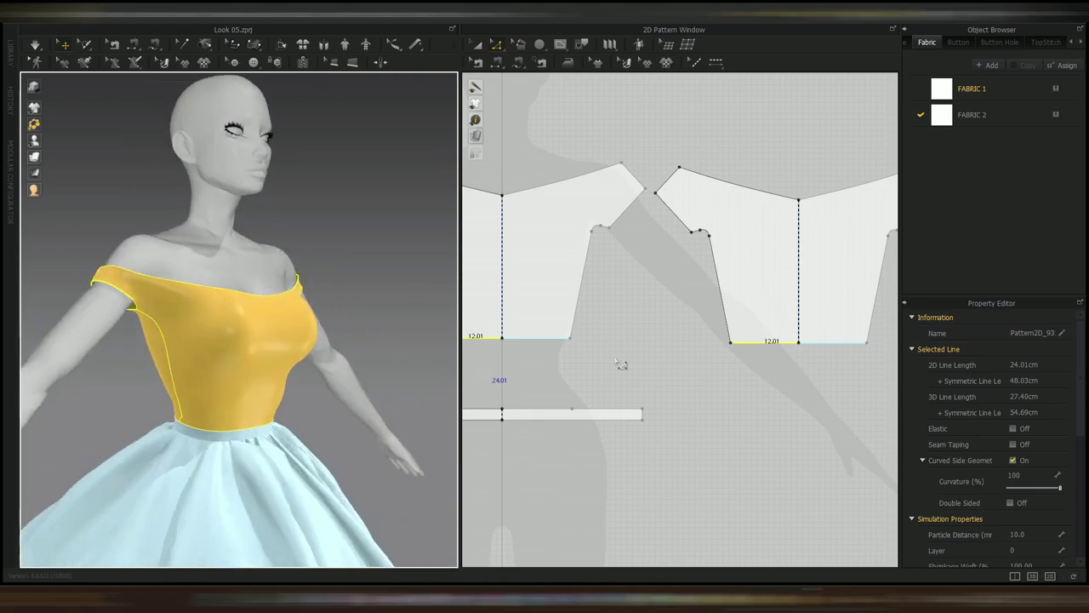
# - Offset the front and back bodice necklines inward as four internal lines spaced 1 cm apart
pyautogui.moveTo(493, 366); pyautogui.dragTo(628, 417, button='middle')
pyautogui.moveTo(171, 331); pyautogui.dragTo(200, 334, button='right')
pyautogui.moveTo(246, 366); pyautogui.dragTo(193, 353, button='right')
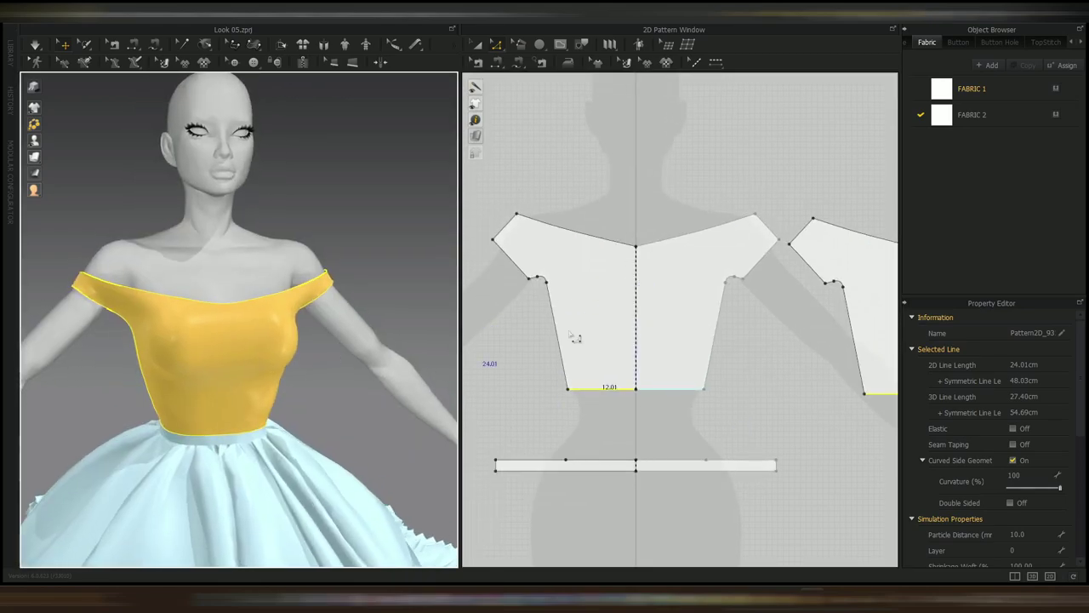
pyautogui.click(545, 231)
pyautogui.rightClick(545, 231)
pyautogui.moveTo(540, 189); pyautogui.dragTo(361, 187)
pyautogui.click(418, 234)
pyautogui.click(419, 234)
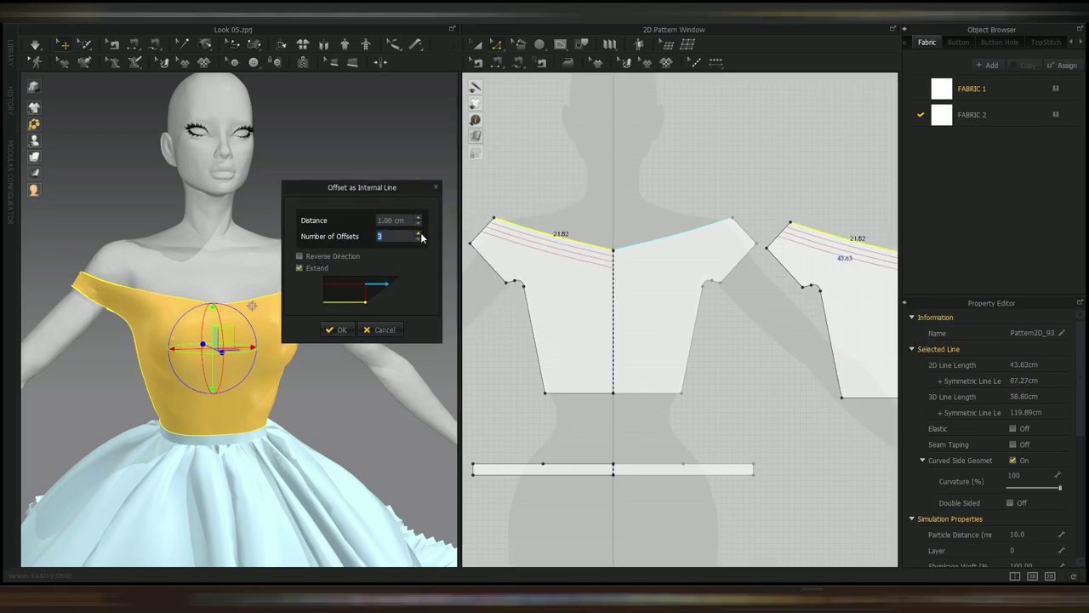
pyautogui.click(341, 330)
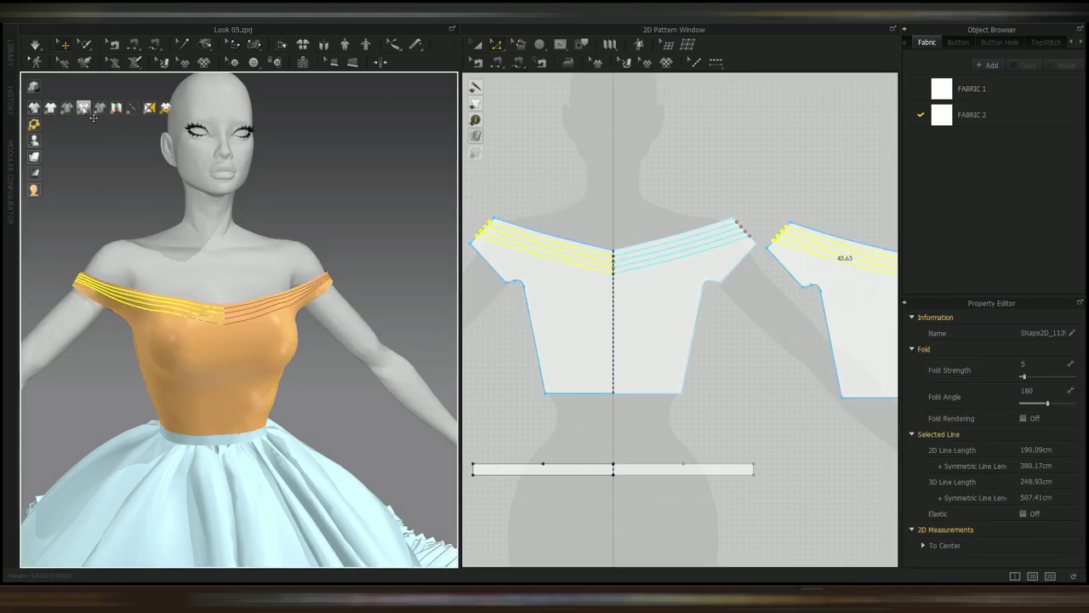
# - Freeze the front and back bodice pieces
pyautogui.scroll(3, 284, 299)
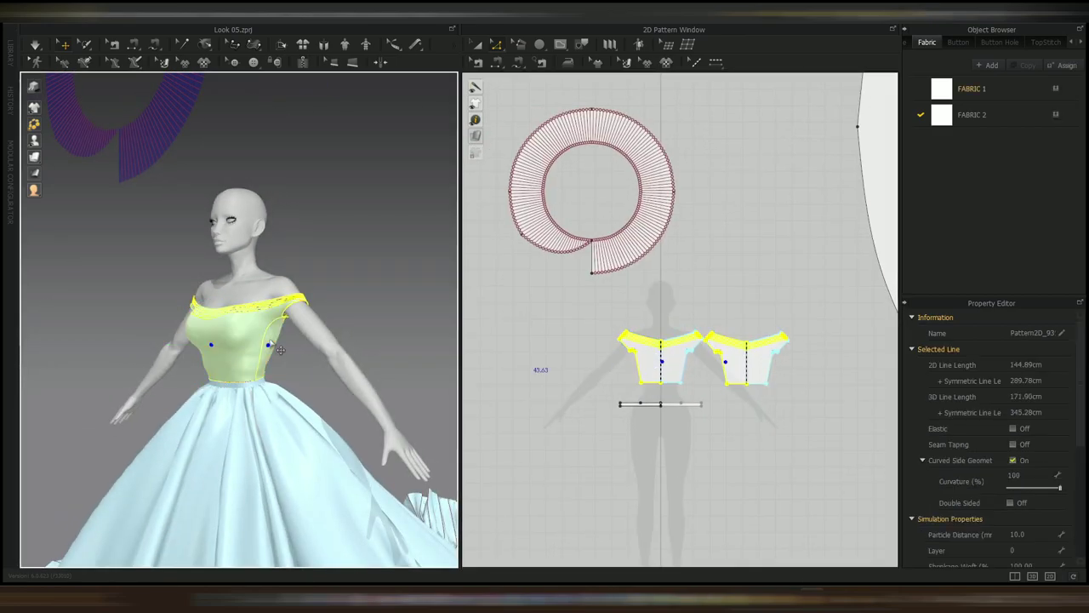
pyautogui.scroll(-3, 367, 278)
pyautogui.moveTo(367, 278); pyautogui.dragTo(341, 255, button='right')
pyautogui.scroll(3, 247, 213)
# - Sew the ring's inner edge to the lowest neckline internal line across one front half and the adjoining back half of the bodice
pyautogui.click(220, 188)
pyautogui.scroll(5, 587, 219)
pyautogui.press('m')
pyautogui.click(609, 288)
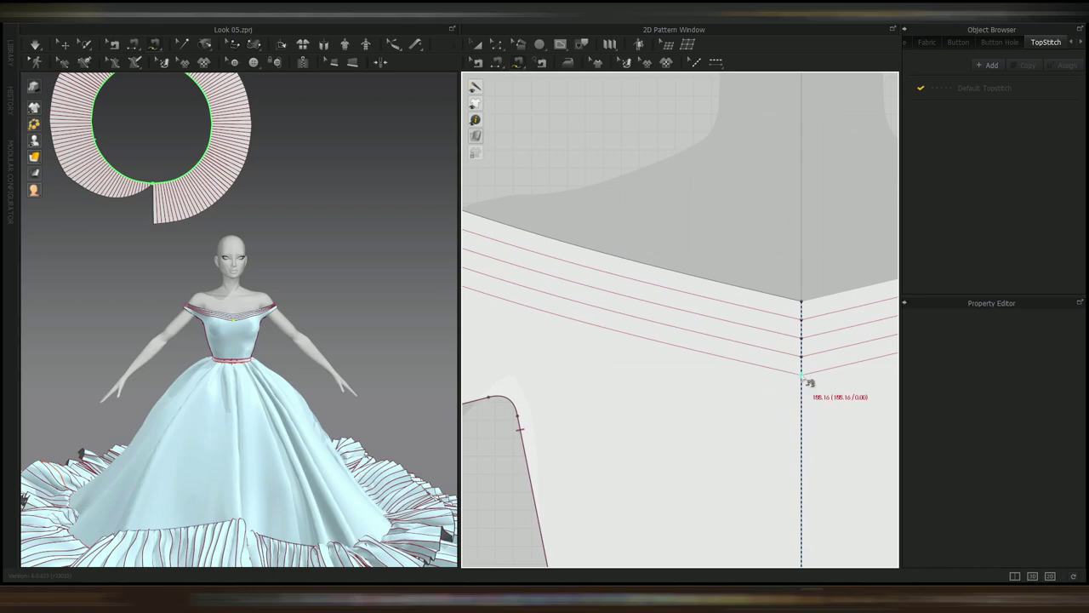
pyautogui.scroll(-3, 764, 314)
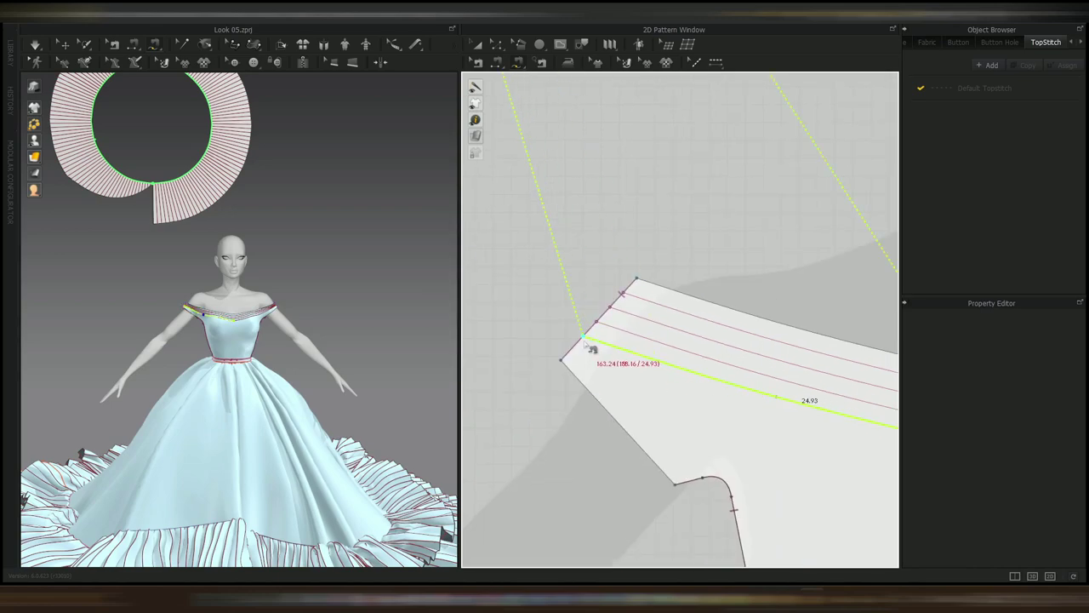
pyautogui.click(821, 281)
pyautogui.click(631, 332)
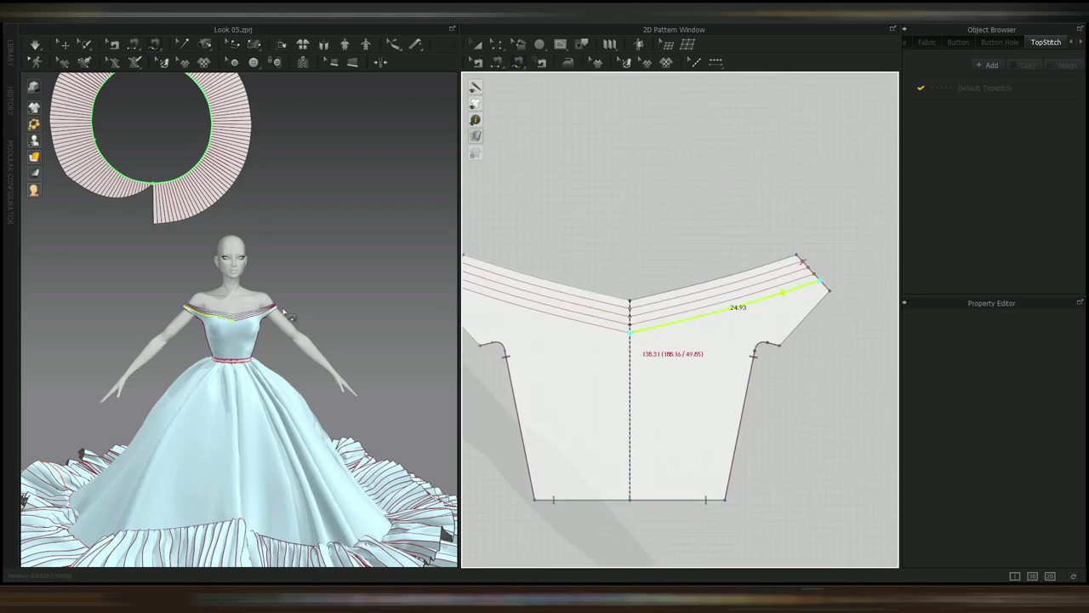
pyautogui.press('Return')
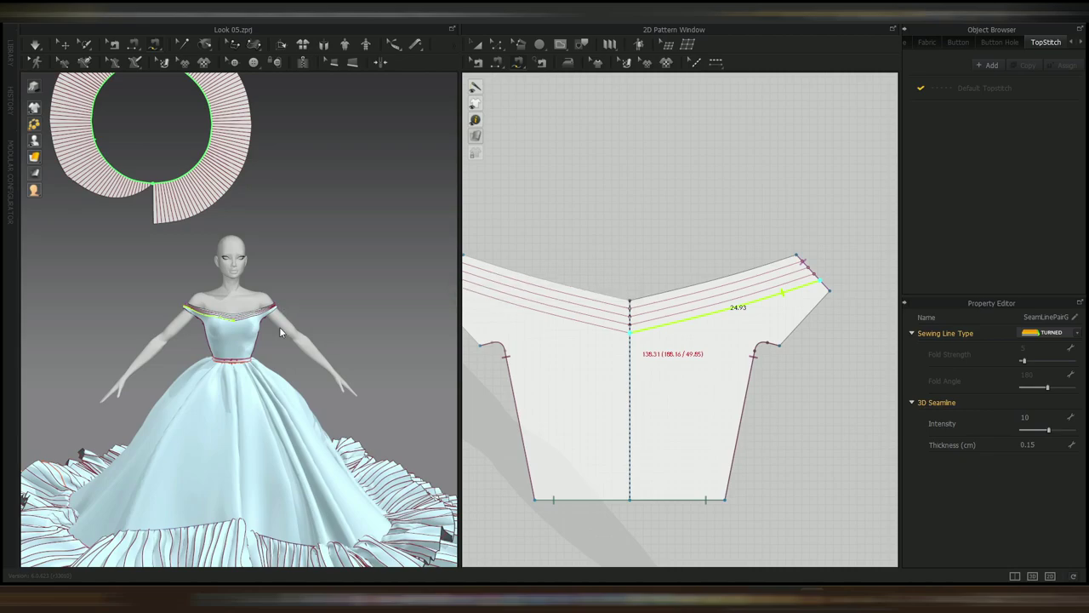
pyautogui.press('Return')
# - Lay the pleated ring flat in the 3D view and lower it around the avatar's right shoulder
pyautogui.scroll(-4, 252, 134)
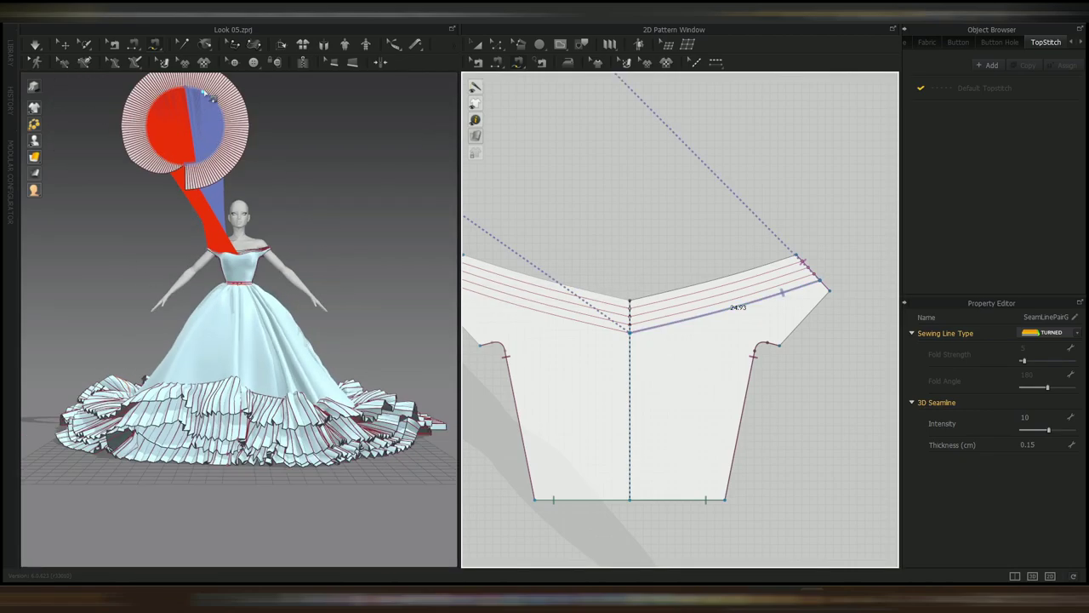
pyautogui.press('q')
pyautogui.click(186, 81)
pyautogui.press('5')
pyautogui.moveTo(96, 366); pyautogui.dragTo(141, 409)
pyautogui.moveTo(170, 400); pyautogui.dragTo(190, 336, button='right')
pyautogui.press('2')
pyautogui.moveTo(201, 182); pyautogui.dragTo(206, 156)
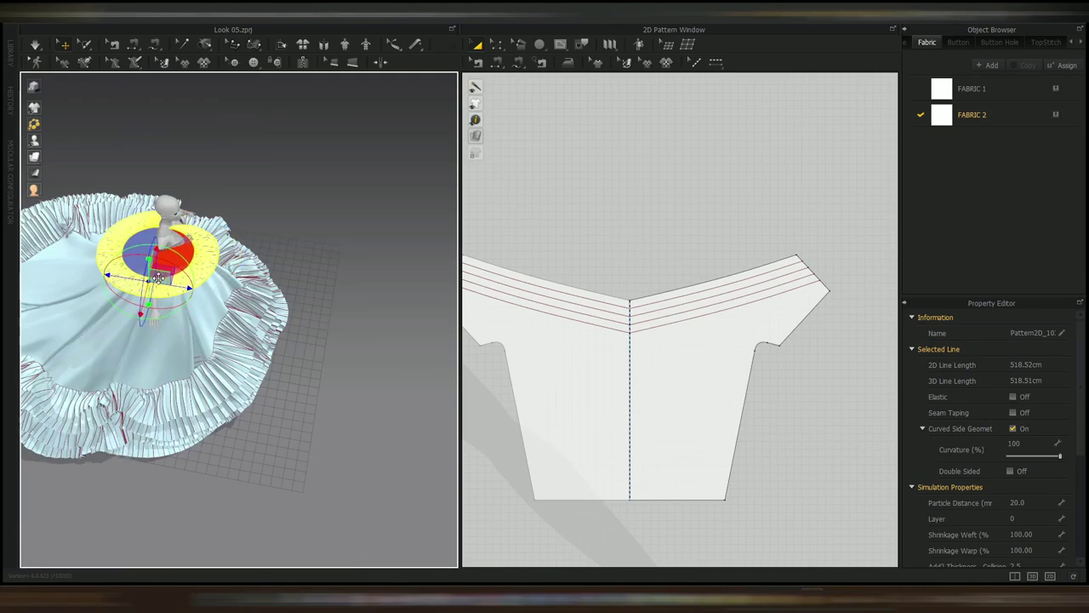
# - Scale the ring pattern to 90%
pyautogui.scroll(-5, 682, 195)
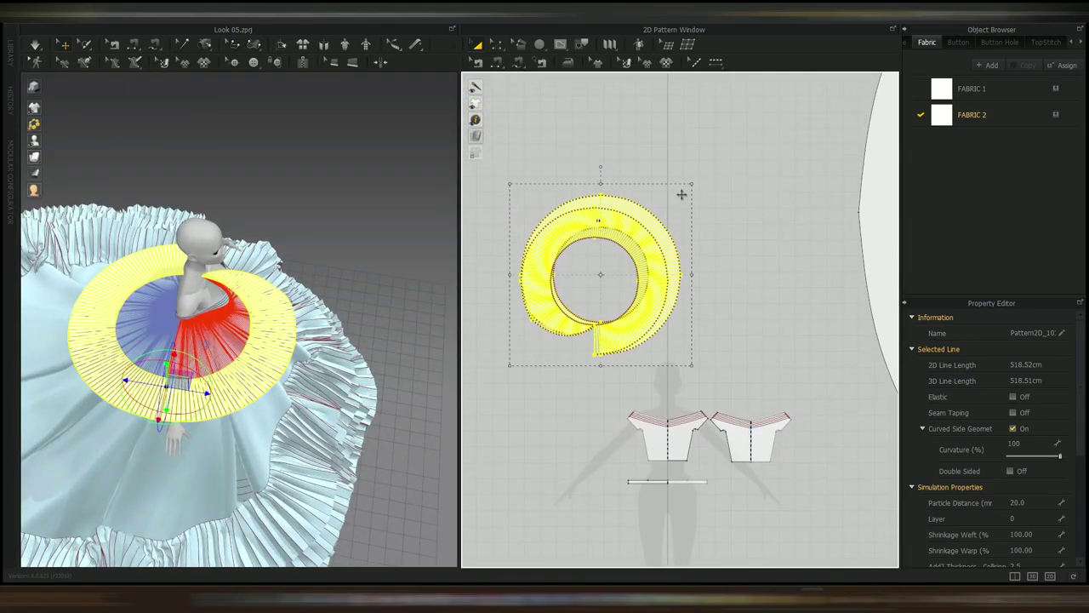
pyautogui.moveTo(683, 195); pyautogui.dragTo(627, 242)
pyautogui.rightClick(627, 242)
pyautogui.write('90')
pyautogui.press('Return')
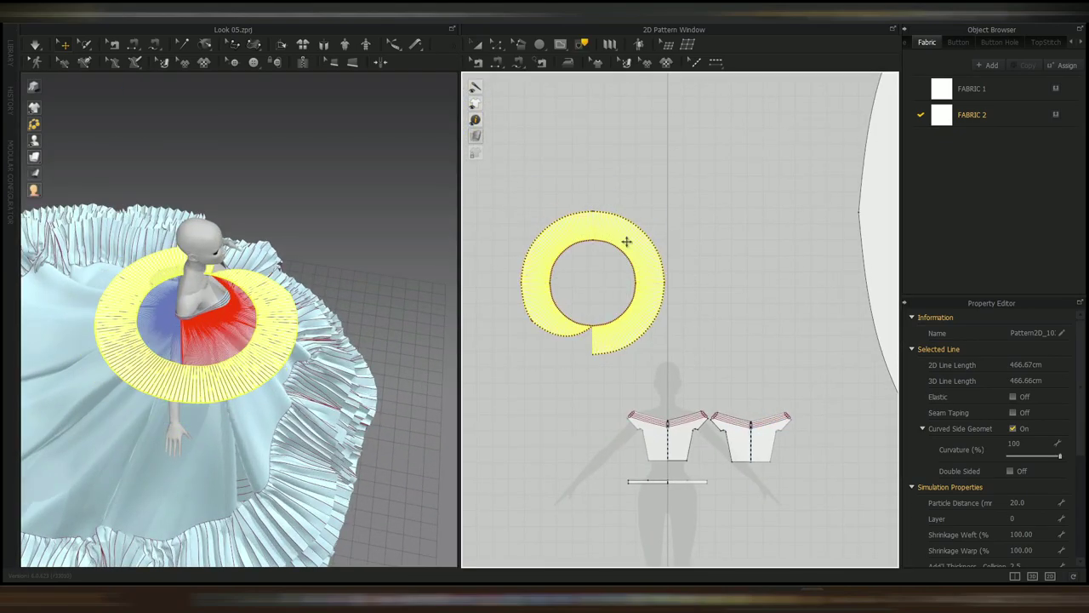
# - Reposition the scaled ring in 3D so it sits beside and above the avatar's right shoulder
pyautogui.moveTo(280, 357); pyautogui.dragTo(201, 315, button='right')
pyautogui.click(195, 267)
pyautogui.moveTo(195, 268); pyautogui.dragTo(183, 285)
pyautogui.press('2')
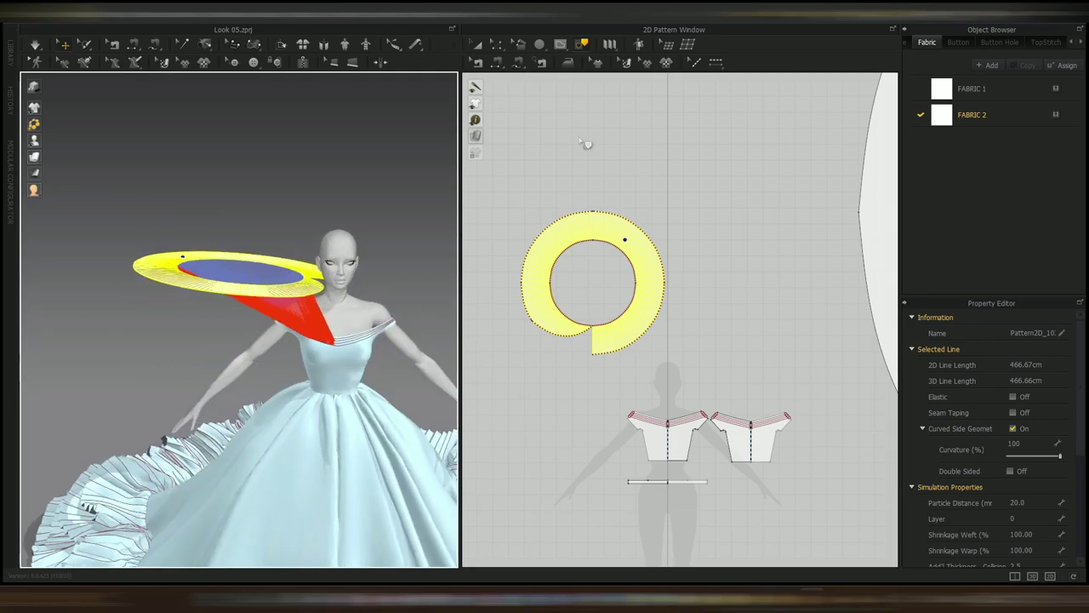
# - Fold the ring's internal lines into pleats by tracing a path around the whole ring
pyautogui.click(613, 46)
pyautogui.scroll(5, 577, 280)
pyautogui.click(624, 437)
pyautogui.click(507, 409)
pyautogui.click(469, 275)
pyautogui.click(503, 156)
pyautogui.click(610, 110)
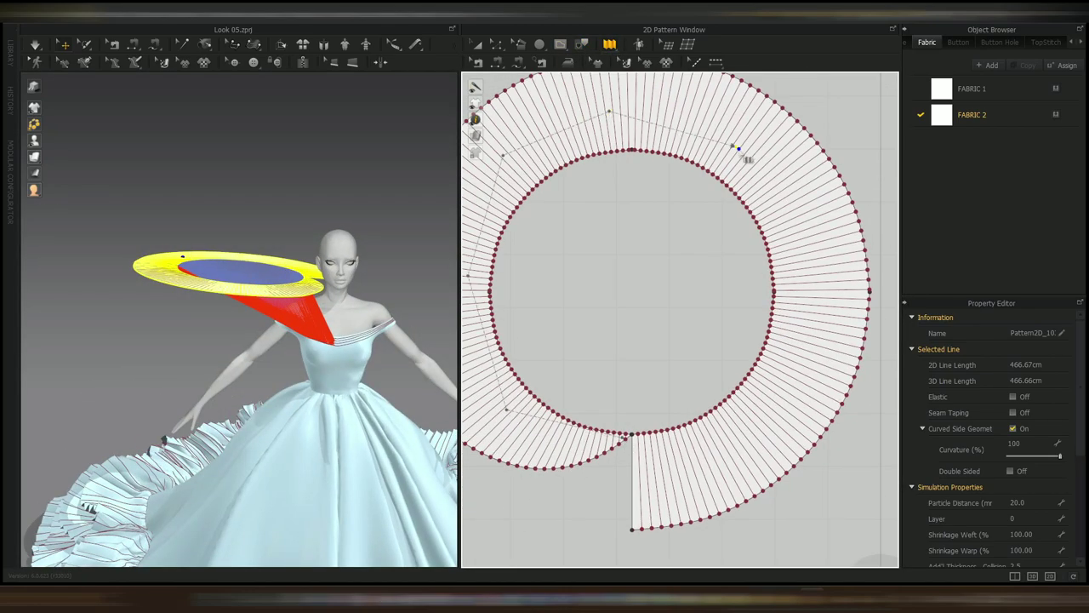
pyautogui.doubleClick(637, 465)
pyautogui.click(517, 368)
# - Set the ring's particle distance to 10 and turn on its Remesh option
pyautogui.moveTo(400, 345); pyautogui.dragTo(475, 295, button='right')
pyautogui.press('a')
pyautogui.click(778, 475)
pyautogui.click(636, 526)
pyautogui.click(1033, 503)
pyautogui.write('10')
pyautogui.press('Return')
pyautogui.scroll(-4, 993, 520)
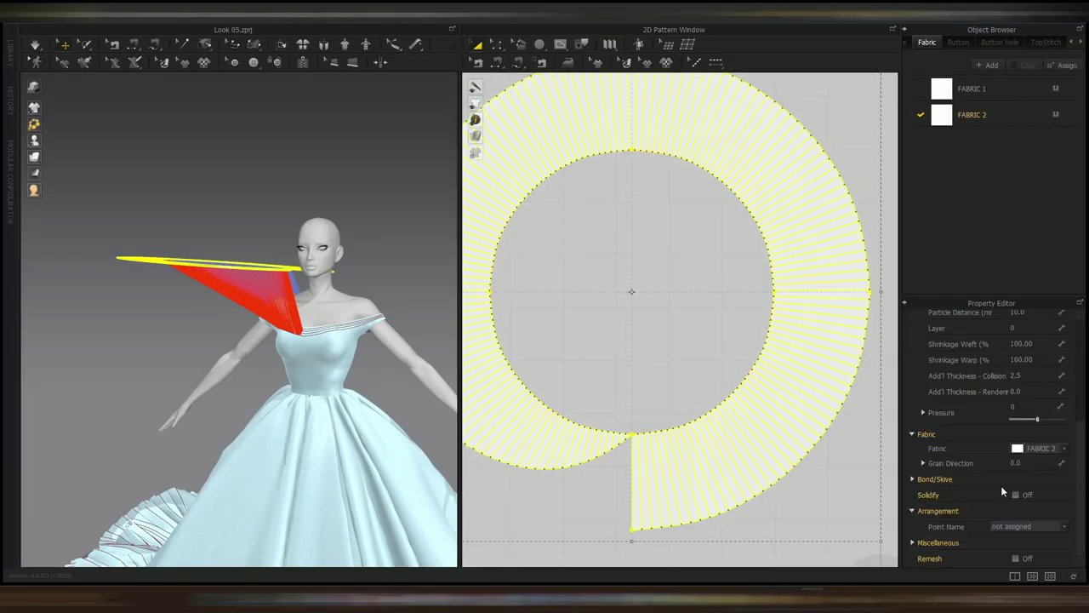
pyautogui.moveTo(390, 340); pyautogui.dragTo(277, 347, button='right')
pyautogui.scroll(3, 360, 331)
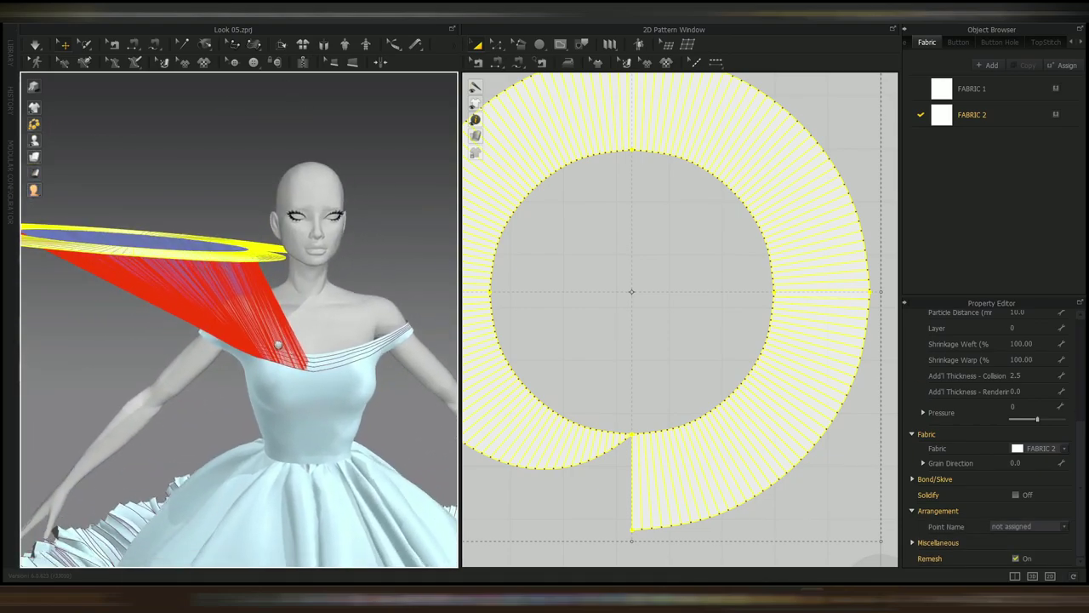
# - Simulate the pleated ring onto the neckline and pull its ruffles outward around the avatar's right shoulder
pyautogui.press('space')
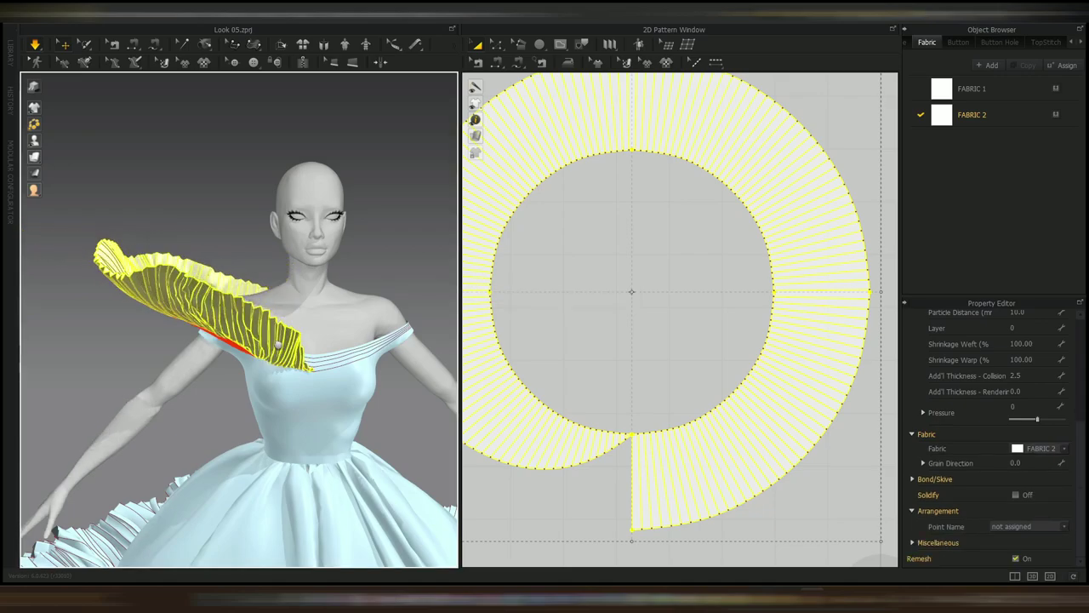
pyautogui.moveTo(307, 324); pyautogui.dragTo(299, 294)
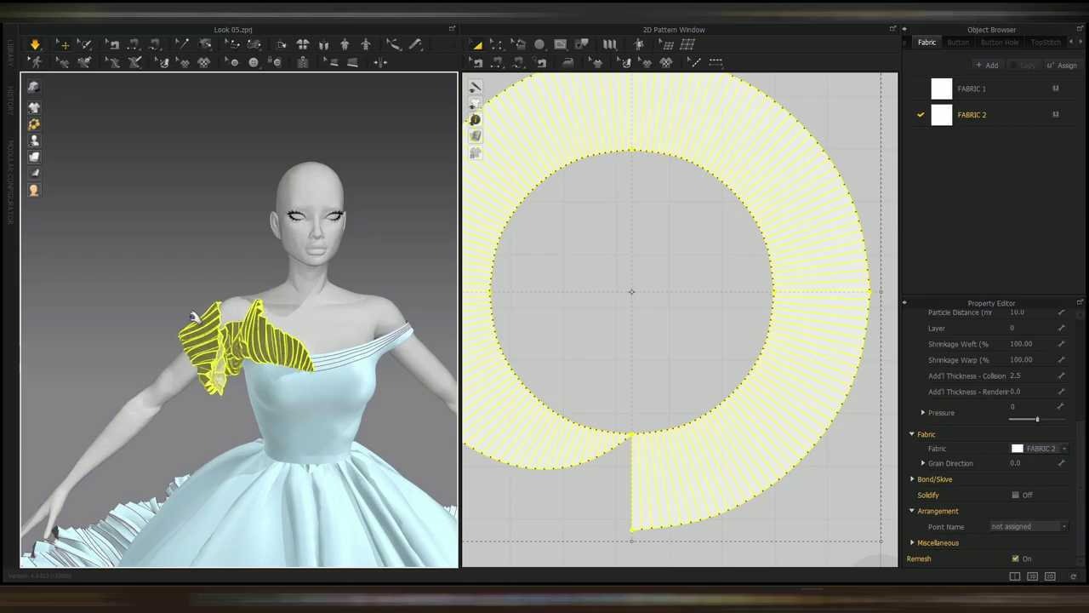
pyautogui.moveTo(217, 314); pyautogui.dragTo(86, 297)
pyautogui.moveTo(104, 459); pyautogui.dragTo(31, 451, button='right')
pyautogui.moveTo(236, 387); pyautogui.dragTo(175, 276, button='right')
pyautogui.moveTo(171, 279); pyautogui.dragTo(61, 265)
pyautogui.moveTo(59, 264); pyautogui.dragTo(208, 292, button='right')
# - Set the self collision iteration count to 4 in the simulation properties
pyautogui.click(354, 243)
pyautogui.click(347, 247)
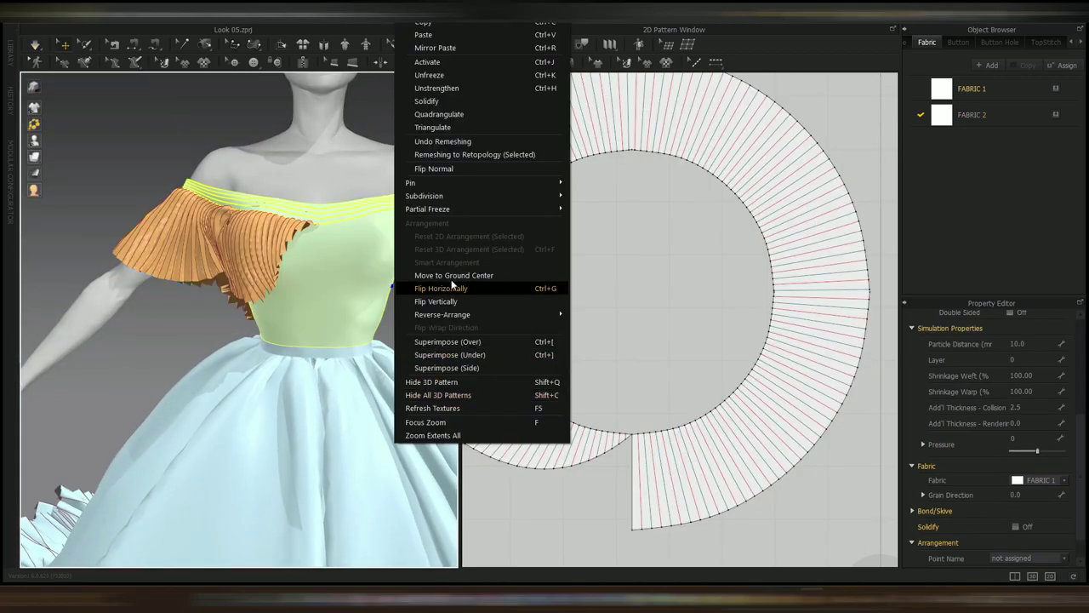
pyautogui.rightClick(170, 324)
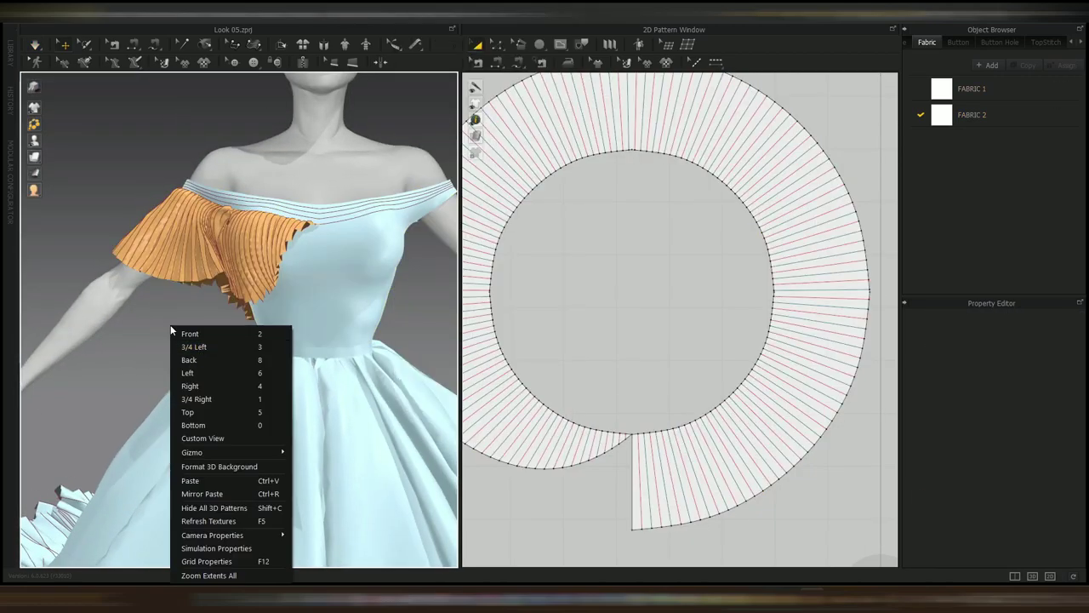
pyautogui.click(208, 553)
pyautogui.click(1032, 429)
pyautogui.write('4')
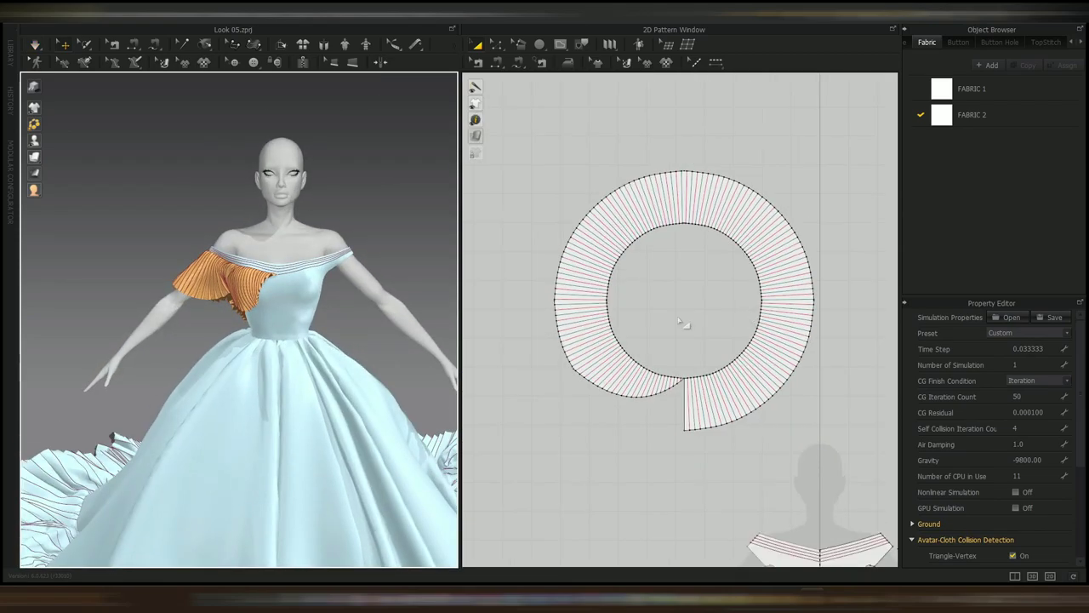
# - Scale the whole pleated ring down once more, to 90% of its current size
pyautogui.moveTo(516, 140); pyautogui.dragTo(833, 454)
pyautogui.rightClick(826, 160)
pyautogui.doubleClick(582, 239)
pyautogui.write('90')
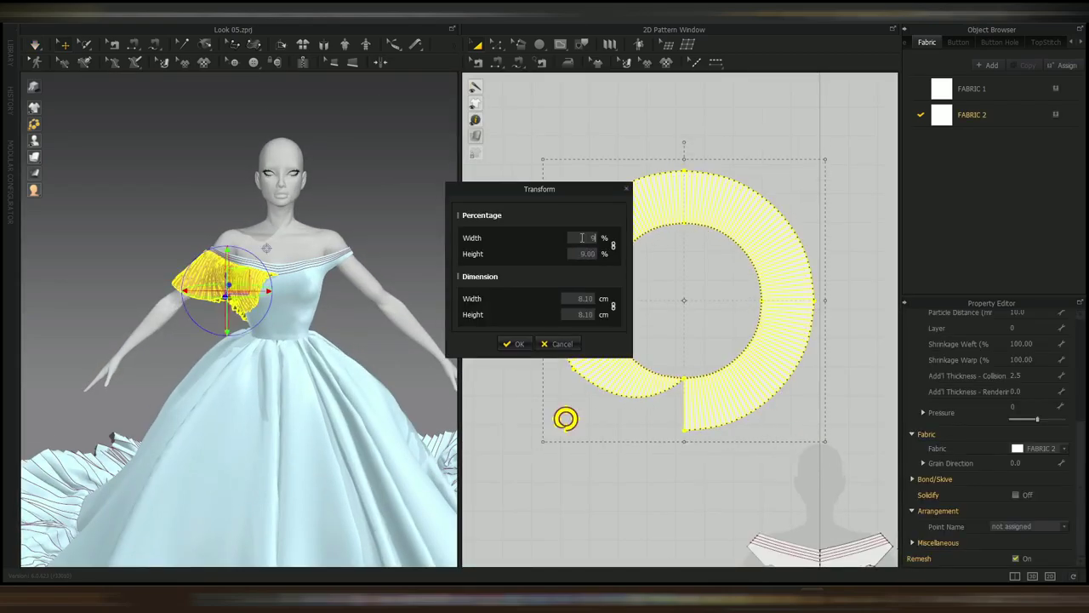
pyautogui.press('Return')
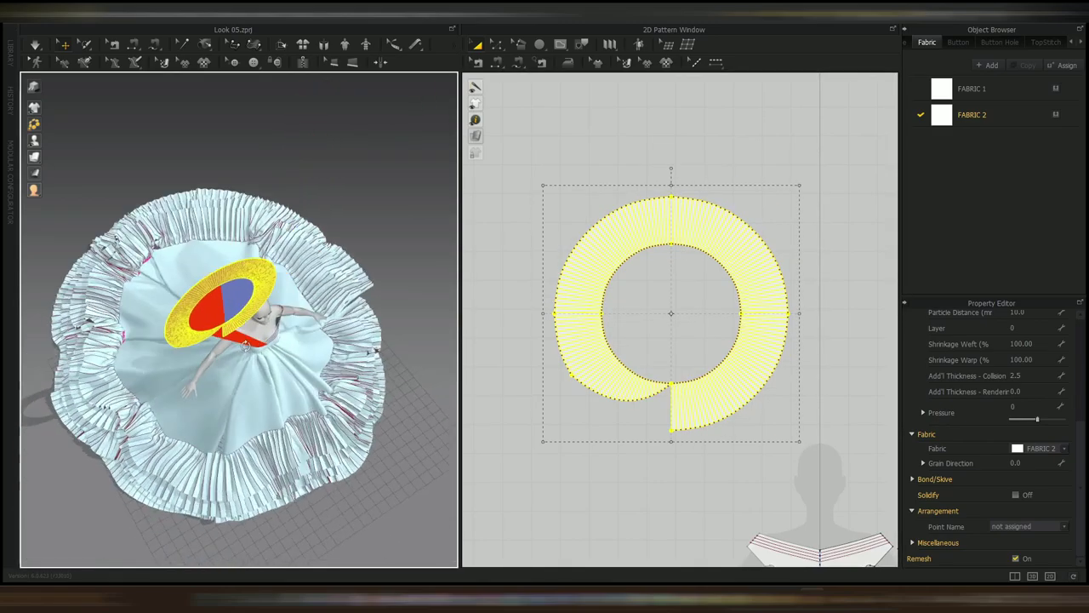
# - Level the smaller ring in 3D and position it around the avatar's right arm below the shoulder
pyautogui.moveTo(246, 346); pyautogui.dragTo(353, 316, button='right')
pyautogui.moveTo(352, 316); pyautogui.dragTo(286, 341)
pyautogui.moveTo(285, 341); pyautogui.dragTo(238, 354, button='right')
pyautogui.press('5')
pyautogui.scroll(-5, 257, 353)
pyautogui.moveTo(57, 400); pyautogui.dragTo(136, 401)
pyautogui.press('2')
pyautogui.moveTo(120, 288); pyautogui.dragTo(120, 325)
pyautogui.moveTo(120, 325); pyautogui.dragTo(274, 385, button='right')
# - Try simulating the smaller ring onto the shoulder, and undo the simulation
pyautogui.press('space')
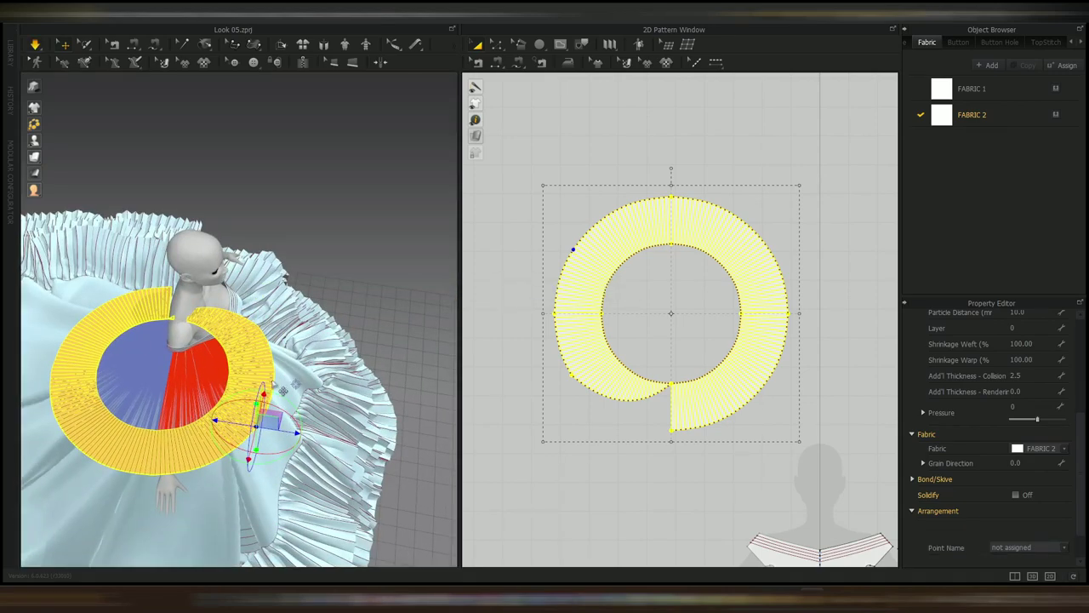
pyautogui.press('space')
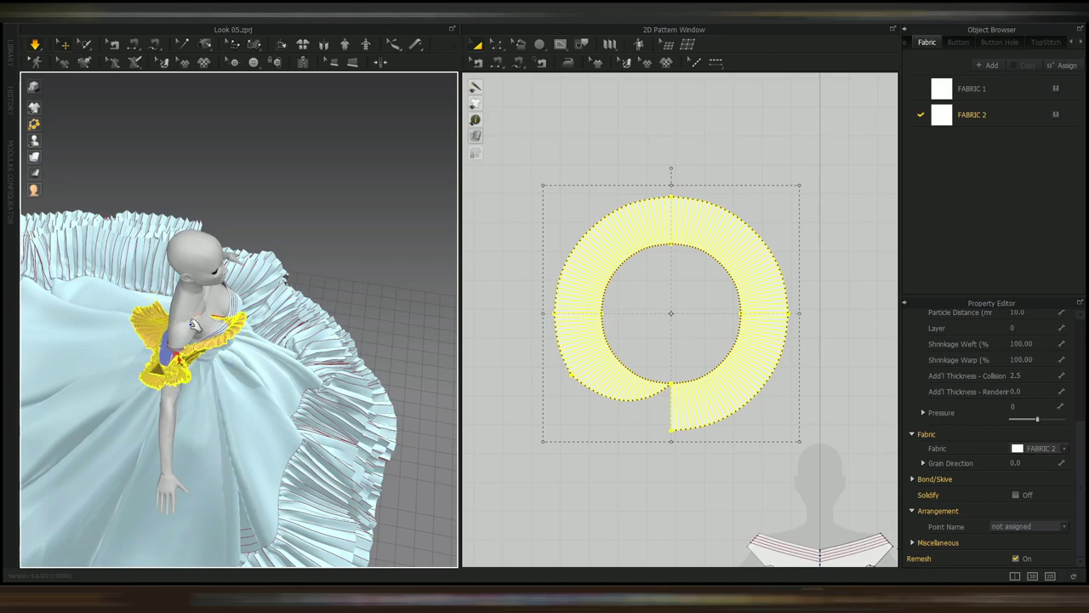
pyautogui.moveTo(131, 306); pyautogui.dragTo(128, 305, button='right')
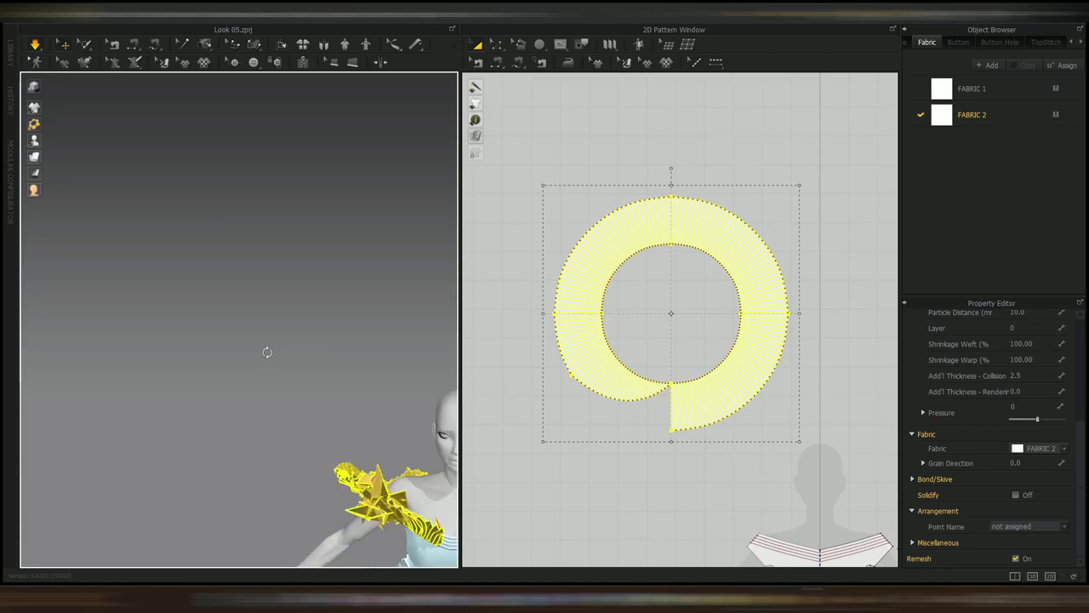
pyautogui.moveTo(324, 392); pyautogui.dragTo(175, 178, button='middle')
pyautogui.press('space')
pyautogui.scroll(3, 280, 289)
pyautogui.moveTo(176, 255); pyautogui.dragTo(195, 287, button='right')
pyautogui.hotkey('ctrl', 'z')
# - Select FABRIC 2, simulate the ring again while pulling it at the shoulder, and undo the result
pyautogui.click(972, 116)
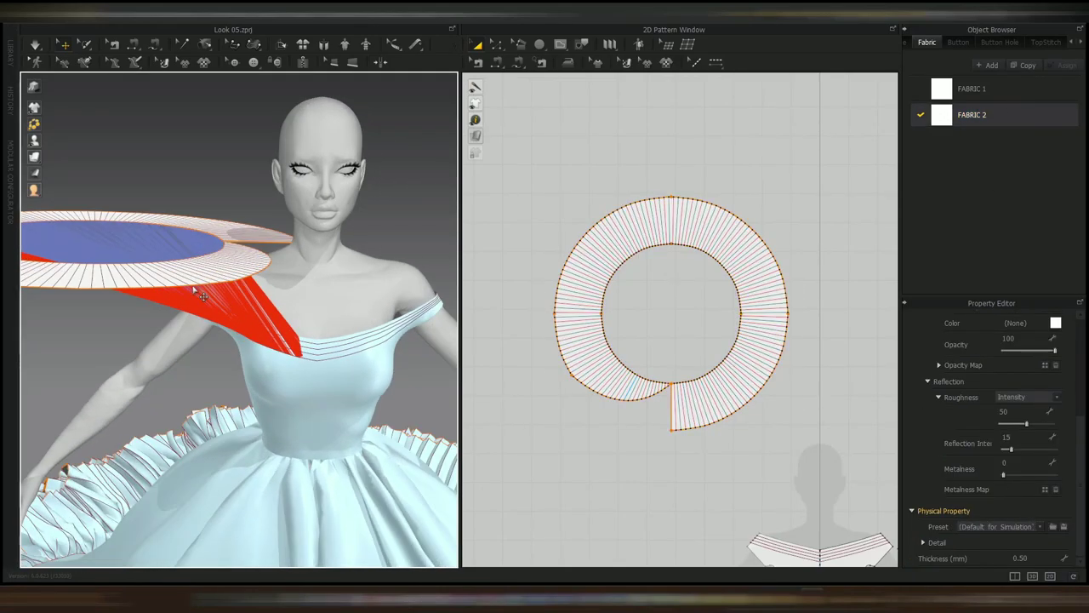
pyautogui.press('space')
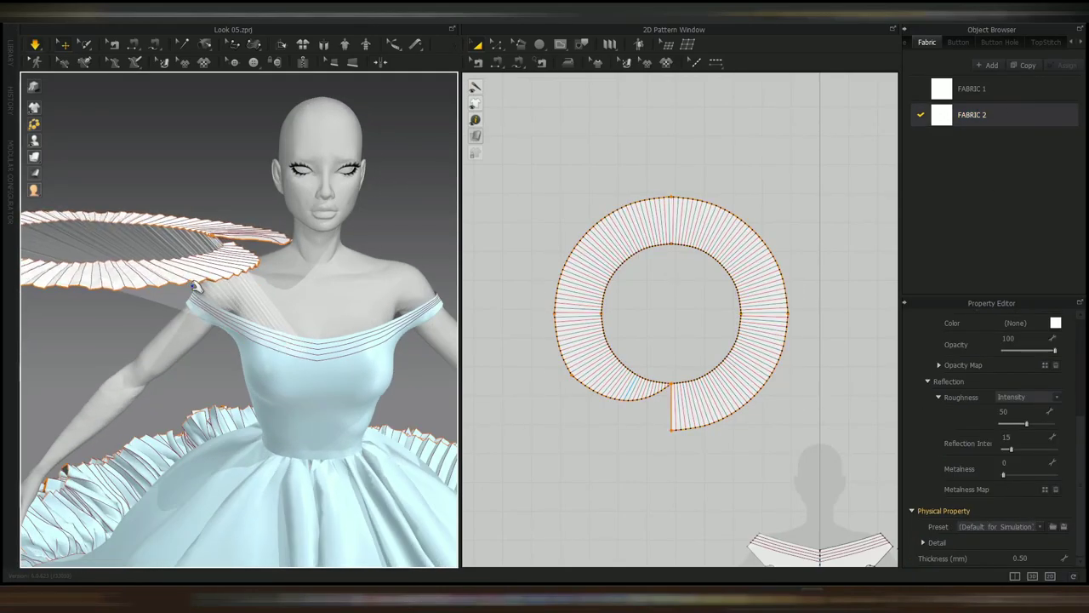
pyautogui.click(196, 286)
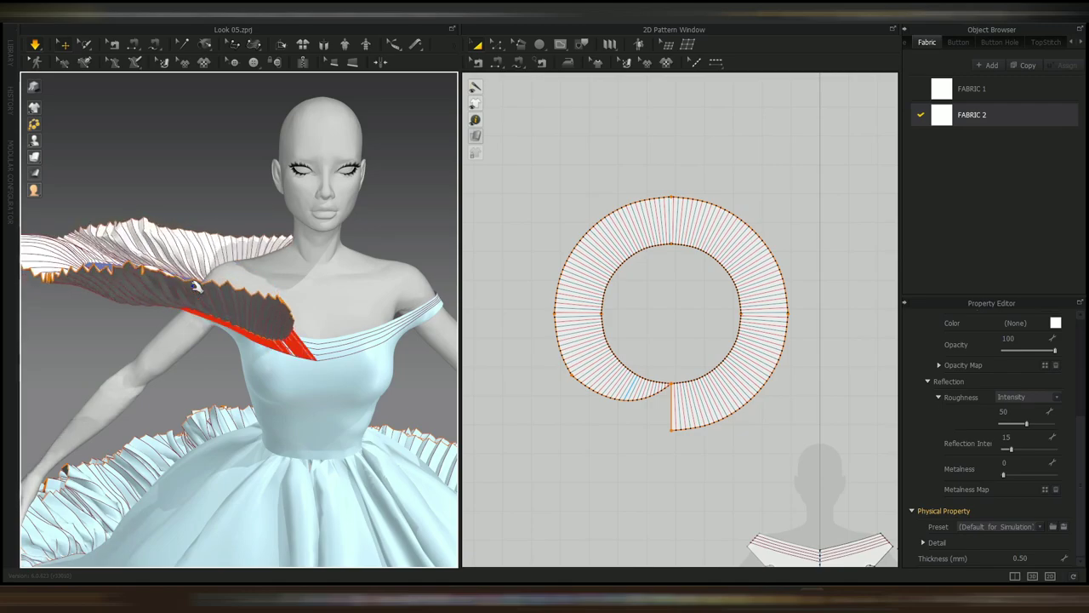
pyautogui.press('space')
pyautogui.hotkey('ctrl', 'z')
# - Select the flat pleated ring and lower it around the avatar's right arm below the shoulder
pyautogui.scroll(-5, 174, 127)
pyautogui.click(173, 131)
pyautogui.moveTo(175, 129); pyautogui.dragTo(180, 161)
pyautogui.moveTo(183, 171); pyautogui.dragTo(212, 247, button='right')
pyautogui.scroll(3, 223, 357)
pyautogui.moveTo(213, 246); pyautogui.dragTo(265, 233, button='middle')
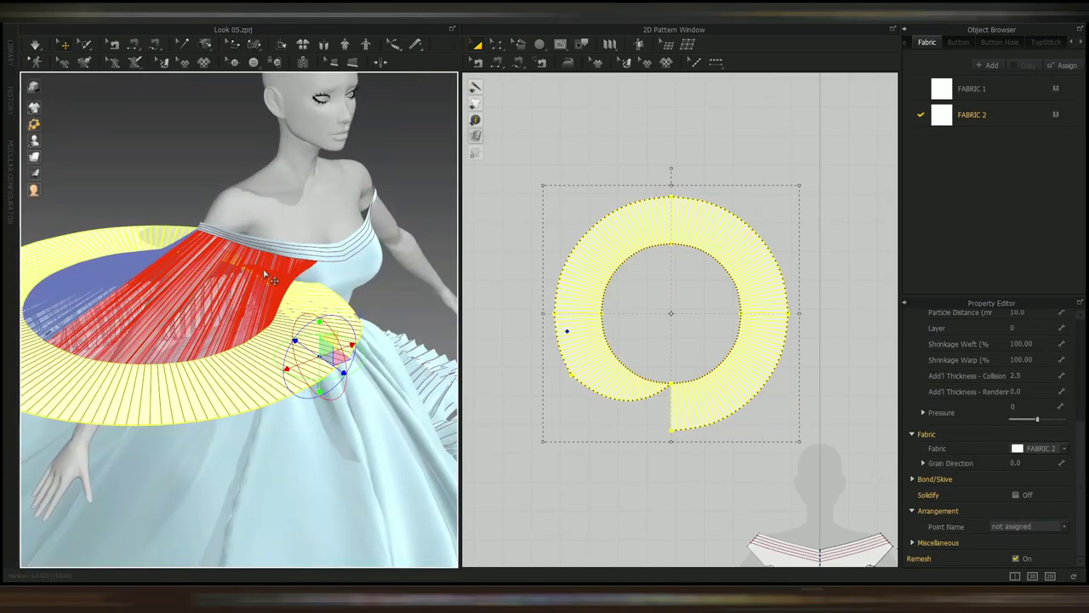
# - Deactivate the avatar and simulate the pleated ring until its inner edge gathers onto the neckline
pyautogui.rightClick(271, 279)
pyautogui.click(335, 303)
pyautogui.press('space')
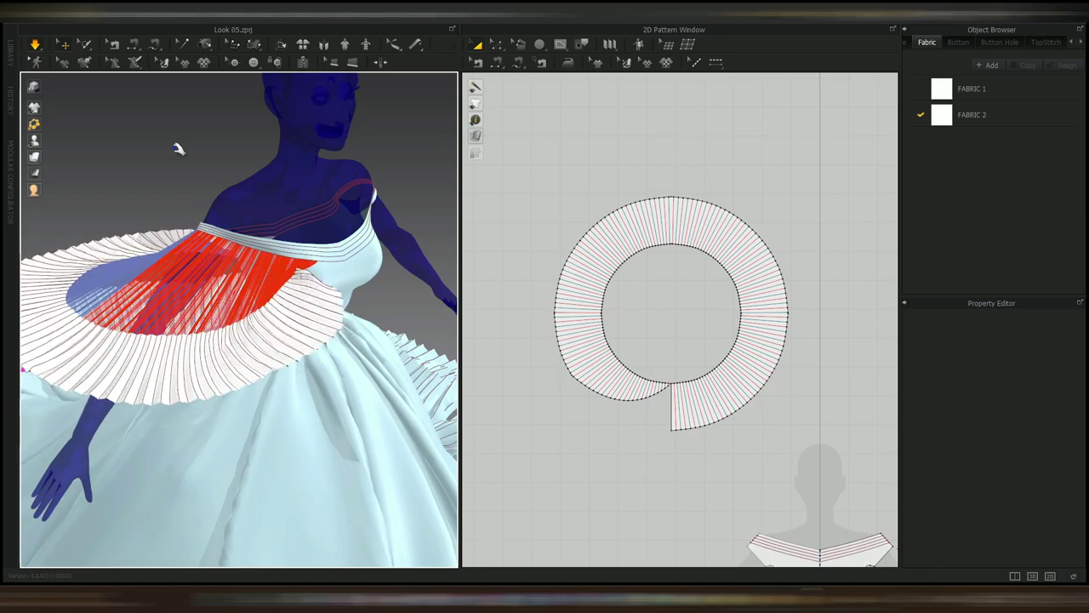
pyautogui.press('space')
pyautogui.click(174, 331)
pyautogui.moveTo(175, 330); pyautogui.dragTo(155, 239, button='right')
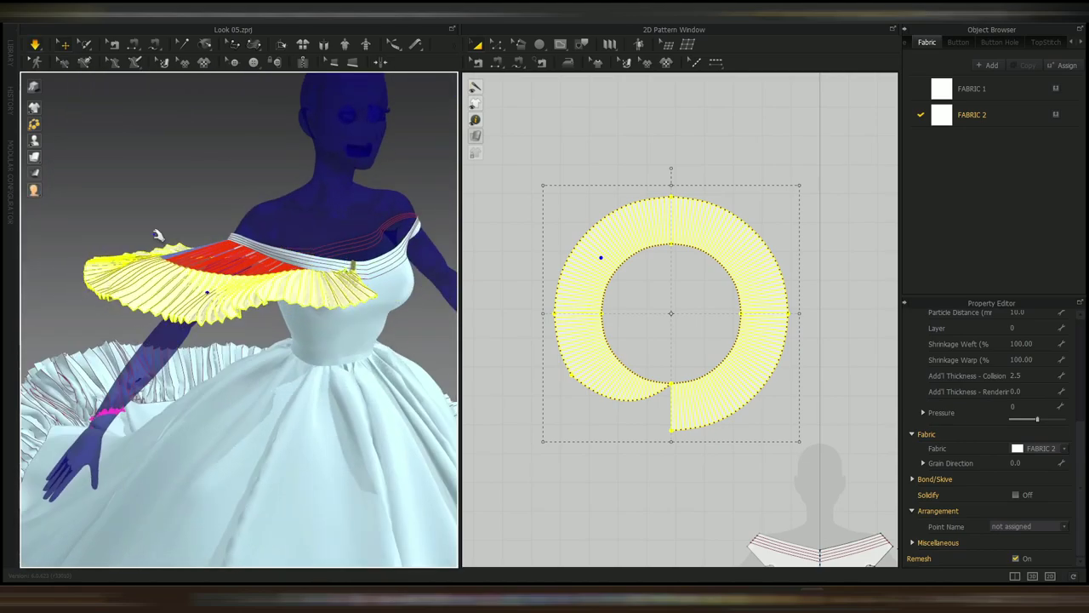
pyautogui.moveTo(155, 234)
pyautogui.mouseDown(button='right')
pyautogui.moveTo(289, 246)
pyautogui.moveTo(145, 246)
pyautogui.mouseUp(button='right')
pyautogui.click(258, 307)
pyautogui.press('space')
# - Reactivate the avatar and simulate the ruffle while pulling it outward from the right shoulder
pyautogui.rightClick(366, 244)
pyautogui.click(417, 346)
pyautogui.moveTo(341, 319); pyautogui.dragTo(193, 274, button='right')
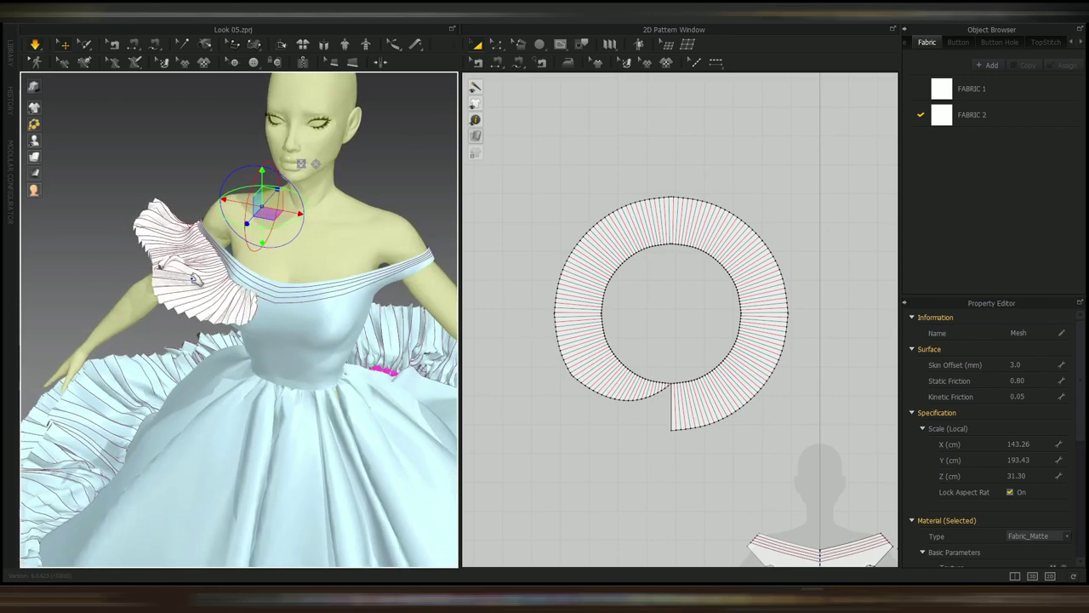
pyautogui.click(200, 272)
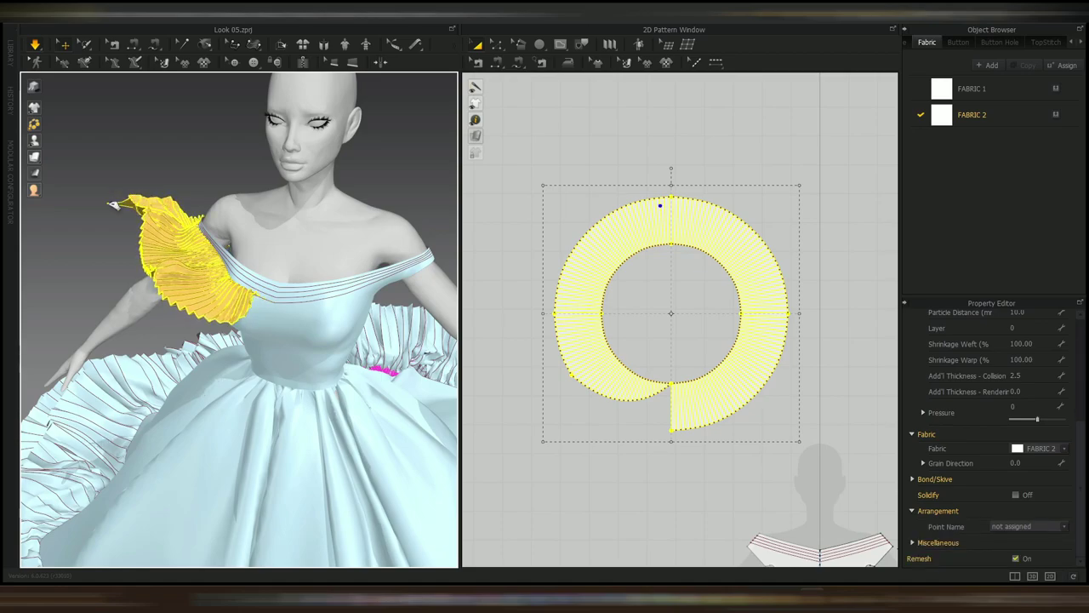
pyautogui.press('space')
# - Simulate the ruffle while pulling its loose back and front ends into place along the neckline
pyautogui.press('2')
pyautogui.scroll(3, 250, 279)
pyautogui.moveTo(251, 279); pyautogui.dragTo(291, 292, button='right')
pyautogui.scroll(3, 291, 292)
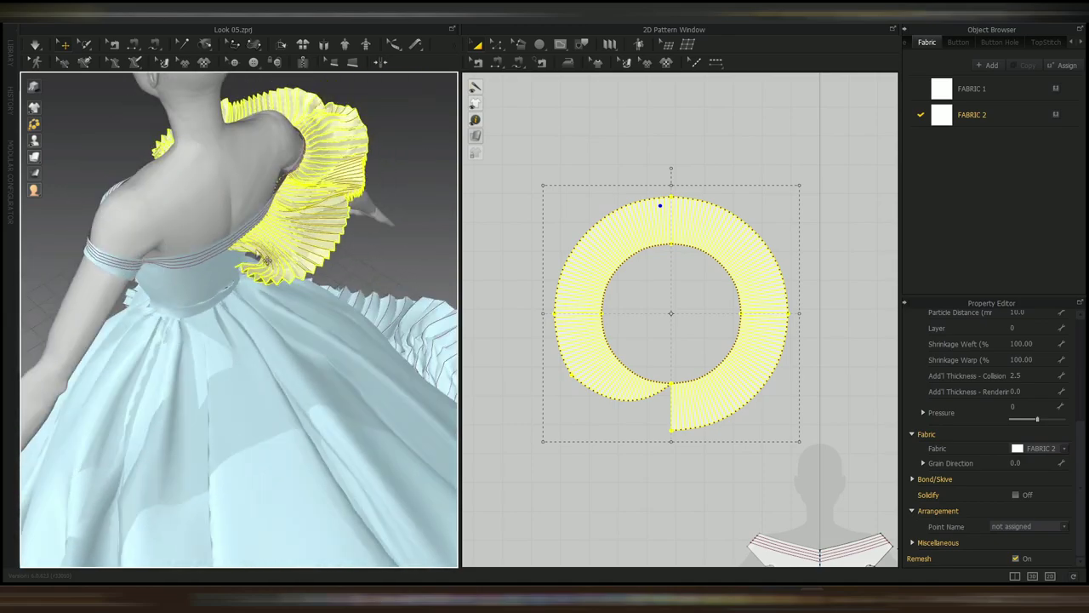
pyautogui.scroll(1, 269, 279)
pyautogui.press('space')
pyautogui.moveTo(256, 267); pyautogui.dragTo(280, 324)
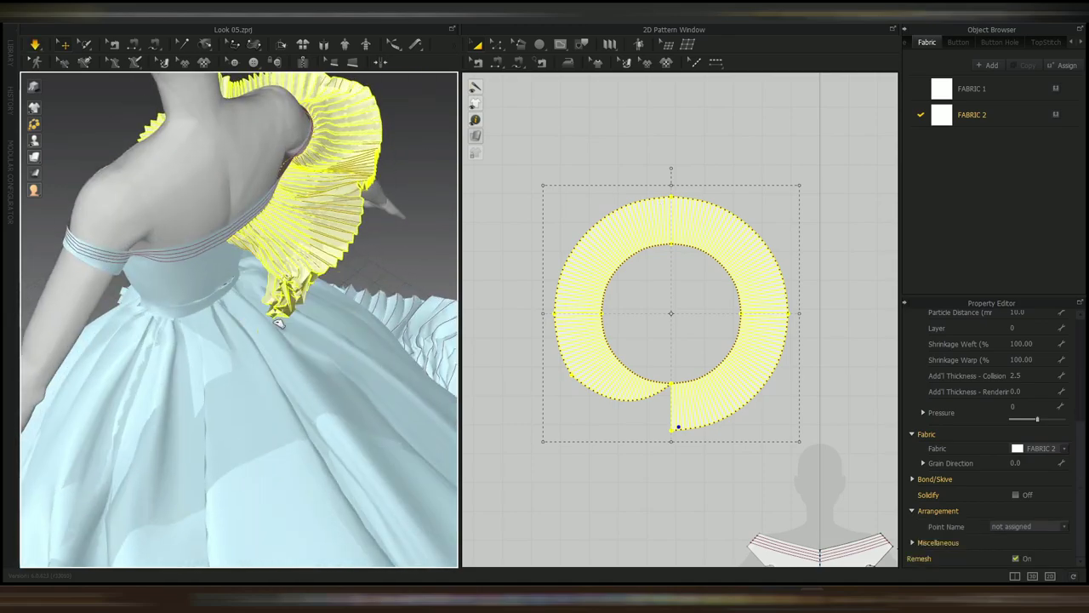
pyautogui.moveTo(279, 322); pyautogui.dragTo(121, 194, button='right')
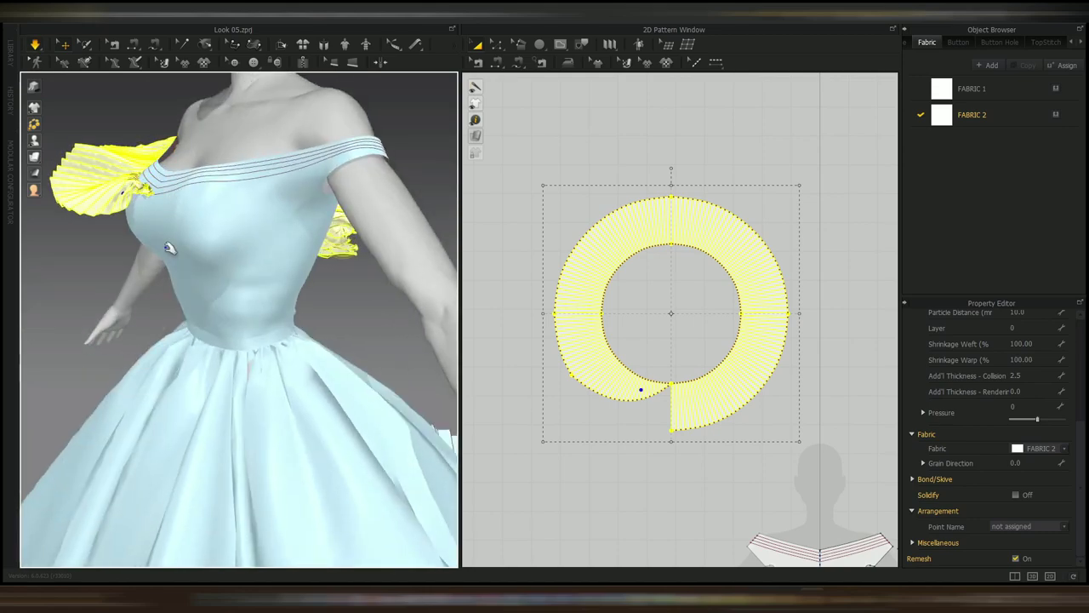
pyautogui.moveTo(248, 278); pyautogui.dragTo(344, 278, button='right')
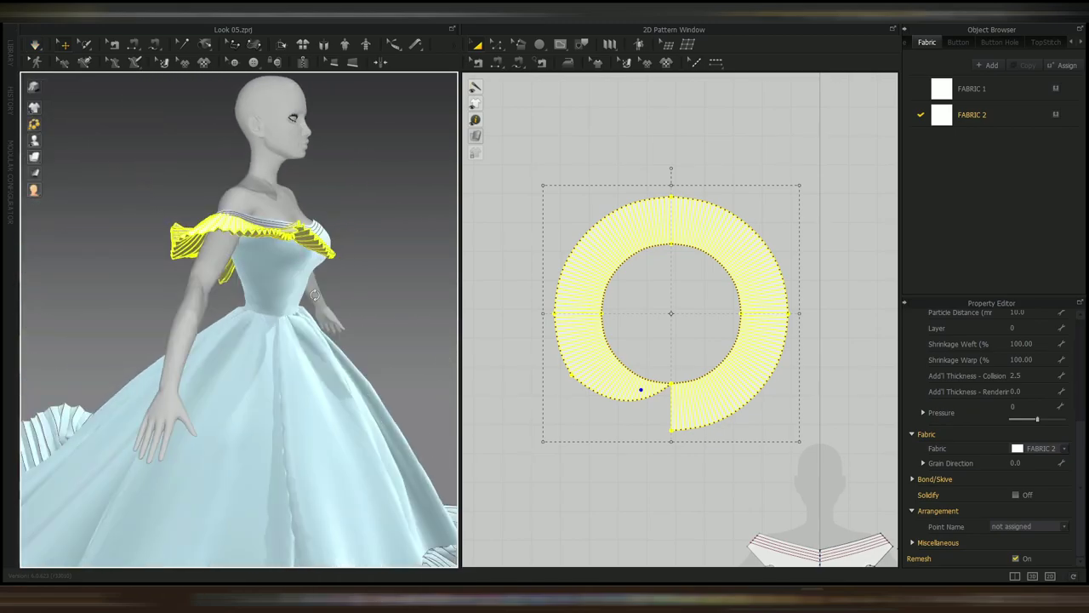
pyautogui.moveTo(315, 294); pyautogui.dragTo(264, 279, button='right')
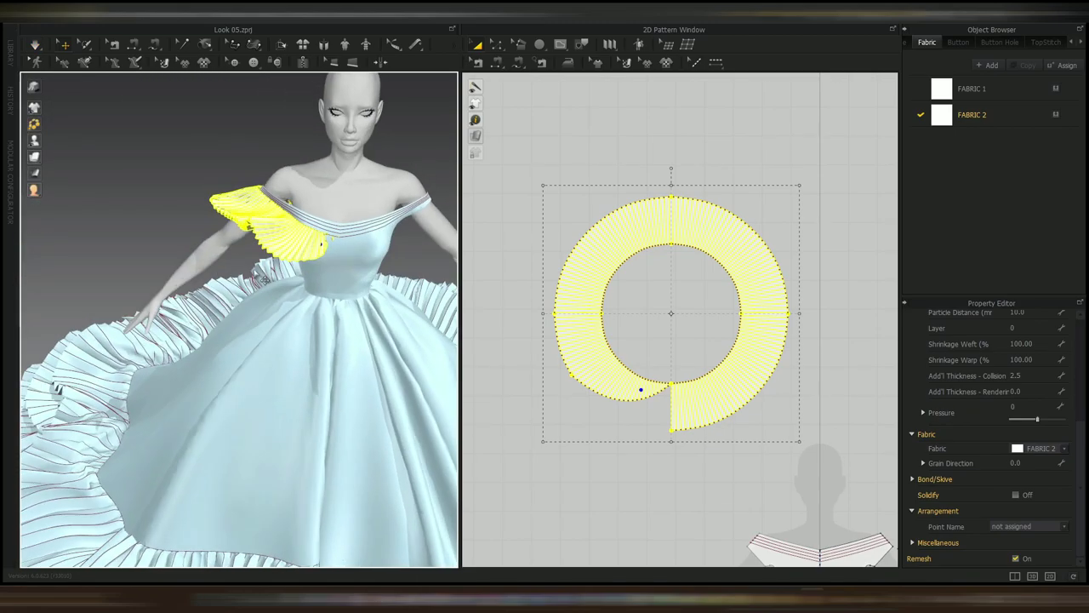
# - Set the ruffle's layer to 1 and simulate it while pulling its outer edge away from the right arm
pyautogui.click(1028, 328)
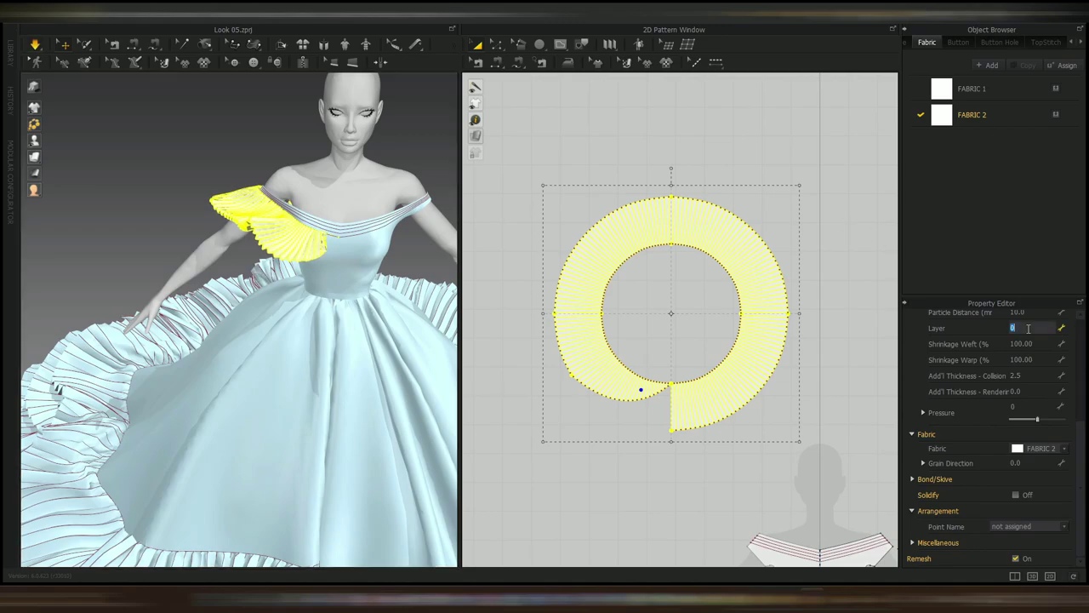
pyautogui.moveTo(436, 327); pyautogui.dragTo(328, 265, button='right')
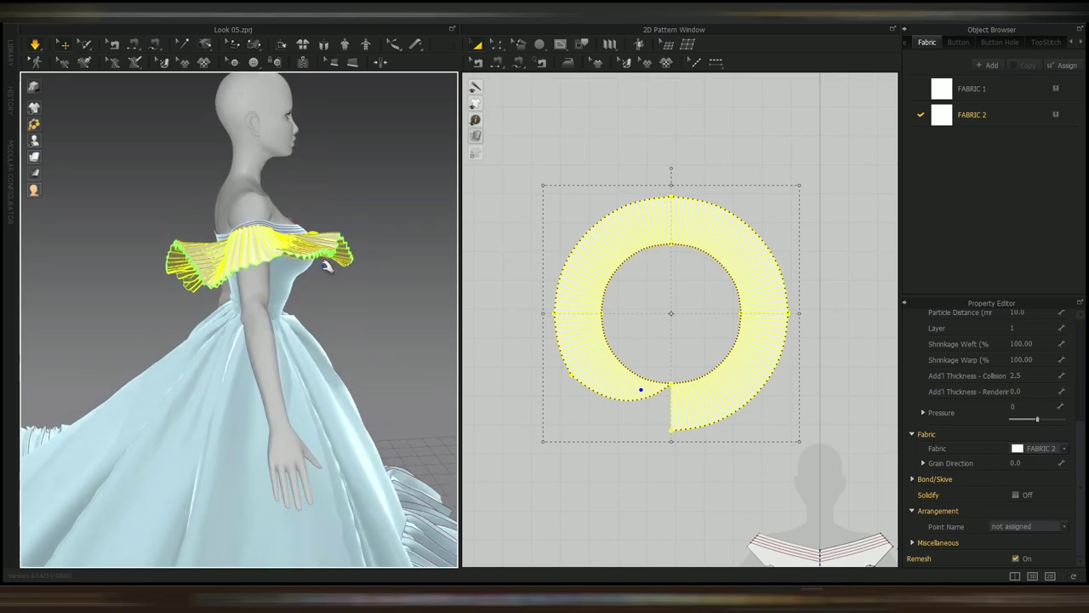
pyautogui.moveTo(382, 321); pyautogui.dragTo(277, 307, button='right')
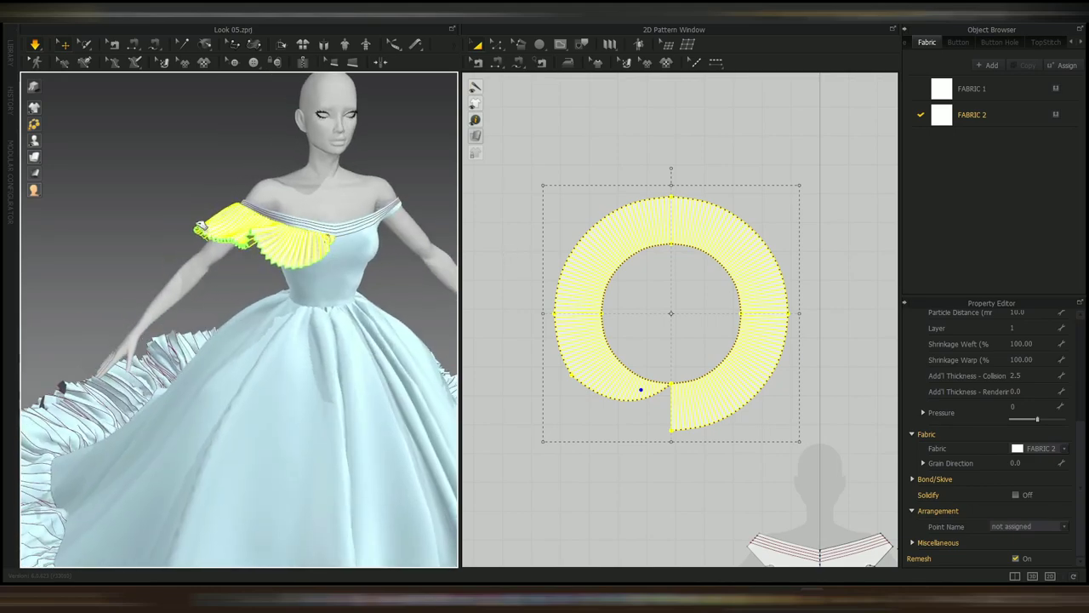
pyautogui.moveTo(193, 220); pyautogui.dragTo(180, 221)
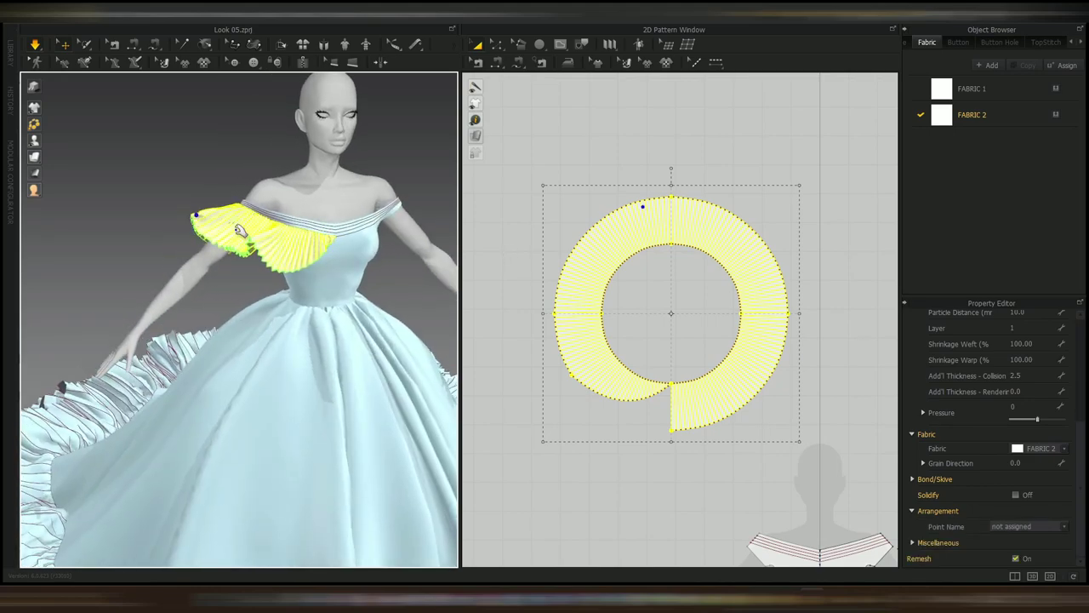
pyautogui.moveTo(273, 299); pyautogui.dragTo(241, 285, button='right')
pyautogui.press('space')
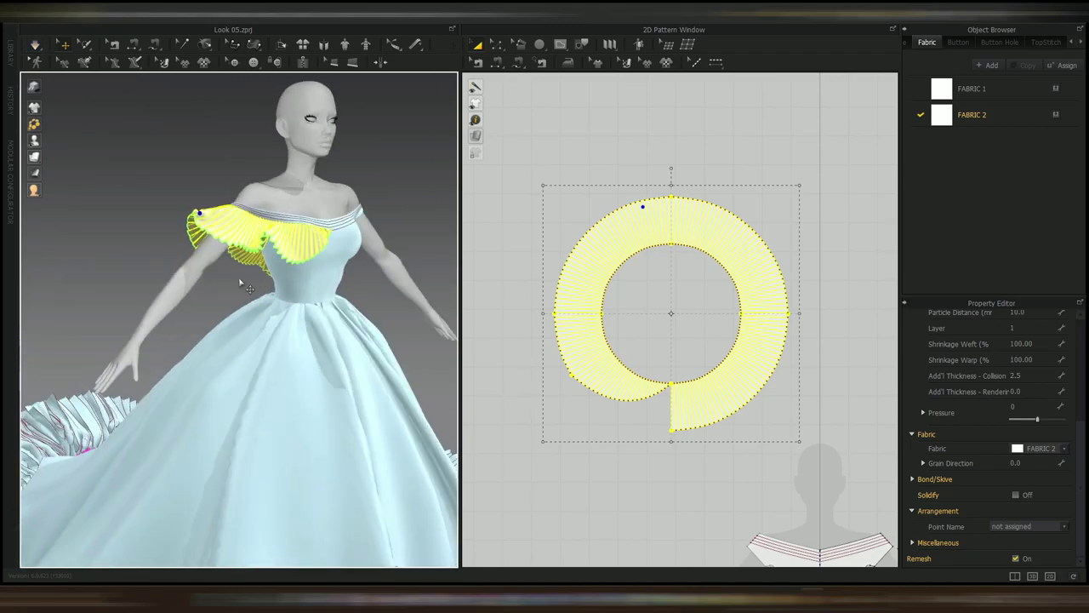
# - Move the ring pattern away from the bodice pieces and paste a copy of it directly beneath the original
pyautogui.scroll(3, 714, 400)
pyautogui.moveTo(714, 400); pyautogui.dragTo(536, 278, button='middle')
pyautogui.scroll(-7, 535, 278)
pyautogui.moveTo(561, 255); pyautogui.dragTo(606, 178)
pyautogui.scroll(-6, 790, 351)
pyautogui.scroll(4, 800, 340)
pyautogui.scroll(4, 598, 285)
pyautogui.hotkey('ctrl', 'c')
pyautogui.hotkey('ctrl', 'v')
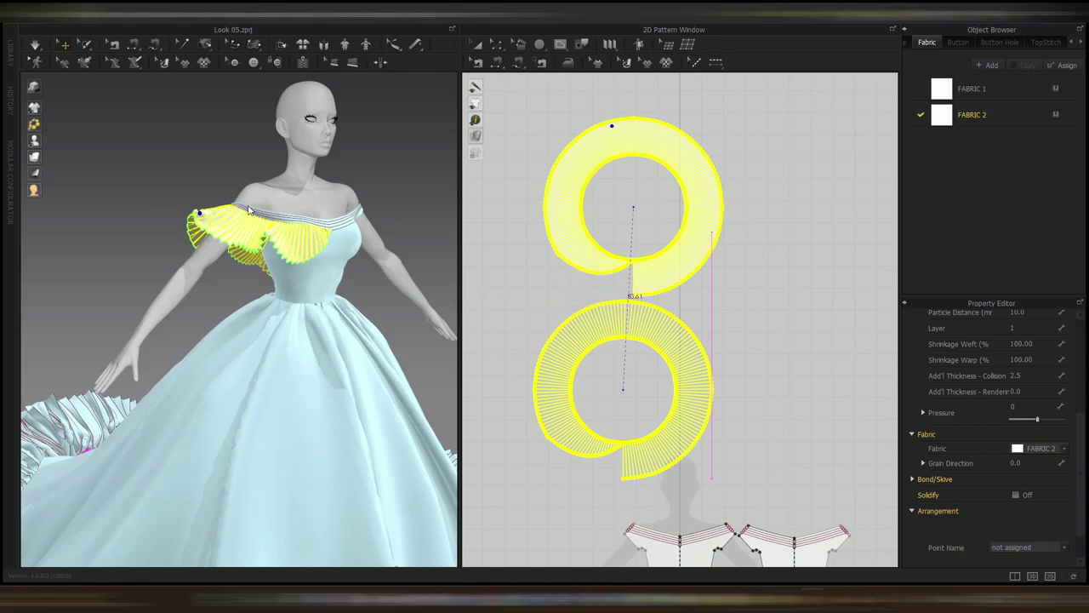
pyautogui.click(623, 390)
# - Position the copied ruffle in 3D above the original at the avatar's right shoulder
pyautogui.scroll(-5, 248, 255)
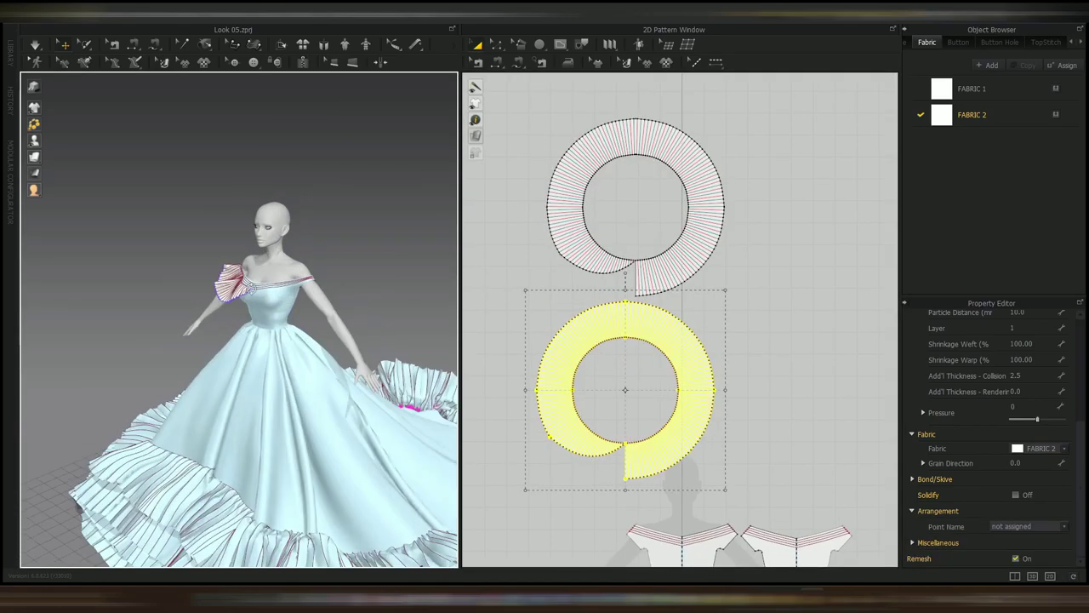
pyautogui.moveTo(732, 391); pyautogui.dragTo(723, 367, button='middle')
pyautogui.moveTo(304, 346); pyautogui.dragTo(255, 213, button='right')
pyautogui.click(210, 287)
pyautogui.moveTo(210, 287); pyautogui.dragTo(247, 383, button='right')
pyautogui.moveTo(232, 367); pyautogui.dragTo(241, 296)
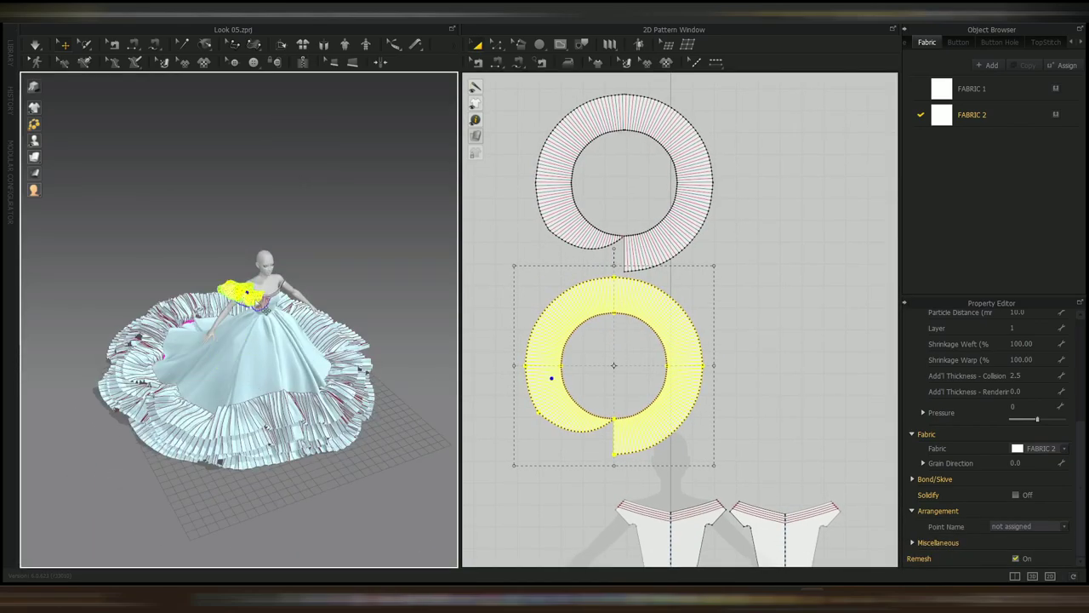
pyautogui.press('5')
pyautogui.scroll(5, 265, 207)
pyautogui.moveTo(265, 207); pyautogui.dragTo(303, 235)
pyautogui.press('2')
pyautogui.click(204, 134)
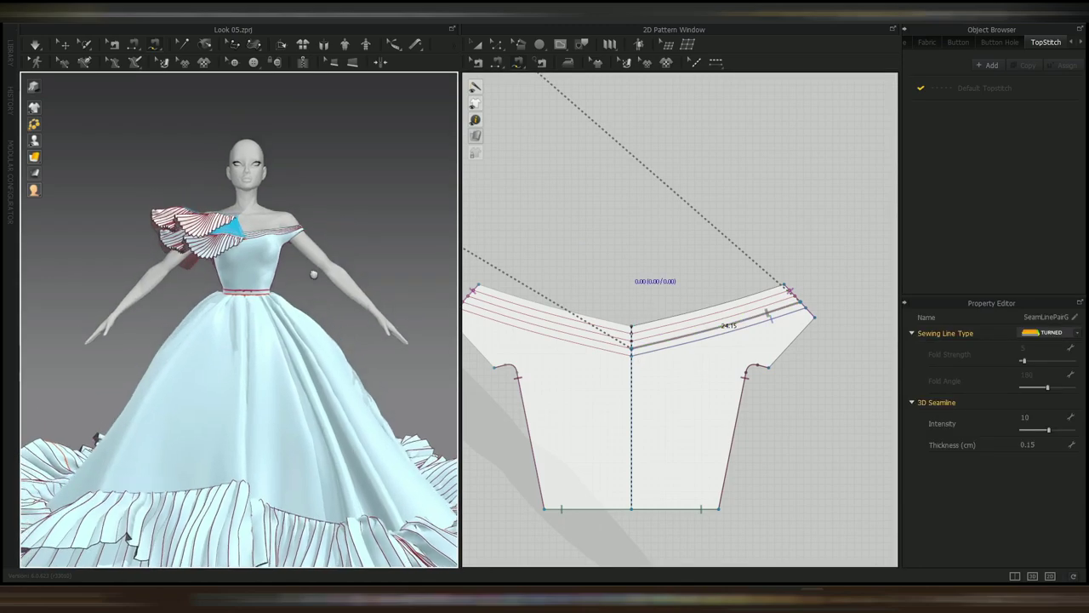
# - Simulate the copied ruffle so it drapes over the first one along its neckline seam
pyautogui.scroll(5, 226, 255)
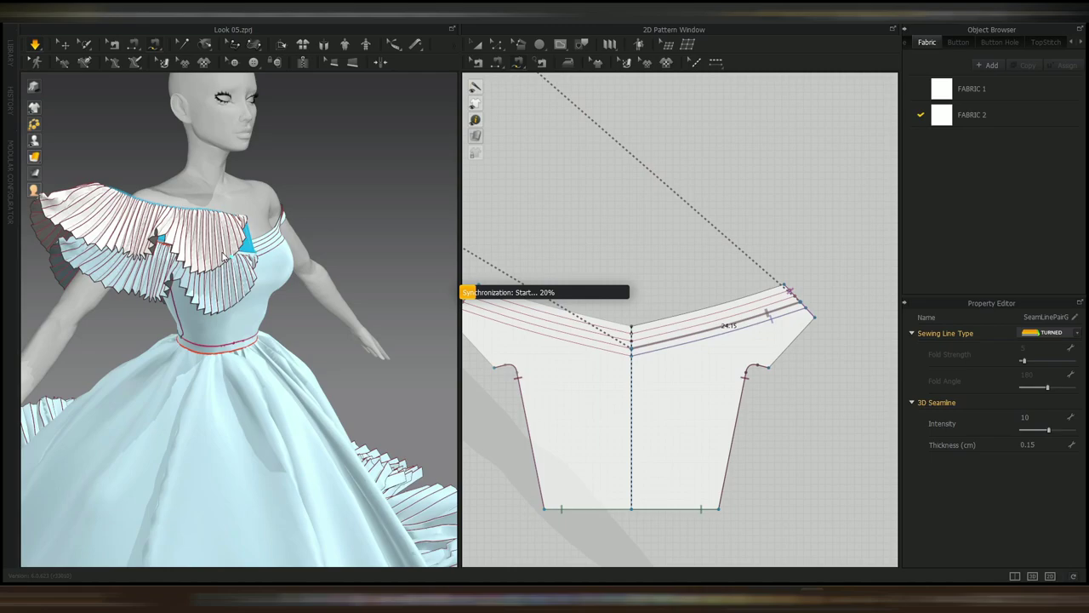
pyautogui.press('space')
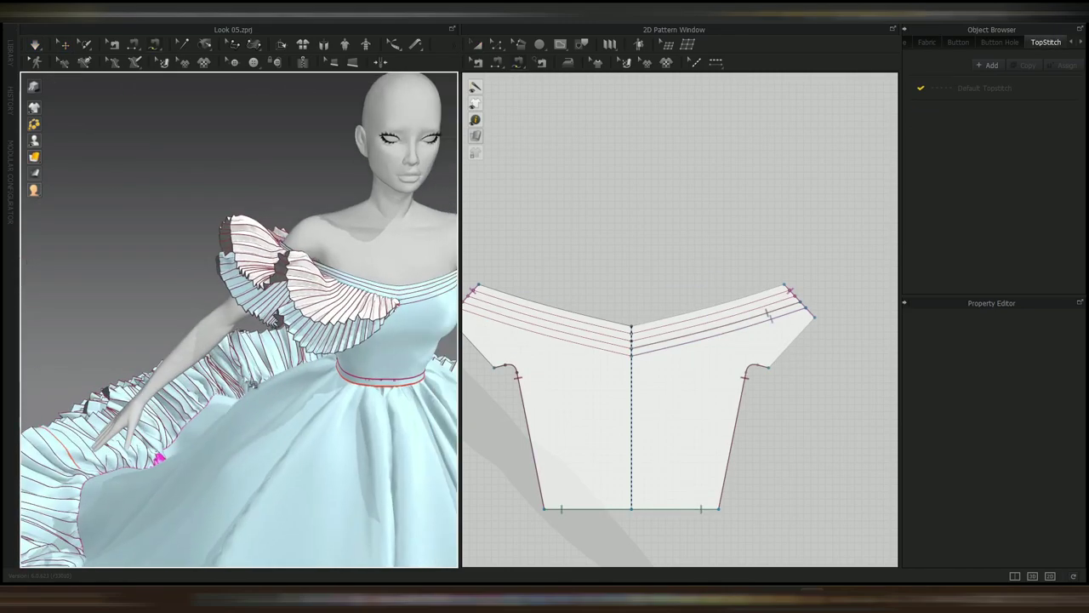
pyautogui.press('space')
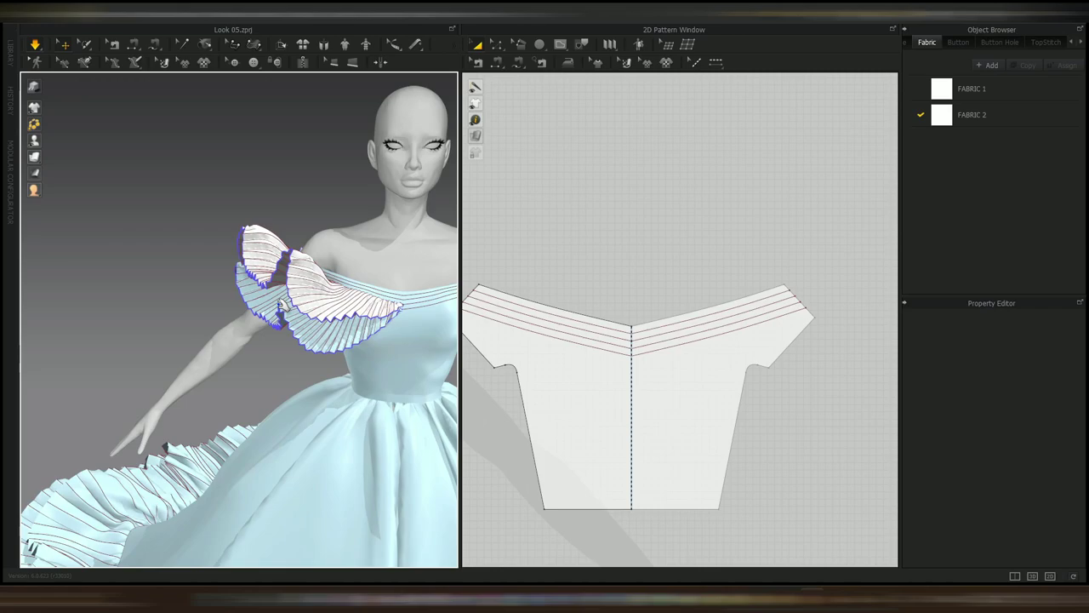
pyautogui.moveTo(262, 390); pyautogui.dragTo(451, 404, button='right')
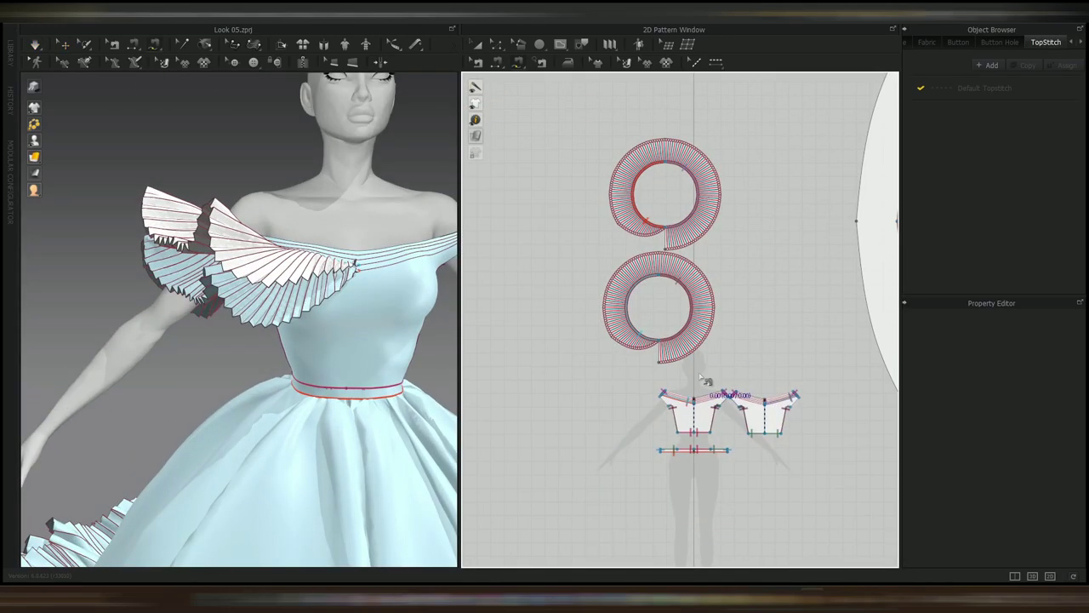
pyautogui.click(711, 305)
pyautogui.keyDown('shift'); pyautogui.click(681, 170); pyautogui.keyUp('shift')
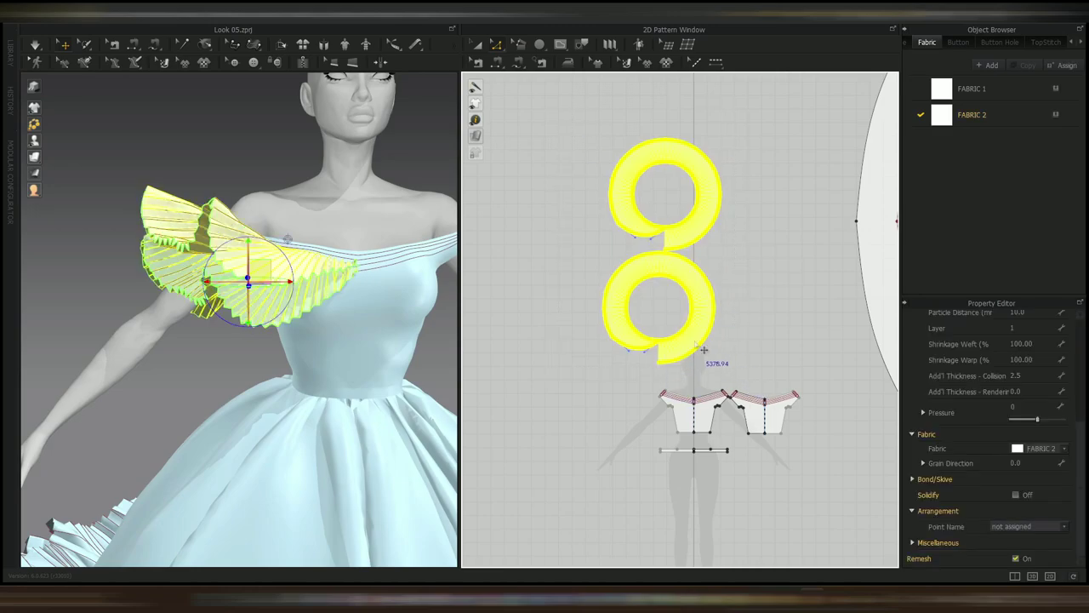
pyautogui.hotkey('ctrl', 'c')
pyautogui.hotkey('ctrl', 'v')
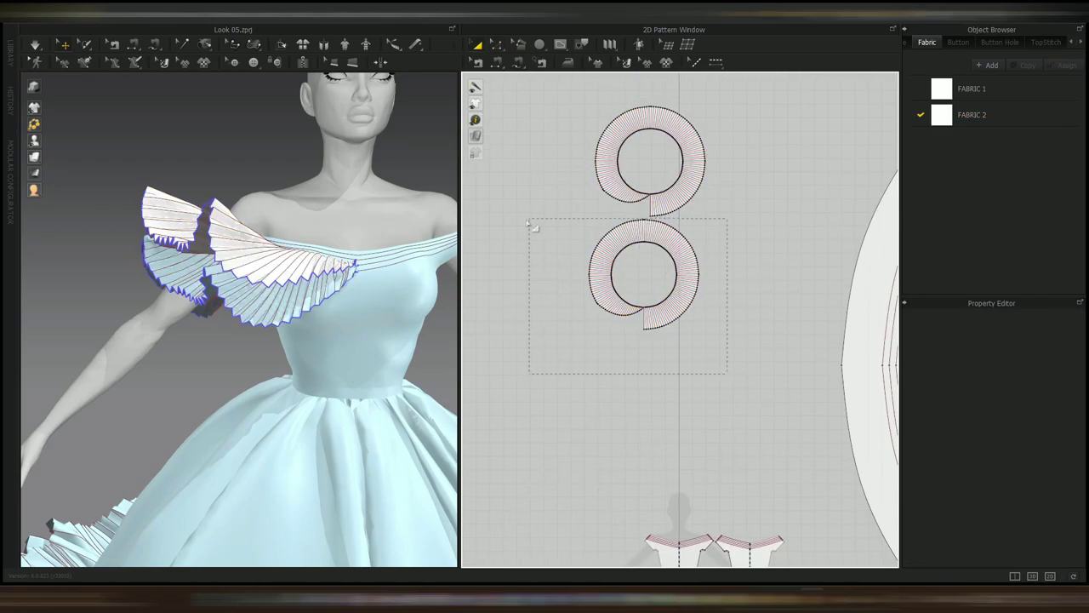
# - Duplicate the lower ring pattern and place the copy beneath the two existing rings
pyautogui.moveTo(527, 222); pyautogui.dragTo(529, 219)
pyautogui.hotkey('ctrl', 'c')
pyautogui.hotkey('ctrl', 'v')
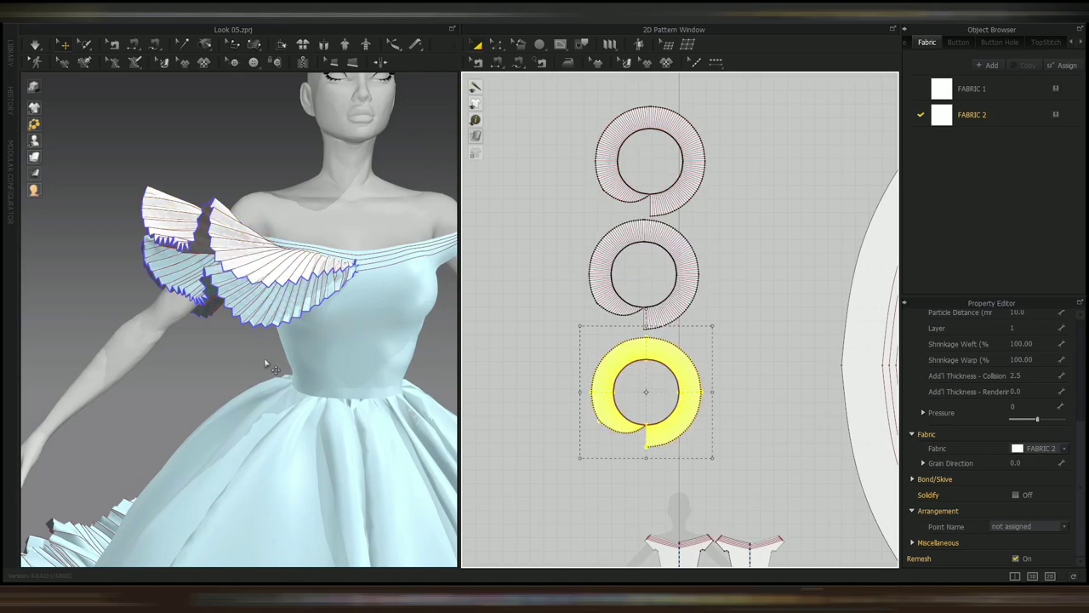
# - Raise the third ruffle above the other two at the right shoulder in 3D, and freeze the middle ruffle
pyautogui.scroll(-5, 286, 374)
pyautogui.moveTo(294, 377); pyautogui.dragTo(326, 75, button='right')
pyautogui.moveTo(326, 75); pyautogui.dragTo(332, 236, button='middle')
pyautogui.scroll(5, 332, 237)
pyautogui.moveTo(332, 237); pyautogui.dragTo(241, 477, button='right')
pyautogui.click(243, 393)
pyautogui.scroll(-5, 243, 392)
pyautogui.moveTo(212, 106); pyautogui.dragTo(212, 99)
pyautogui.moveTo(212, 204); pyautogui.dragTo(211, 207, button='right')
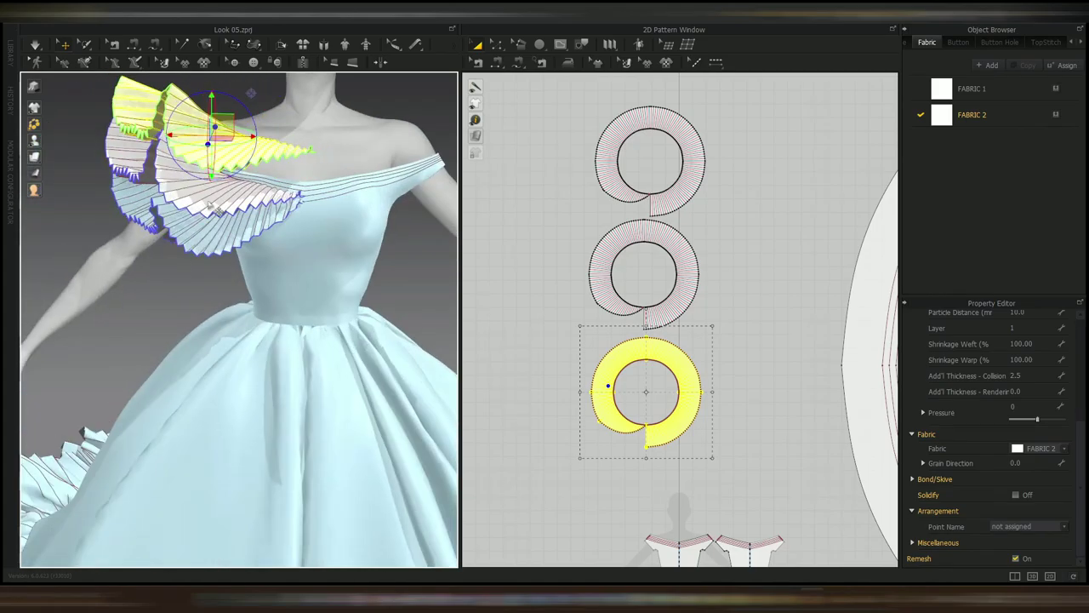
pyautogui.click(213, 207)
# - Sew the third ruffle's inner edge along the second internal line beneath the bodice's neckline edge
pyautogui.scroll(4, 668, 319)
pyautogui.moveTo(668, 319); pyautogui.dragTo(690, 209, button='middle')
pyautogui.scroll(3, 645, 427)
pyautogui.press('m')
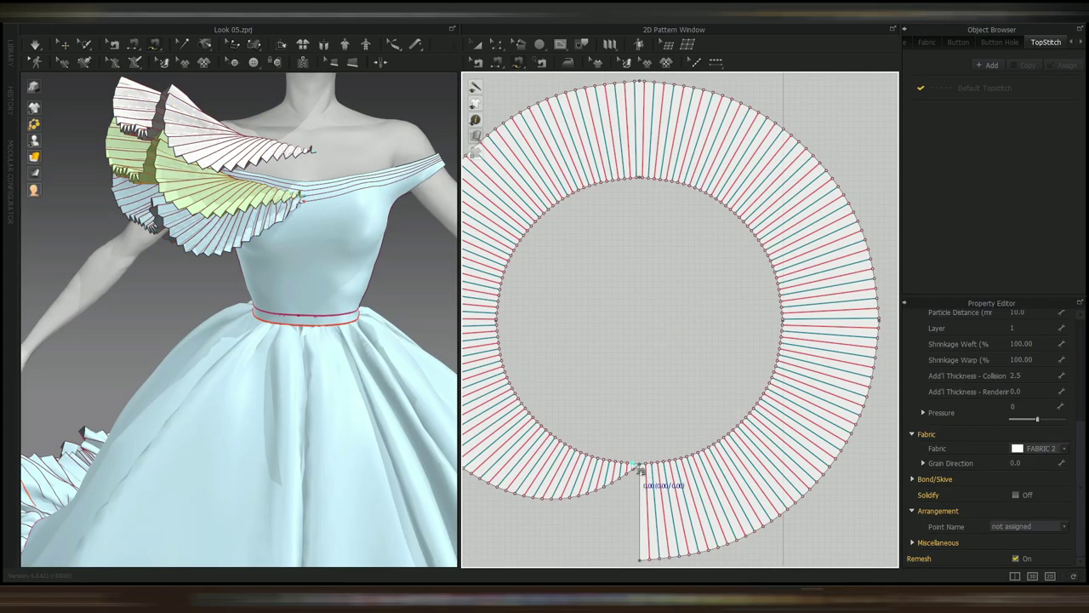
pyautogui.doubleClick(642, 464)
pyautogui.scroll(-1, 788, 468)
pyautogui.scroll(-4, 787, 468)
pyautogui.scroll(4, 822, 358)
pyautogui.click(826, 345)
pyautogui.moveTo(622, 153); pyautogui.dragTo(732, 353, button='middle')
pyautogui.click(559, 273)
pyautogui.scroll(-4, 829, 363)
pyautogui.scroll(3, 732, 351)
pyautogui.click(855, 317)
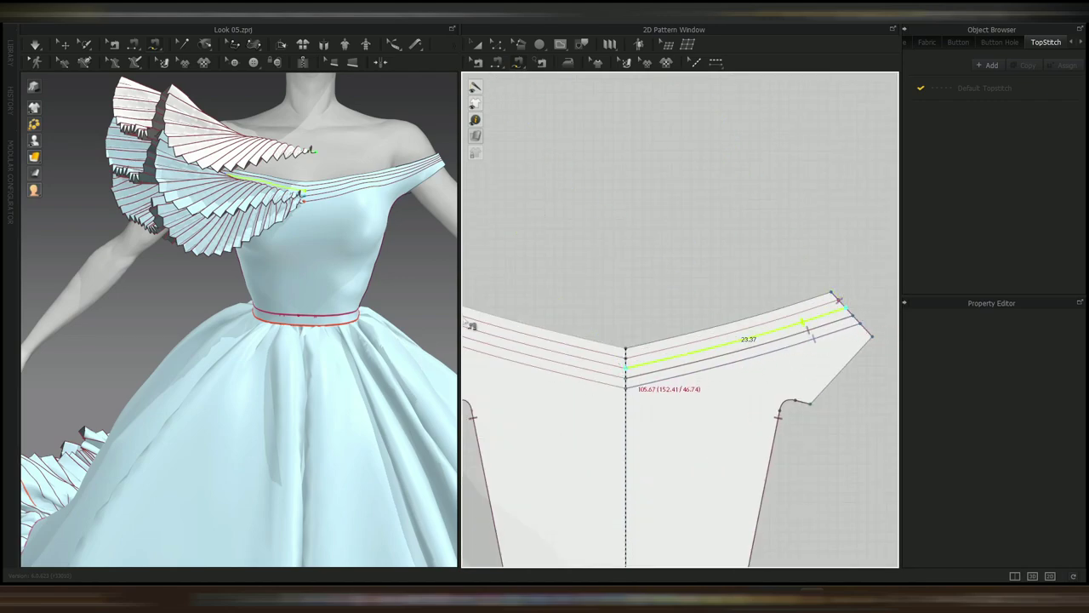
pyautogui.click(625, 365)
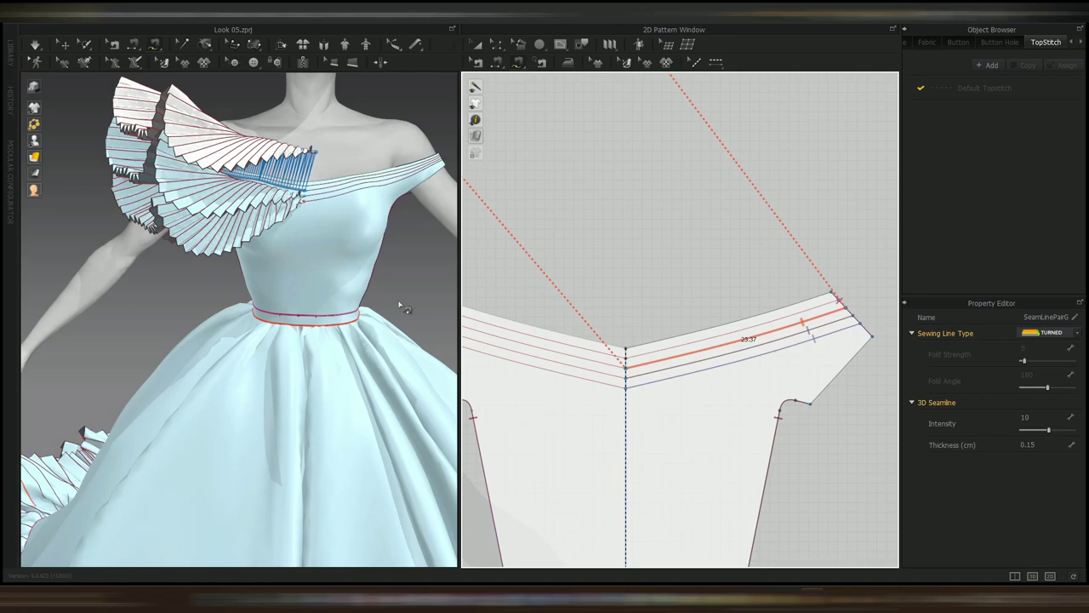
# - Simulate the third ruffle so it closes onto its neckline seam above the two frozen ruffles
pyautogui.scroll(-2, 400, 306)
pyautogui.press('space')
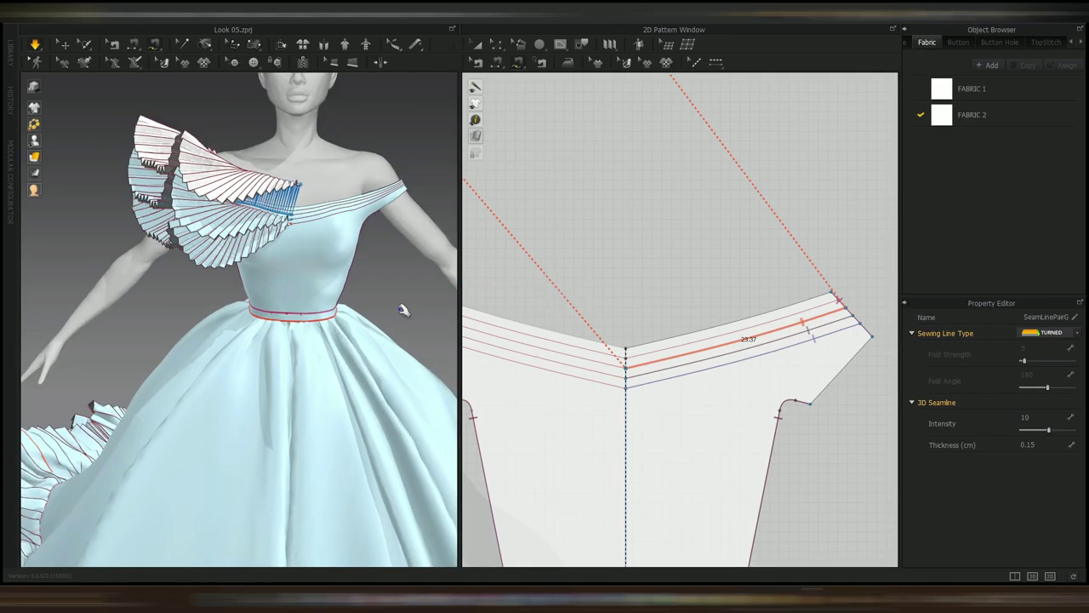
pyautogui.press('q')
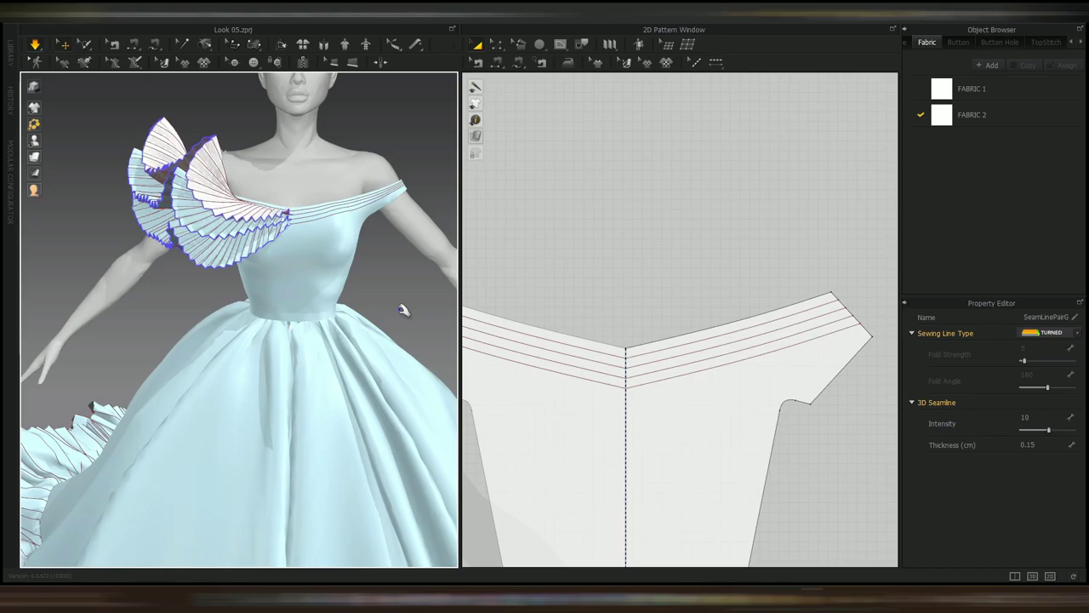
pyautogui.press('m')
pyautogui.scroll(-3, 175, 321)
pyautogui.moveTo(166, 324); pyautogui.dragTo(93, 296, button='right')
pyautogui.press('q')
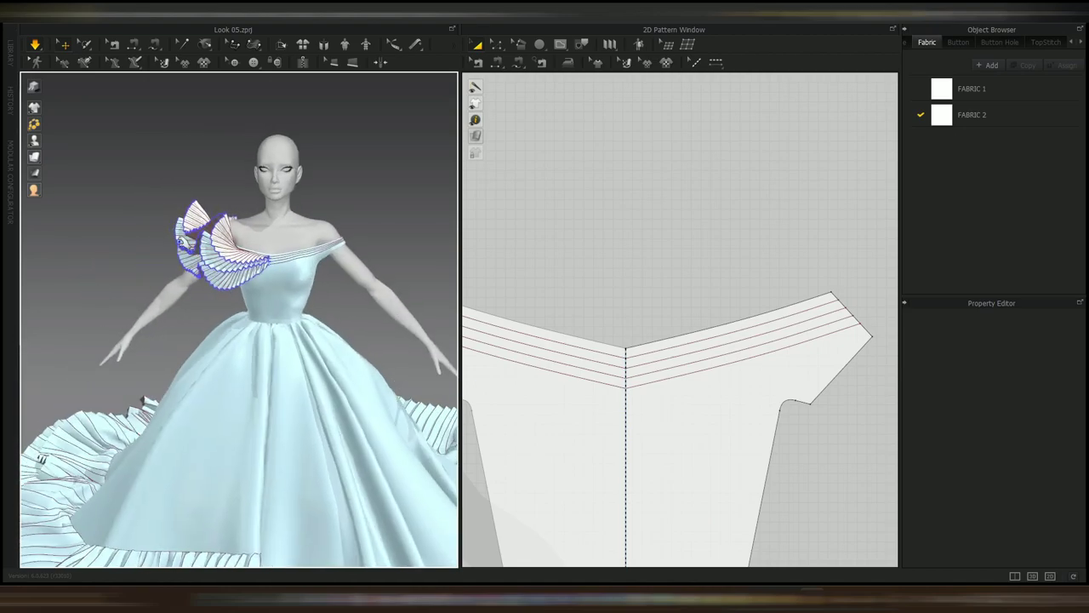
pyautogui.scroll(-5, 206, 311)
pyautogui.press('space')
# - Hide the garment's internal lines in the 3D view
pyautogui.press('b')
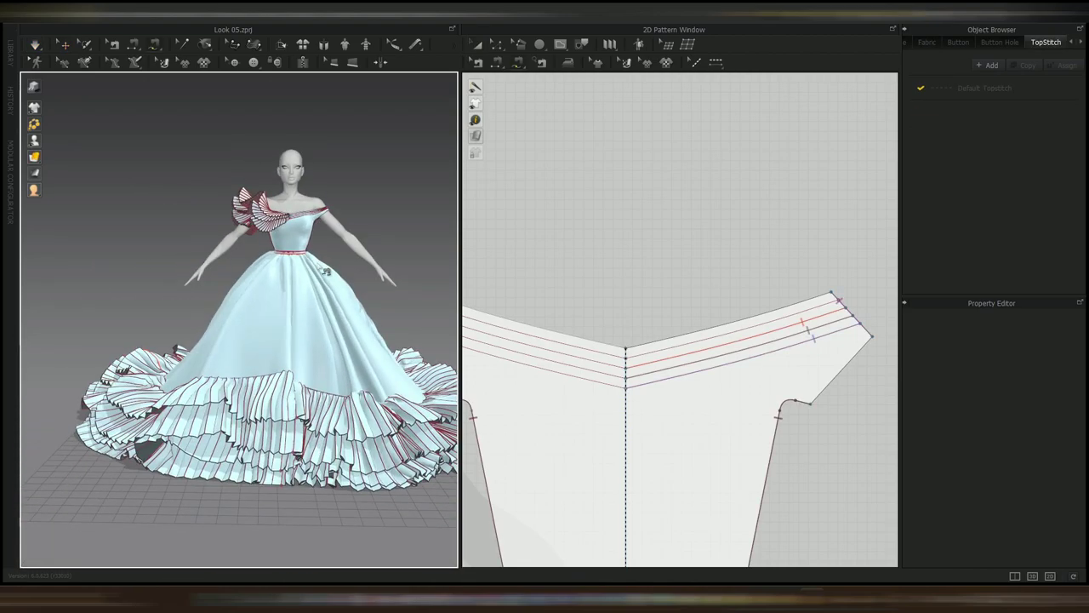
pyautogui.moveTo(328, 268); pyautogui.dragTo(374, 265, button='right')
pyautogui.moveTo(34, 108)
pyautogui.click(88, 108)
pyautogui.press('q')
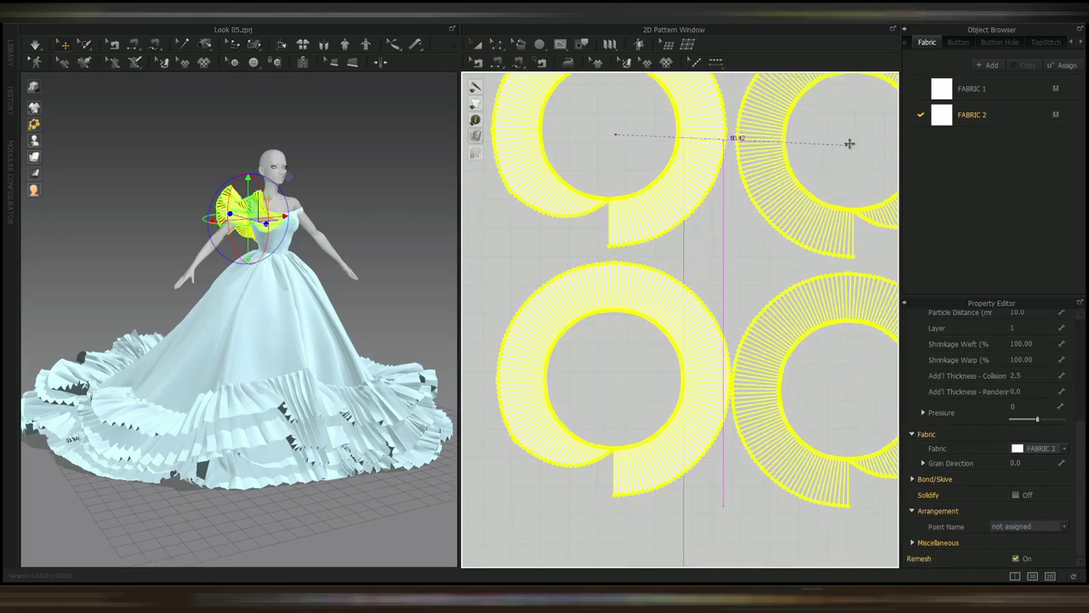
# - Place mirrored copies of the three circular shoulder ruffles beside the originals in the 2D layout
pyautogui.moveTo(848, 142); pyautogui.dragTo(858, 136)
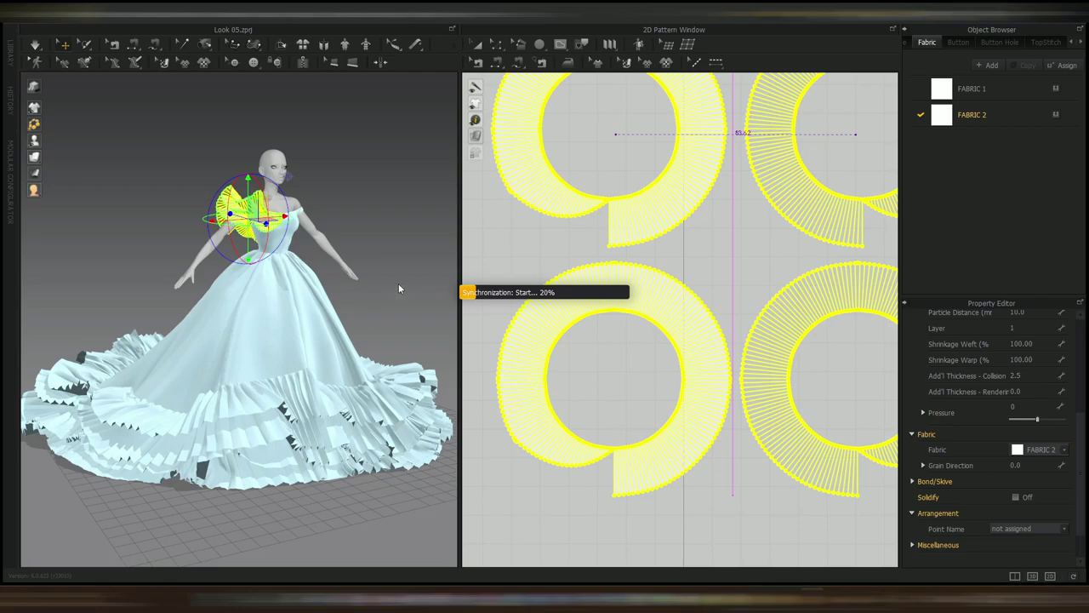
pyautogui.press('2')
pyautogui.scroll(6, 292, 197)
pyautogui.moveTo(292, 197); pyautogui.dragTo(404, 268, button='right')
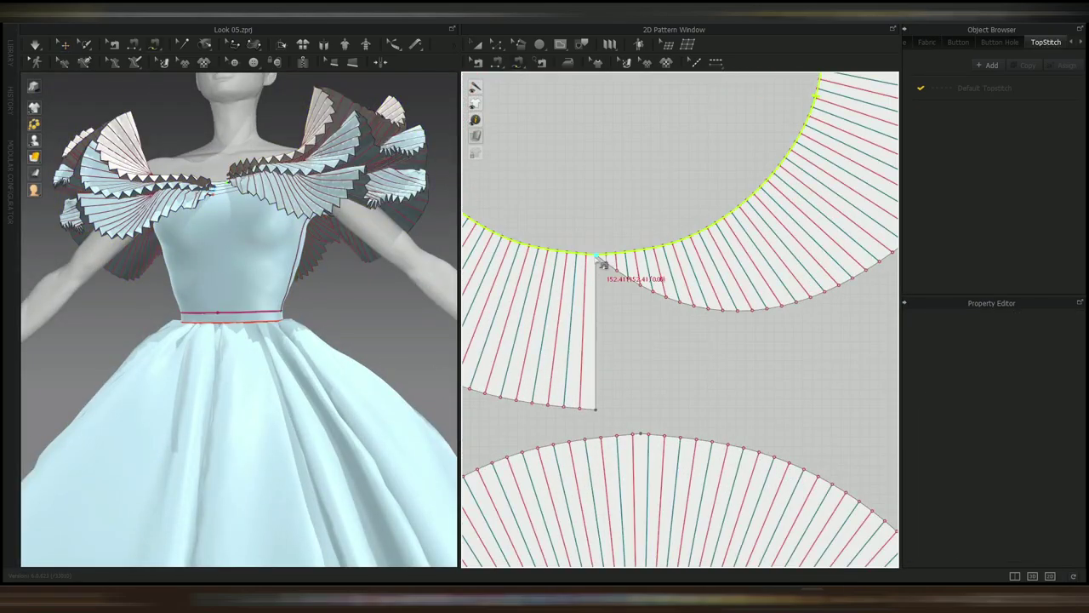
# - Sew the first mirrored ruffle's inner edge along the lowest internal line beneath the bodice's neckline
pyautogui.press('Return')
pyautogui.scroll(-6, 598, 258)
pyautogui.scroll(6, 616, 346)
pyautogui.click(480, 310)
pyautogui.click(709, 237)
pyautogui.moveTo(779, 256); pyautogui.dragTo(598, 224, button='middle')
pyautogui.click(582, 224)
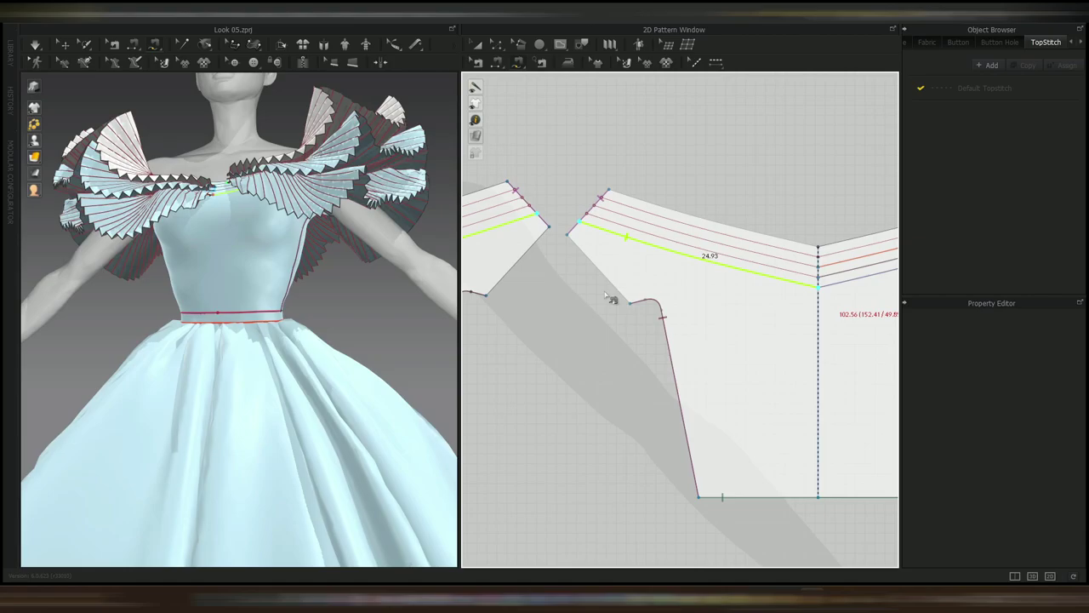
pyautogui.press('Return')
# - Sew the remaining two mirrored ruffles' inner edges along the next two internal lines above the lowest one on the bodice
pyautogui.scroll(-6, 683, 304)
pyautogui.scroll(6, 679, 248)
pyautogui.click(700, 342)
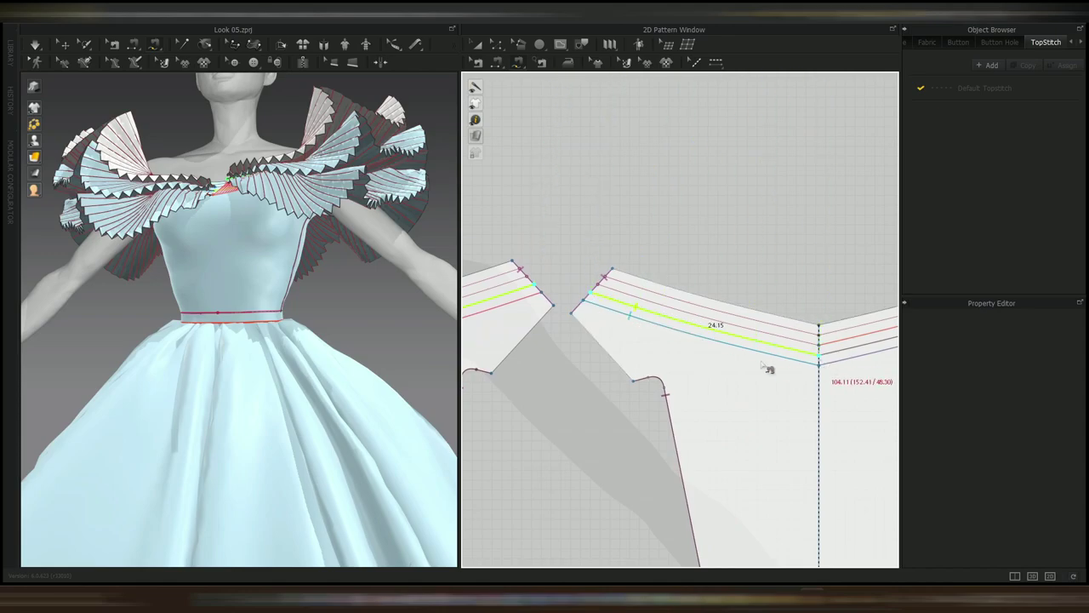
pyautogui.click(766, 364)
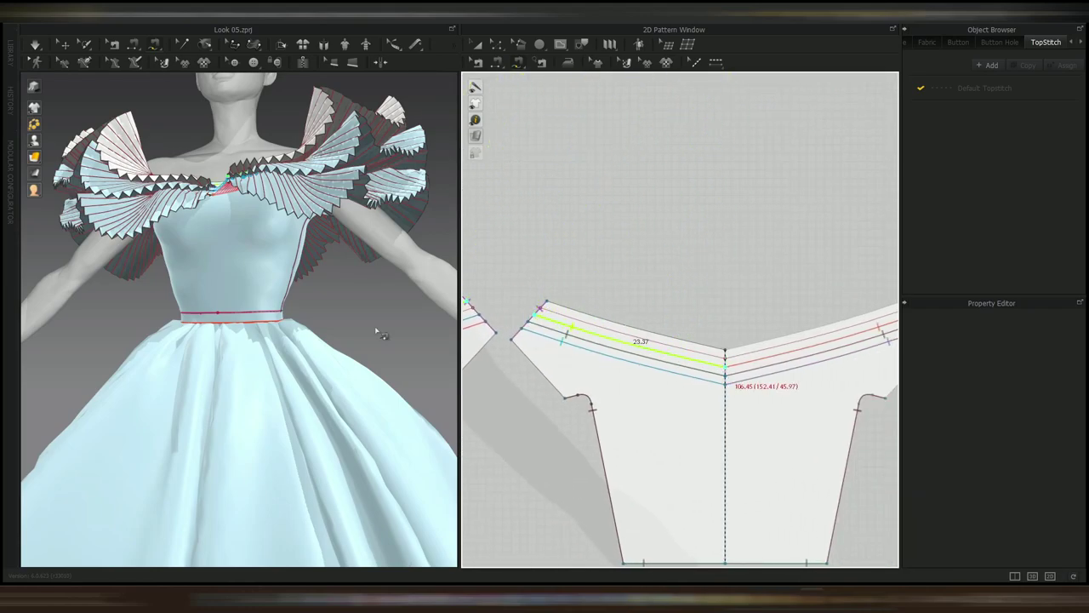
pyautogui.press('Return')
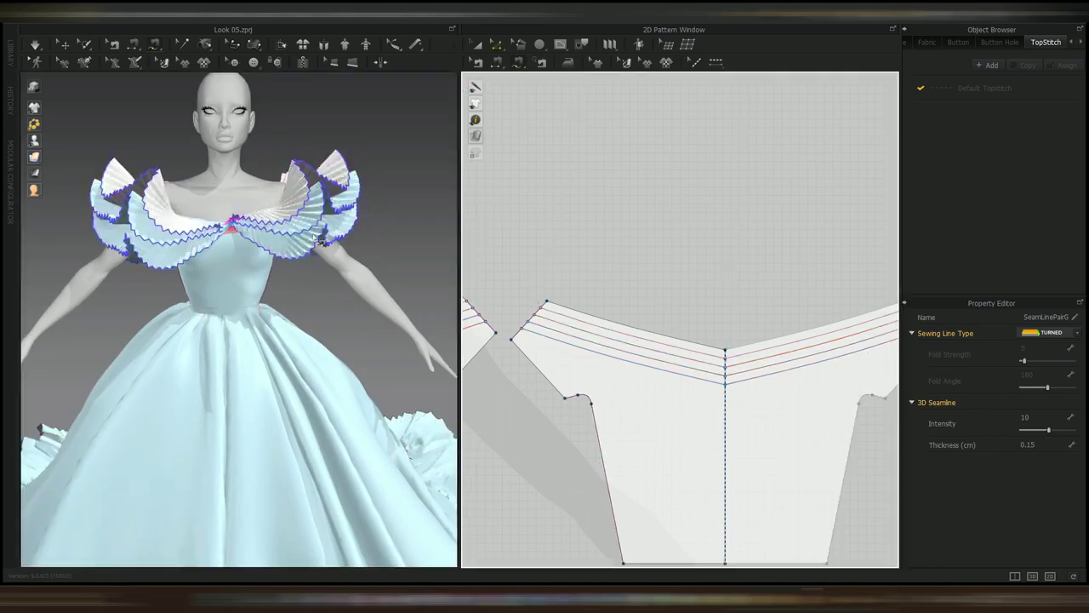
# - Simulate the mirrored ruffles so they settle onto their neckline seams at the shoulder
pyautogui.click(313, 228)
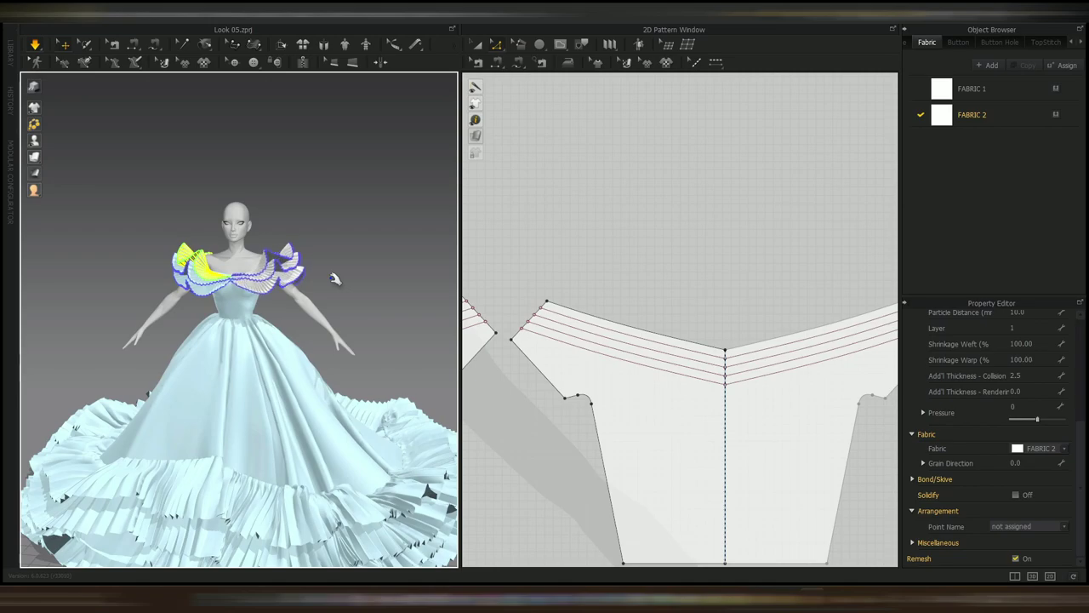
pyautogui.moveTo(336, 279); pyautogui.dragTo(332, 317, button='right')
pyautogui.scroll(5, 273, 253)
pyautogui.scroll(-5, 241, 309)
pyautogui.press('space')
pyautogui.click(294, 293)
# - Move the circular ruffle, bodice and skirt patterns together above the long ruffle strips to compact the 2D layout
pyautogui.press('2')
pyautogui.scroll(-15, 746, 324)
pyautogui.moveTo(554, 173); pyautogui.dragTo(808, 350)
pyautogui.press('a')
pyautogui.moveTo(538, 155); pyautogui.dragTo(799, 350)
pyautogui.moveTo(799, 350); pyautogui.dragTo(701, 332, button='middle')
pyautogui.moveTo(632, 309); pyautogui.dragTo(746, 307)
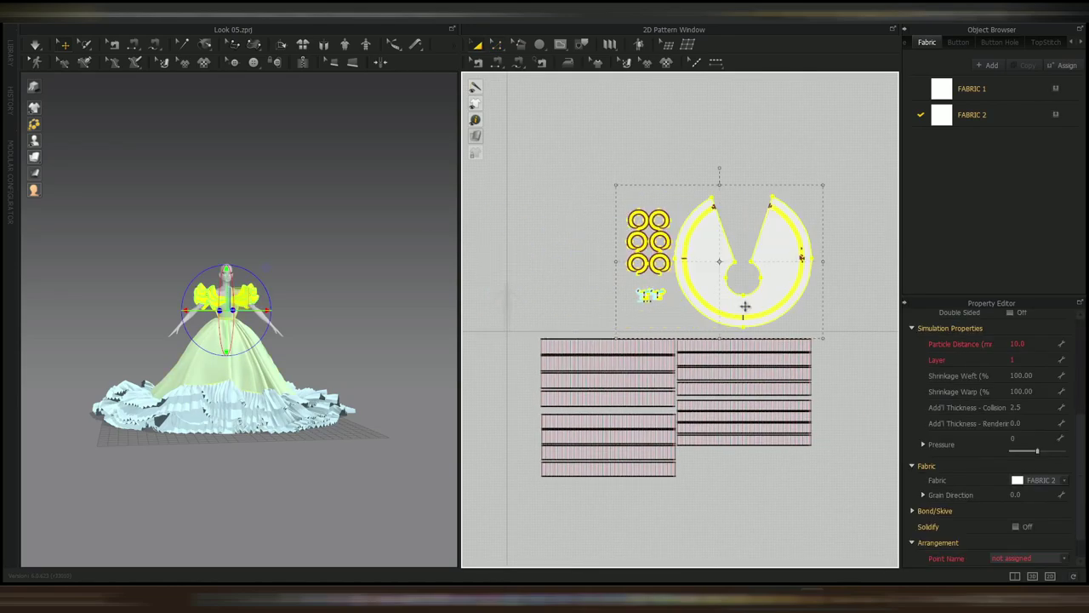
pyautogui.click(841, 120)
# - In the UV Editor, reset the UVs to the 2D arrangement and fit all of them to 0-1
pyautogui.click(997, 15)
pyautogui.click(994, 121)
pyautogui.rightClick(563, 438)
pyautogui.click(596, 458)
pyautogui.rightClick(590, 394)
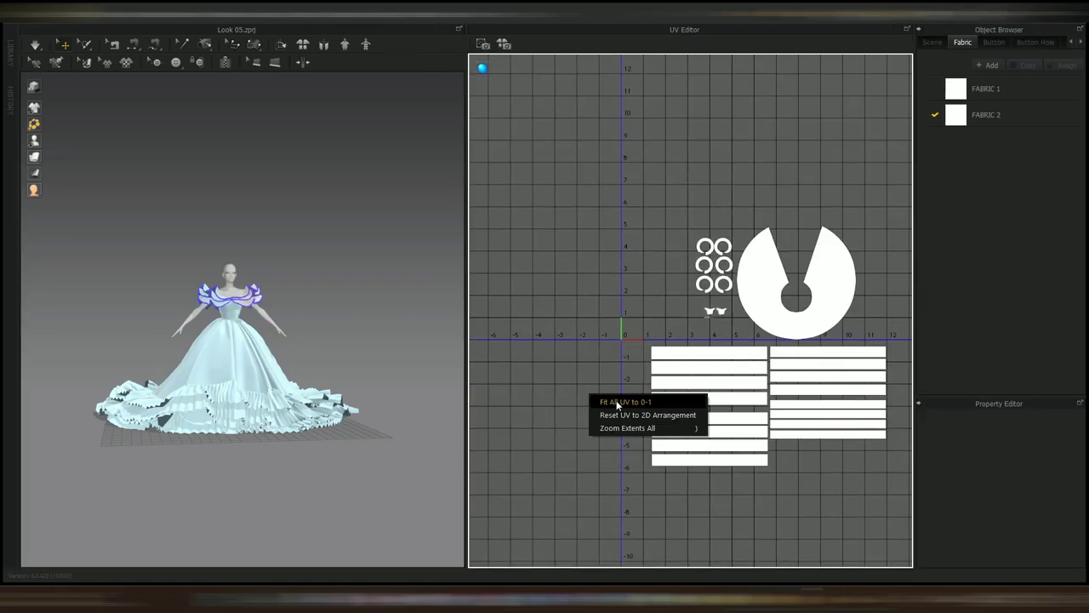
pyautogui.click(613, 403)
pyautogui.click(517, 313)
pyautogui.click(996, 15)
pyautogui.click(990, 32)
# - Select all the garment's pattern pieces and toggle freezing on them
pyautogui.moveTo(366, 366)
pyautogui.mouseDown(button='right')
pyautogui.moveTo(521, 421)
pyautogui.moveTo(374, 362)
pyautogui.mouseUp(button='right')
pyautogui.scroll(-5, 777, 388)
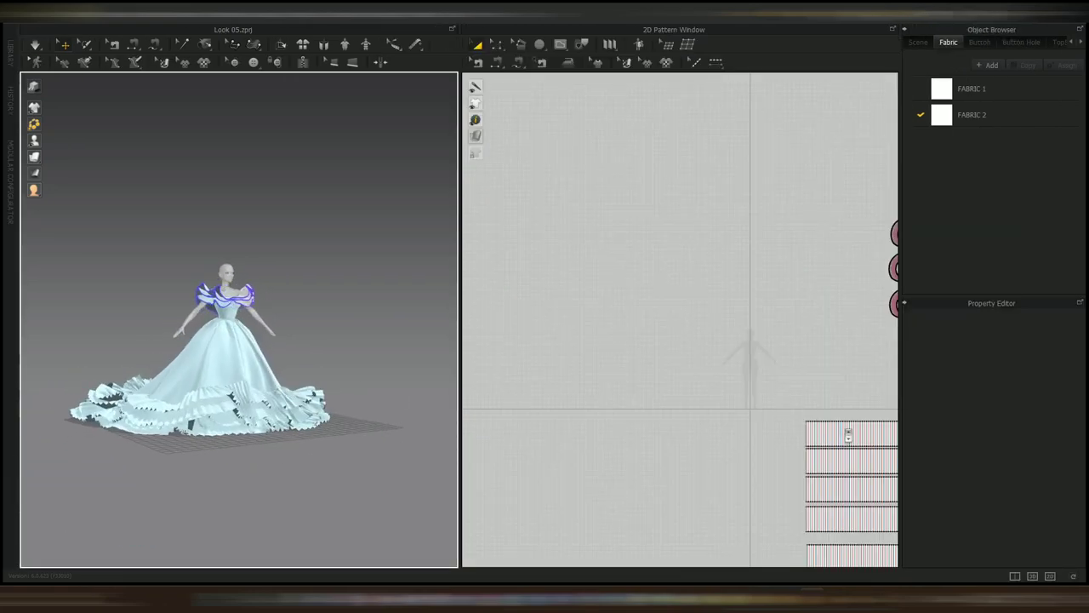
pyautogui.moveTo(843, 428); pyautogui.dragTo(585, 330, button='middle')
pyautogui.scroll(-3, 585, 330)
pyautogui.moveTo(546, 177); pyautogui.dragTo(814, 457)
pyautogui.hotkey('ctrl', 'k')
pyautogui.click(361, 367)
pyautogui.moveTo(361, 366); pyautogui.dragTo(334, 316, button='right')
# - Set the layer of all the pattern pieces to 0
pyautogui.moveTo(546, 178); pyautogui.dragTo(814, 457)
pyautogui.click(1025, 359)
pyautogui.write('0')
pyautogui.click(394, 251)
pyautogui.moveTo(394, 252); pyautogui.dragTo(556, 282, button='right')
pyautogui.scroll(5, 360, 282)
pyautogui.press('2')
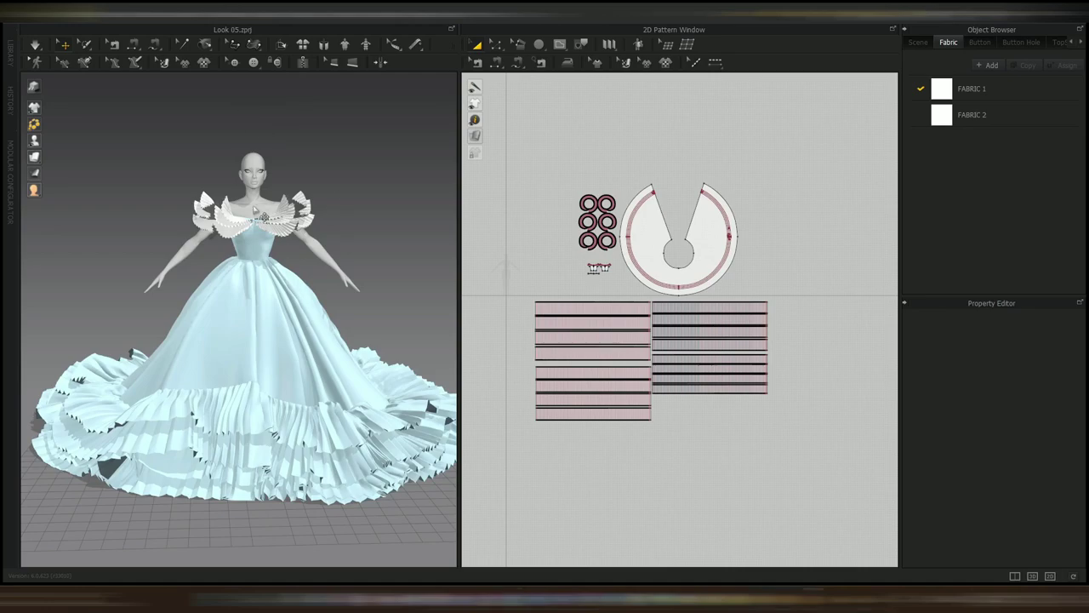
# - Apply a skin texture file to the avatar
pyautogui.click(253, 211)
pyautogui.click(1062, 500)
pyautogui.click(166, 104)
pyautogui.click(448, 387)
pyautogui.click(366, 187)
# - Turn on high-quality rendering in the 3D view and unfreeze all the pattern pieces
pyautogui.click(34, 87)
pyautogui.moveTo(128, 268); pyautogui.dragTo(140, 274, button='right')
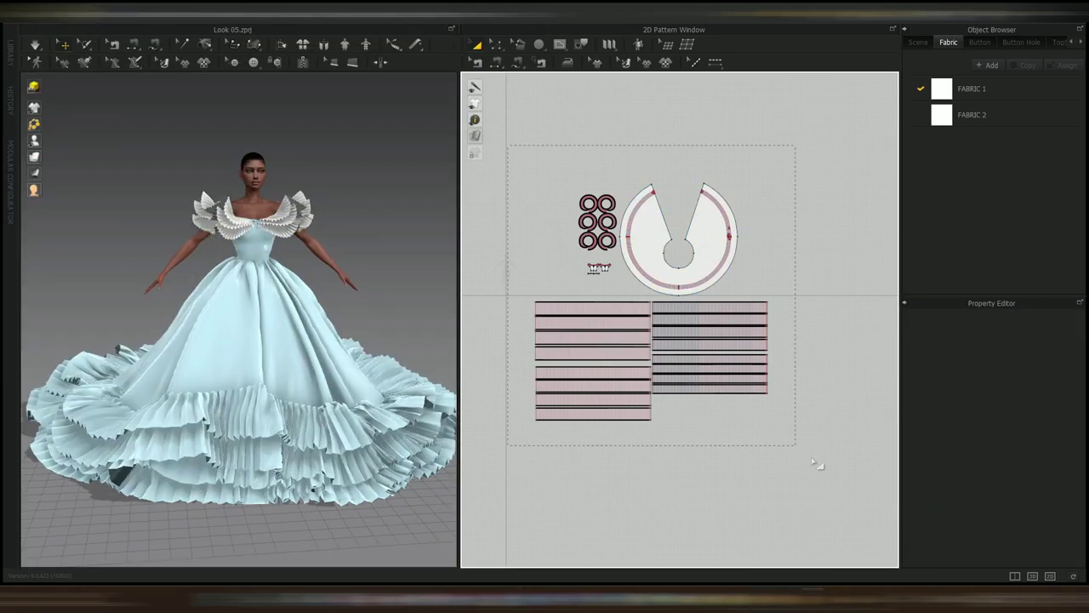
pyautogui.hotkey('ctrl', 'a')
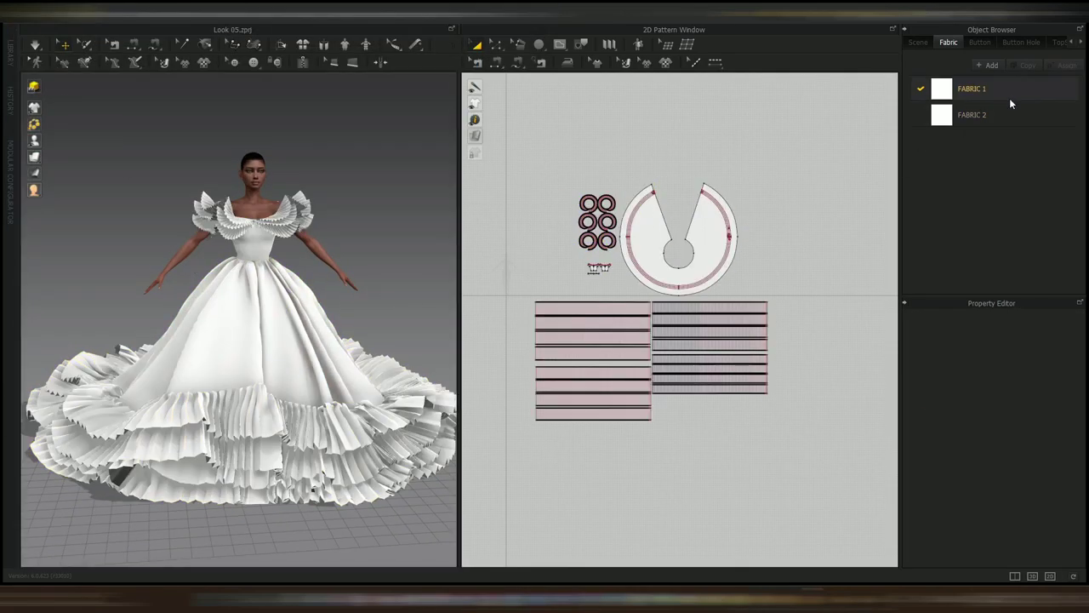
# - Try a reddish-brown colour from the palette on both FABRIC 1 and FABRIC 2
pyautogui.click(1011, 97)
pyautogui.click(1056, 324)
pyautogui.click(416, 380)
pyautogui.click(514, 432)
pyautogui.click(970, 116)
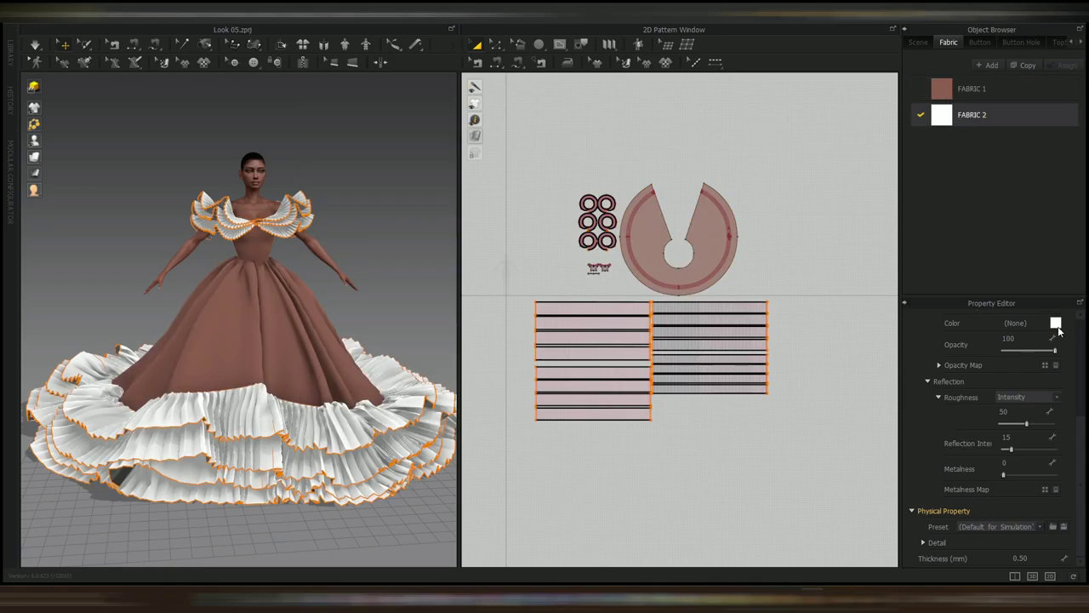
pyautogui.click(1057, 325)
pyautogui.click(415, 381)
pyautogui.click(514, 432)
# - Lower the opacity of FABRIC 2 to 47 so the ruffles look sheer
pyautogui.doubleClick(972, 115)
pyautogui.moveTo(1055, 351); pyautogui.dragTo(1019, 350)
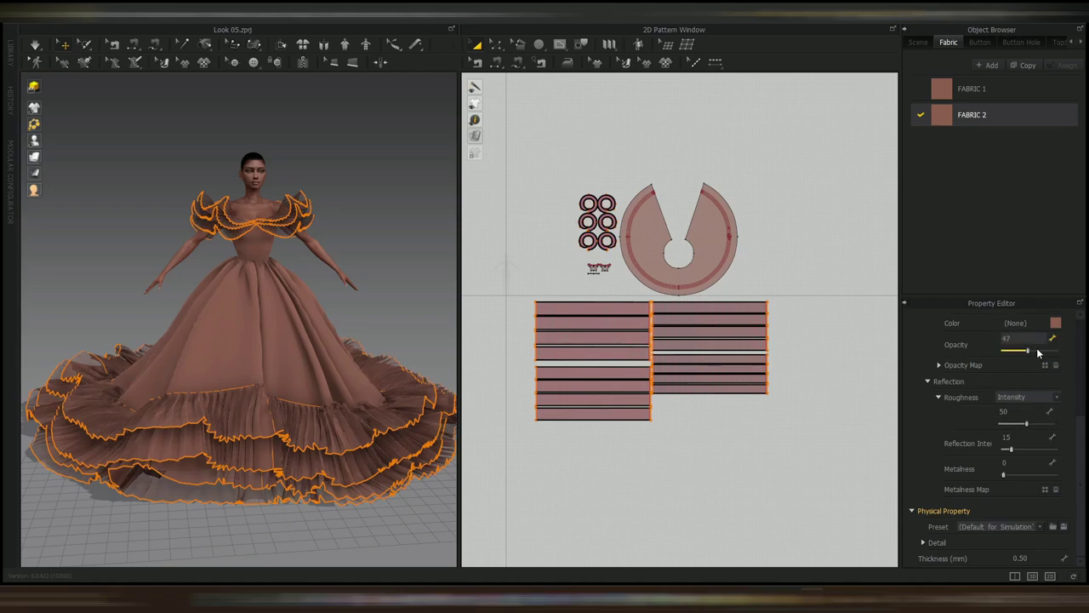
pyautogui.scroll(-3, 385, 299)
pyautogui.click(355, 285)
pyautogui.moveTo(347, 277)
pyautogui.mouseDown(button='right')
pyautogui.moveTo(383, 281)
pyautogui.moveTo(357, 282)
pyautogui.mouseUp(button='right')
# - Set the opacity of FABRIC 1 to 90
pyautogui.click(1029, 88)
pyautogui.write('80')
pyautogui.press('Return')
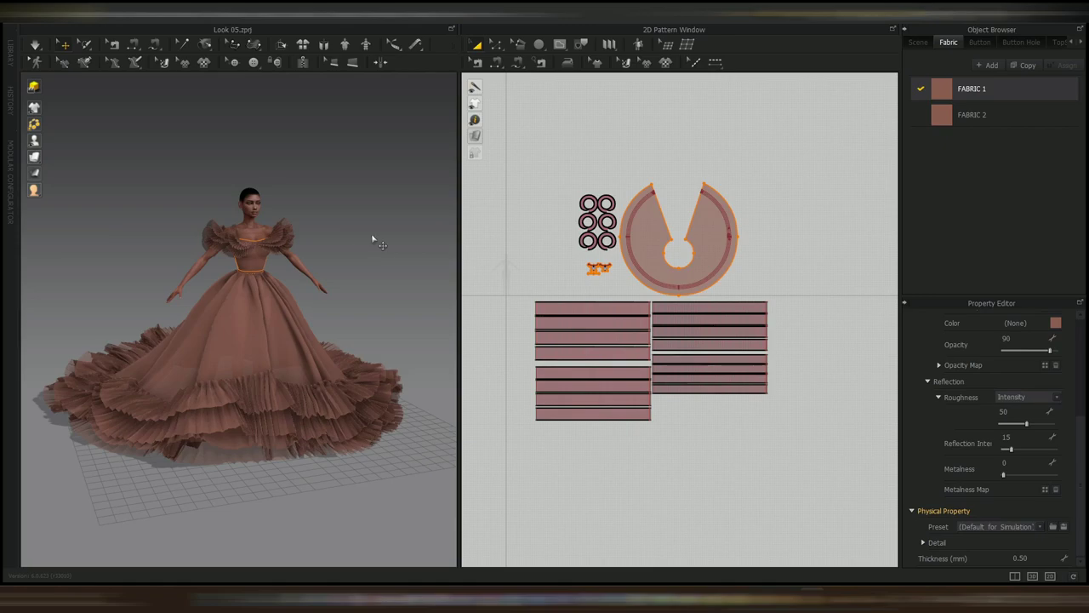
pyautogui.click(397, 311)
pyautogui.moveTo(397, 312); pyautogui.dragTo(360, 313, button='right')
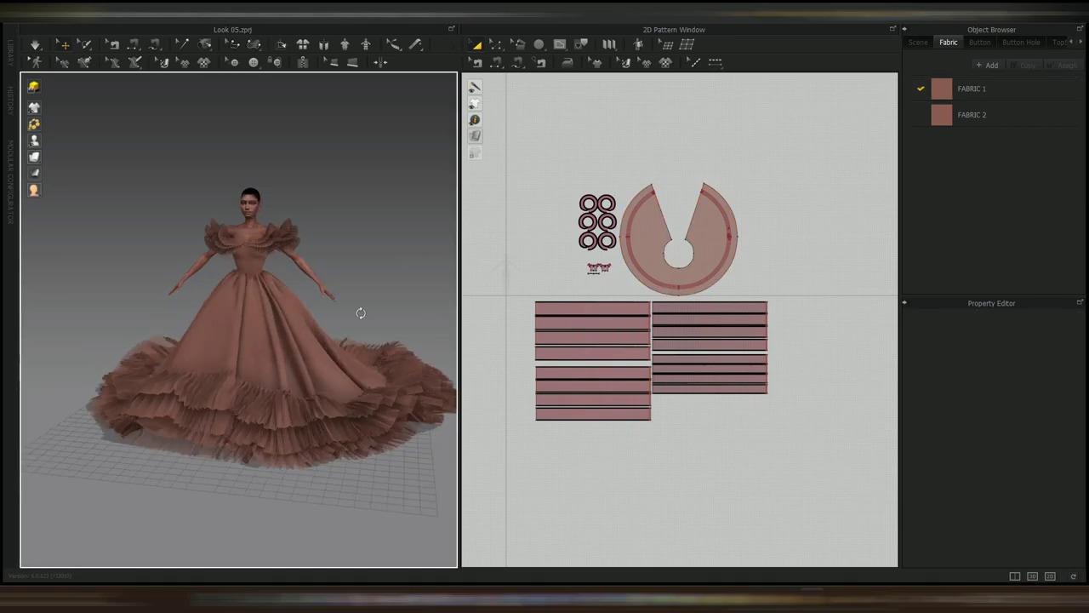
# - Set the colour of both FABRIC 2 and FABRIC 1 to white at 100 opacity
pyautogui.click(1003, 116)
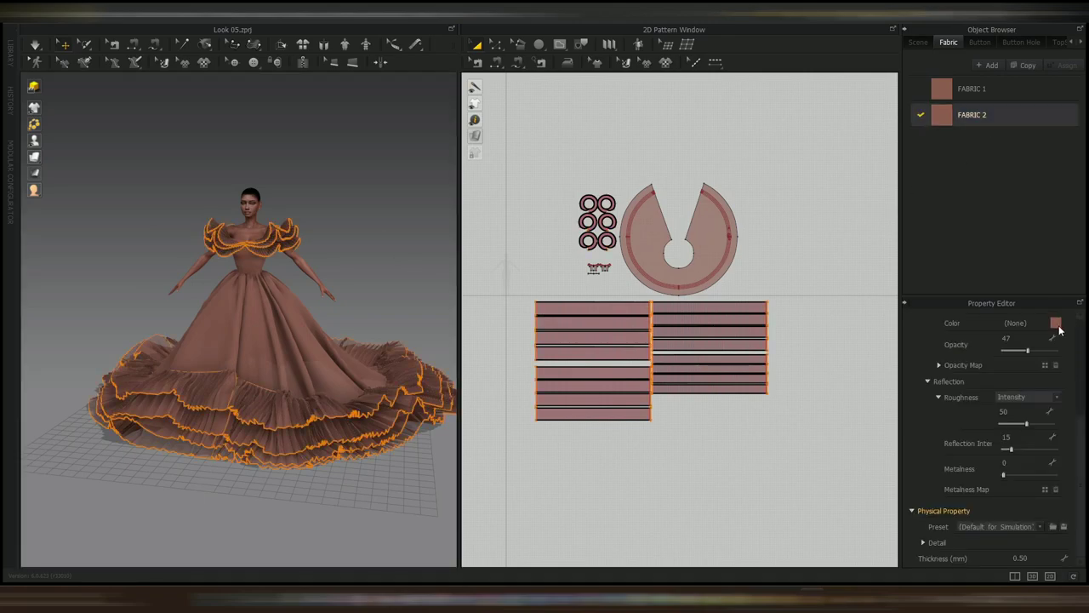
pyautogui.click(1058, 326)
pyautogui.click(348, 382)
pyautogui.click(513, 430)
pyautogui.click(1003, 88)
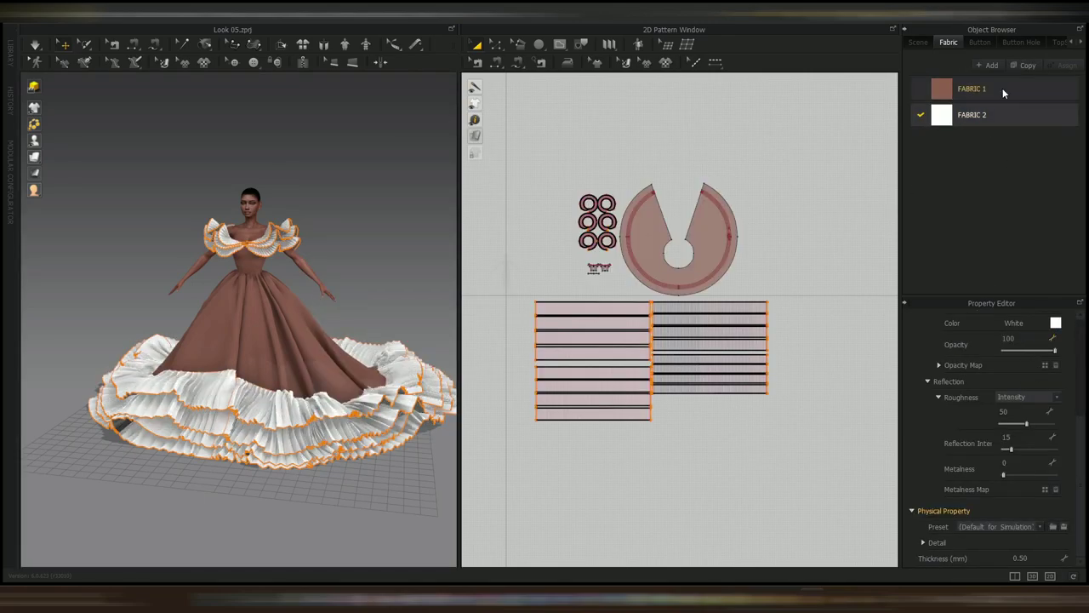
pyautogui.click(1056, 323)
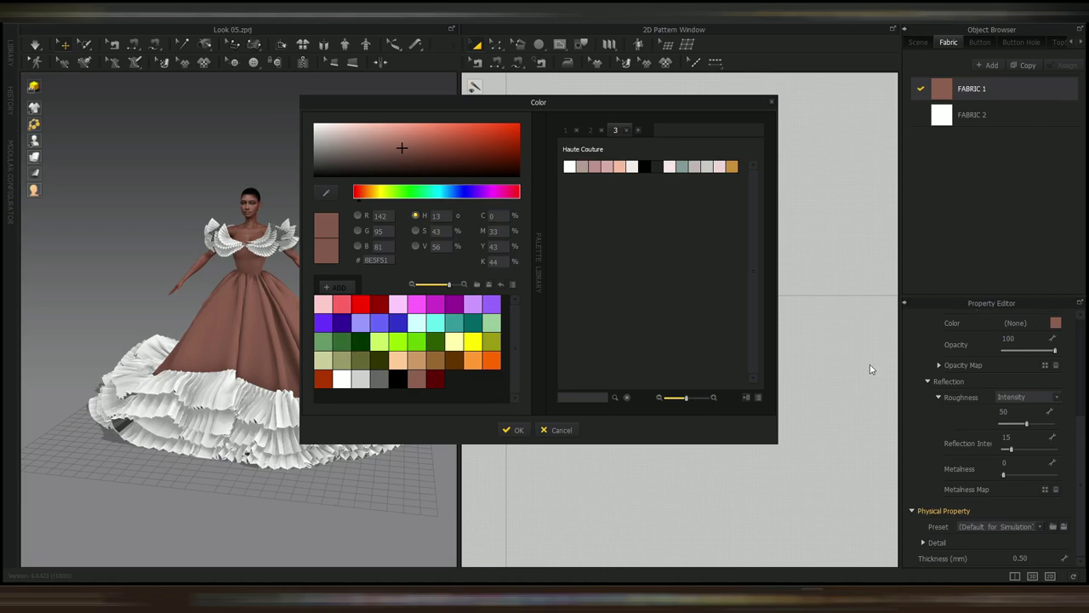
pyautogui.click(347, 379)
pyautogui.click(514, 430)
# - Export the gown as an OBJ file named Look 05 with unified UV coordinates
pyautogui.click(162, 185)
pyautogui.click(34, 16)
pyautogui.moveTo(69, 135)
pyautogui.click(162, 136)
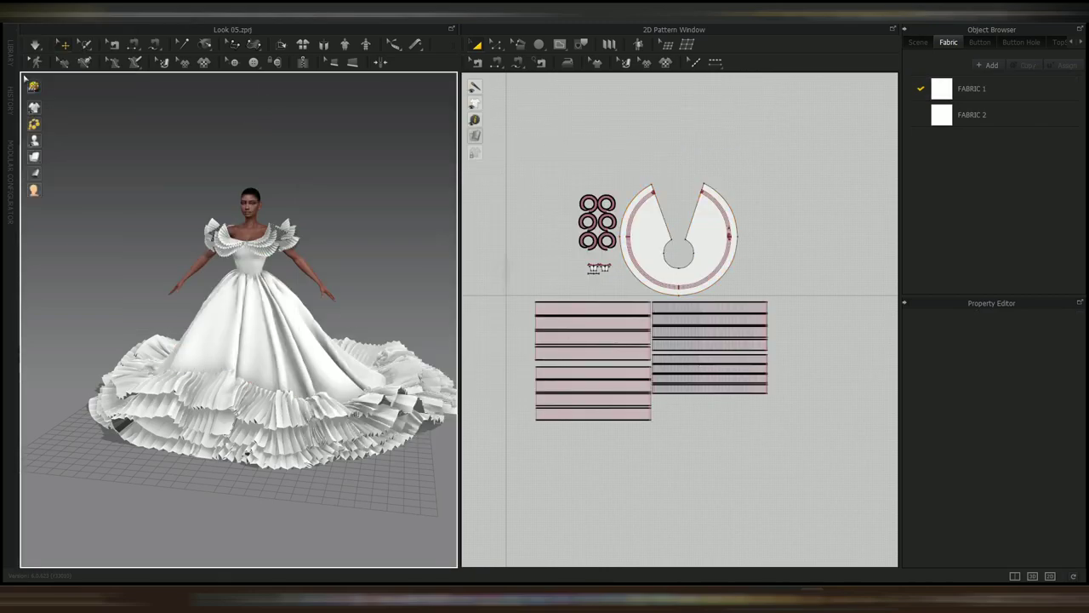
pyautogui.click(34, 15)
pyautogui.click(162, 135)
pyautogui.doubleClick(187, 162)
pyautogui.click(182, 349)
pyautogui.hotkey('ctrl', 'l')
pyautogui.write('LoLook 05')
pyautogui.press('Return')
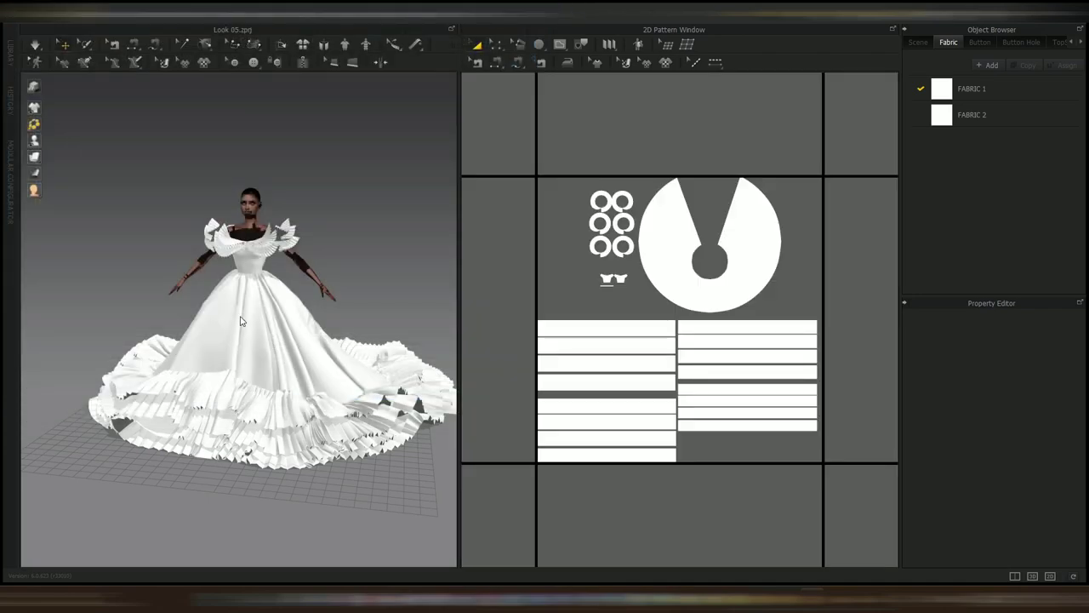
pyautogui.click(584, 527)
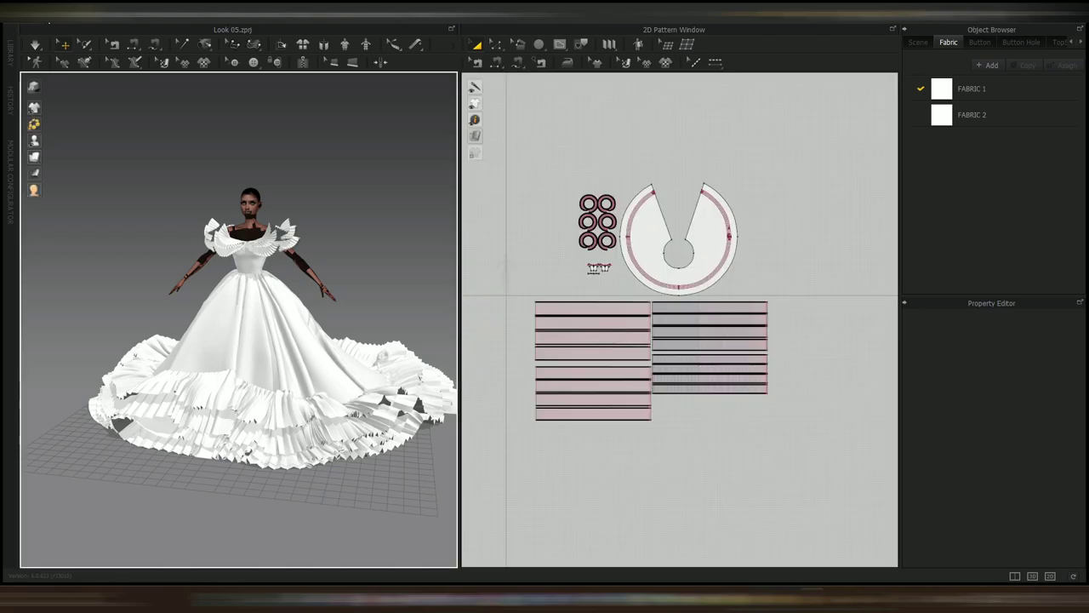
pyautogui.click(26, 11)
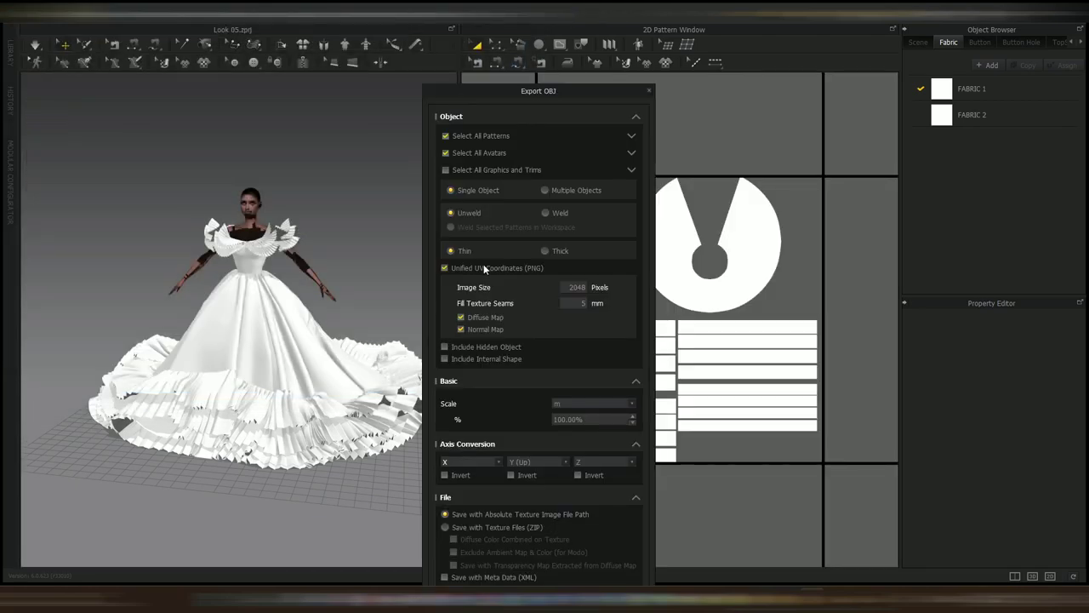
pyautogui.click(651, 91)
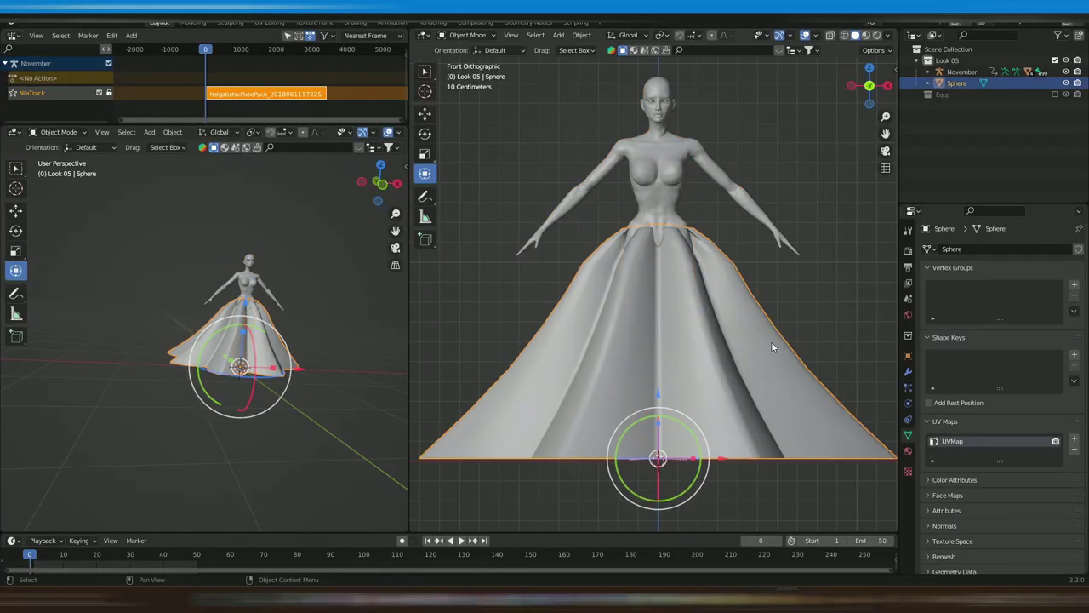
# - Switch to Blender, delete the old skirt object around the figure's legs and import Look 05.obj in its place
pyautogui.press('Delete')
pyautogui.click(32, 26)
pyautogui.moveTo(49, 175)
pyautogui.click(196, 309)
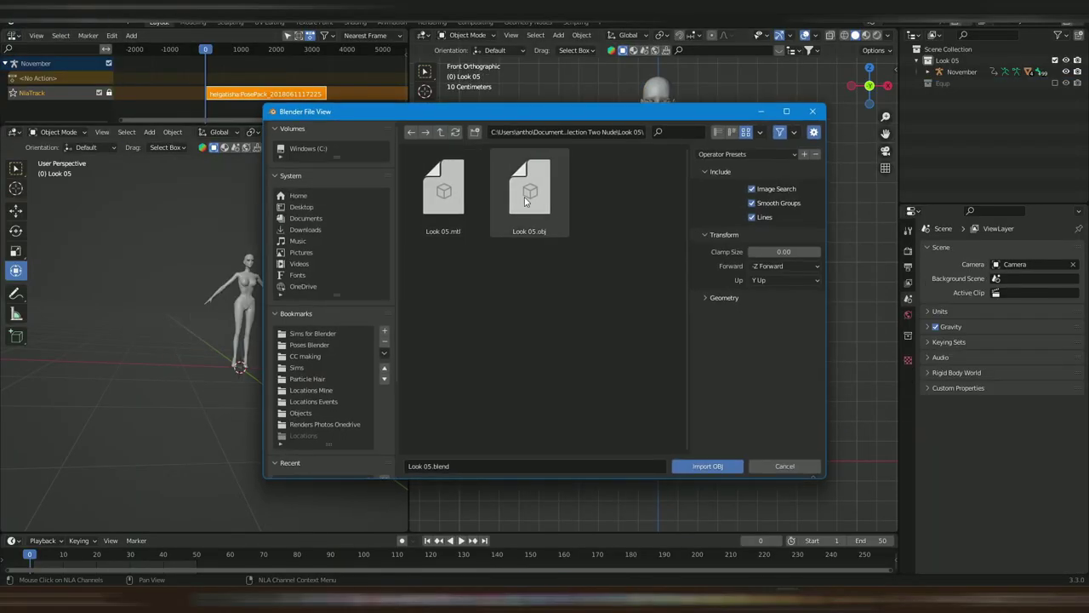
pyautogui.click(524, 196)
pyautogui.click(706, 466)
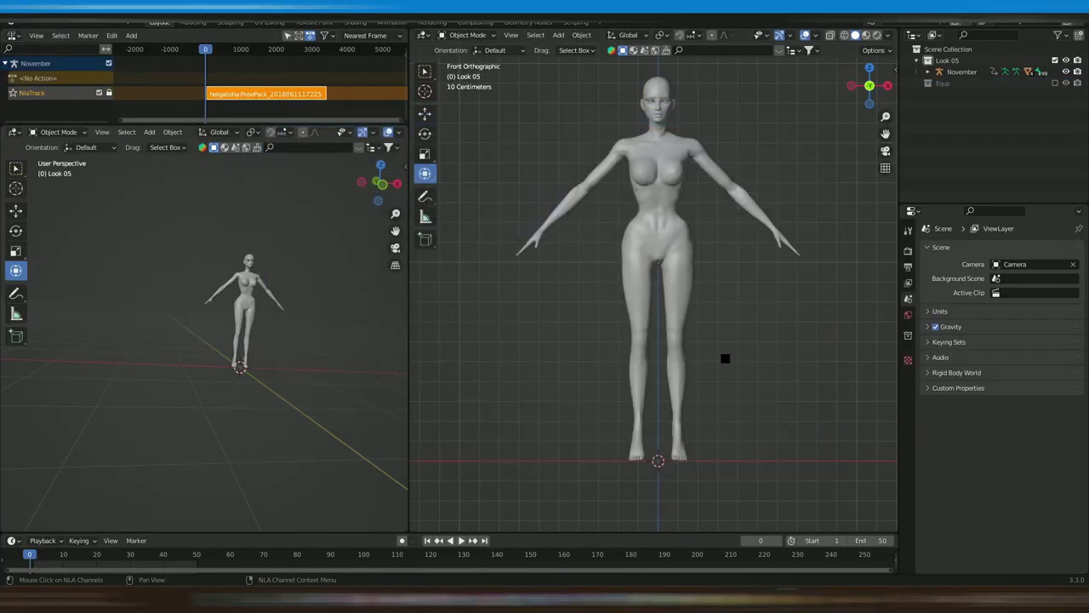
pyautogui.moveTo(725, 364); pyautogui.dragTo(683, 311, button='middle')
pyautogui.scroll(-6, 783, 350)
pyautogui.press('KP_1')
pyautogui.scroll(4, 718, 304)
# - Clean up the imported gown's mesh in Edit Mode by merging vertices by distance and recalculating the normals
pyautogui.click(681, 315)
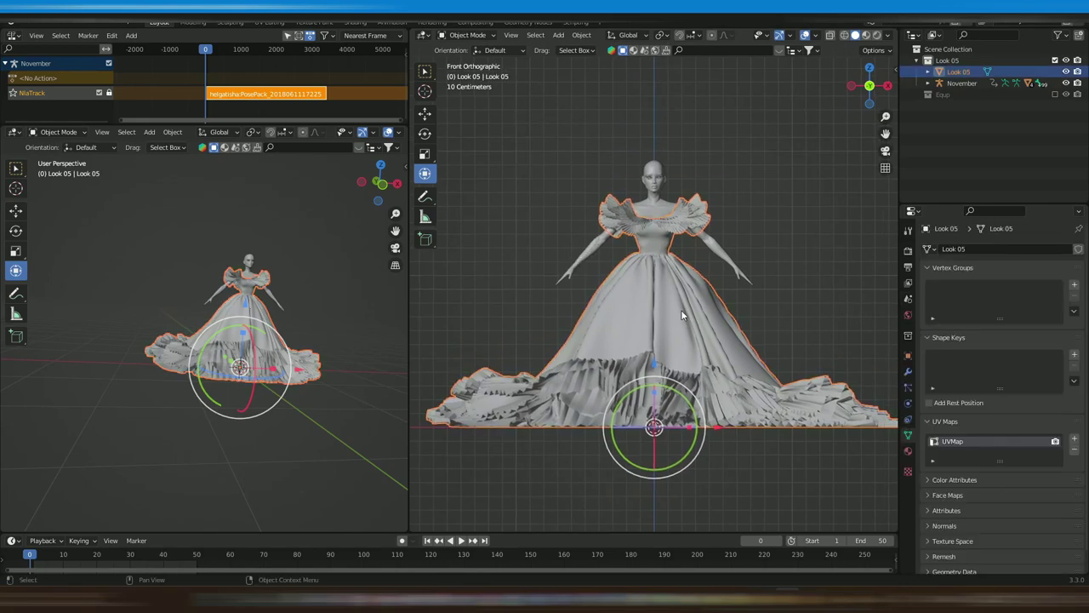
pyautogui.press('Tab')
pyautogui.click(616, 34)
pyautogui.moveTo(673, 292)
pyautogui.click(750, 372)
pyautogui.click(617, 35)
pyautogui.moveTo(652, 221)
pyautogui.click(728, 234)
pyautogui.scroll(3, 782, 276)
pyautogui.press('Tab')
# - In Sculpt Mode, smooth the pleats along the back neckline ruffles with a Smooth brush of 0.11 m radius and 0.144 strength
pyautogui.moveTo(754, 282); pyautogui.dragTo(653, 307, button='middle')
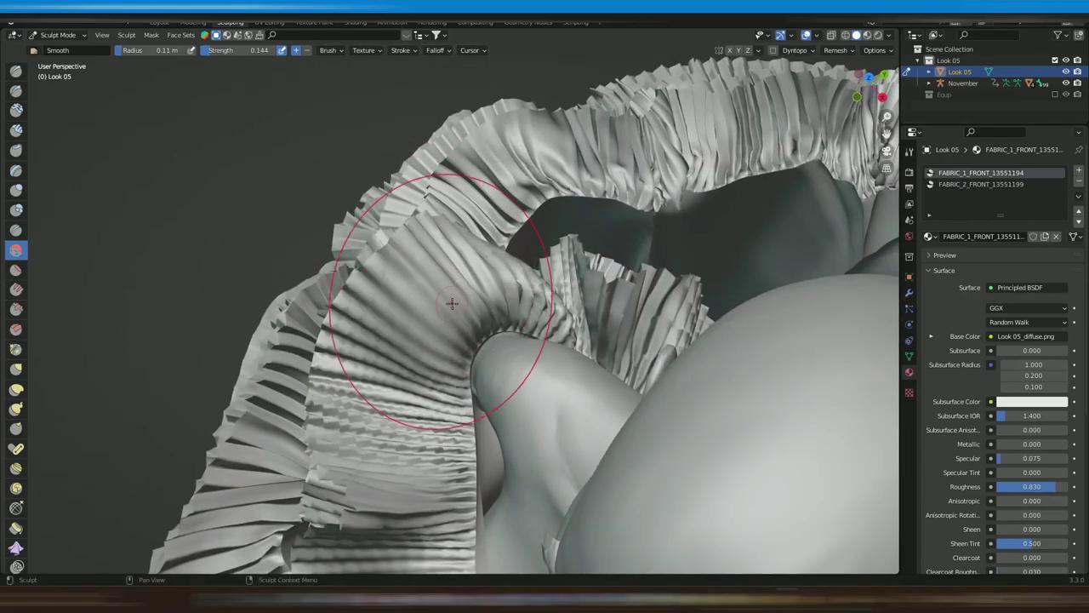
pyautogui.moveTo(452, 303)
pyautogui.mouseDown(button='middle')
pyautogui.moveTo(476, 256)
pyautogui.moveTo(444, 334)
pyautogui.mouseUp(button='middle')
pyautogui.moveTo(450, 438)
pyautogui.mouseDown(button='middle')
pyautogui.moveTo(508, 428)
pyautogui.moveTo(199, 182)
pyautogui.mouseUp(button='middle')
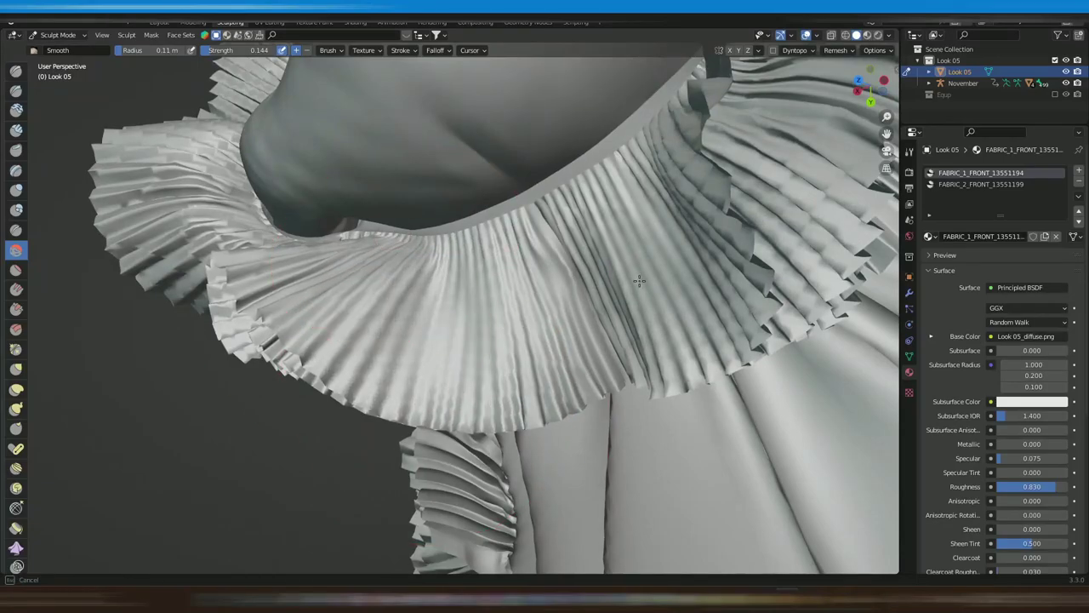
pyautogui.moveTo(639, 281); pyautogui.dragTo(624, 322)
pyautogui.moveTo(625, 268); pyautogui.dragTo(663, 229)
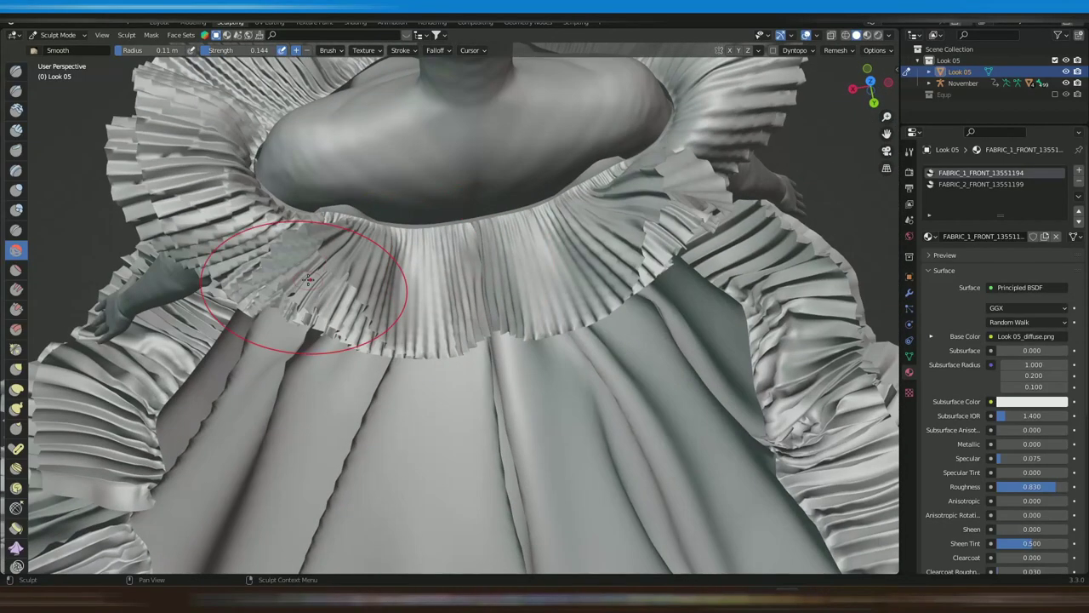
# - Smooth the pleats of the front and shoulder ruffles around the neckline with the Smooth brush at 0.144 strength
pyautogui.moveTo(316, 280)
pyautogui.mouseDown(button='middle')
pyautogui.moveTo(428, 448)
pyautogui.moveTo(409, 425)
pyautogui.mouseUp(button='middle')
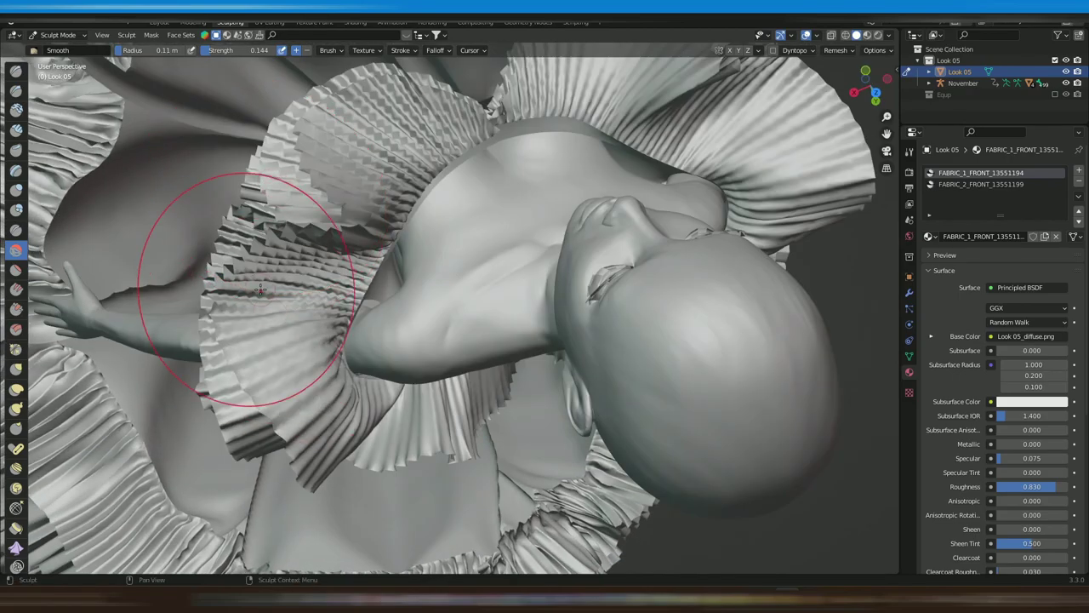
pyautogui.moveTo(261, 290)
pyautogui.mouseDown()
pyautogui.moveTo(394, 146)
pyautogui.moveTo(464, 95)
pyautogui.mouseUp()
pyautogui.moveTo(426, 153); pyautogui.dragTo(217, 308, button='middle')
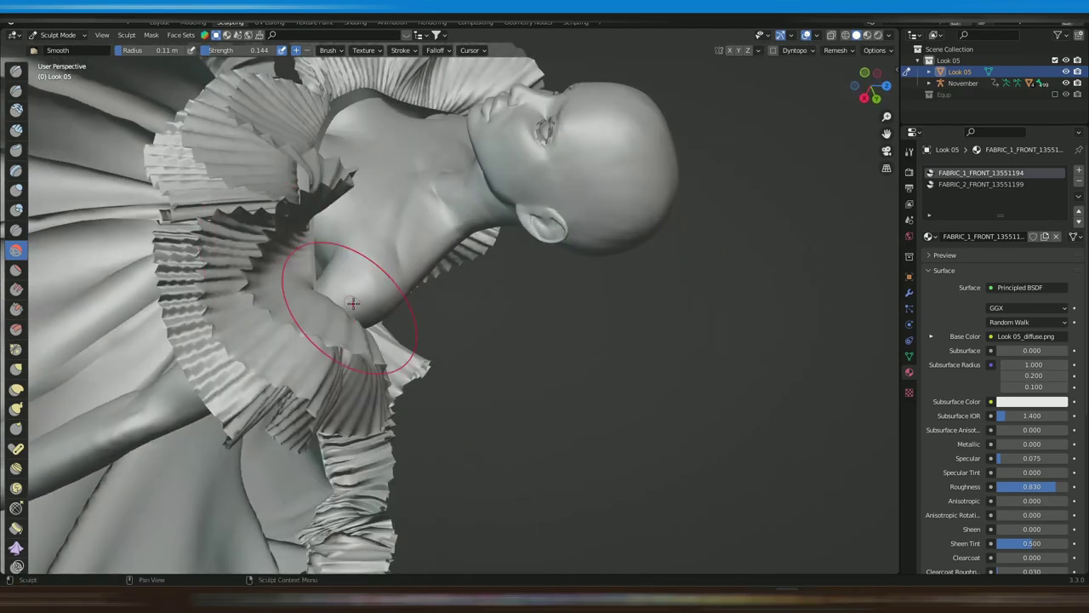
pyautogui.moveTo(353, 299); pyautogui.dragTo(428, 252, button='middle')
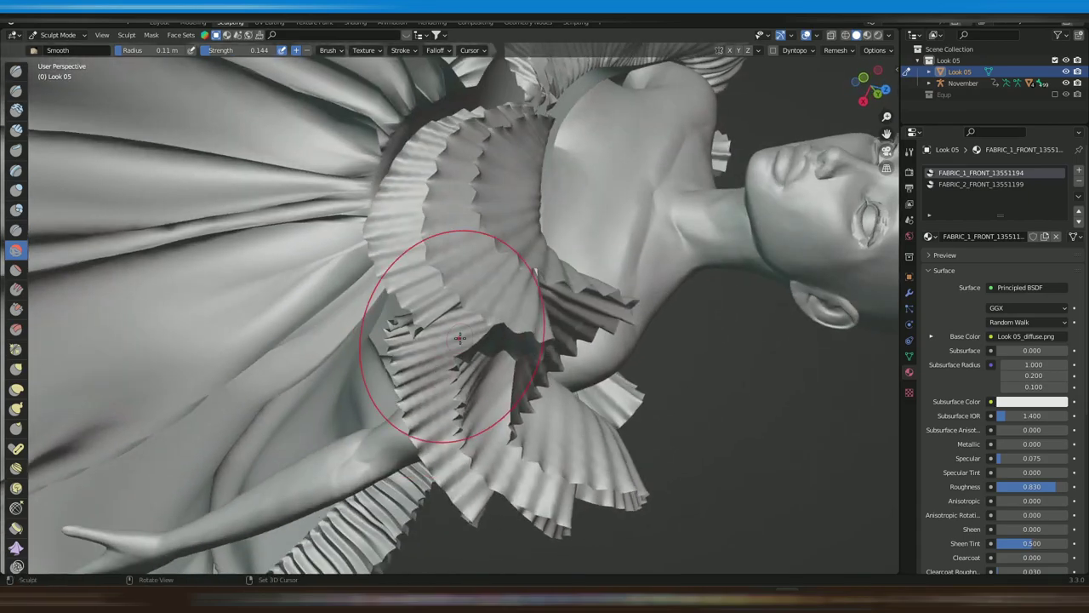
pyautogui.moveTo(450, 340); pyautogui.dragTo(431, 441, button='middle')
pyautogui.moveTo(371, 397)
pyautogui.mouseDown(button='middle')
pyautogui.moveTo(366, 445)
pyautogui.moveTo(405, 357)
pyautogui.moveTo(409, 392)
pyautogui.moveTo(387, 438)
pyautogui.moveTo(426, 366)
pyautogui.moveTo(400, 374)
pyautogui.moveTo(413, 341)
pyautogui.moveTo(369, 261)
pyautogui.mouseUp(button='middle')
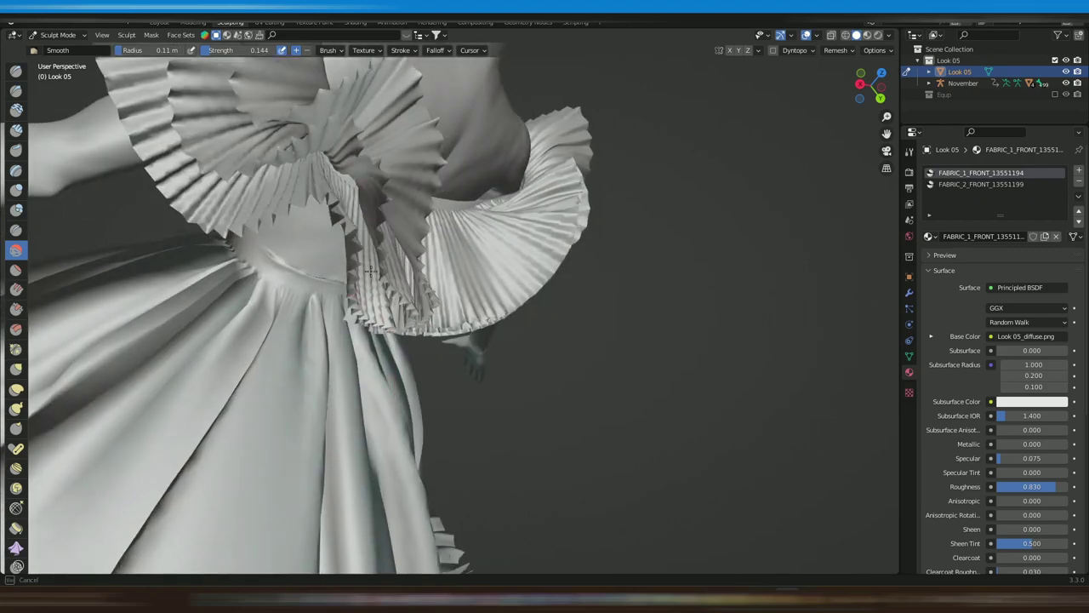
# - Raise the Smooth brush strength to 0.162 and even out the pleats on the underside and sides of the shoulder ruffles
pyautogui.moveTo(308, 203)
pyautogui.mouseDown(button='middle')
pyautogui.moveTo(404, 306)
pyautogui.moveTo(383, 298)
pyautogui.moveTo(408, 265)
pyautogui.mouseUp(button='middle')
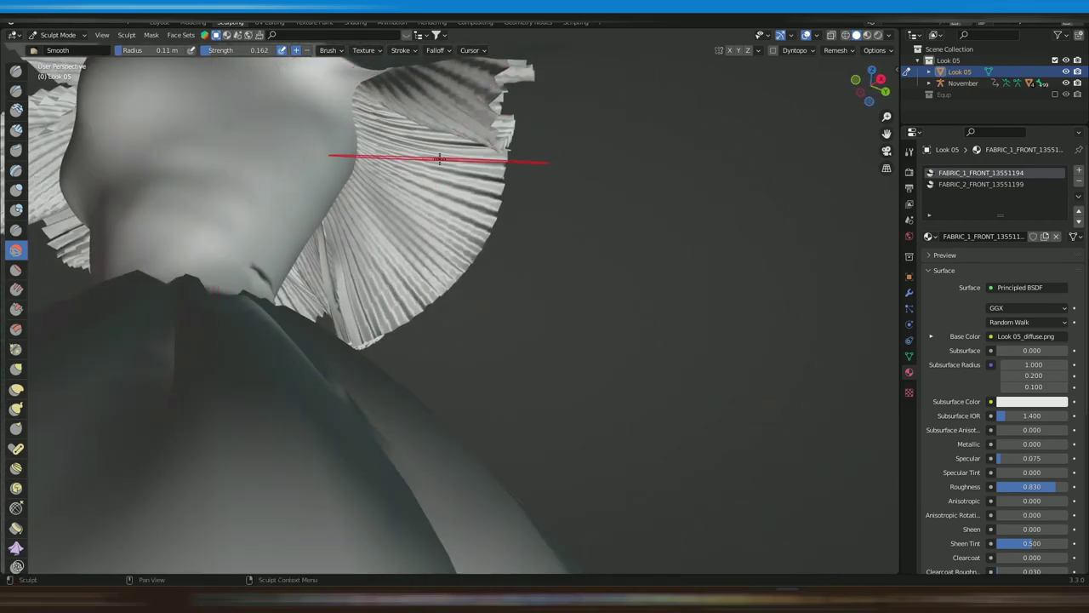
pyautogui.scroll(-6, 436, 154)
pyautogui.scroll(6, 436, 204)
pyautogui.moveTo(432, 209)
pyautogui.mouseDown(button='middle')
pyautogui.moveTo(440, 255)
pyautogui.moveTo(492, 275)
pyautogui.moveTo(576, 142)
pyautogui.mouseUp(button='middle')
pyautogui.moveTo(575, 333)
pyautogui.mouseDown(button='middle')
pyautogui.moveTo(607, 272)
pyautogui.moveTo(464, 264)
pyautogui.moveTo(460, 276)
pyautogui.moveTo(443, 273)
pyautogui.moveTo(448, 283)
pyautogui.mouseUp(button='middle')
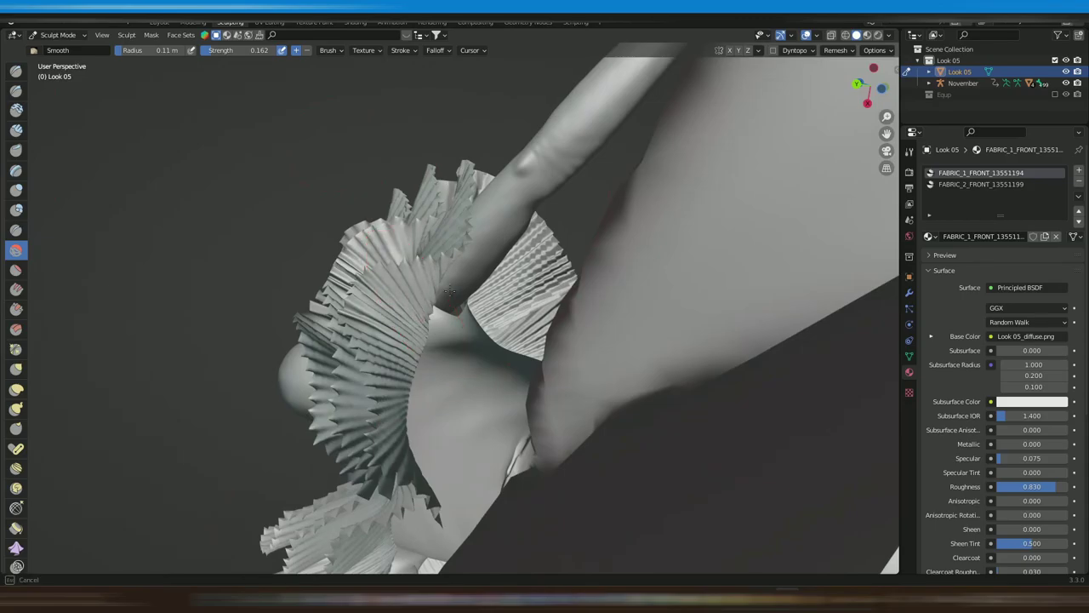
pyautogui.moveTo(459, 231)
pyautogui.mouseDown(button='middle')
pyautogui.moveTo(474, 102)
pyautogui.moveTo(513, 470)
pyautogui.mouseUp(button='middle')
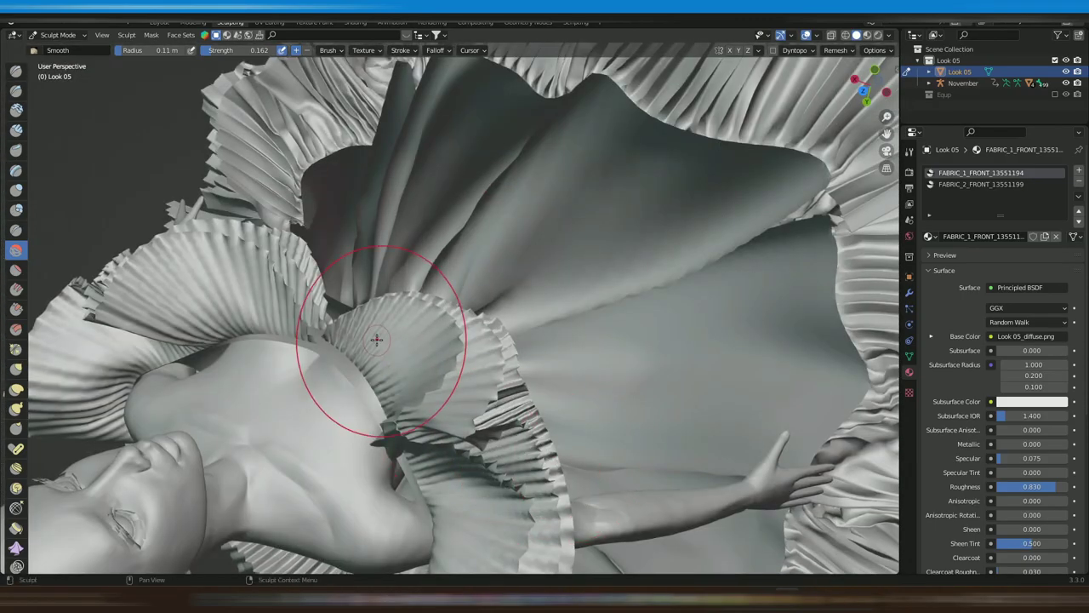
pyautogui.scroll(-4, 377, 340)
pyautogui.moveTo(377, 340); pyautogui.dragTo(537, 286, button='middle')
# - Enlarge the Smooth brush radius to 0.34 m and smooth the pleated hem ruffles all around the skirt from above
pyautogui.press('KP_7')
pyautogui.scroll(-2, 684, 374)
pyautogui.rightClick(285, 136)
pyautogui.moveTo(256, 136); pyautogui.dragTo(281, 136)
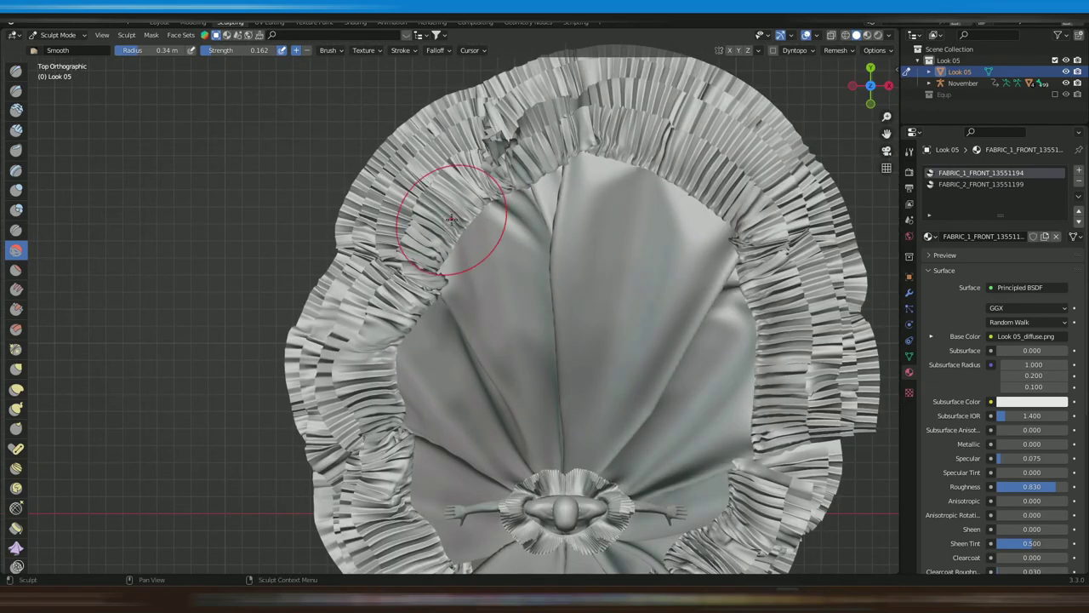
pyautogui.keyDown('shift'); pyautogui.moveTo(383, 542); pyautogui.dragTo(402, 360, button='middle'); pyautogui.keyUp('shift')
pyautogui.moveTo(546, 480); pyautogui.dragTo(695, 449)
pyautogui.keyDown('shift'); pyautogui.moveTo(753, 426); pyautogui.dragTo(596, 410, button='middle'); pyautogui.keyUp('shift')
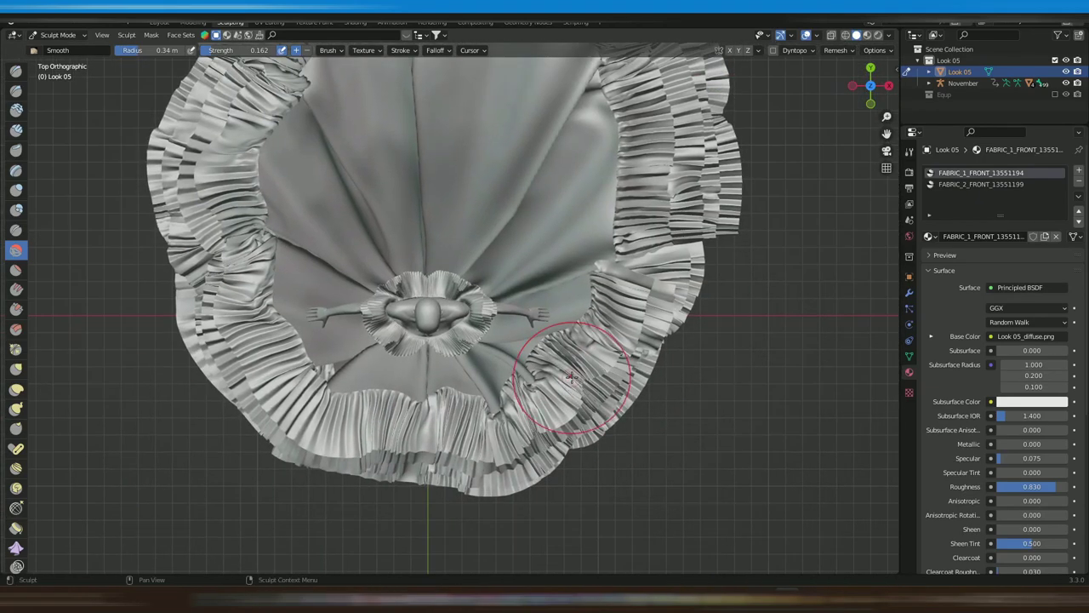
pyautogui.moveTo(649, 240); pyautogui.dragTo(690, 204)
pyautogui.keyDown('shift'); pyautogui.moveTo(629, 119); pyautogui.dragTo(618, 319, button='middle'); pyautogui.keyUp('shift')
# - Smooth the skirt and its hem ruffles from the front, with a side check of the skirt's profile
pyautogui.press('KP_1')
pyautogui.scroll(3, 511, 243)
pyautogui.moveTo(385, 238)
pyautogui.keyDown('shift'); pyautogui.mouseDown(button='middle')
pyautogui.moveTo(499, 258)
pyautogui.moveTo(533, 188)
pyautogui.mouseUp(button='middle'); pyautogui.keyUp('shift')
pyautogui.moveTo(503, 212)
pyautogui.mouseDown()
pyautogui.moveTo(683, 294)
pyautogui.moveTo(673, 365)
pyautogui.moveTo(372, 317)
pyautogui.mouseUp()
pyautogui.press('KP_3')
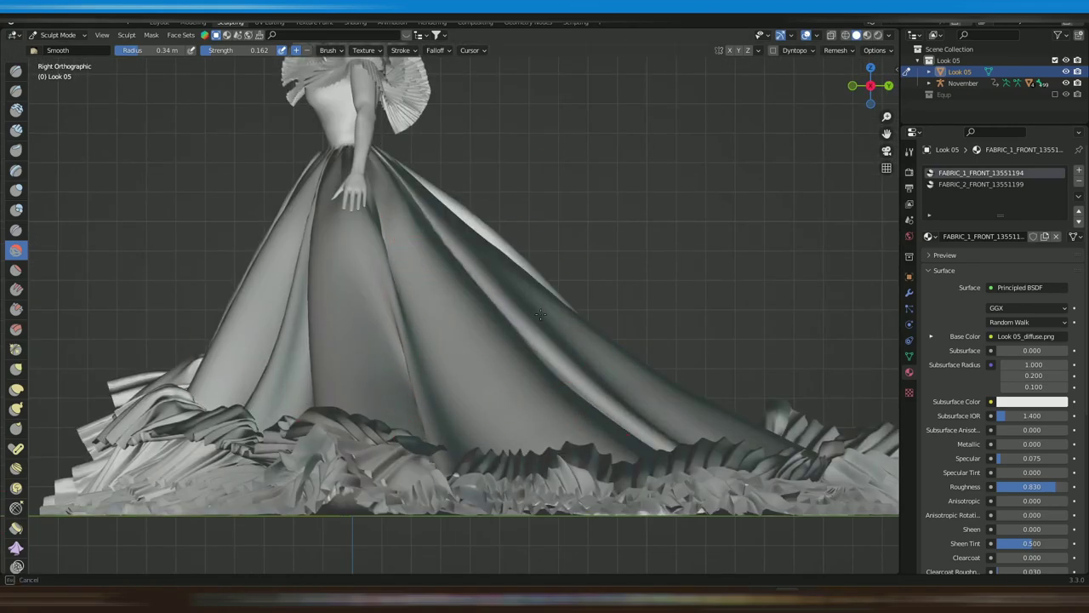
# - Smooth the folds and ruffles on the skirt's back and on its left side
pyautogui.press('ctrl+KP_1')
pyautogui.keyDown('shift'); pyautogui.moveTo(868, 190); pyautogui.dragTo(626, 197, button='middle'); pyautogui.keyUp('shift')
pyautogui.moveTo(835, 364); pyautogui.dragTo(511, 404)
pyautogui.keyDown('shift'); pyautogui.moveTo(528, 400); pyautogui.dragTo(545, 380, button='middle'); pyautogui.keyUp('shift')
pyautogui.press('KP_3')
pyautogui.press('ctrl+KP_3')
pyautogui.moveTo(595, 320)
pyautogui.mouseDown()
pyautogui.moveTo(678, 267)
pyautogui.moveTo(749, 256)
pyautogui.mouseUp()
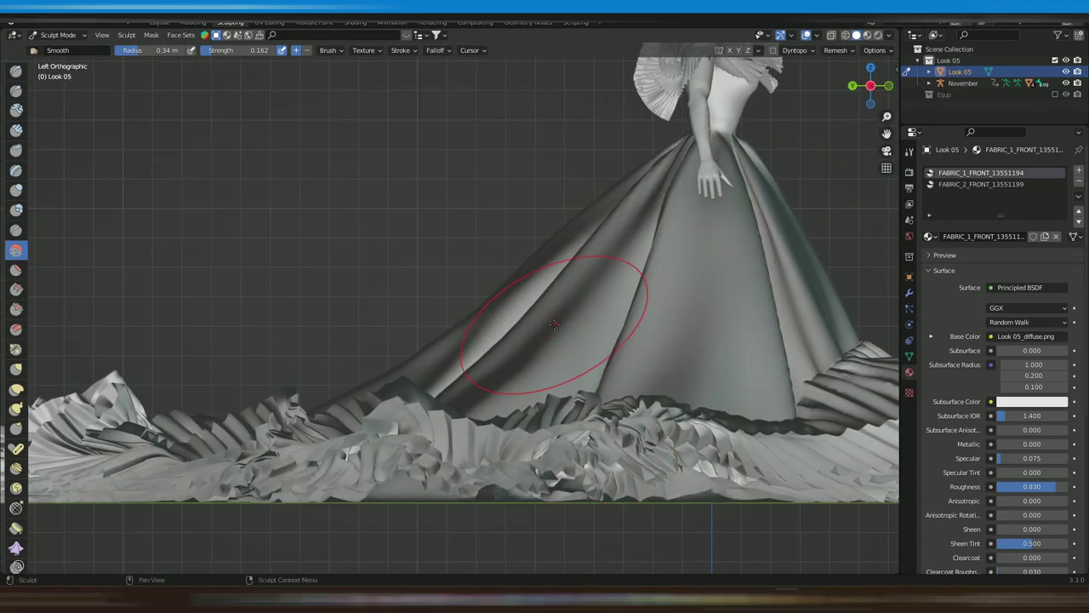
pyautogui.keyDown('shift'); pyautogui.moveTo(830, 281); pyautogui.dragTo(688, 304, button='middle'); pyautogui.keyUp('shift')
# - Examine the whole smoothed gown from the front and at an angle, including the shoulder ruffles and hem
pyautogui.press('KP_1')
pyautogui.scroll(5, 688, 304)
pyautogui.keyDown('shift'); pyautogui.moveTo(542, 77); pyautogui.dragTo(542, 335, button='middle'); pyautogui.keyUp('shift')
pyautogui.scroll(-5, 693, 260)
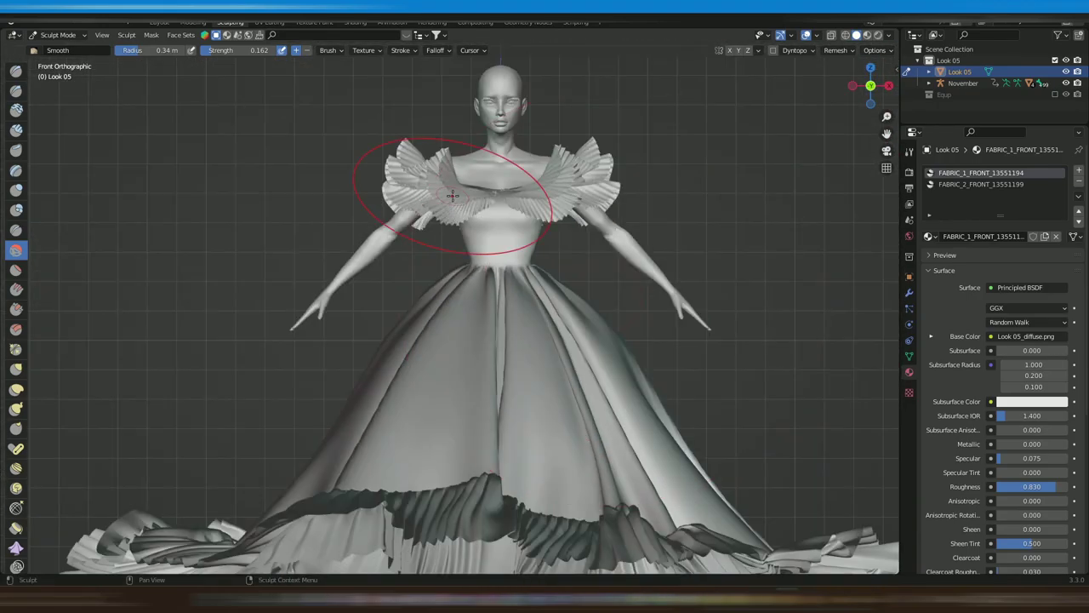
pyautogui.scroll(-3, 453, 196)
pyautogui.moveTo(341, 346); pyautogui.dragTo(405, 410, button='middle')
pyautogui.moveTo(309, 381)
pyautogui.mouseDown(button='middle')
pyautogui.moveTo(437, 384)
pyautogui.moveTo(589, 333)
pyautogui.mouseUp(button='middle')
pyautogui.press('KP_1')
# - Switch to the Shading workspace with rendered shading and assign Nylon Texture Procedural to the gown's first material slot
pyautogui.click(356, 23)
pyautogui.click(879, 35)
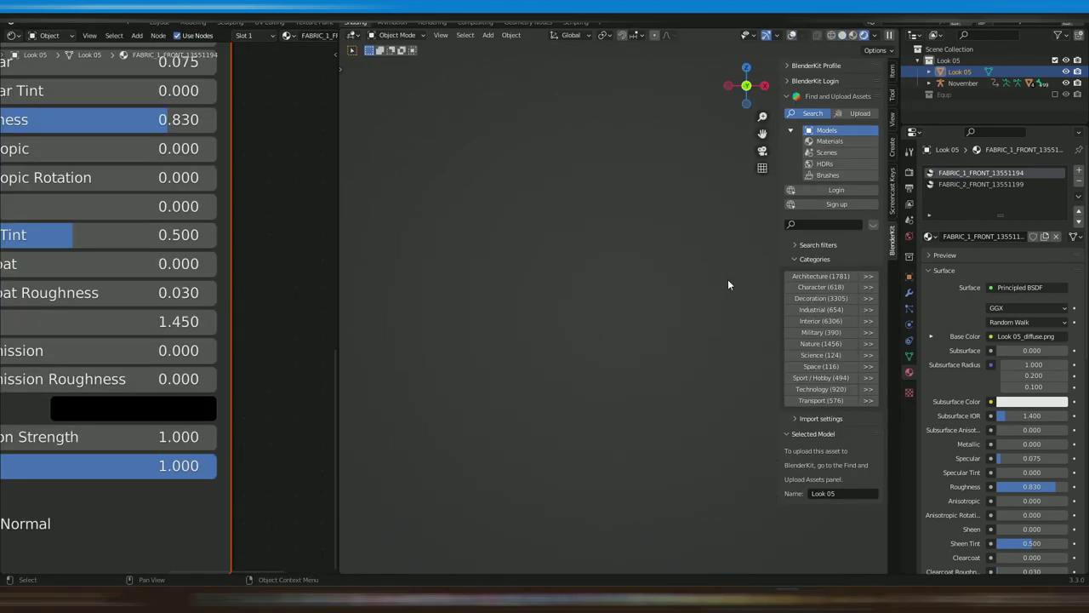
pyautogui.click(931, 238)
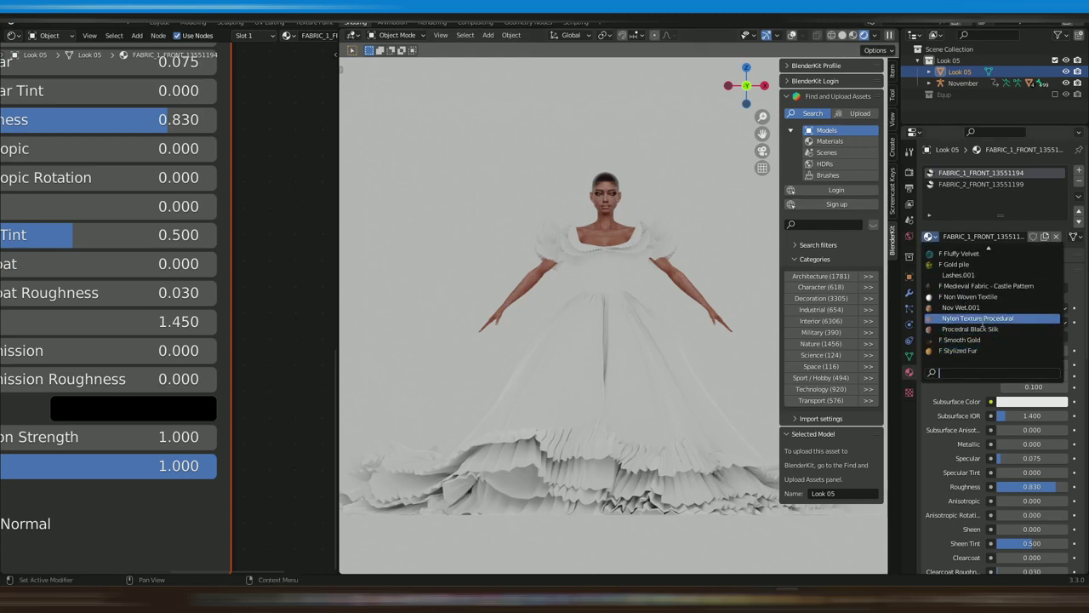
pyautogui.click(1002, 321)
# - Reduce the Alpha of the Nylon Texture Procedural material to 0.9 and further to 0.8
pyautogui.moveTo(274, 366); pyautogui.dragTo(254, 245, button='middle')
pyautogui.doubleClick(253, 244)
pyautogui.write('0.9')
pyautogui.press('Return')
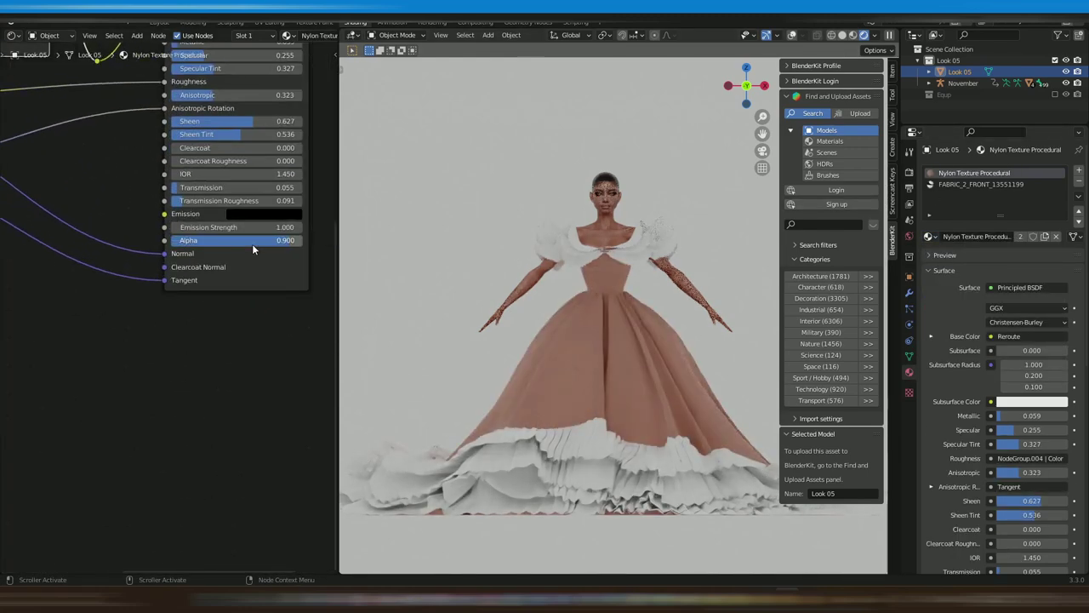
pyautogui.scroll(2, 494, 314)
pyautogui.click(289, 243)
pyautogui.press('Return')
pyautogui.scroll(2, 635, 277)
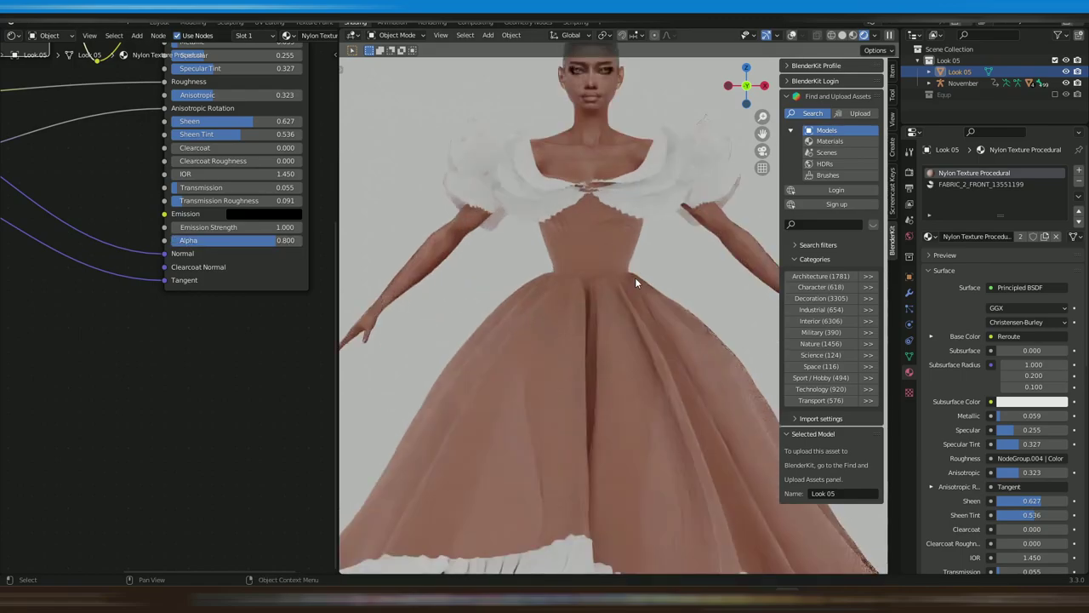
# - Search the BlenderKit materials for nylon and try one of the results on the gown
pyautogui.click(839, 141)
pyautogui.moveTo(18, 78); pyautogui.dragTo(75, 289, button='middle')
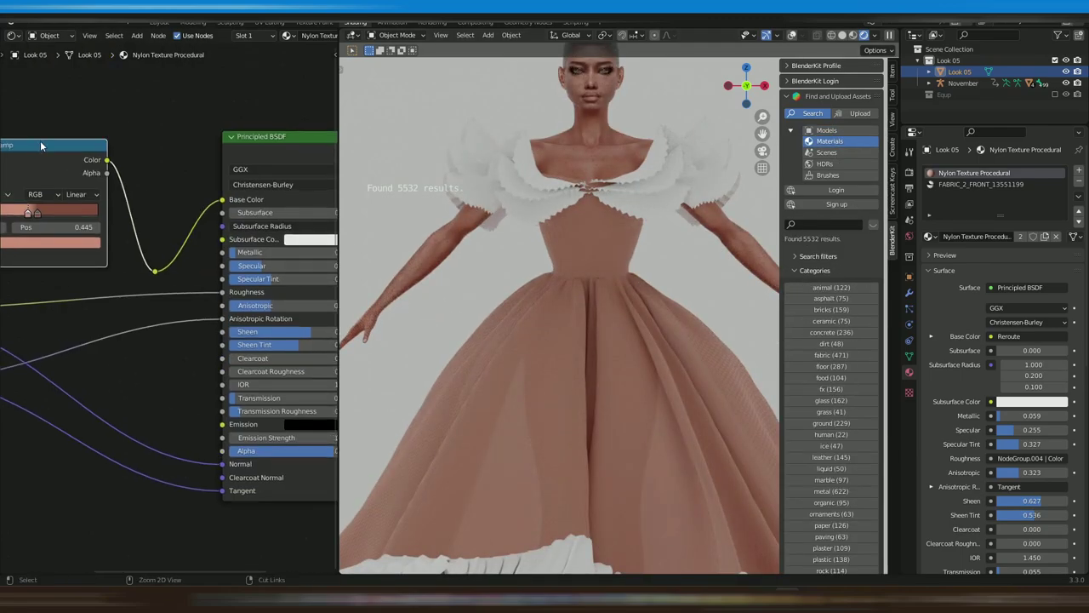
pyautogui.click(841, 224)
pyautogui.write('nylon')
pyautogui.press('Return')
pyautogui.moveTo(594, 120); pyautogui.dragTo(643, 230)
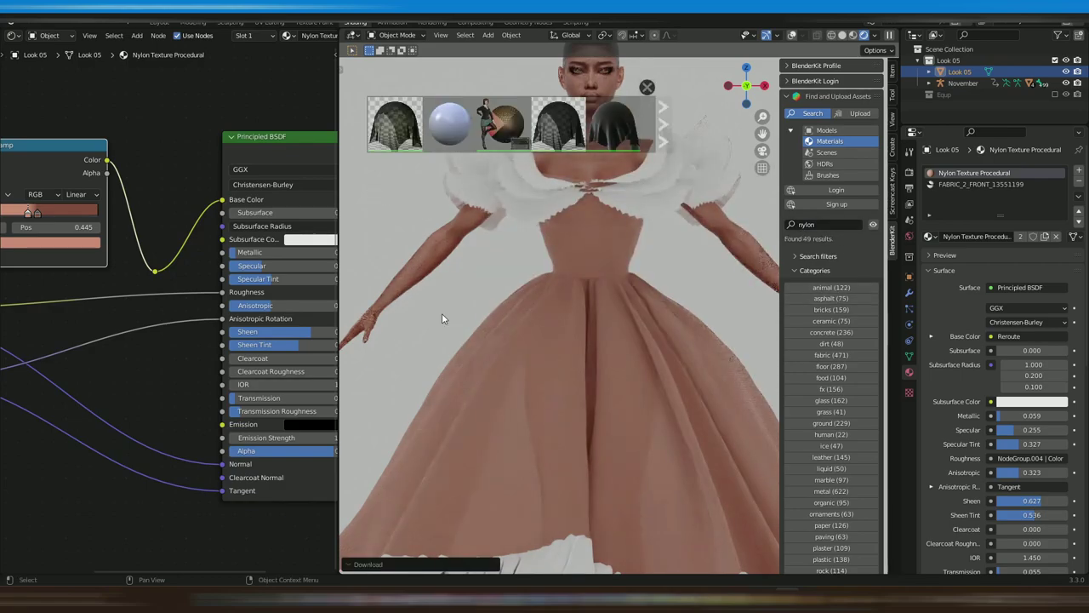
# - Apply the BlenderKit Nylon V2 material to the gown's second slot, FABRIC_2_FRONT, which covers the ruffles
pyautogui.scroll(2, 604, 384)
pyautogui.scroll(7, 604, 383)
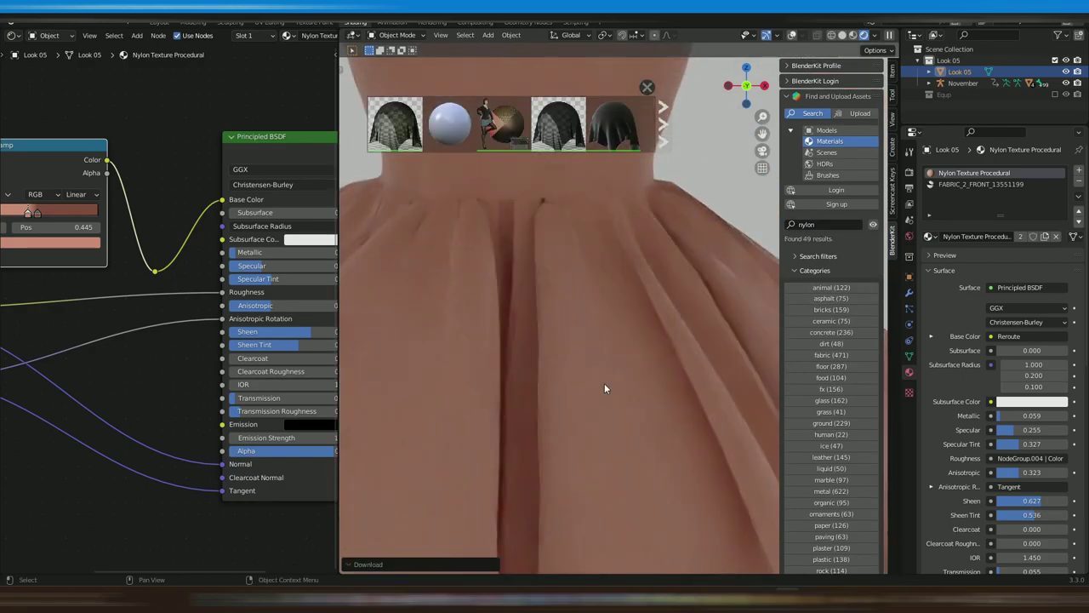
pyautogui.scroll(-4, 605, 383)
pyautogui.scroll(-6, 604, 384)
pyautogui.keyDown('shift'); pyautogui.moveTo(605, 384); pyautogui.dragTo(567, 380, button='middle'); pyautogui.keyUp('shift')
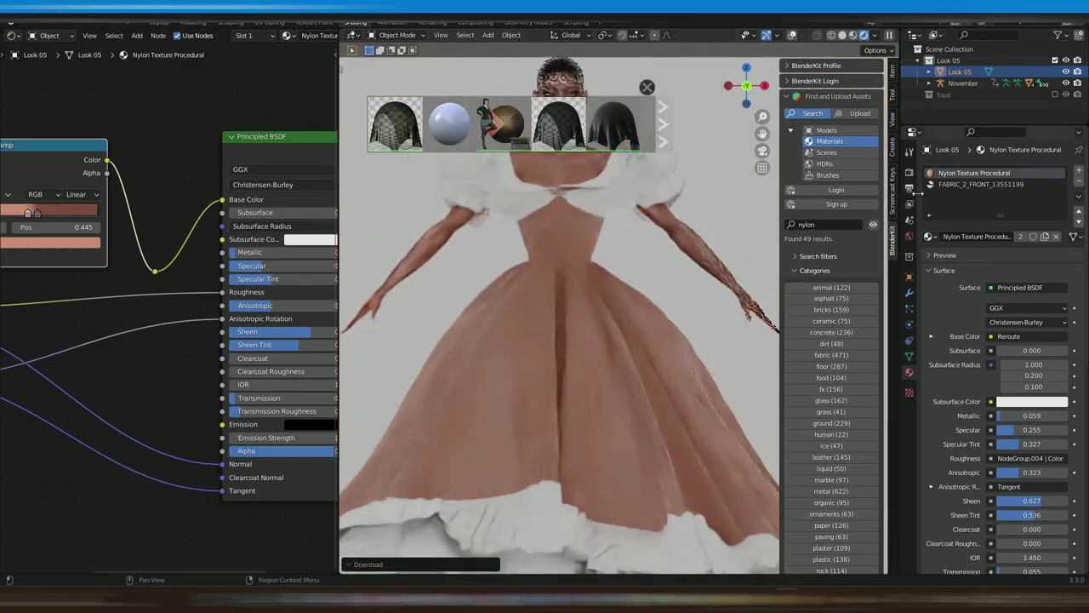
pyautogui.click(958, 185)
pyautogui.click(934, 237)
pyautogui.scroll(-8, 985, 324)
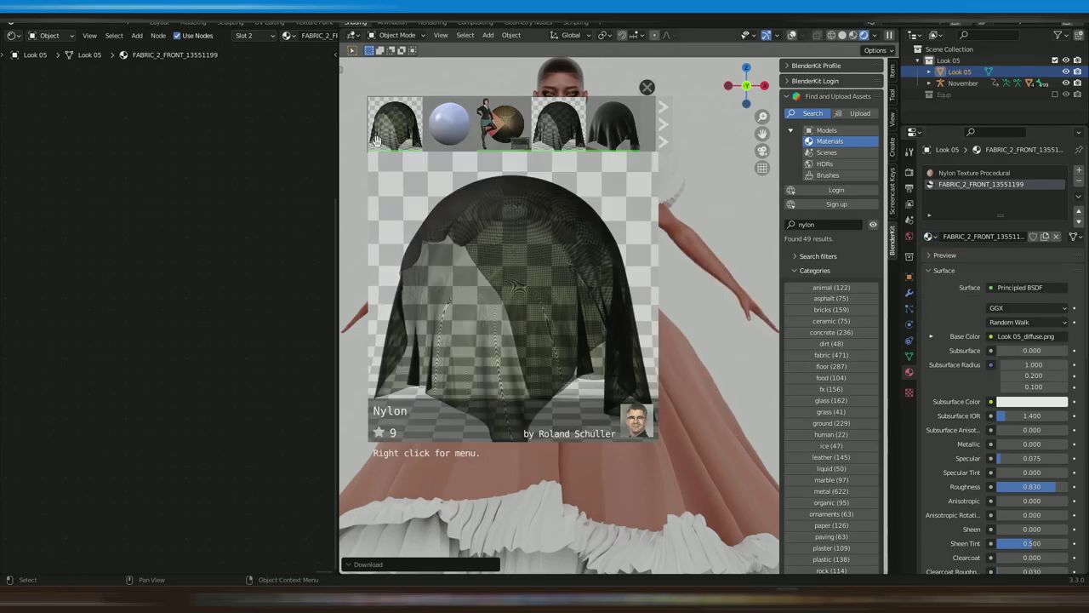
pyautogui.click(572, 137)
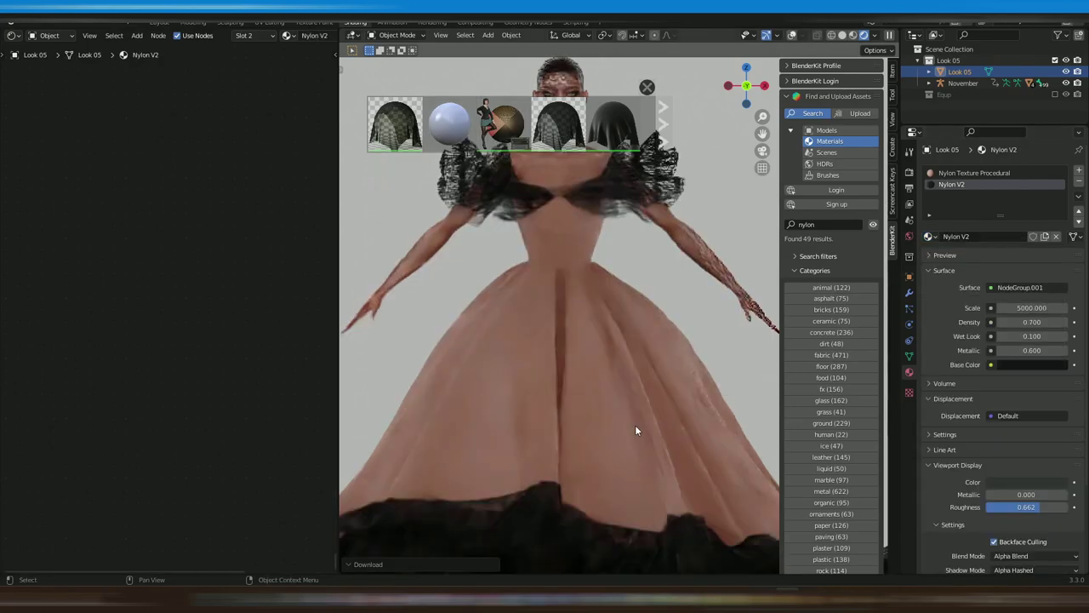
pyautogui.scroll(-3, 635, 425)
pyautogui.scroll(-4, 256, 417)
# - Replace the Nylon V2 node group with the complete node setup copied from the Nylon Texture Procedural material
pyautogui.moveTo(190, 255); pyautogui.dragTo(192, 380, button='middle')
pyautogui.scroll(4, 192, 379)
pyautogui.scroll(3, 176, 286)
pyautogui.moveTo(175, 287); pyautogui.dragTo(237, 388, button='middle')
pyautogui.hotkey('shift', 'a')
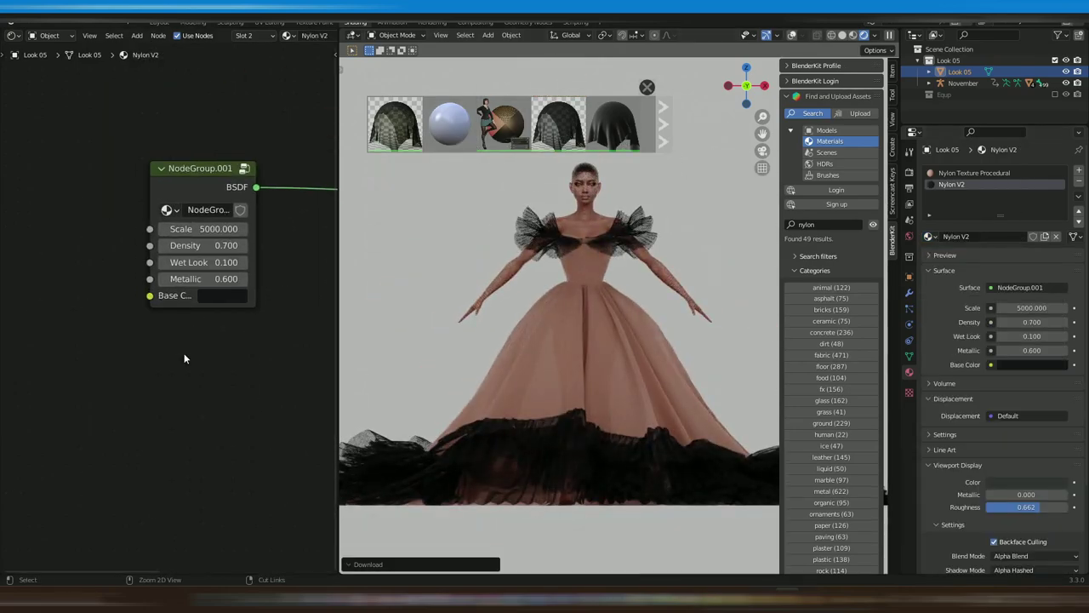
pyautogui.hotkey('ctrl', 'v')
pyautogui.scroll(-4, 177, 328)
pyautogui.press('g')
pyautogui.click(123, 260)
pyautogui.moveTo(123, 264); pyautogui.dragTo(159, 300)
pyautogui.scroll(3, 226, 343)
pyautogui.moveTo(613, 336); pyautogui.dragTo(593, 386, button='middle')
pyautogui.click(970, 173)
pyautogui.scroll(-10, 216, 312)
pyautogui.moveTo(67, 328); pyautogui.dragTo(277, 489)
pyautogui.hotkey('ctrl', 'c')
pyautogui.click(962, 184)
pyautogui.moveTo(63, 184); pyautogui.dragTo(247, 376)
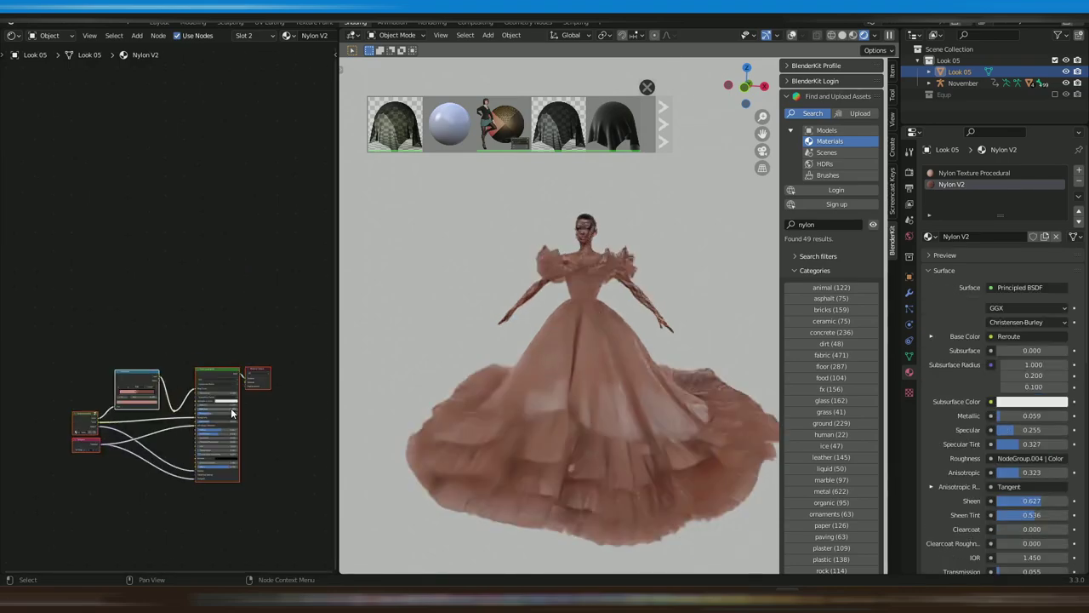
# - Set the Alpha of the ruffles' Nylon V2 material to 0.6
pyautogui.scroll(4, 255, 392)
pyautogui.click(248, 399)
pyautogui.write('0.6')
pyautogui.press('Return')
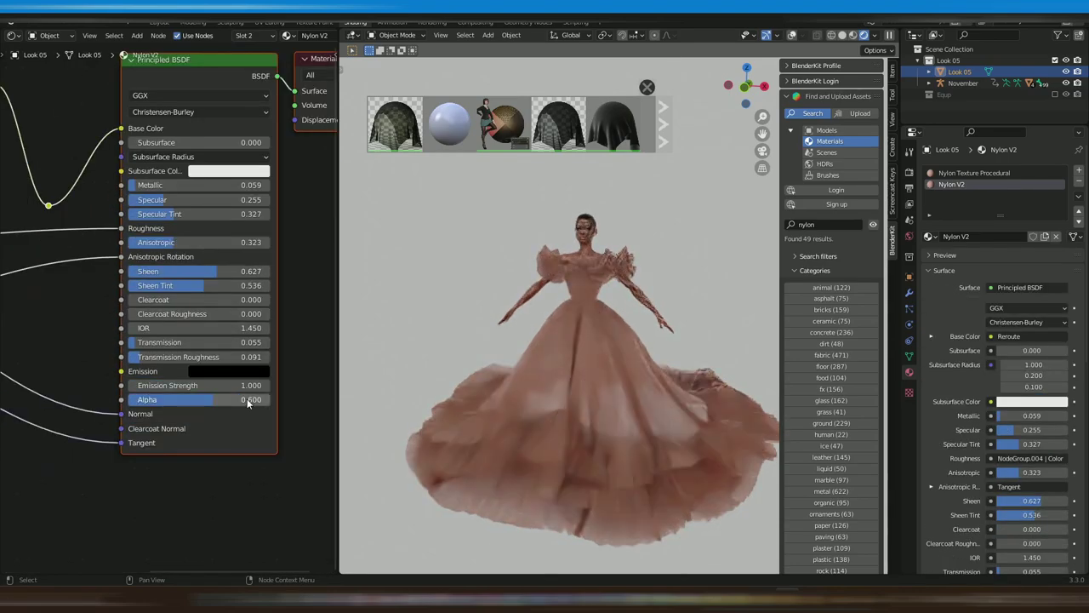
# - Hide the sidebar and the material results, and view the gown through the camera with the render settings open
pyautogui.press('n')
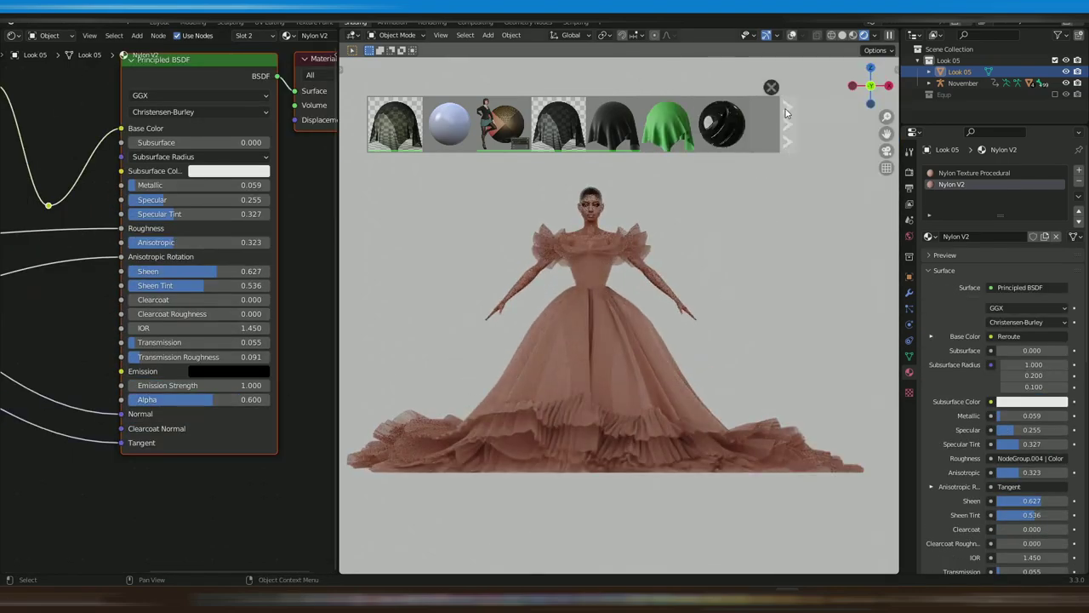
pyautogui.click(756, 88)
pyautogui.click(910, 171)
pyautogui.press('KP_0')
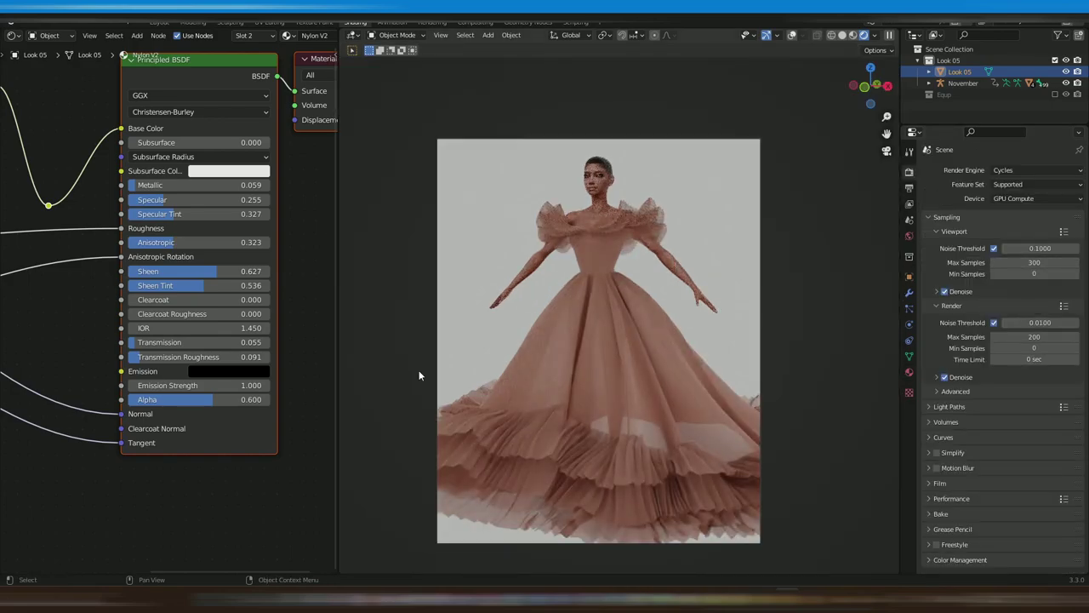
# - In the Layout workspace, enable the Equp collection and adjust Camera's position, angle and focal length to frame the whole gown
pyautogui.click(160, 23)
pyautogui.press('KP_0')
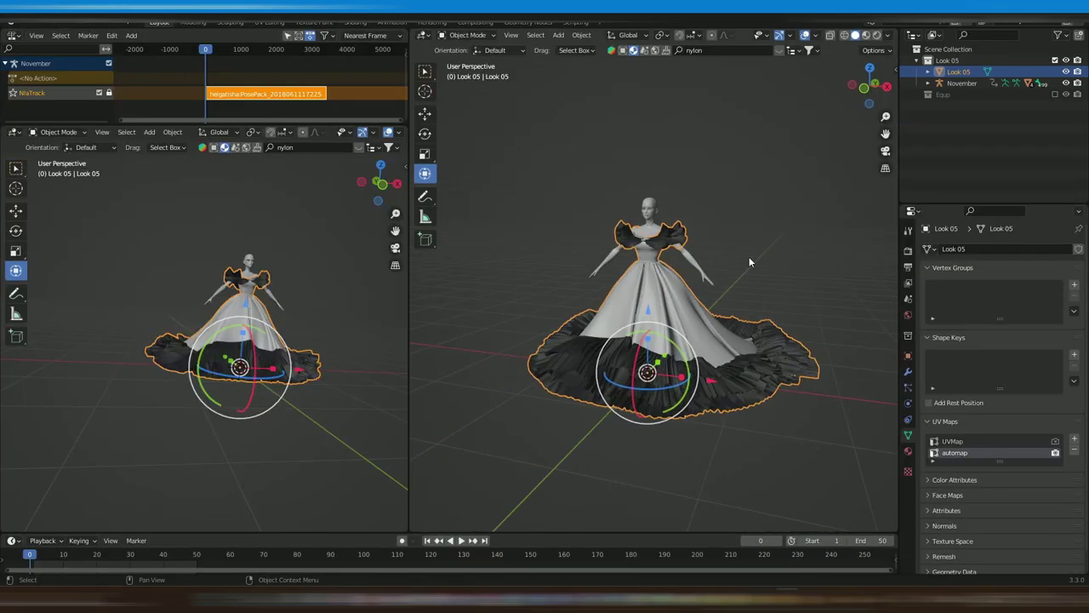
pyautogui.scroll(-5, 305, 361)
pyautogui.press('KP_7')
pyautogui.click(1056, 95)
pyautogui.click(988, 118)
pyautogui.moveTo(243, 422); pyautogui.dragTo(273, 484)
pyautogui.moveTo(1027, 304); pyautogui.dragTo(999, 303)
pyautogui.moveTo(288, 507); pyautogui.dragTo(289, 505)
# - Set the output resolution to 2700 × 2160 px and rotate Camera slightly to reframe the gown
pyautogui.click(908, 267)
pyautogui.click(1031, 263)
pyautogui.write('2700')
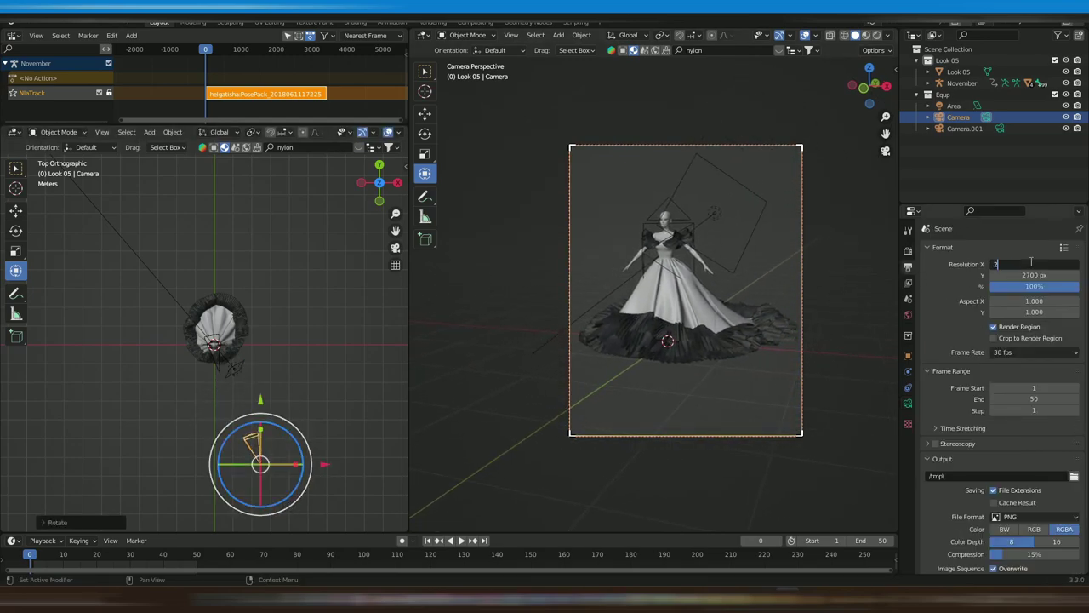
pyautogui.press('Tab')
pyautogui.write('2160')
pyautogui.press('Return')
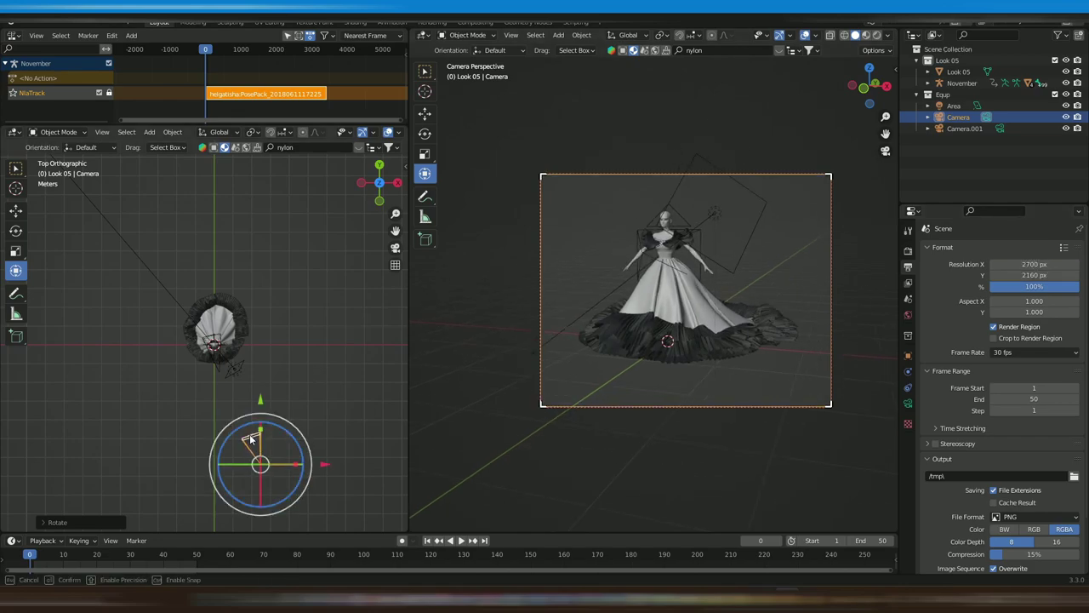
pyautogui.moveTo(253, 440); pyautogui.dragTo(252, 431)
pyautogui.click(788, 165)
# - Check the view through Camera.001, exclude the Equp collection and select the gown in front view
pyautogui.click(1000, 129)
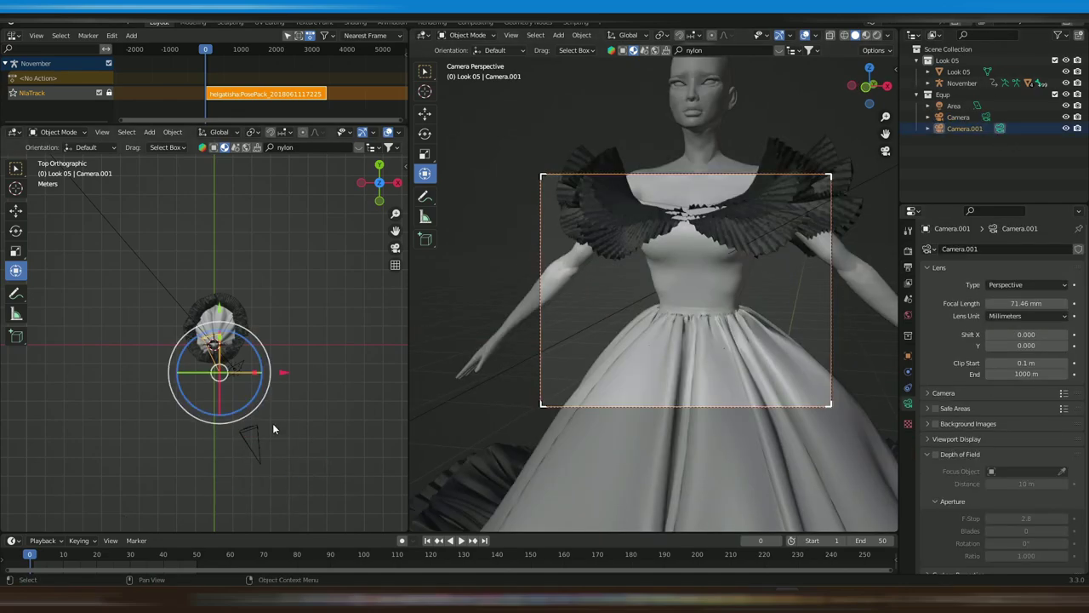
pyautogui.click(1055, 94)
pyautogui.press('KP_1')
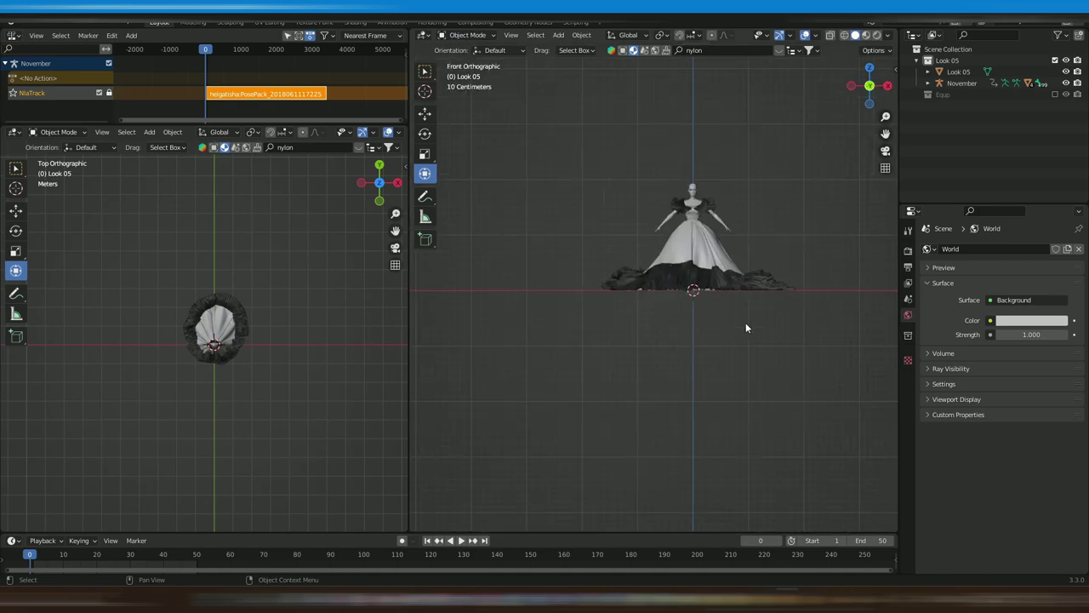
pyautogui.scroll(6, 695, 234)
pyautogui.click(653, 324)
# - Append the s4studio_mesh_1 object from the dress mesh reference .blend file
pyautogui.click(24, 23)
pyautogui.click(47, 146)
pyautogui.click(304, 356)
pyautogui.scroll(-4, 552, 338)
pyautogui.doubleClick(552, 338)
pyautogui.scroll(-8, 552, 338)
pyautogui.scroll(-3, 543, 279)
pyautogui.click(717, 133)
pyautogui.doubleClick(450, 242)
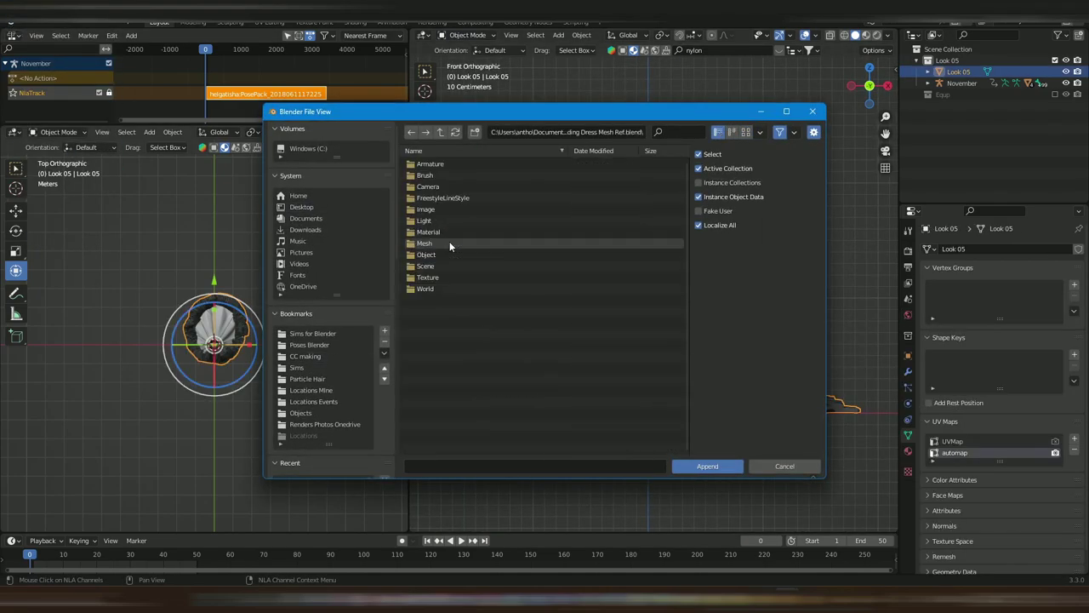
pyautogui.doubleClick(434, 255)
pyautogui.doubleClick(440, 300)
# - Delete the appended bone_bone_shape and rig objects, and nudge s4studio_mesh_1 slightly upward
pyautogui.click(971, 71)
pyautogui.keyDown('ctrl'); pyautogui.click(955, 105); pyautogui.keyUp('ctrl')
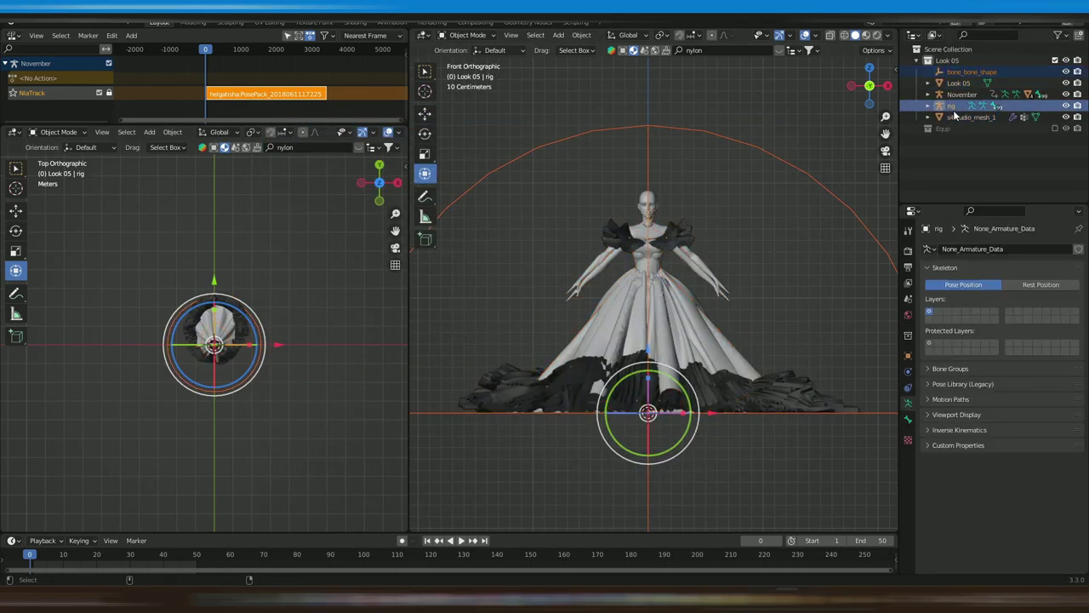
pyautogui.press('Delete')
pyautogui.click(969, 73)
pyautogui.click(964, 95)
pyautogui.moveTo(648, 350); pyautogui.dragTo(648, 345)
# - Add a Data Transfer modifier to Look 05 with s4studio_mesh_1 as source and Vertex Data enabled for Vertex Groups
pyautogui.click(961, 72)
pyautogui.click(908, 372)
pyautogui.click(957, 250)
pyautogui.click(760, 281)
pyautogui.click(944, 359)
pyautogui.click(936, 360)
pyautogui.click(950, 376)
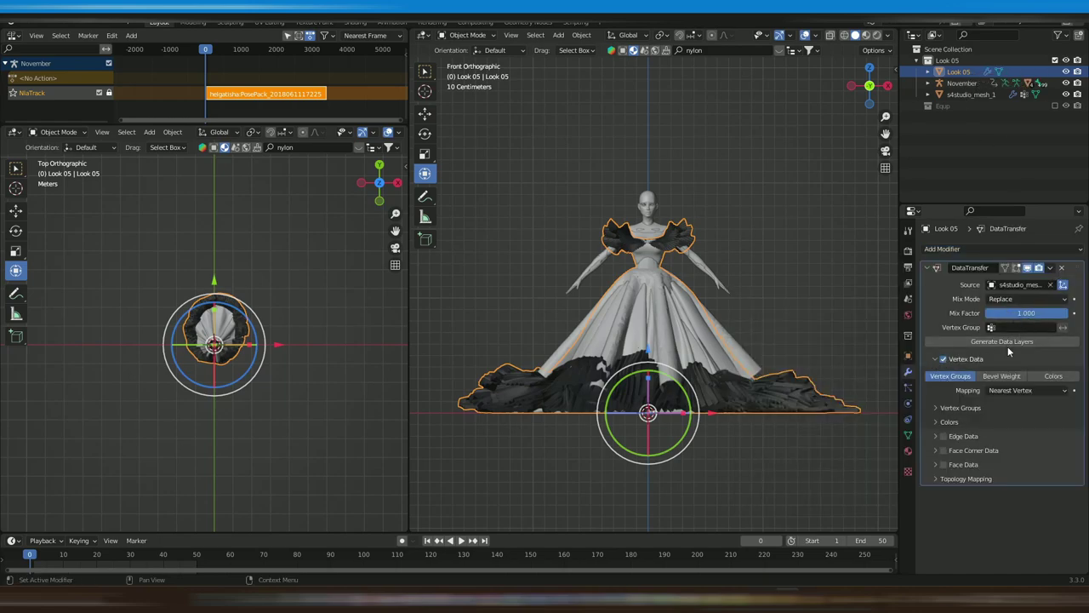
# - Apply the Data Transfer modifier on Look 05 and delete the reference mesh s4studio_mesh_1
pyautogui.click(1003, 281)
pyautogui.click(970, 95)
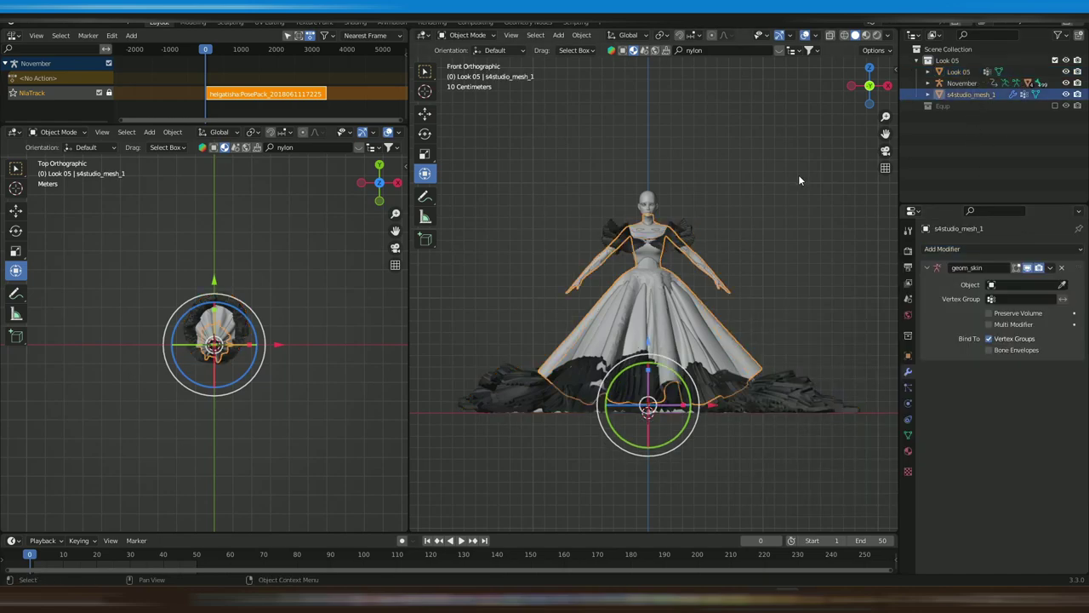
pyautogui.press('Delete')
# - Put the gown Look 05 into Weight Paint mode and add an Armature modifier to it
pyautogui.click(661, 298)
pyautogui.click(467, 36)
pyautogui.click(482, 100)
pyautogui.click(942, 250)
pyautogui.click(965, 281)
pyautogui.click(1005, 285)
pyautogui.click(1002, 303)
# - Smooth the gown's vertex weights with the subset All Groups and 5 iterations
pyautogui.click(908, 435)
pyautogui.click(1023, 289)
pyautogui.scroll(1, 727, 296)
pyautogui.press('q')
pyautogui.click(727, 298)
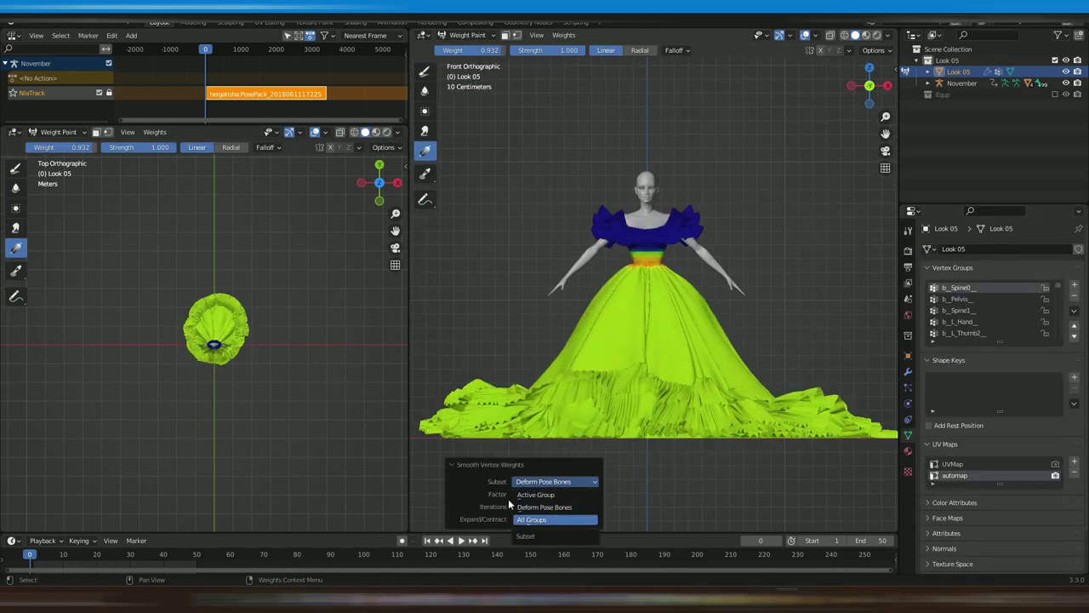
pyautogui.click(533, 519)
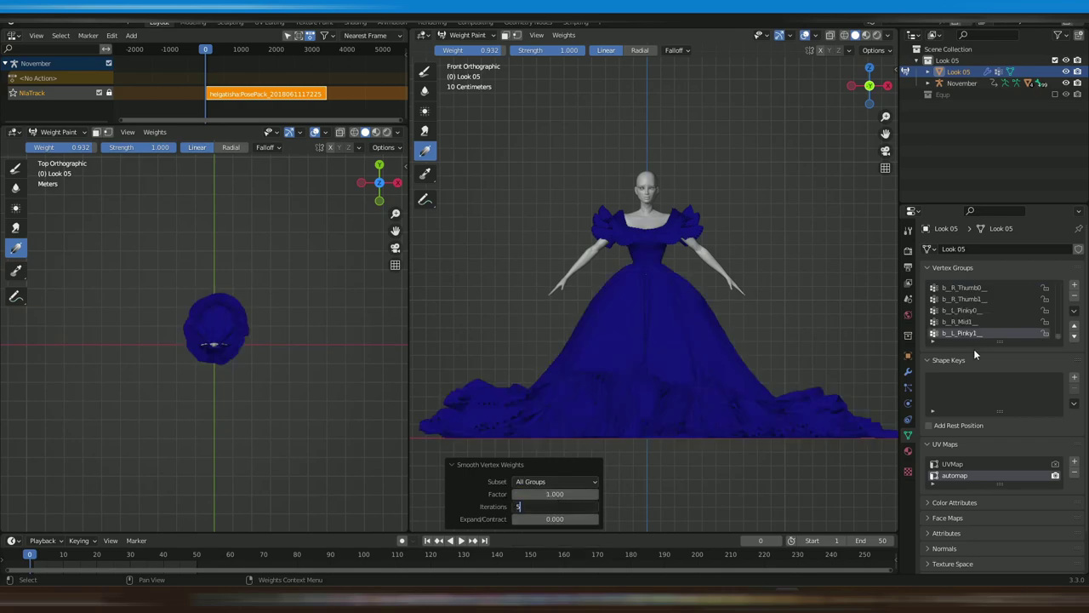
# - Check the smoothed weights of the gown's spine and other vertex groups, looking closely at the bodice
pyautogui.click(987, 288)
pyautogui.click(980, 300)
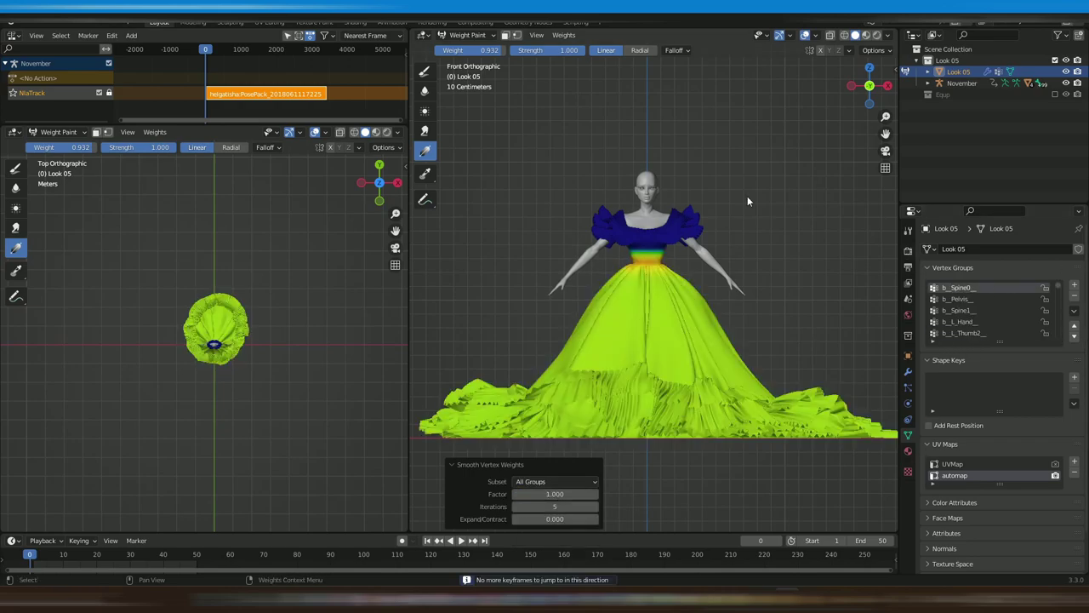
pyautogui.click(980, 309)
pyautogui.scroll(1, 743, 235)
pyautogui.scroll(3, 743, 236)
pyautogui.keyDown('shift'); pyautogui.moveTo(743, 236); pyautogui.dragTo(766, 294, button='middle'); pyautogui.keyUp('shift')
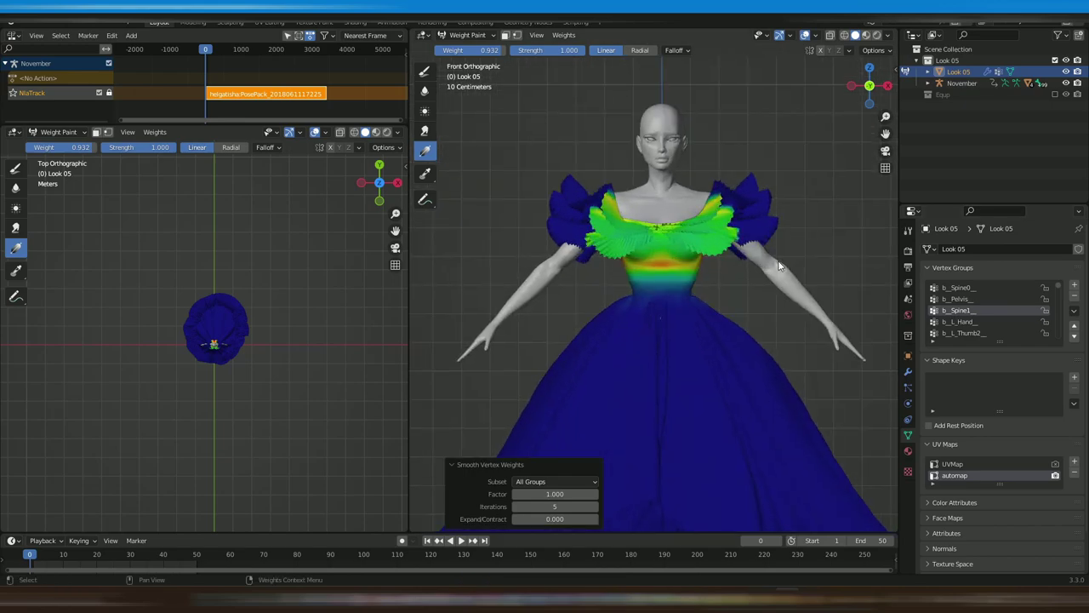
pyautogui.keyDown('ctrl'); pyautogui.scroll(-2, 965, 309); pyautogui.keyUp('ctrl')
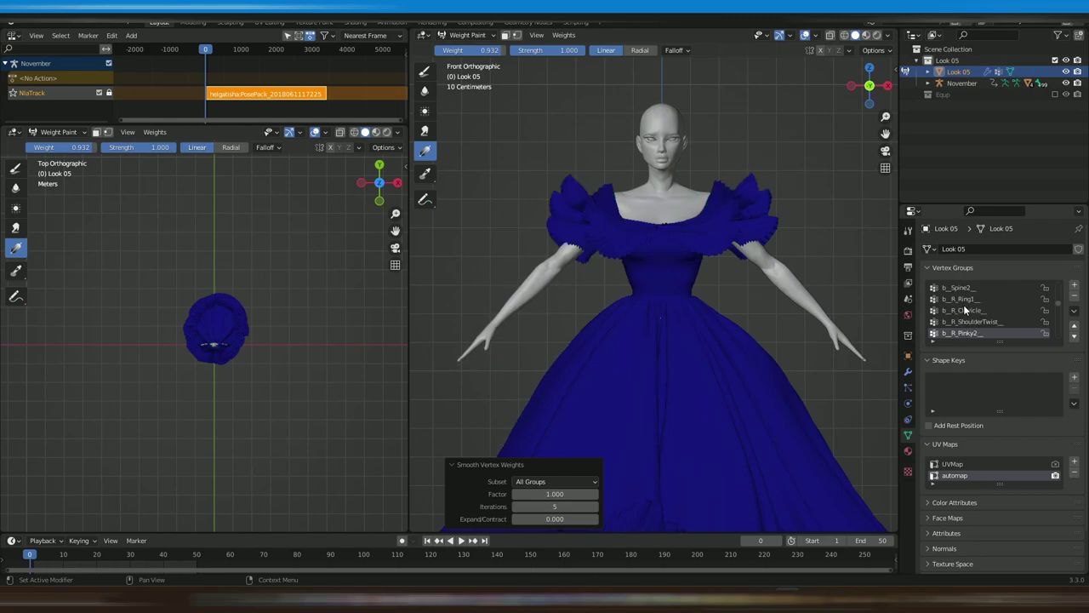
# - Assign November as the object of the gown's Armature modifier, scrubbing to a posed frame and back to frame 0
pyautogui.moveTo(211, 53); pyautogui.dragTo(218, 53)
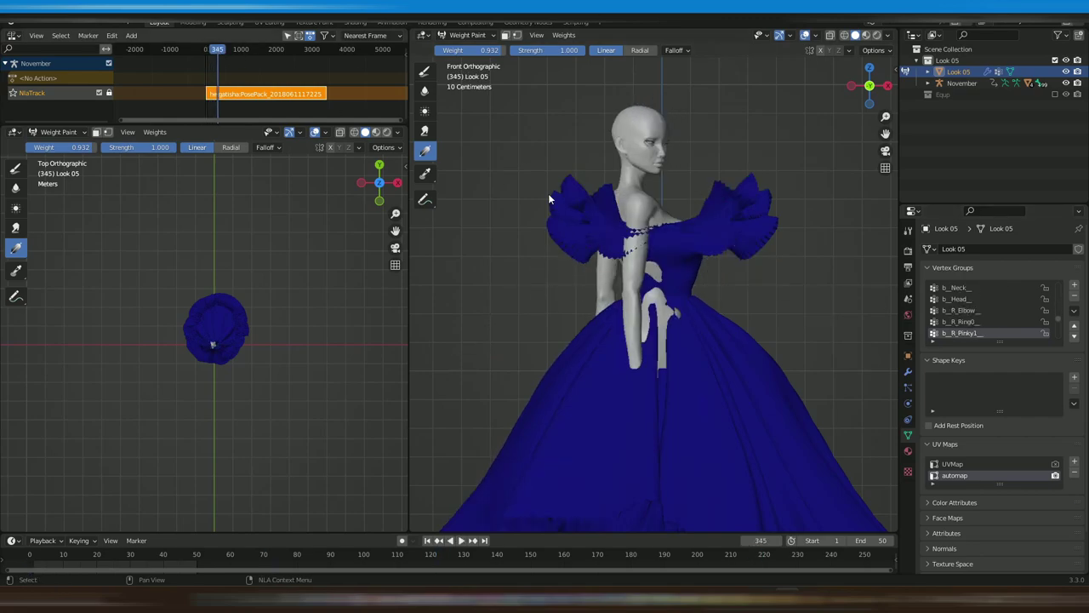
pyautogui.click(908, 372)
pyautogui.click(1016, 286)
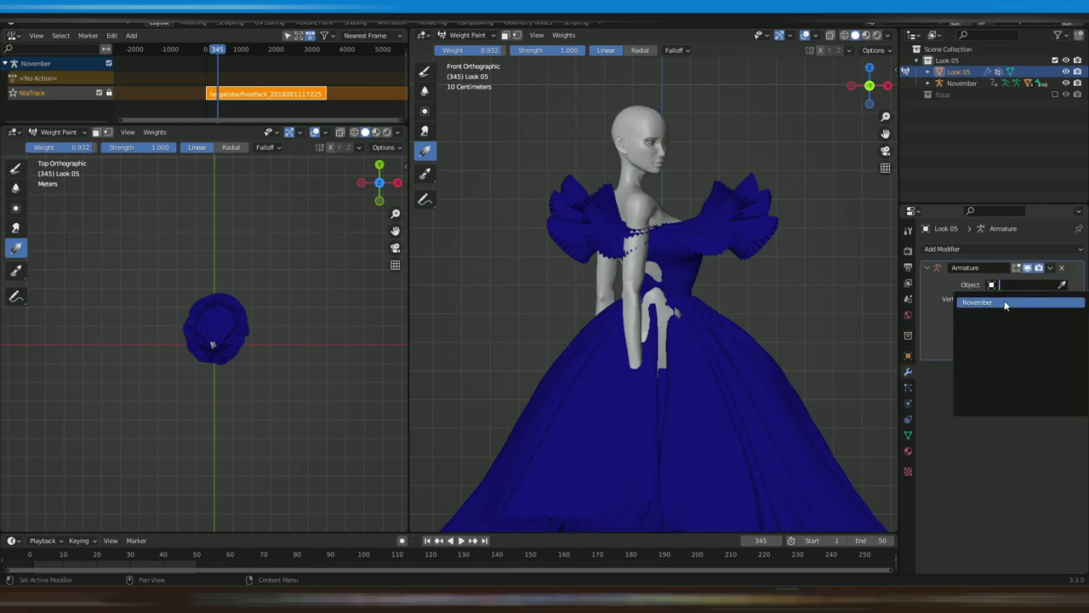
pyautogui.click(1004, 304)
pyautogui.moveTo(218, 51)
pyautogui.mouseDown()
pyautogui.moveTo(325, 76)
pyautogui.moveTo(216, 65)
pyautogui.moveTo(204, 48)
pyautogui.mouseUp()
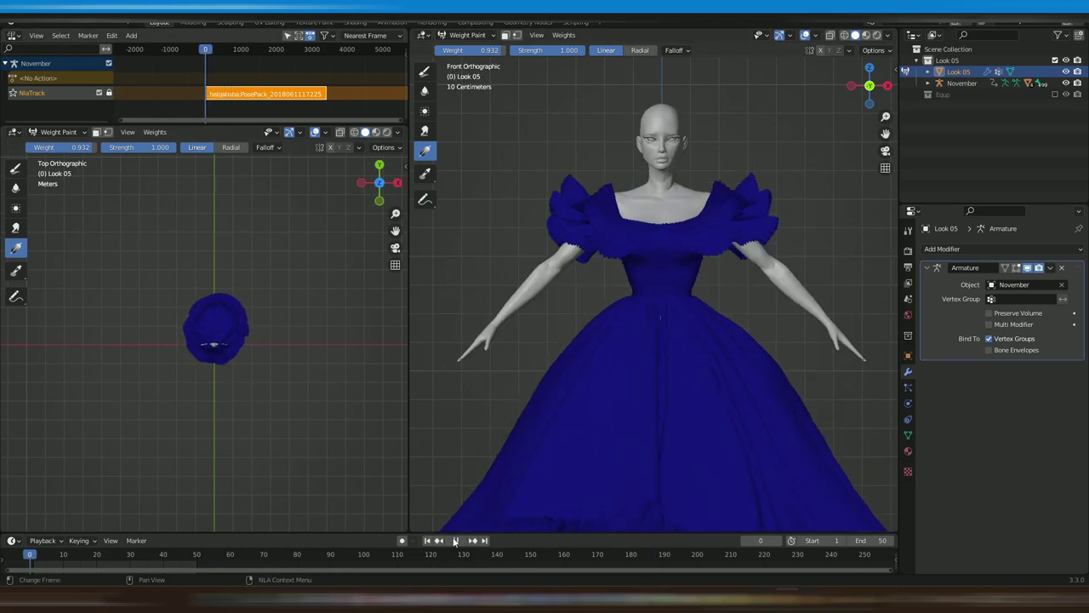
# - Inspect how the gown deforms with the hands-on-hips pose at frame 2, then return to frame 1
pyautogui.click(780, 541)
pyautogui.scroll(-4, 703, 276)
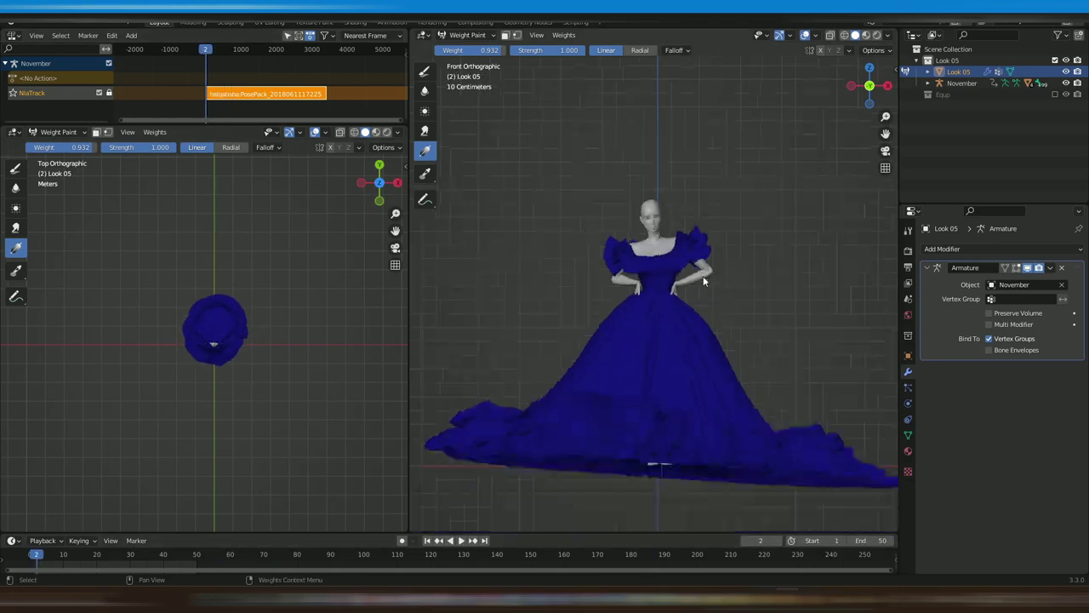
pyautogui.moveTo(733, 281); pyautogui.dragTo(682, 256, button='middle')
pyautogui.scroll(-3, 738, 294)
pyautogui.scroll(9, 698, 294)
pyautogui.scroll(-4, 703, 308)
pyautogui.press('KP_1')
pyautogui.click(427, 540)
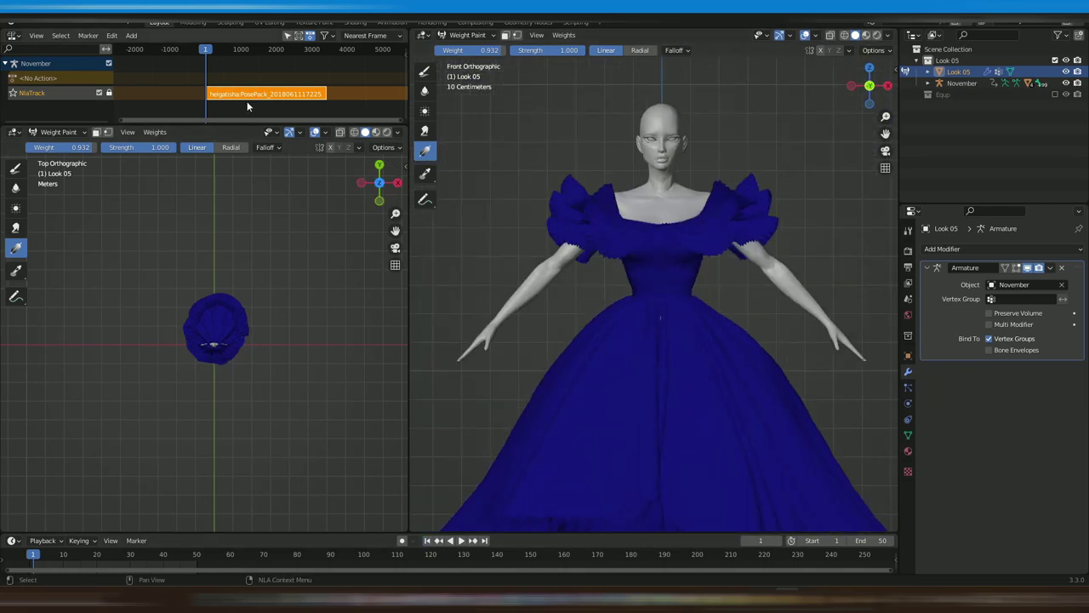
# - Leave Weight Paint mode, select the Body mesh under the gown and enter Sculpt Mode
pyautogui.scroll(20, 259, 95)
pyautogui.scroll(-2, 707, 219)
pyautogui.scroll(5, 711, 308)
pyautogui.click(467, 35)
pyautogui.click(465, 48)
pyautogui.scroll(2, 644, 100)
pyautogui.click(644, 100)
pyautogui.click(468, 35)
pyautogui.click(465, 75)
# - Pull the Body's hip inward with an adjusted Elastic Deform brush, then return to Object Mode and turn X-ray off
pyautogui.rightClick(643, 370)
pyautogui.moveTo(642, 369); pyautogui.dragTo(628, 369)
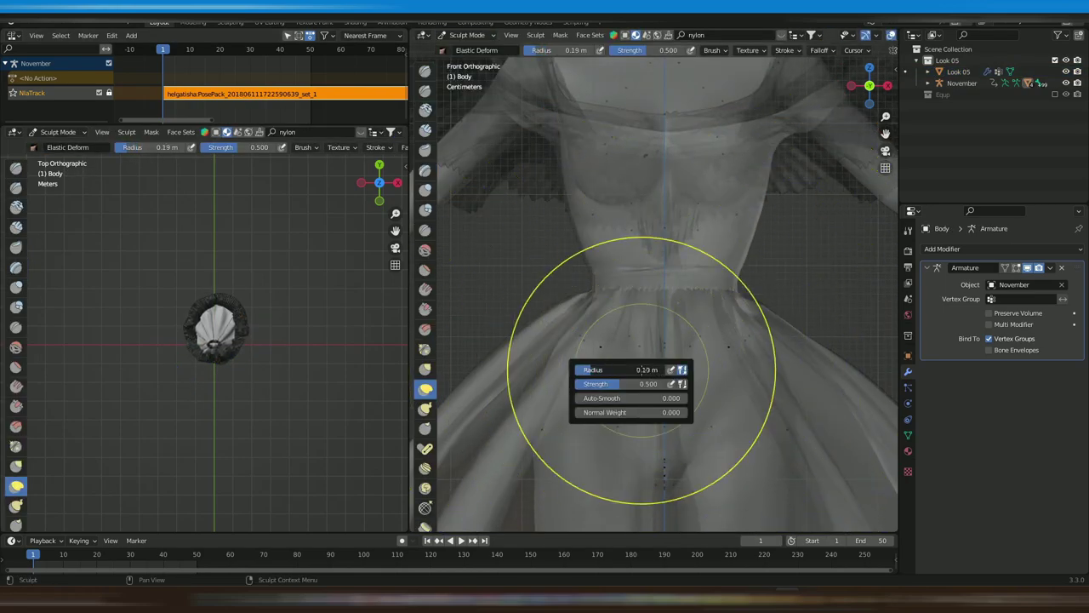
pyautogui.moveTo(752, 339); pyautogui.dragTo(741, 359)
pyautogui.click(483, 35)
pyautogui.click(475, 48)
pyautogui.scroll(-9, 678, 270)
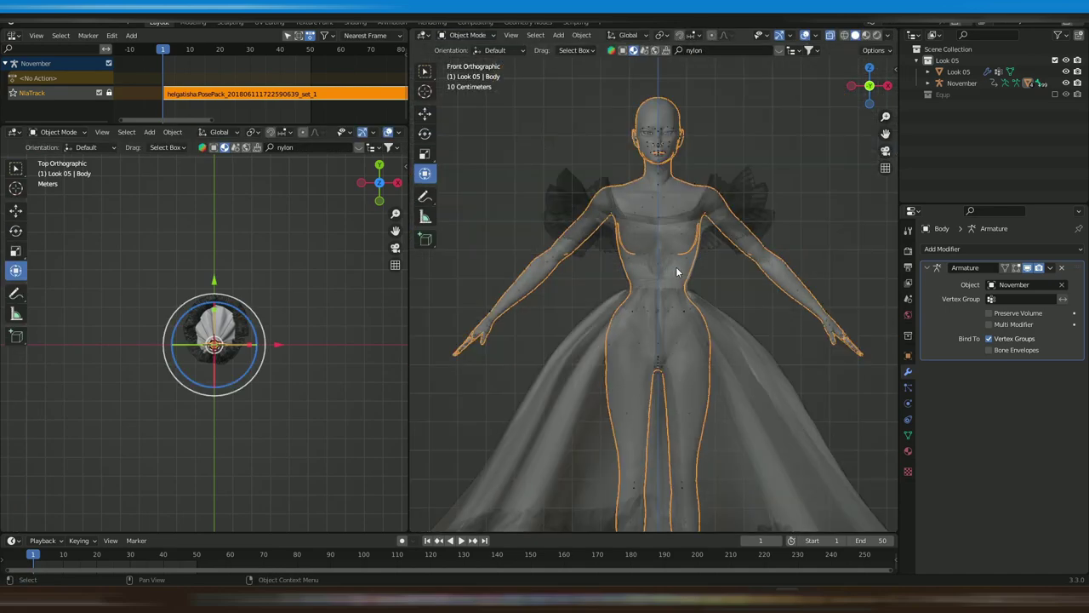
pyautogui.click(477, 35)
pyautogui.hotkey('alt', 'z')
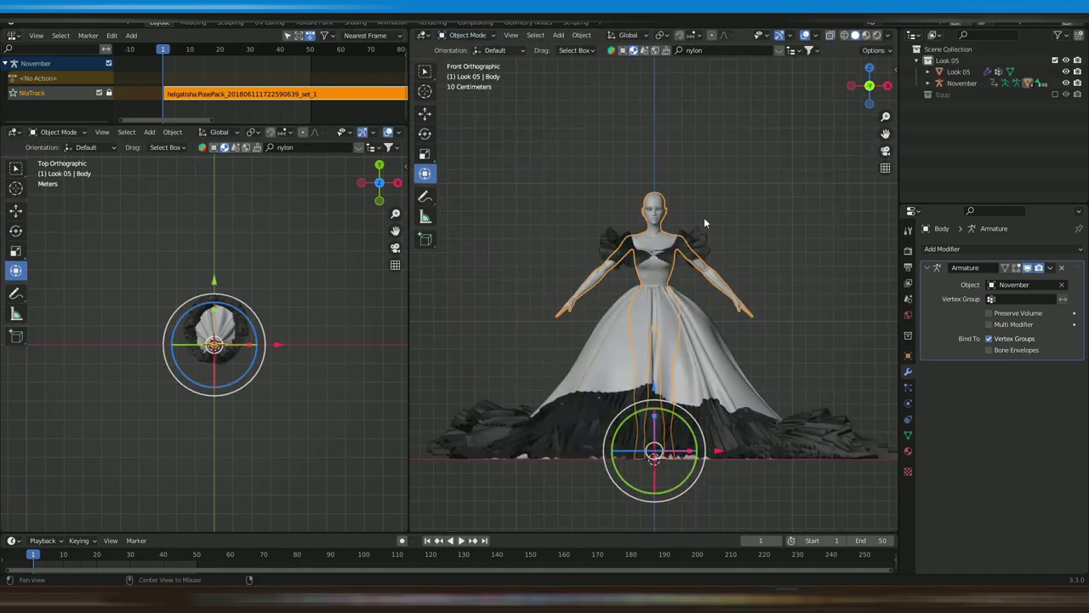
# - Go to frame 2, include the Equp collection and make Camera the active scene camera
pyautogui.click(779, 541)
pyautogui.press('KP_0')
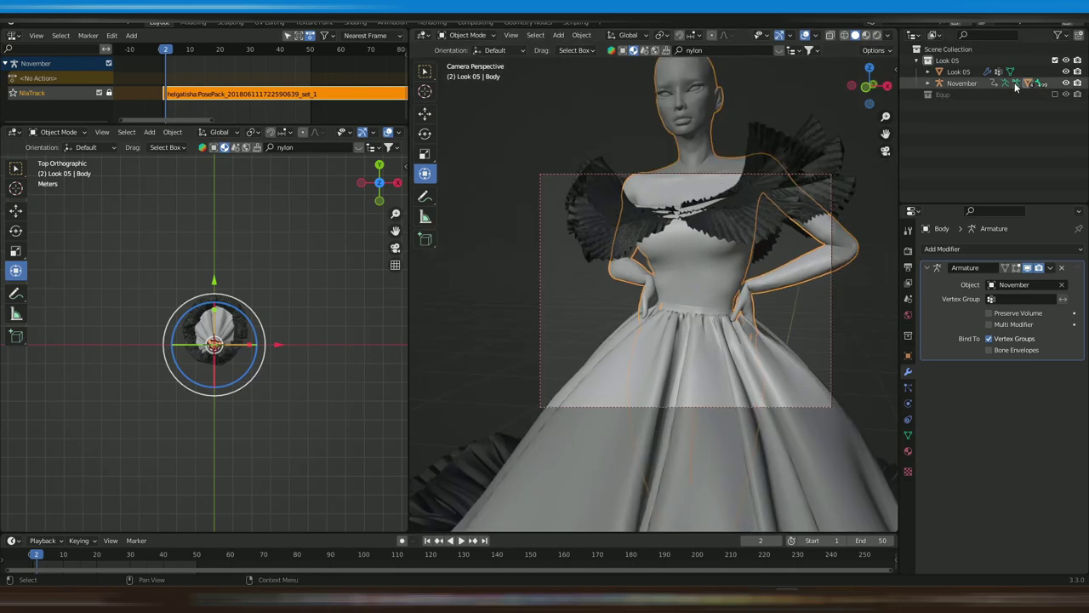
pyautogui.click(1055, 95)
pyautogui.click(987, 118)
# - Reposition Camera around the gown in the top view to improve the framing of the full figure
pyautogui.moveTo(325, 464); pyautogui.dragTo(362, 473)
pyautogui.moveTo(353, 490); pyautogui.dragTo(354, 489)
pyautogui.moveTo(385, 464); pyautogui.dragTo(392, 463)
pyautogui.moveTo(323, 400); pyautogui.dragTo(323, 393)
pyautogui.moveTo(324, 458); pyautogui.dragTo(310, 444)
# - Raise Camera in the front view and fine-tune its placement so the gown and its whole train fit the frame
pyautogui.press('KP_1')
pyautogui.moveTo(309, 380); pyautogui.dragTo(310, 364)
pyautogui.moveTo(335, 410); pyautogui.dragTo(302, 427)
pyautogui.press('KP_7')
pyautogui.scroll(6, 656, 221)
pyautogui.scroll(5, 686, 356)
pyautogui.keyDown('shift'); pyautogui.moveTo(656, 221); pyautogui.dragTo(633, 313, button='middle'); pyautogui.keyUp('shift')
pyautogui.scroll(-10, 686, 356)
pyautogui.click(1055, 95)
pyautogui.click(1055, 94)
# - Preview the gown through Camera in rendered shading with overlays hidden, then return to solid shading
pyautogui.click(878, 35)
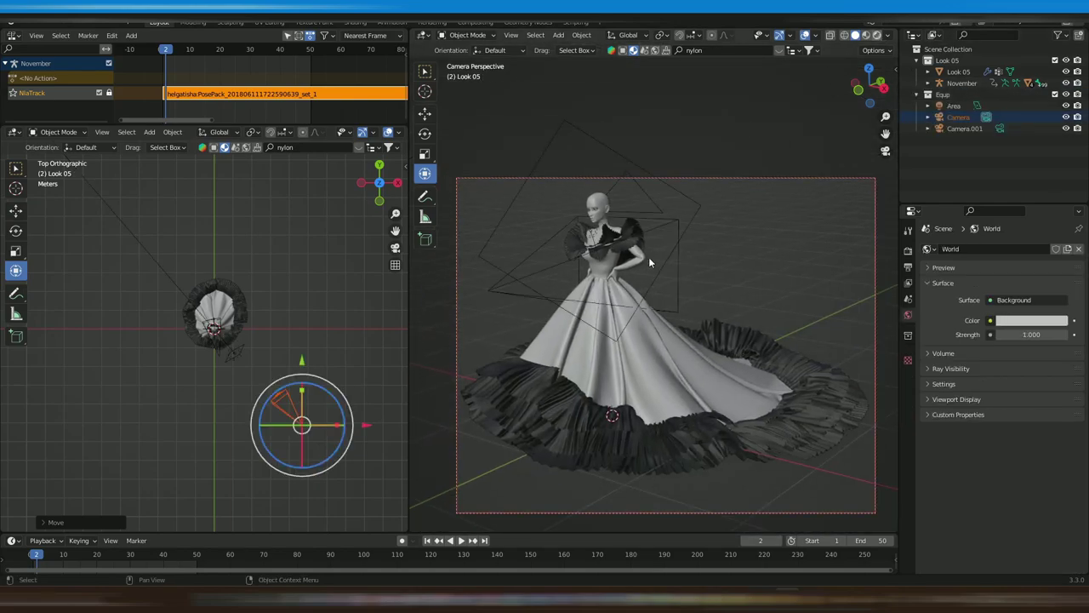
pyautogui.hotkey('shift', 'alt', 'z')
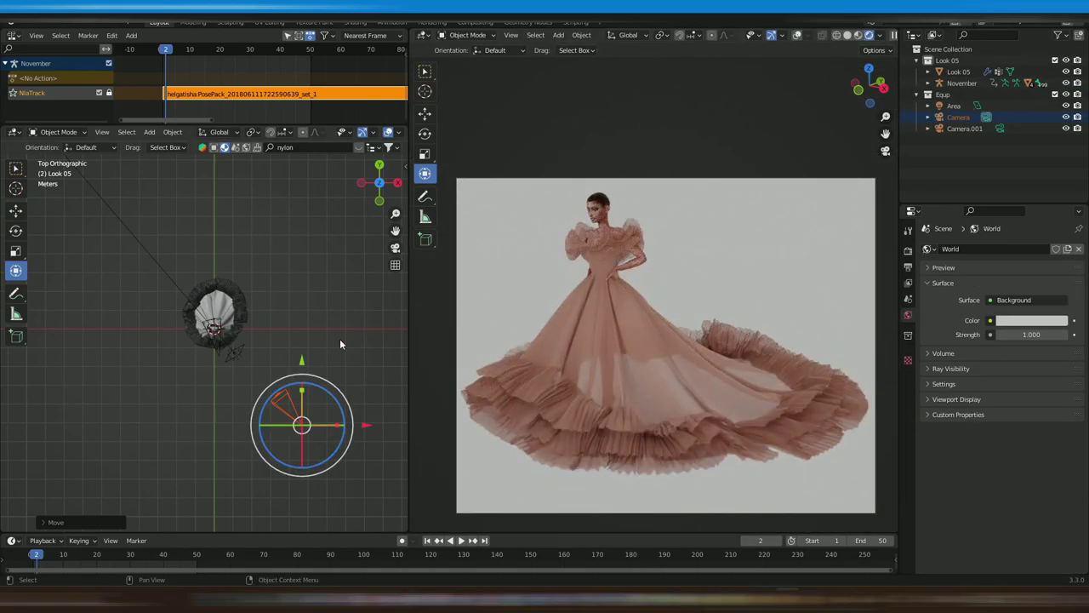
pyautogui.click(848, 35)
pyautogui.click(62, 23)
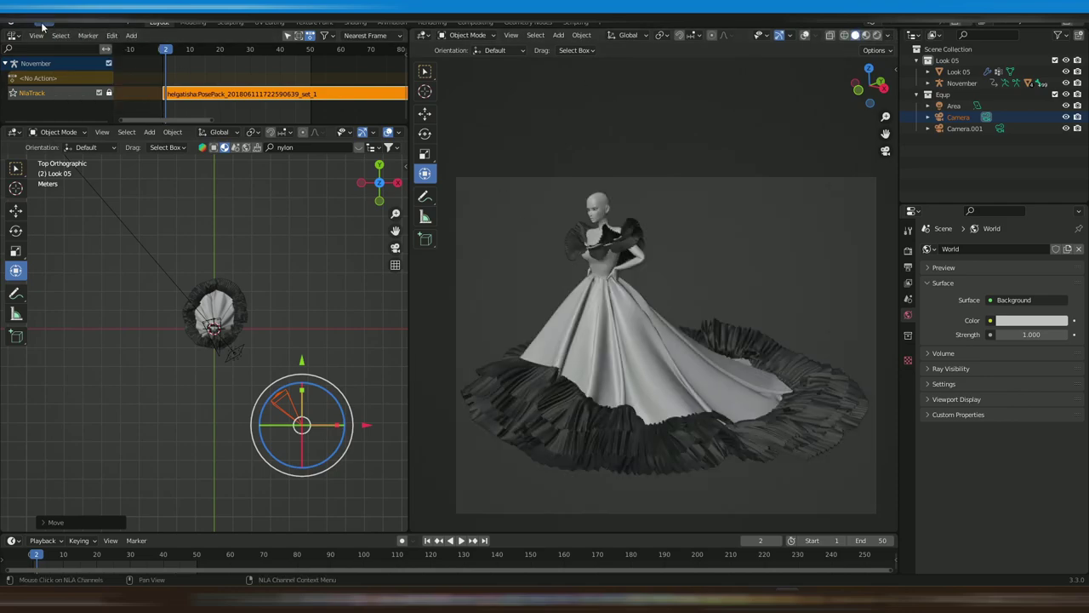
pyautogui.click(25, 23)
pyautogui.moveTo(48, 213)
pyautogui.click(145, 212)
pyautogui.click(145, 211)
pyautogui.click(25, 23)
pyautogui.press('F12')
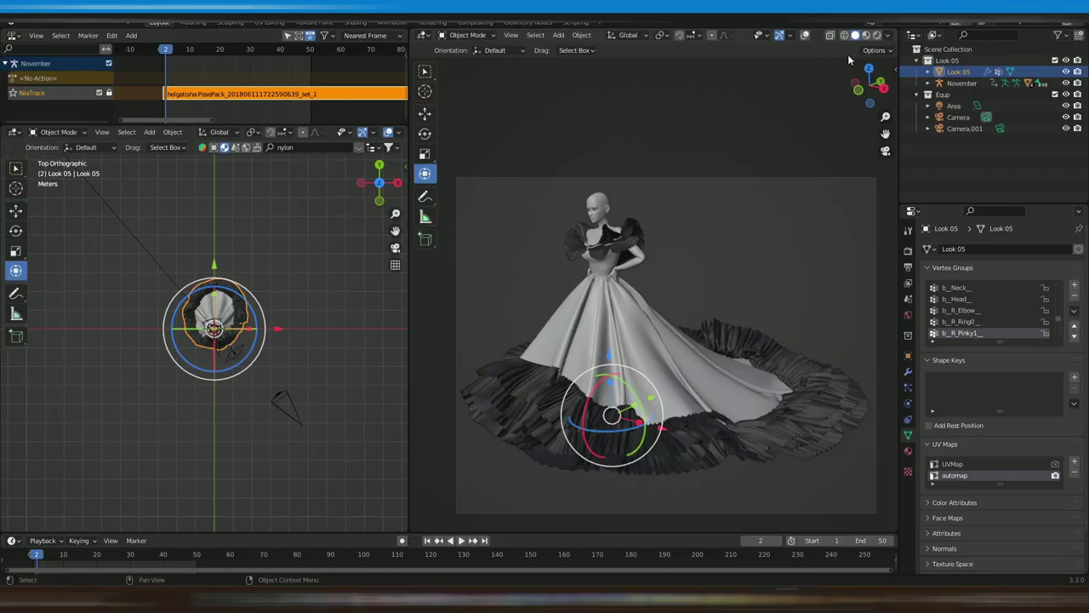
# - Set the Principled BSDF Alpha of the gown's Nylon Texture Procedural material to 0.95
pyautogui.click(908, 451)
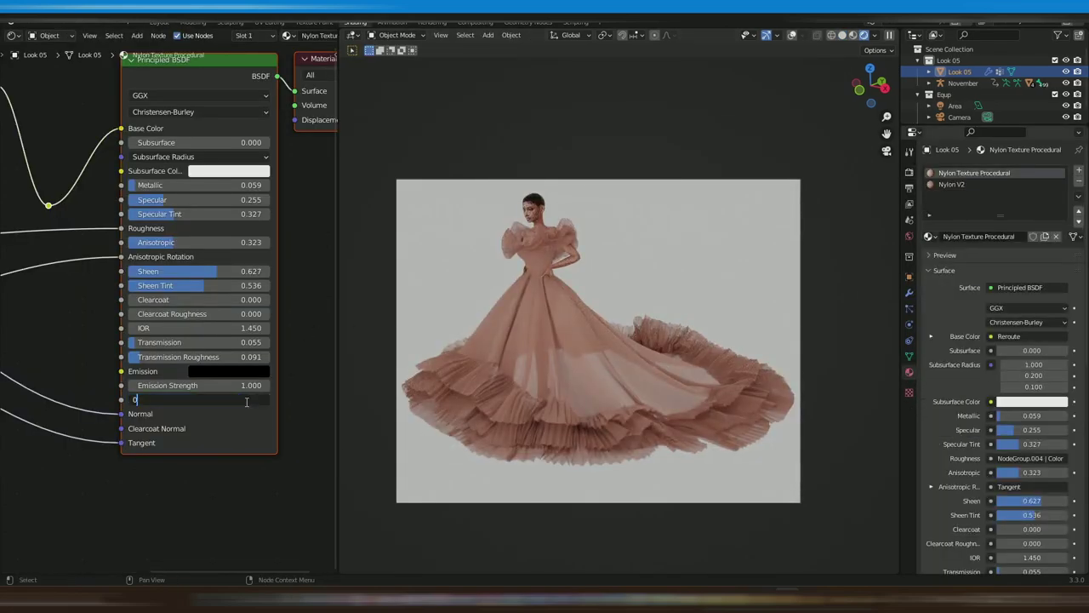
pyautogui.click(246, 402)
pyautogui.write('0.95')
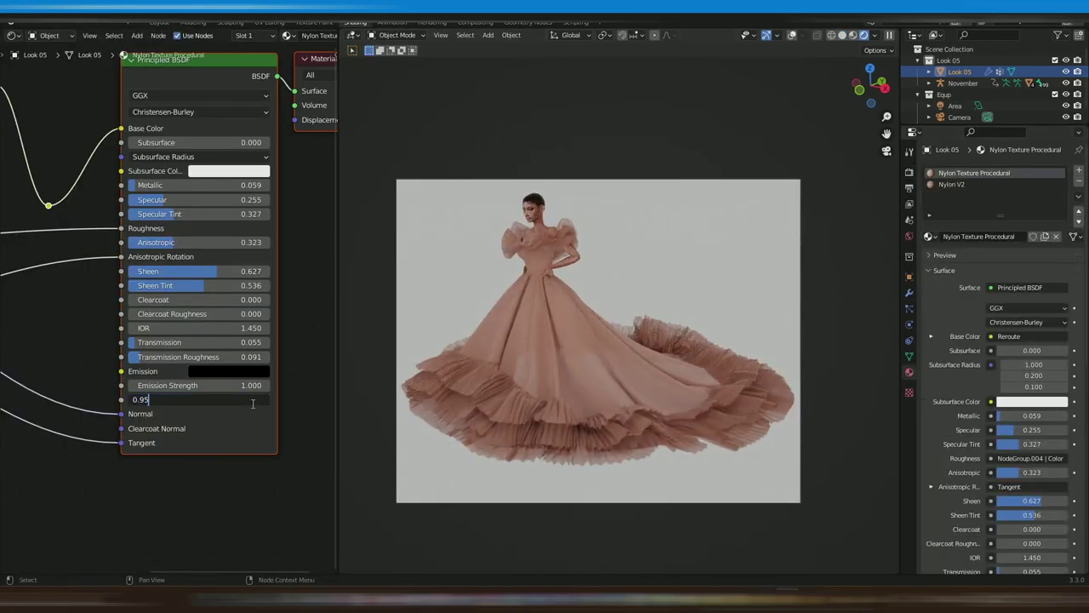
pyautogui.press('Return')
pyautogui.scroll(1, 481, 360)
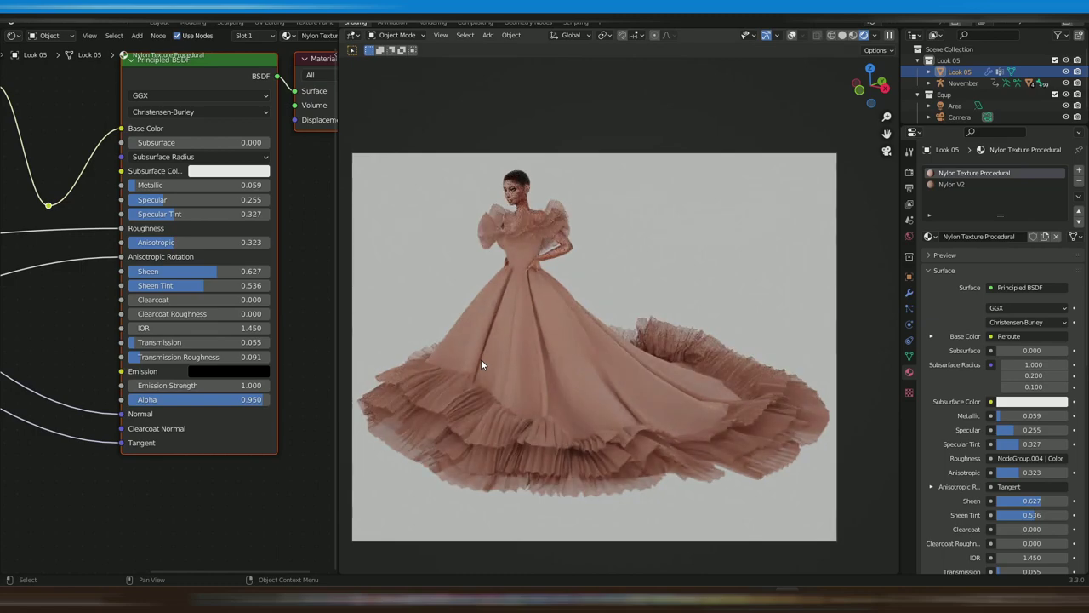
# - Switch to solid shading, set the viewport max samples to 100 and render the image from Camera
pyautogui.click(843, 35)
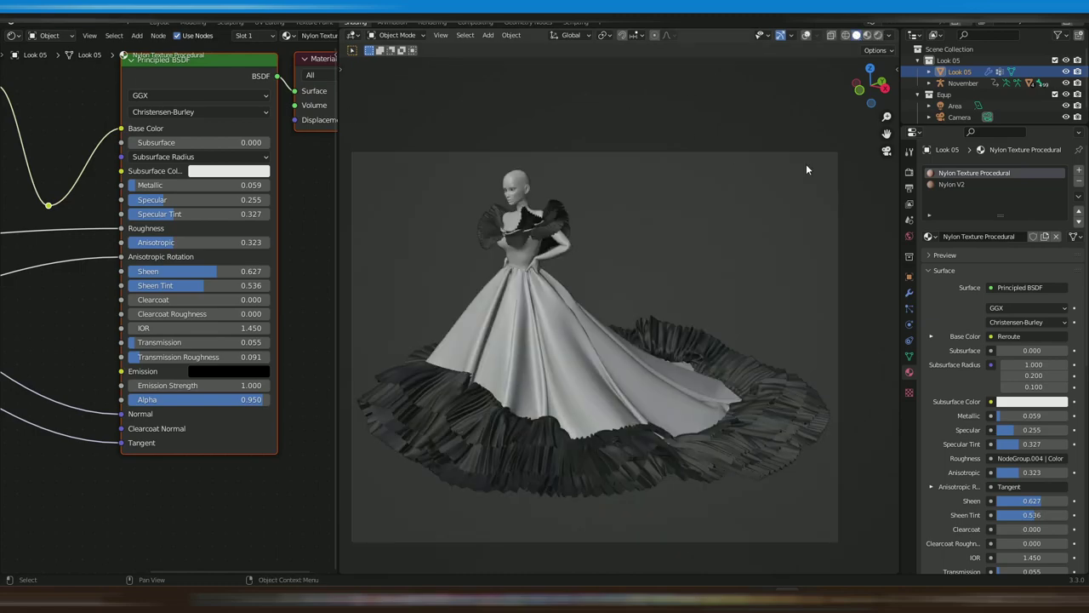
pyautogui.click(909, 172)
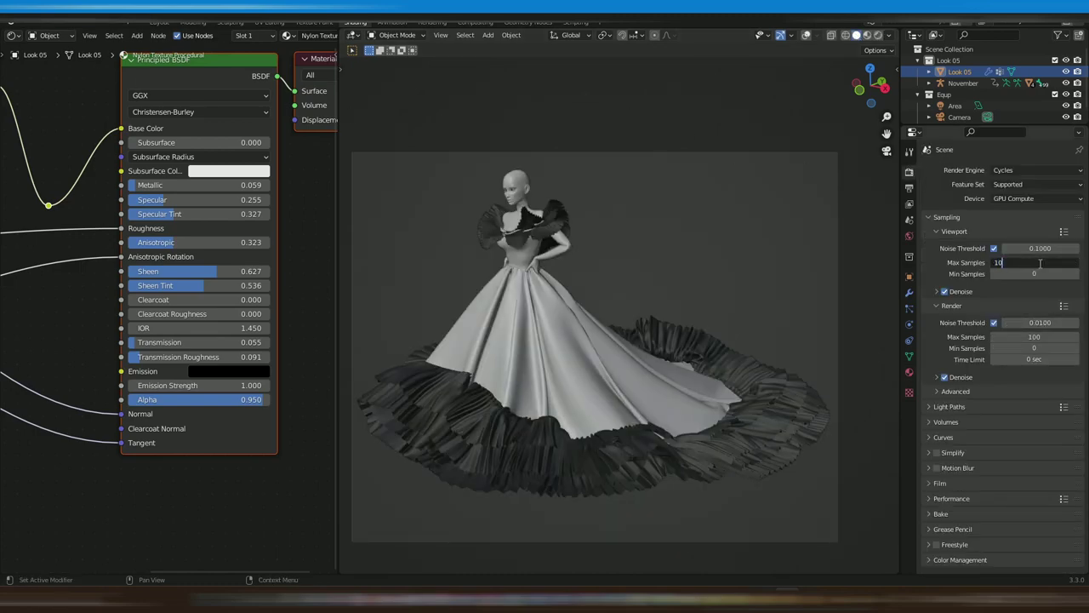
pyautogui.click(936, 499)
pyautogui.scroll(-3, 933, 506)
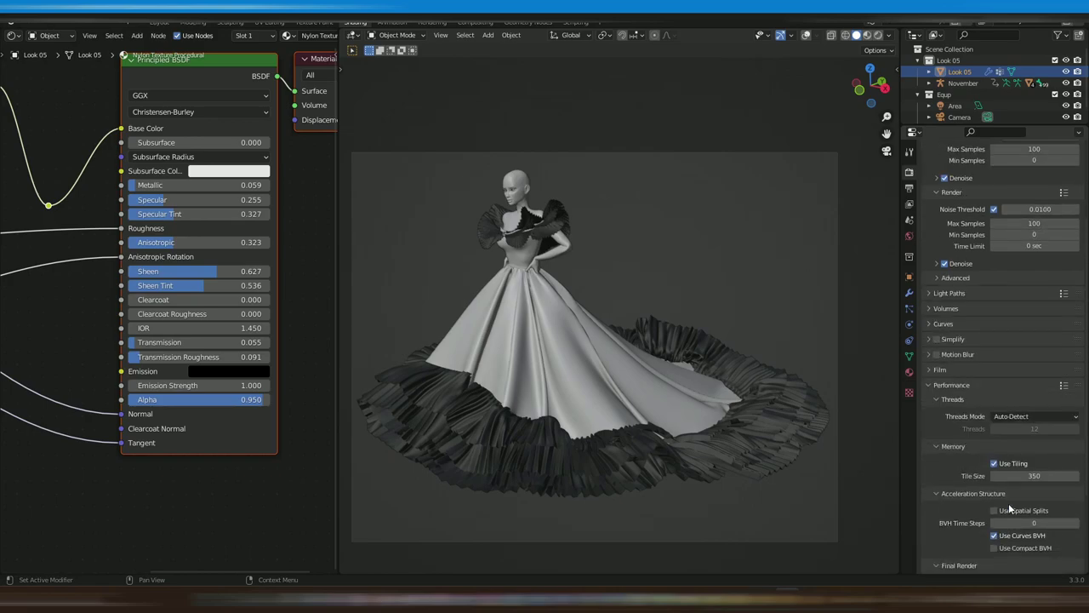
pyautogui.press('F12')
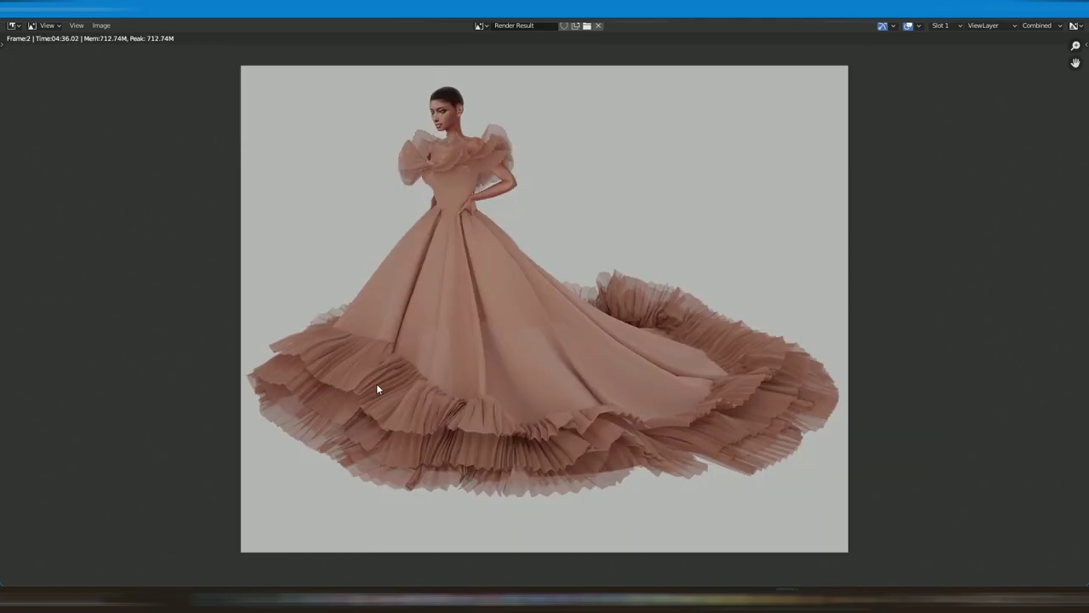
# - Examine the finished render up close, covering the sleeves and bodice, the ruffled hem and the train
pyautogui.scroll(4, 544, 308)
pyautogui.moveTo(577, 269); pyautogui.dragTo(729, 490, button='middle')
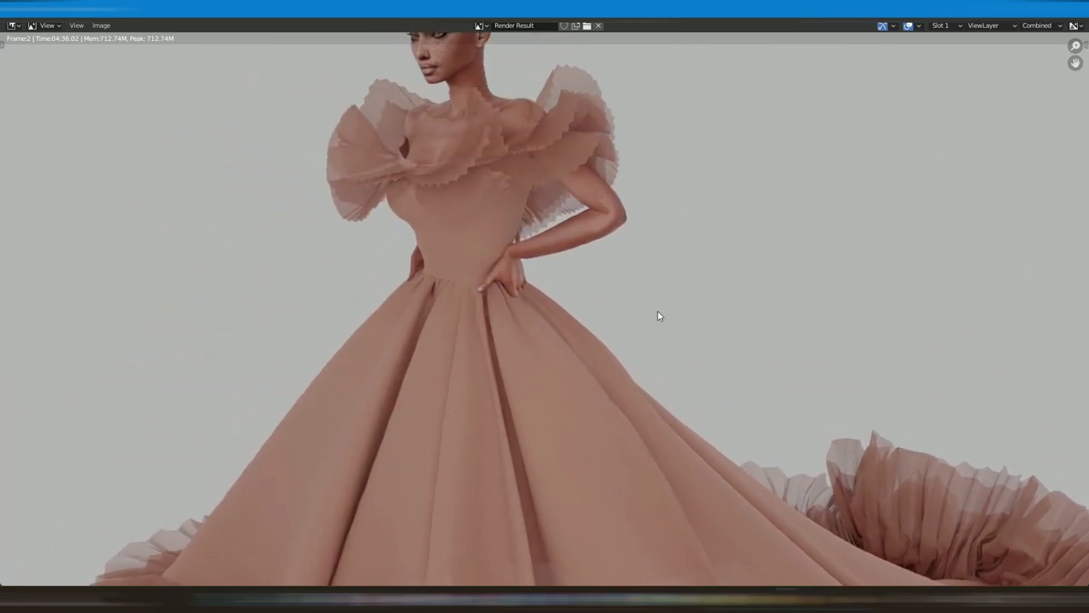
pyautogui.moveTo(487, 154); pyautogui.dragTo(559, 198, button='middle')
pyautogui.scroll(2, 559, 198)
pyautogui.scroll(-6, 558, 199)
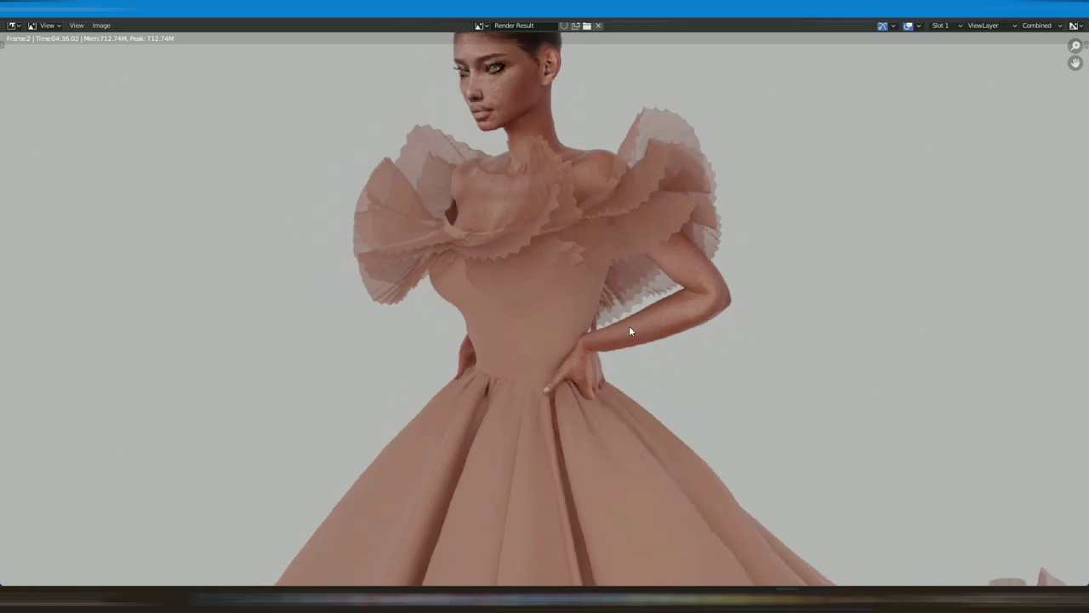
pyautogui.moveTo(691, 385); pyautogui.dragTo(700, 230, button='middle')
pyautogui.scroll(3, 691, 241)
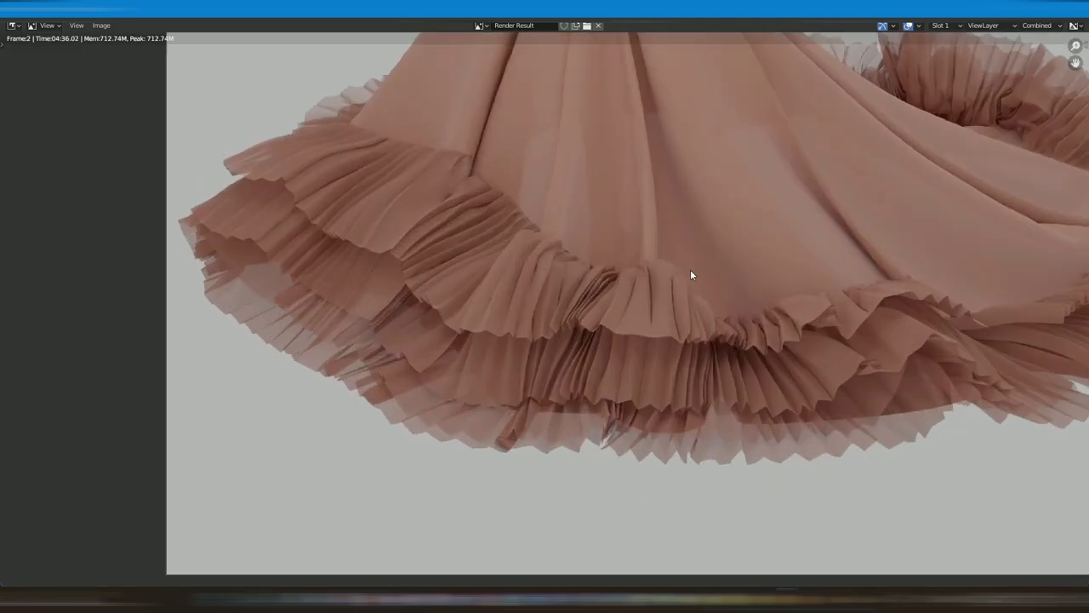
pyautogui.moveTo(852, 271); pyautogui.dragTo(610, 417, button='middle')
pyautogui.scroll(2, 629, 380)
pyautogui.moveTo(631, 180); pyautogui.dragTo(647, 284, button='middle')
pyautogui.scroll(-4, 646, 284)
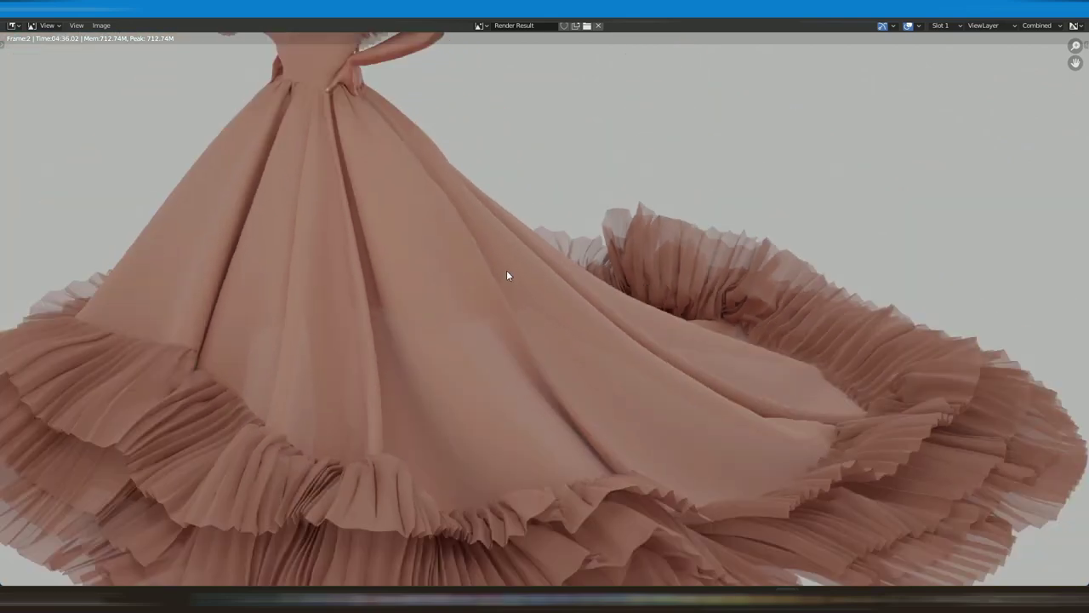
pyautogui.moveTo(399, 272); pyautogui.dragTo(440, 311, button='middle')
pyautogui.scroll(-1, 440, 316)
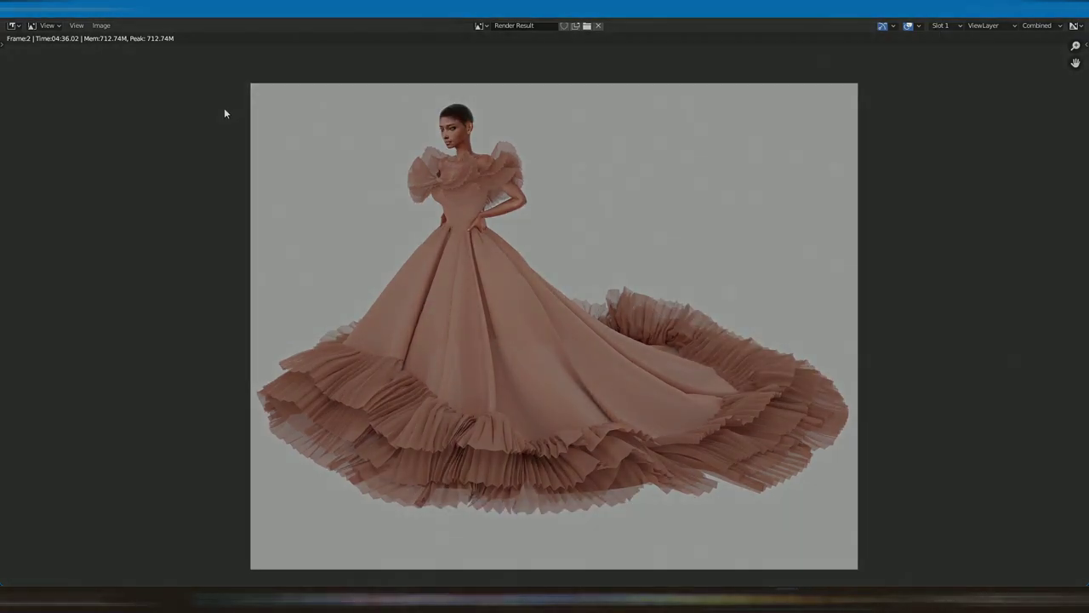